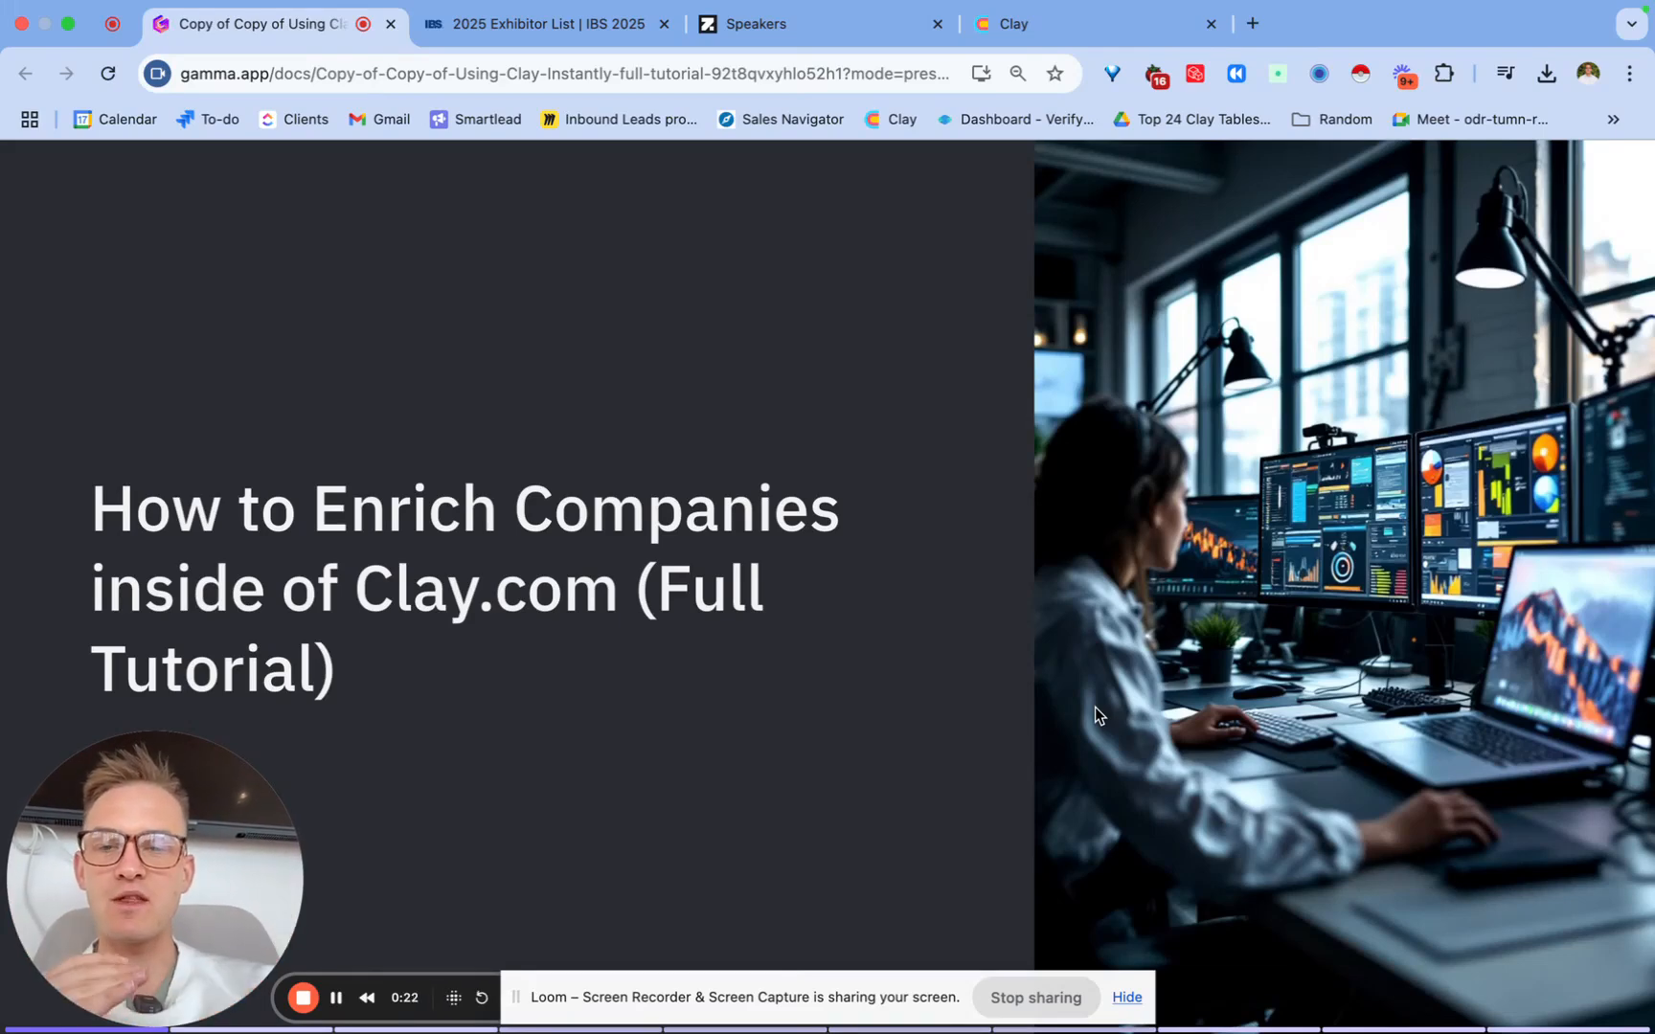
Step: Switch to the IBS 2025 Exhibitor List page and look through the listed company names
{"action": "left_click", "coordinate": [573, 29]}
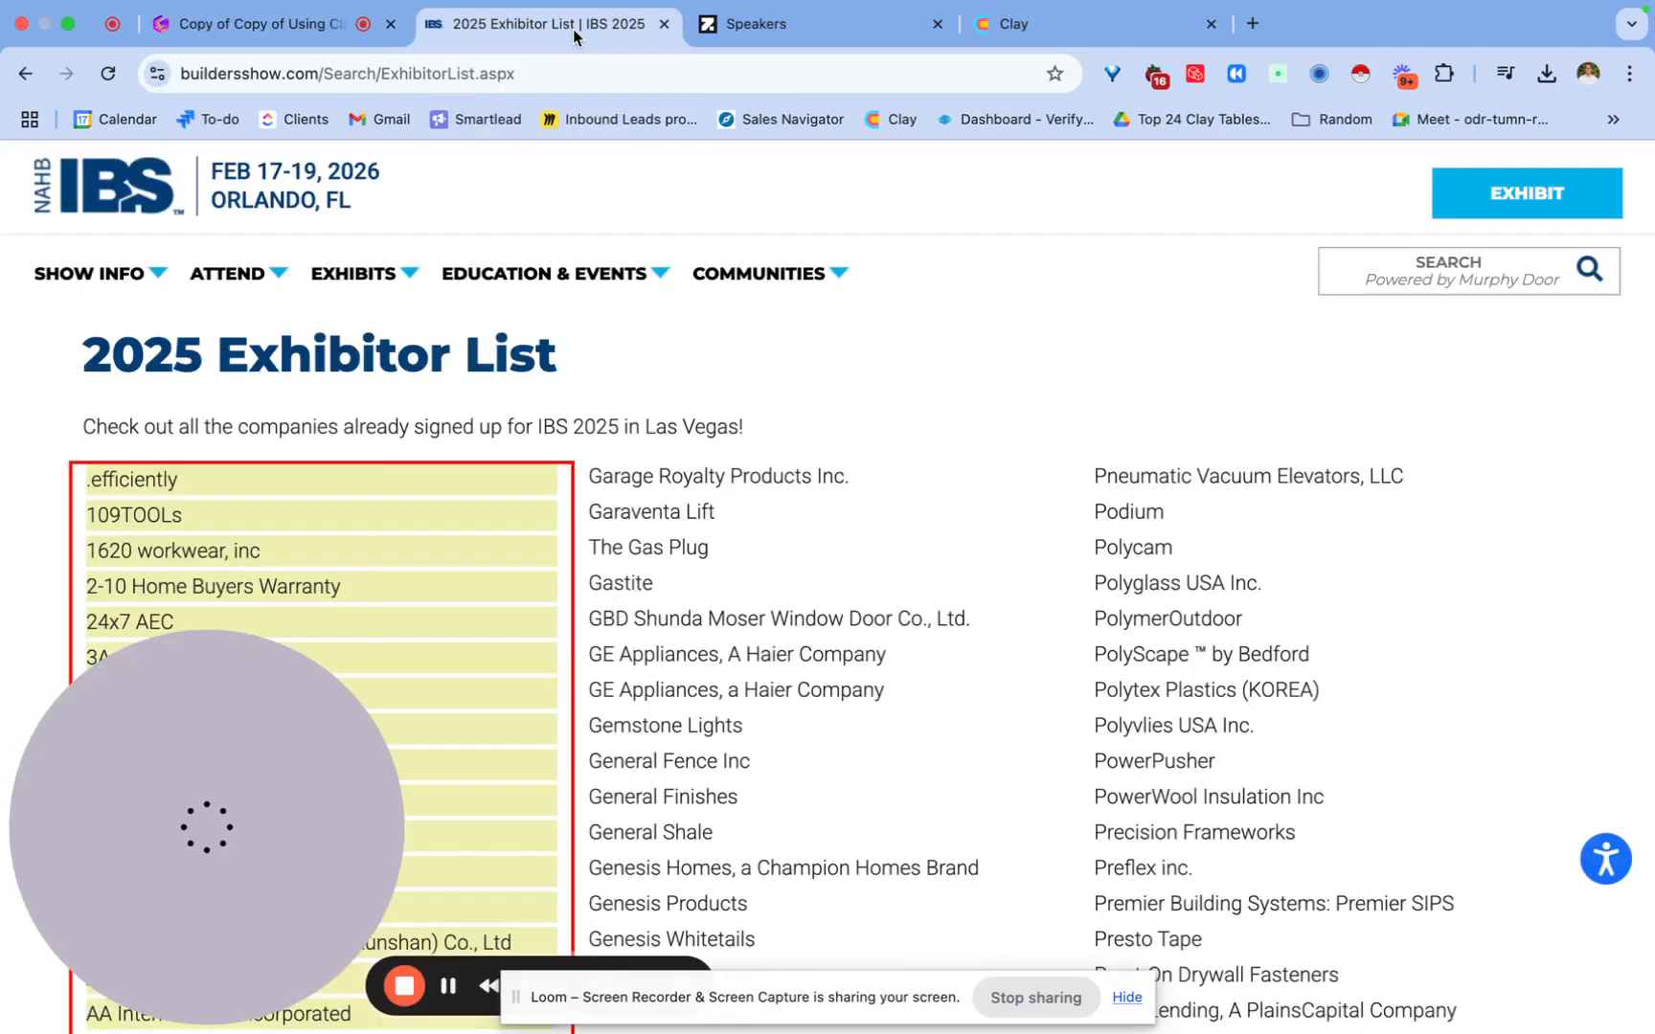
{"action": "scroll", "coordinate": [762, 483], "scroll_direction": "down", "scroll_amount": 1}
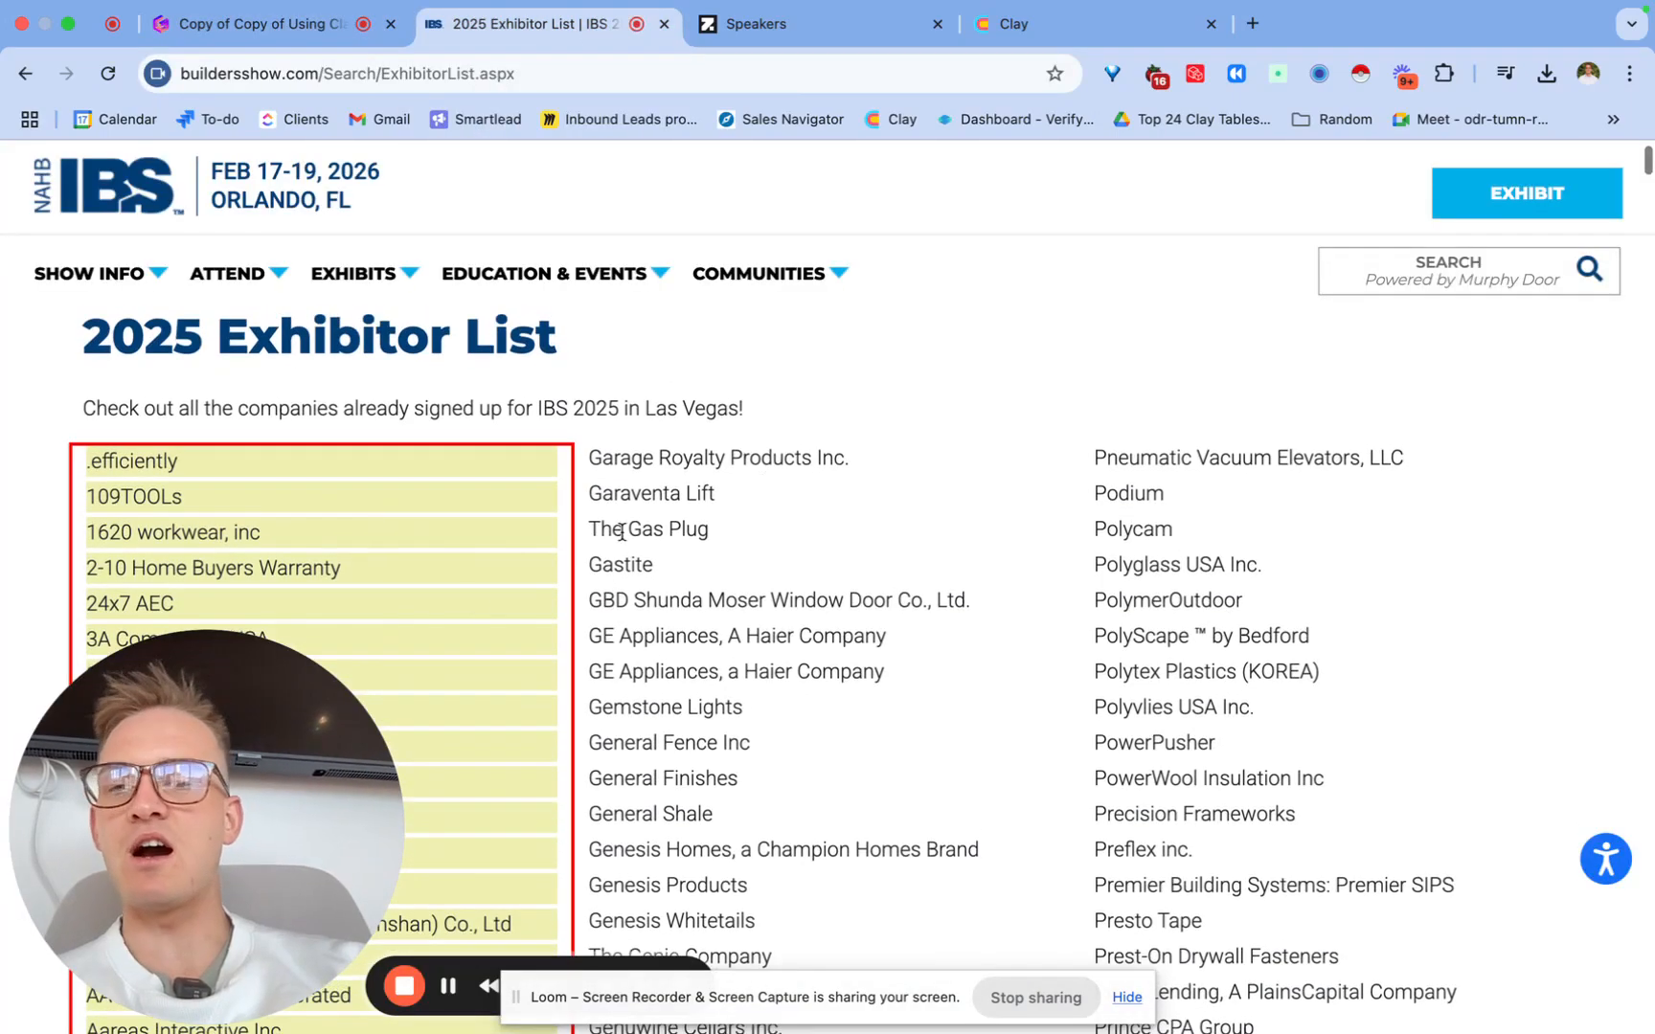
{"action": "scroll", "coordinate": [473, 340], "scroll_direction": "up", "scroll_amount": 1}
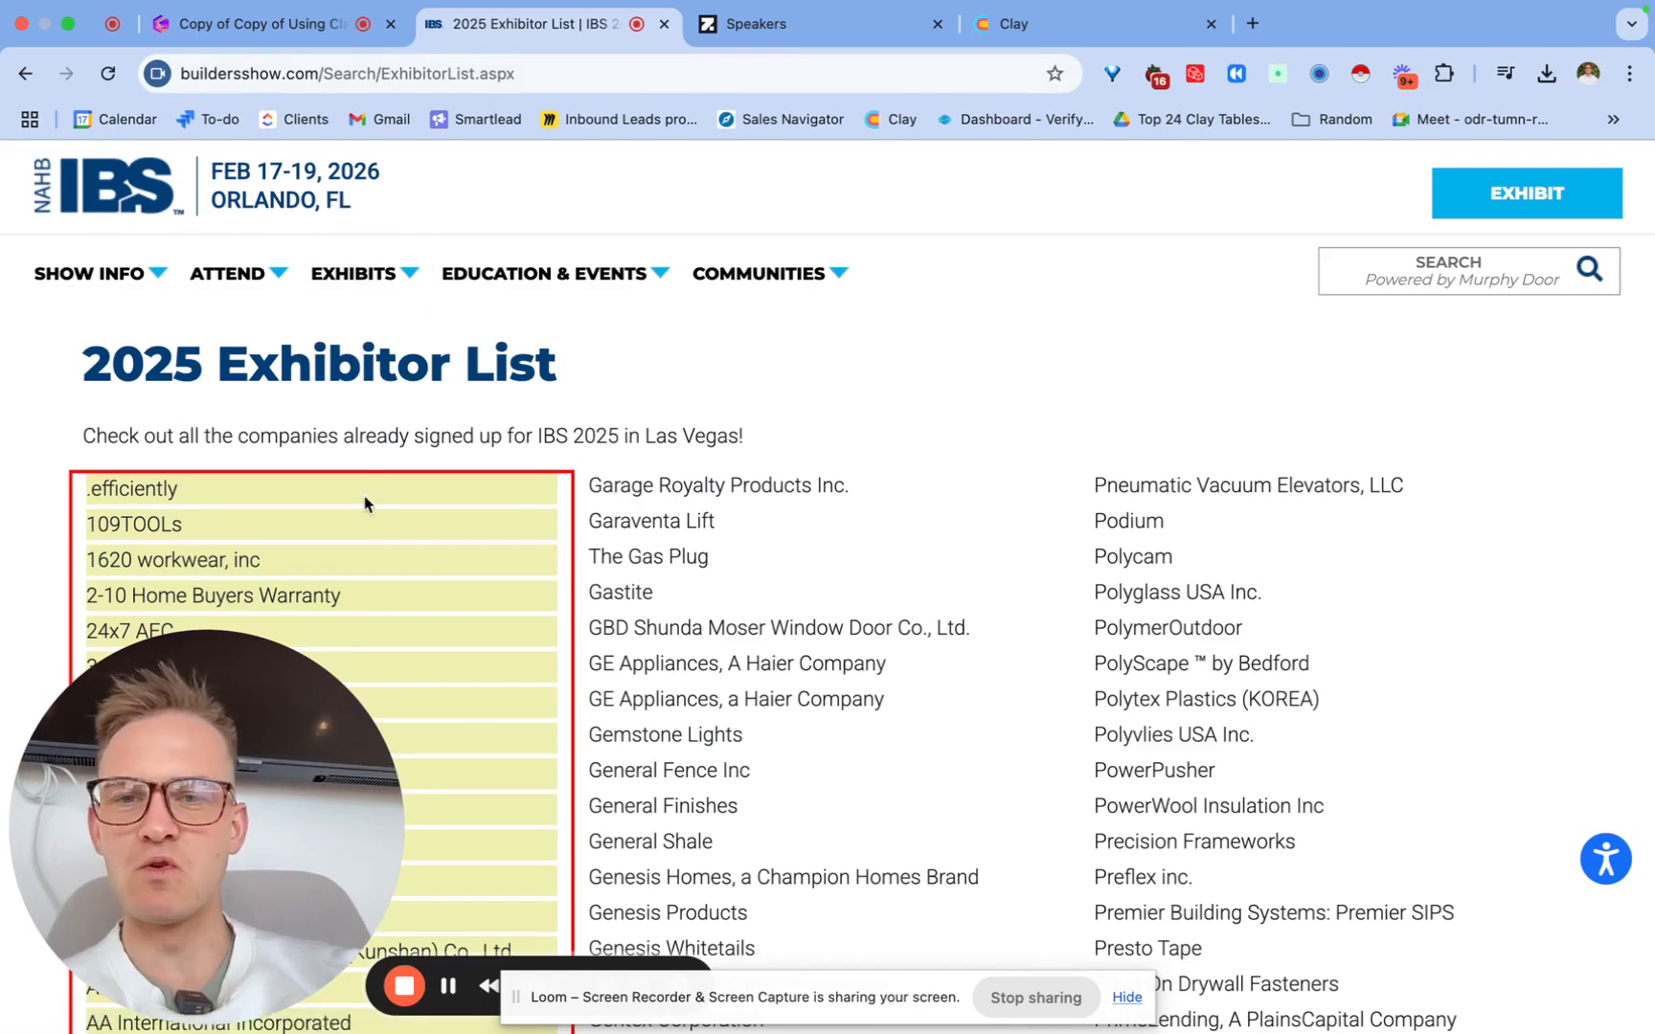
{"action": "scroll", "coordinate": [619, 518], "scroll_direction": "down", "scroll_amount": 15}
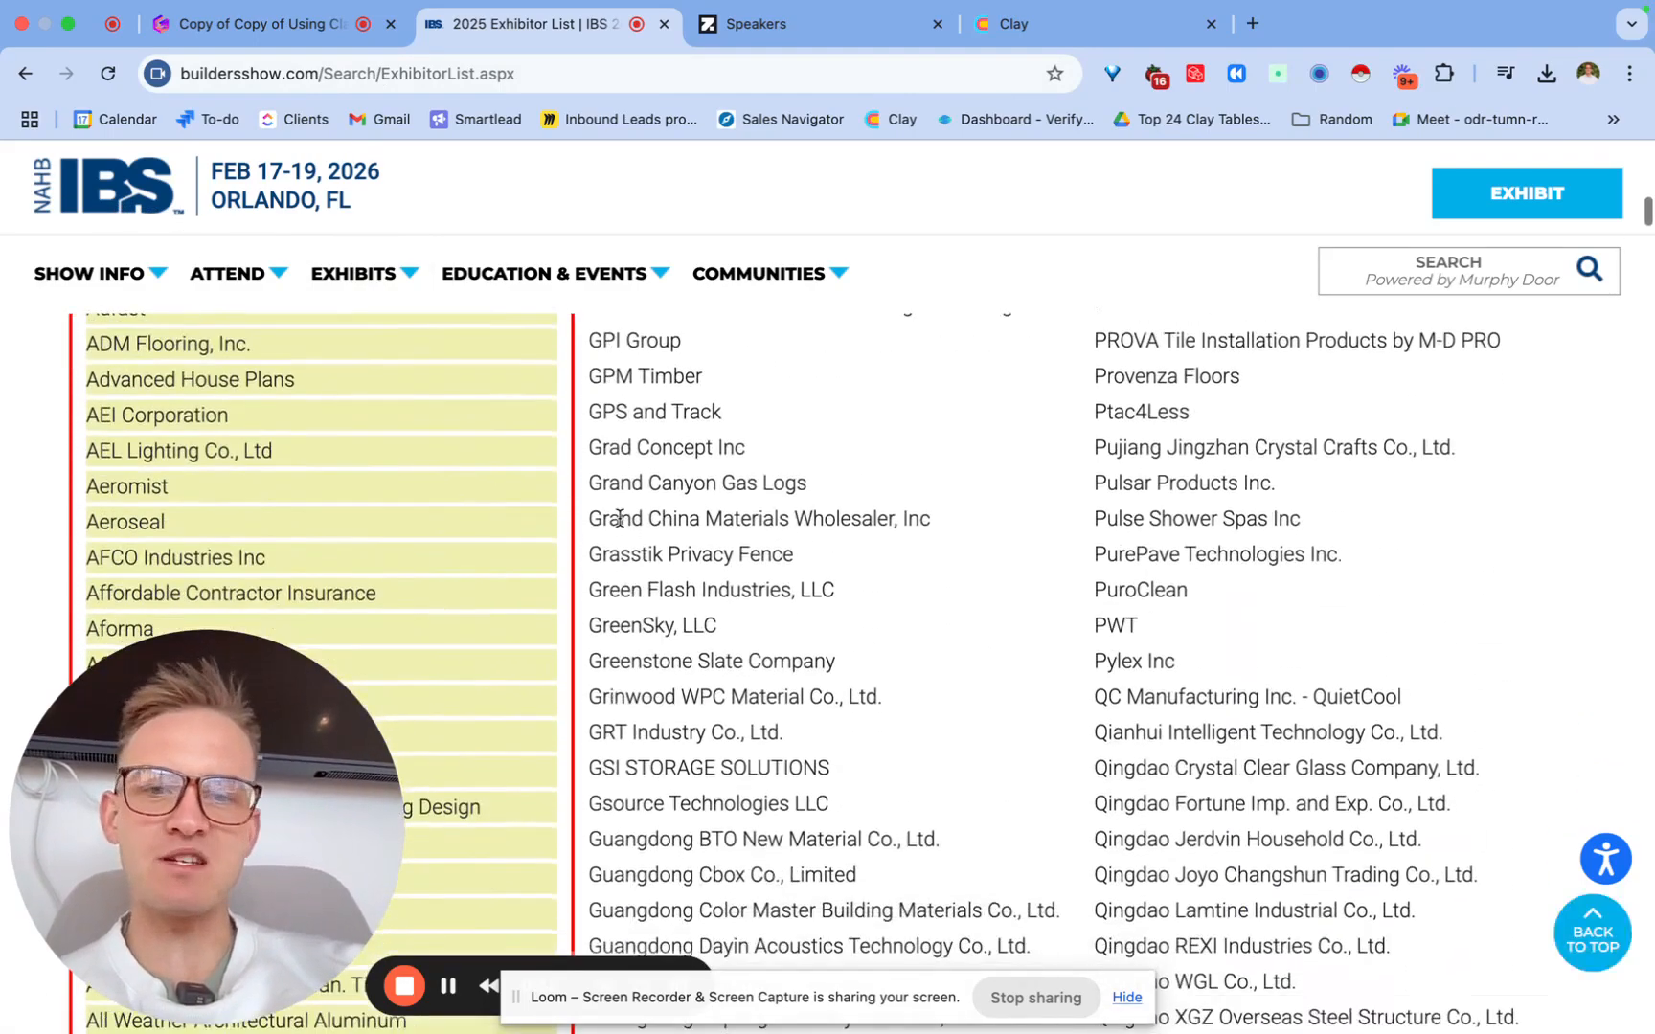
{"action": "left_click_drag", "start_coordinate": [1196, 589], "coordinate": [1100, 591]}
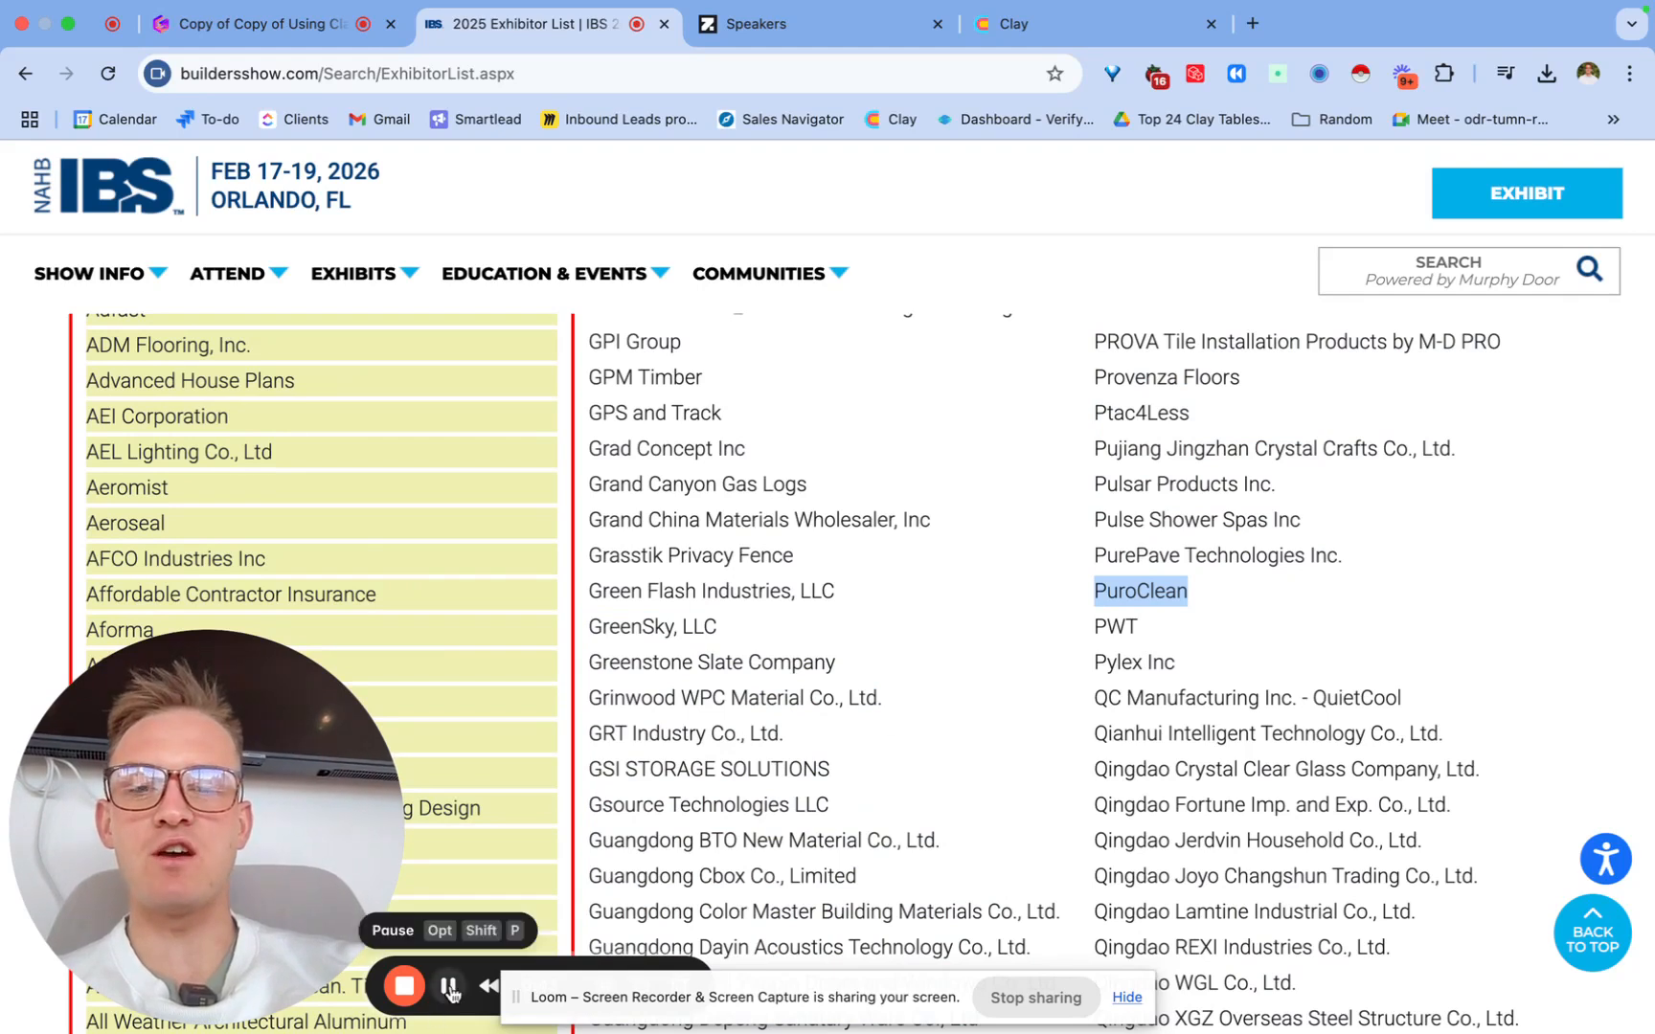
{"action": "left_click", "coordinate": [541, 659]}
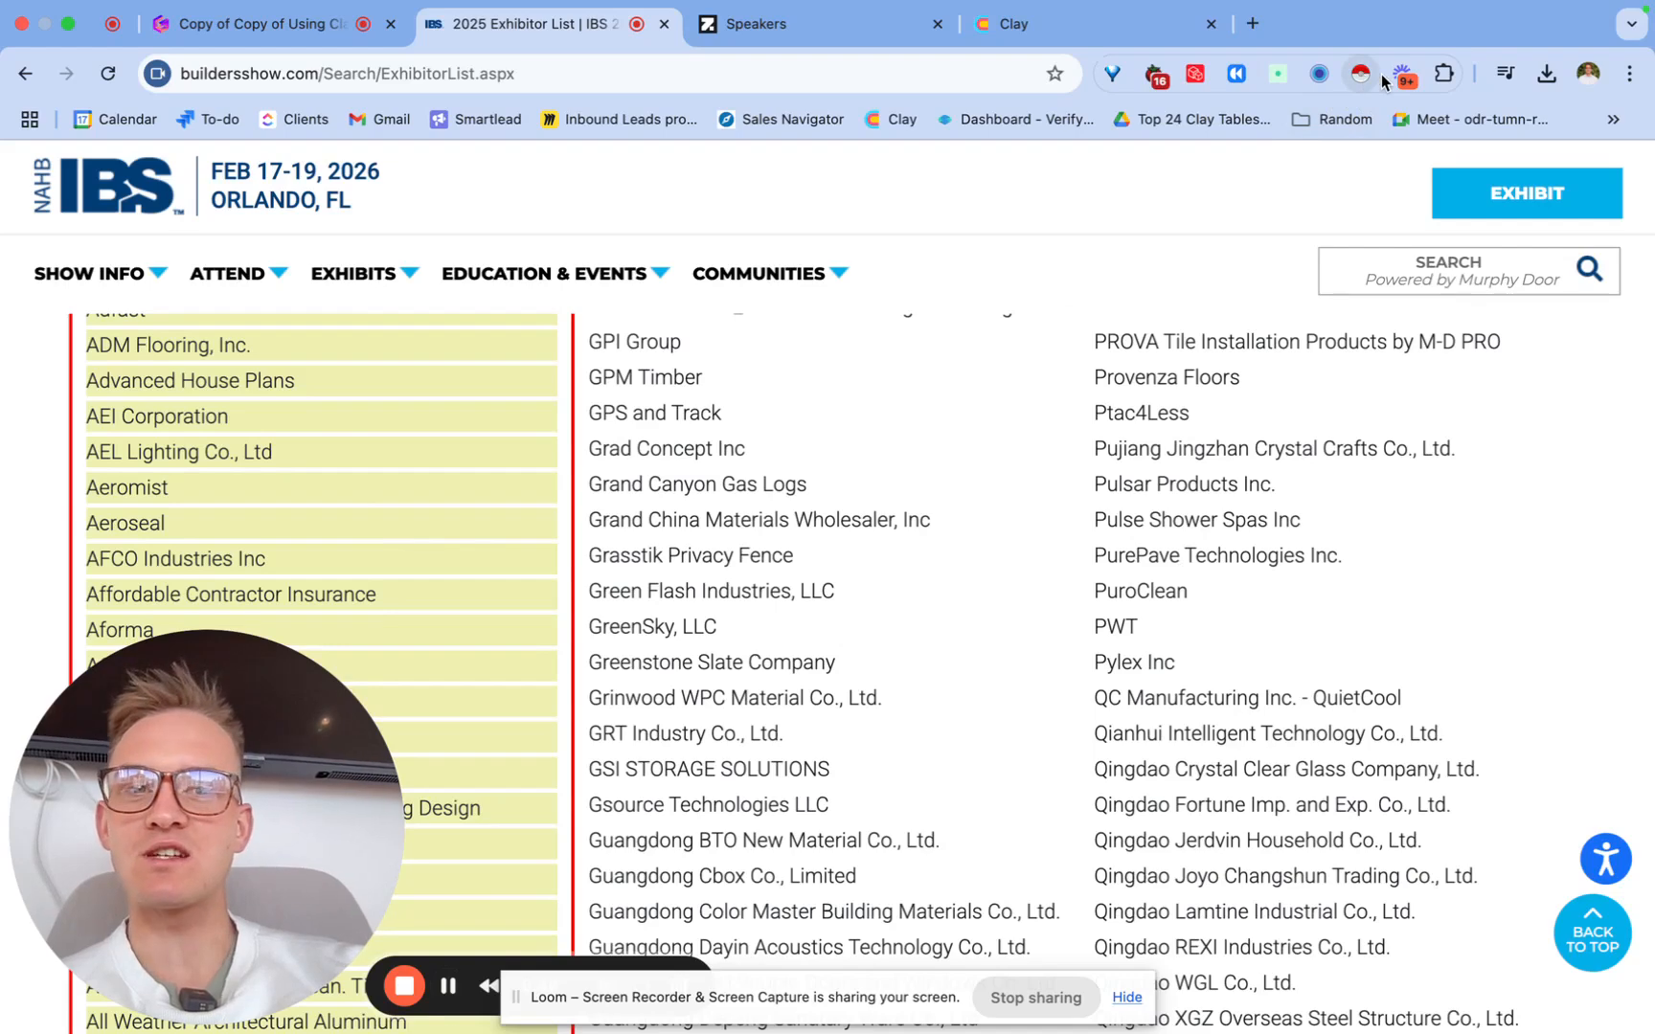
Step: Run the Instant Data Scraper extension on the exhibitor list page and look over the scraped rows
{"action": "left_click", "coordinate": [1444, 73]}
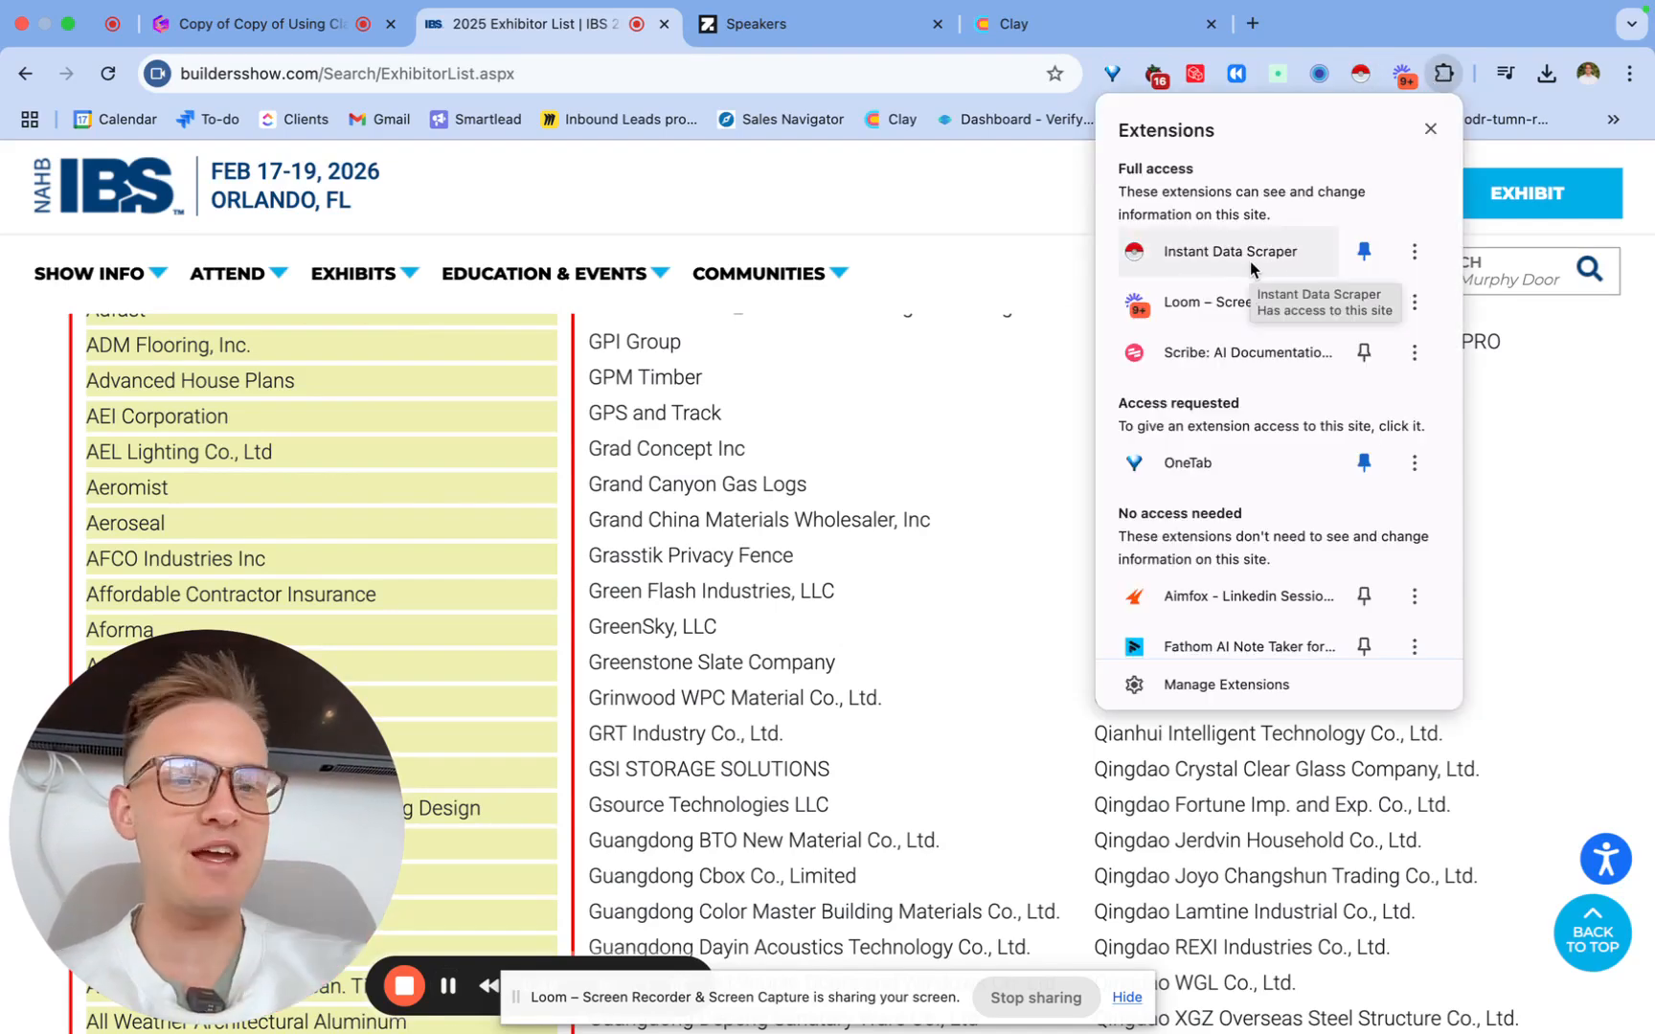
{"action": "left_click", "coordinate": [1212, 253]}
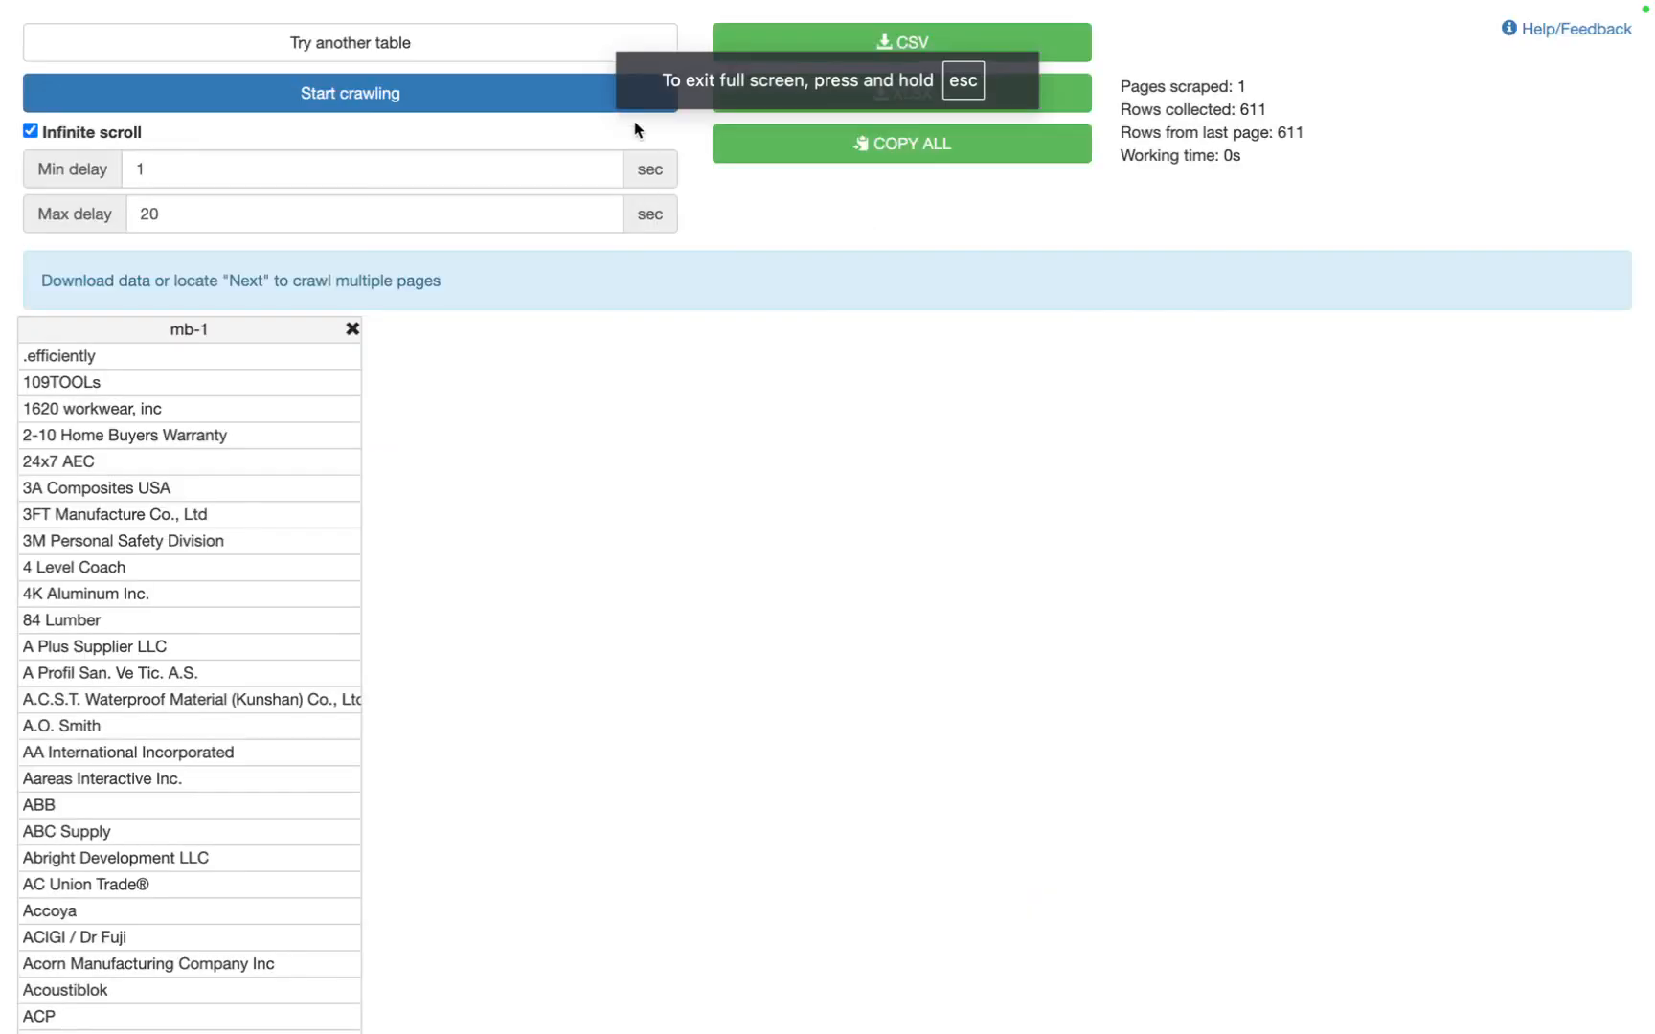
{"action": "scroll", "coordinate": [184, 486], "scroll_direction": "down", "scroll_amount": 15}
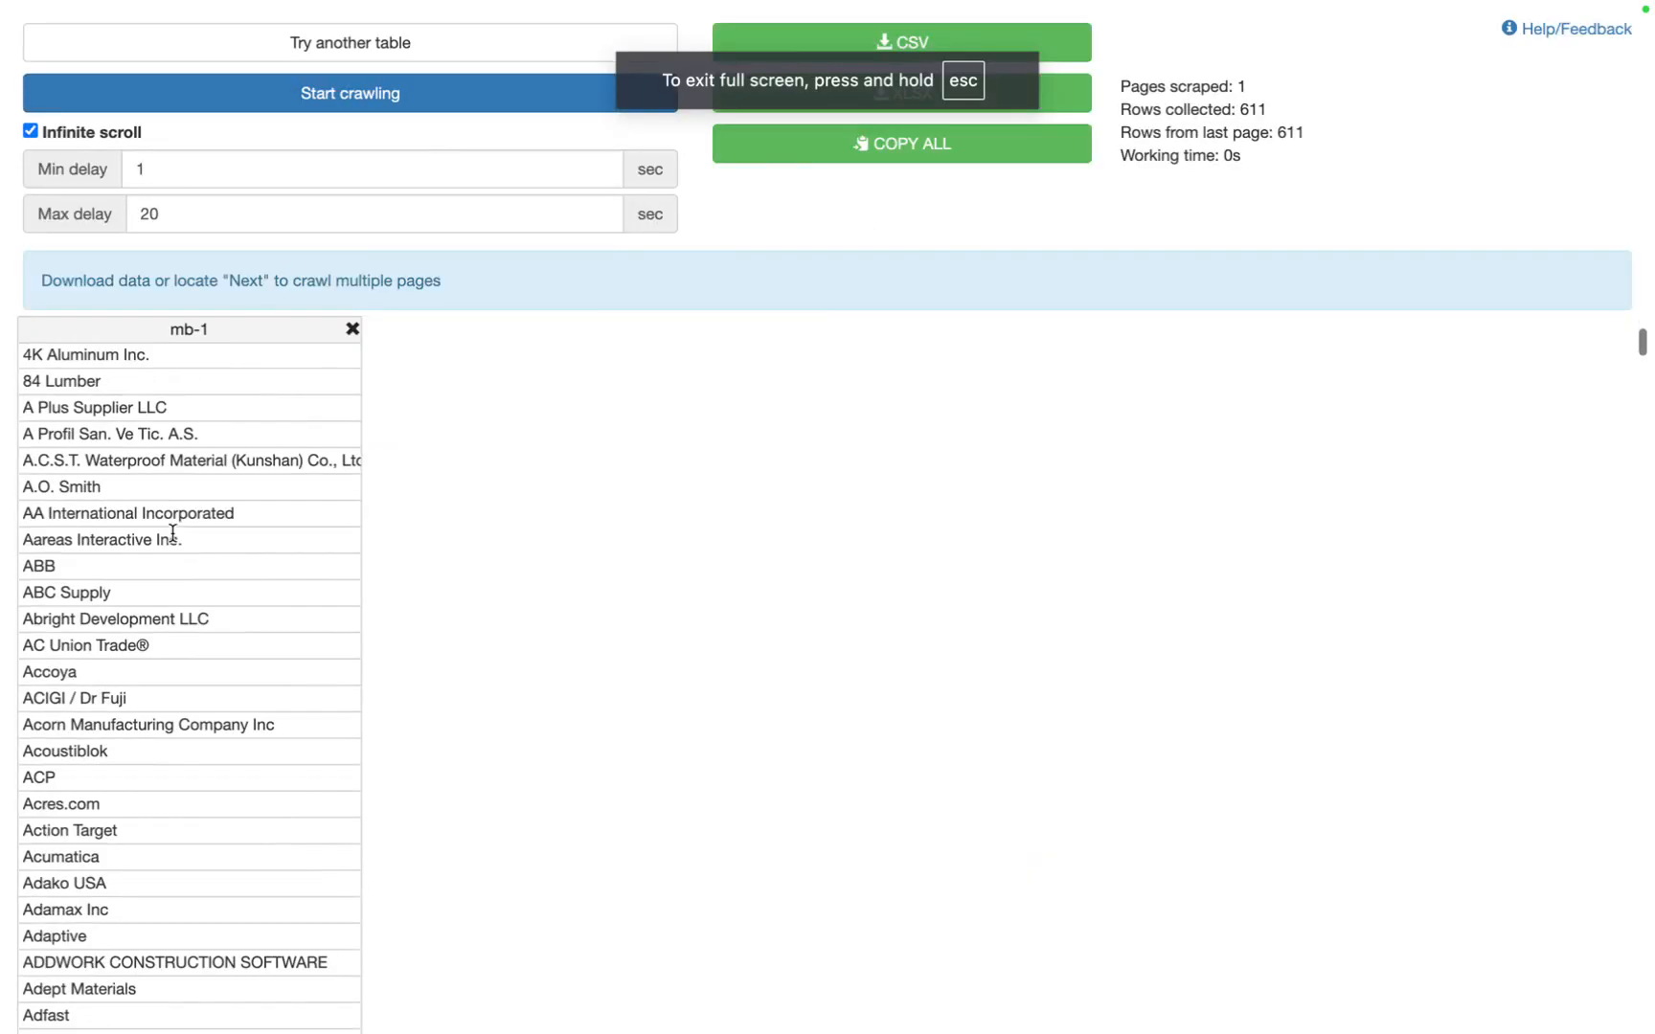
Step: Rename the scraped table's mb-1 column to "Company Name"
{"action": "left_click_drag", "start_coordinate": [221, 329], "coordinate": [163, 330]}
{"action": "scroll", "coordinate": [134, 661], "scroll_direction": "up", "scroll_amount": 4}
{"action": "left_click", "coordinate": [222, 329]}
{"action": "type", "text": "Company Name"}
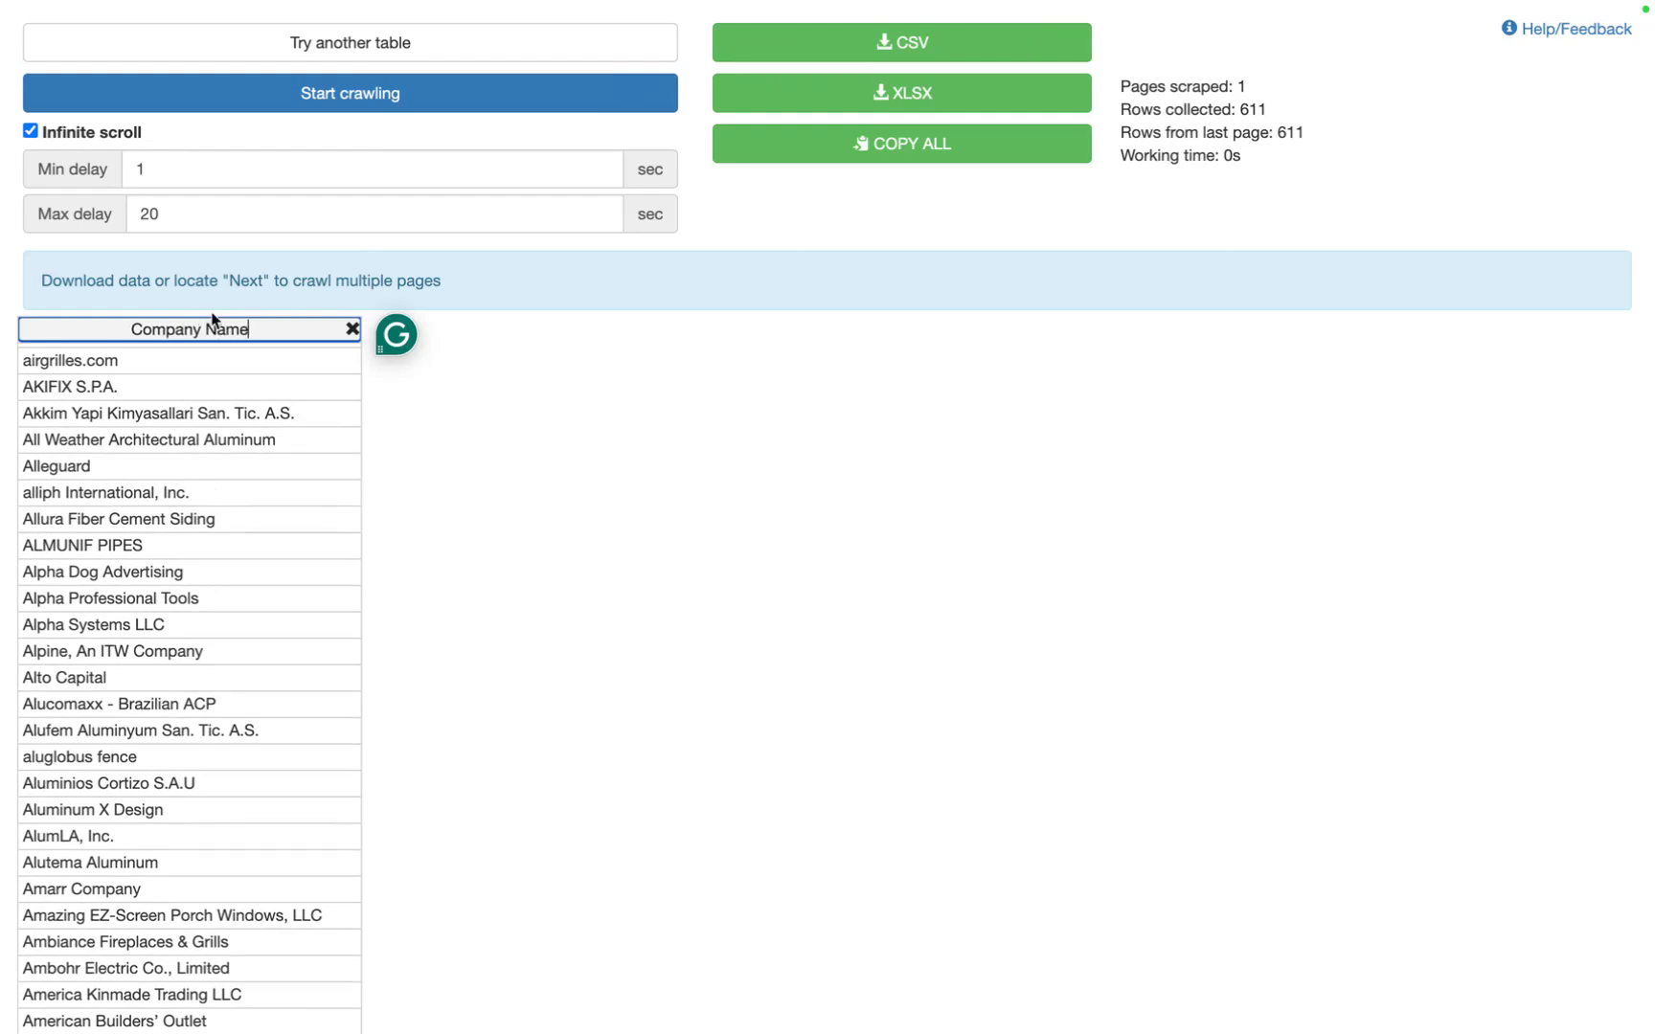
{"action": "left_click", "coordinate": [196, 390]}
{"action": "scroll", "coordinate": [195, 391], "scroll_direction": "up", "scroll_amount": 5}
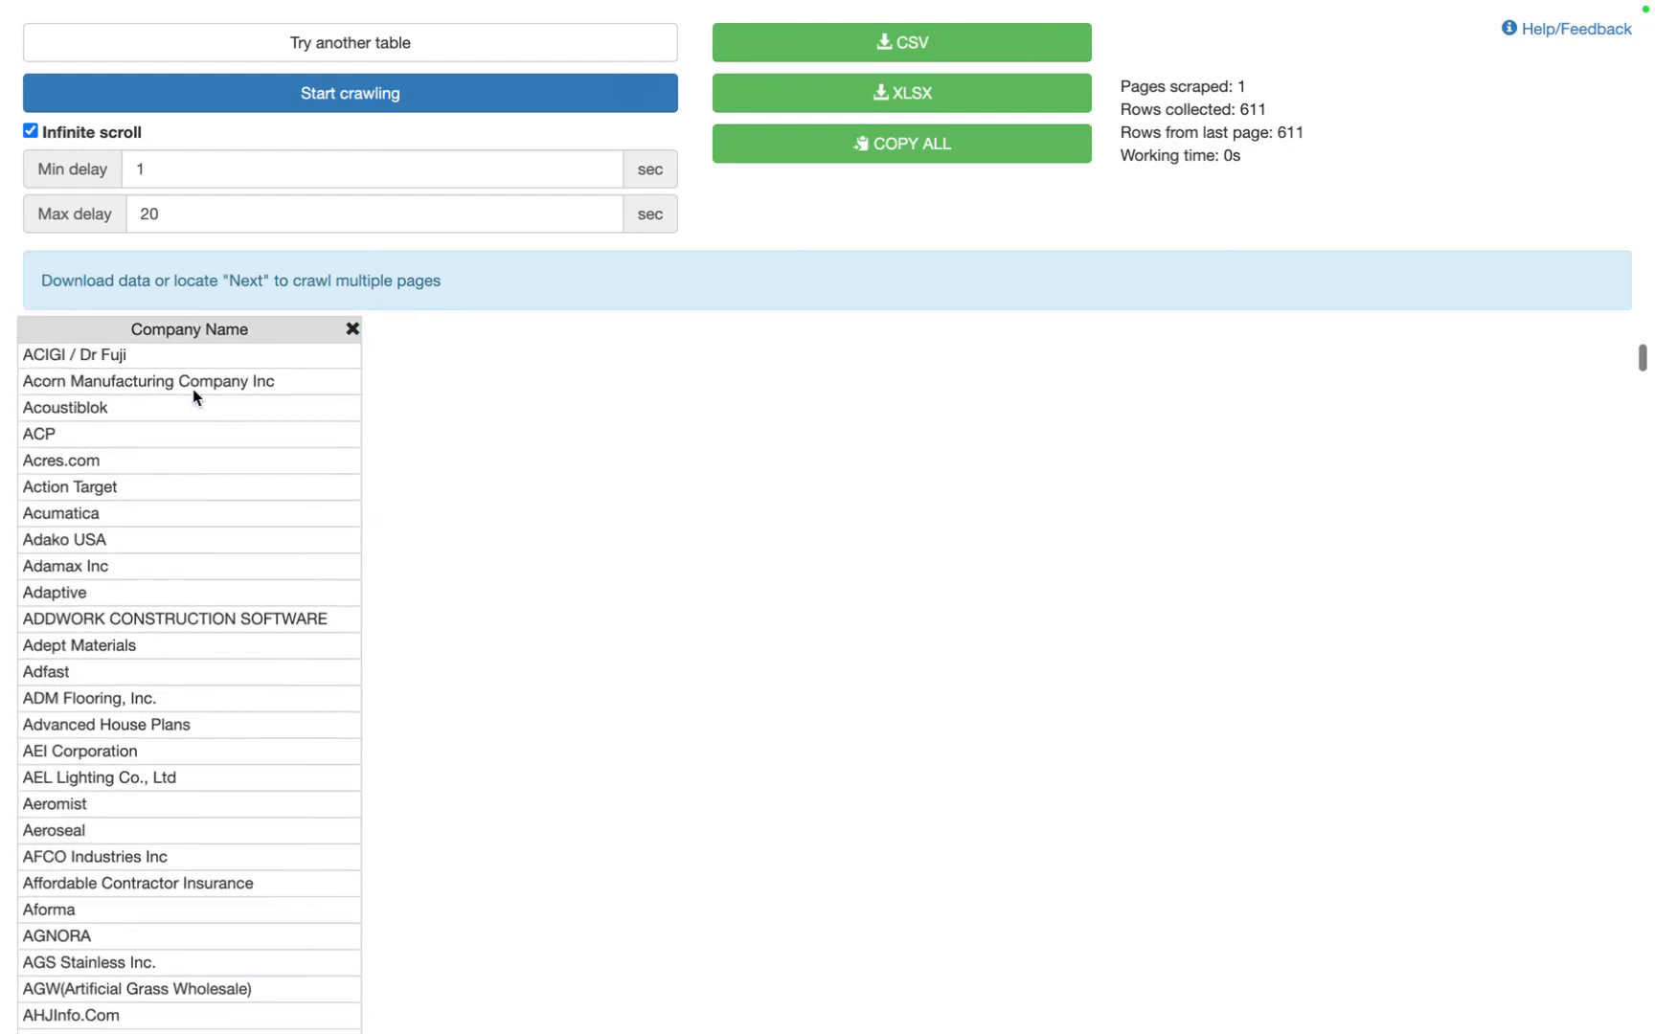
Step: Export the scraped company table as a CSV file and check it in the browser's recent downloads
{"action": "left_click_drag", "start_coordinate": [1268, 109], "coordinate": [1246, 105]}
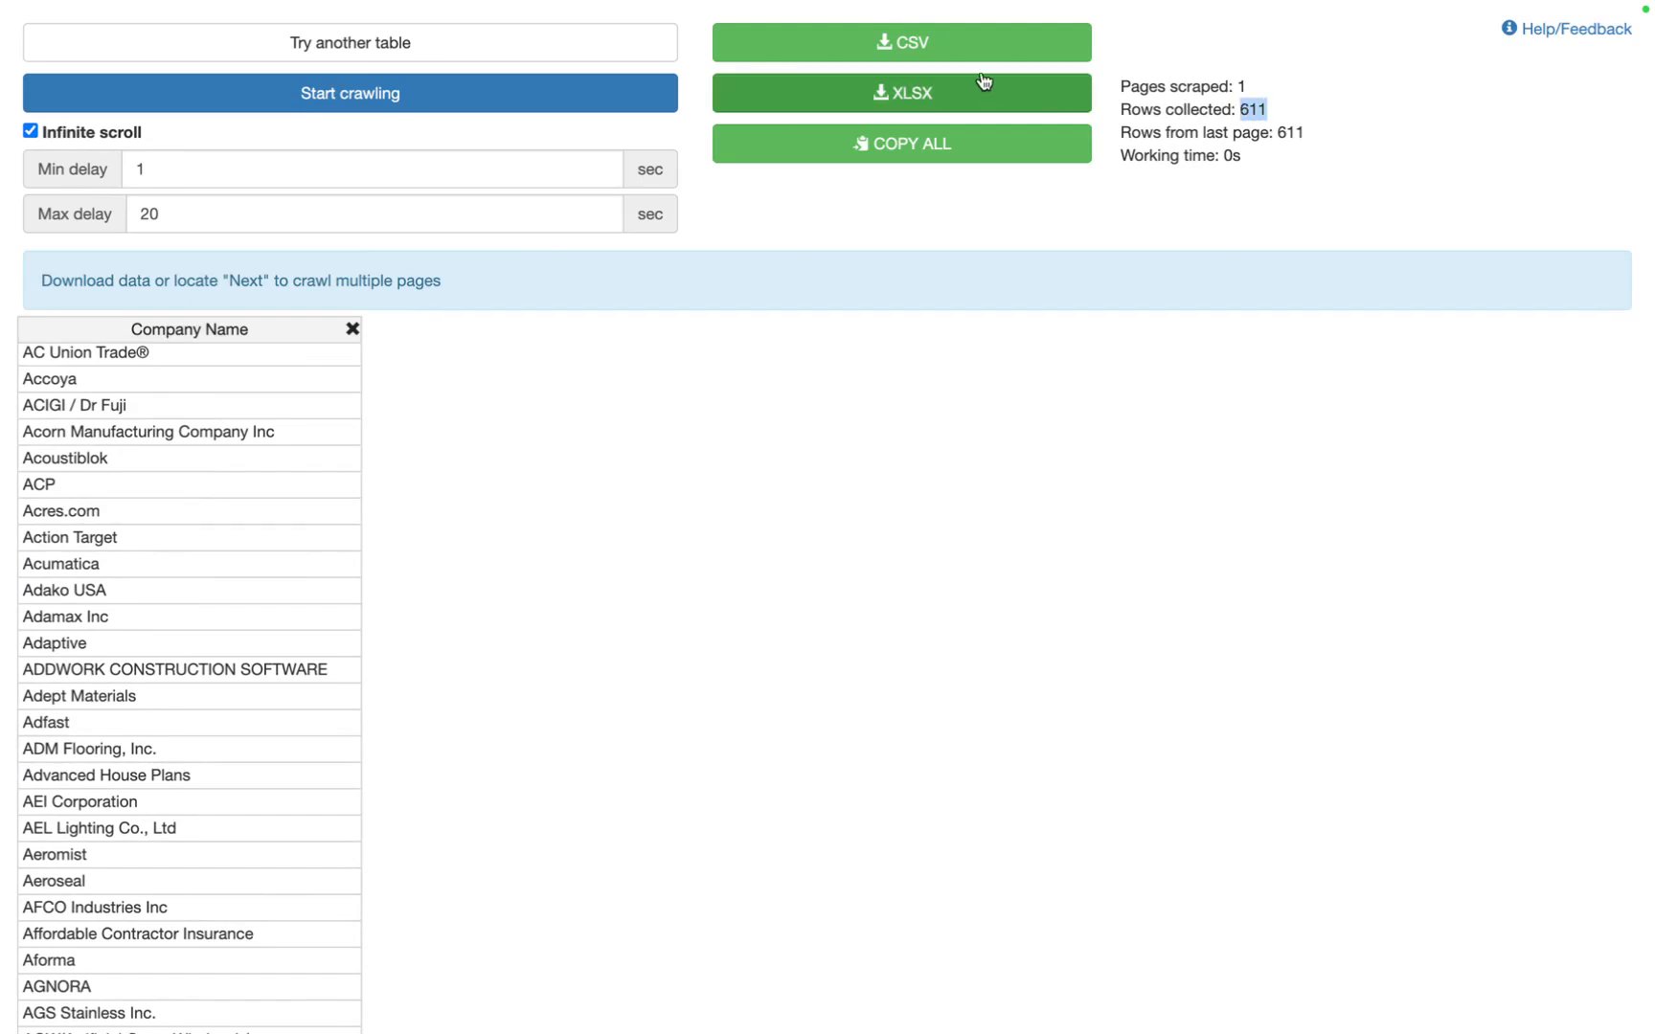
{"action": "left_click", "coordinate": [872, 50]}
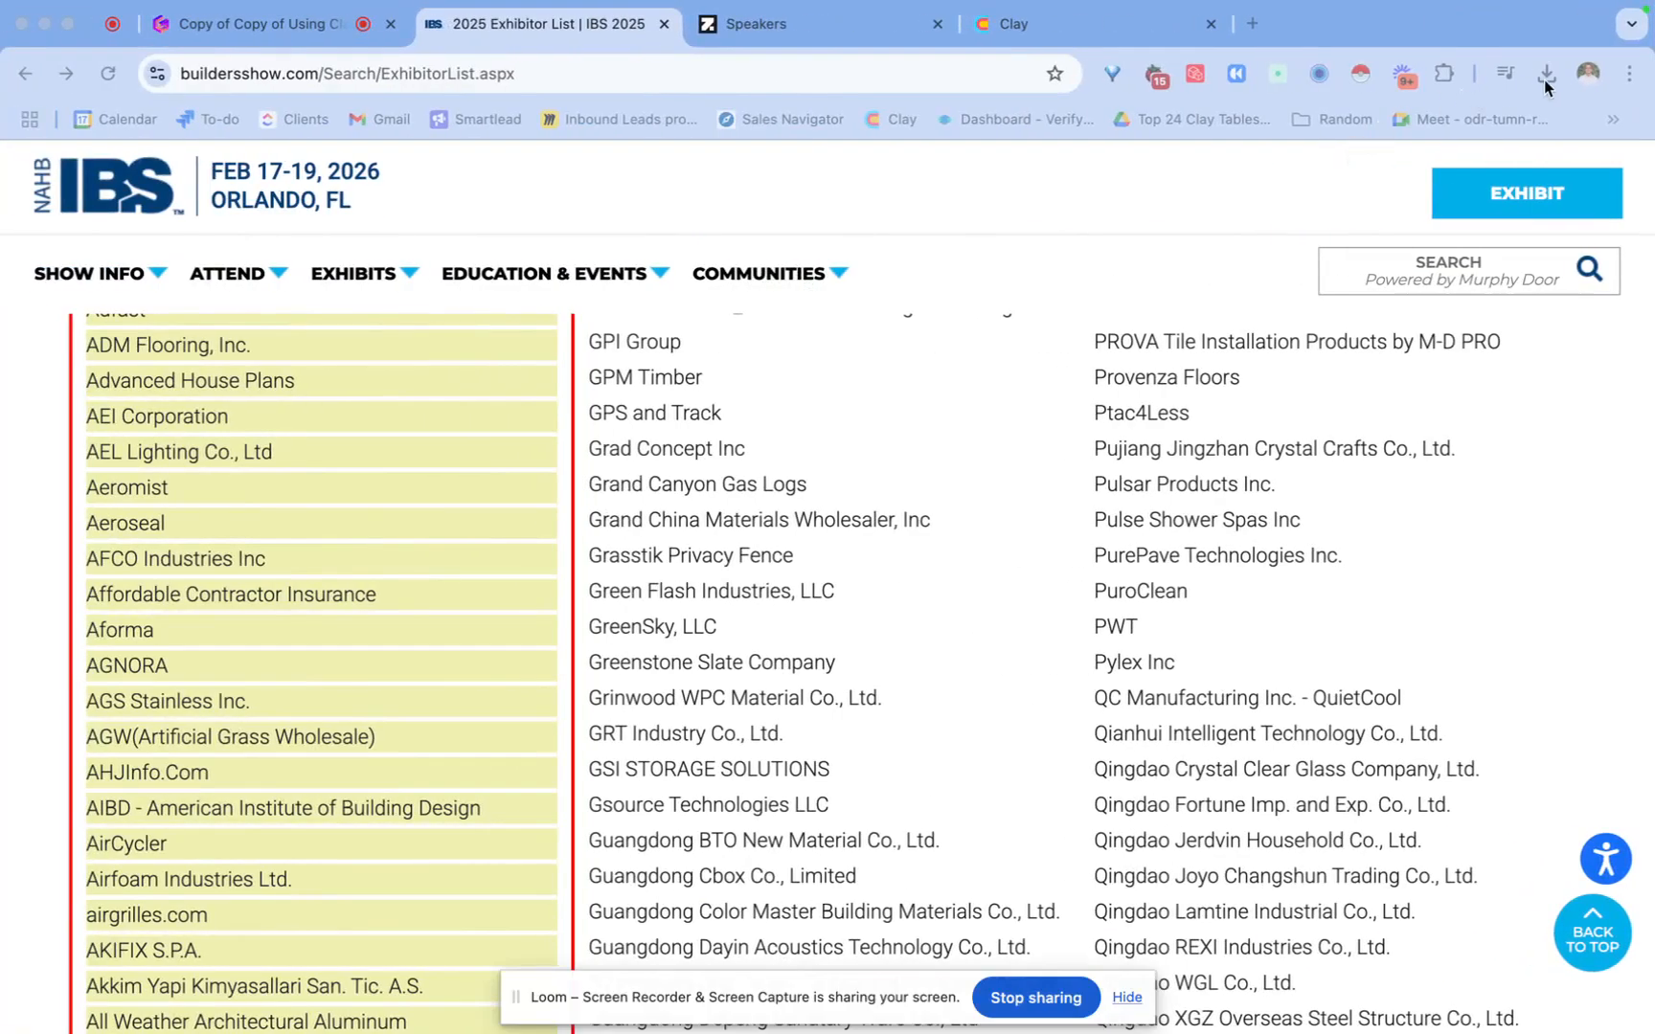
{"action": "left_click", "coordinate": [1546, 76]}
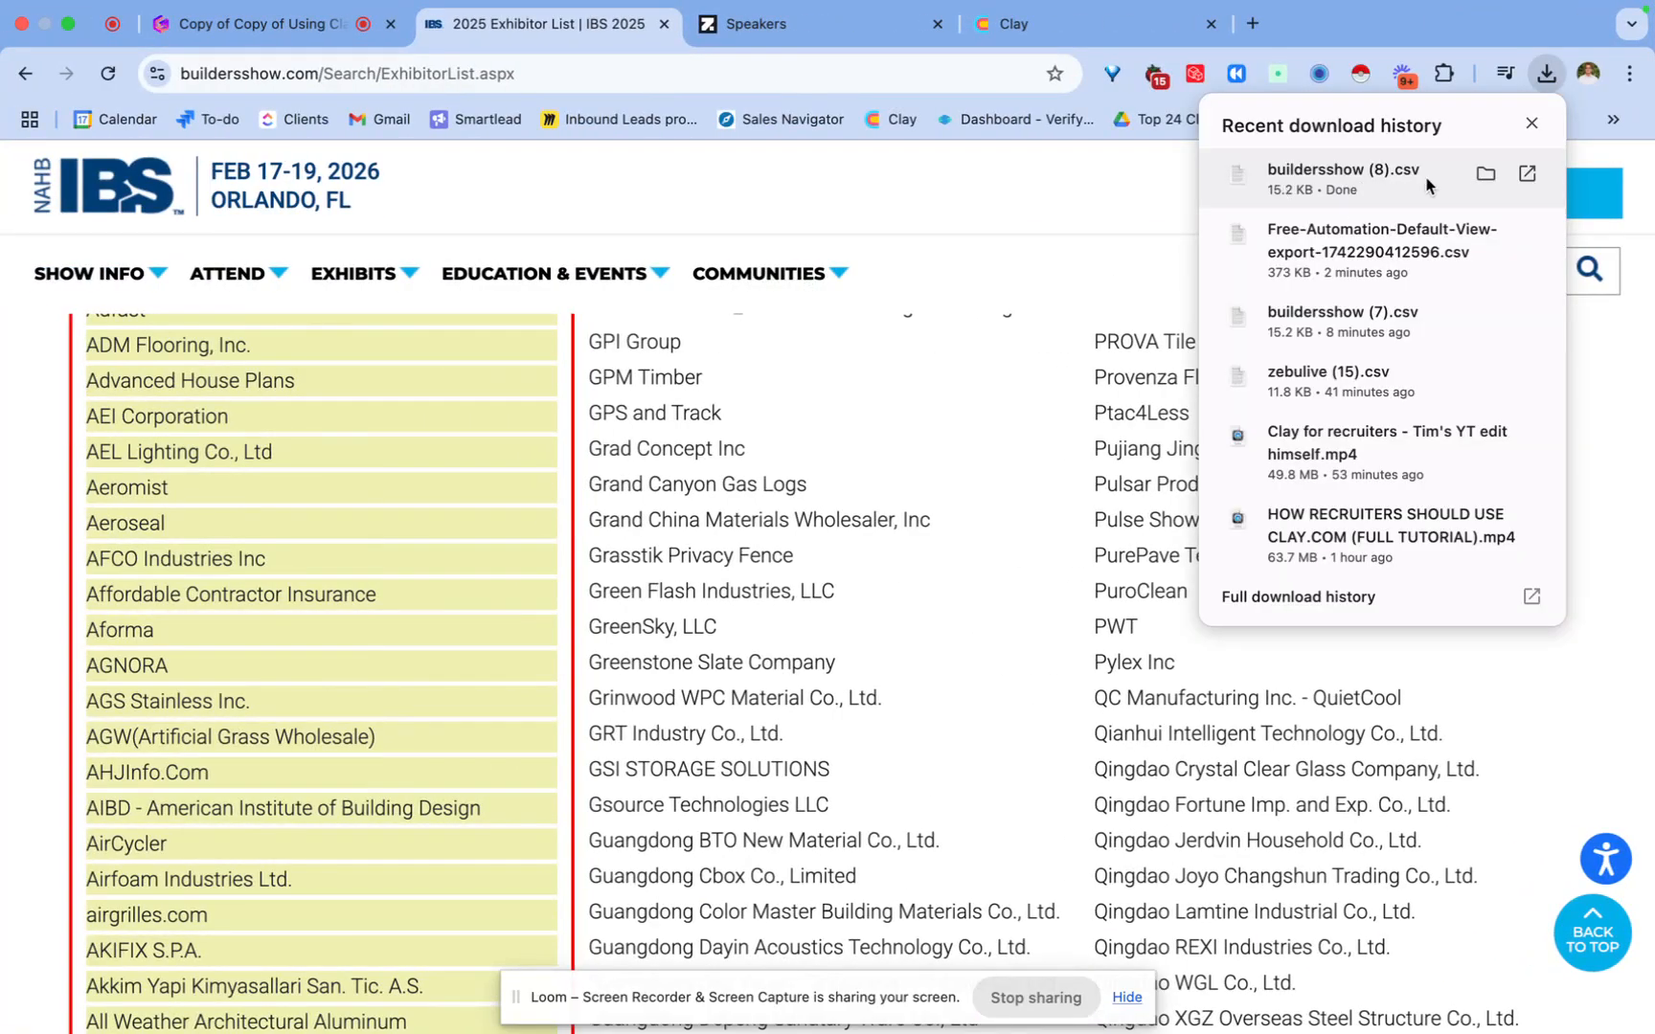
{"action": "left_click", "coordinate": [1533, 124]}
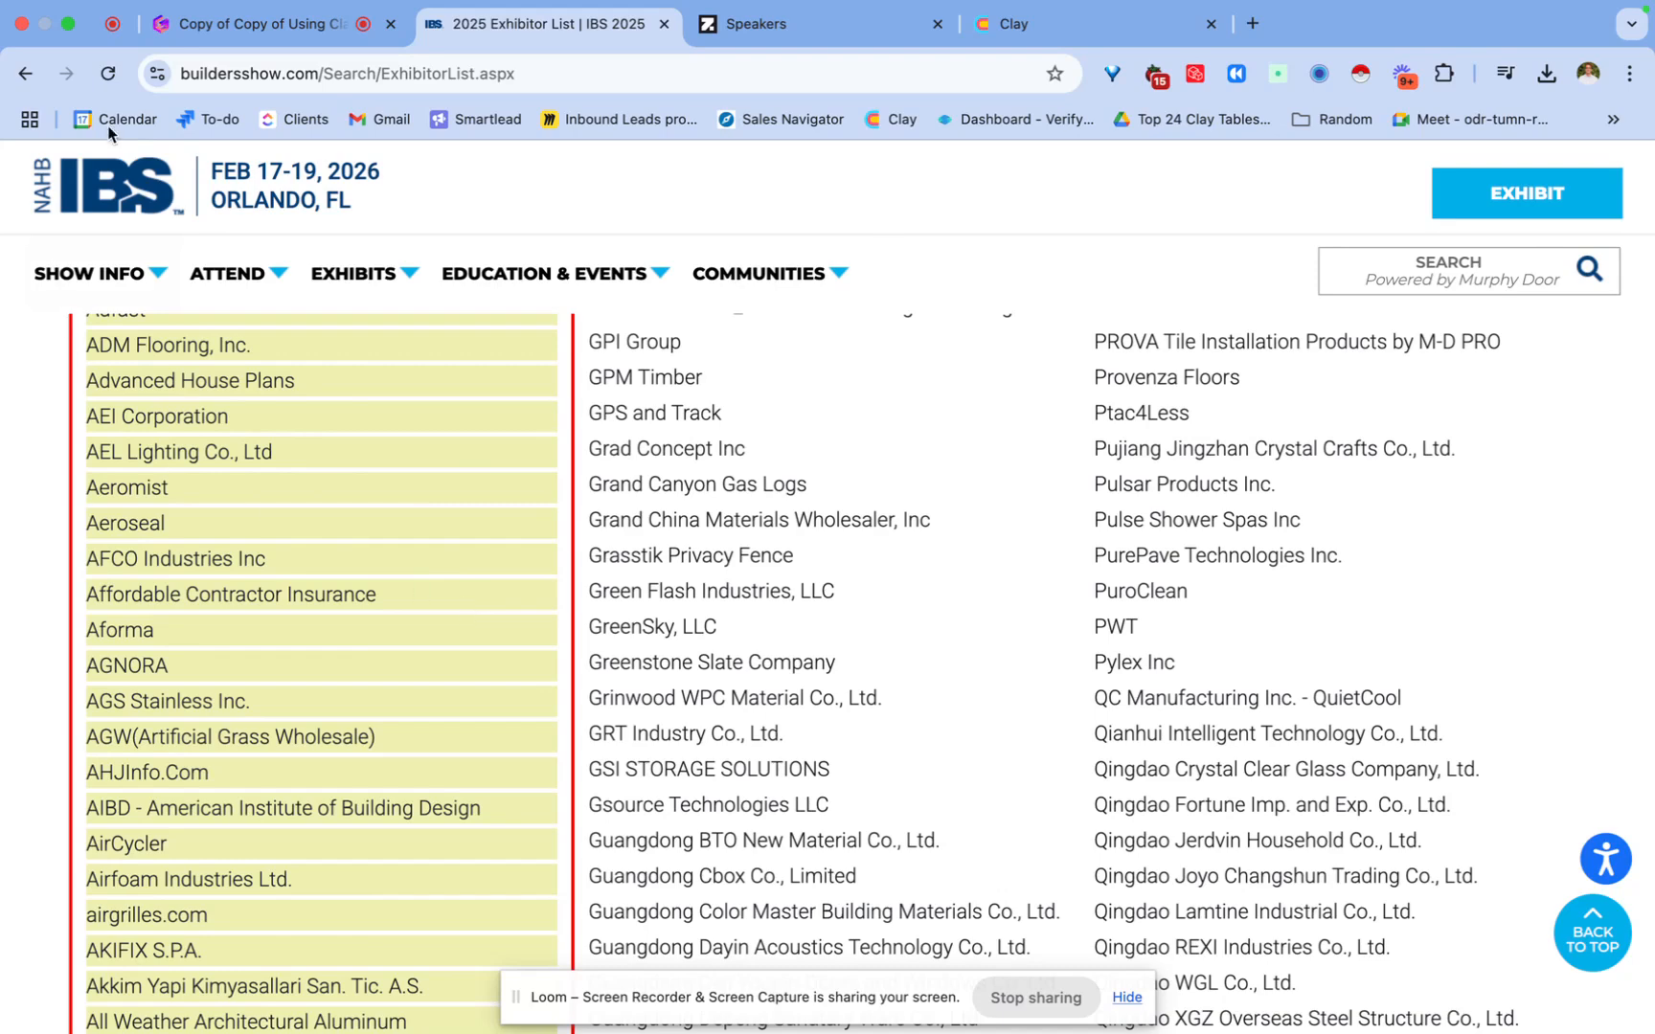
Step: Switch to the Gamma presentation, advance to the "How it works" slide and highlight "Import CSV file"
{"action": "left_click", "coordinate": [226, 29]}
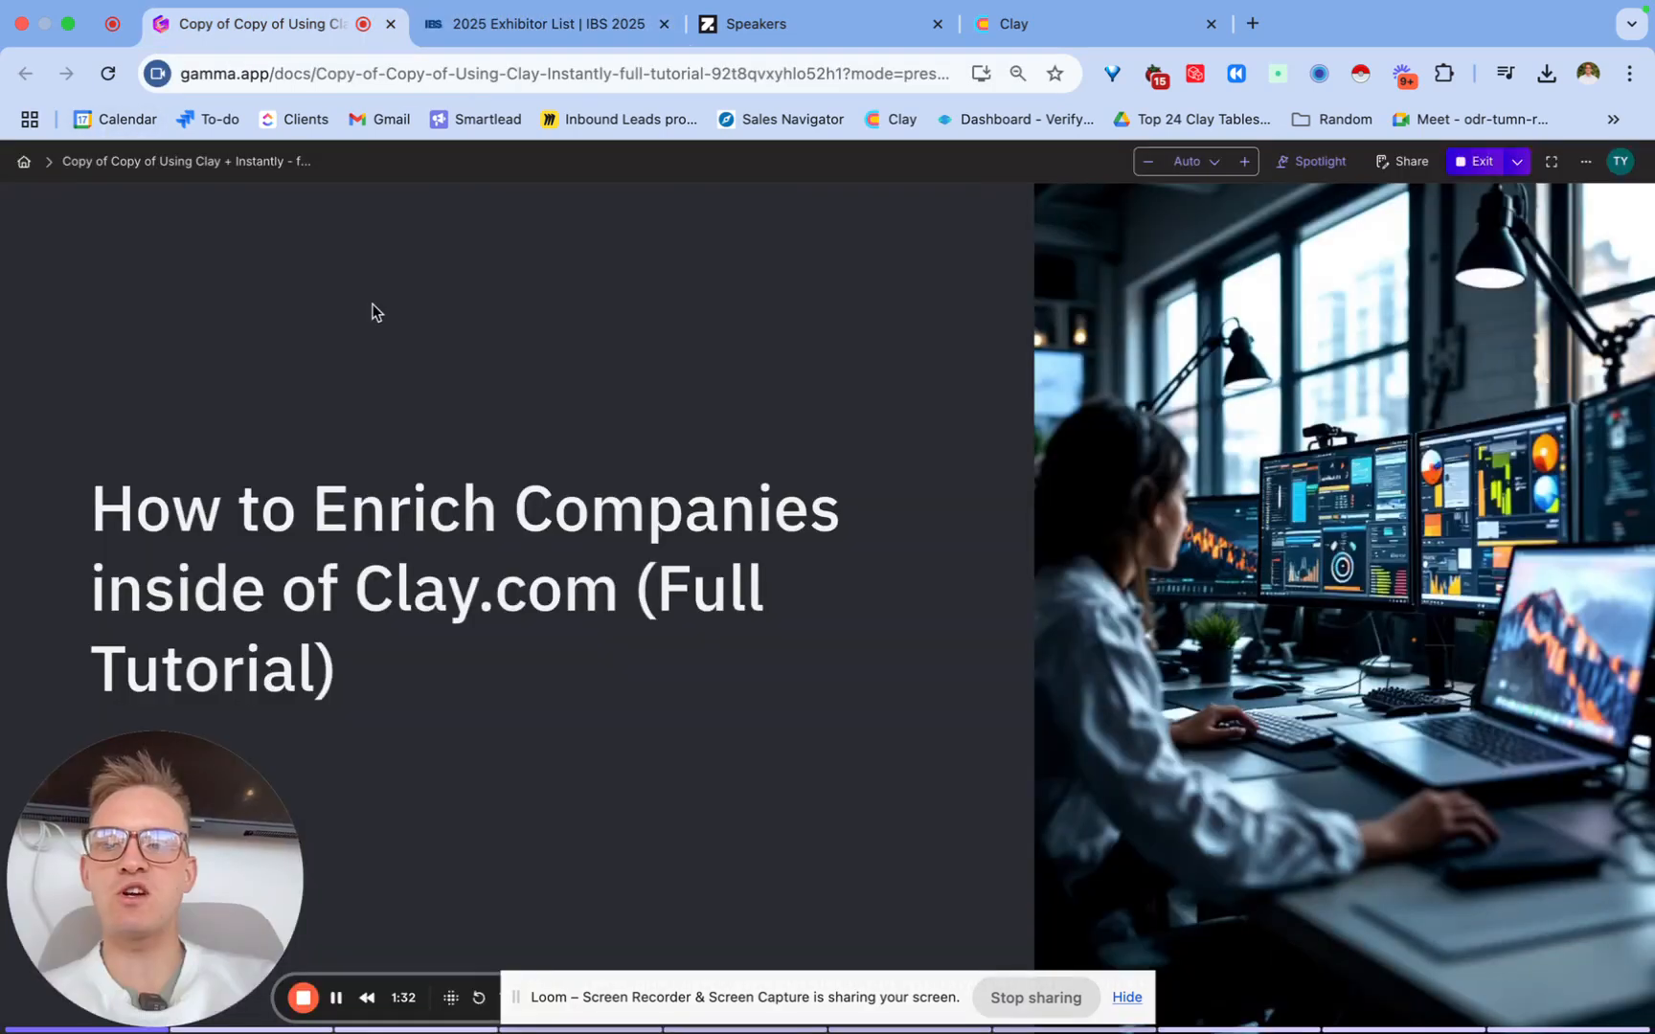
{"action": "key", "text": "Right"}
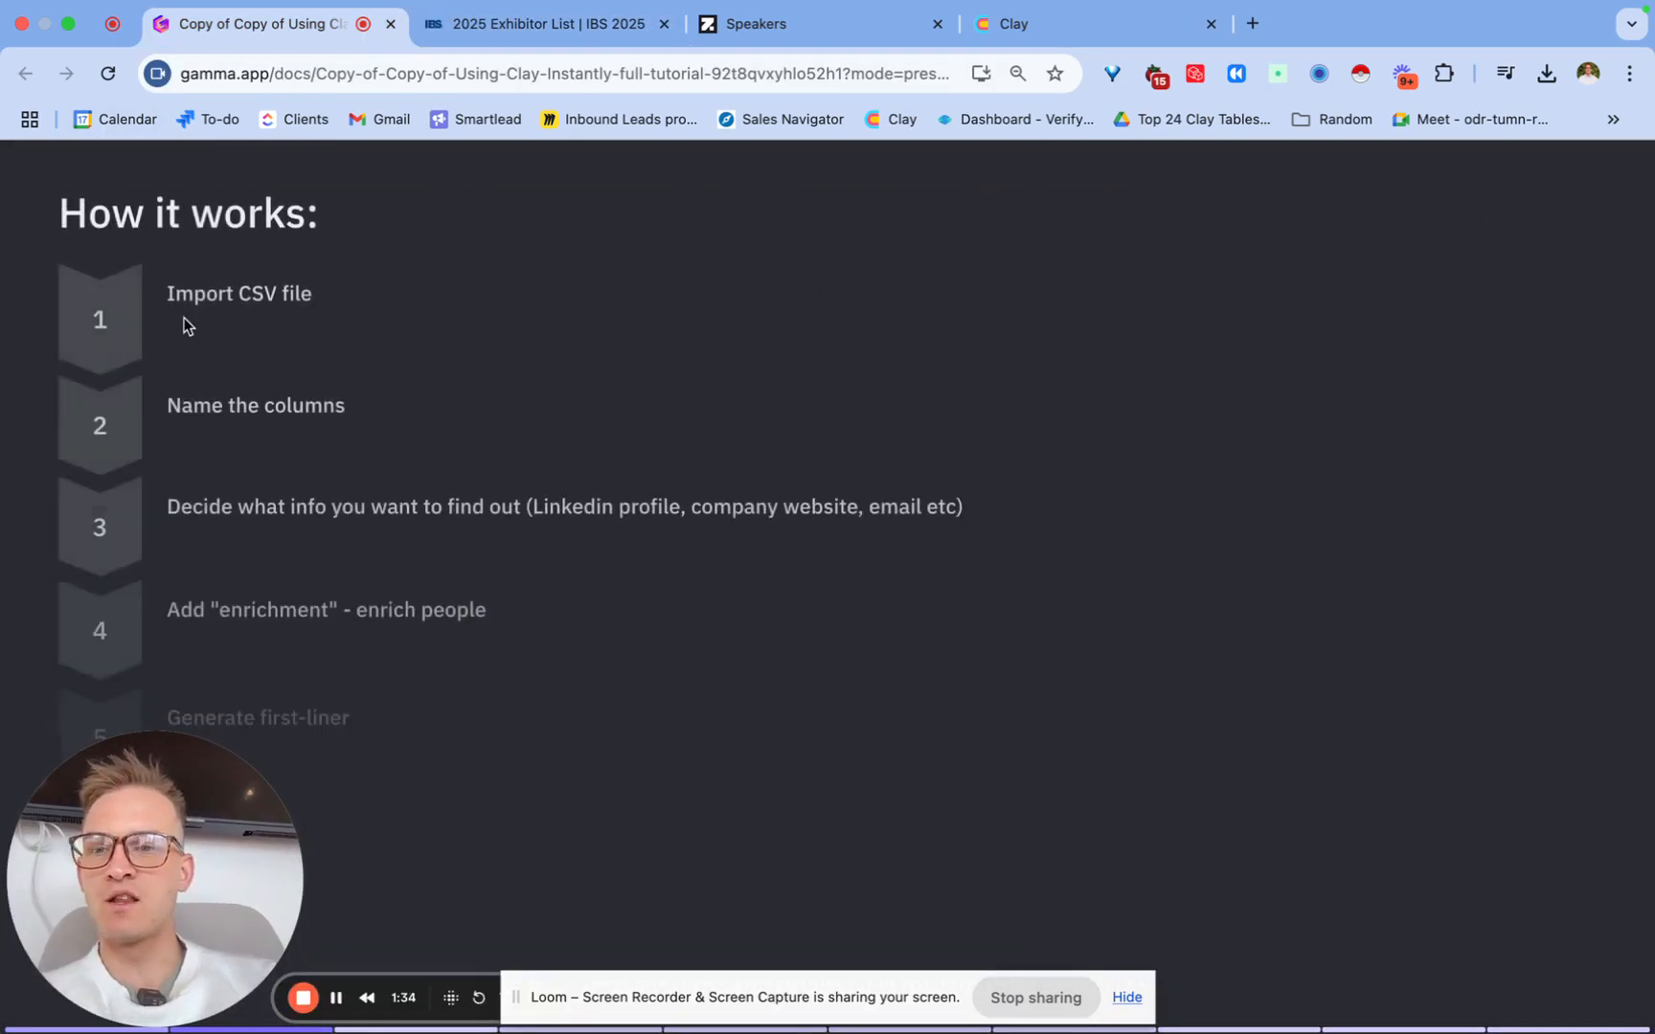
{"action": "left_click_drag", "start_coordinate": [168, 294], "coordinate": [336, 292]}
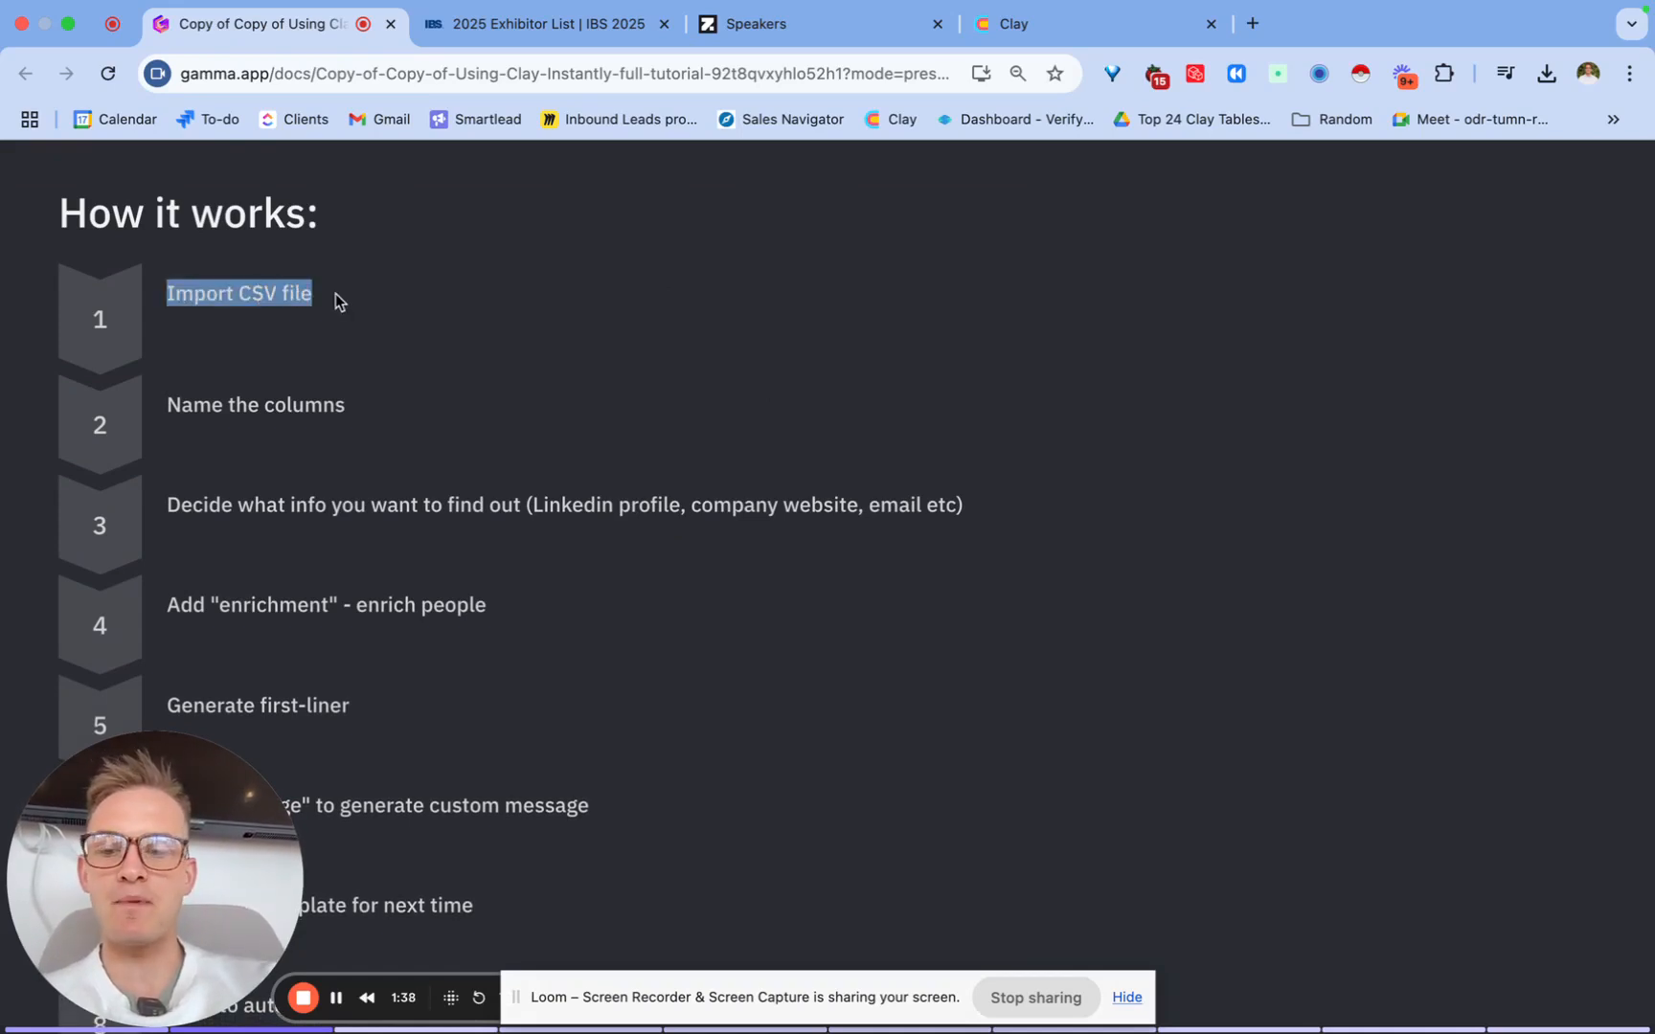
Step: Open Clay in a new browser tab and create a new workbook from the workspace home
{"action": "key", "text": "alt+space"}
{"action": "type", "text": "c"}
{"action": "key", "text": "Return"}
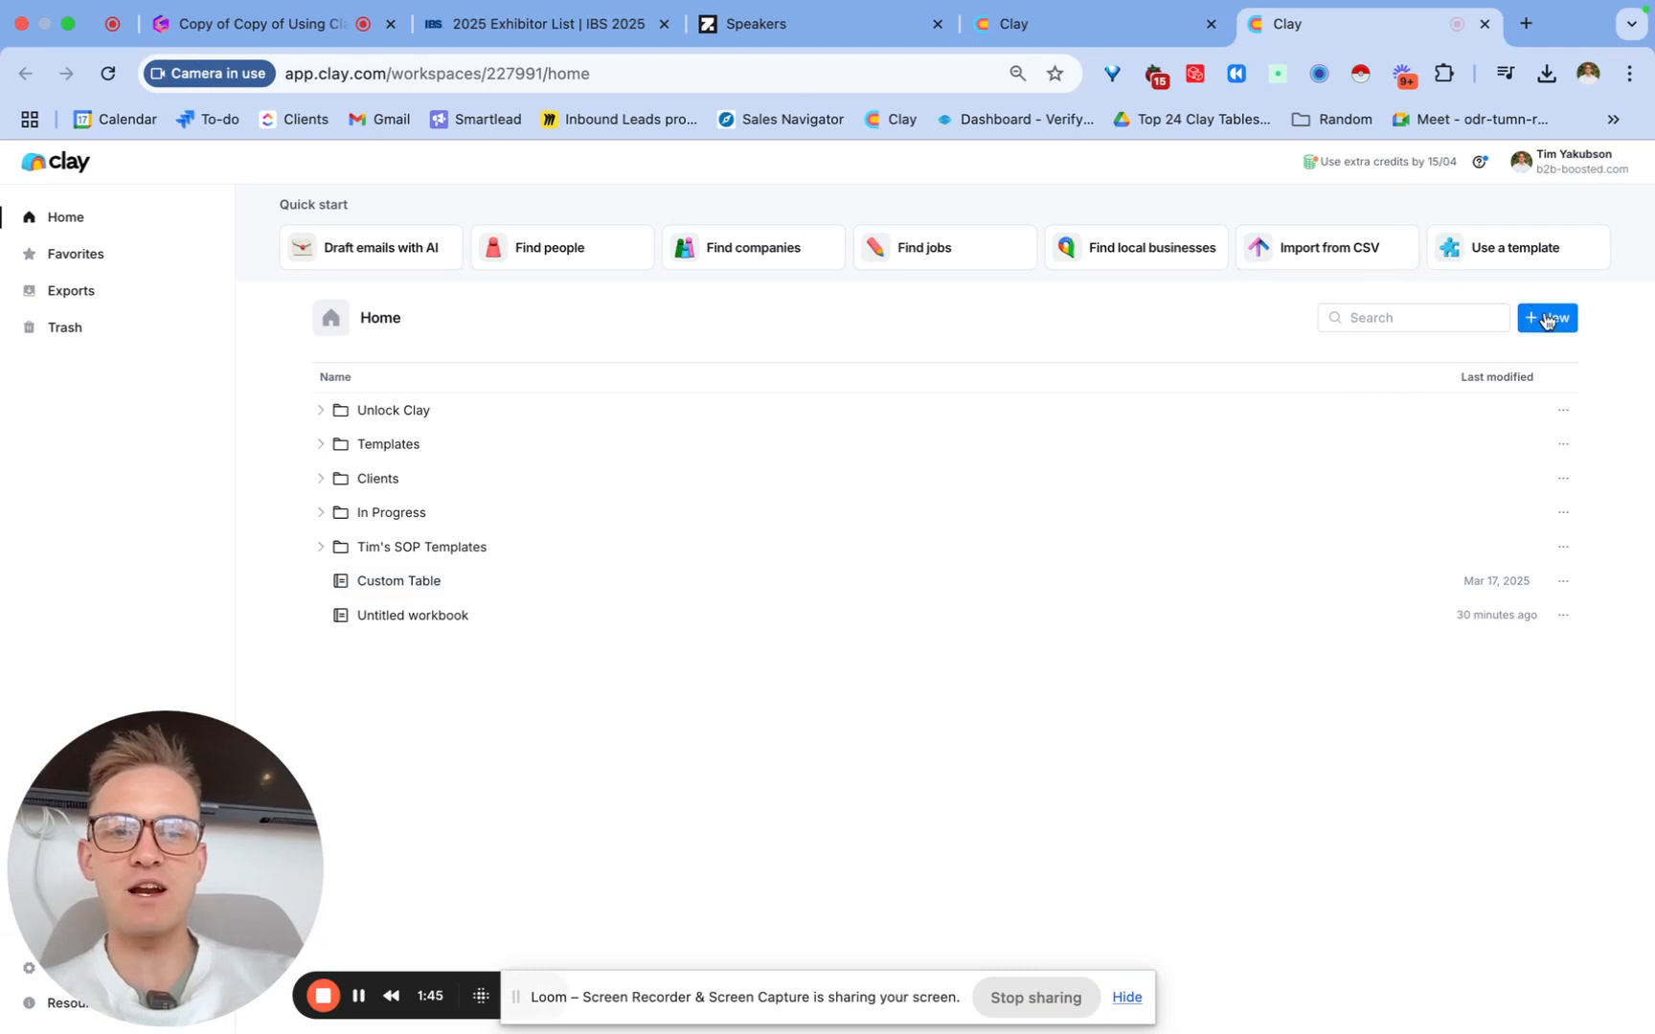
{"action": "left_click", "coordinate": [1542, 319]}
{"action": "left_click", "coordinate": [1565, 361]}
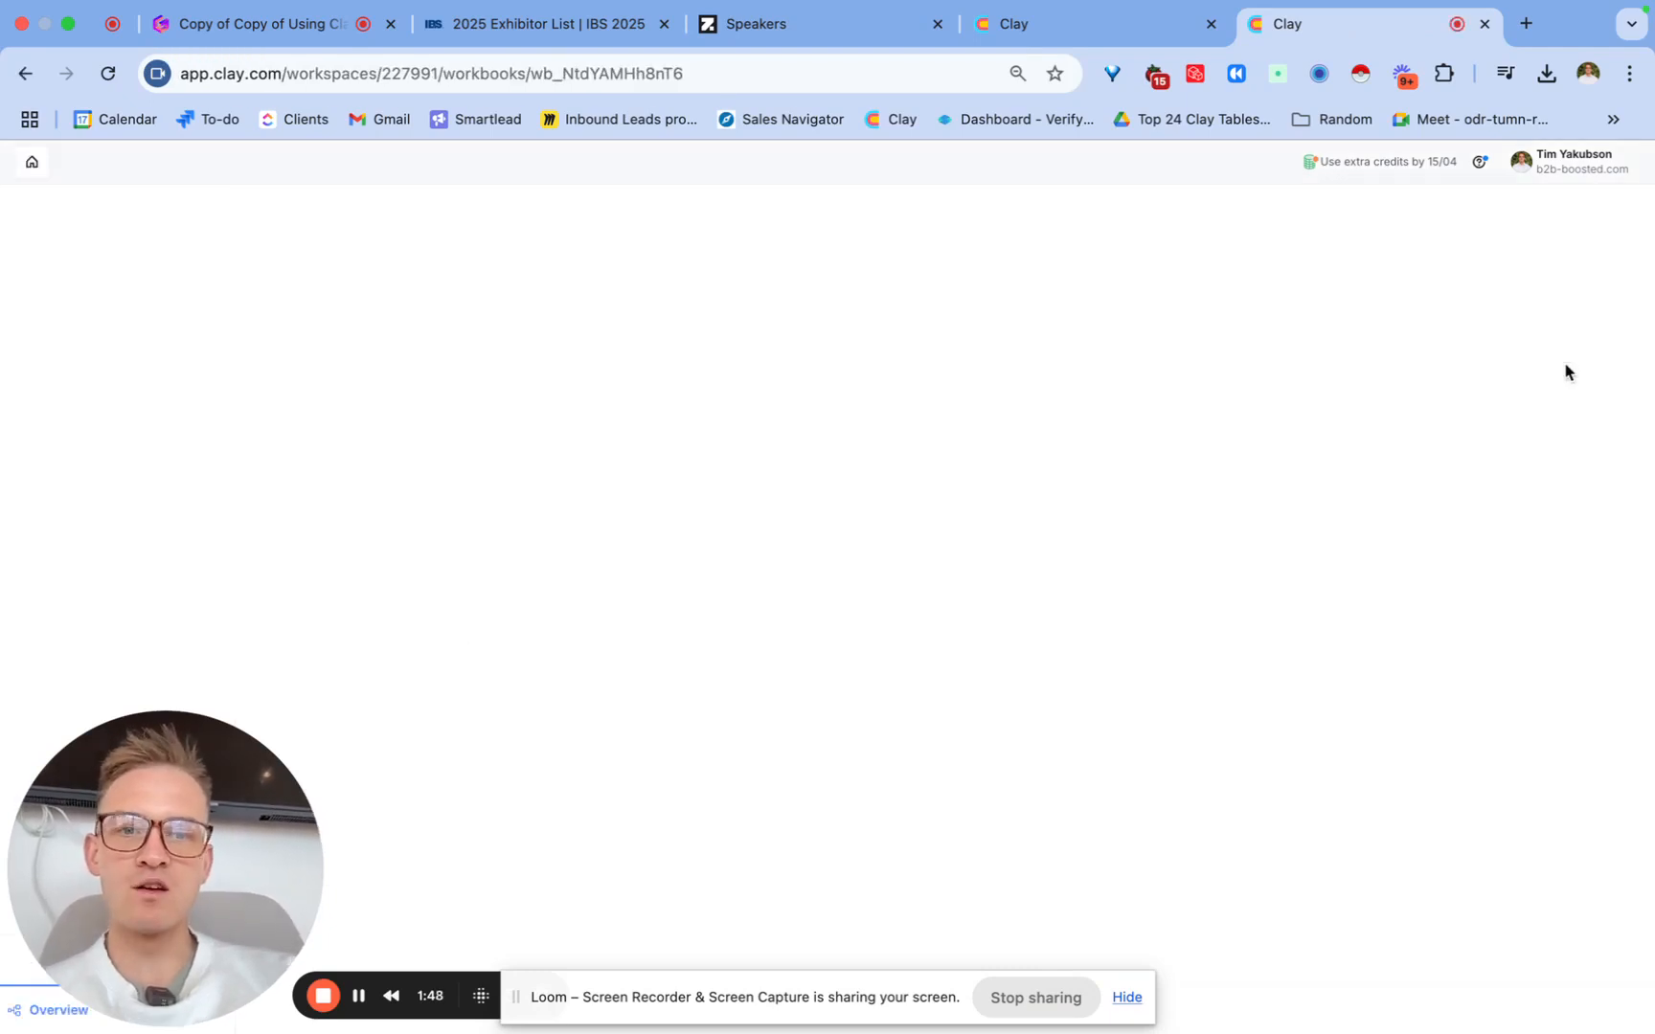
Step: Rename the untitled workbook as "How to enrich Companies inside Clay.com"
{"action": "left_click", "coordinate": [289, 164]}
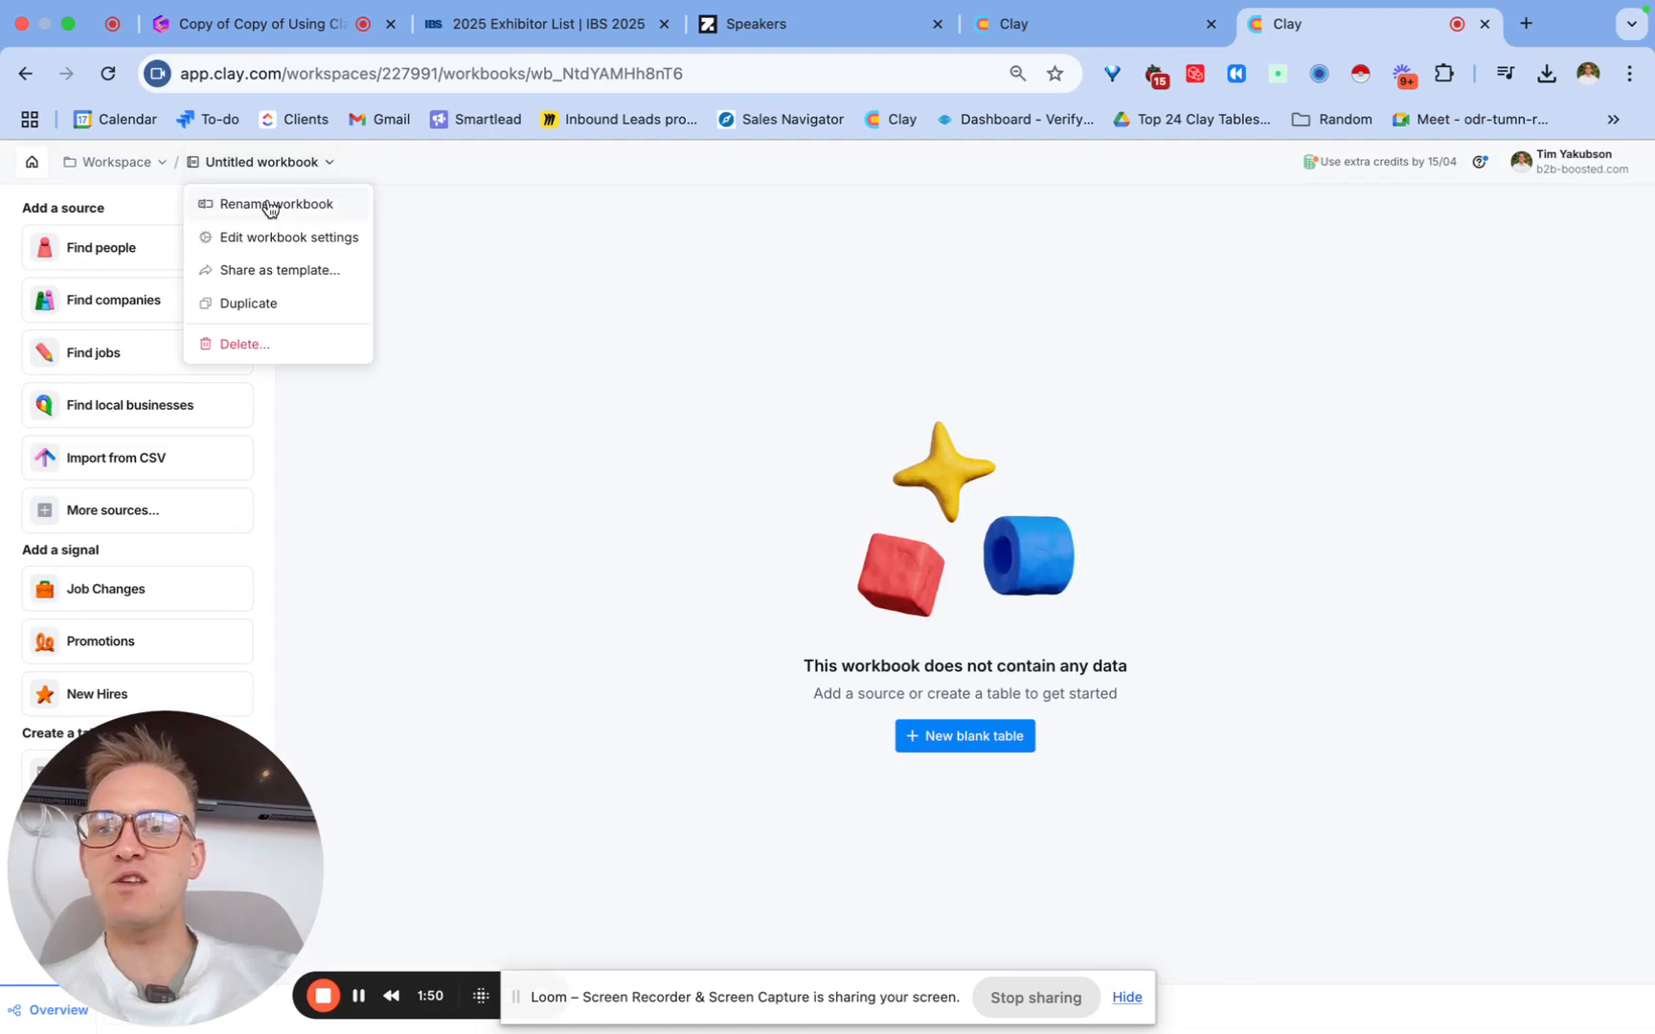
{"action": "left_click", "coordinate": [271, 205]}
{"action": "type", "text": "How to enrich Companies inside Clay.com"}
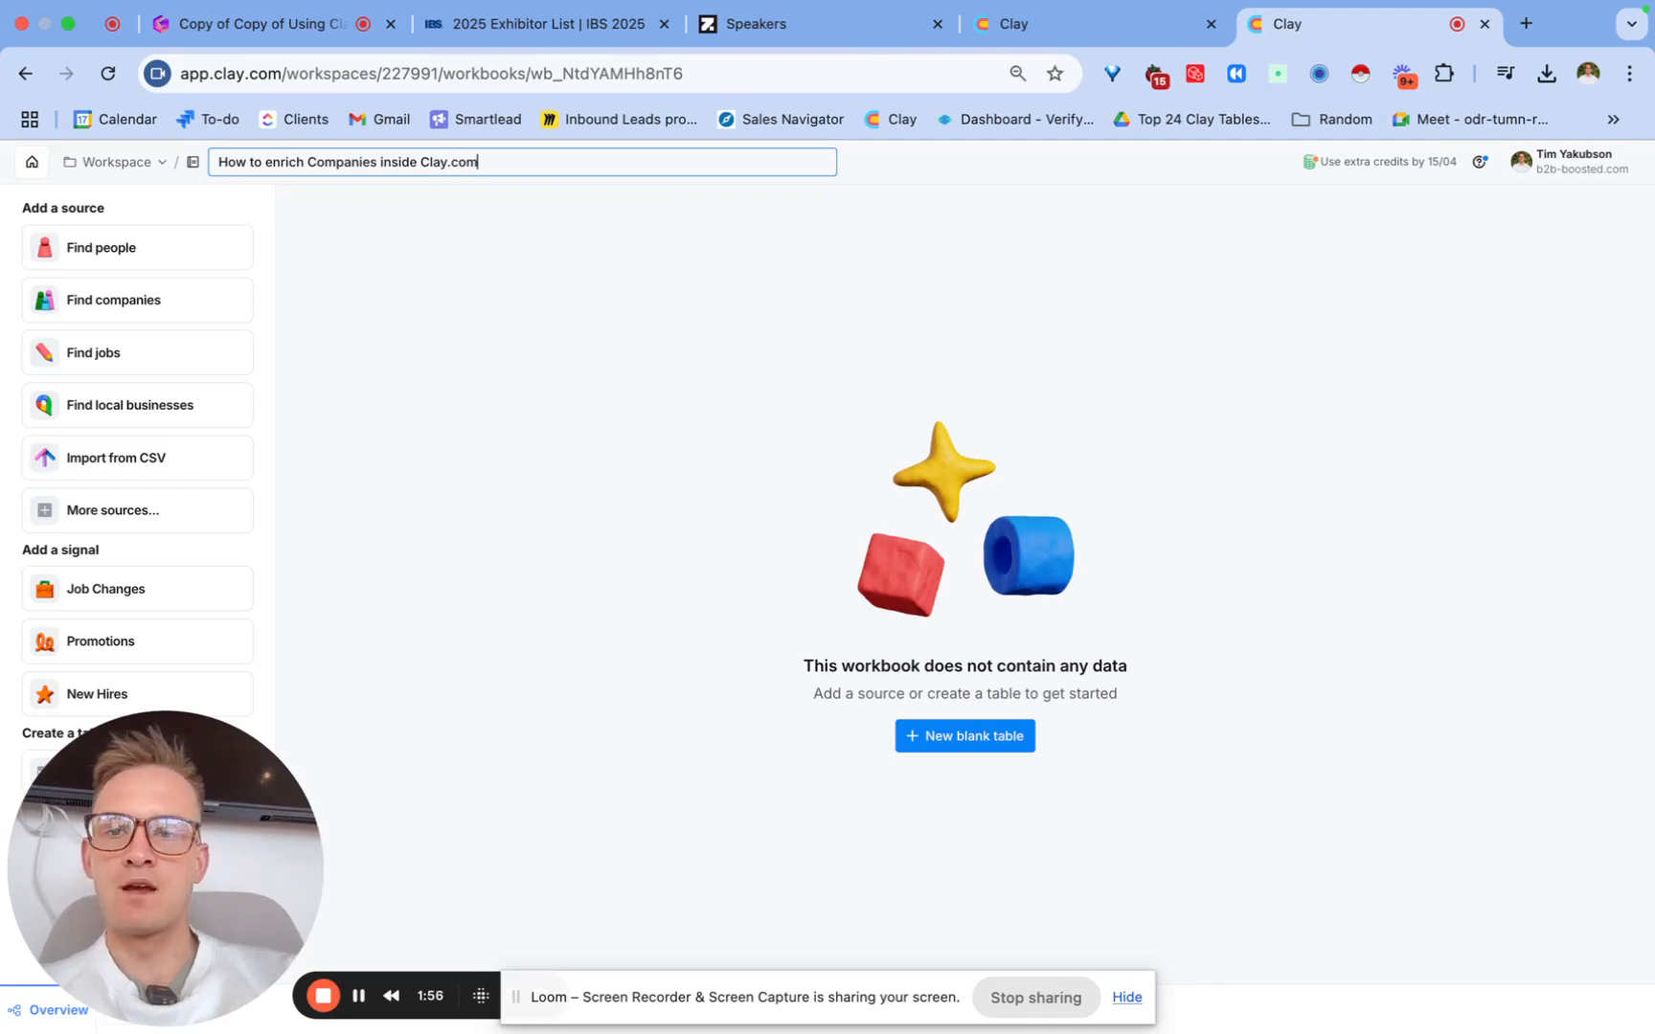
{"action": "key", "text": "Escape"}
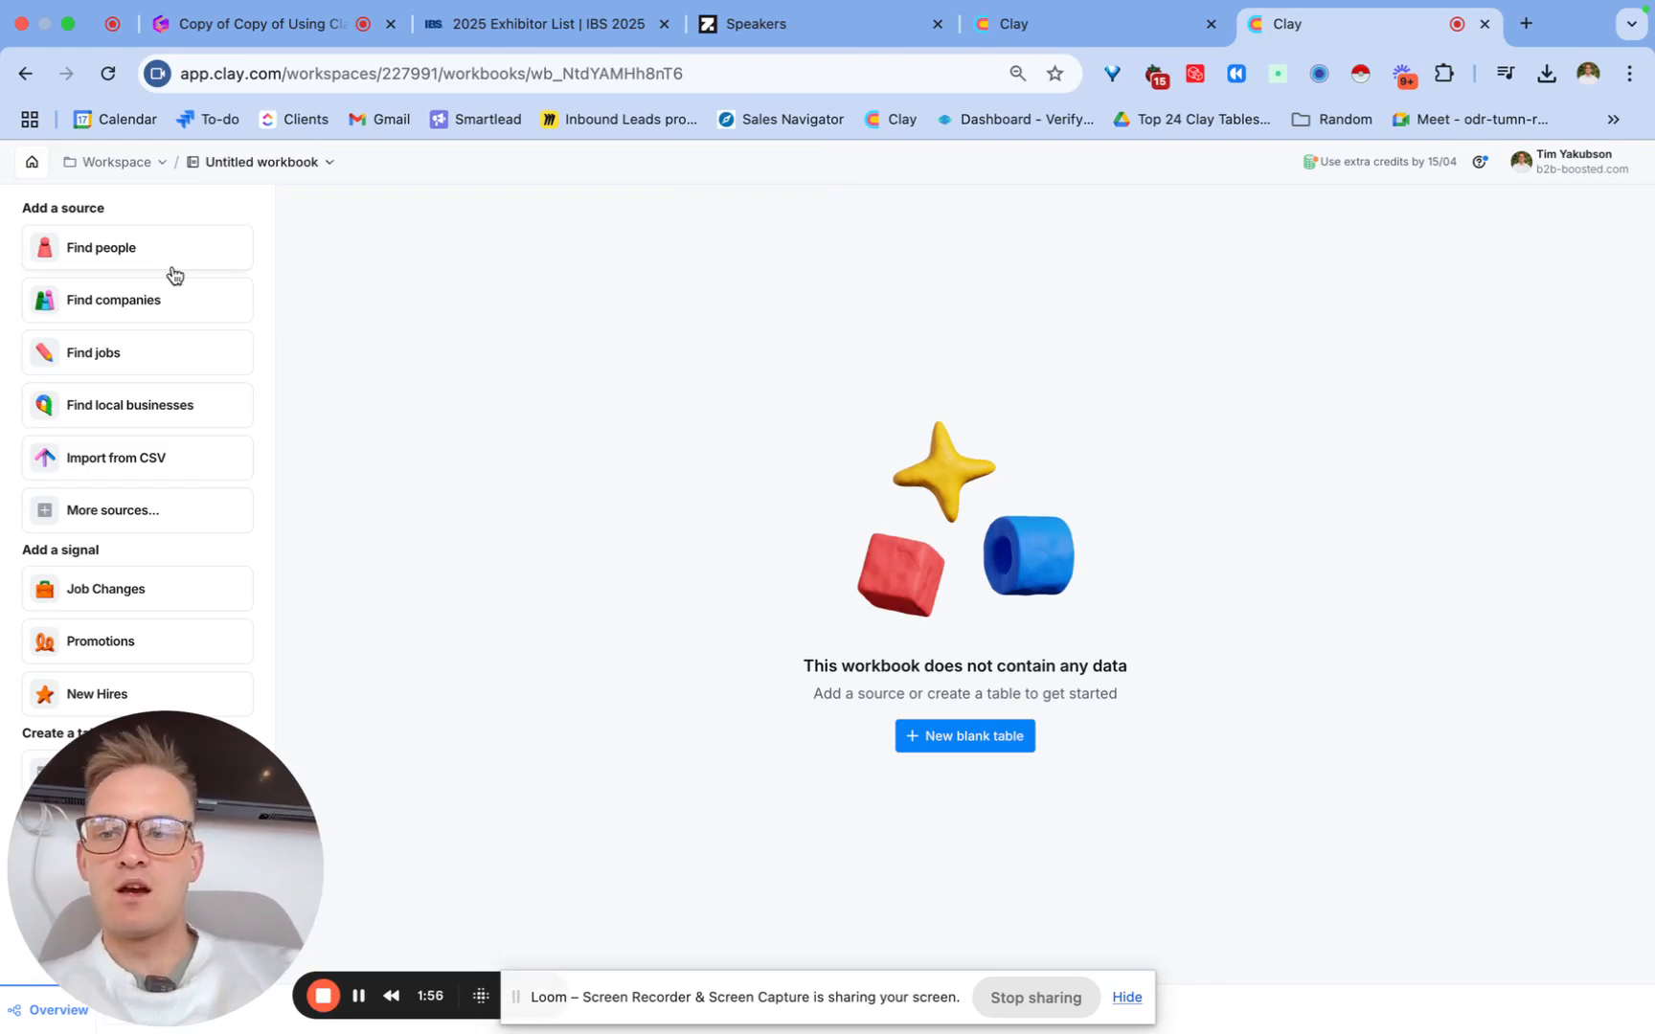
Step: Import the downloaded Free-Automation-Default-View-export-1742290412596.csv into the workbook, using its first row as column names
{"action": "left_click", "coordinate": [141, 462]}
{"action": "left_click", "coordinate": [1549, 77]}
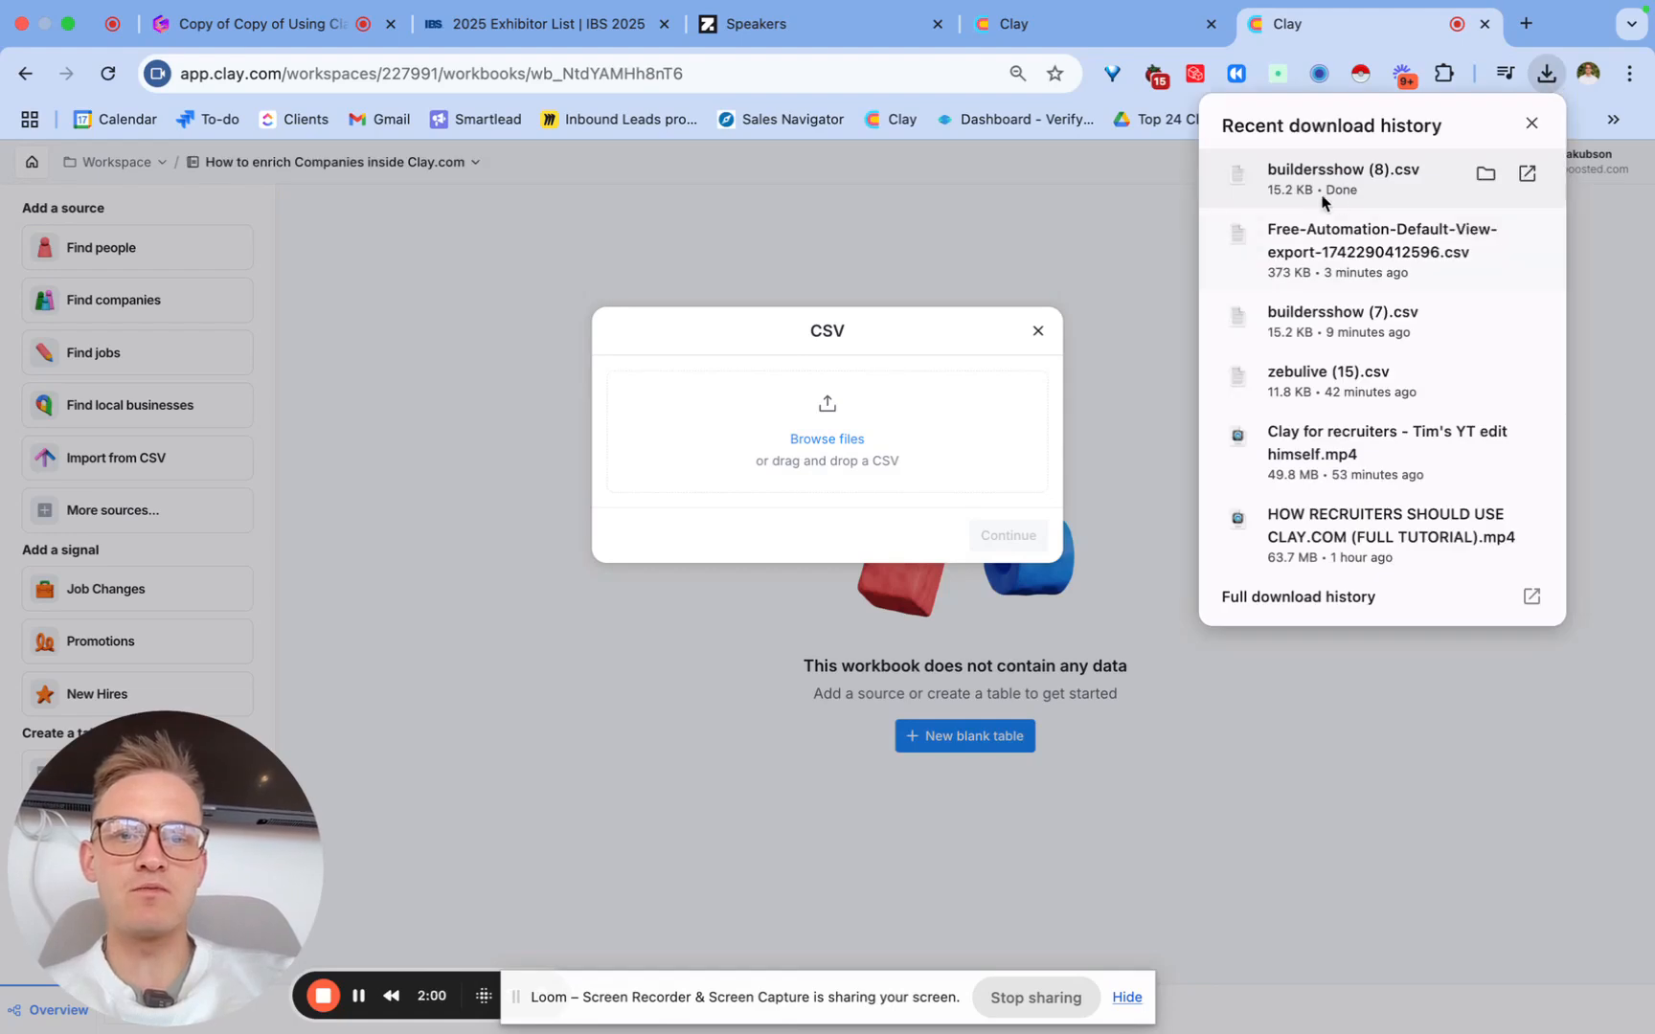
{"action": "left_click_drag", "start_coordinate": [1322, 247], "coordinate": [819, 381]}
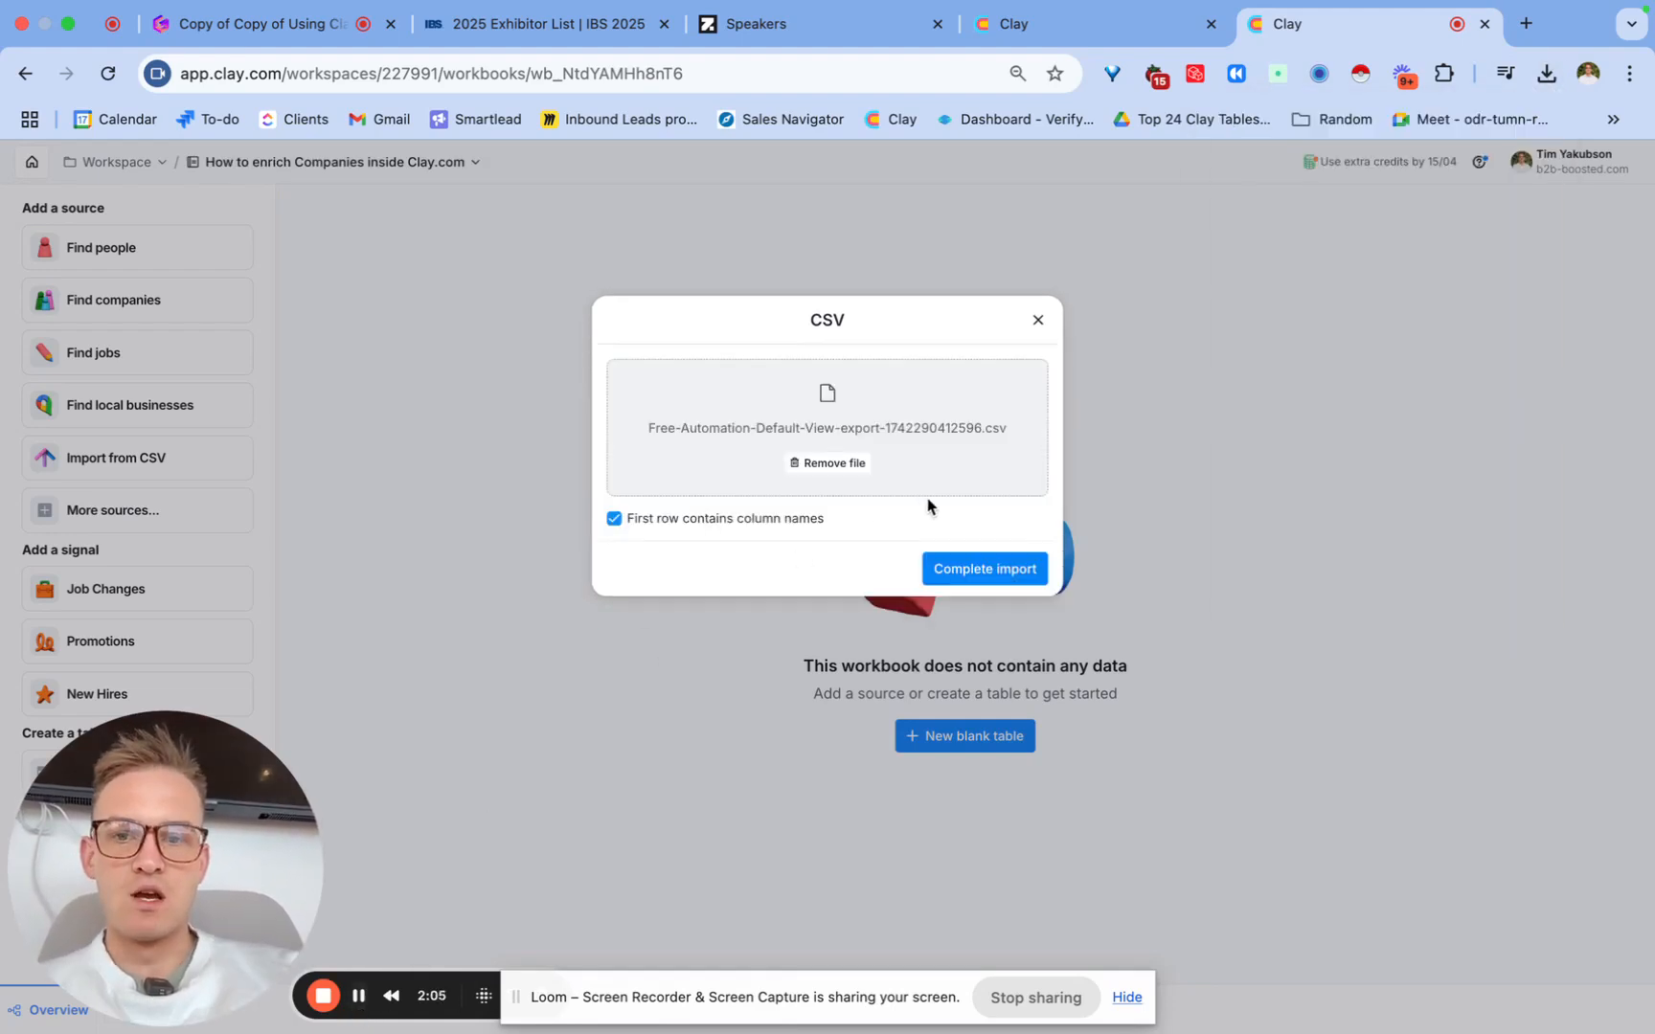
{"action": "left_click", "coordinate": [983, 571]}
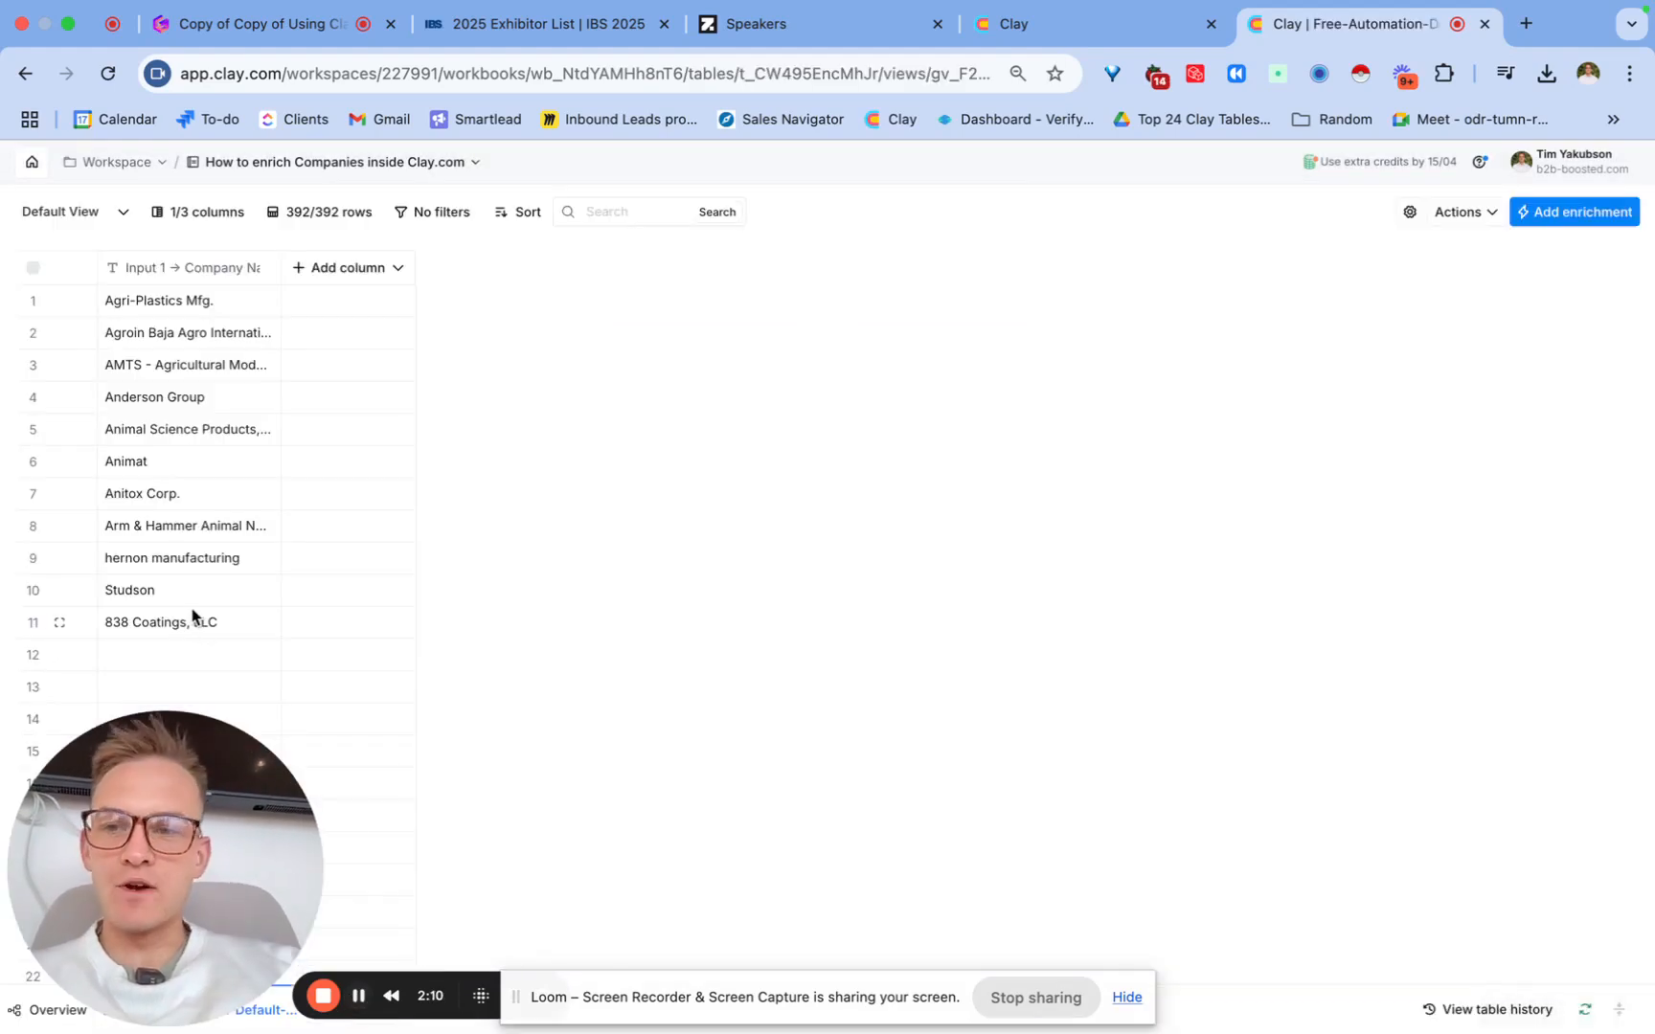
Step: Widen the "Input 1 → Company Name" column to fit its full header and look through the imported rows
{"action": "left_click_drag", "start_coordinate": [279, 267], "coordinate": [361, 267]}
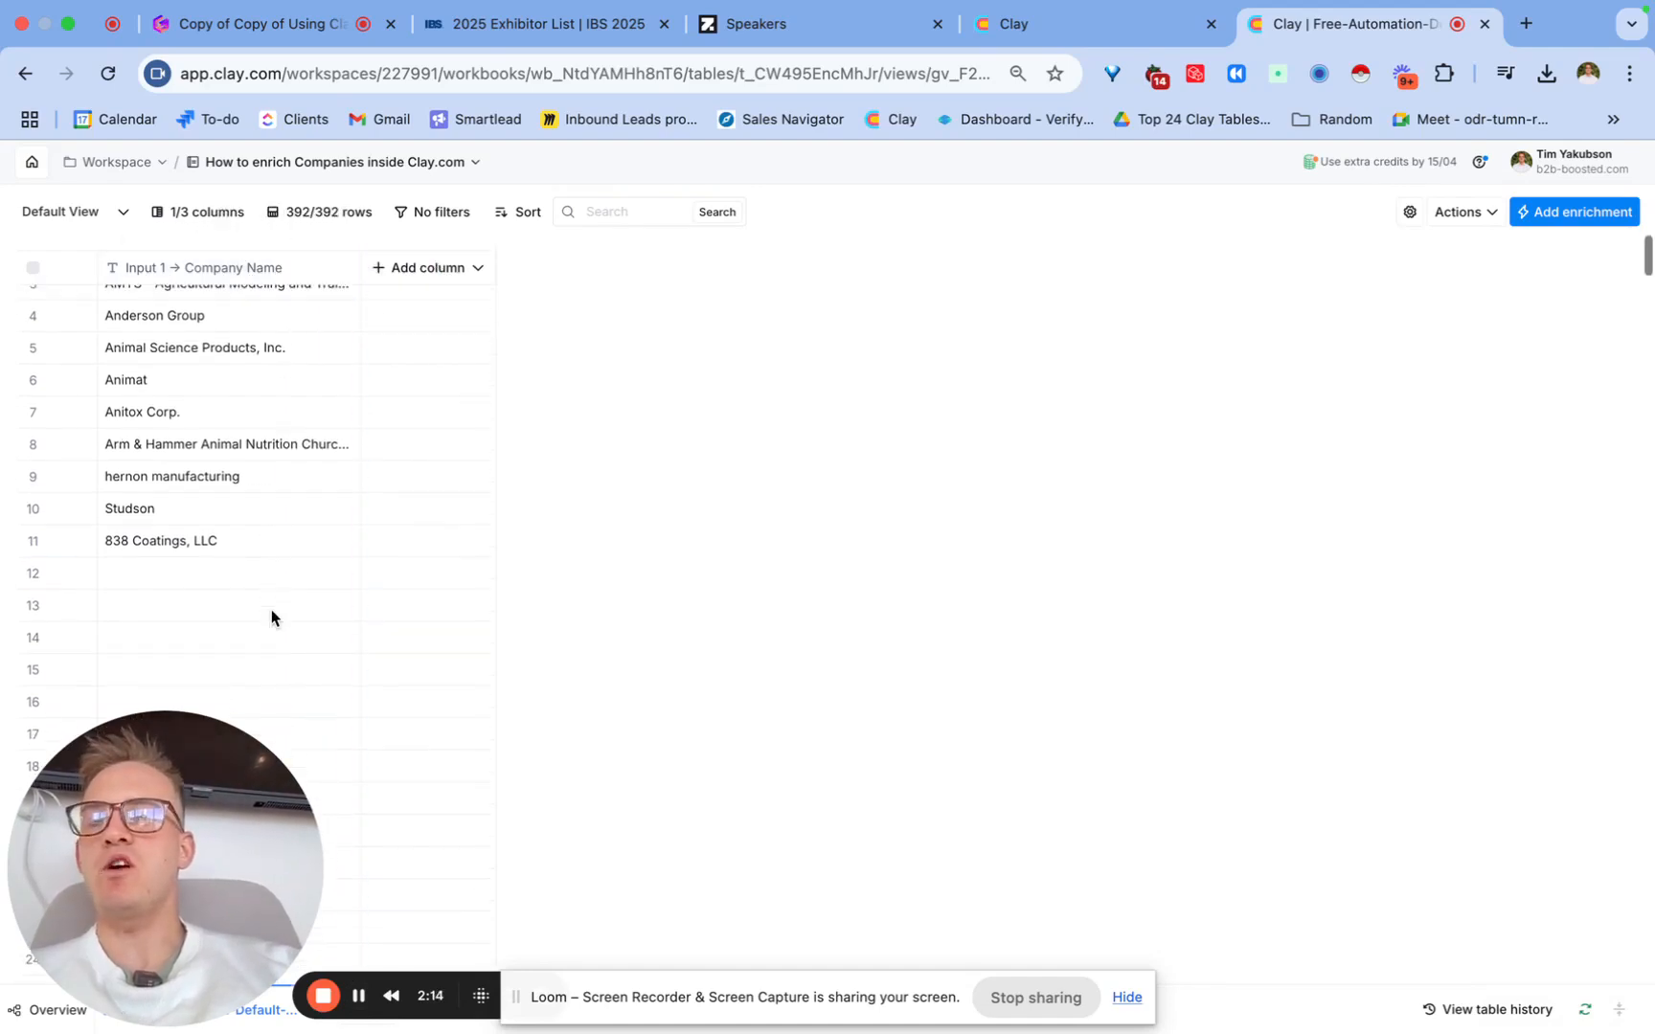
{"action": "scroll", "coordinate": [272, 609], "scroll_direction": "down", "scroll_amount": 10}
{"action": "scroll", "coordinate": [272, 609], "scroll_direction": "up", "scroll_amount": 10}
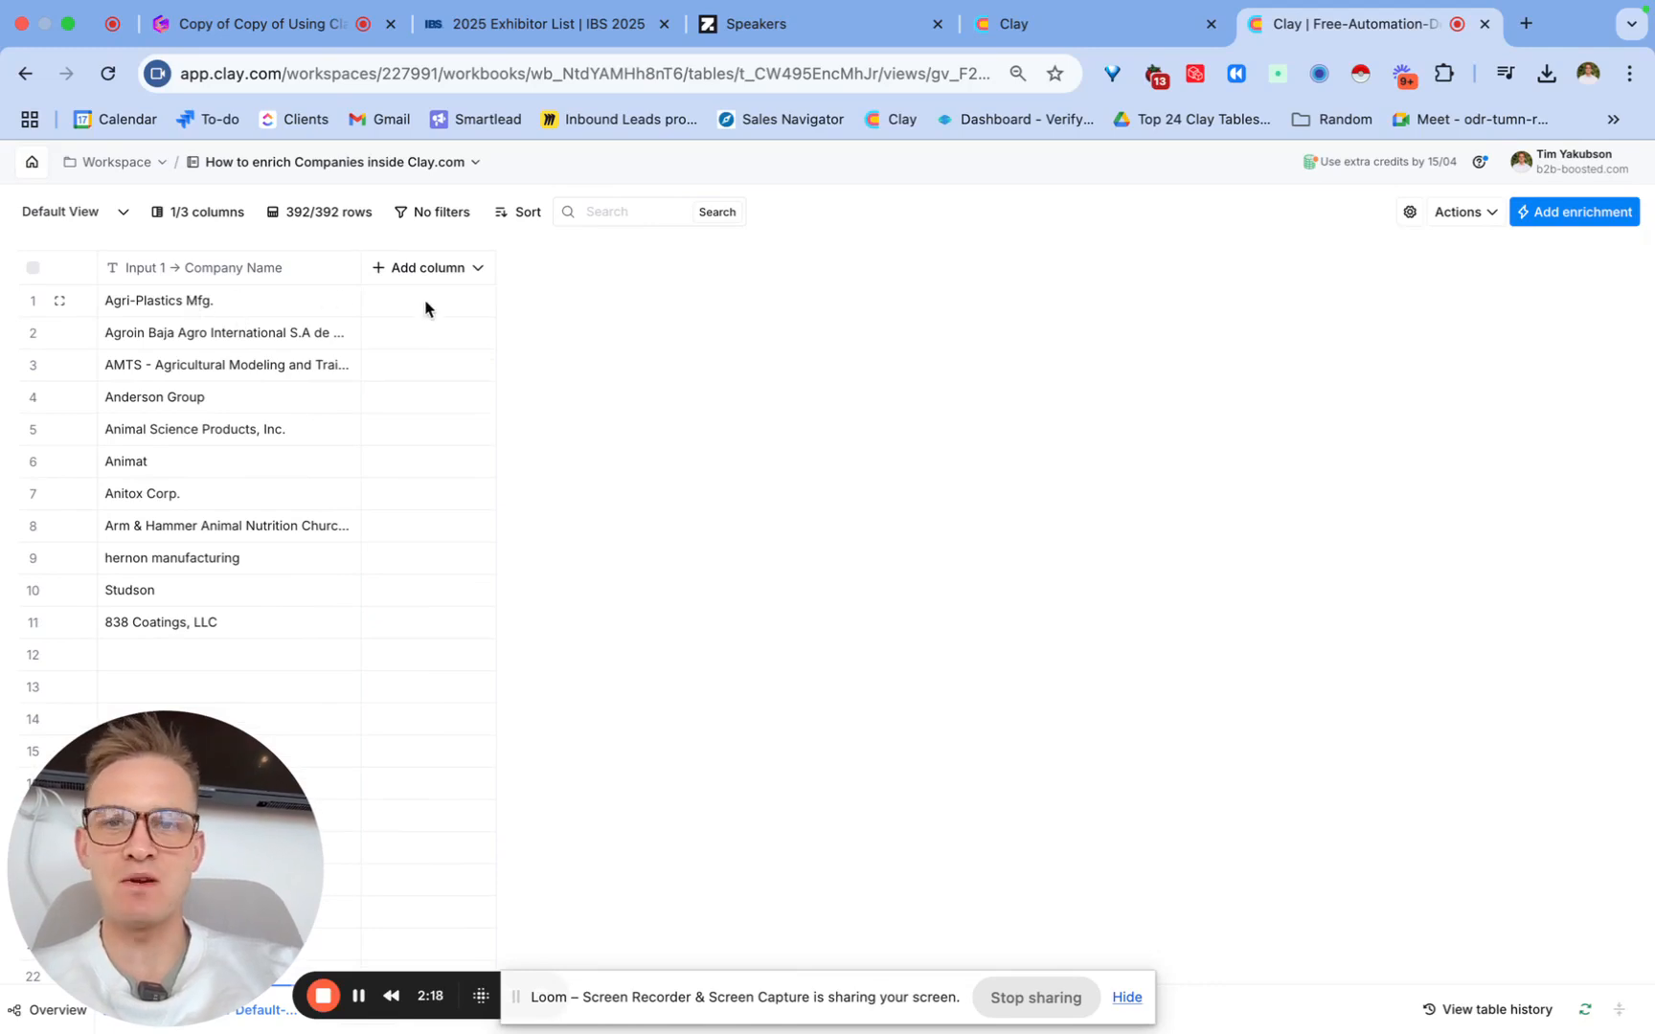
Step: Review "Name the columns" on the Gamma slide, and open the company name column's options in Clay
{"action": "left_click", "coordinate": [306, 30]}
{"action": "left_click_drag", "start_coordinate": [347, 404], "coordinate": [180, 405]}
{"action": "left_click", "coordinate": [1326, 29]}
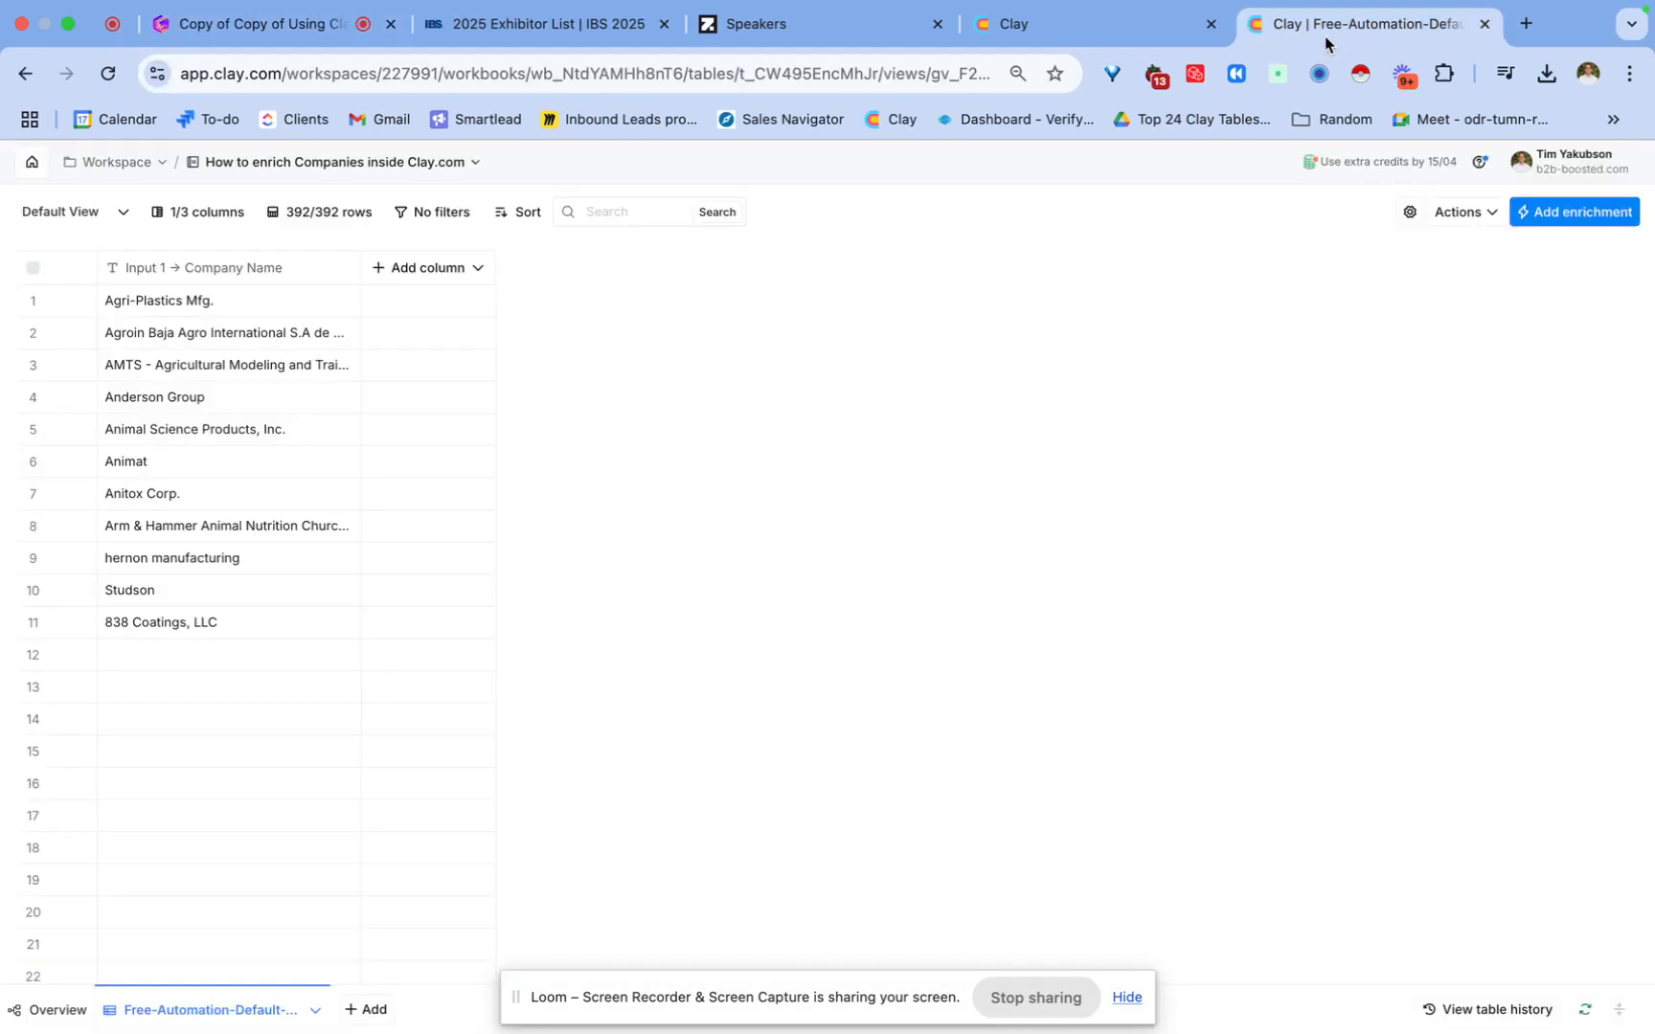
{"action": "left_click", "coordinate": [307, 266]}
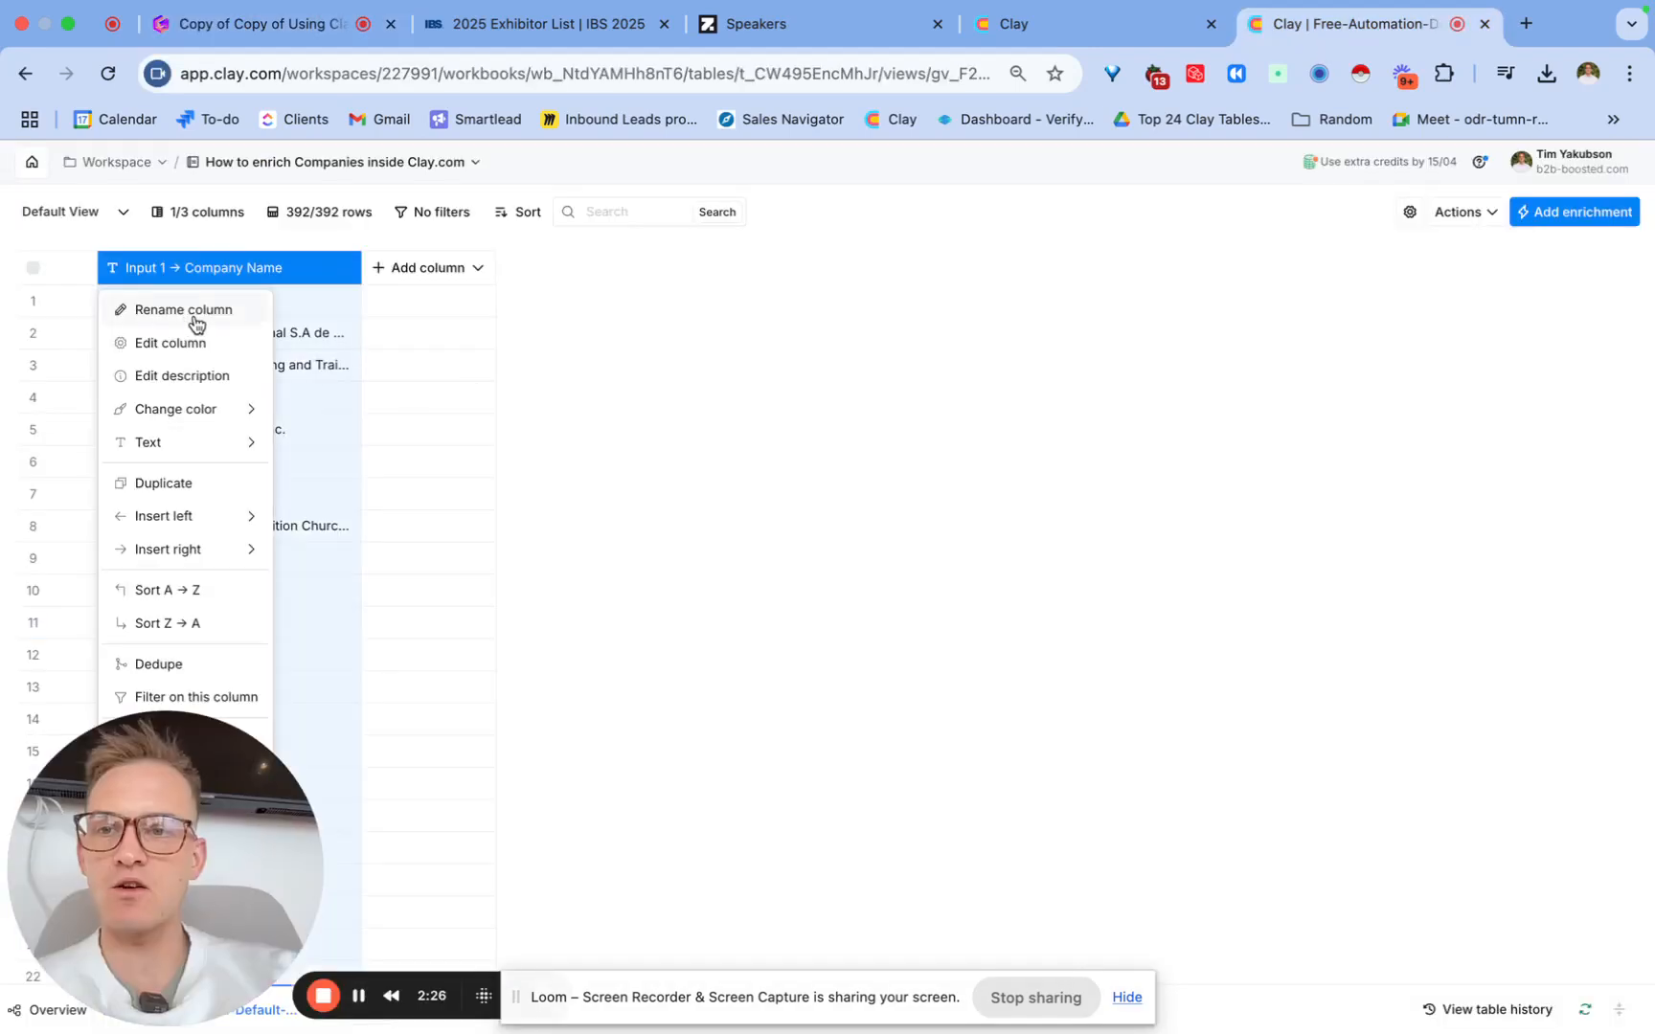
Step: Review "Decide what info you want to find out" on the Gamma slide and return to the Clay company table
{"action": "left_click", "coordinate": [284, 27]}
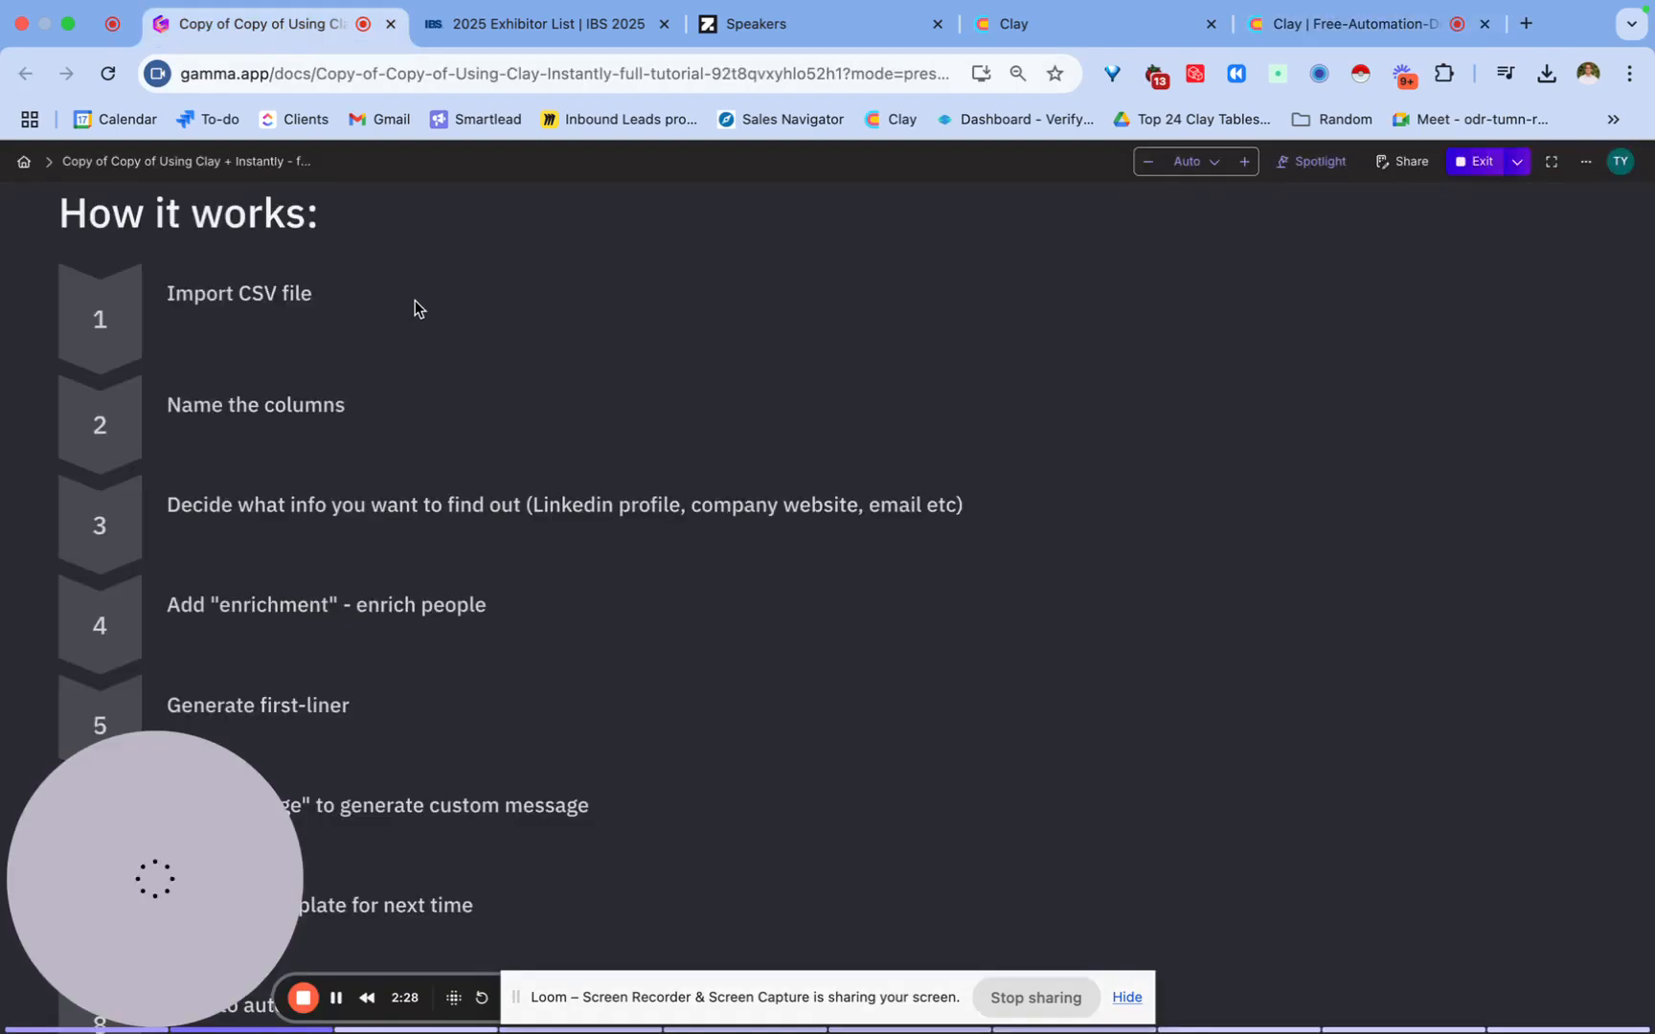
{"action": "left_click_drag", "start_coordinate": [202, 502], "coordinate": [751, 502]}
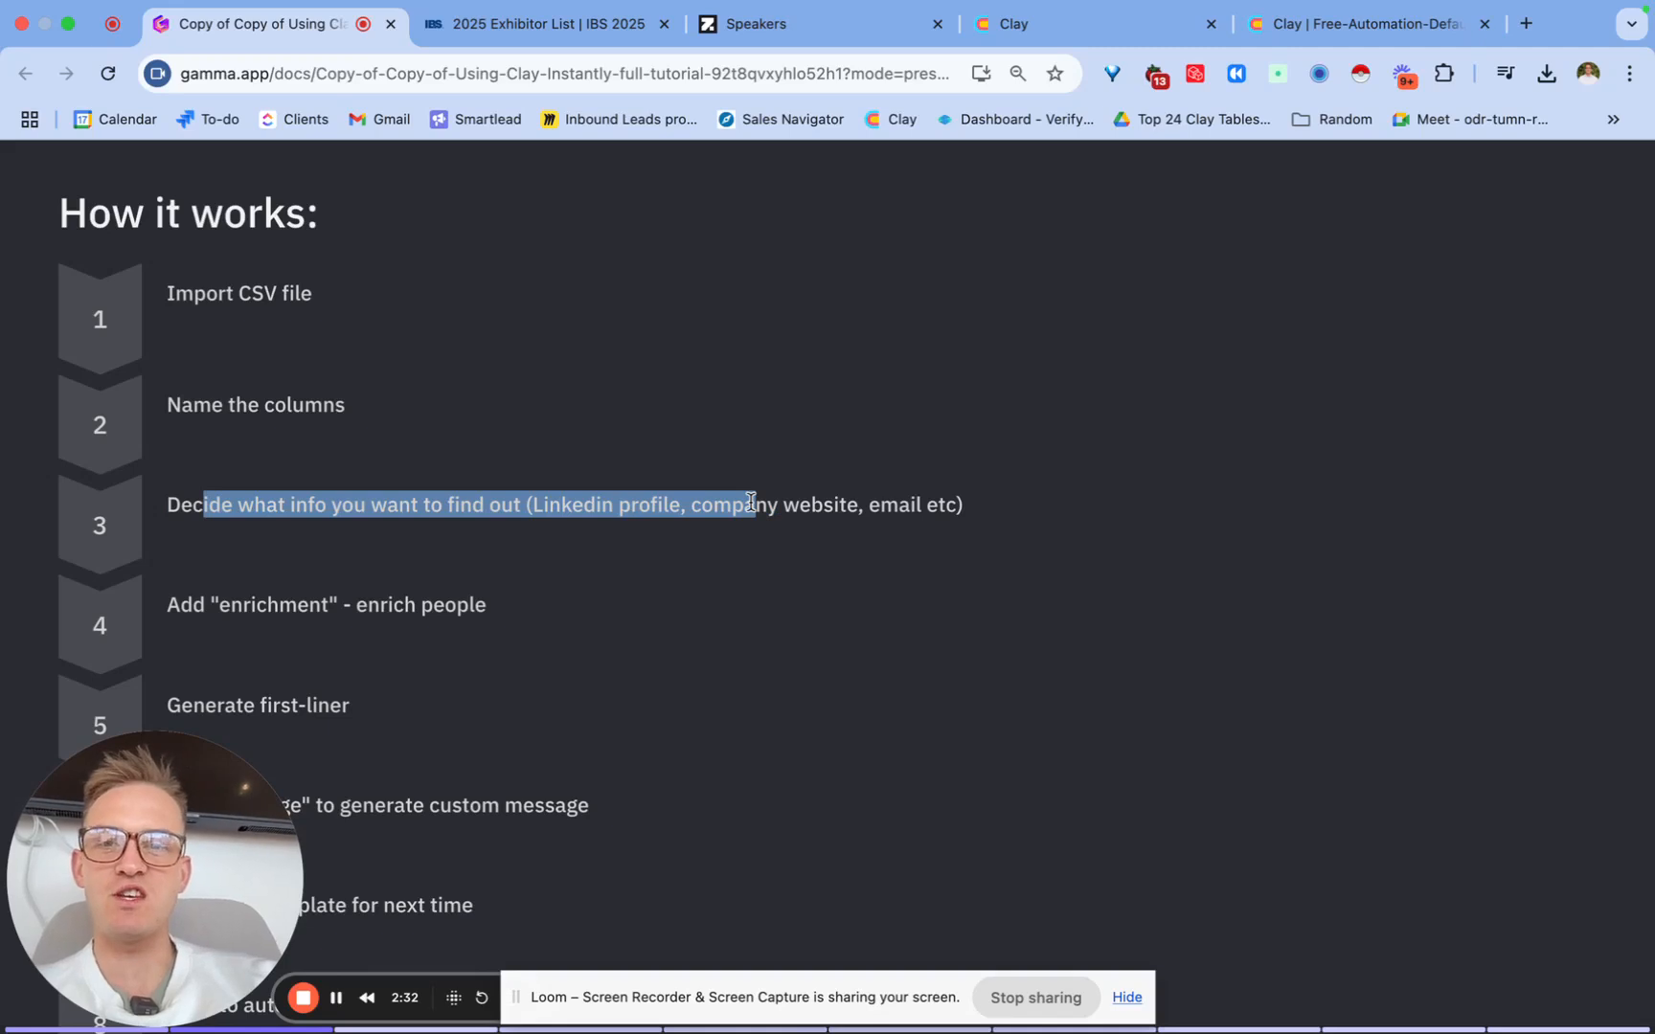
{"action": "left_click", "coordinate": [335, 1002]}
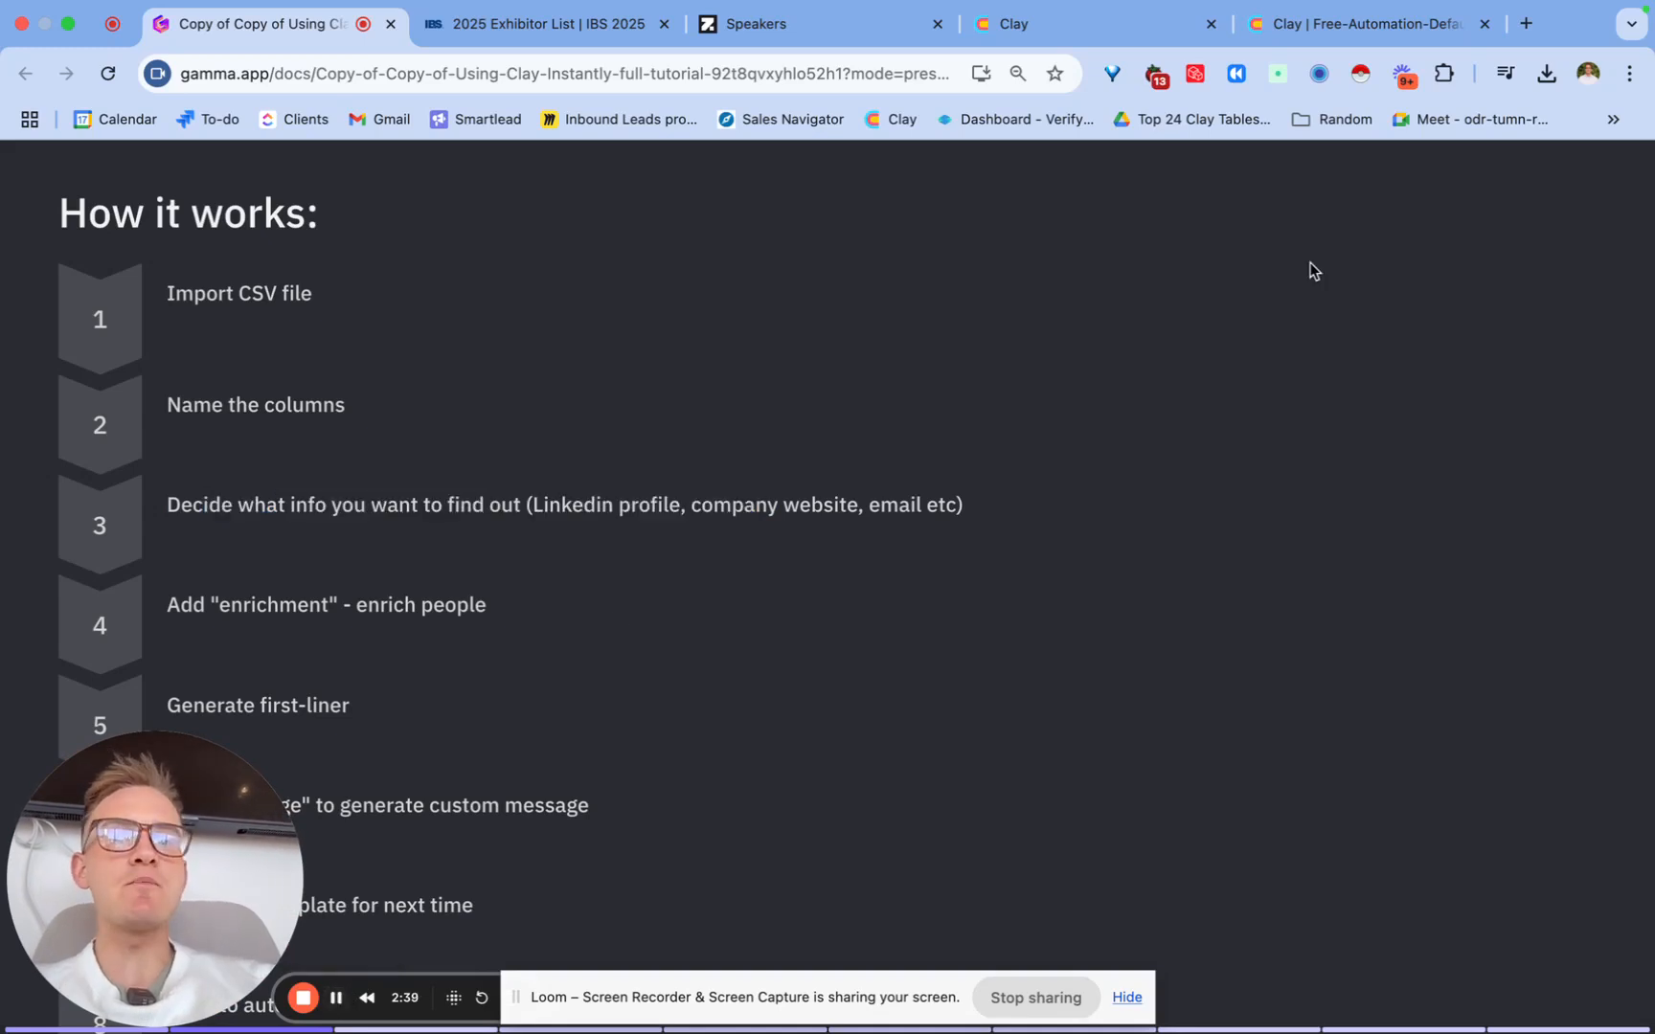
{"action": "left_click", "coordinate": [1021, 40]}
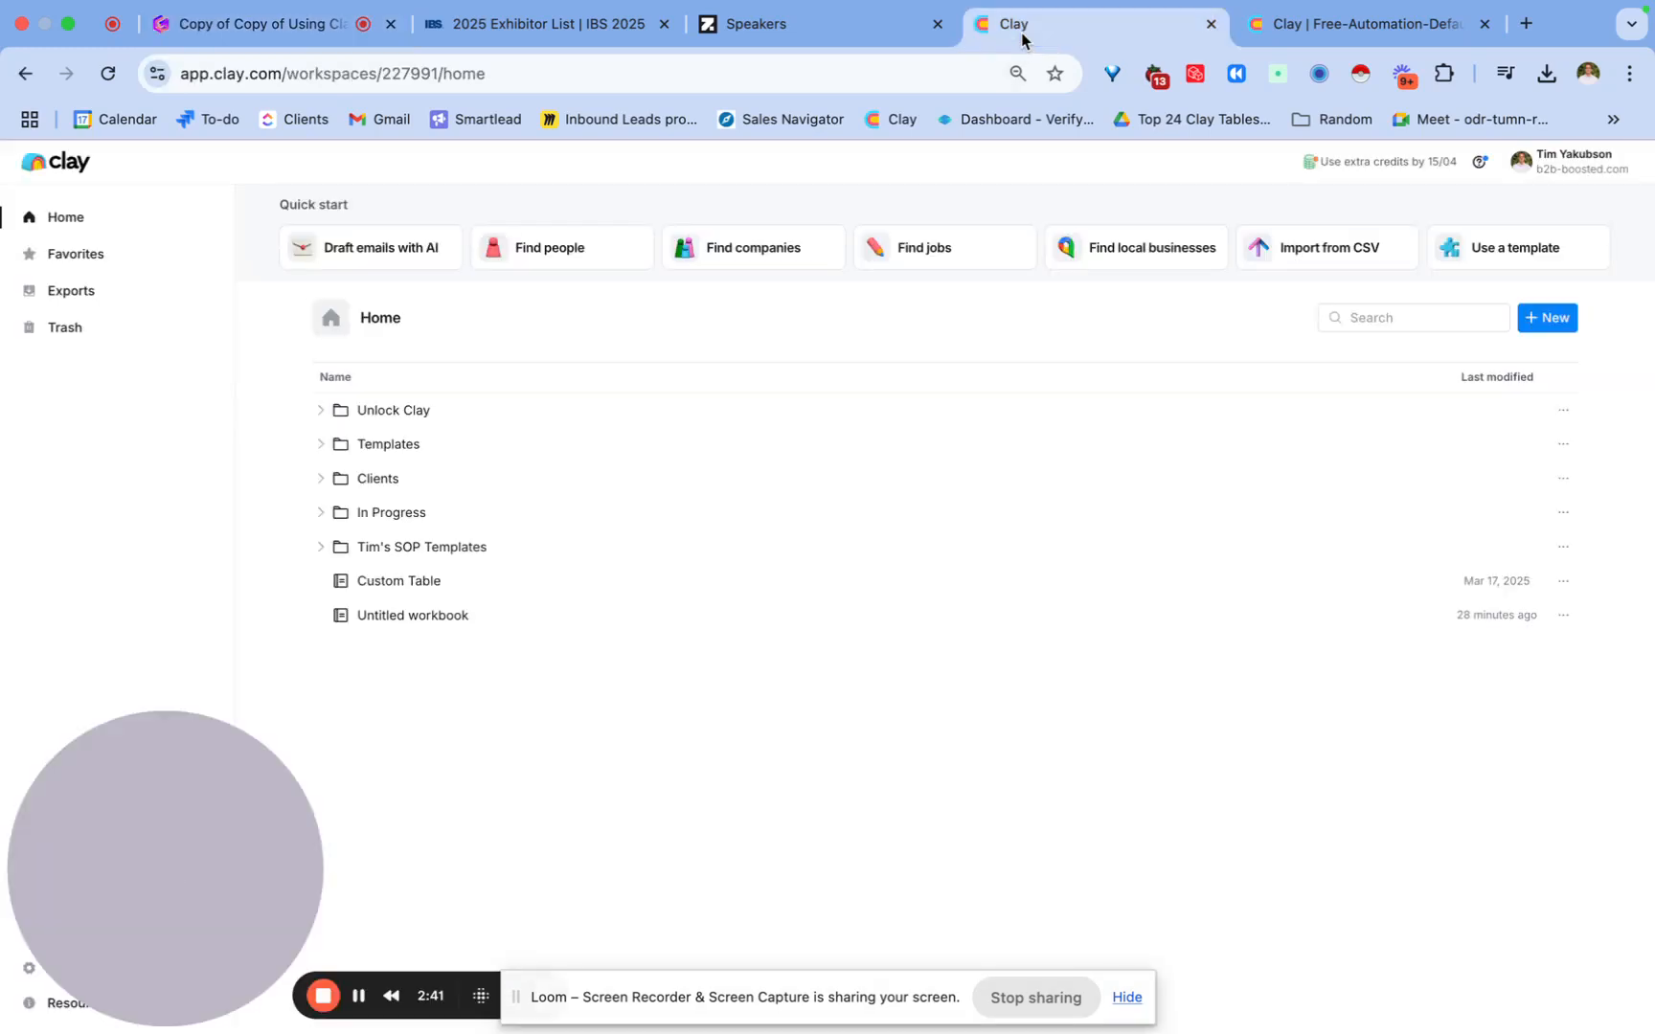
{"action": "left_click", "coordinate": [1328, 19]}
{"action": "left_click", "coordinate": [634, 341]}
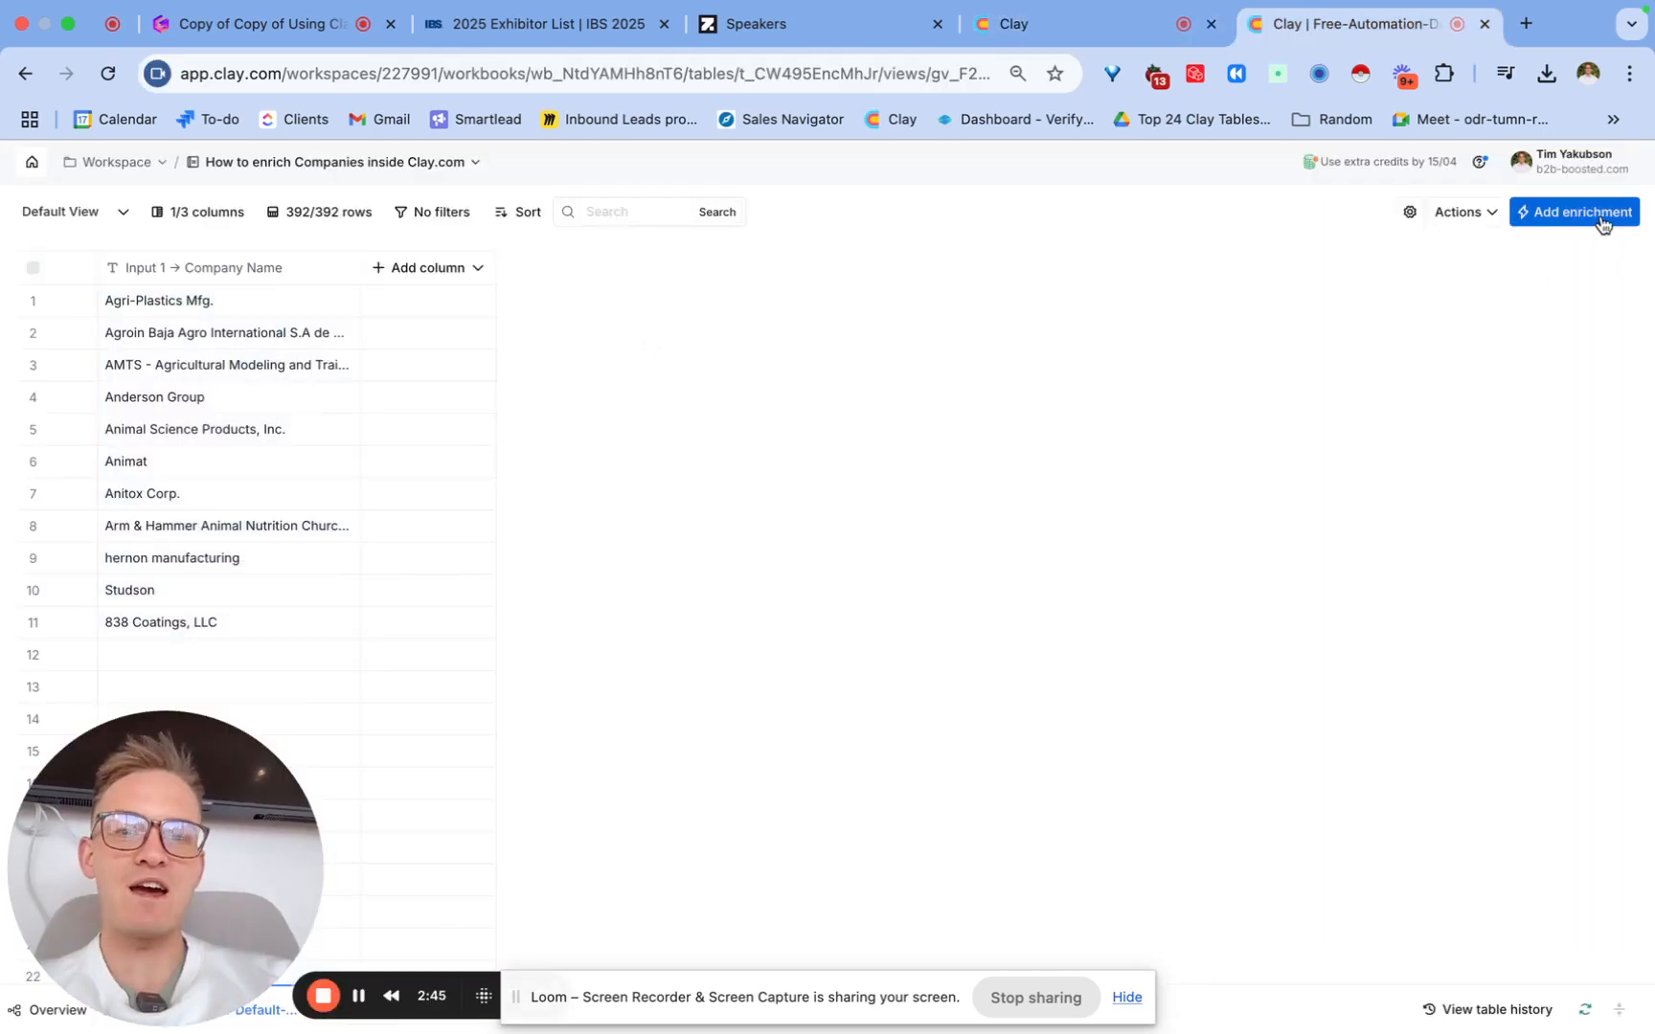
Step: Add a Google Perform Search enrichment that uses the "Input 1 → Company Name" column as its search query
{"action": "left_click", "coordinate": [1602, 222]}
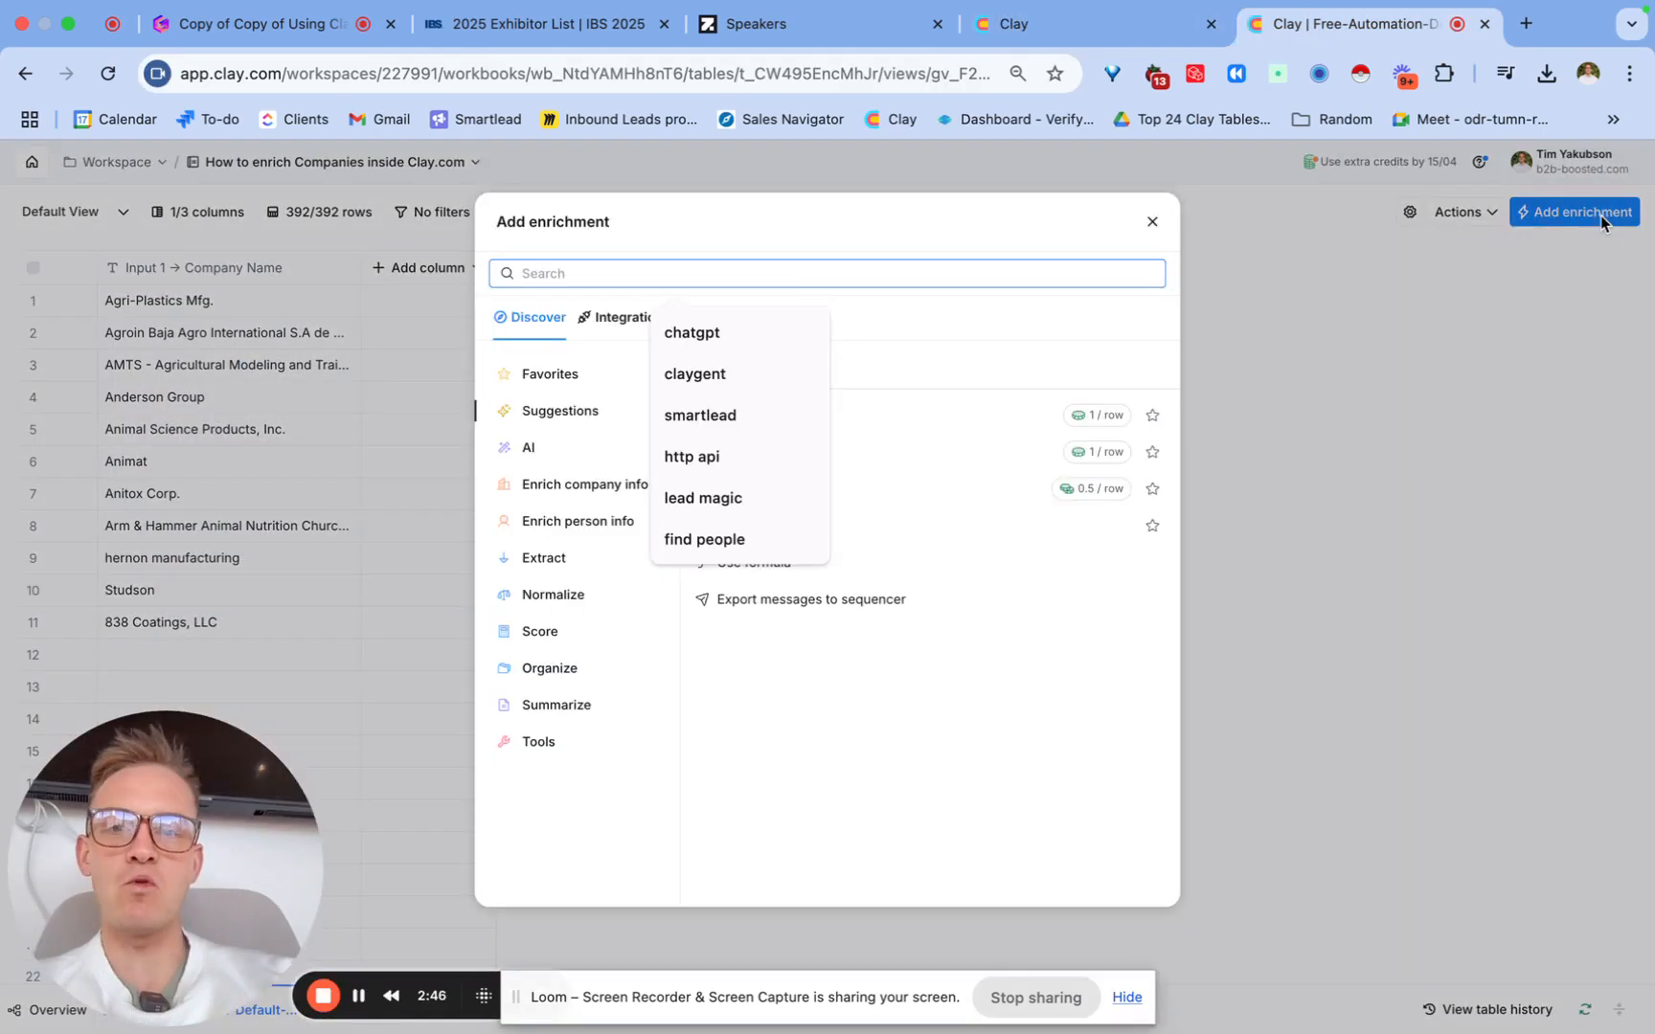
{"action": "type", "text": "google search"}
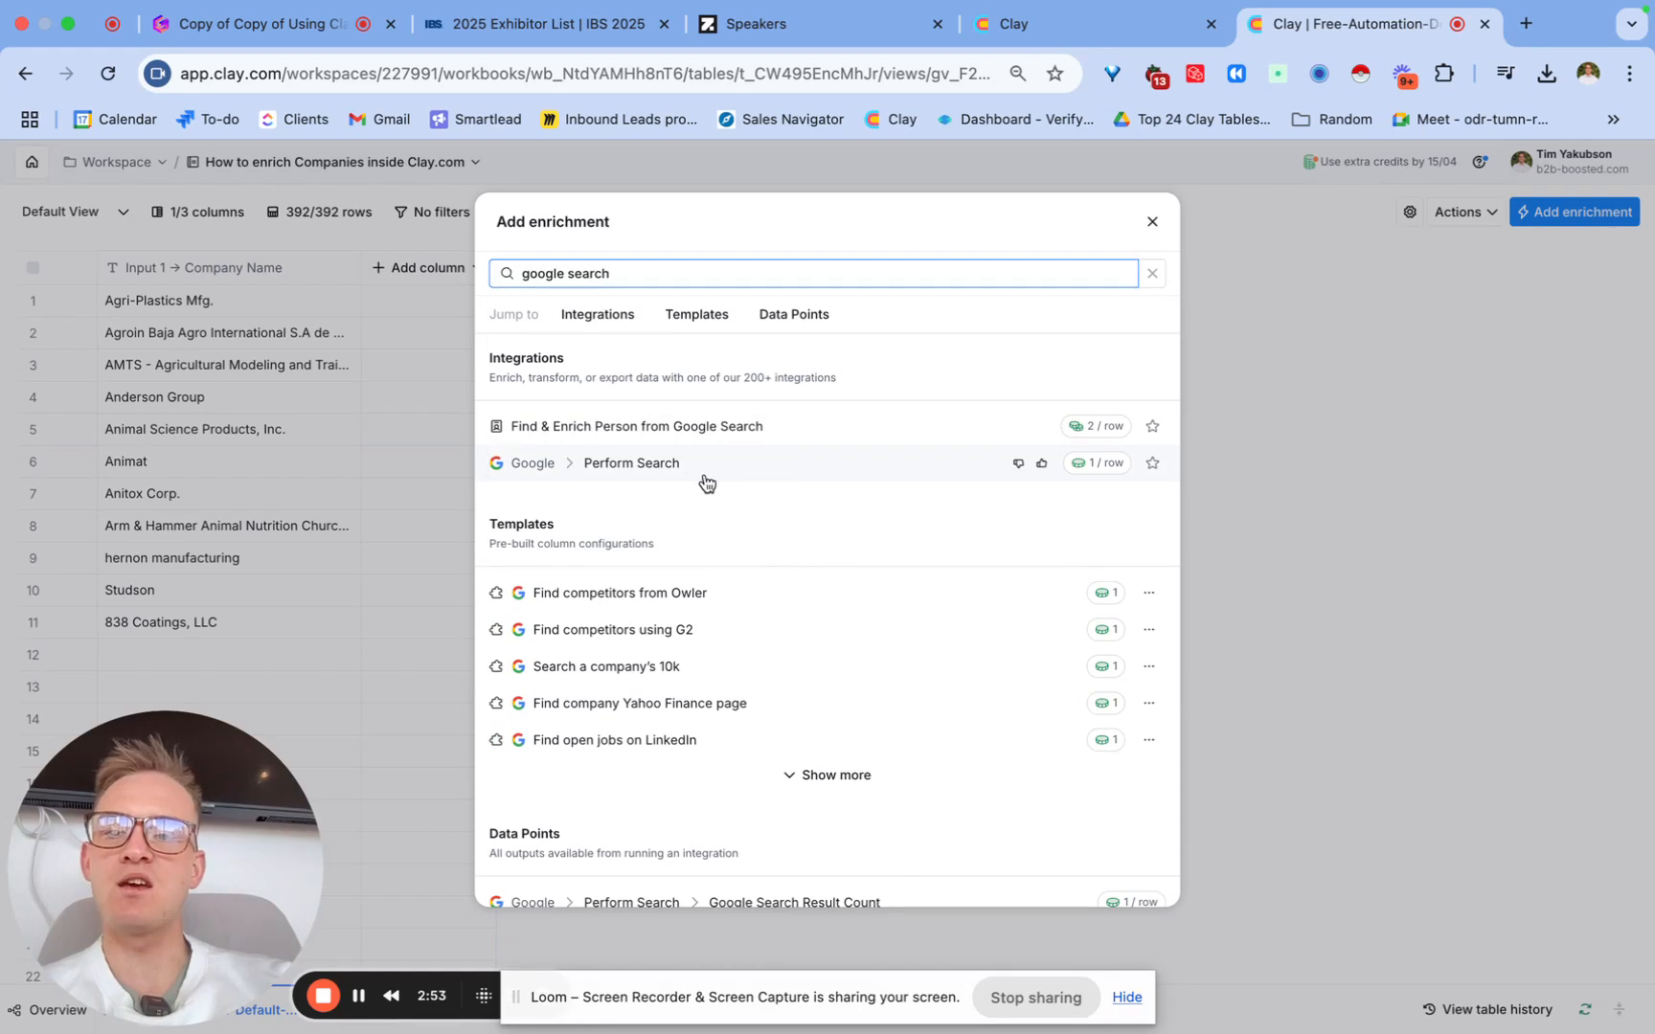
{"action": "left_click", "coordinate": [639, 469]}
{"action": "left_click", "coordinate": [1343, 501]}
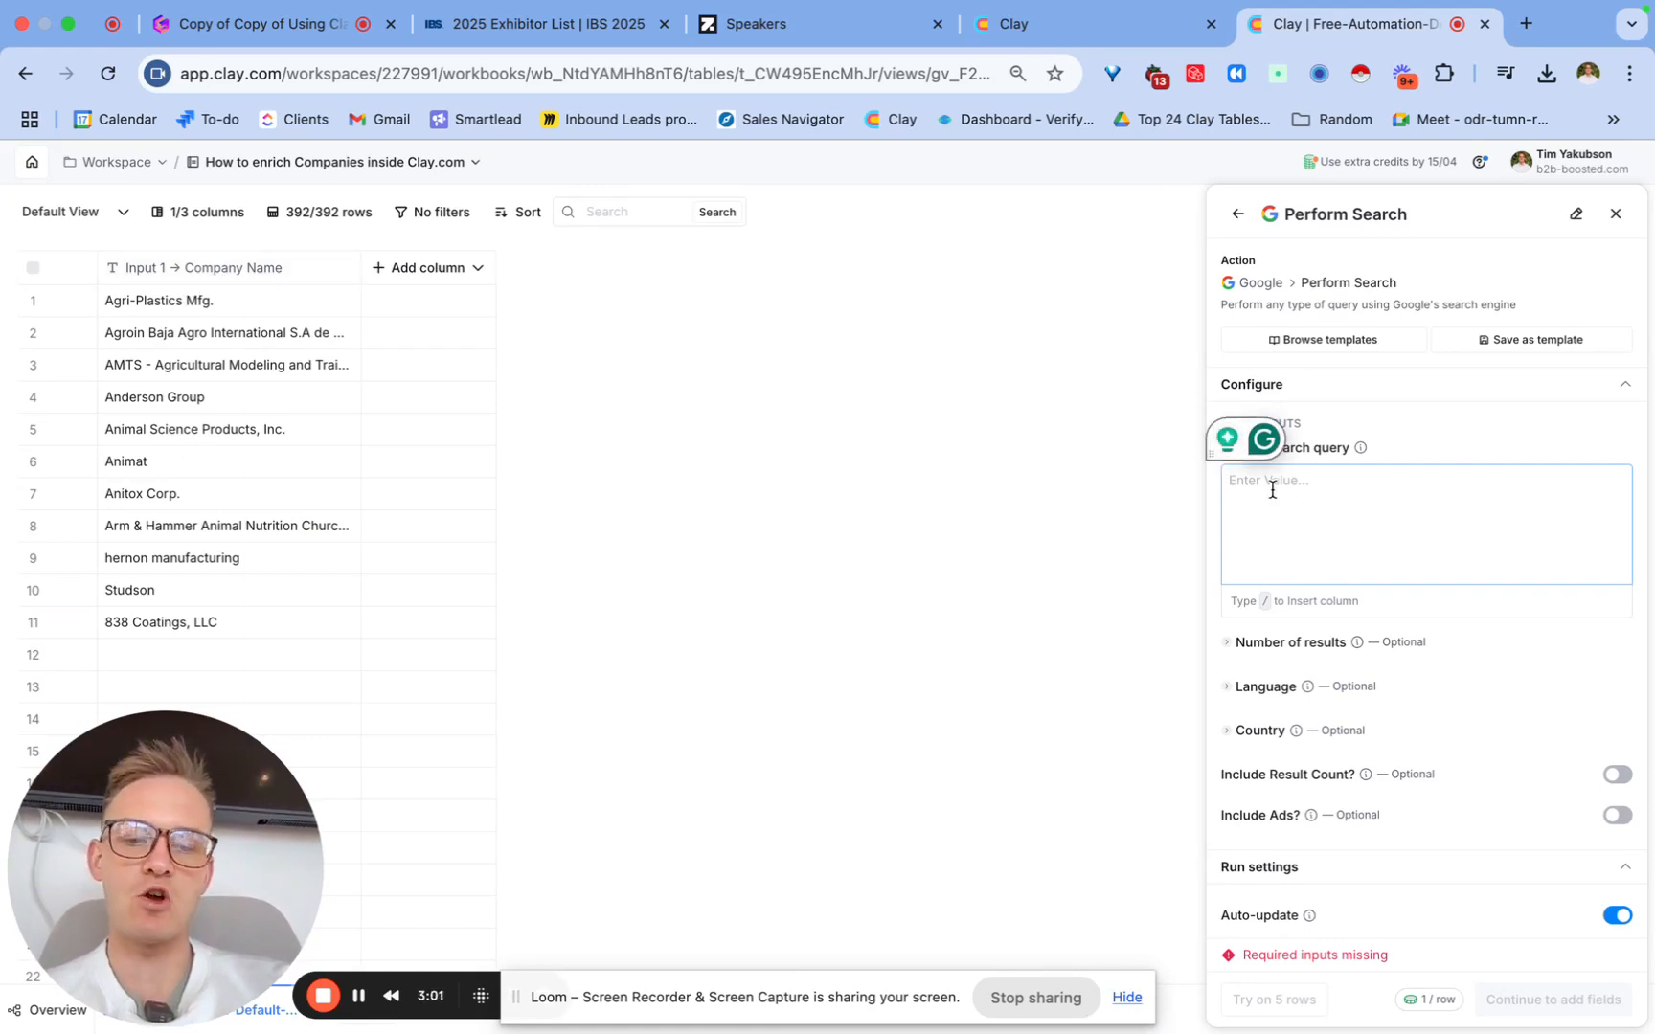
{"action": "type", "text": "/"}
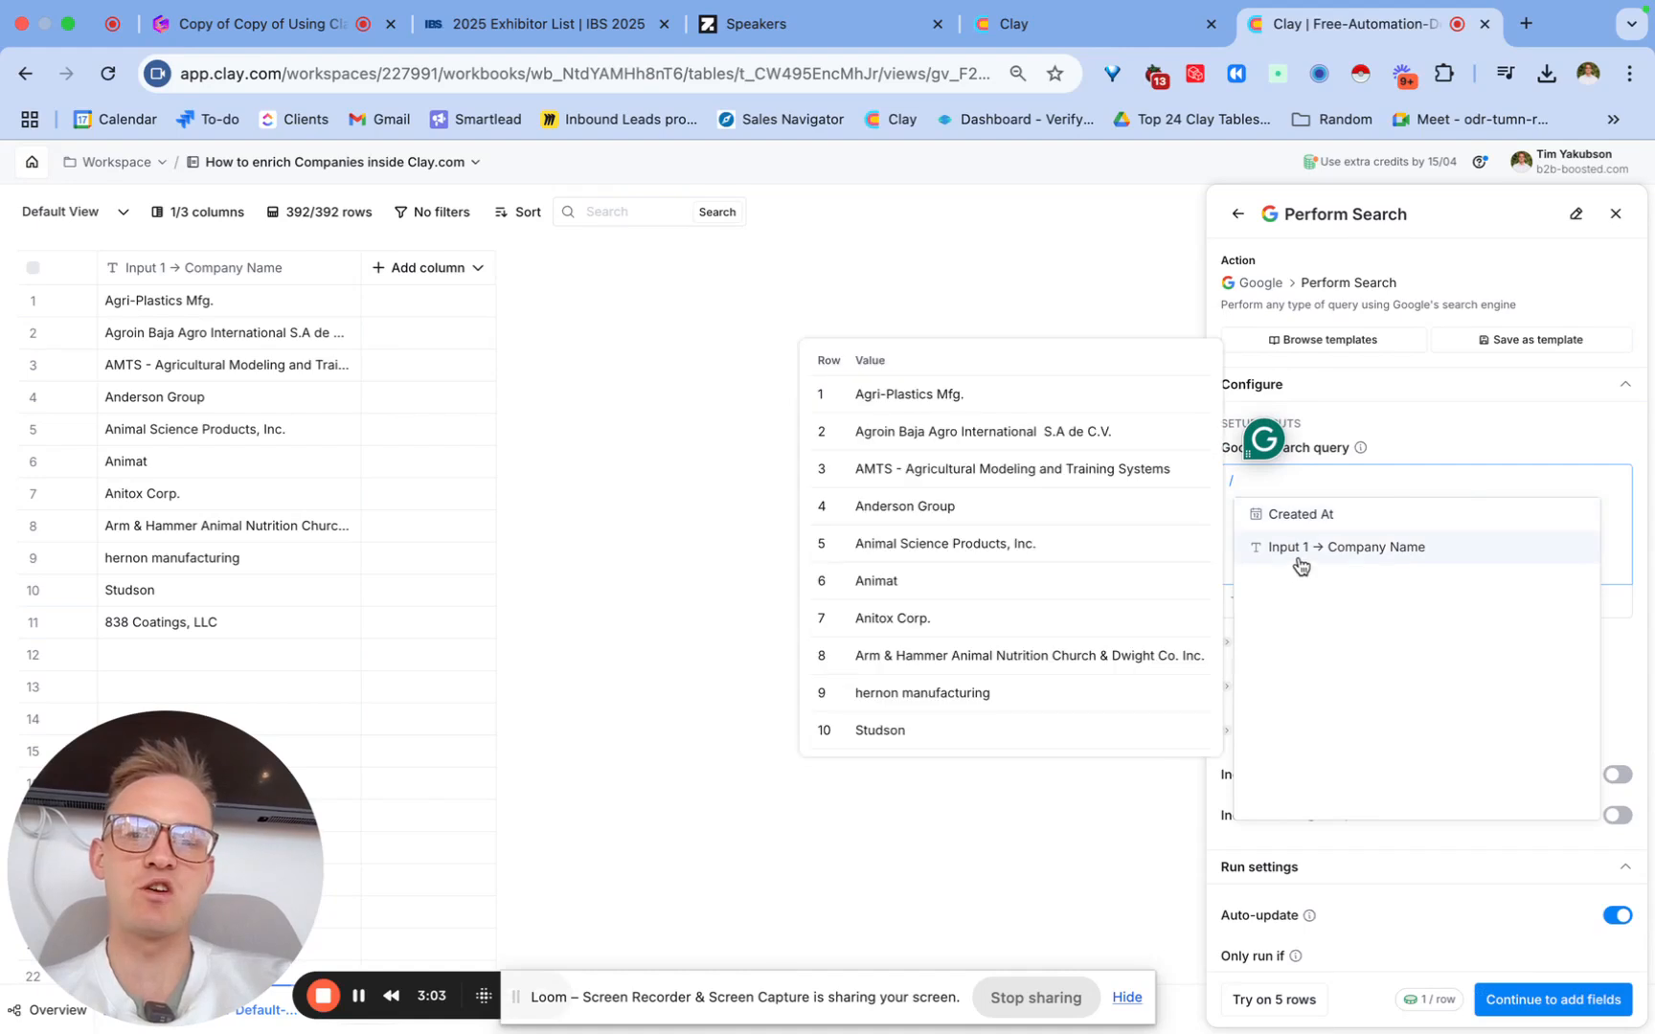
{"action": "left_click", "coordinate": [1355, 550]}
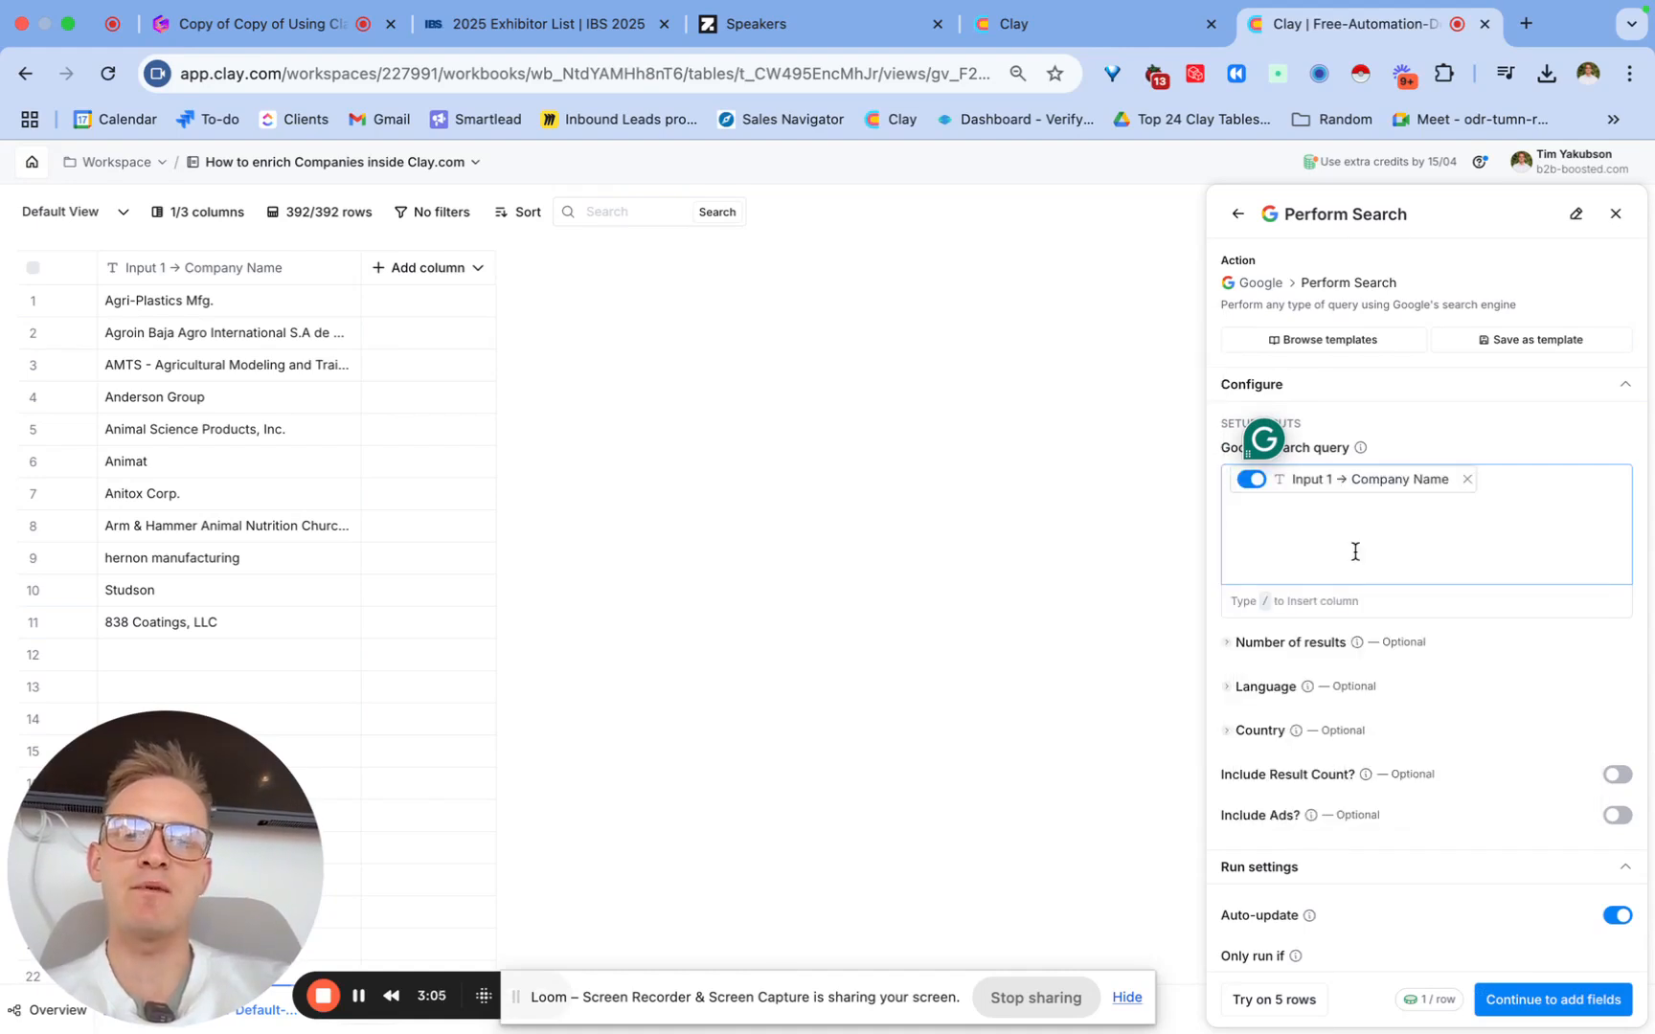
{"action": "left_click", "coordinate": [1544, 998]}
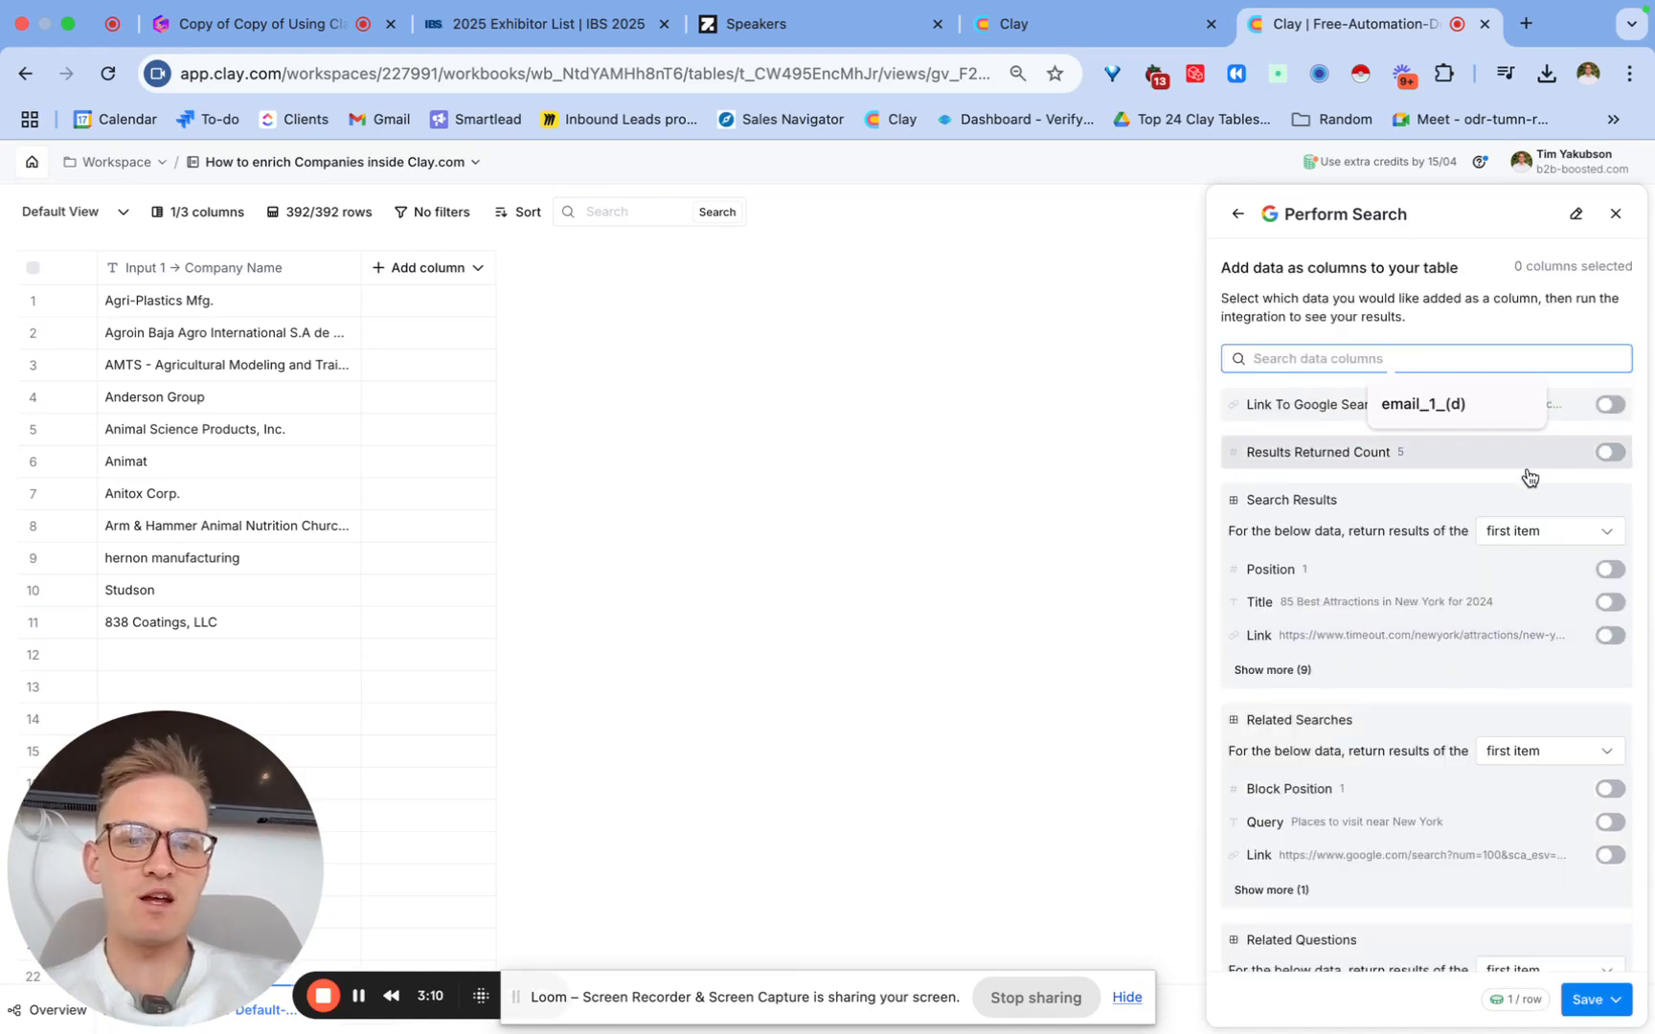
Step: Output the first search result's Link as a column and run the search on 10 rows plus the 838 Coatings, LLC row
{"action": "left_click", "coordinate": [1495, 493]}
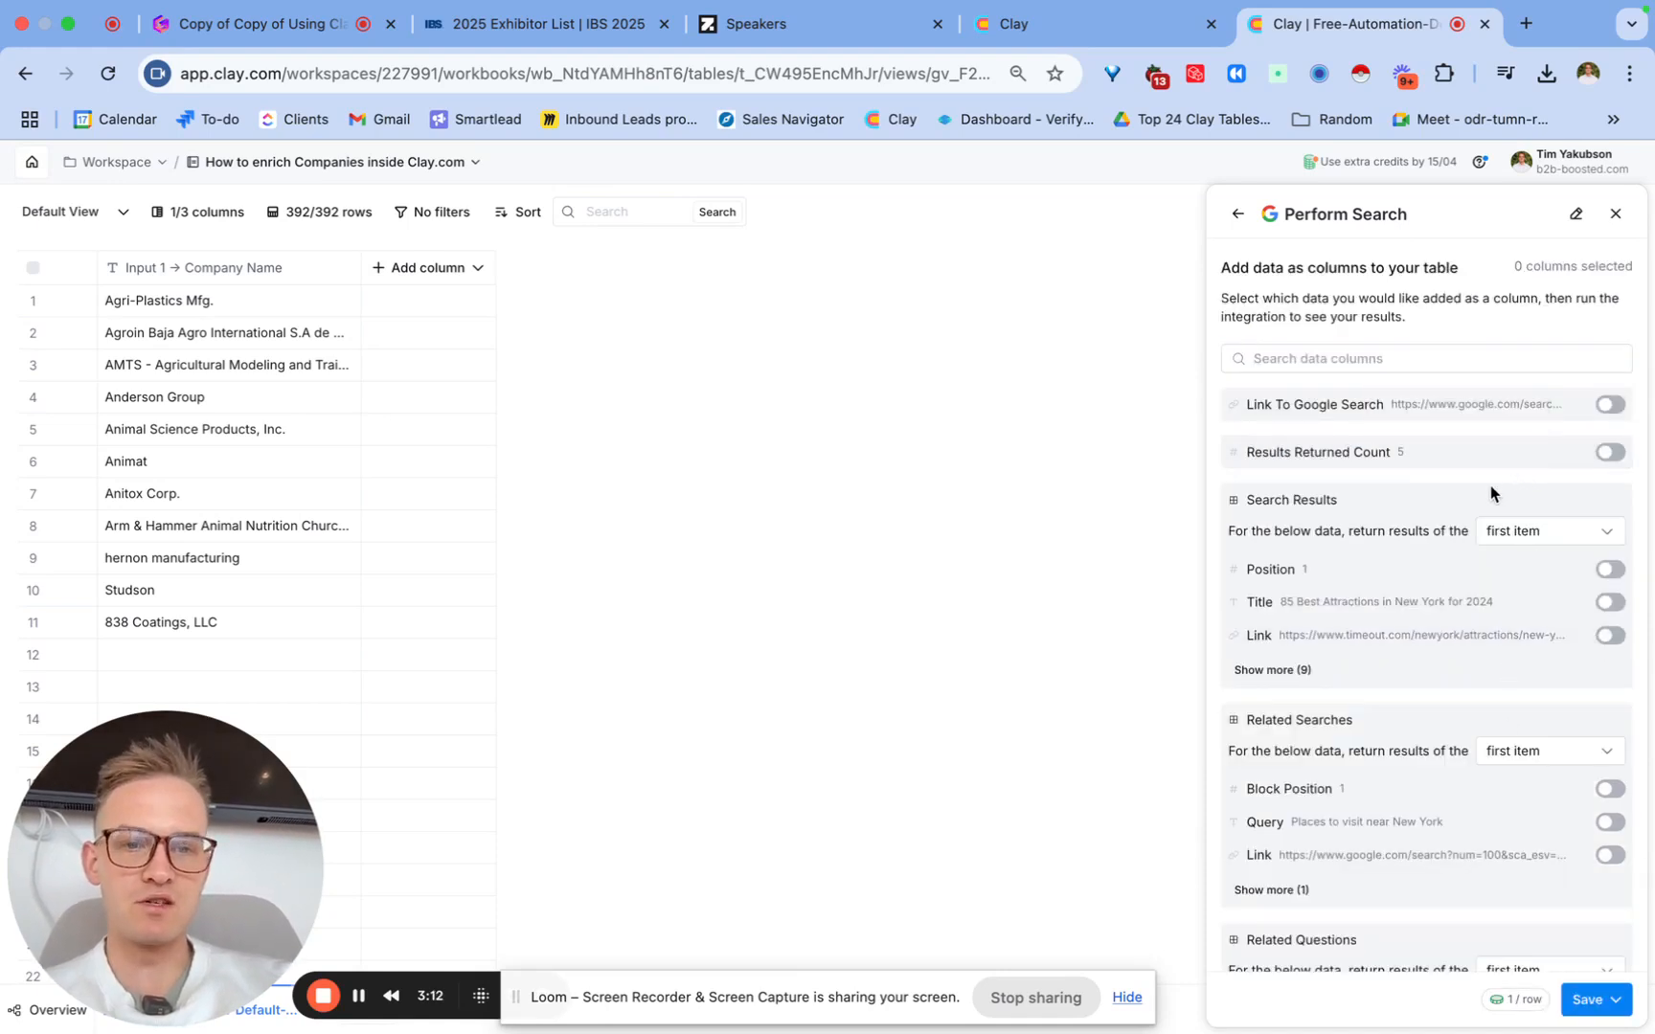
{"action": "left_click", "coordinate": [1613, 636]}
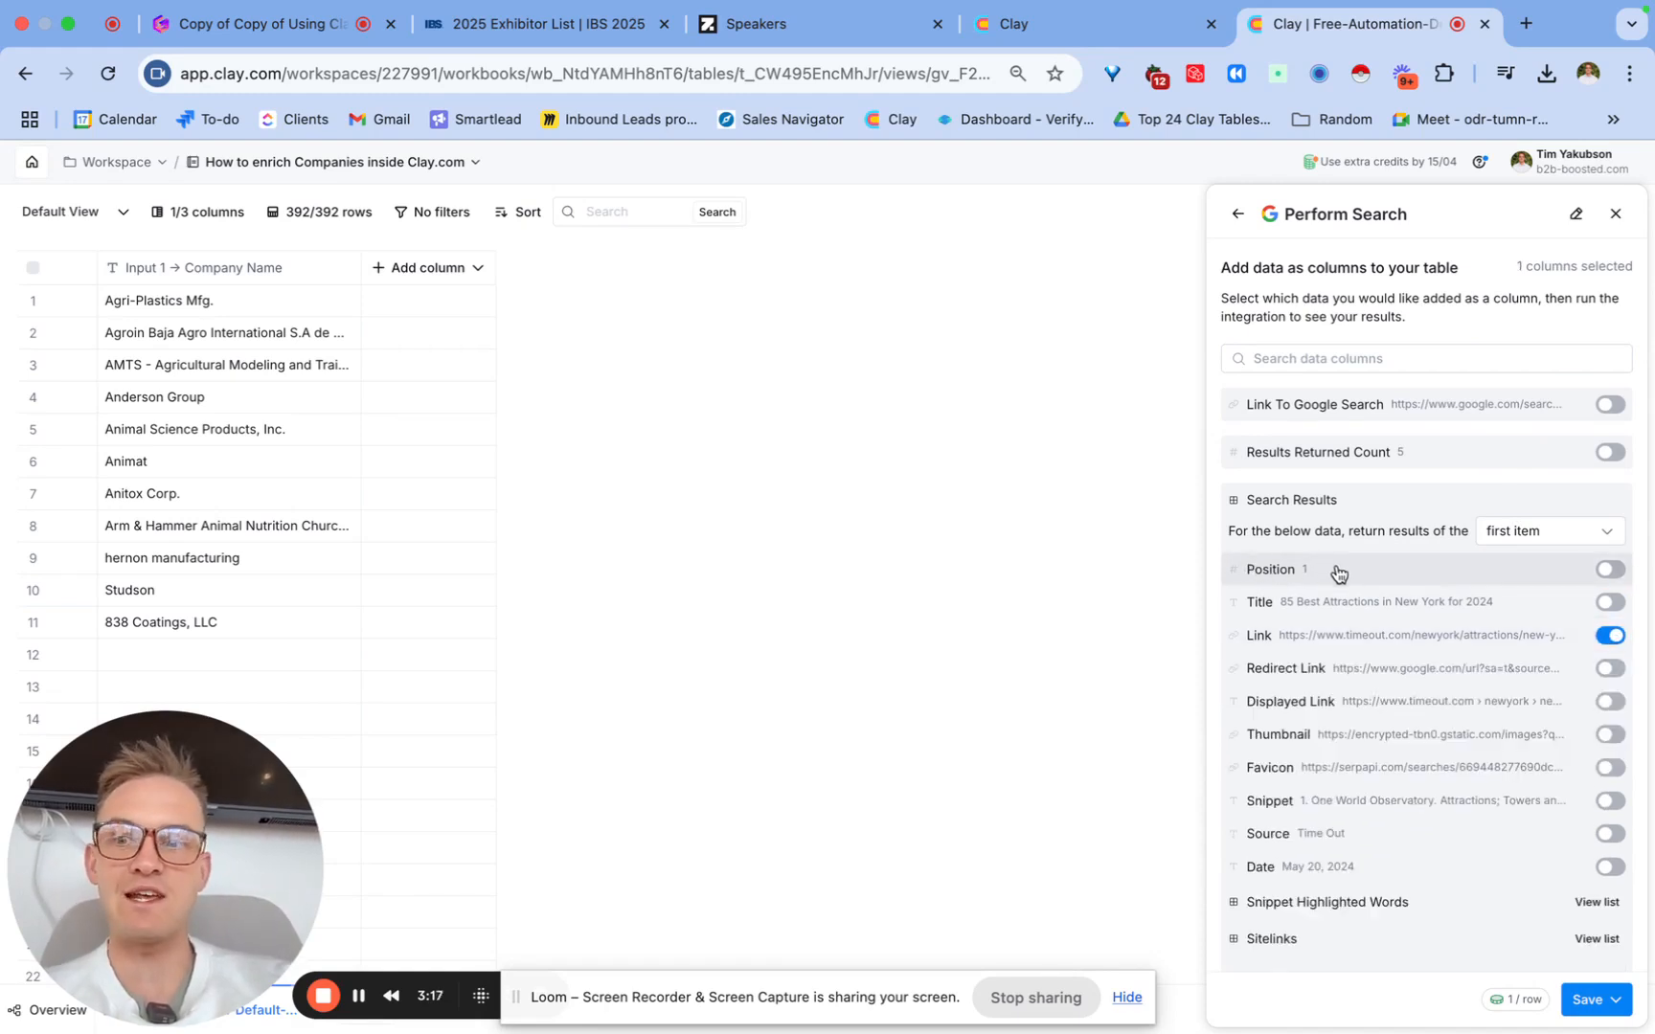
{"action": "left_click", "coordinate": [1614, 1009]}
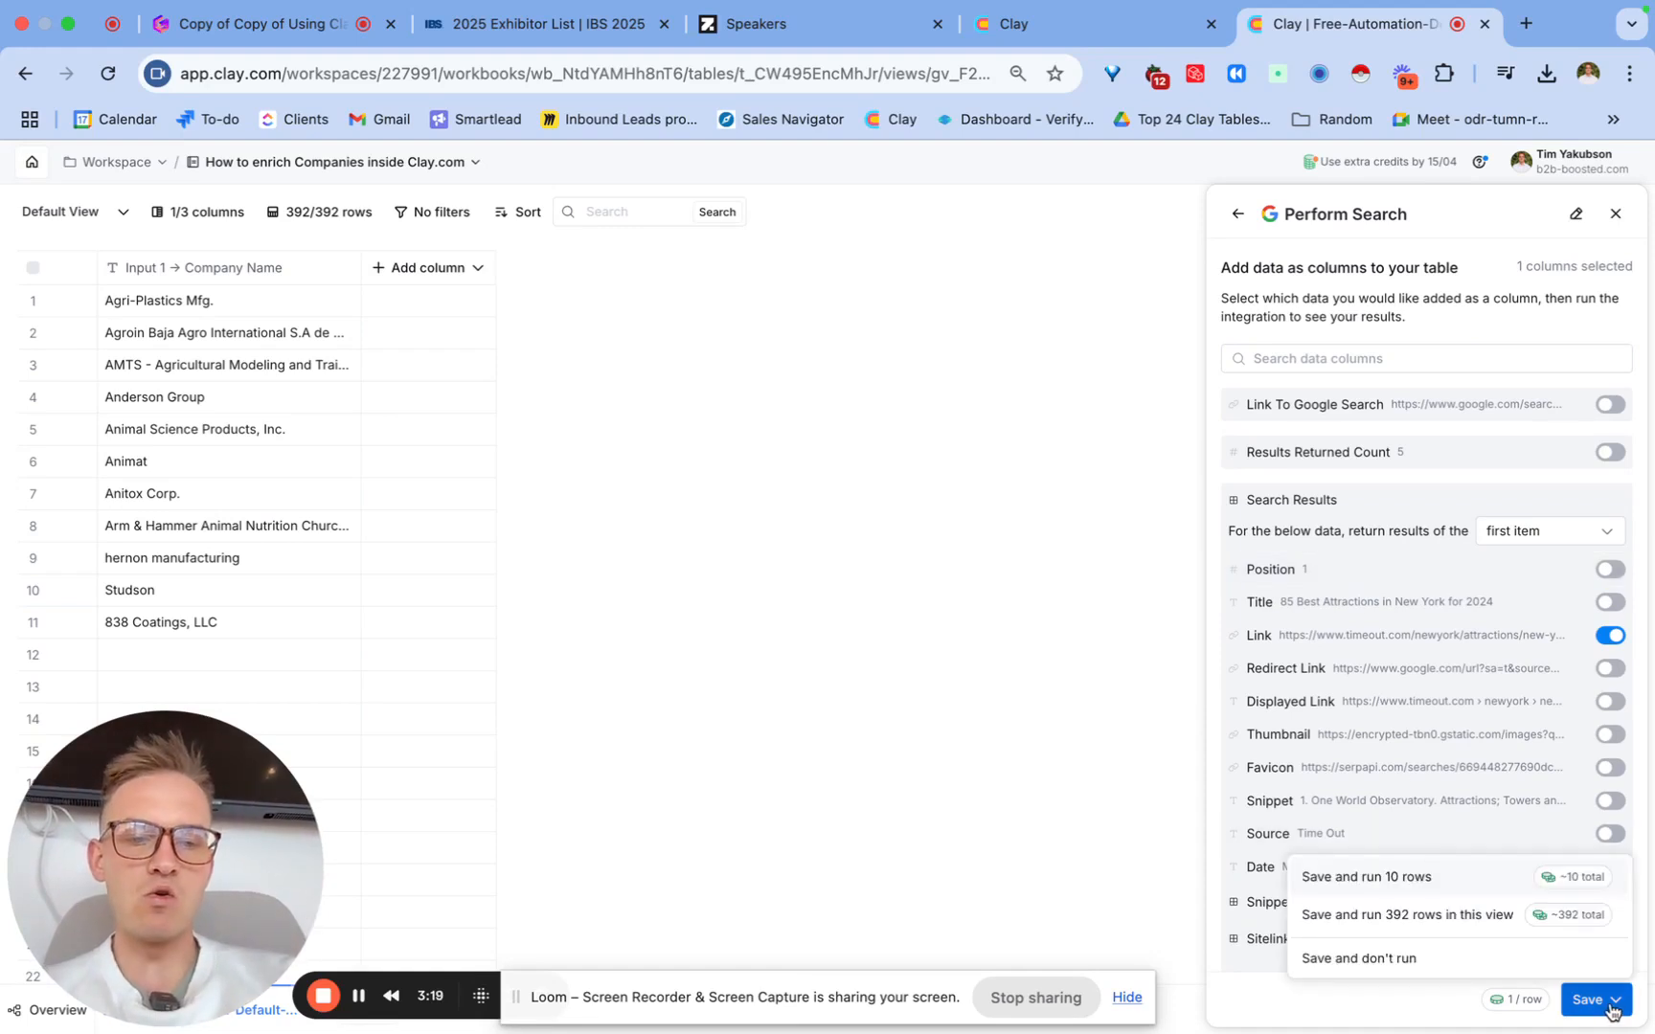
{"action": "left_click", "coordinate": [1428, 879]}
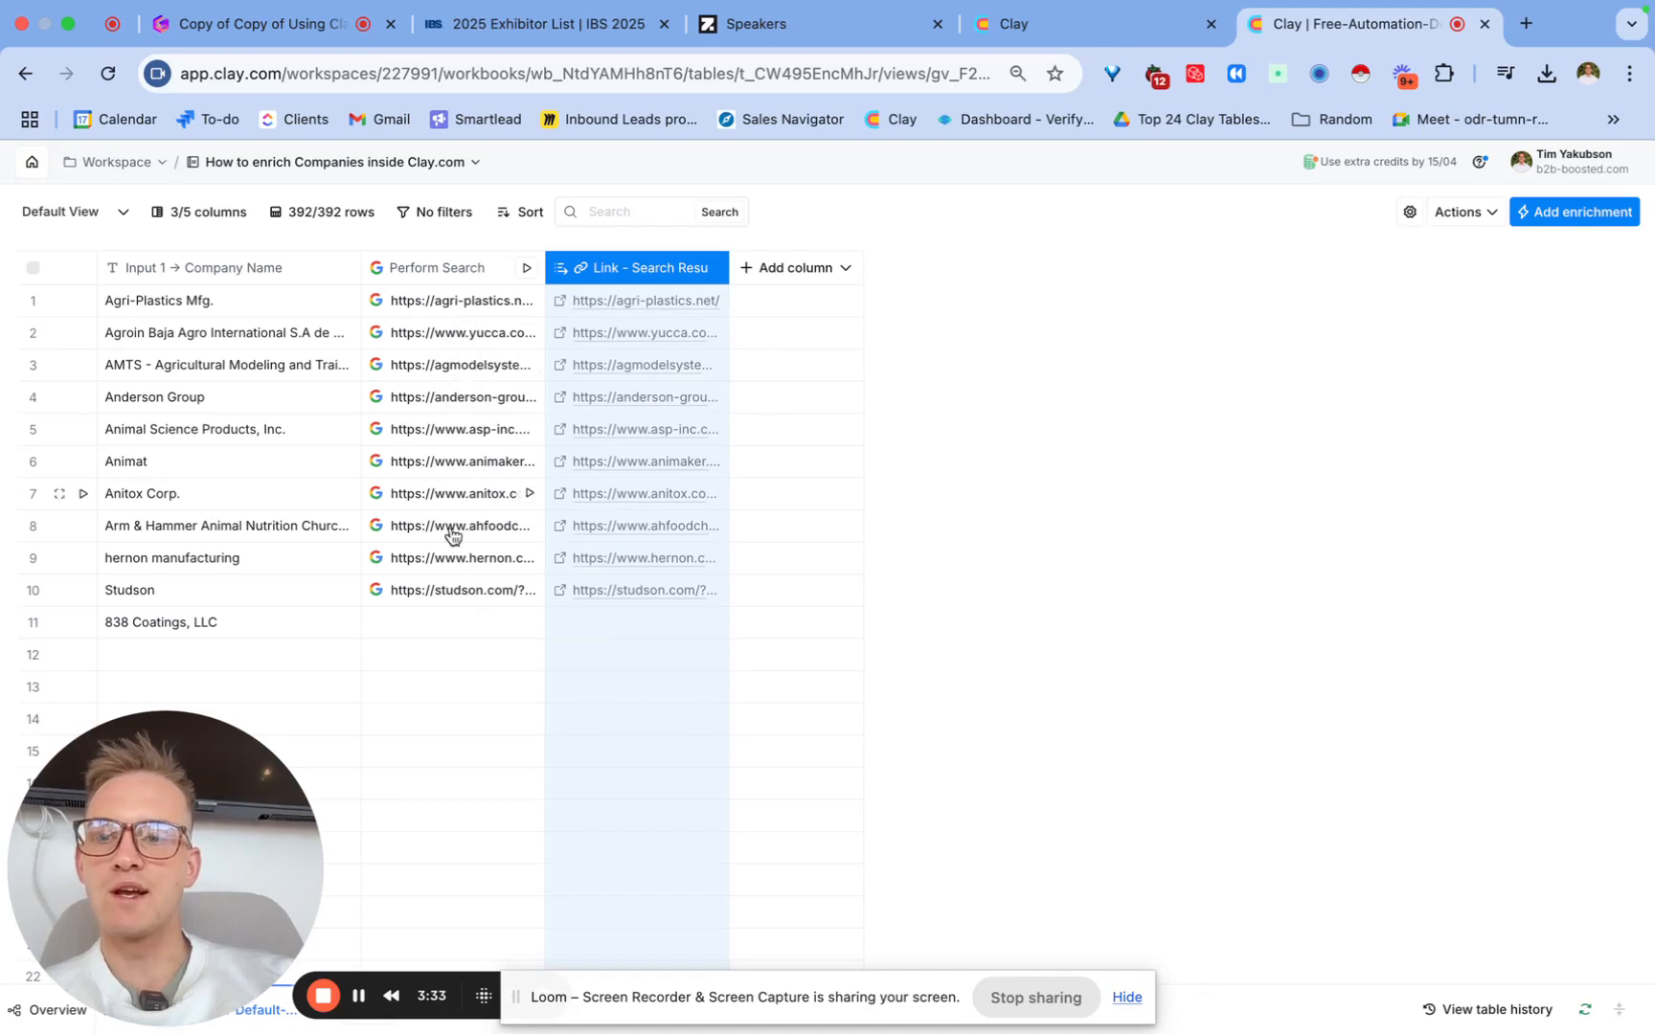
{"action": "left_click", "coordinate": [528, 622]}
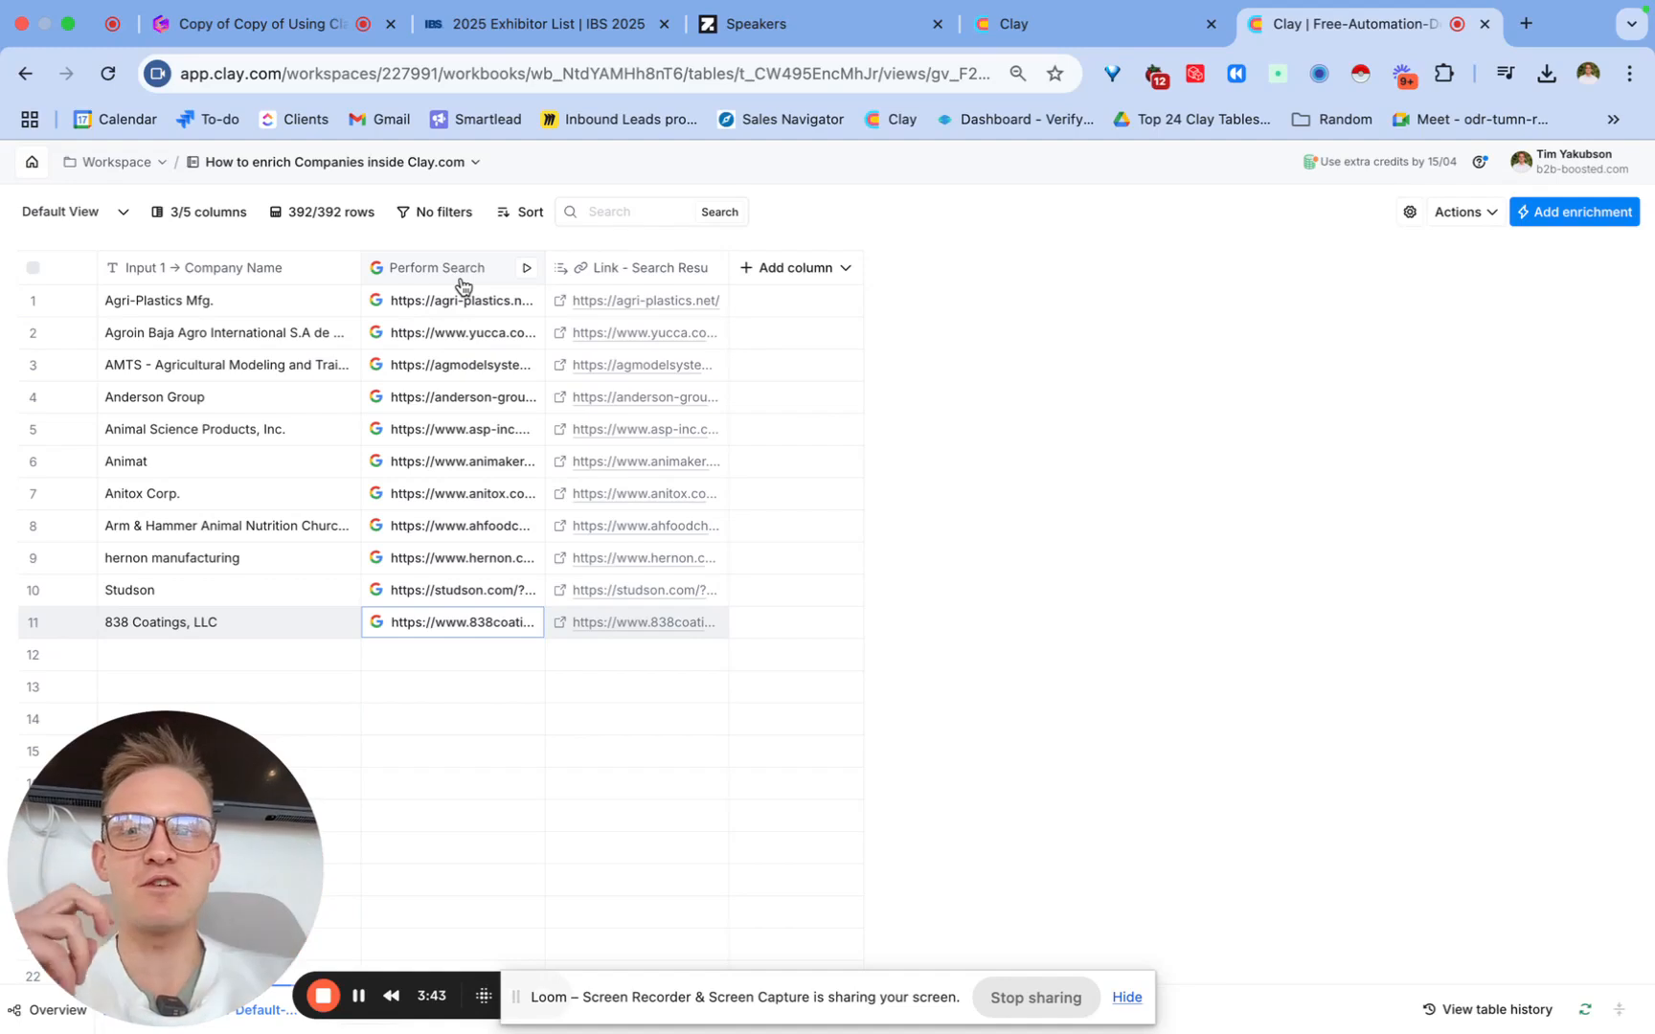
Step: Rename the Perform Search column as "Step 1 -> Google for company website"
{"action": "left_click", "coordinate": [454, 281]}
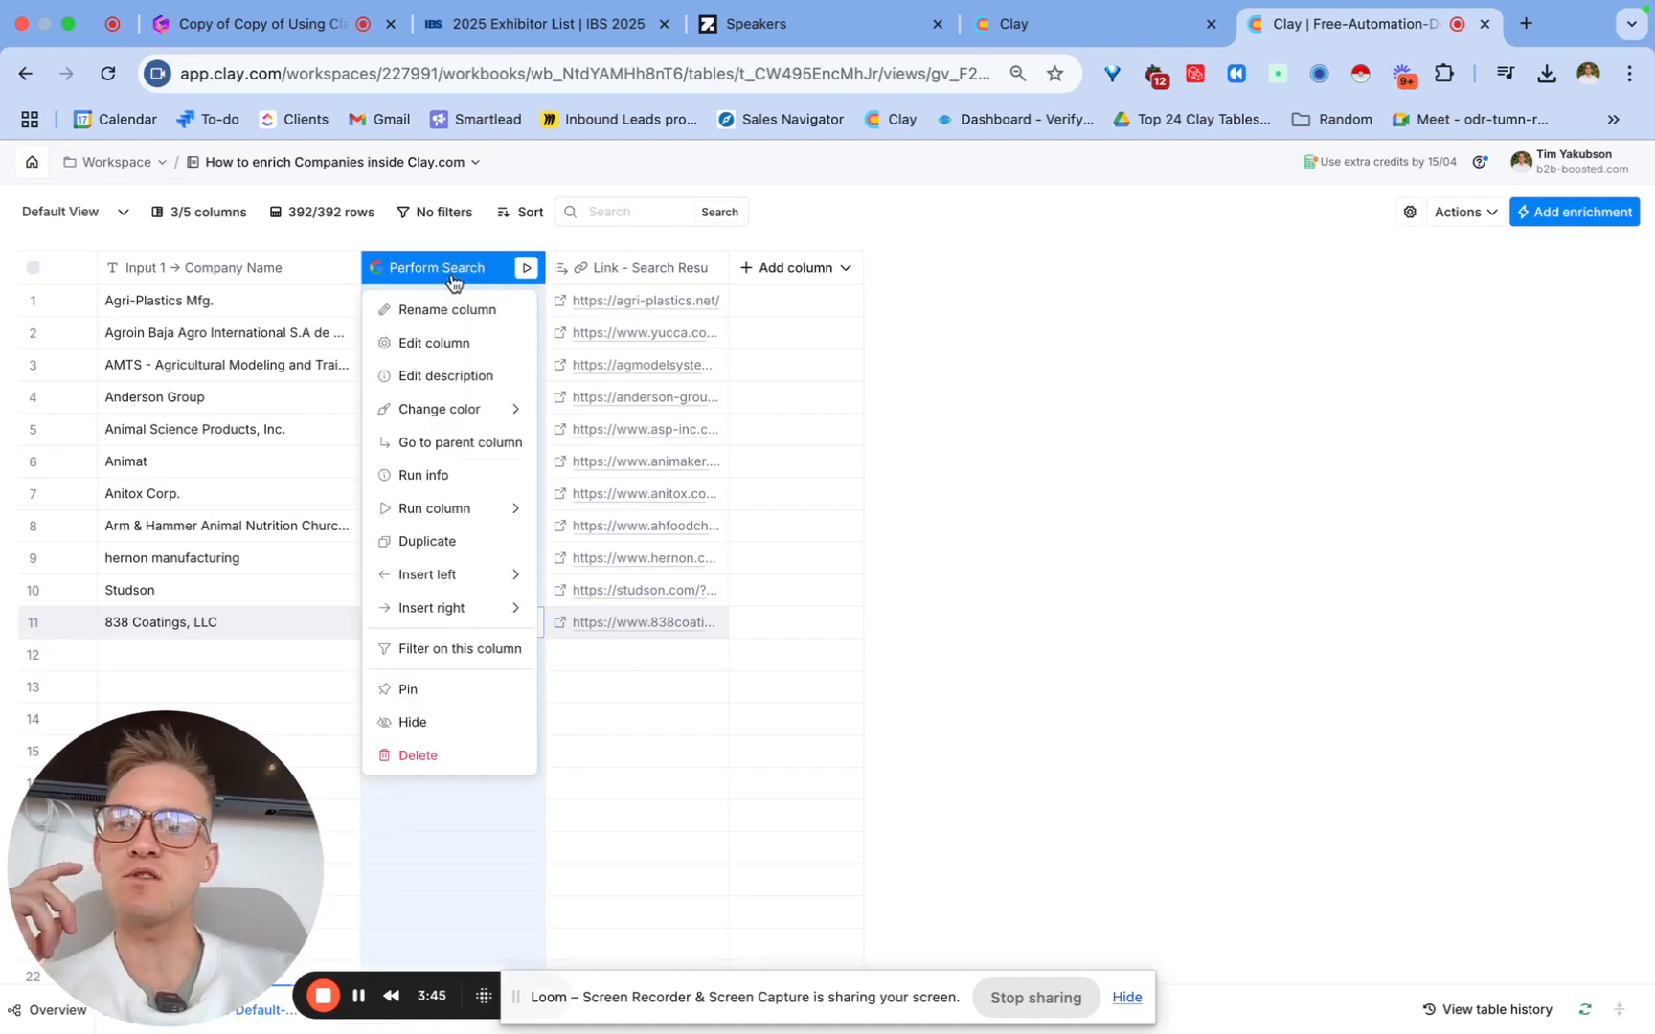
{"action": "left_click", "coordinate": [418, 311]}
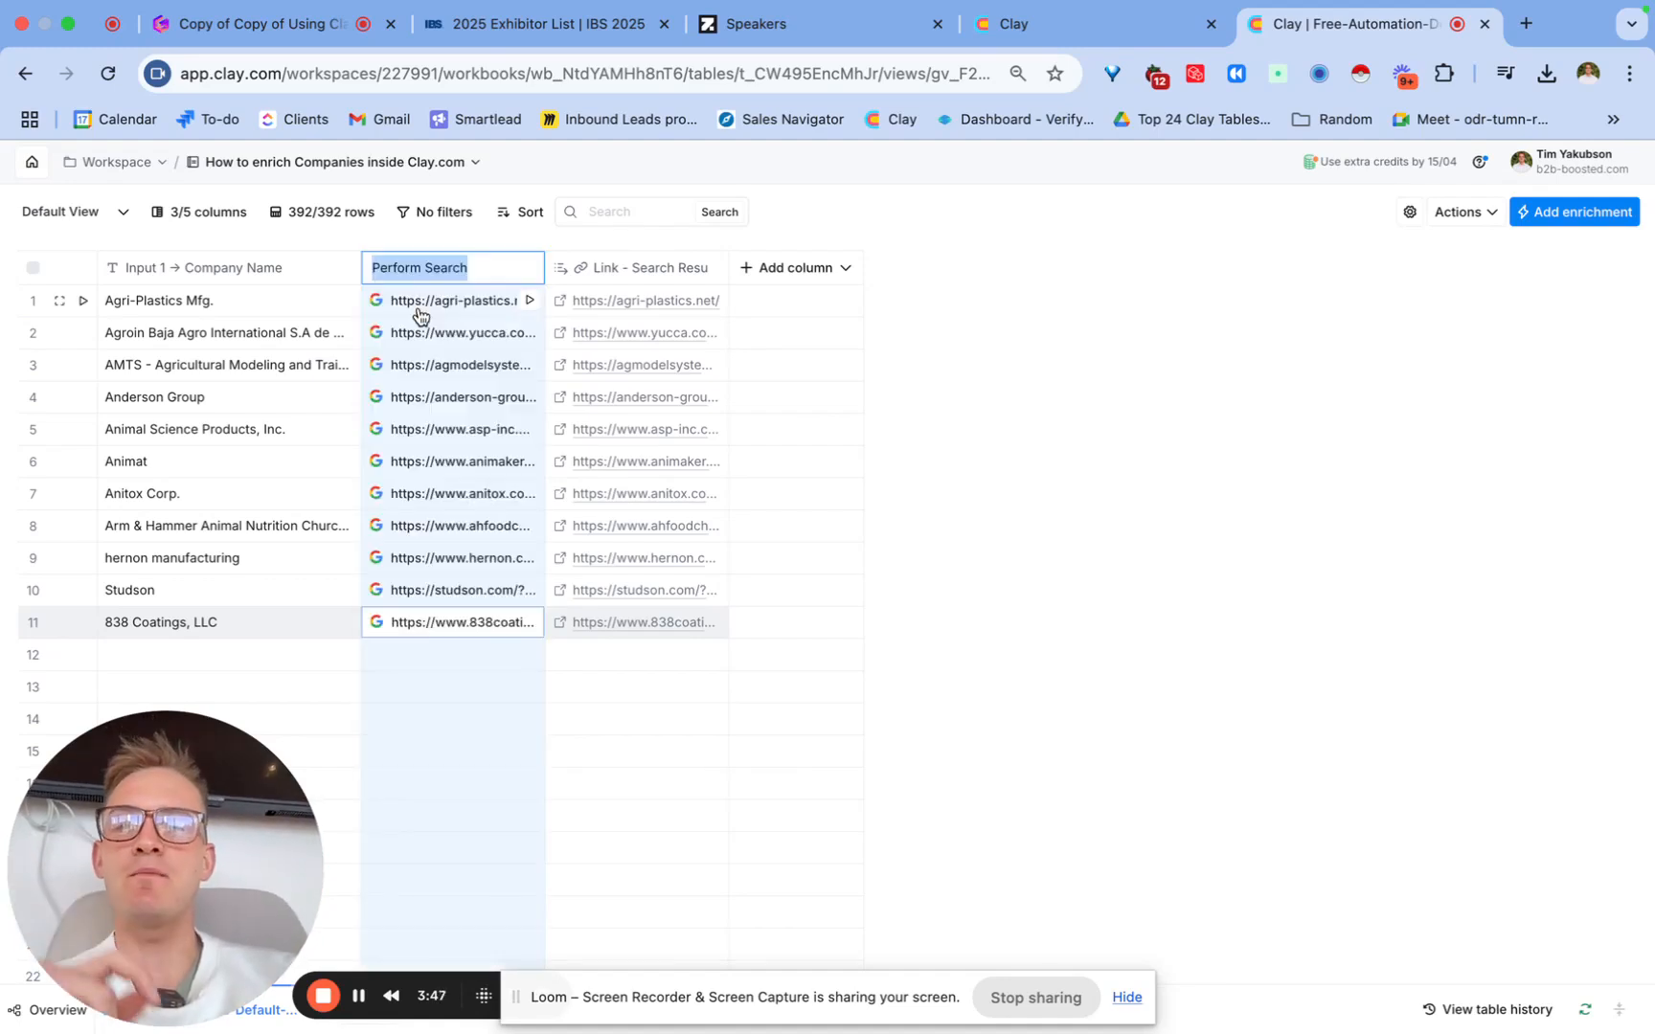
{"action": "type", "text": "Step"}
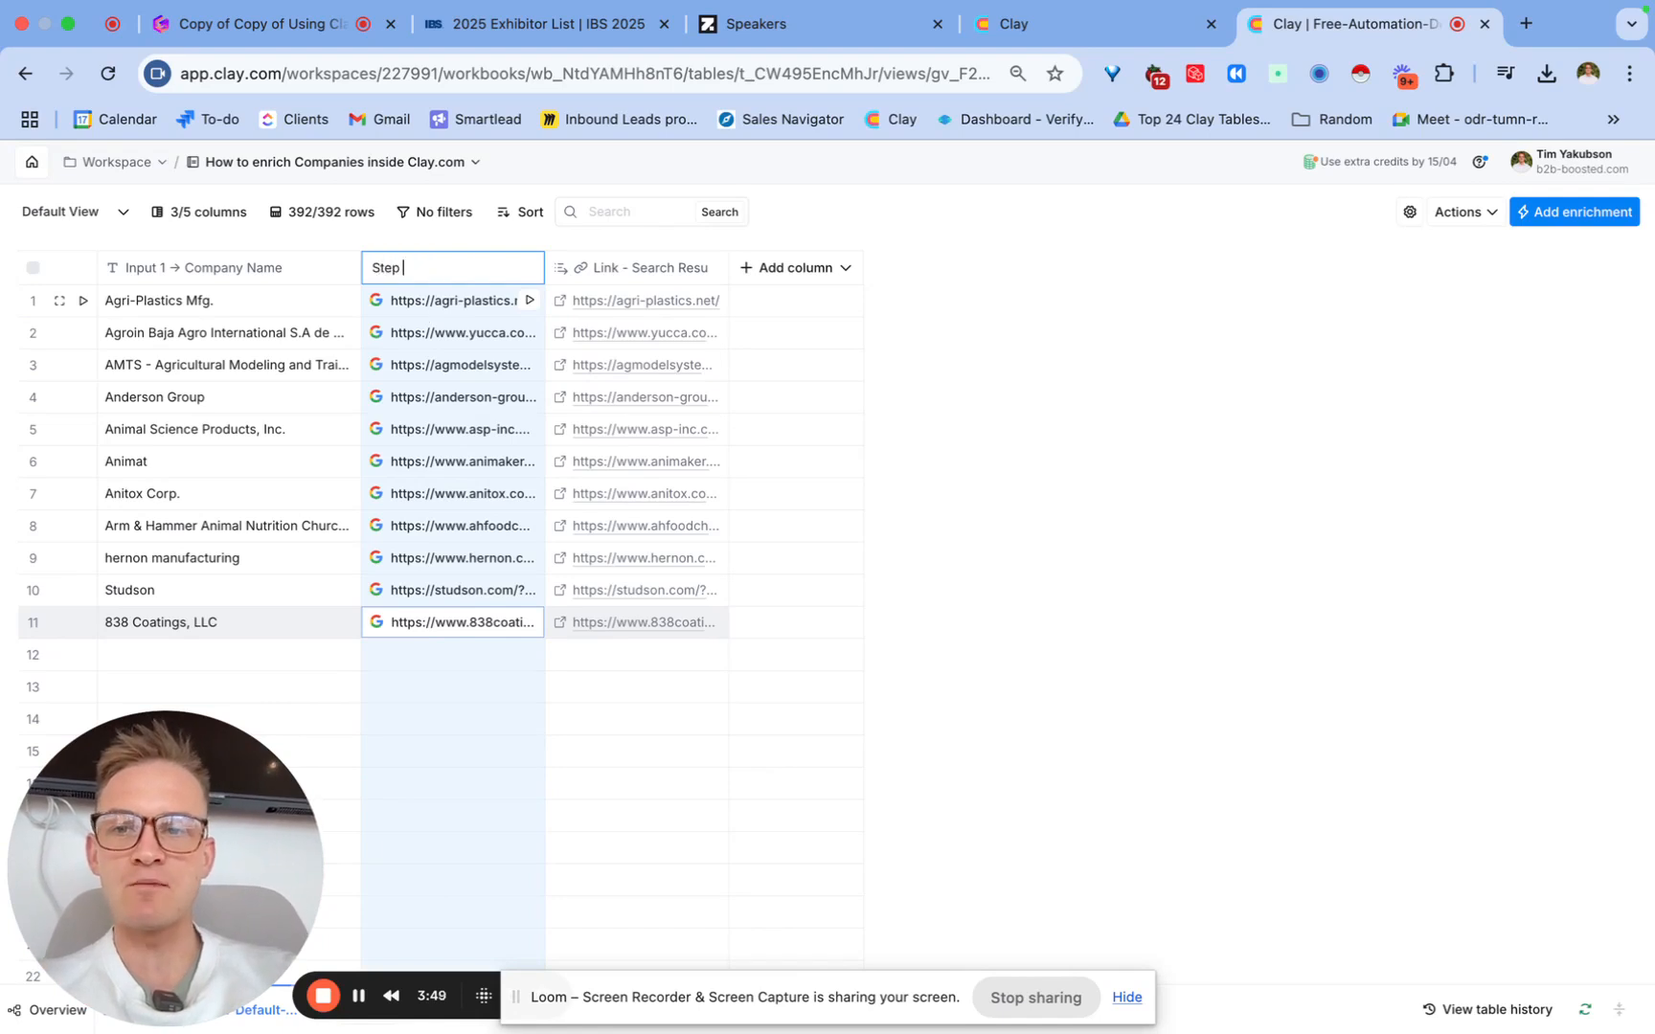
{"action": "type", "text": " 1 -> "}
{"action": "type", "text": "Googl"}
{"action": "type", "text": "e for company website"}
{"action": "key", "text": "Return"}
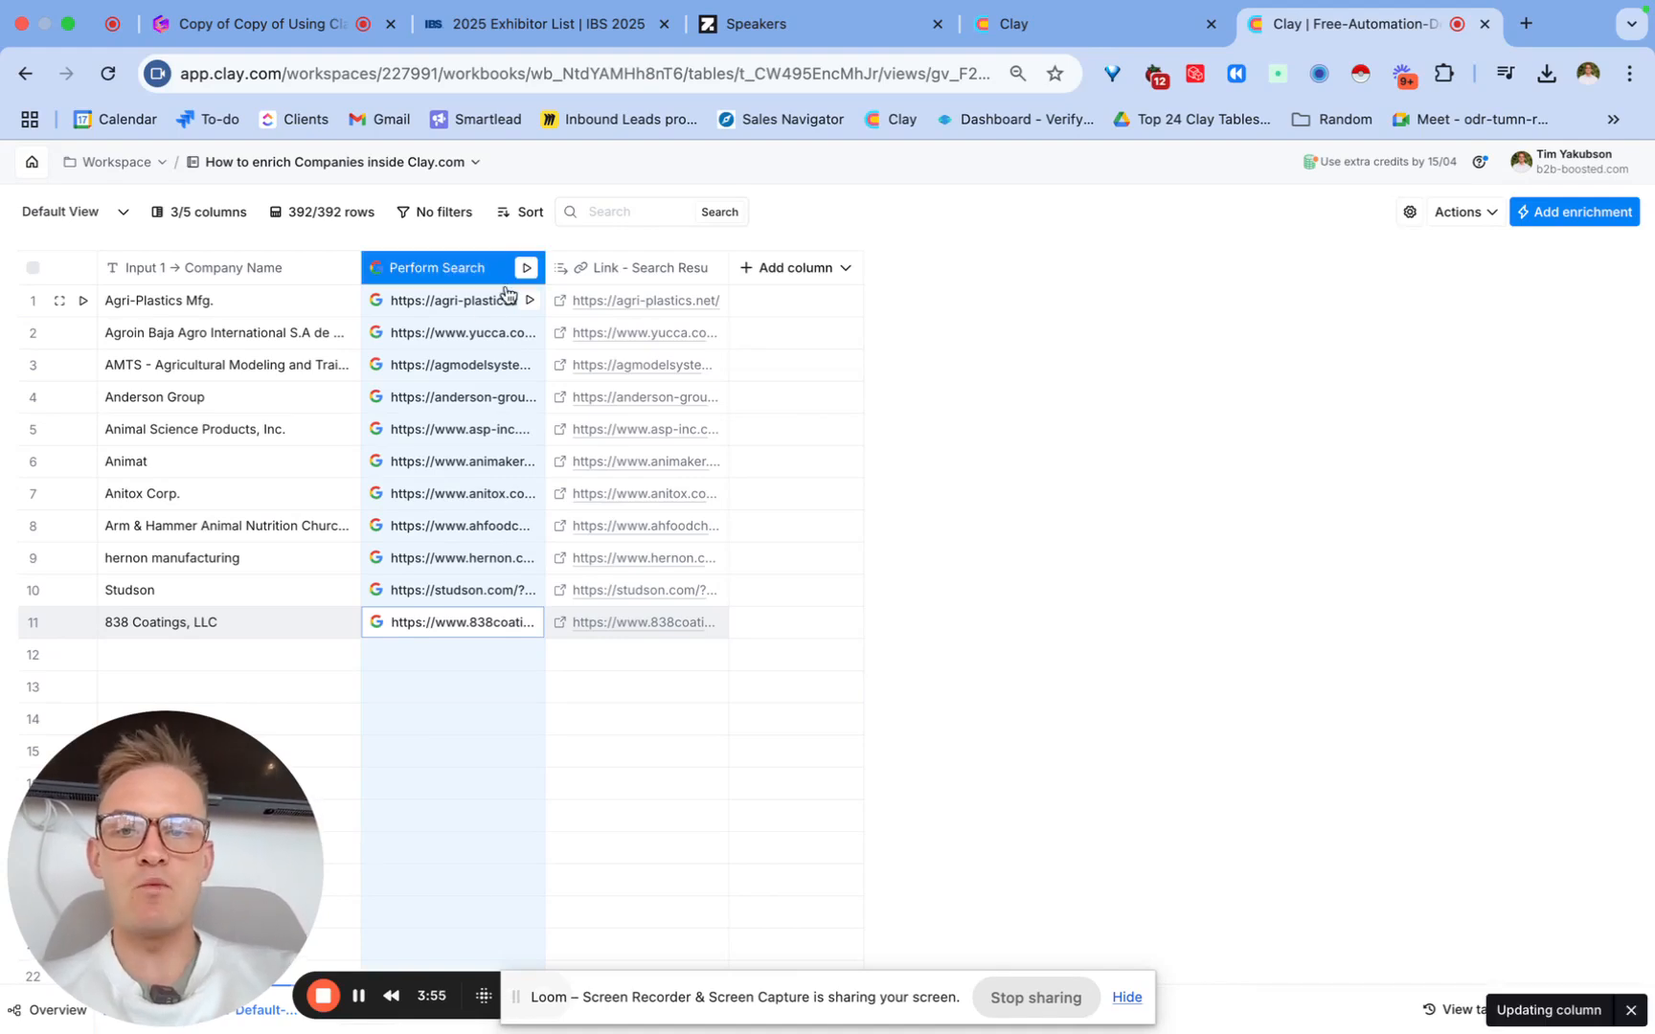
Step: Rename the search result Link column as "Company Website URL"
{"action": "left_click", "coordinate": [628, 267]}
{"action": "left_click", "coordinate": [610, 308]}
{"action": "type", "text": "Webs"}
{"action": "key", "text": "super+a"}
{"action": "type", "text": "Company Website URL"}
{"action": "key", "text": "Return"}
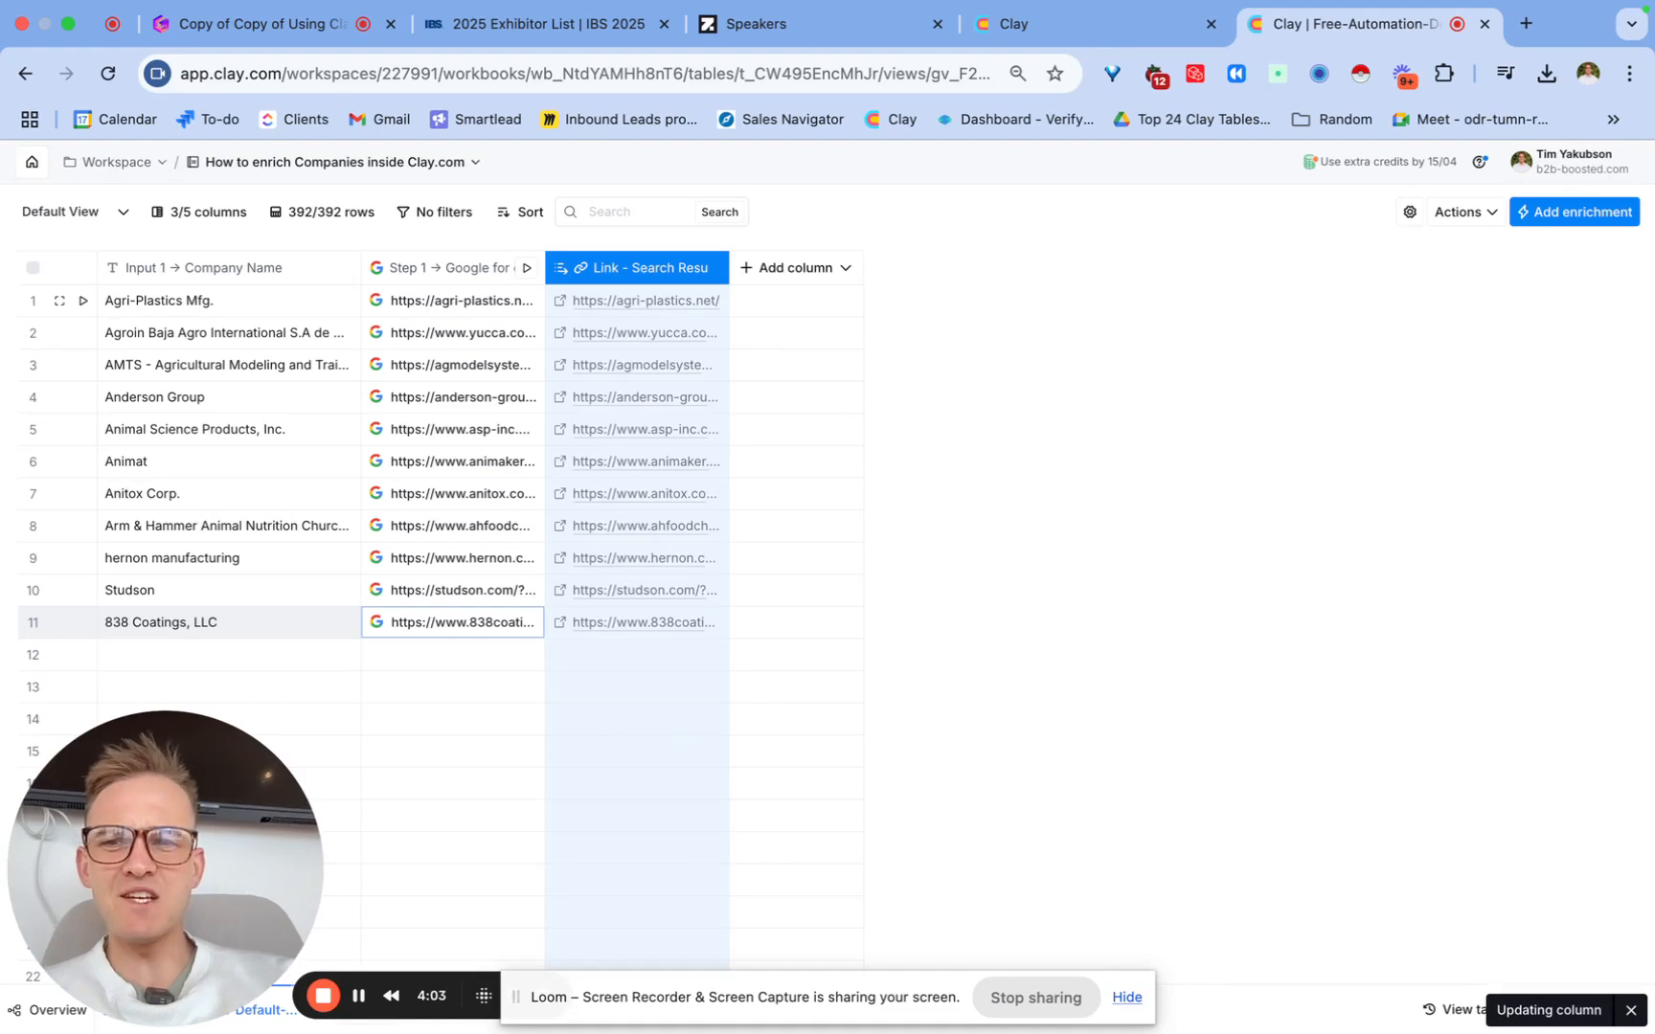
Step: Revisit the "How it works" slide's third step in Gamma and look through the company names on the IBS exhibitor list page
{"action": "left_click", "coordinate": [307, 39]}
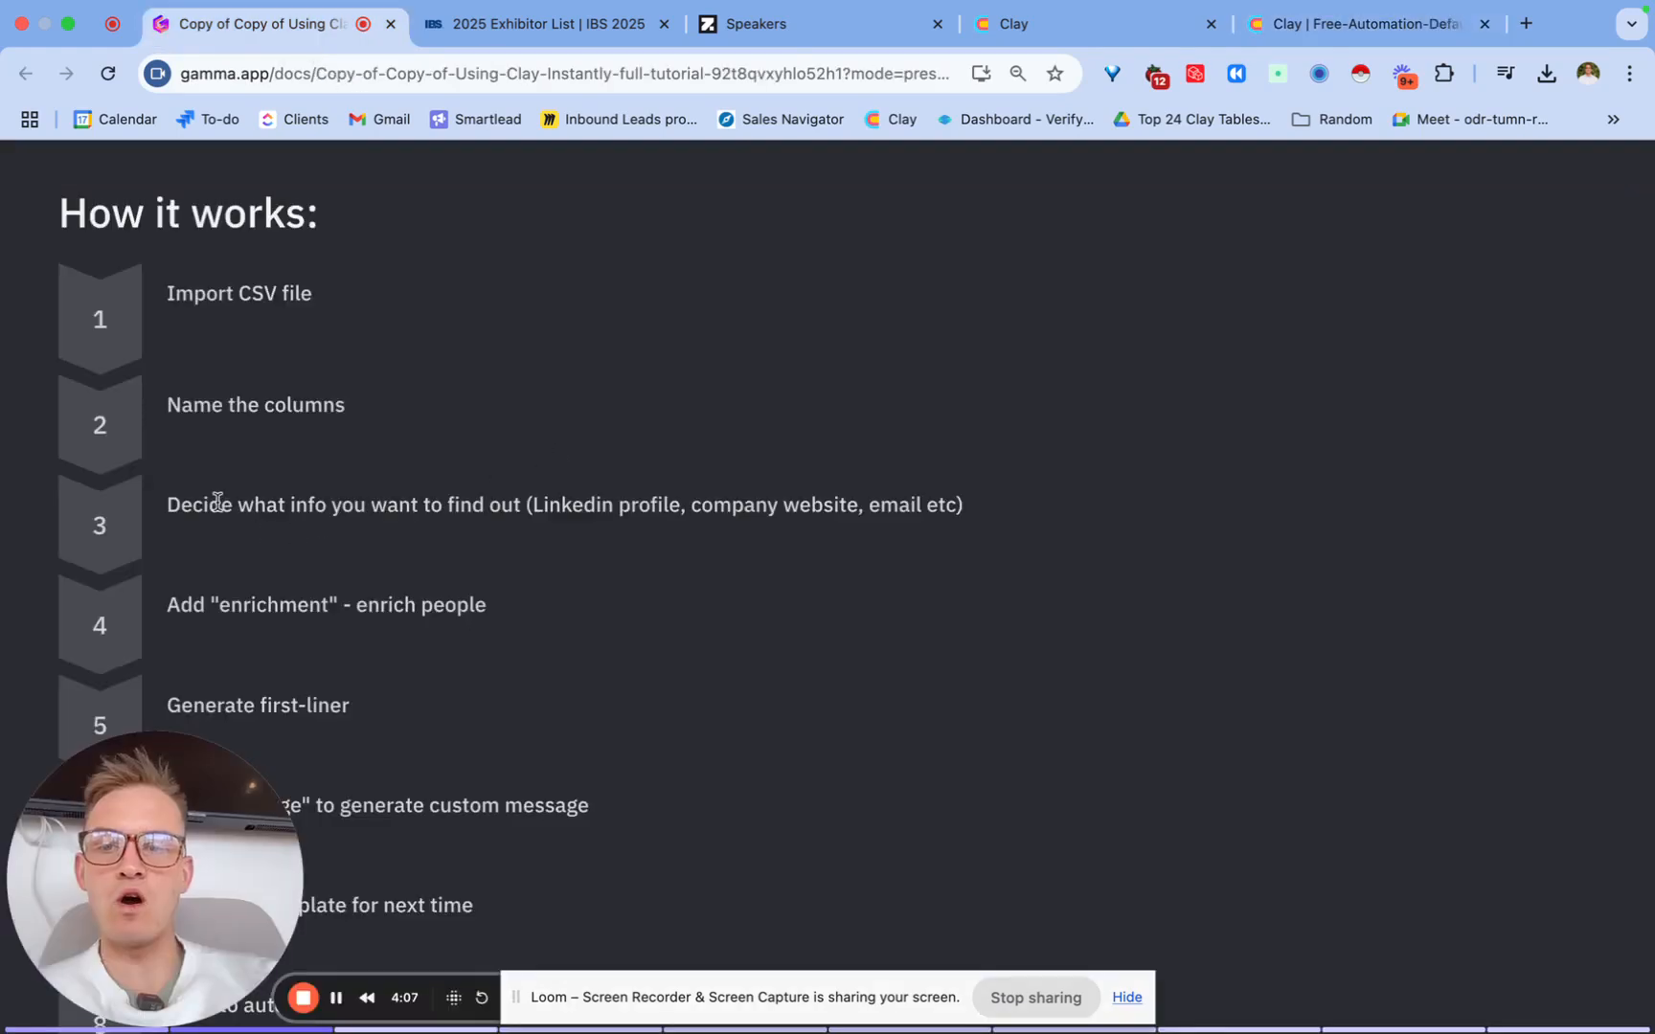
{"action": "left_click_drag", "start_coordinate": [222, 505], "coordinate": [521, 518]}
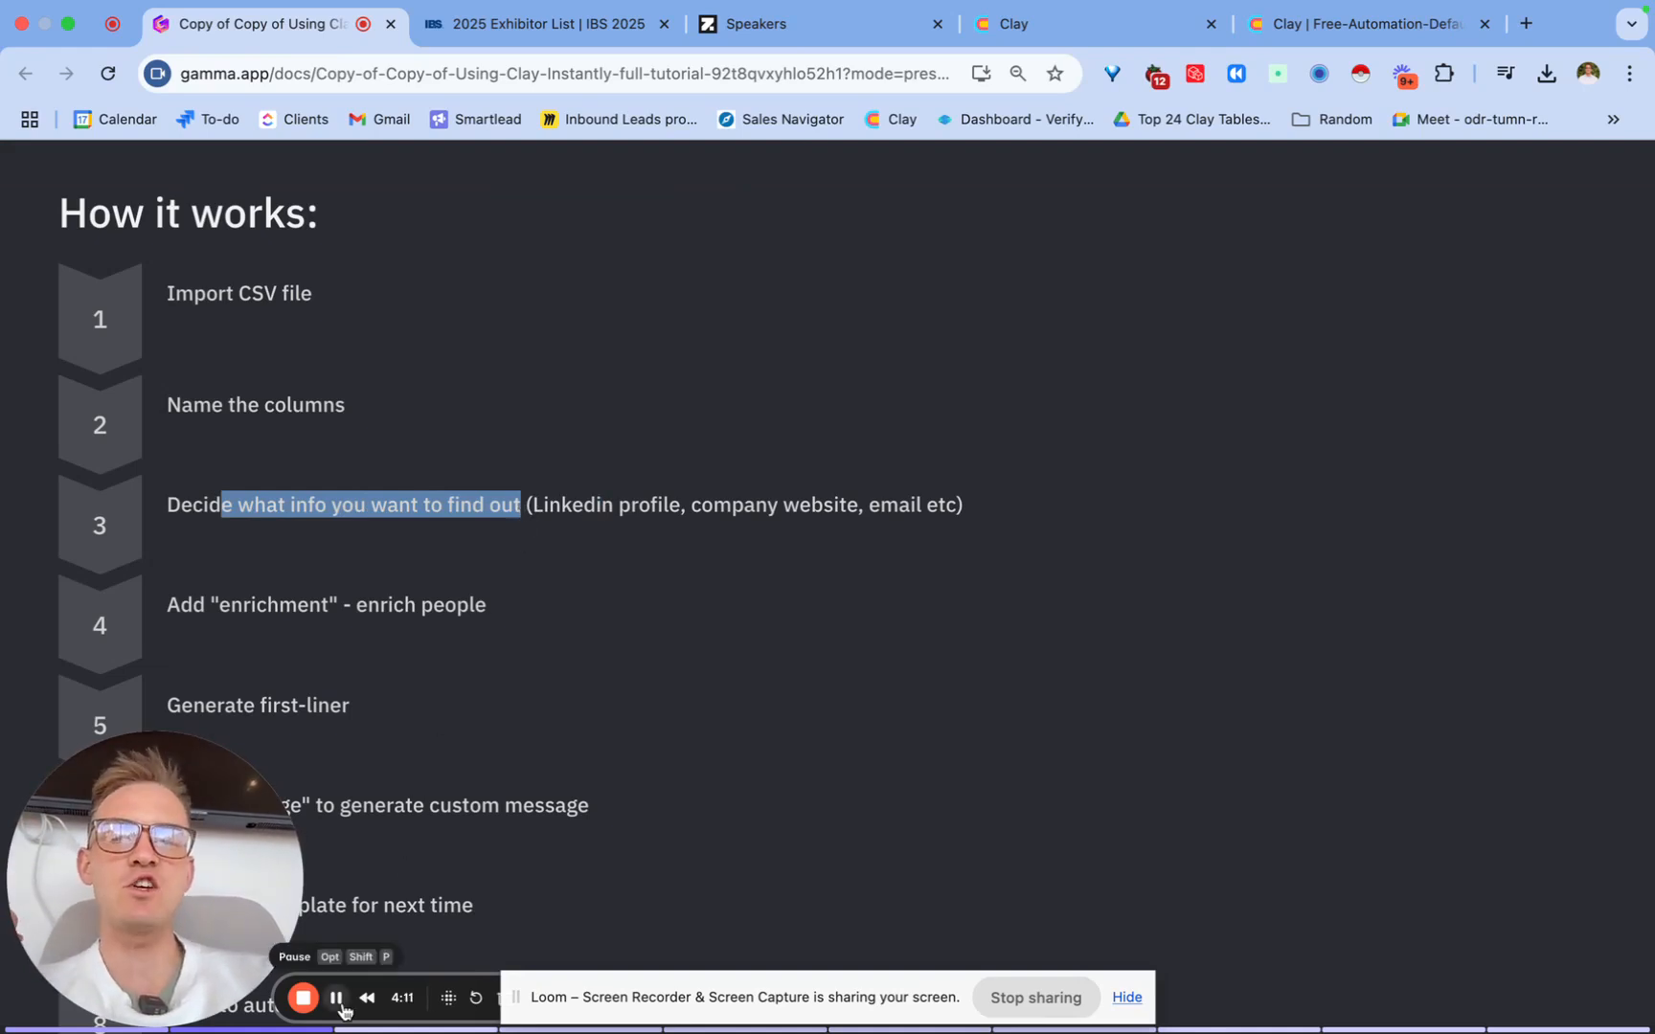
{"action": "left_click", "coordinate": [522, 24]}
{"action": "scroll", "coordinate": [446, 575], "scroll_direction": "down", "scroll_amount": 4}
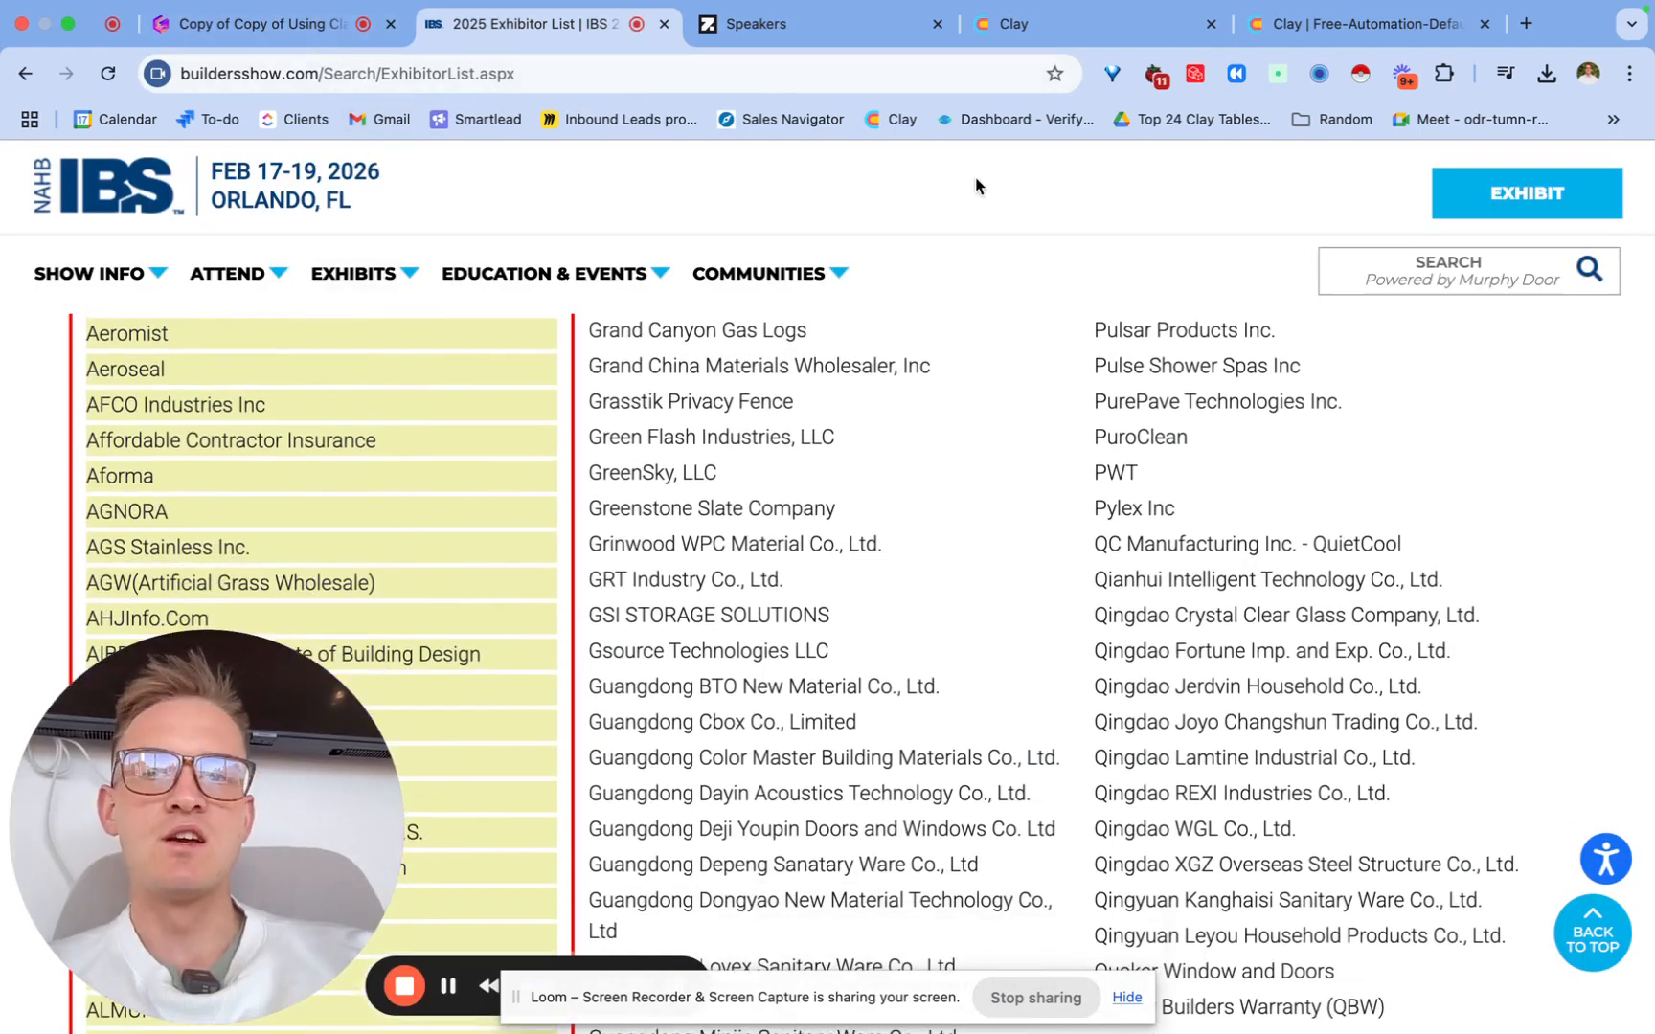
{"action": "left_click", "coordinate": [449, 987]}
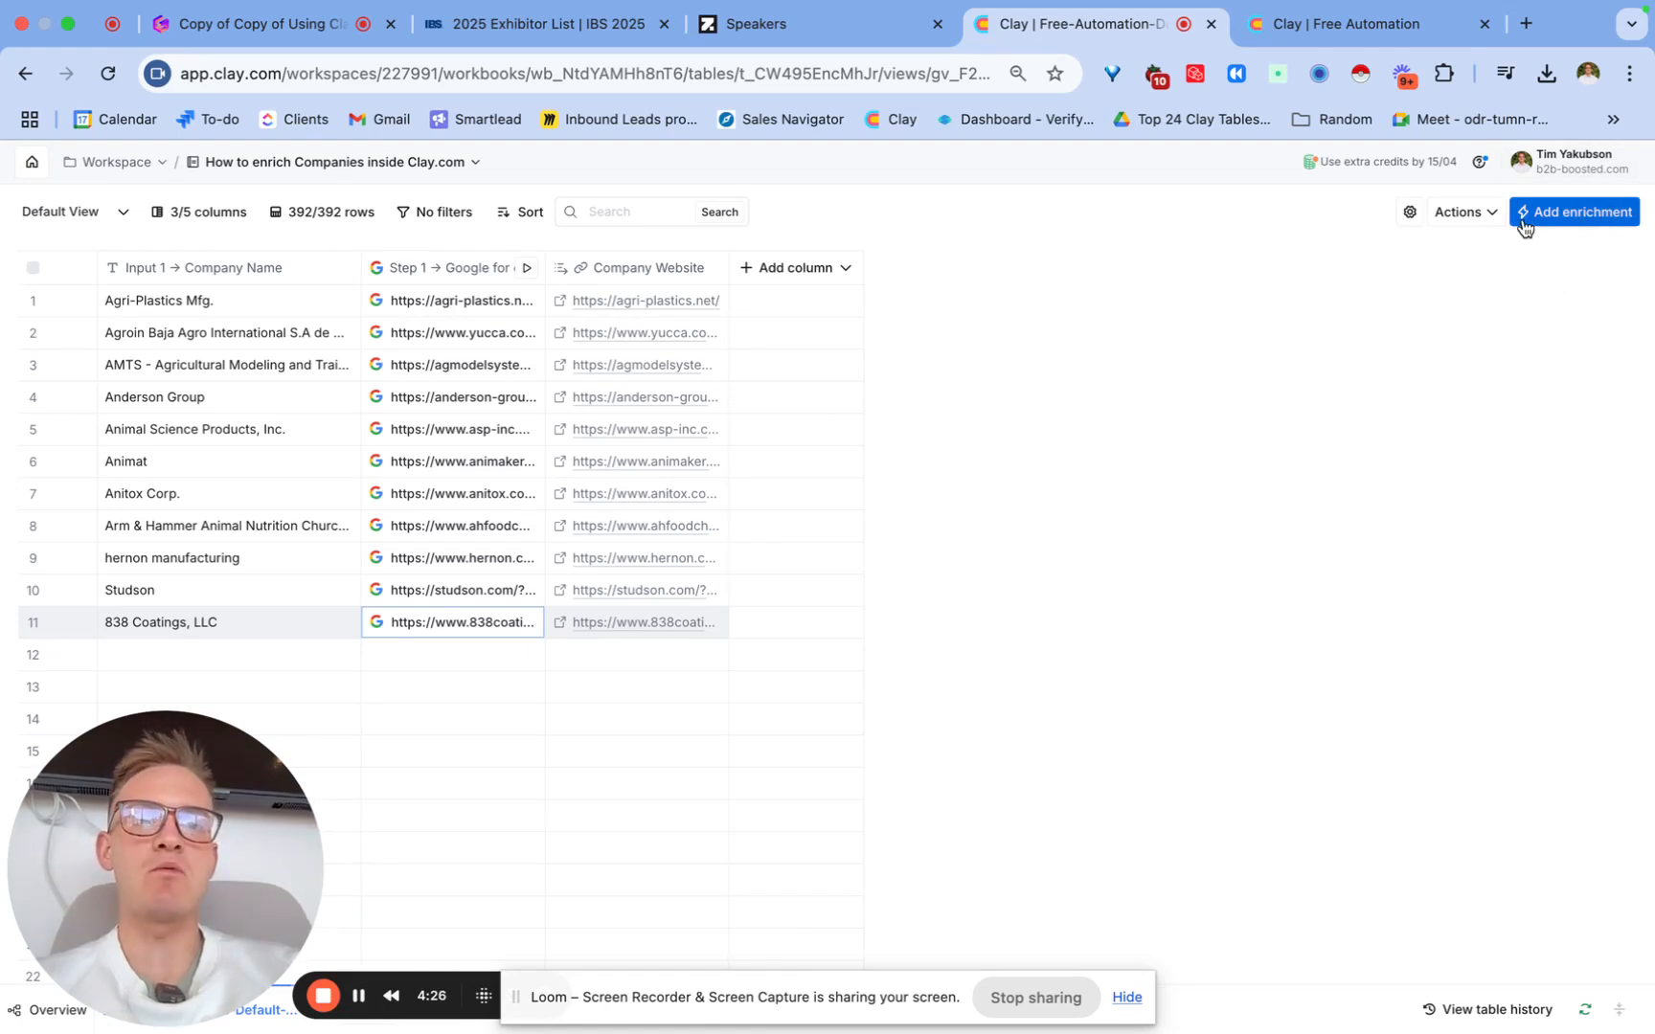
Step: Add a "ChatGPT: Generate text" enrichment in Clay and paste in the prompt for finding the company owner's first and last name
{"action": "left_click", "coordinate": [1568, 214]}
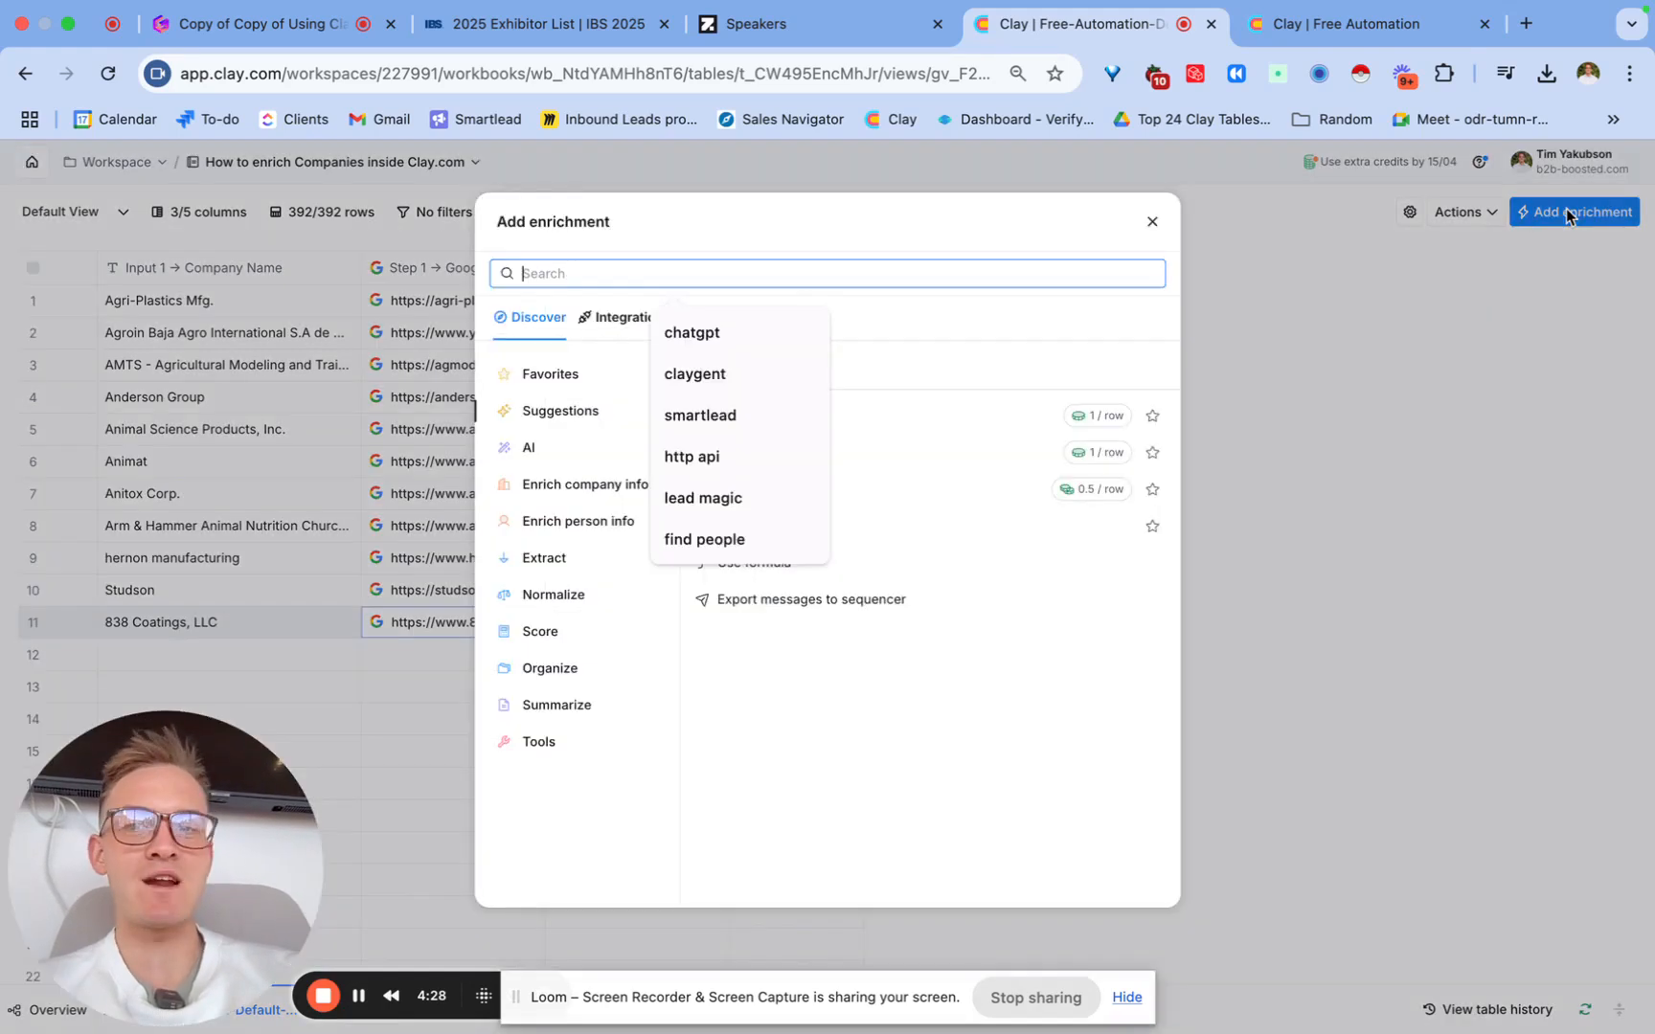
{"action": "type", "text": "chatgpt"}
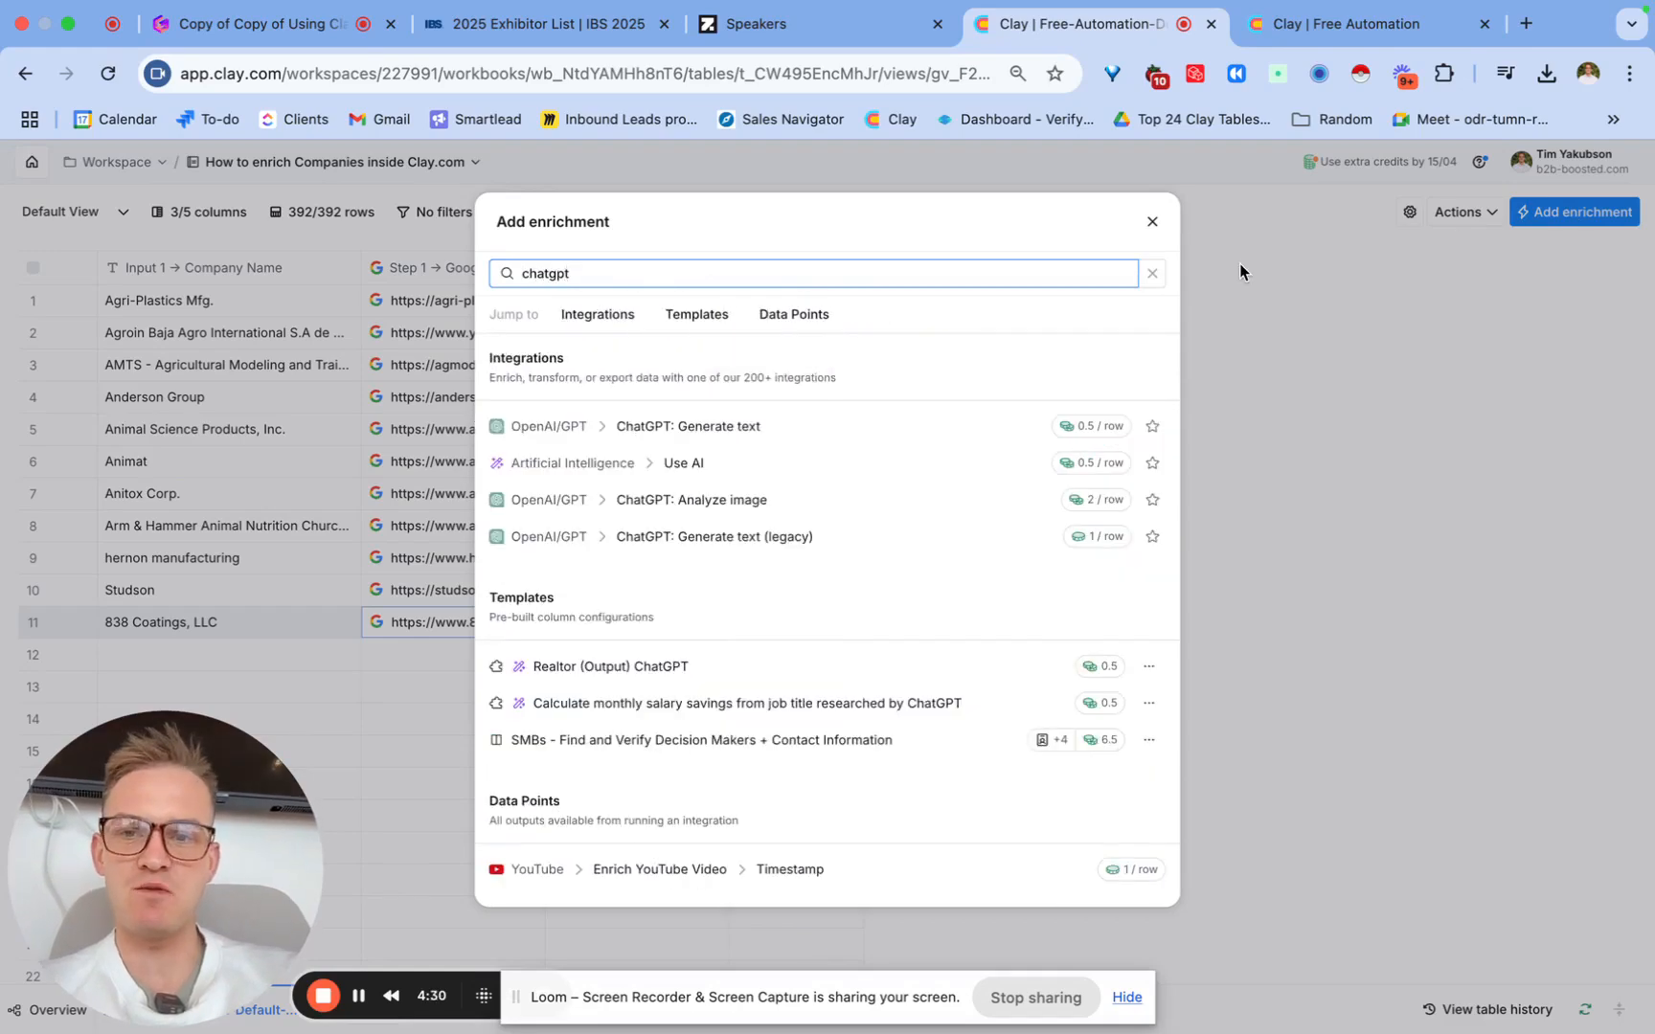
{"action": "left_click", "coordinate": [802, 428]}
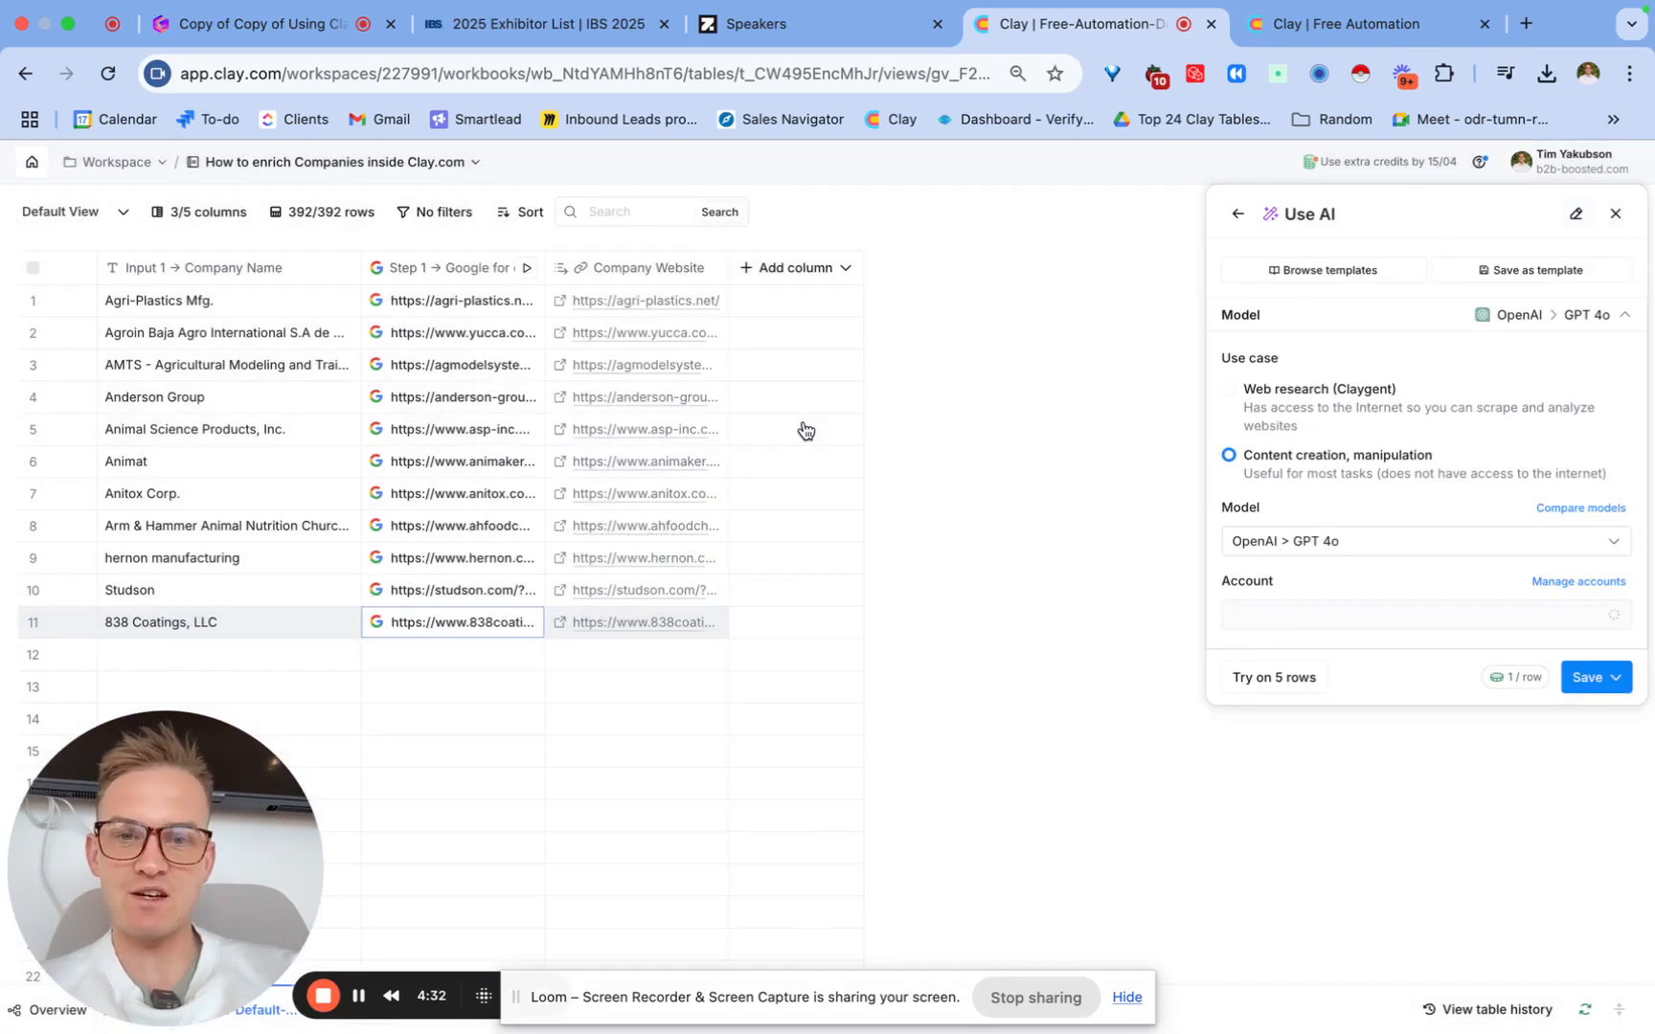
{"action": "left_click", "coordinate": [1331, 758]}
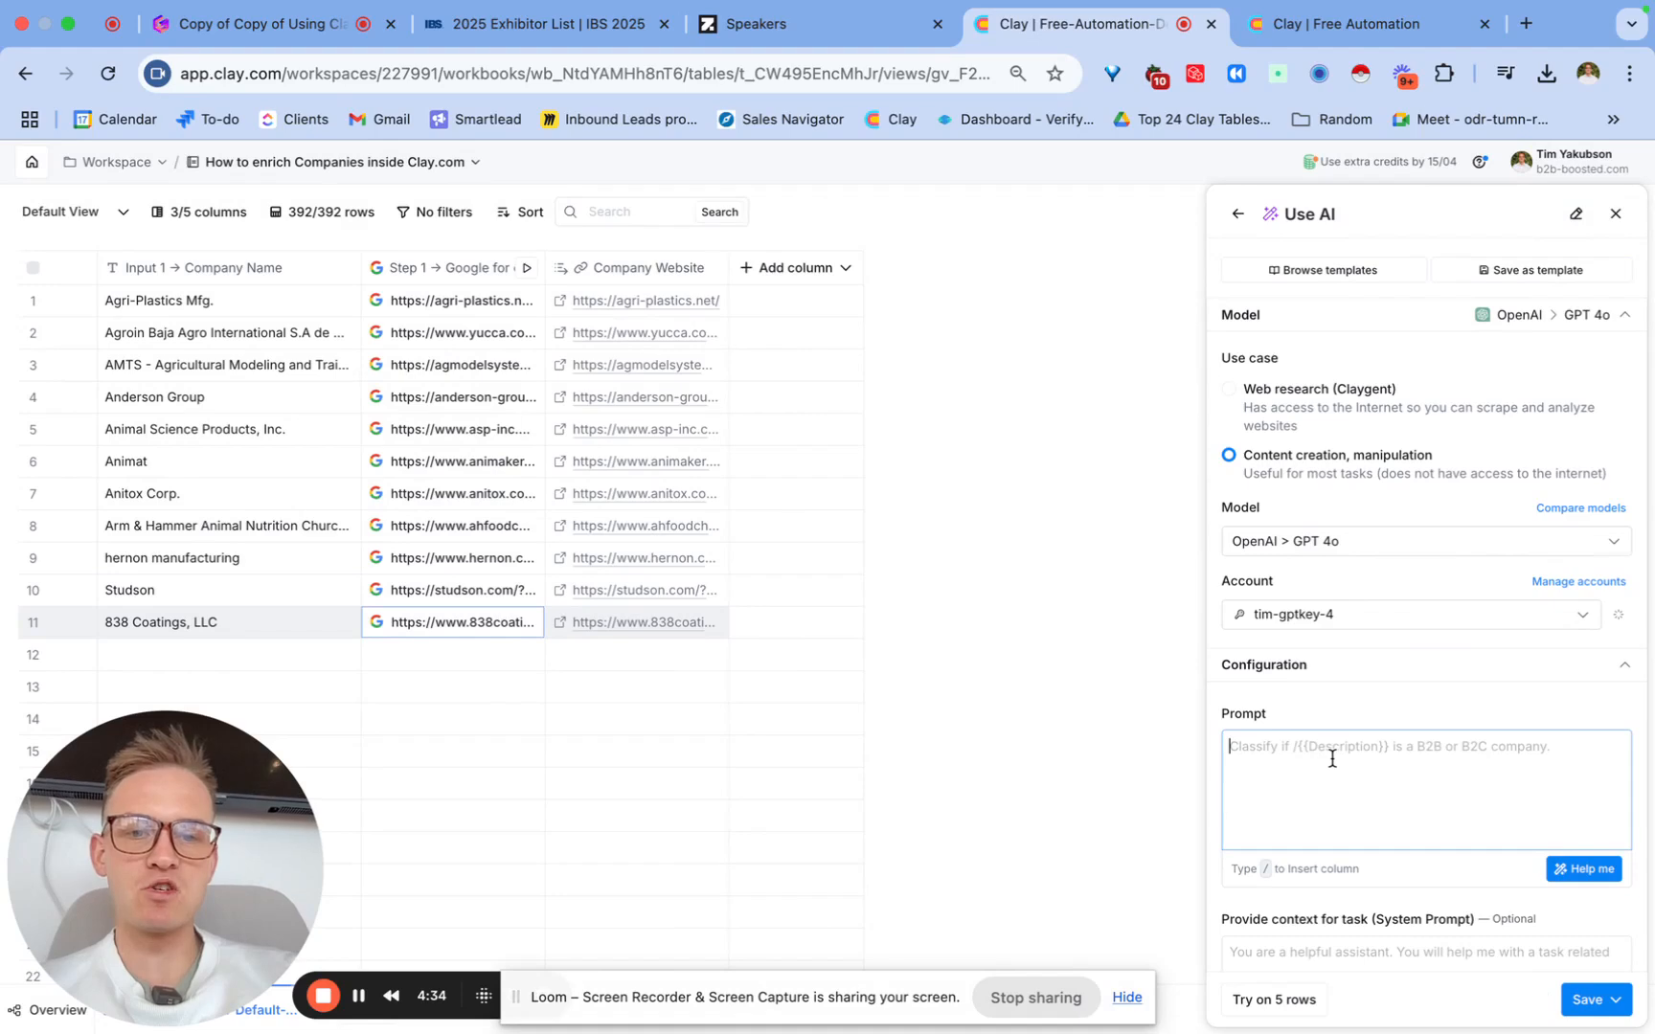
{"action": "key", "text": "super+v"}
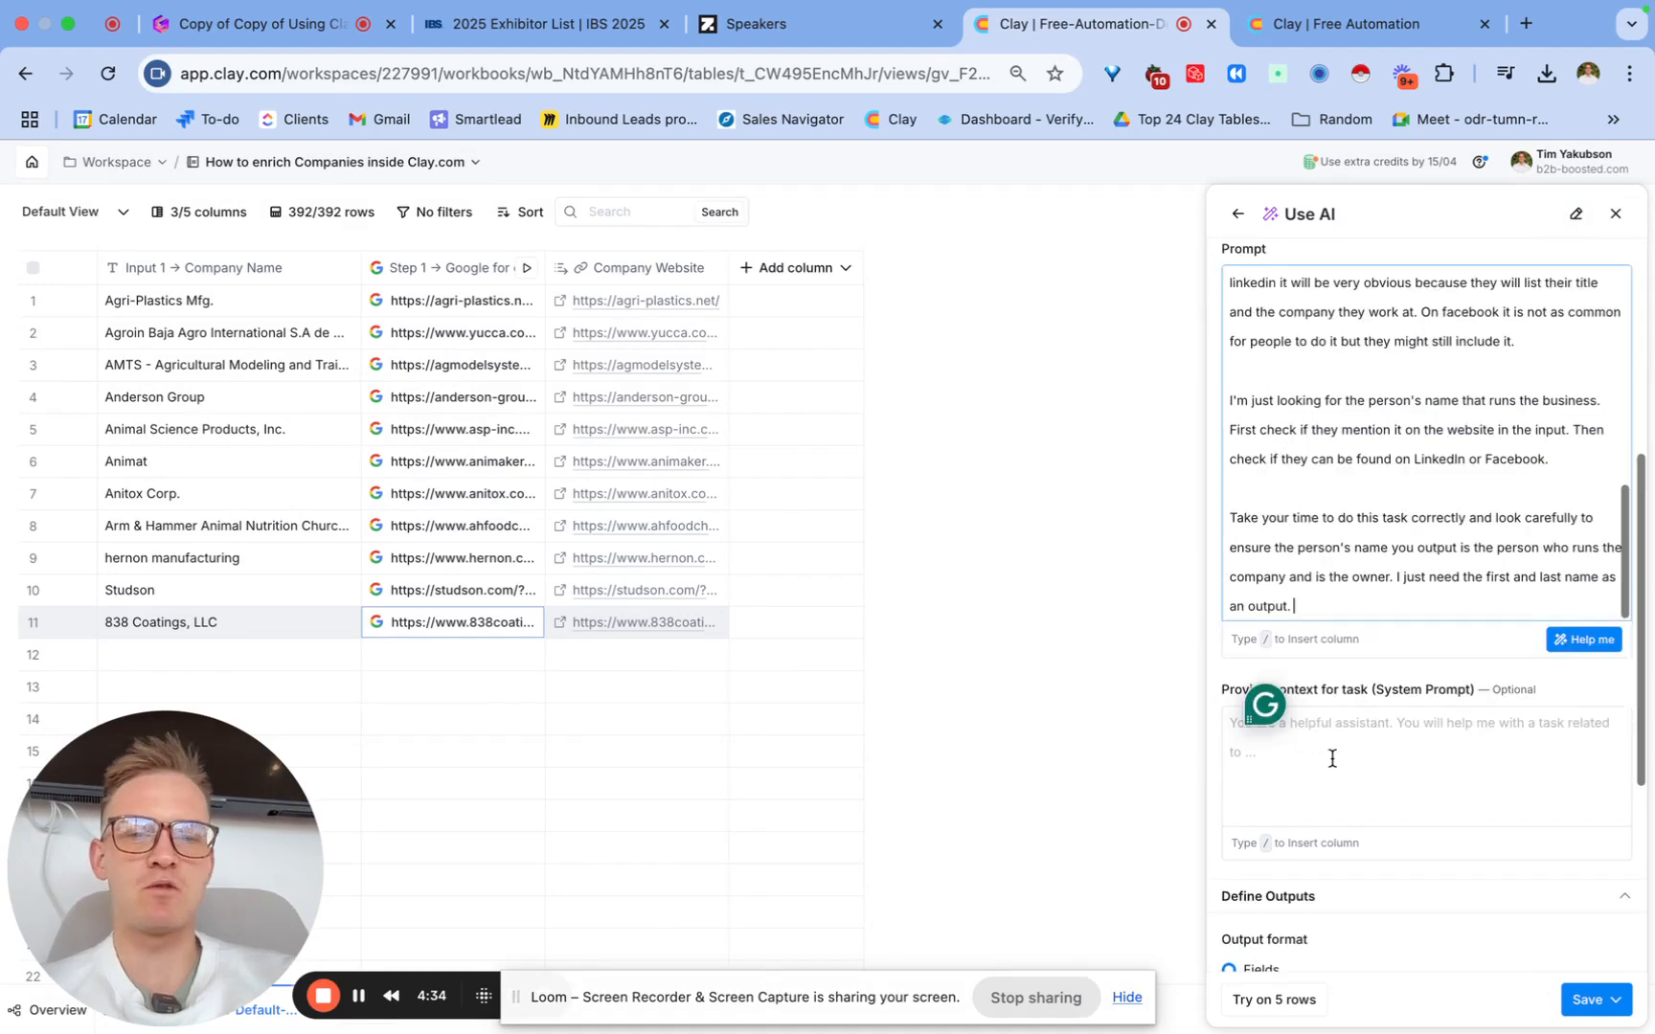
Step: Read through the pasted owner-research prompt, including its company website and company name inputs
{"action": "scroll", "coordinate": [1345, 442], "scroll_direction": "up", "scroll_amount": 5}
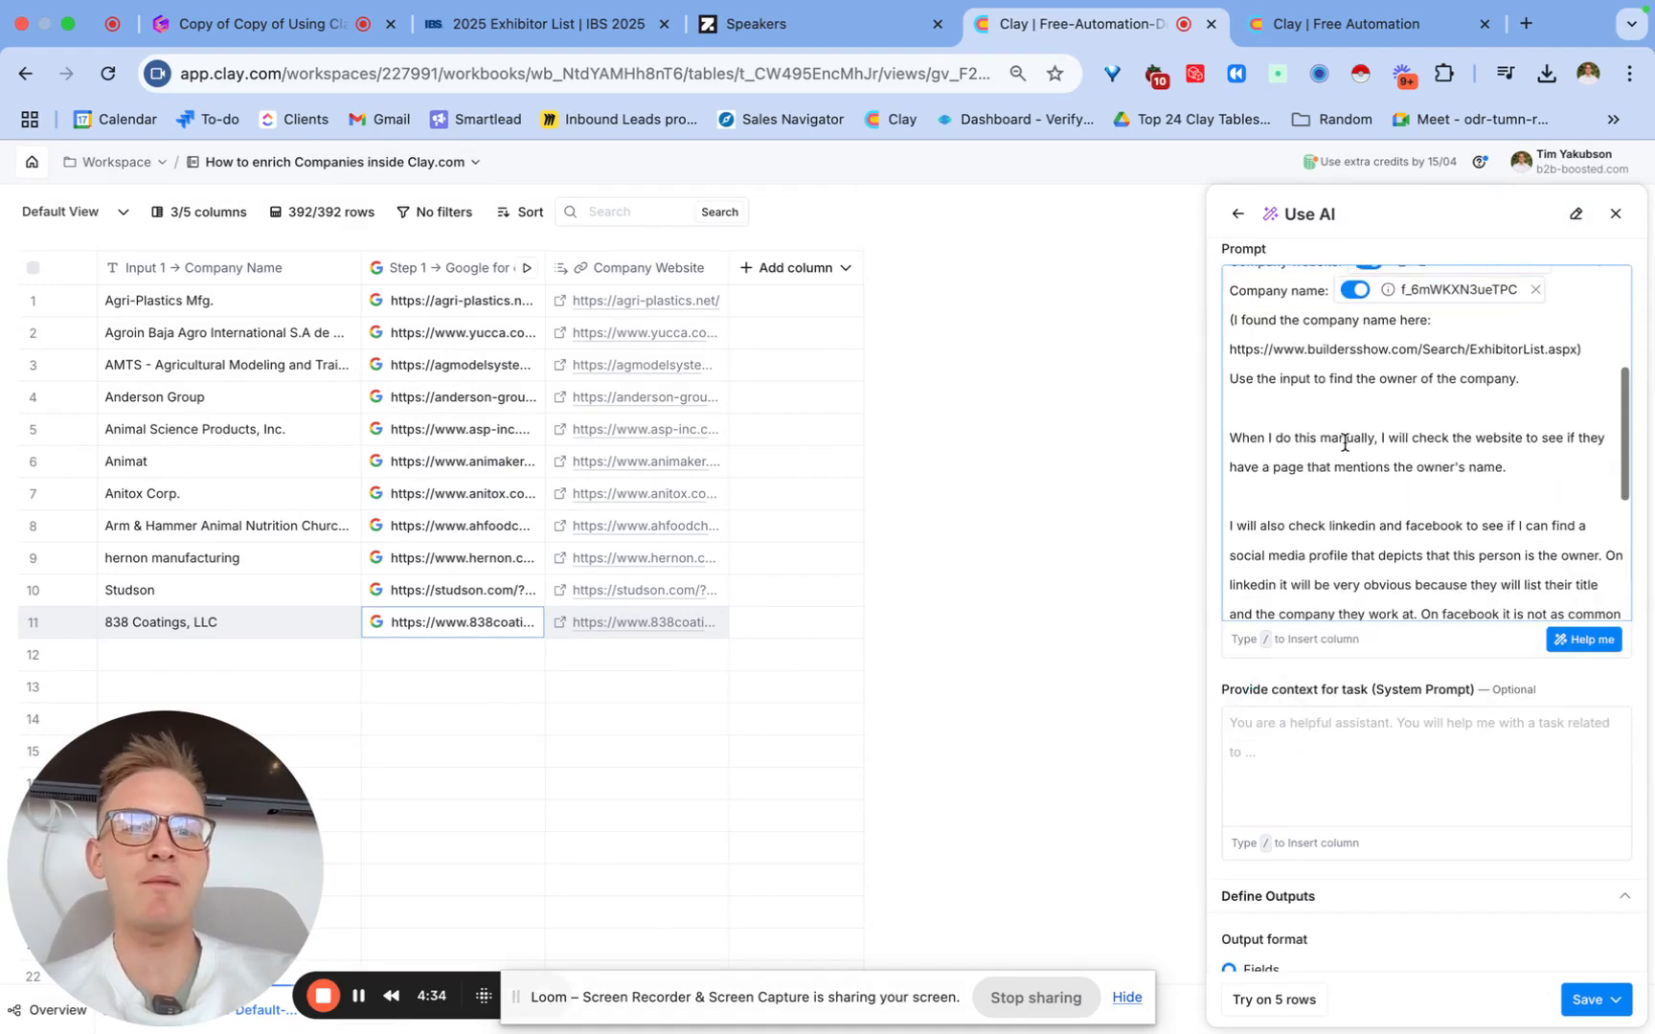
{"action": "scroll", "coordinate": [1345, 443], "scroll_direction": "up", "scroll_amount": 3}
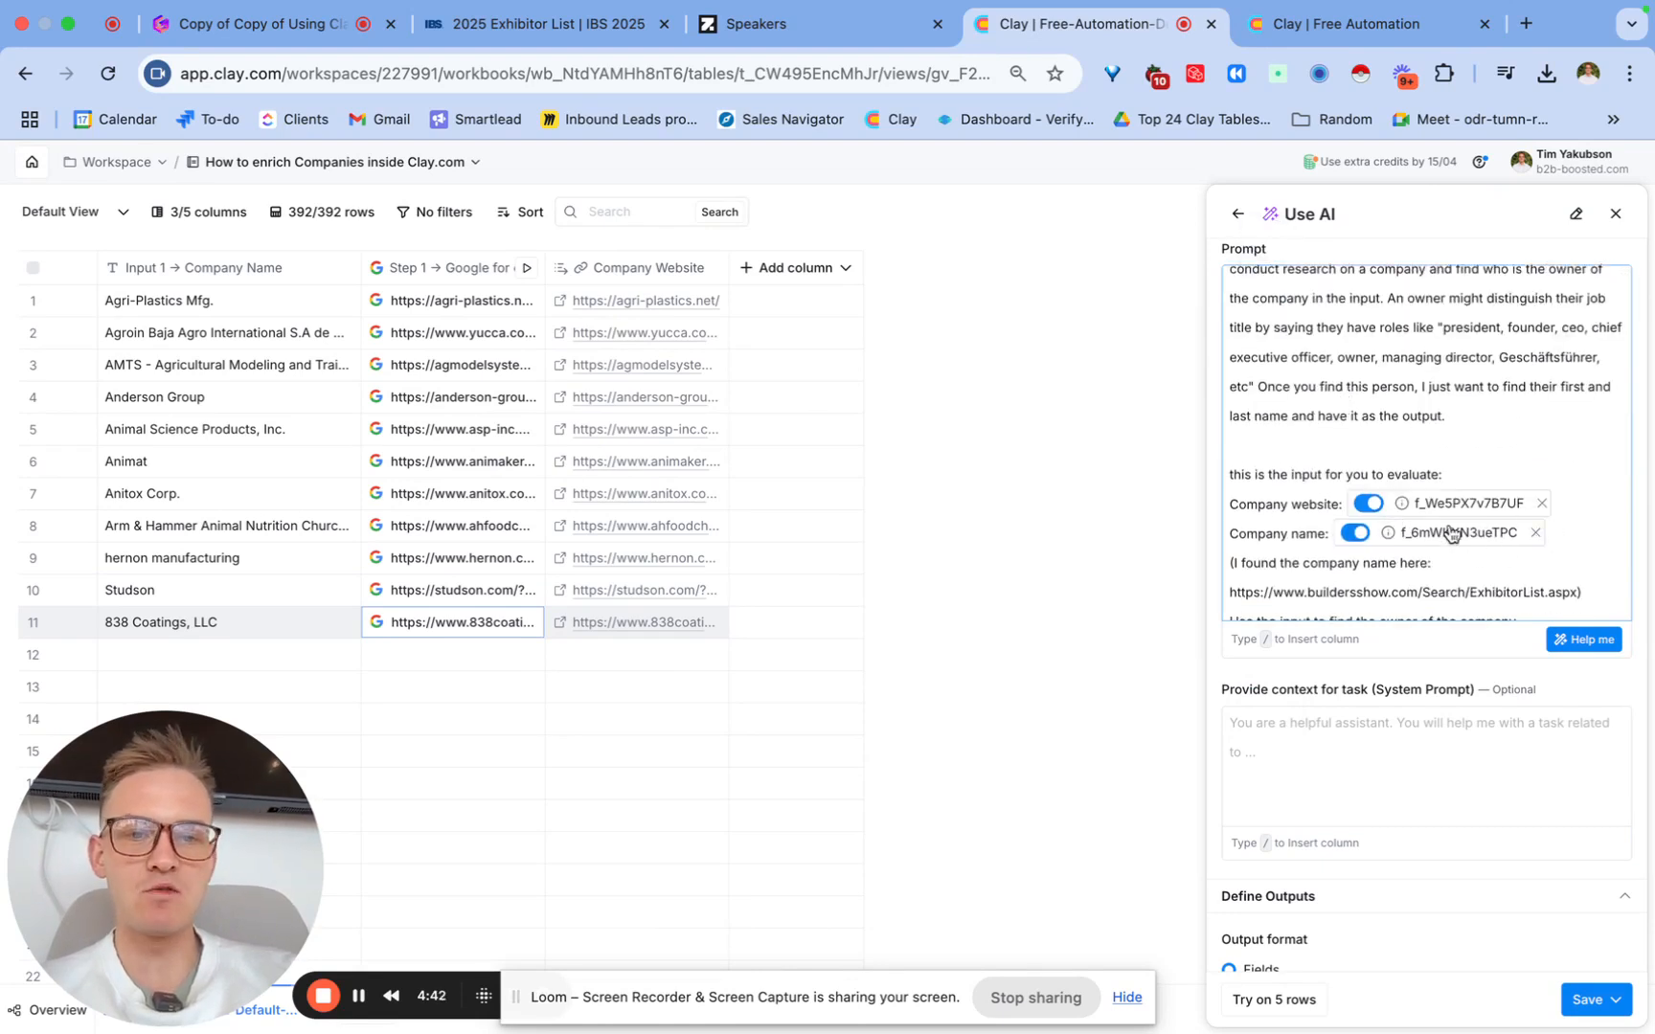
{"action": "scroll", "coordinate": [1532, 527], "scroll_direction": "down", "scroll_amount": 8}
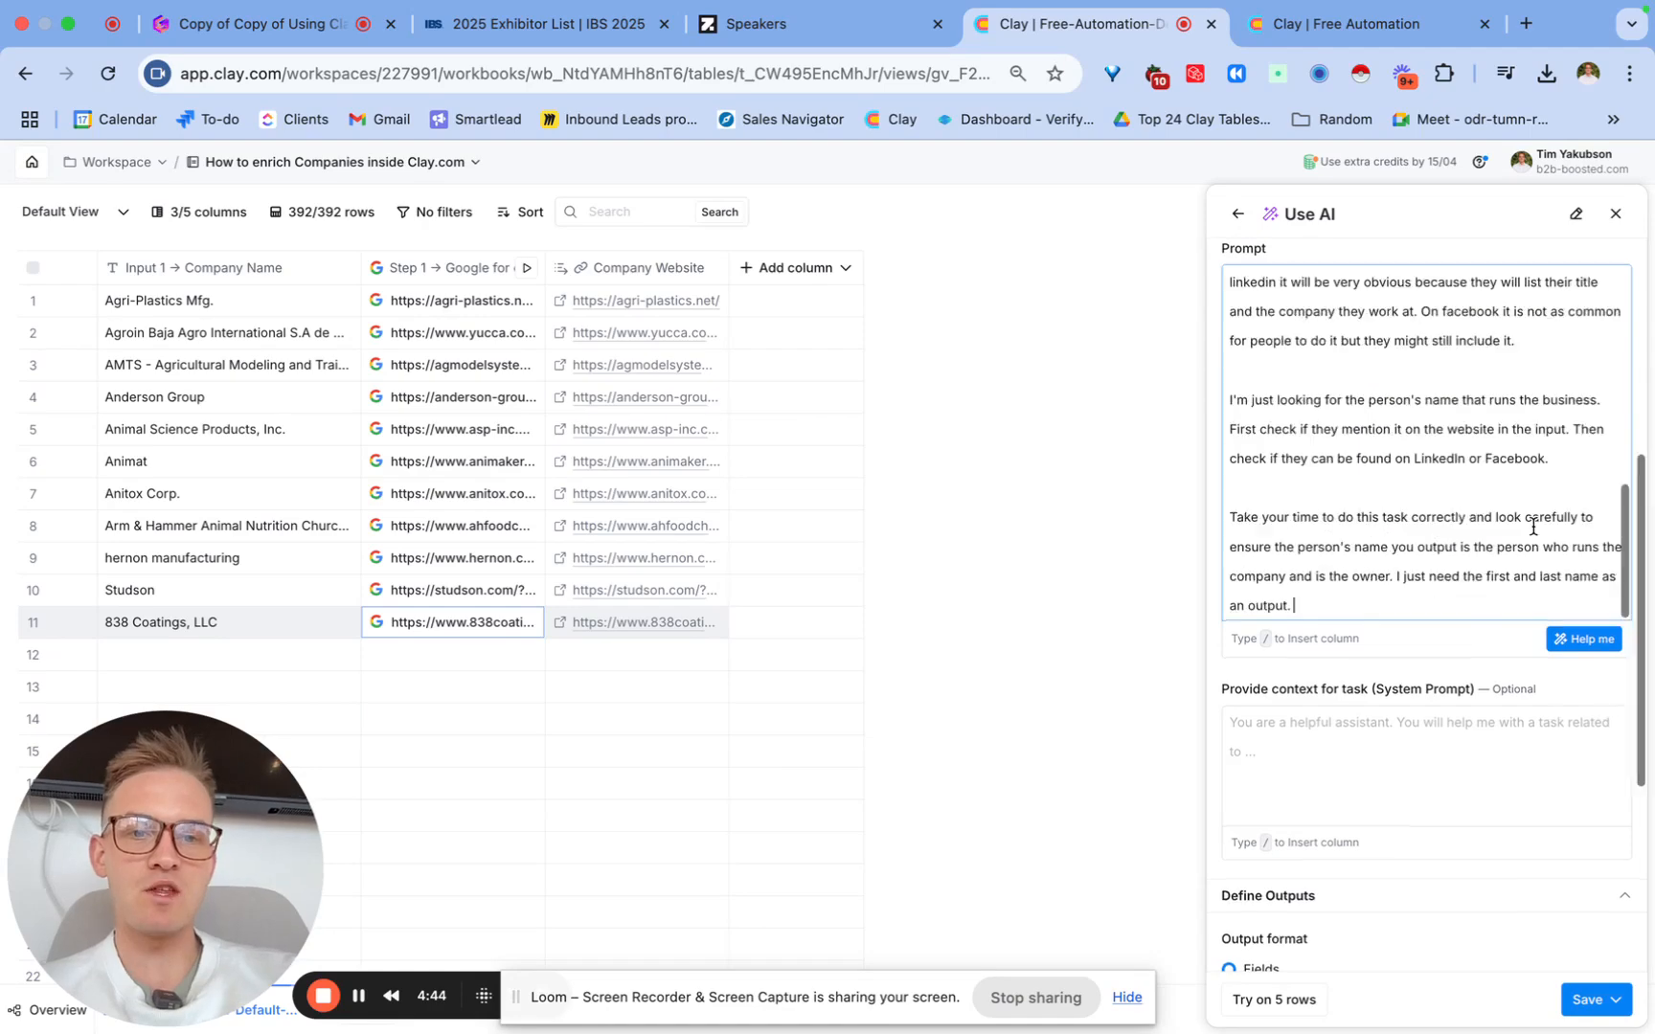
{"action": "scroll", "coordinate": [1528, 532], "scroll_direction": "down", "scroll_amount": 3}
{"action": "scroll", "coordinate": [1518, 534], "scroll_direction": "up", "scroll_amount": 2}
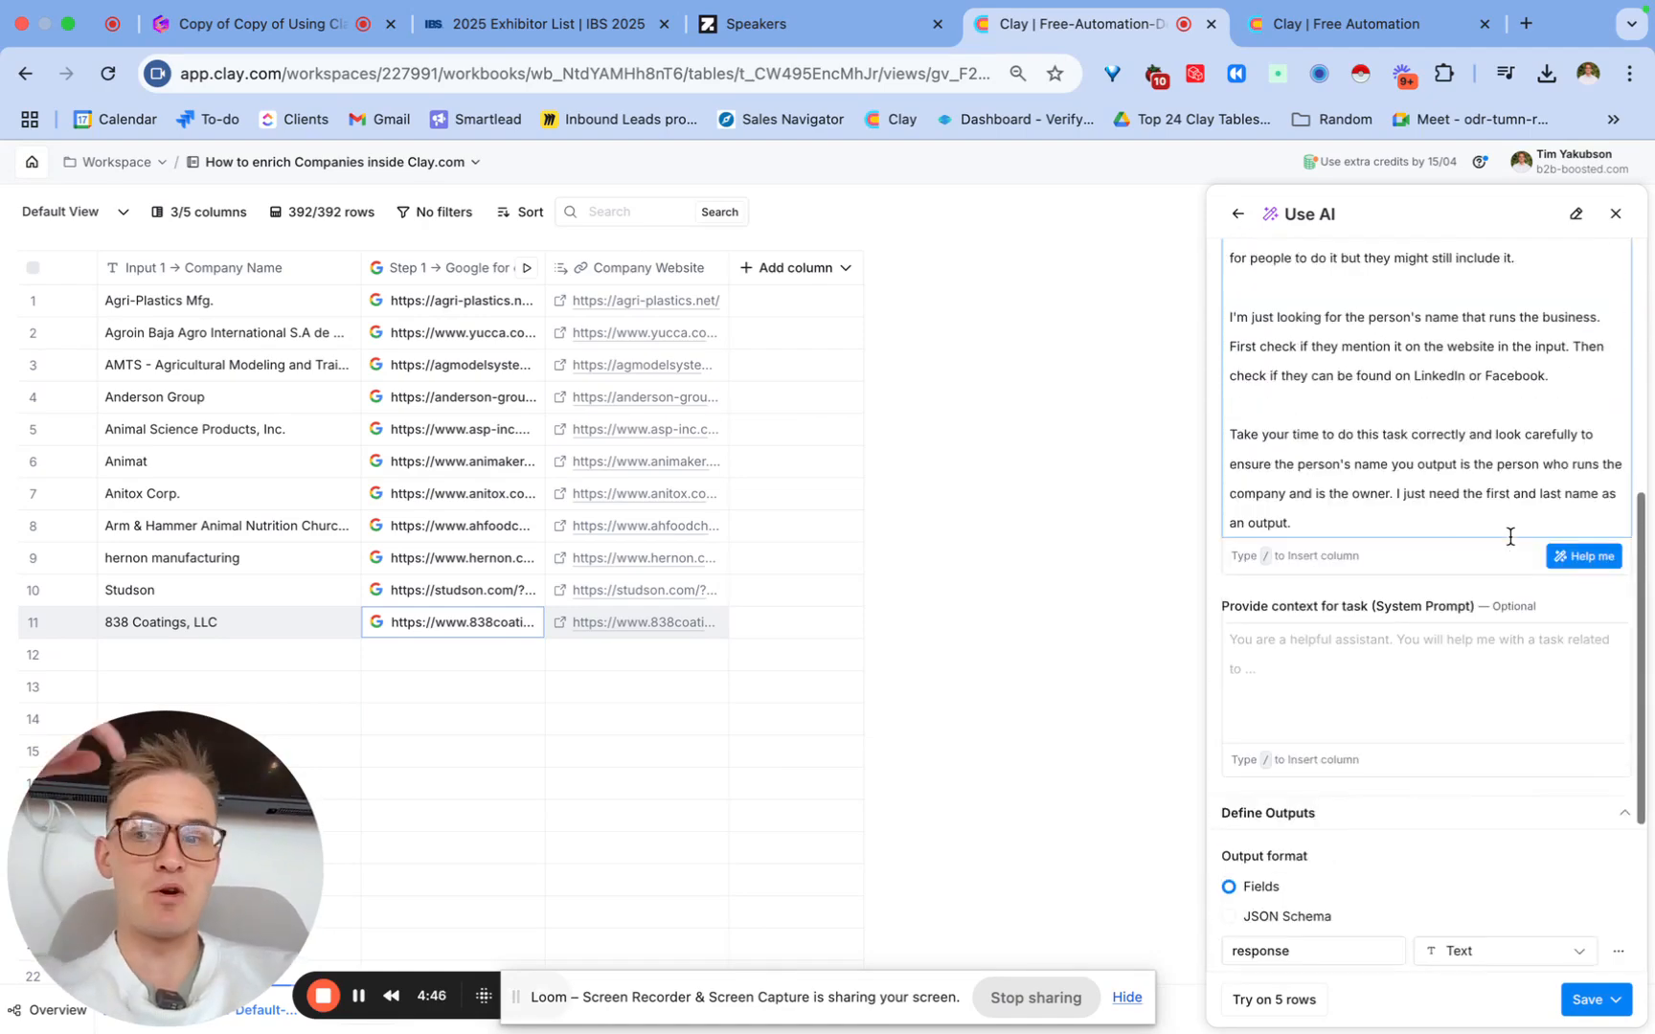
{"action": "scroll", "coordinate": [1511, 541], "scroll_direction": "up", "scroll_amount": 10}
{"action": "scroll", "coordinate": [1509, 536], "scroll_direction": "down", "scroll_amount": 10}
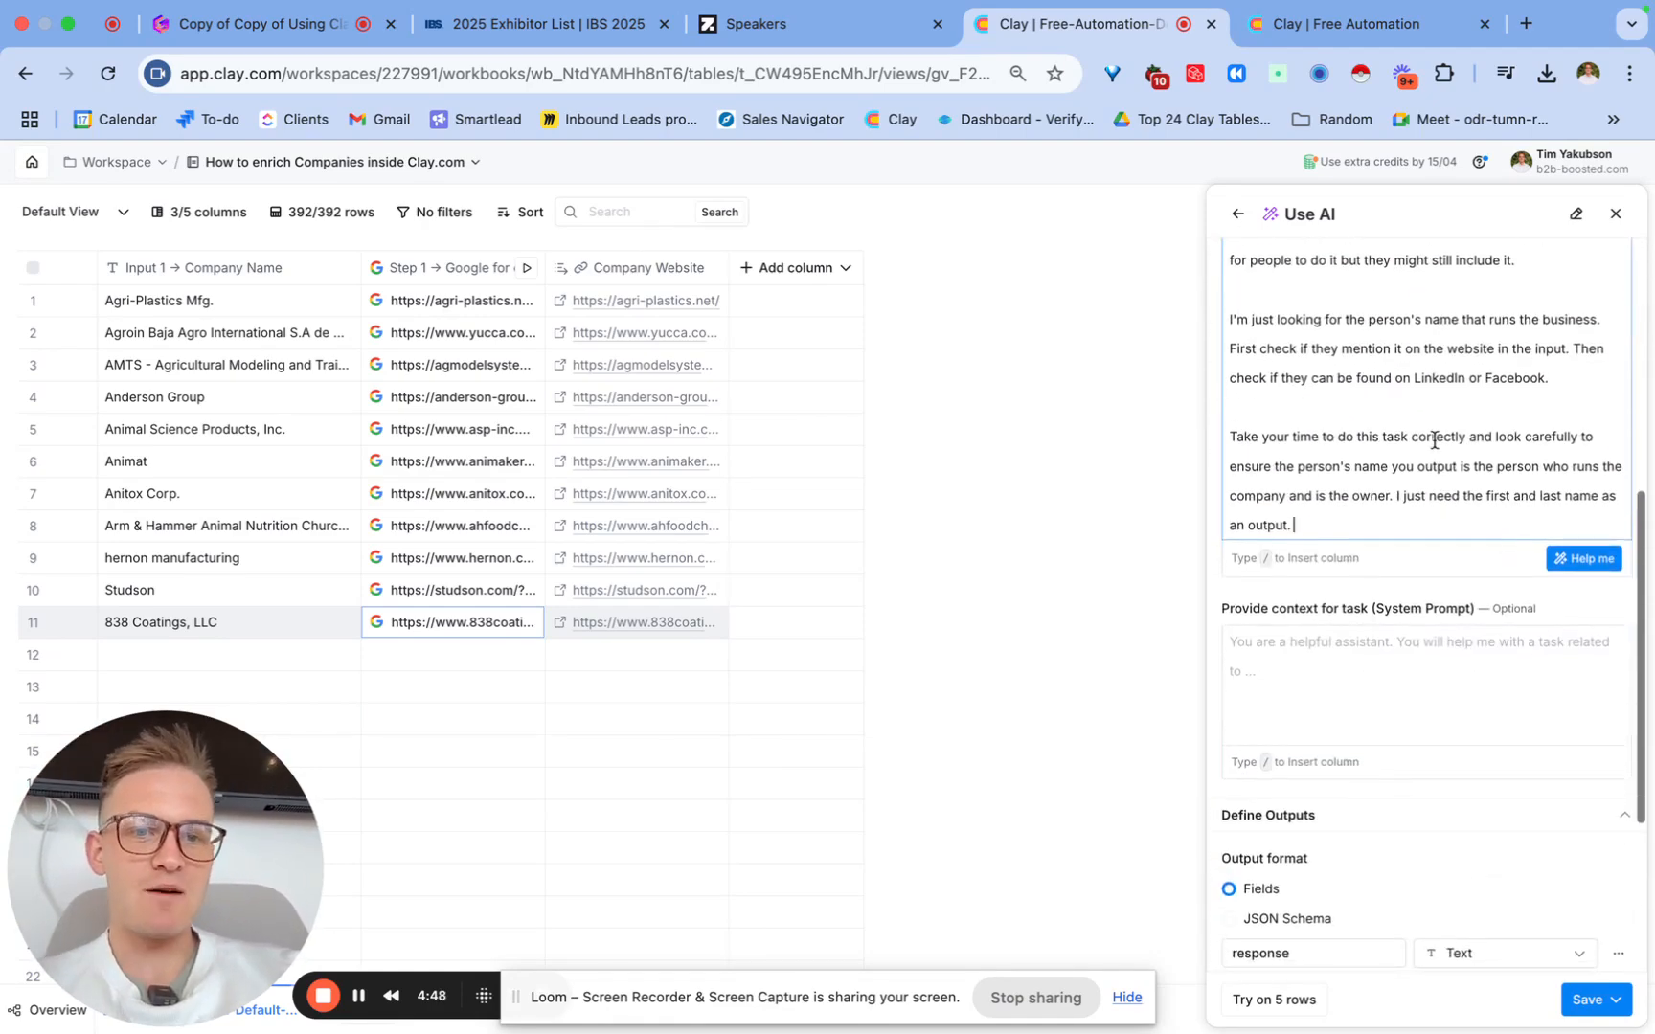
Step: Replace the prompt's unresolved company name and website references with the "Input 1 → Company Name" and "Company Website URL" columns
{"action": "scroll", "coordinate": [1433, 439], "scroll_direction": "up", "scroll_amount": 8}
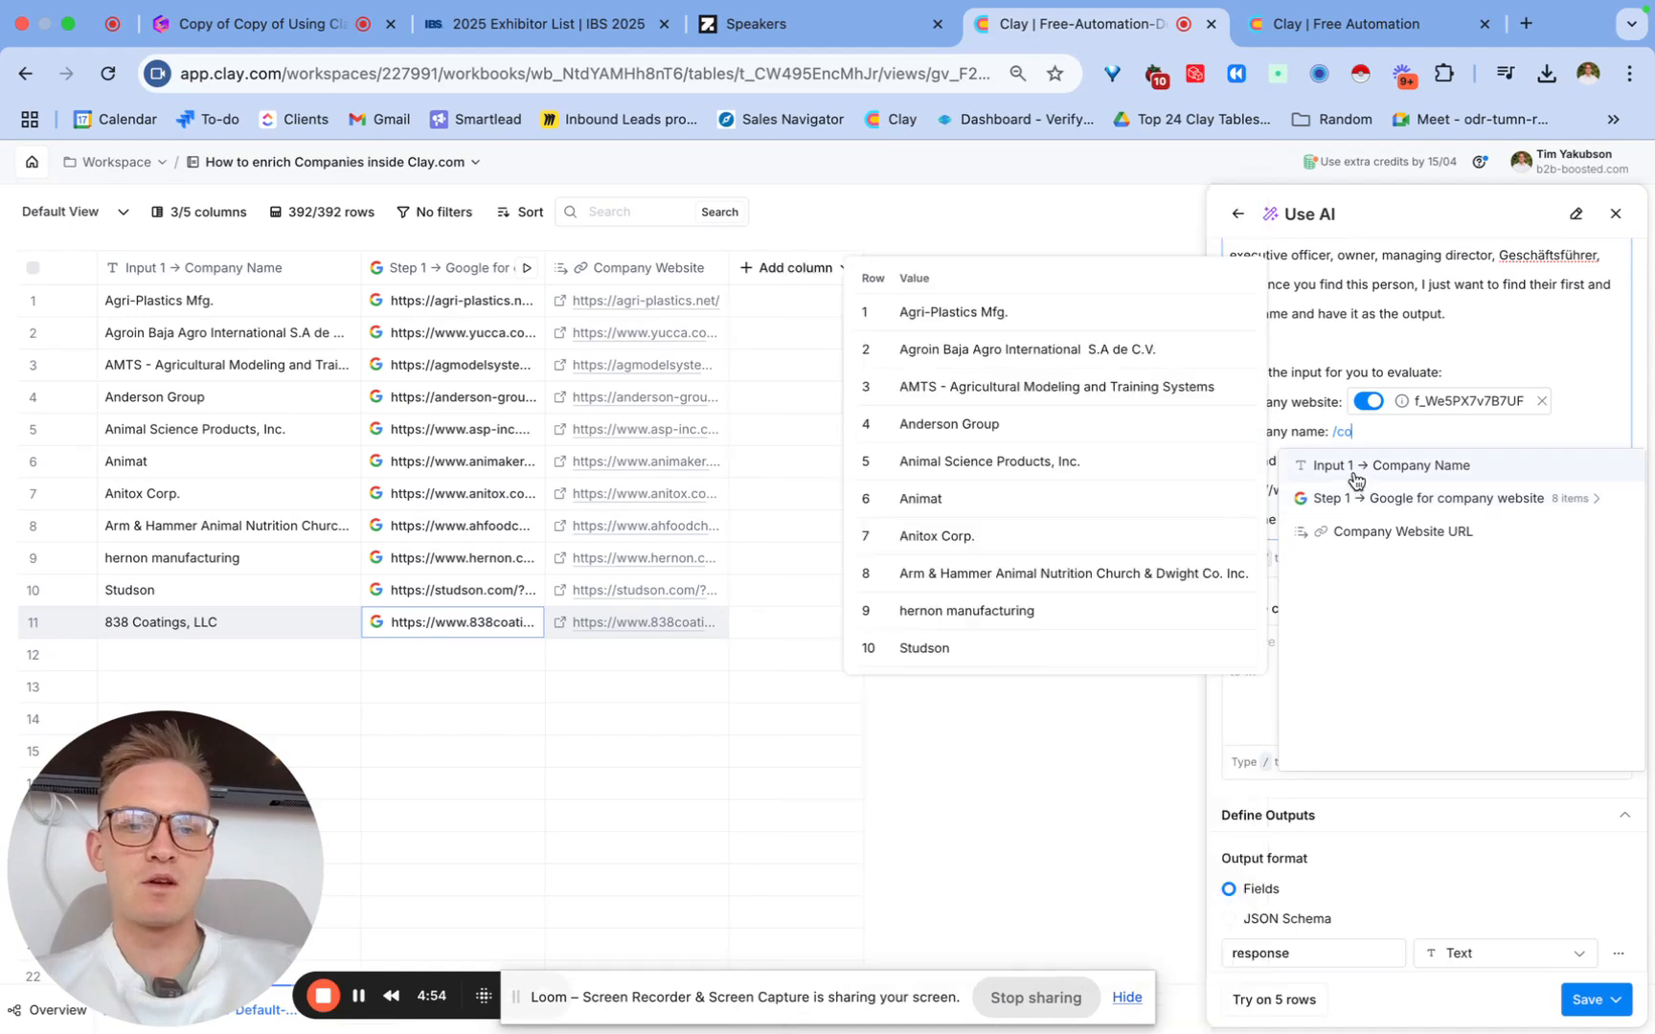
{"action": "left_click", "coordinate": [1353, 464]}
{"action": "left_click", "coordinate": [1541, 400]}
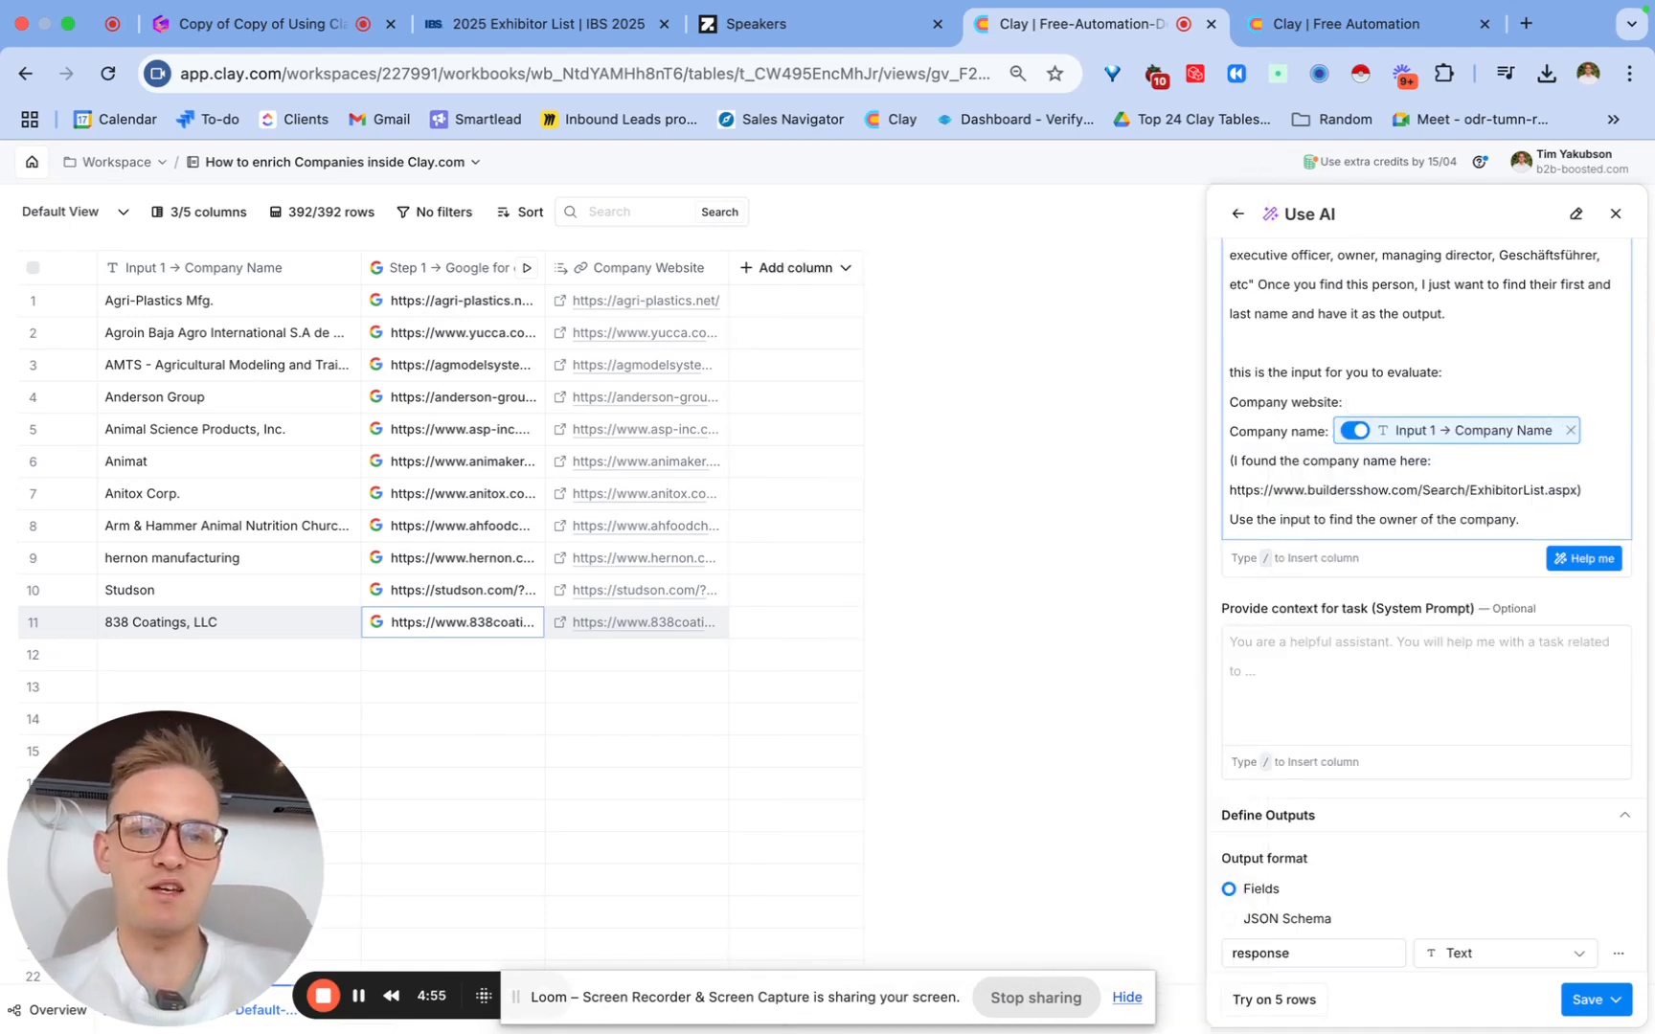
{"action": "left_click", "coordinate": [1451, 399]}
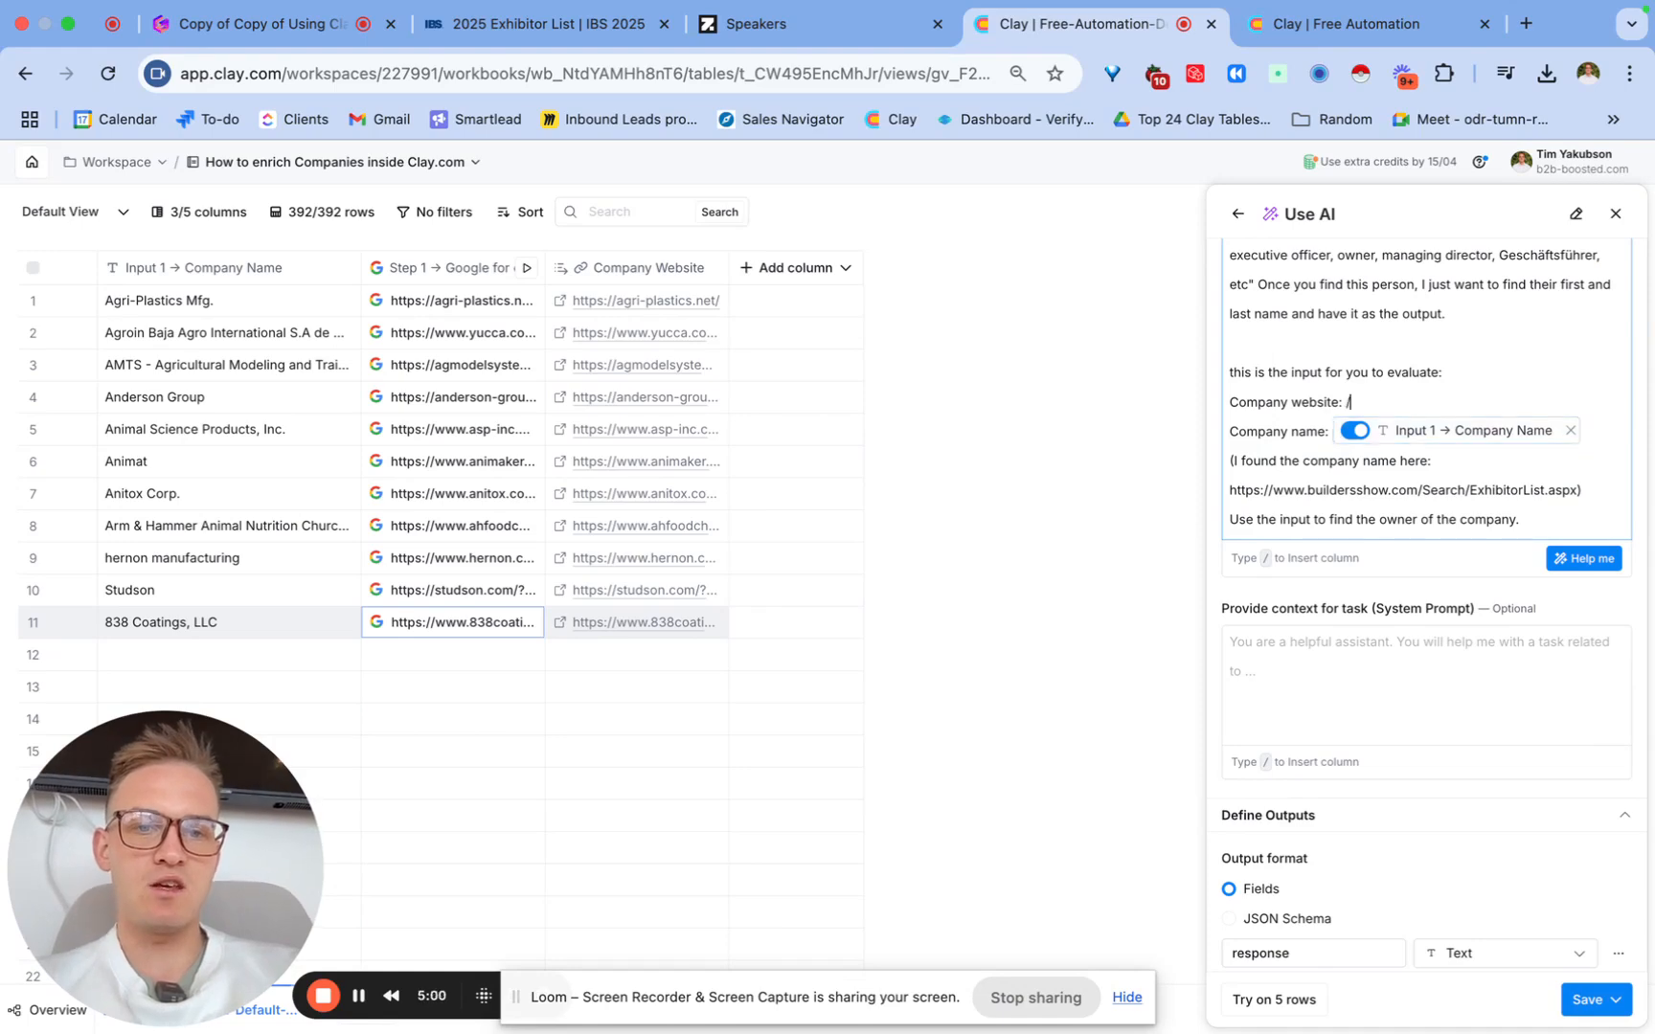
{"action": "type", "text": "/"}
{"action": "left_click", "coordinate": [1404, 470]}
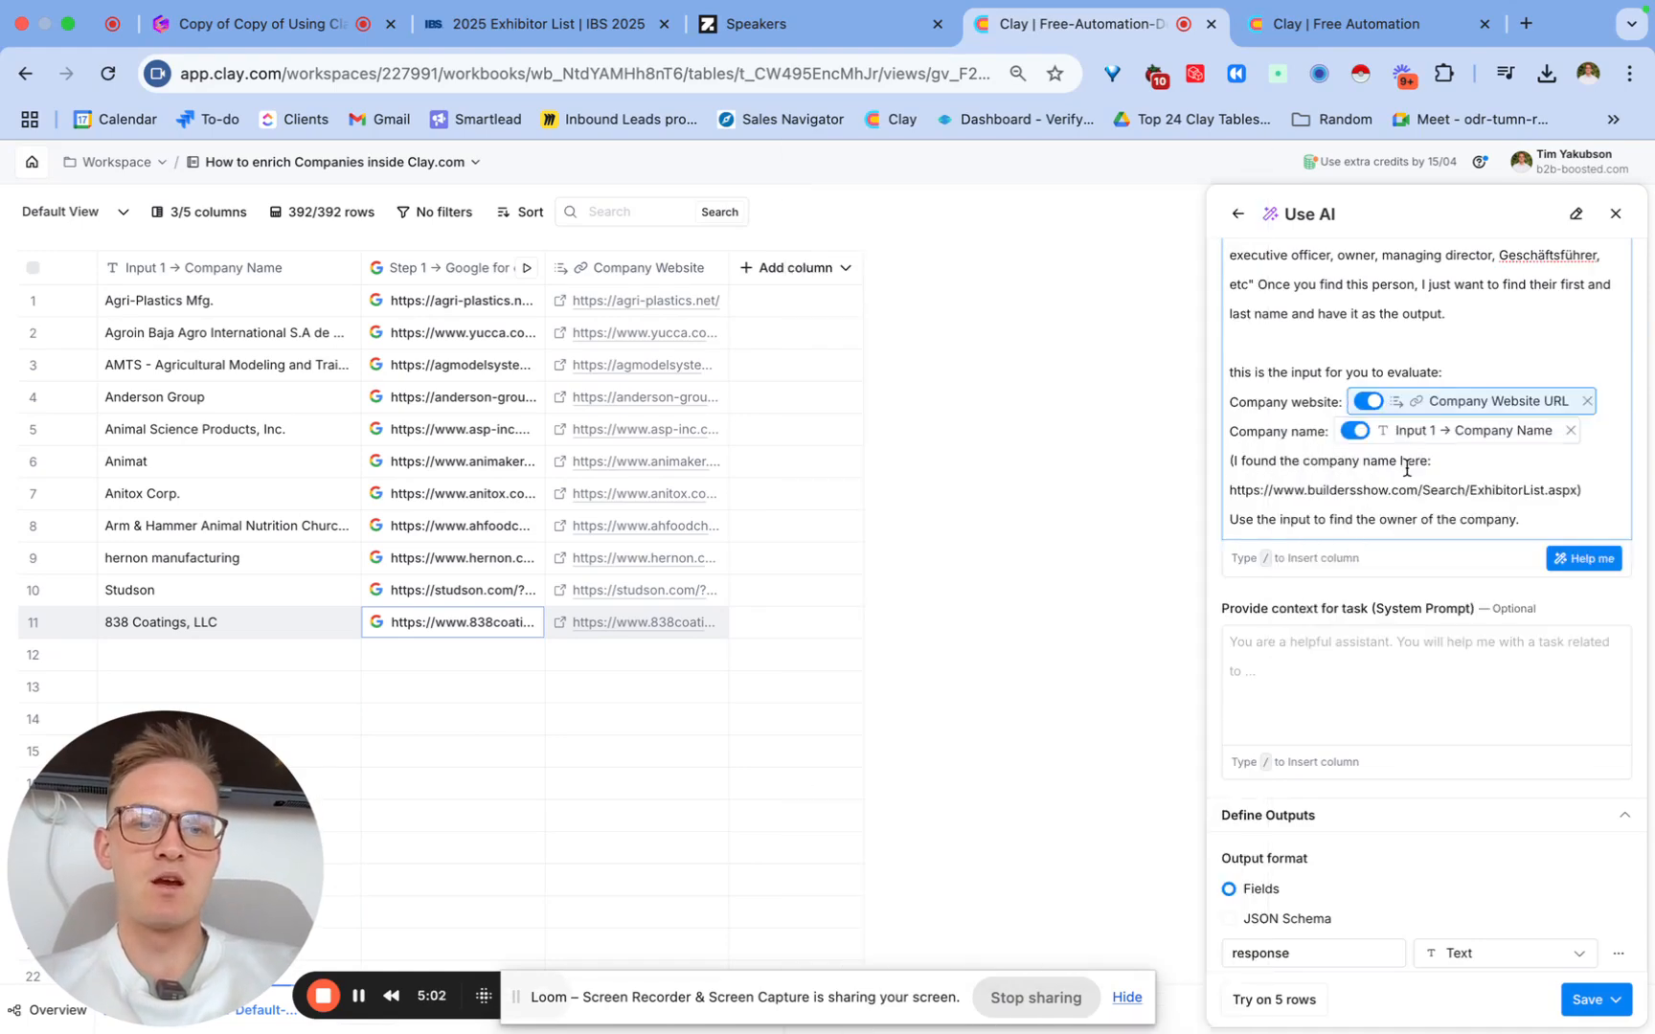
{"action": "scroll", "coordinate": [1418, 507], "scroll_direction": "up", "scroll_amount": 10}
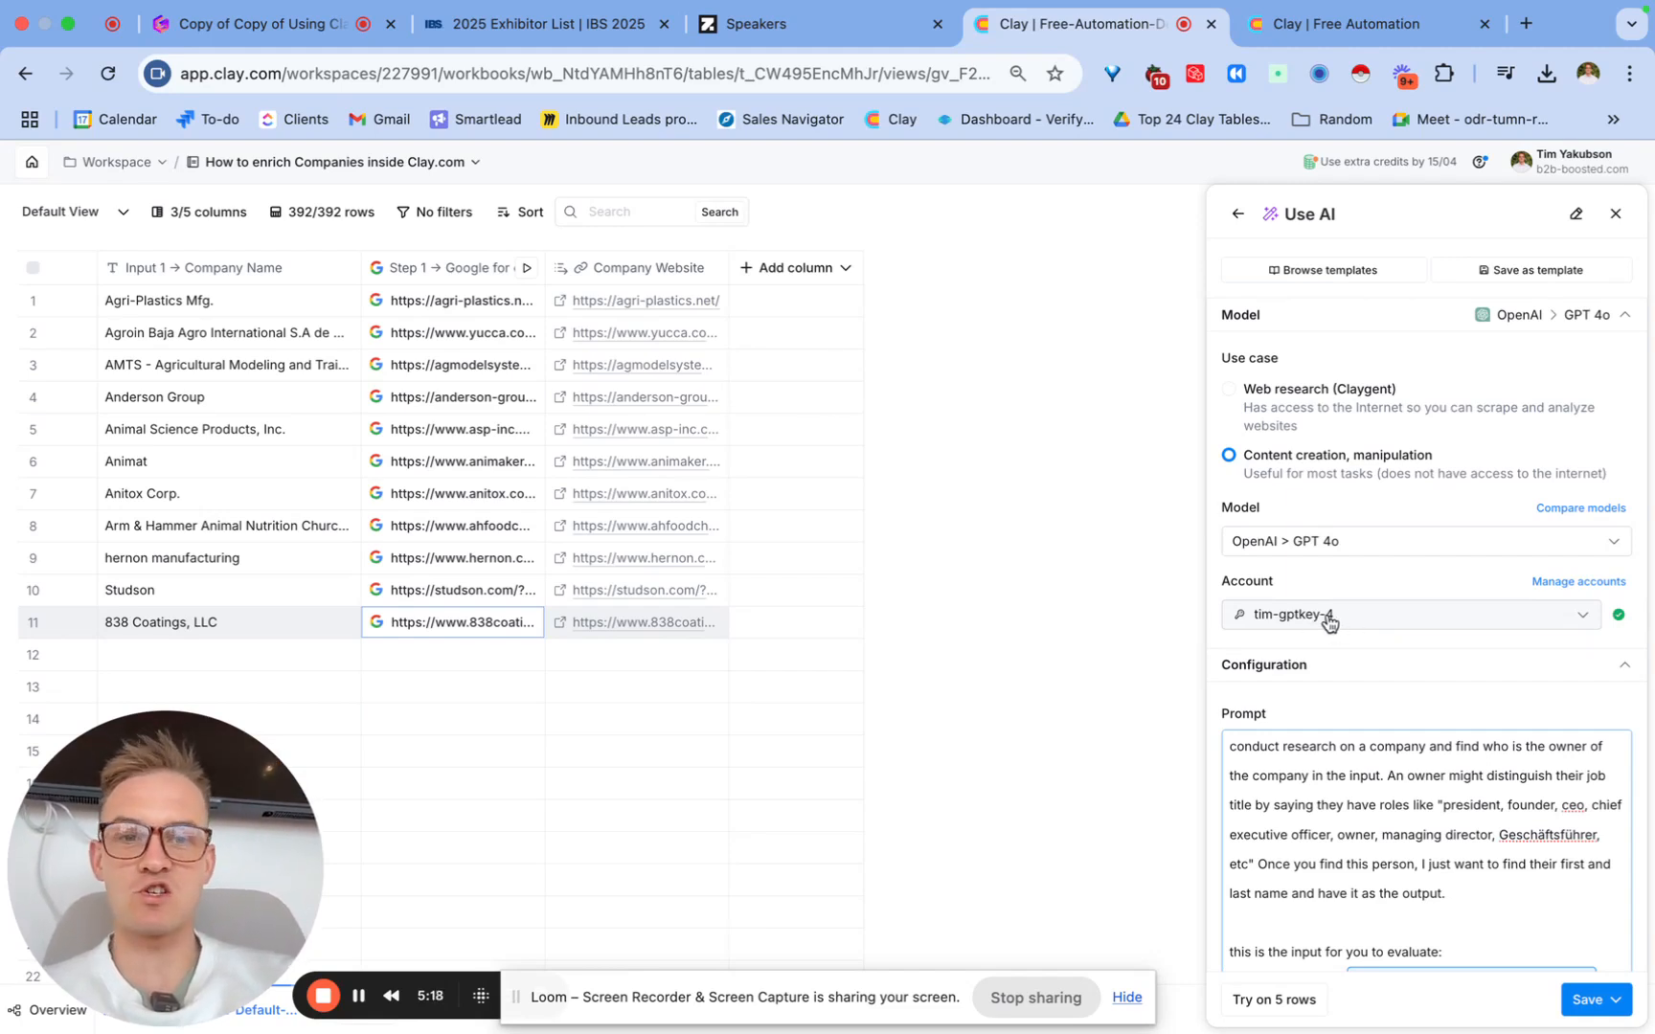
Step: Save the owner enrichment, run it on 10 rows and the 838 Coatings, LLC row, and check its model settings
{"action": "left_click", "coordinate": [1373, 176]}
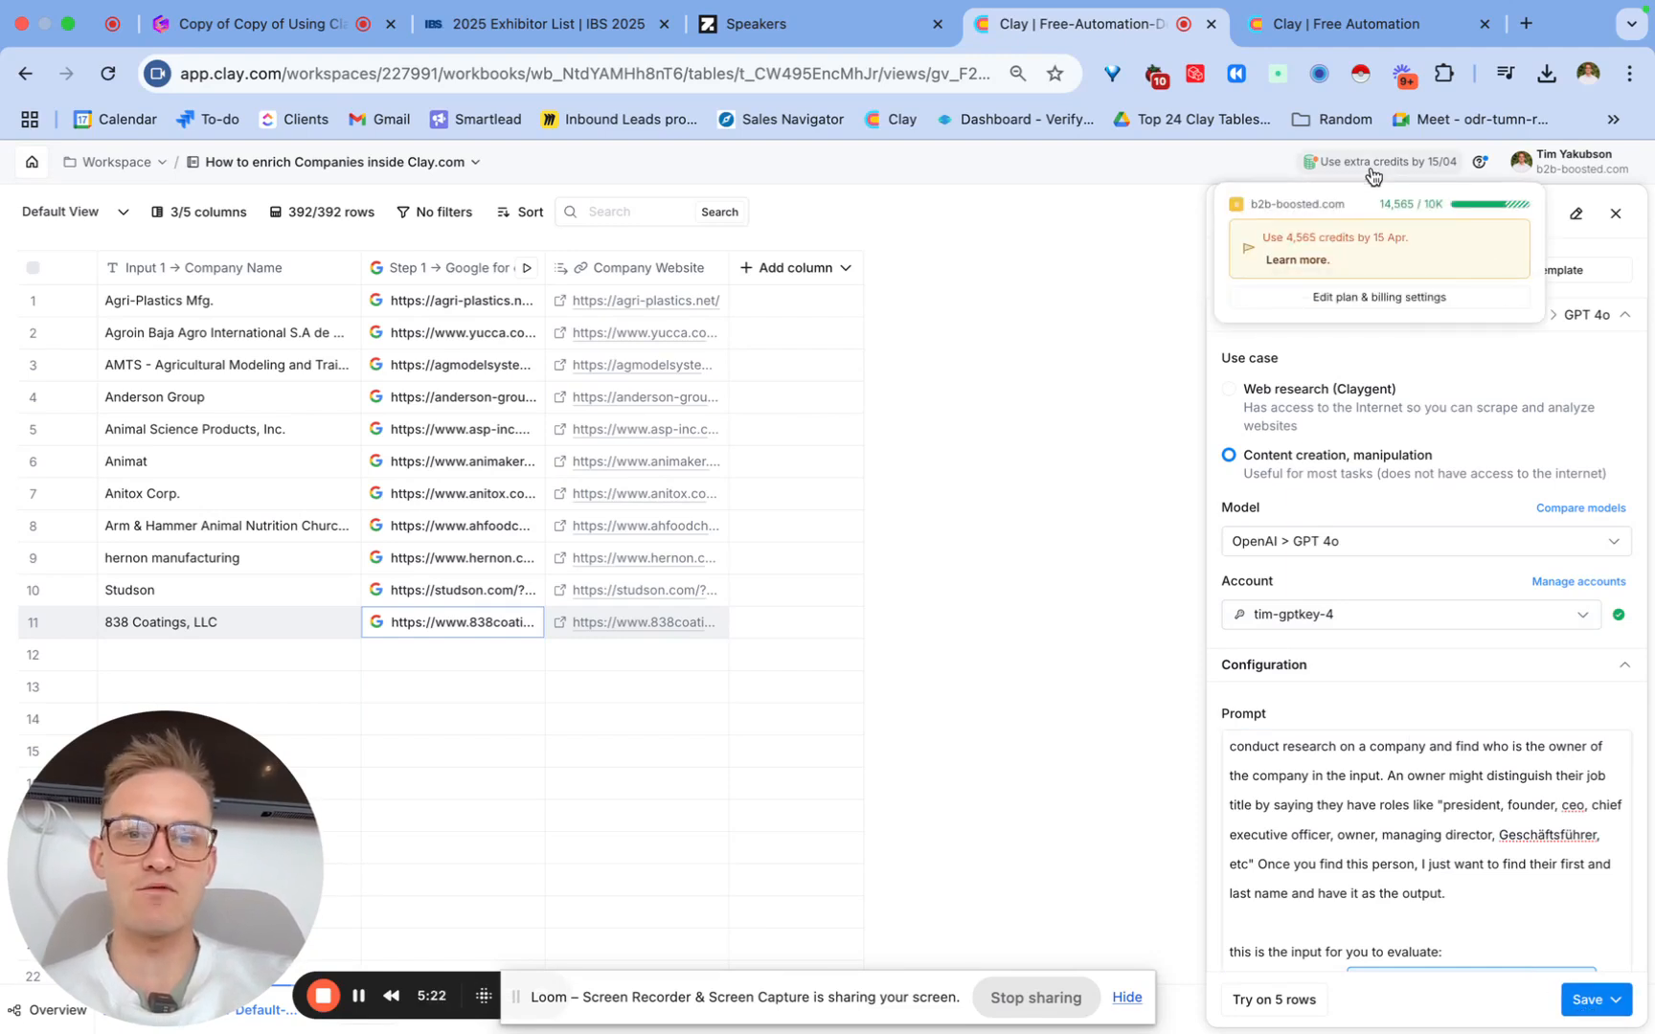
{"action": "left_click", "coordinate": [1417, 171]}
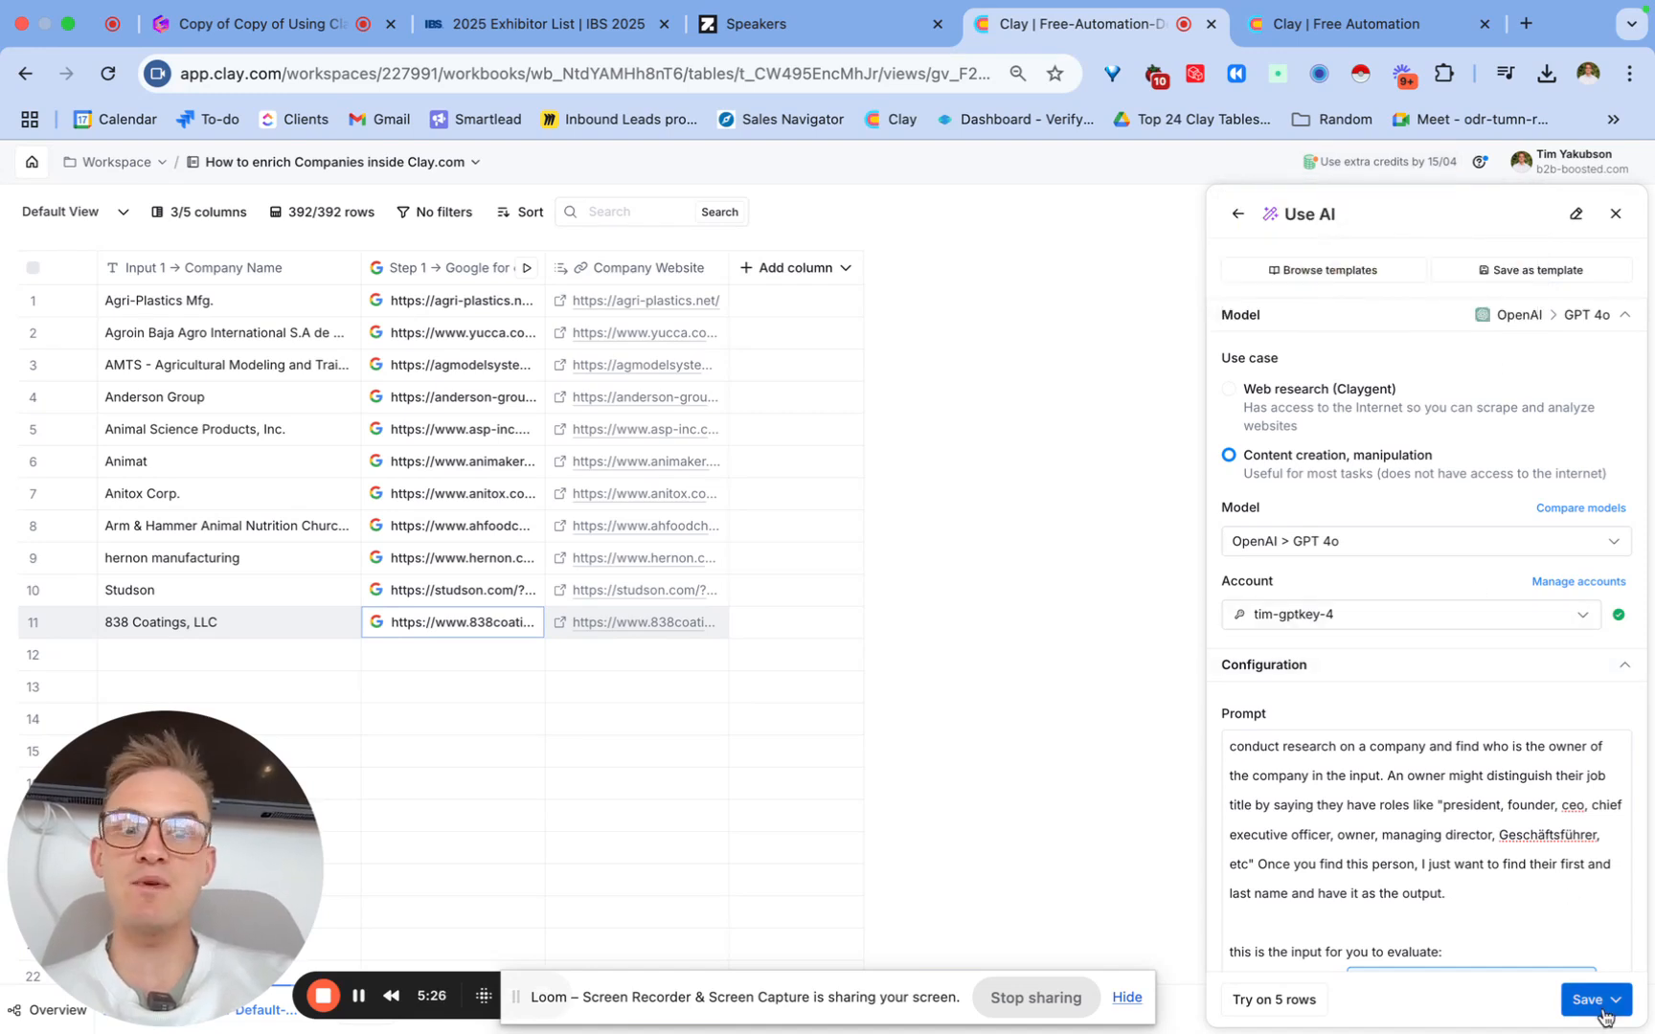
{"action": "left_click", "coordinate": [1598, 1002]}
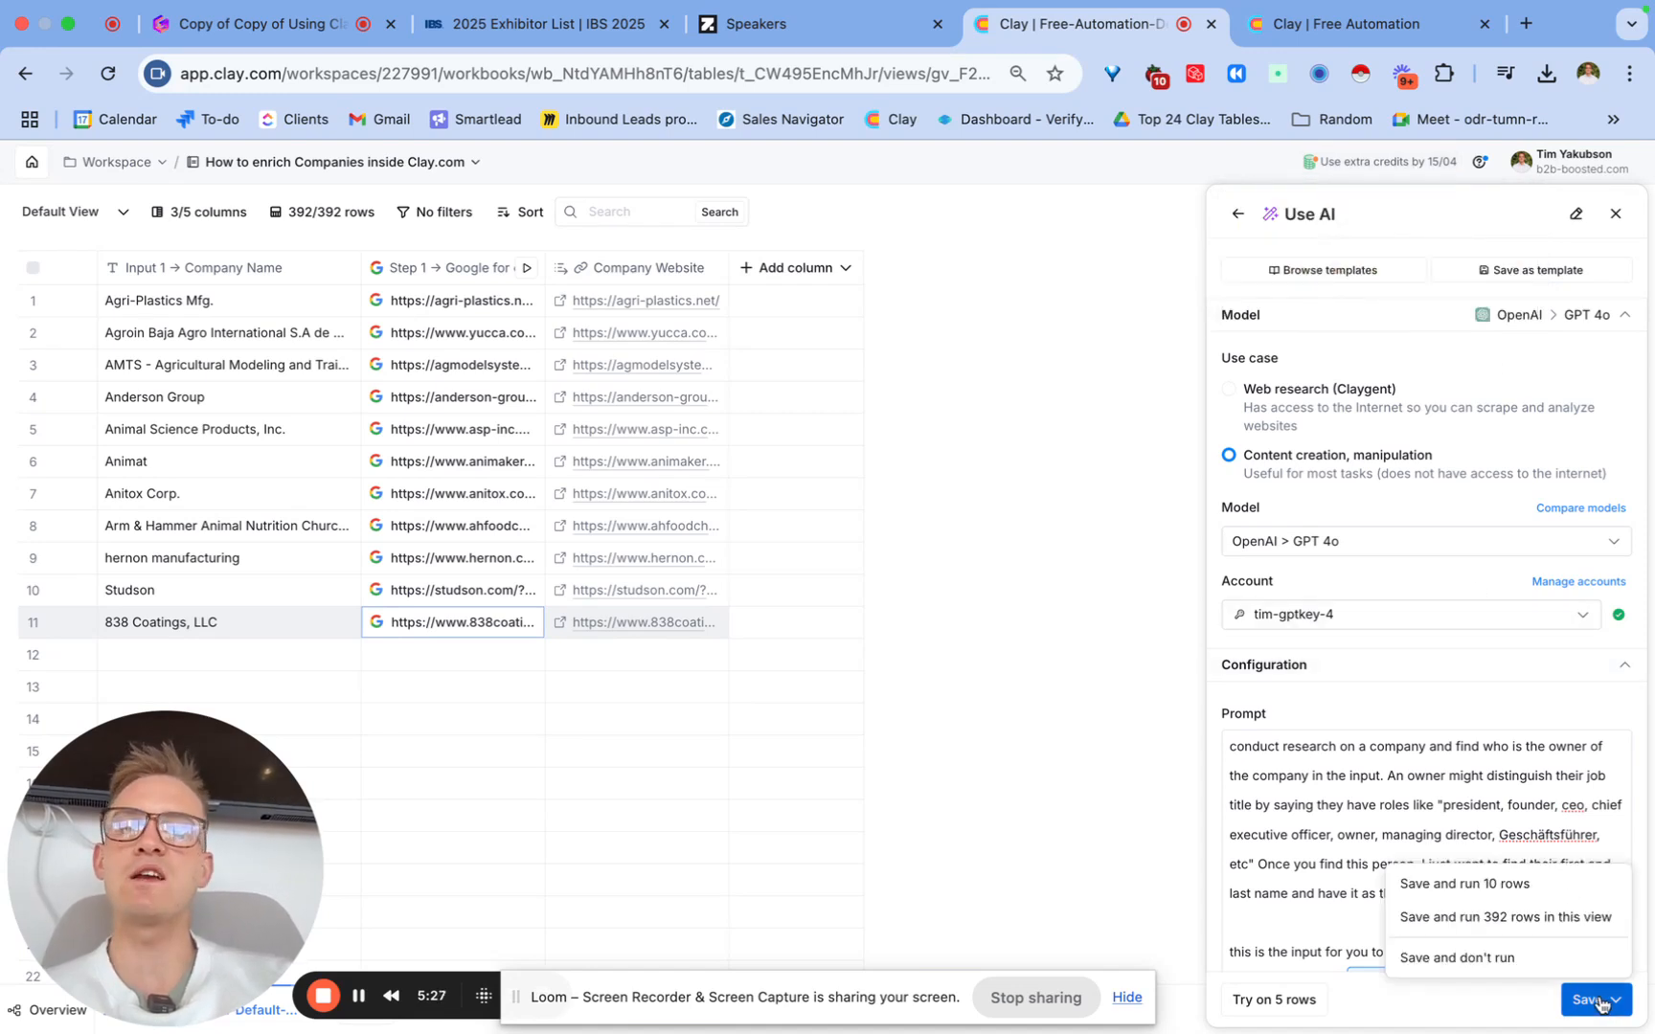
{"action": "left_click", "coordinate": [1510, 897]}
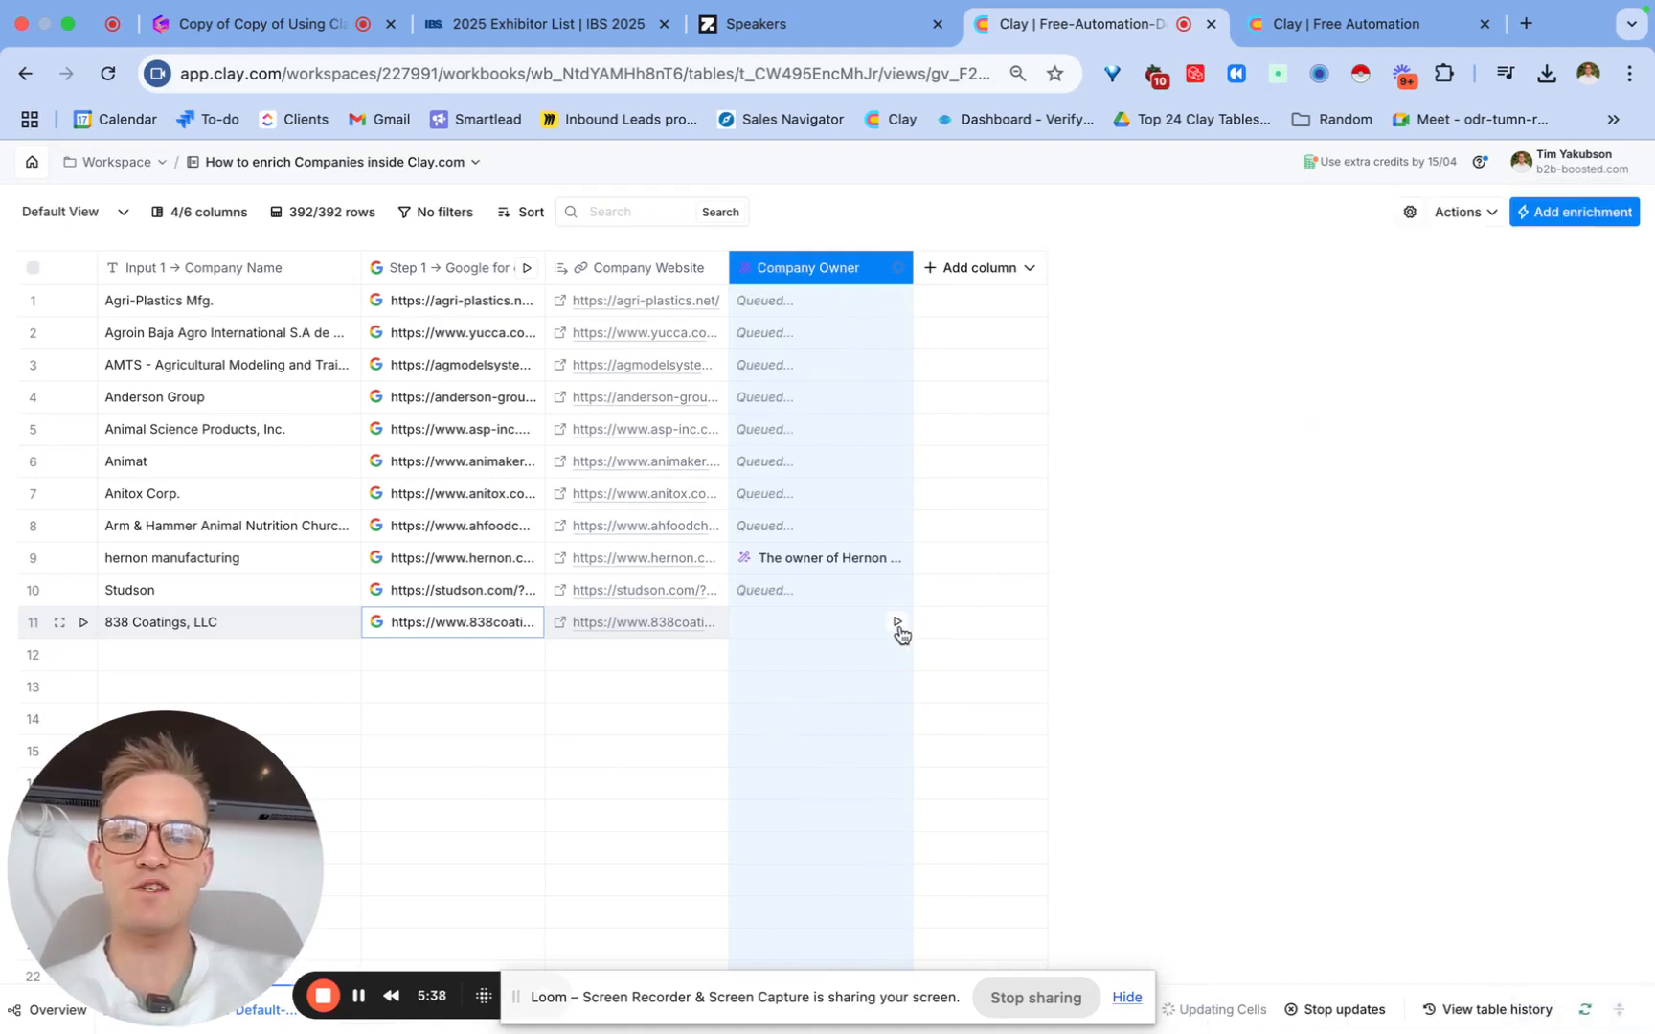
{"action": "left_click", "coordinate": [896, 627]}
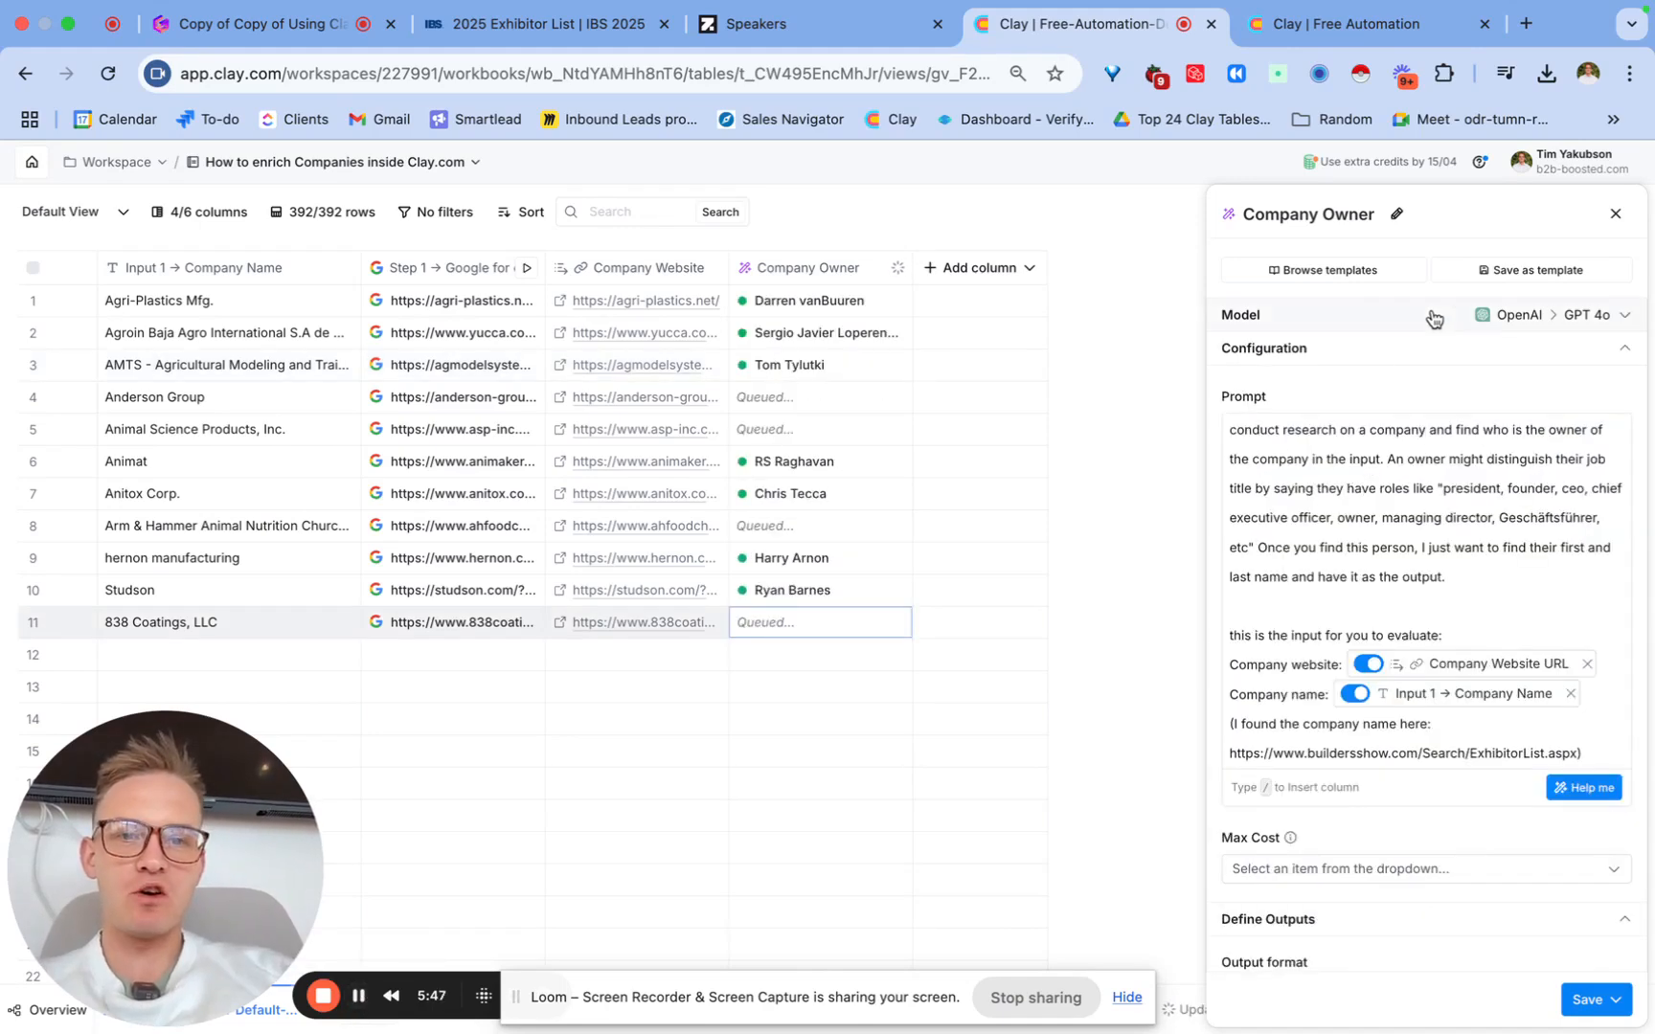
{"action": "left_click", "coordinate": [1434, 318]}
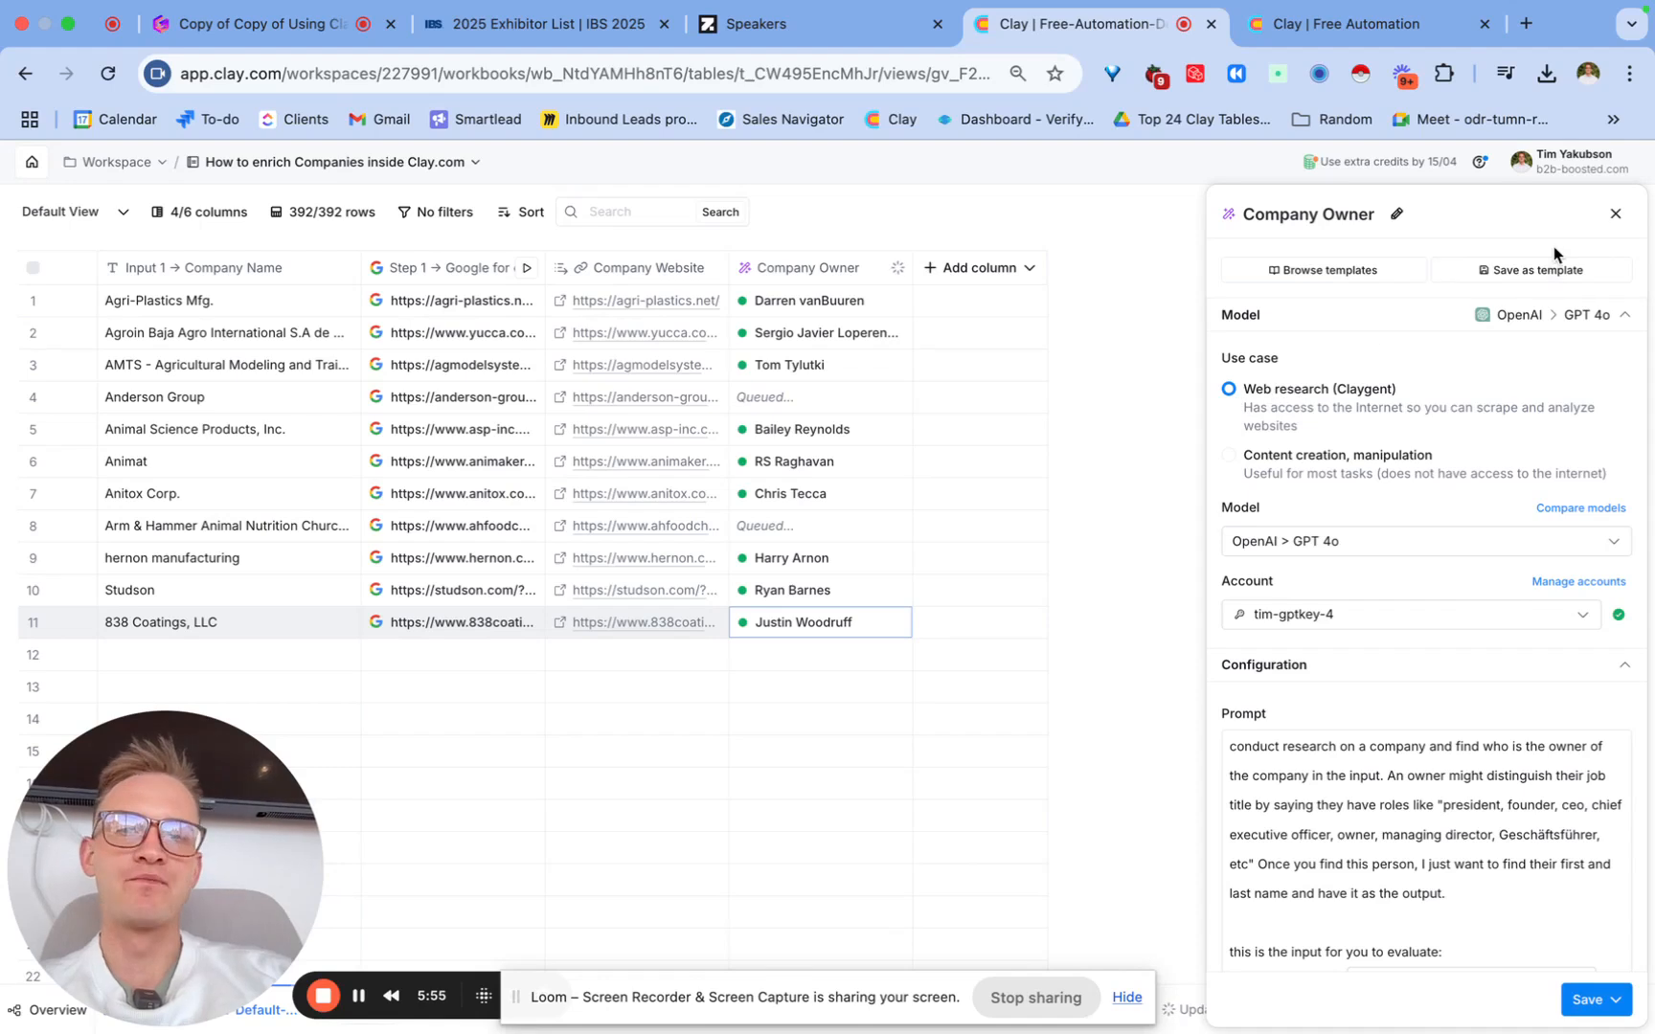
{"action": "left_click", "coordinate": [1617, 215]}
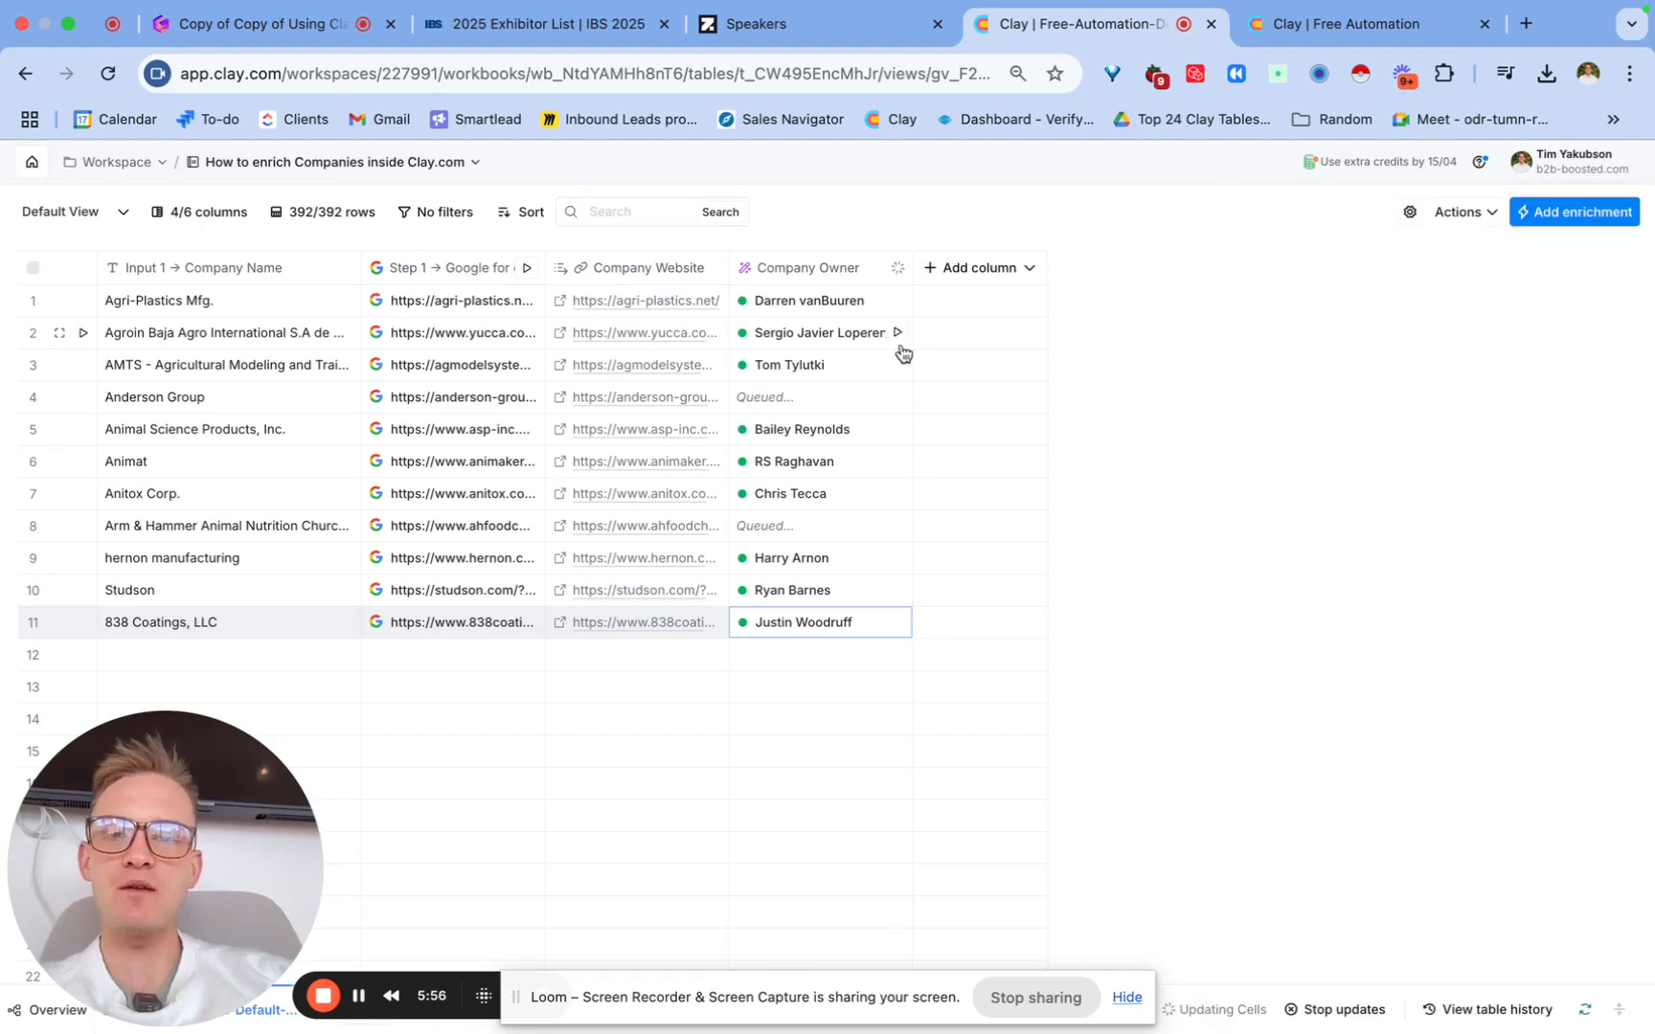
Step: Rename the Company Owner column as "Step 2 → Find Company owner"
{"action": "left_click", "coordinate": [822, 277]}
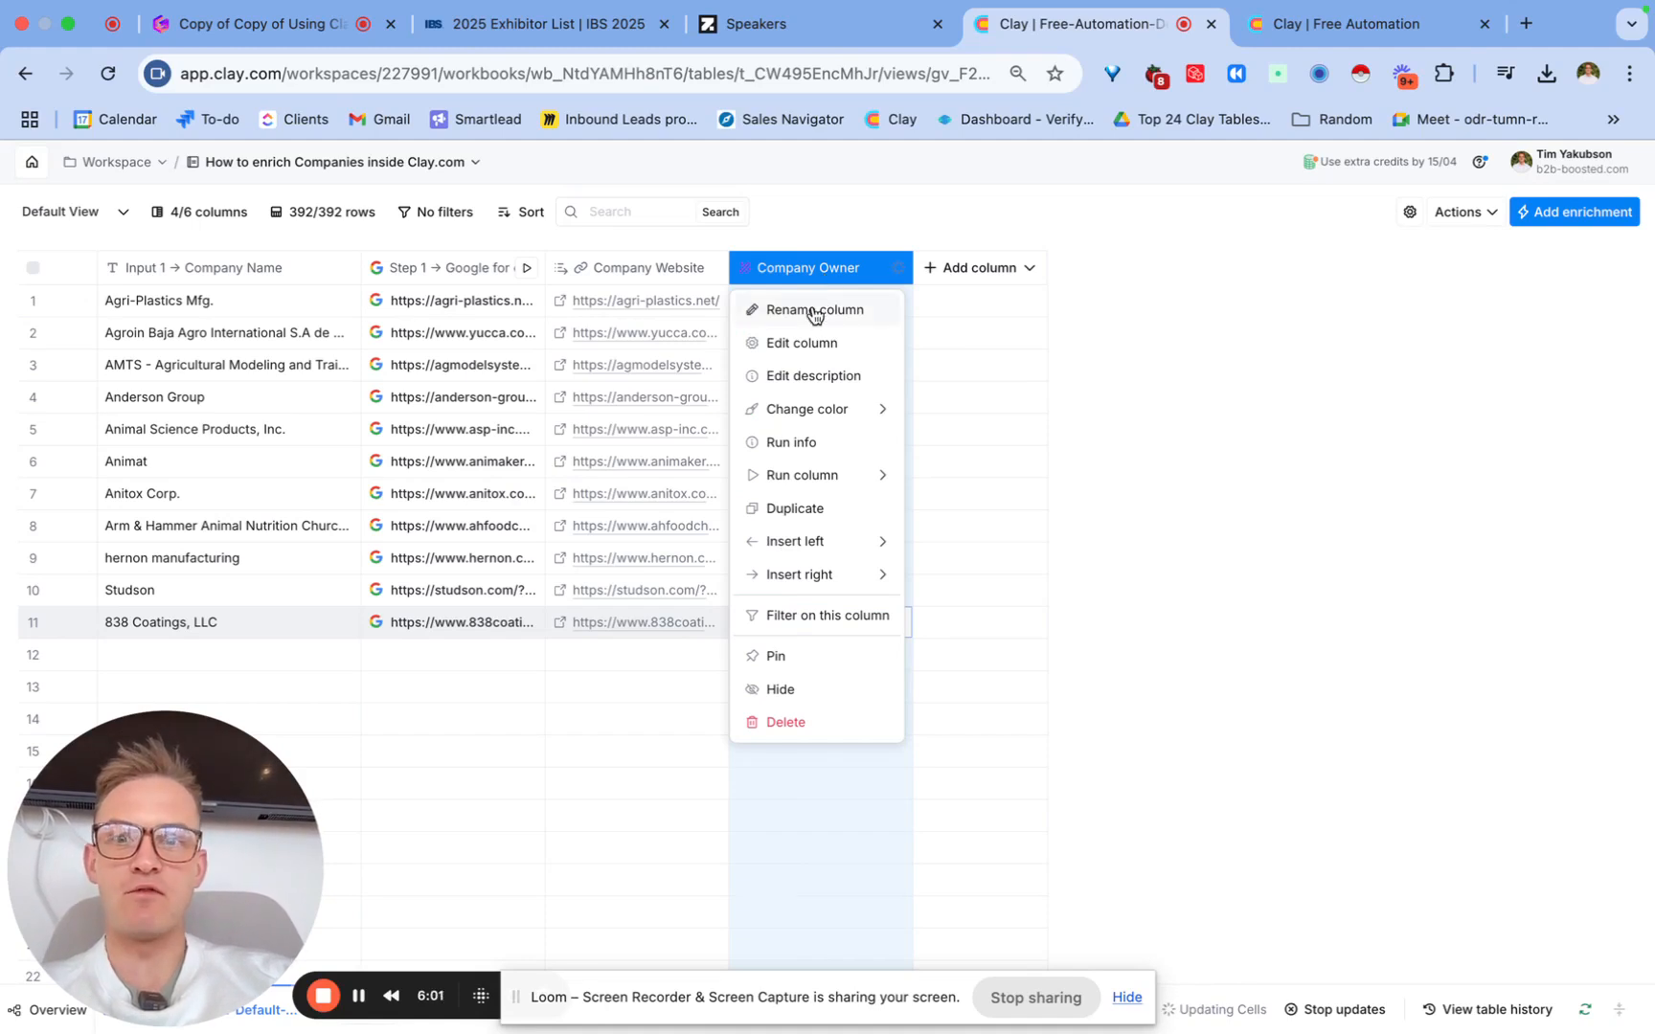
{"action": "left_click", "coordinate": [812, 310]}
{"action": "type", "text": "S"}
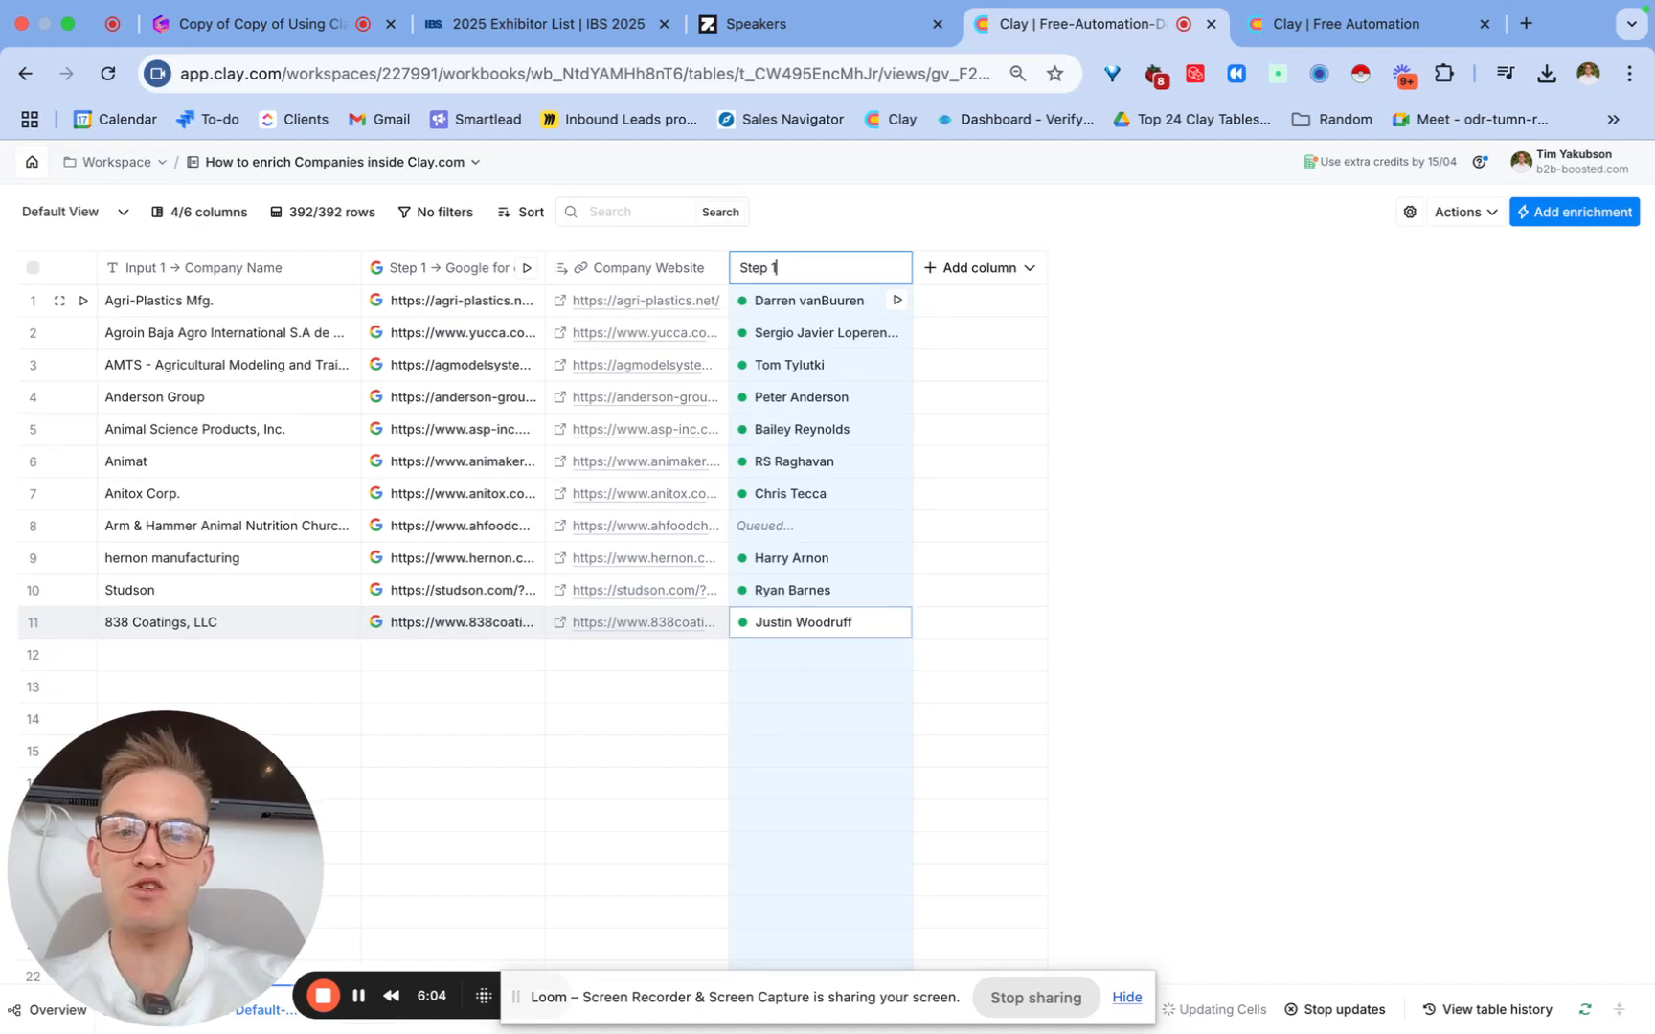
{"action": "type", "text": "tep 2 -> Find "}
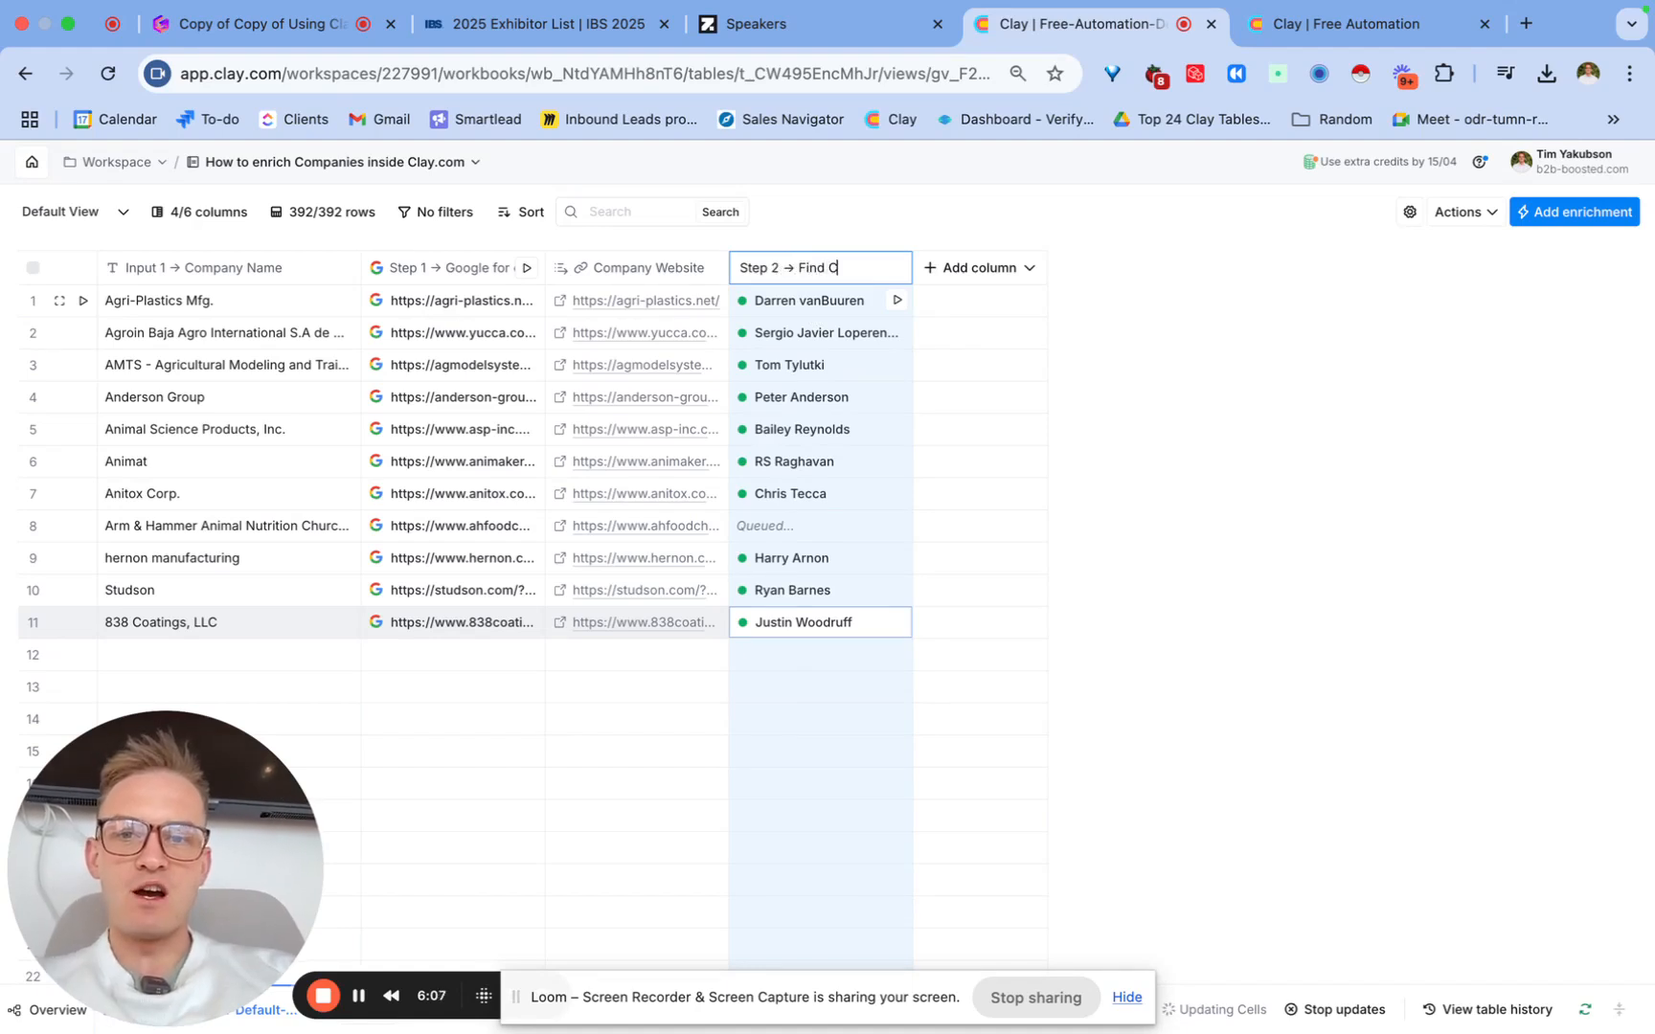
{"action": "type", "text": "Company owner"}
{"action": "key", "text": "Return"}
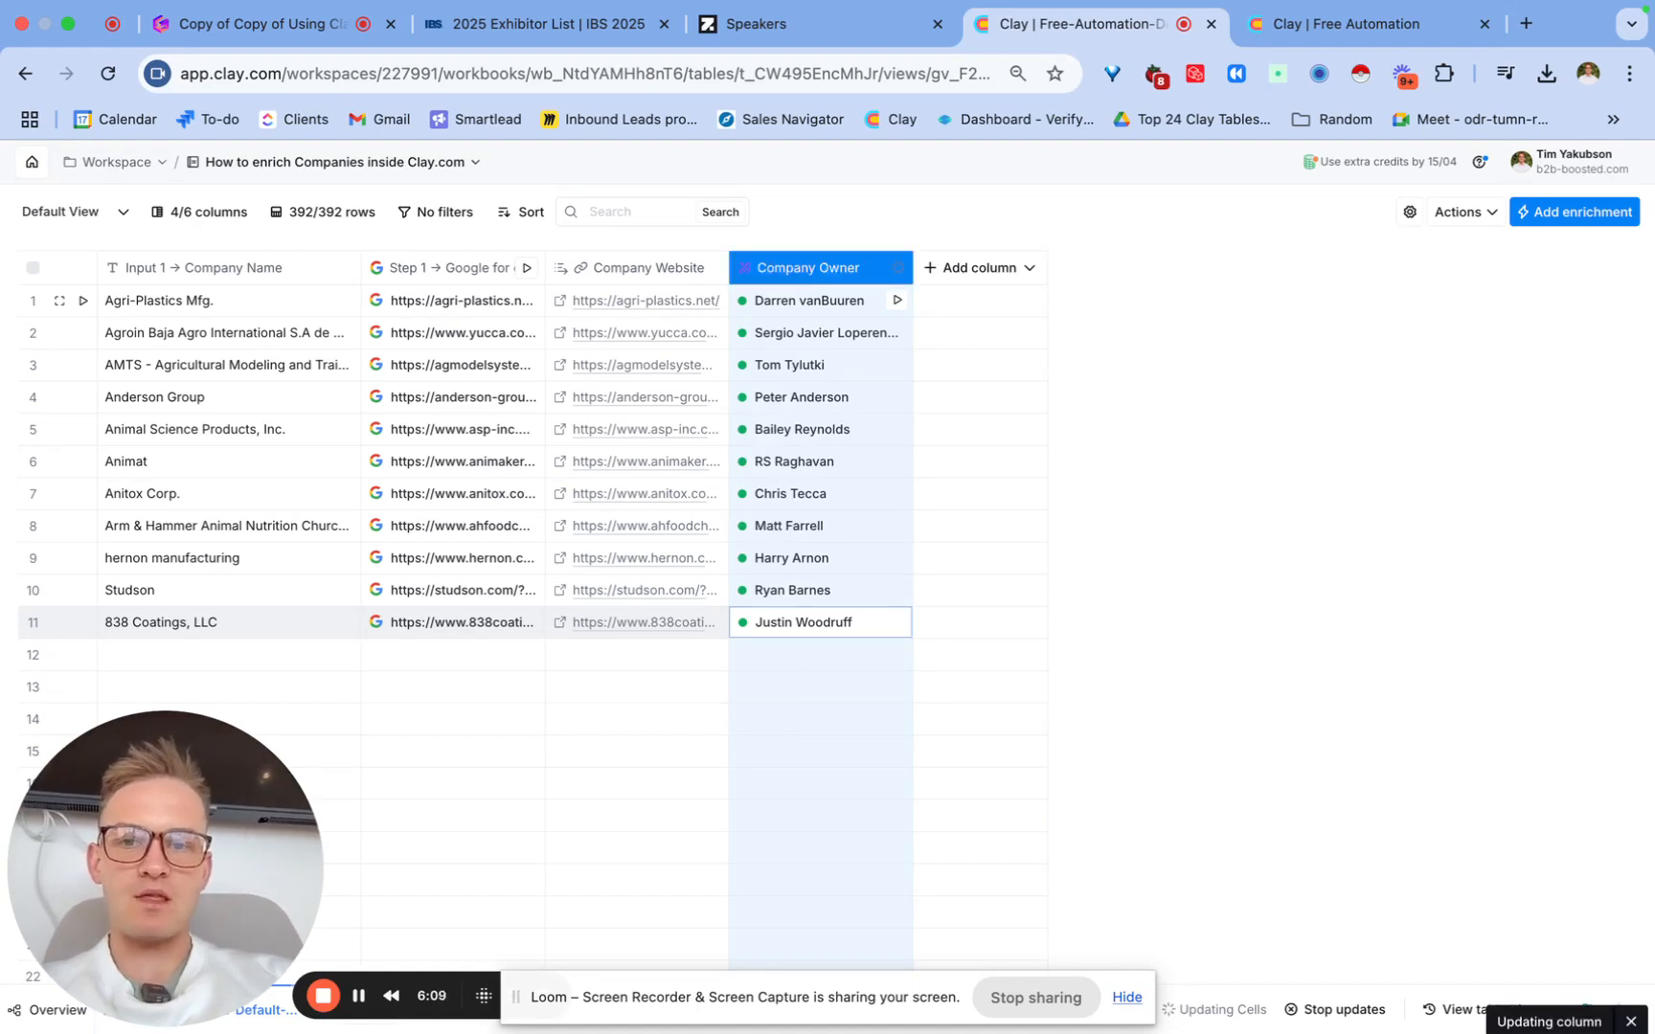
Step: Add the Response value from the Anitox Corp. owner result as a new column "Full Name of Company Owner" and widen that column
{"action": "left_click", "coordinate": [769, 498]}
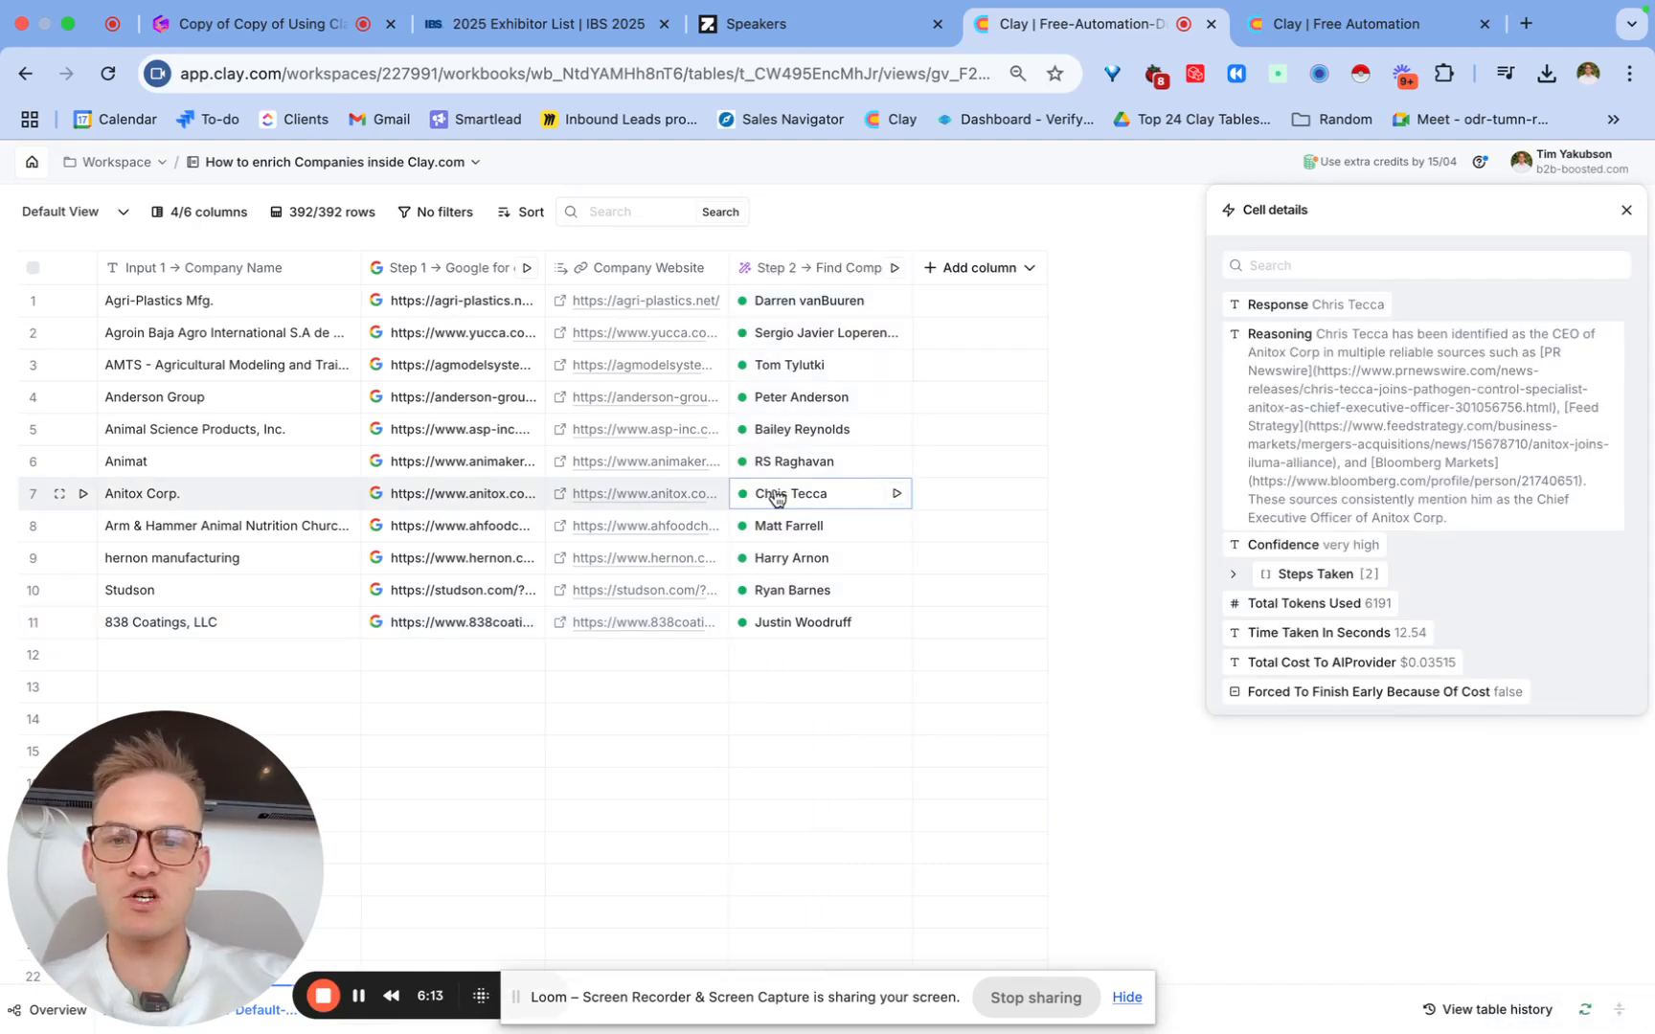
{"action": "mouse_move", "coordinate": [1310, 305]}
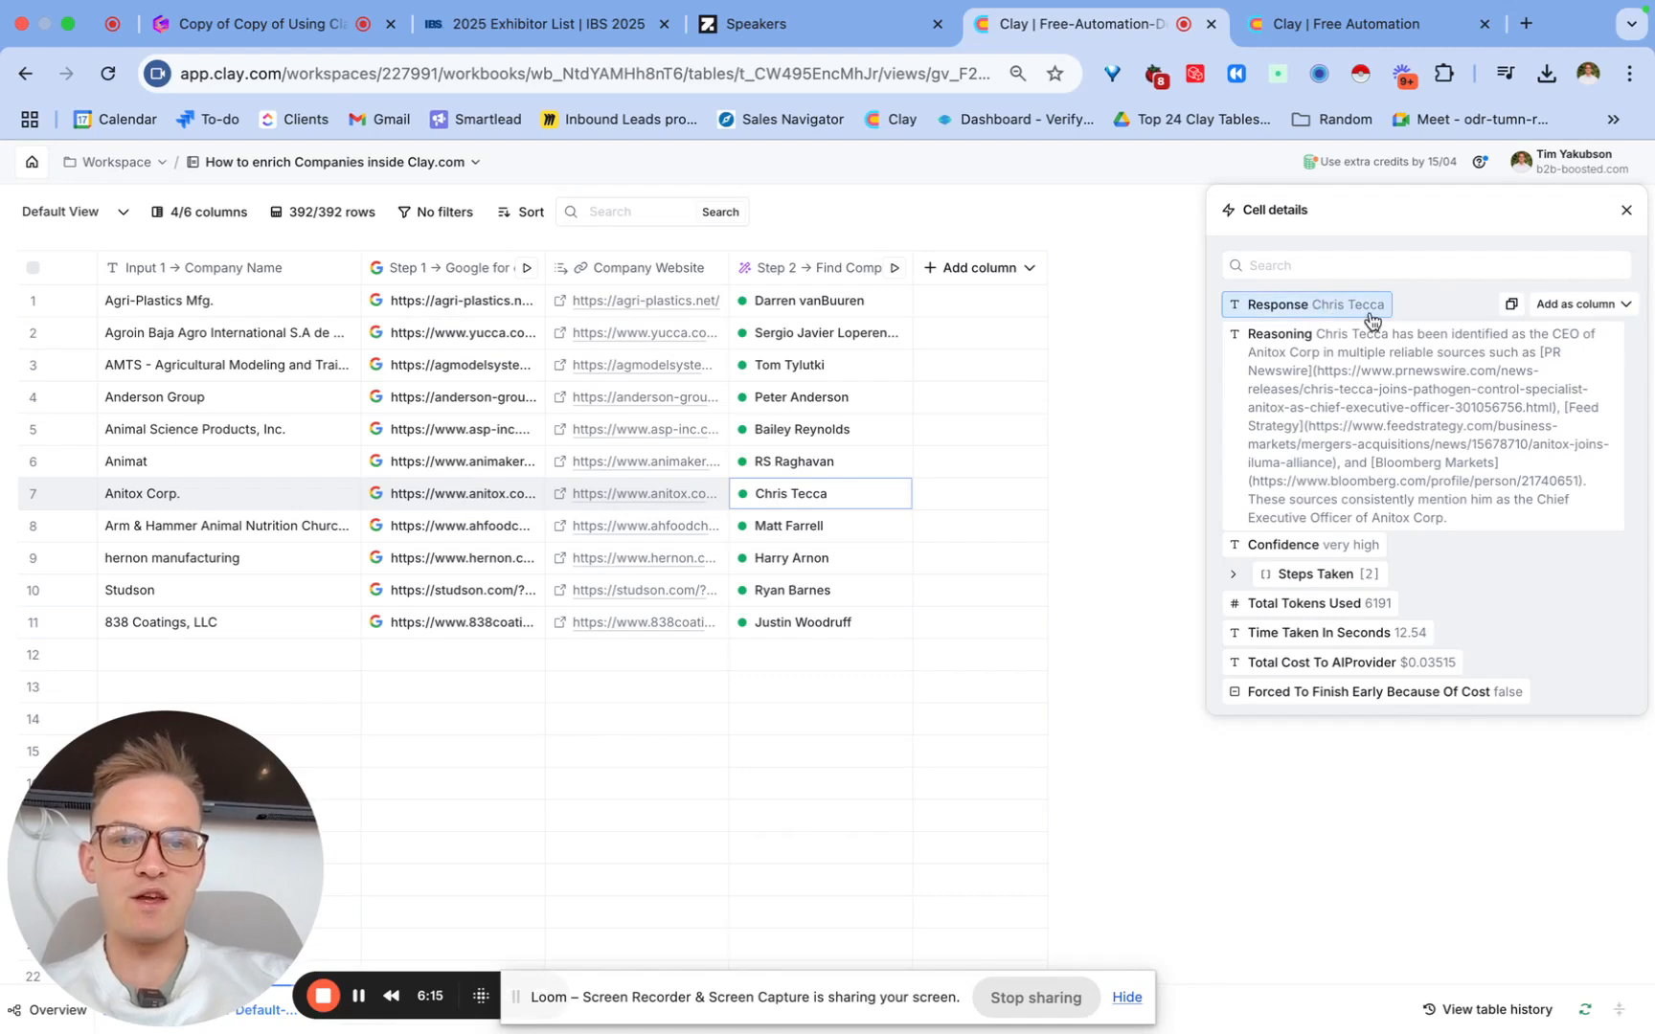
{"action": "left_click", "coordinate": [1610, 305]}
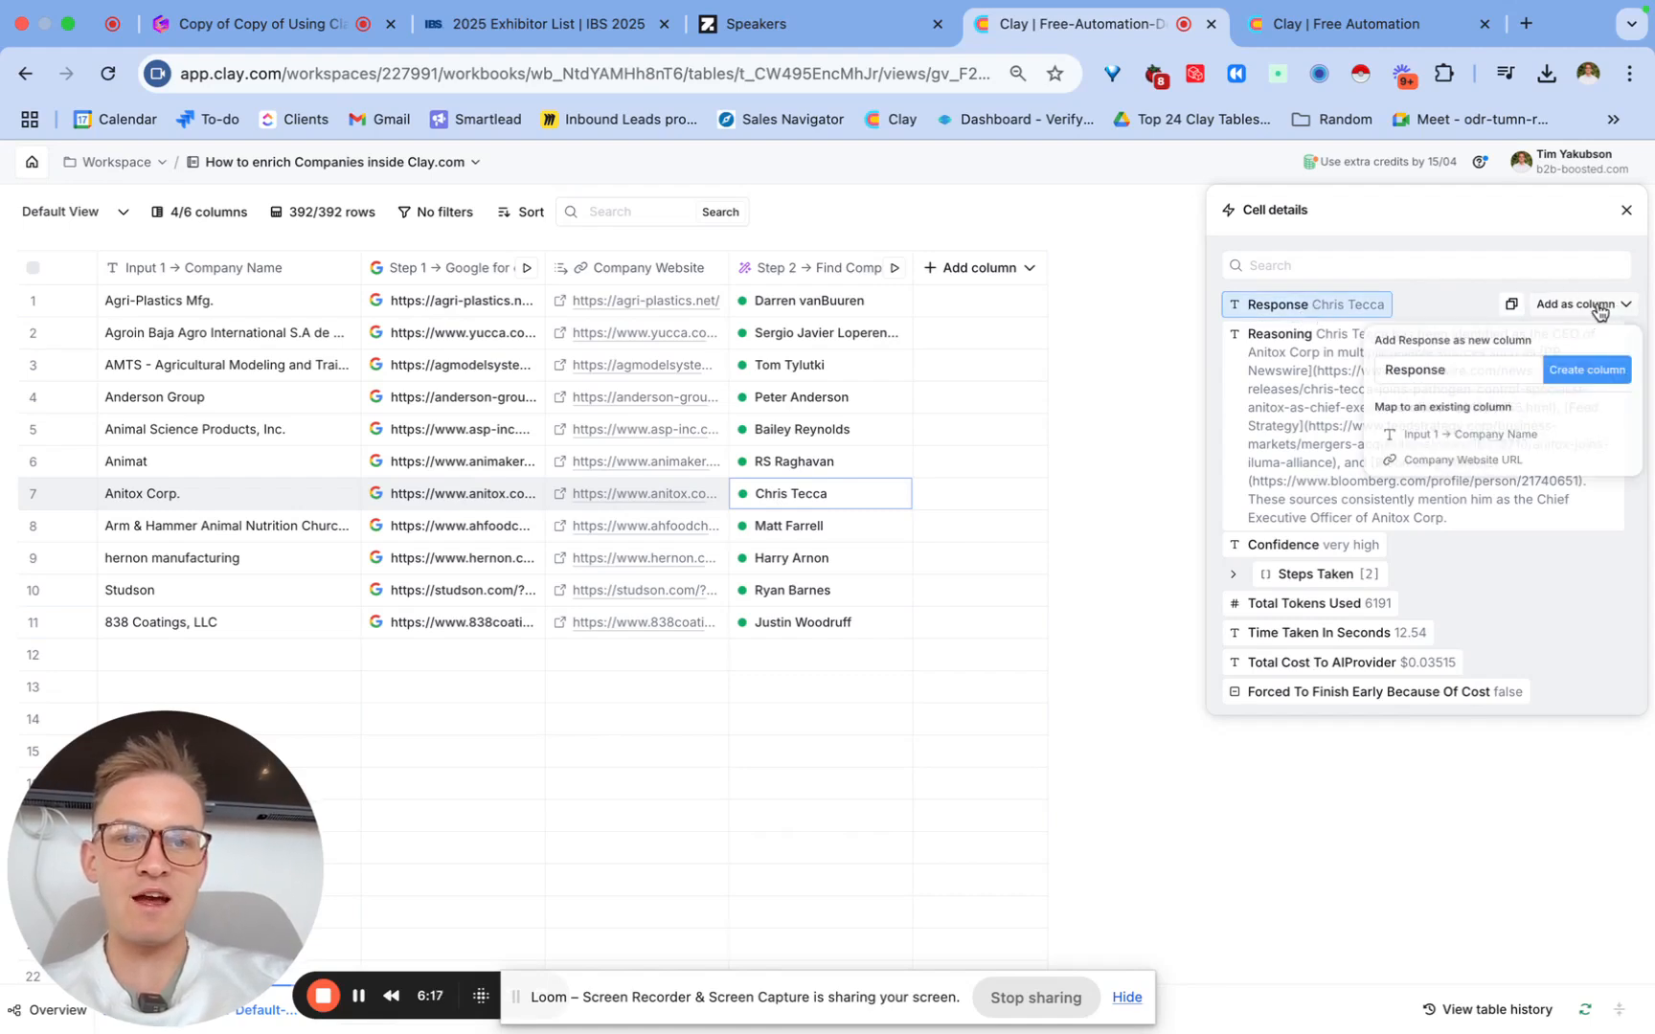
{"action": "left_click", "coordinate": [1464, 368]}
{"action": "double_click", "coordinate": [1464, 368]}
{"action": "type", "text": "Full Name of Company CEO"}
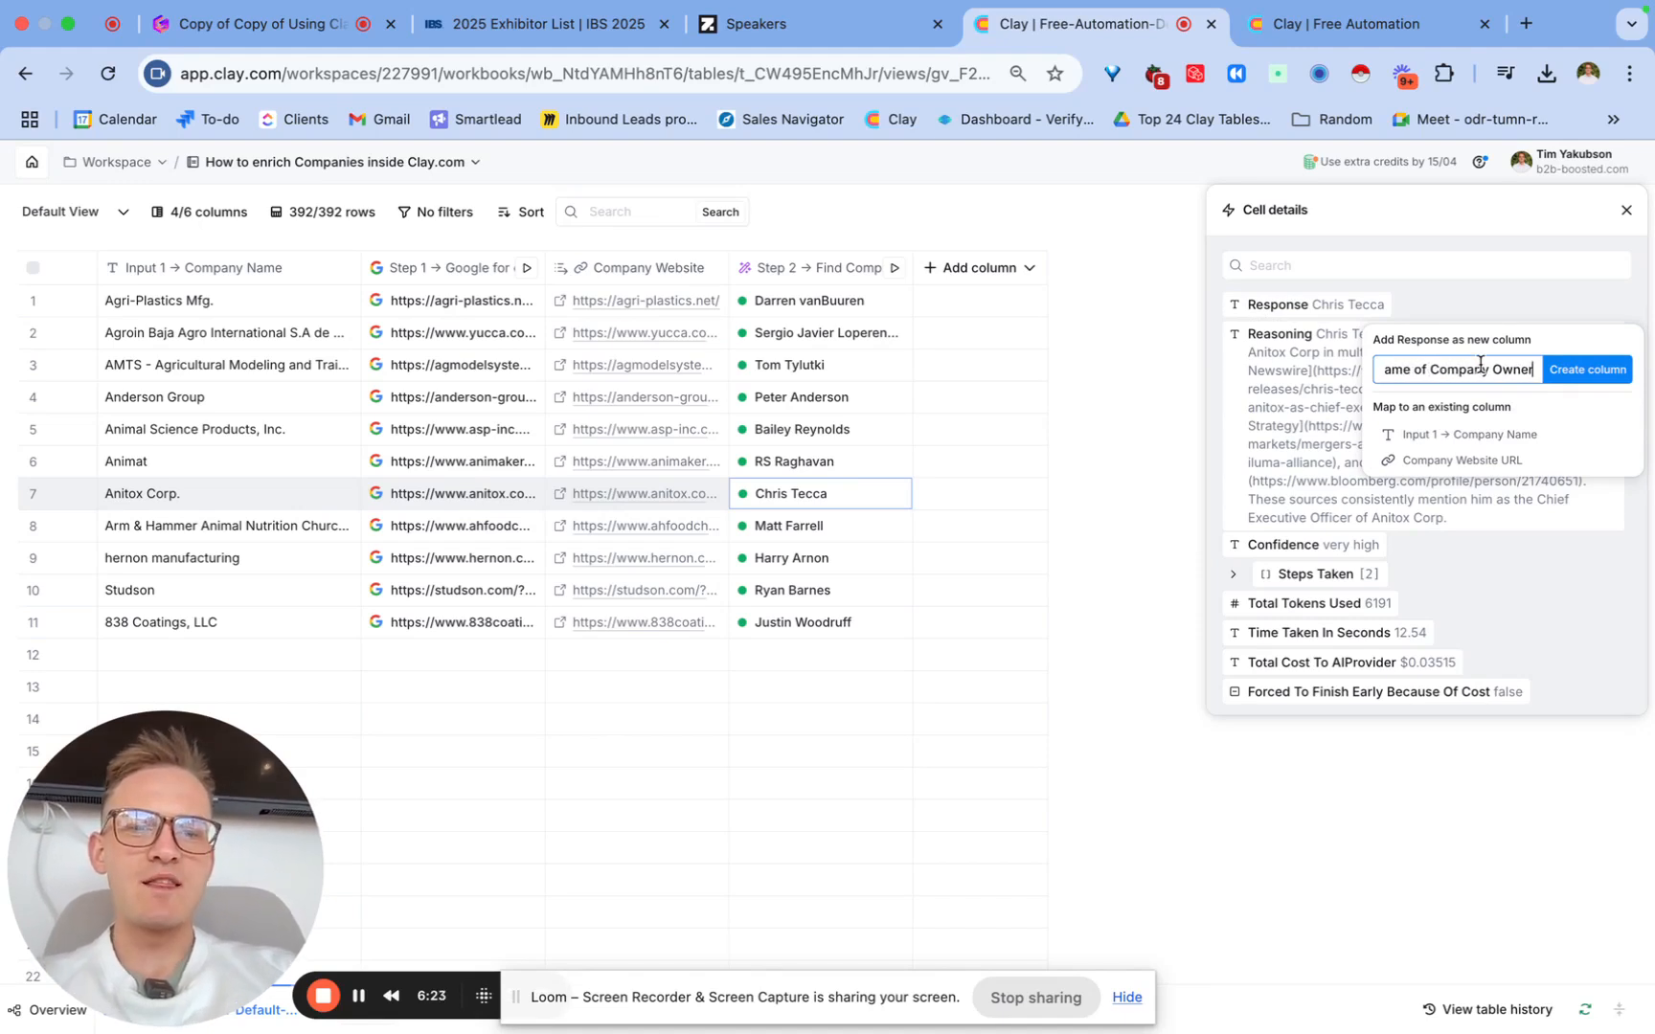
{"action": "left_click", "coordinate": [1595, 372]}
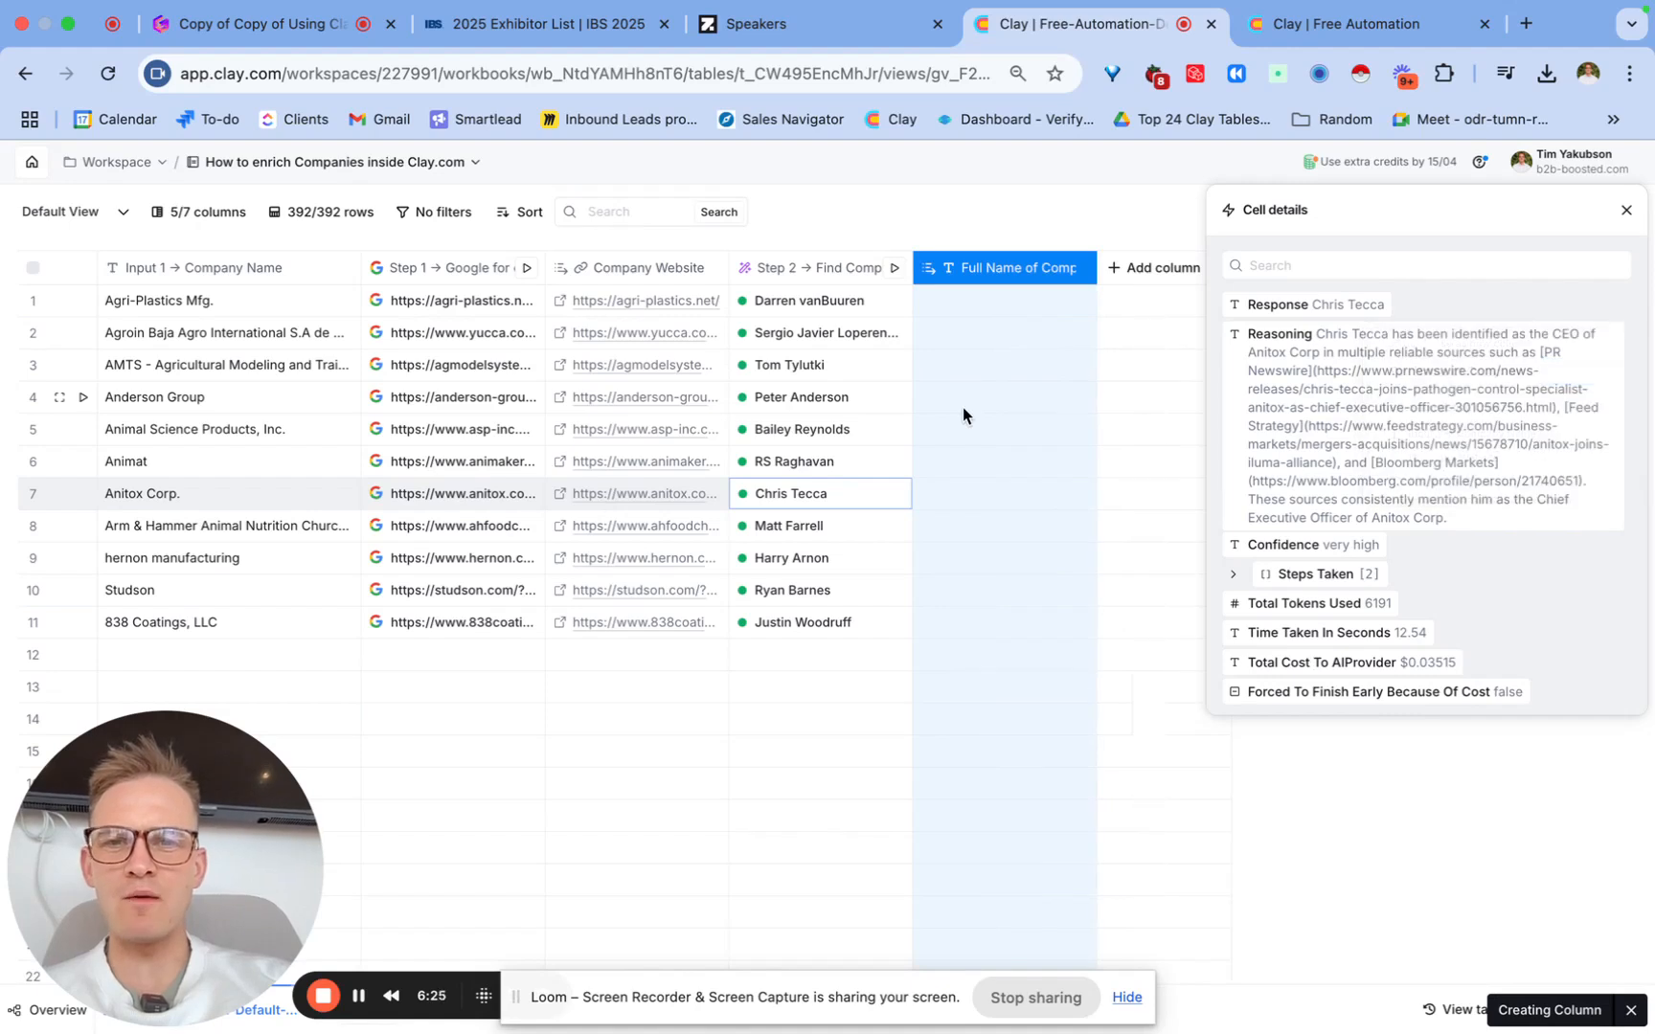
{"action": "left_click", "coordinate": [1625, 210]}
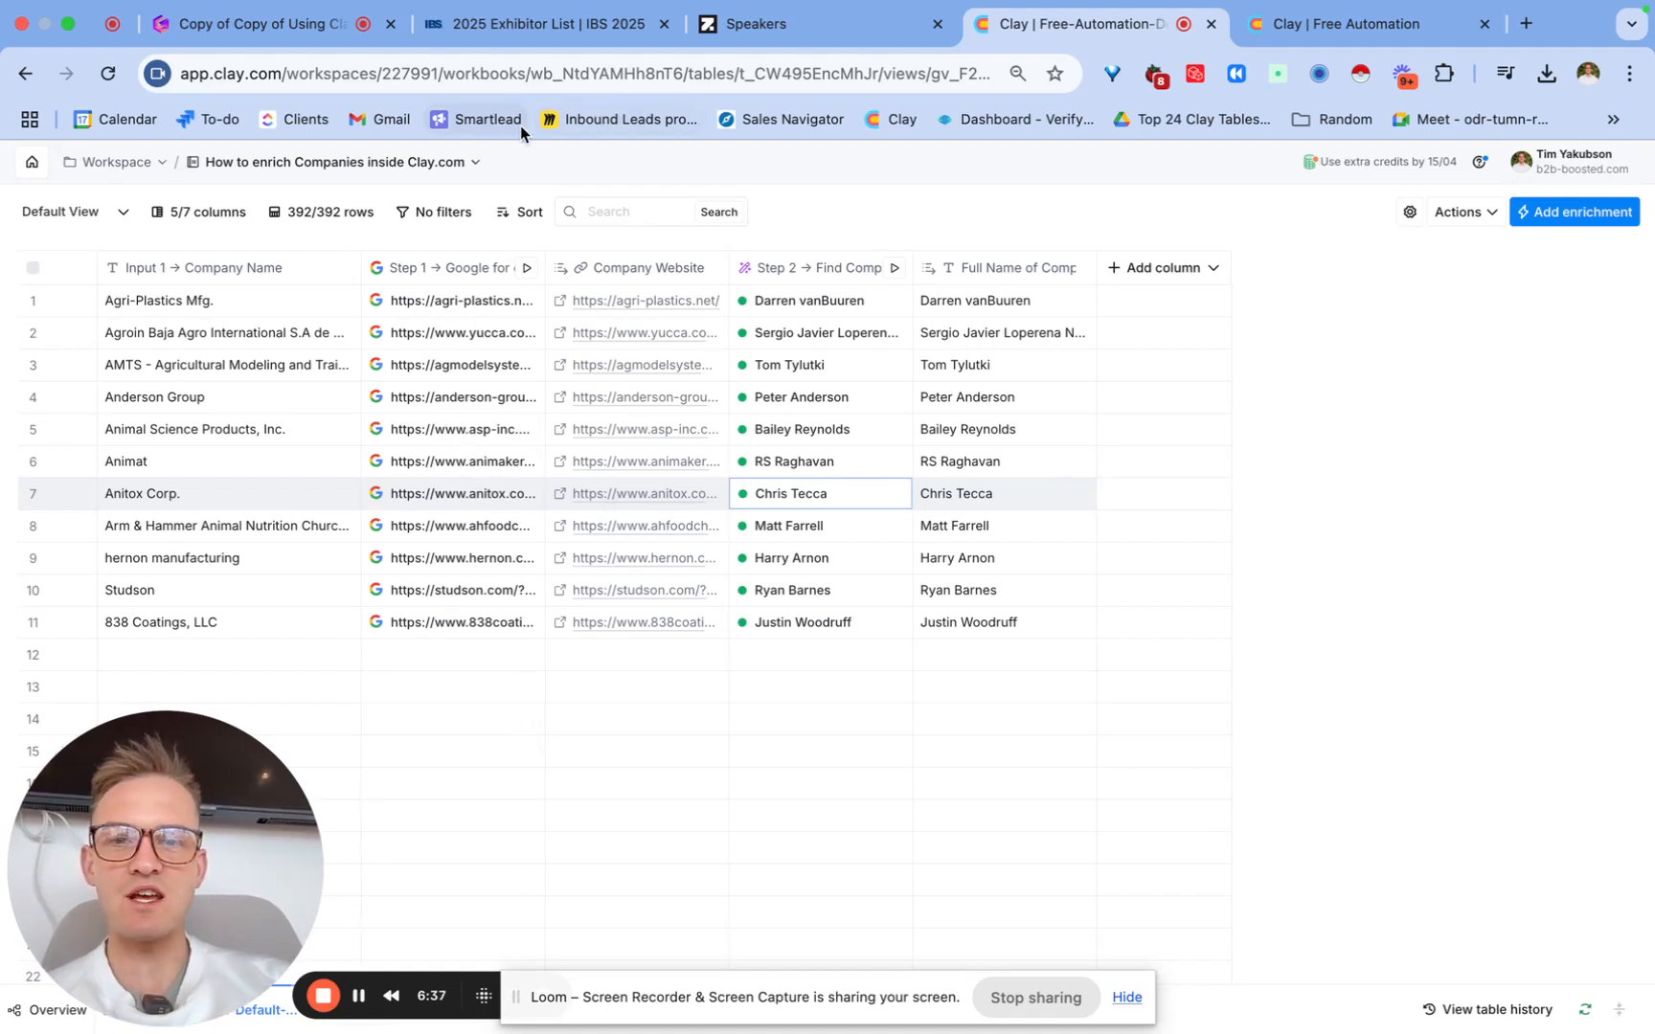
{"action": "left_click_drag", "start_coordinate": [1097, 269], "coordinate": [1211, 270]}
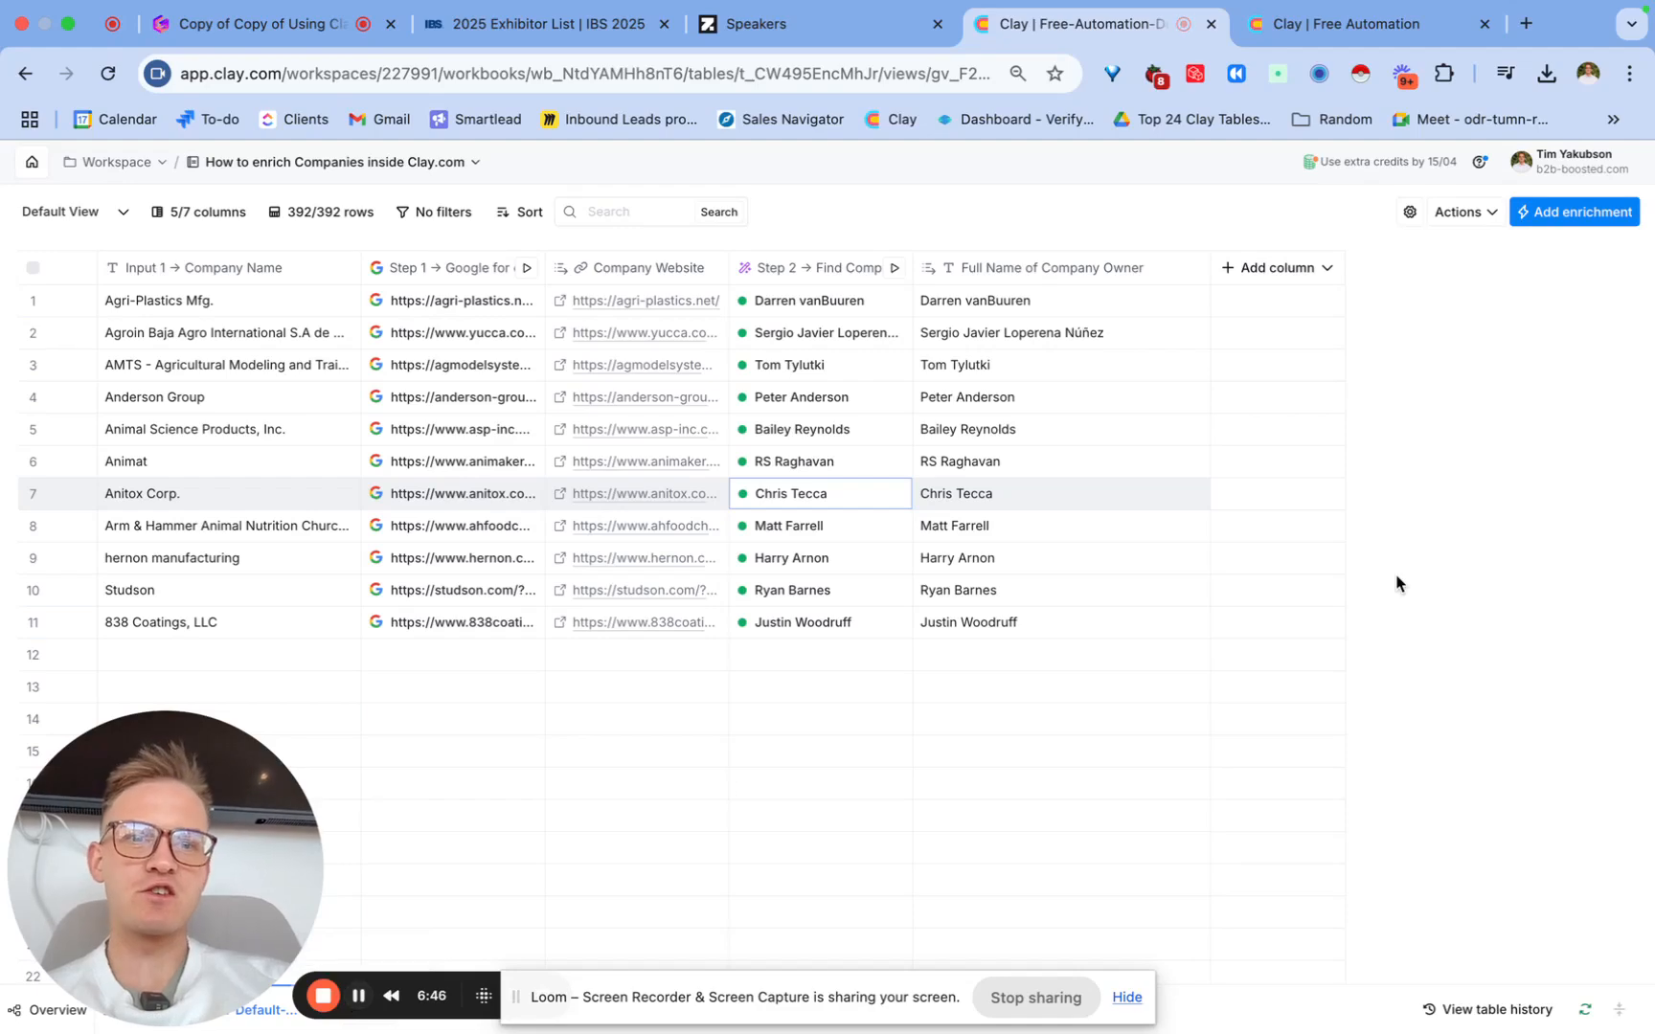
Step: Search the enrichments for "find email", "find email work" and "email", and add the Work Email waterfall
{"action": "left_click", "coordinate": [1584, 206]}
{"action": "type", "text": "find email"}
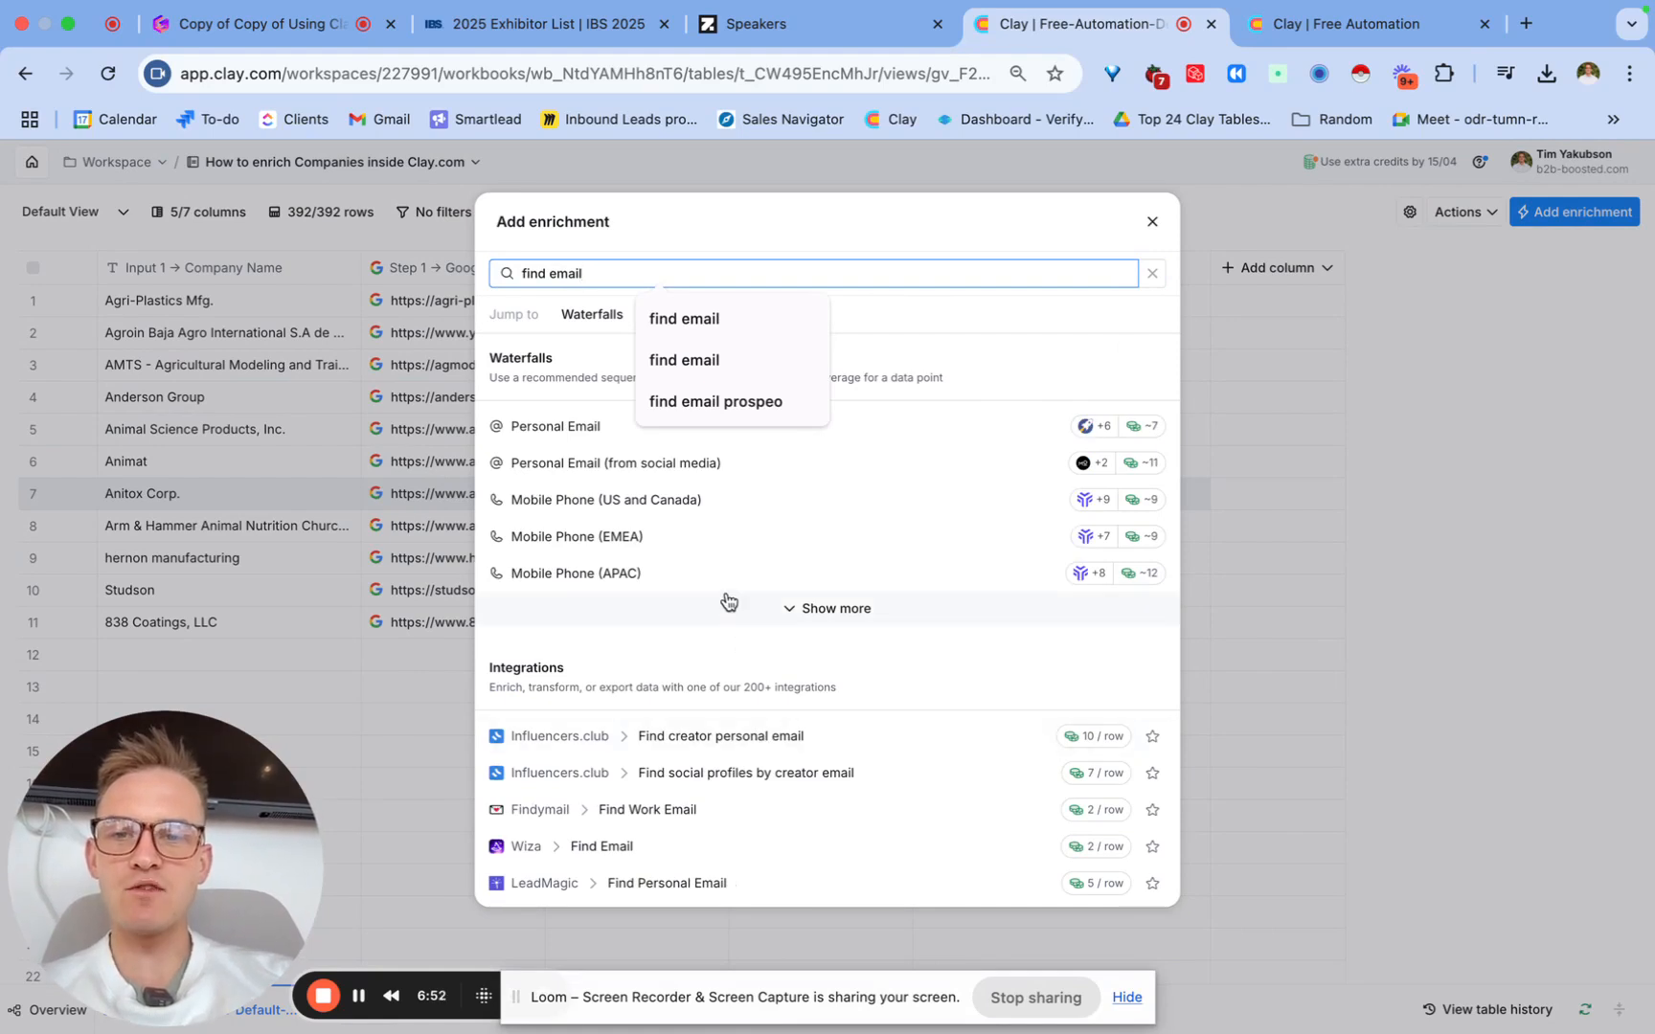
{"action": "key", "text": "super+a"}
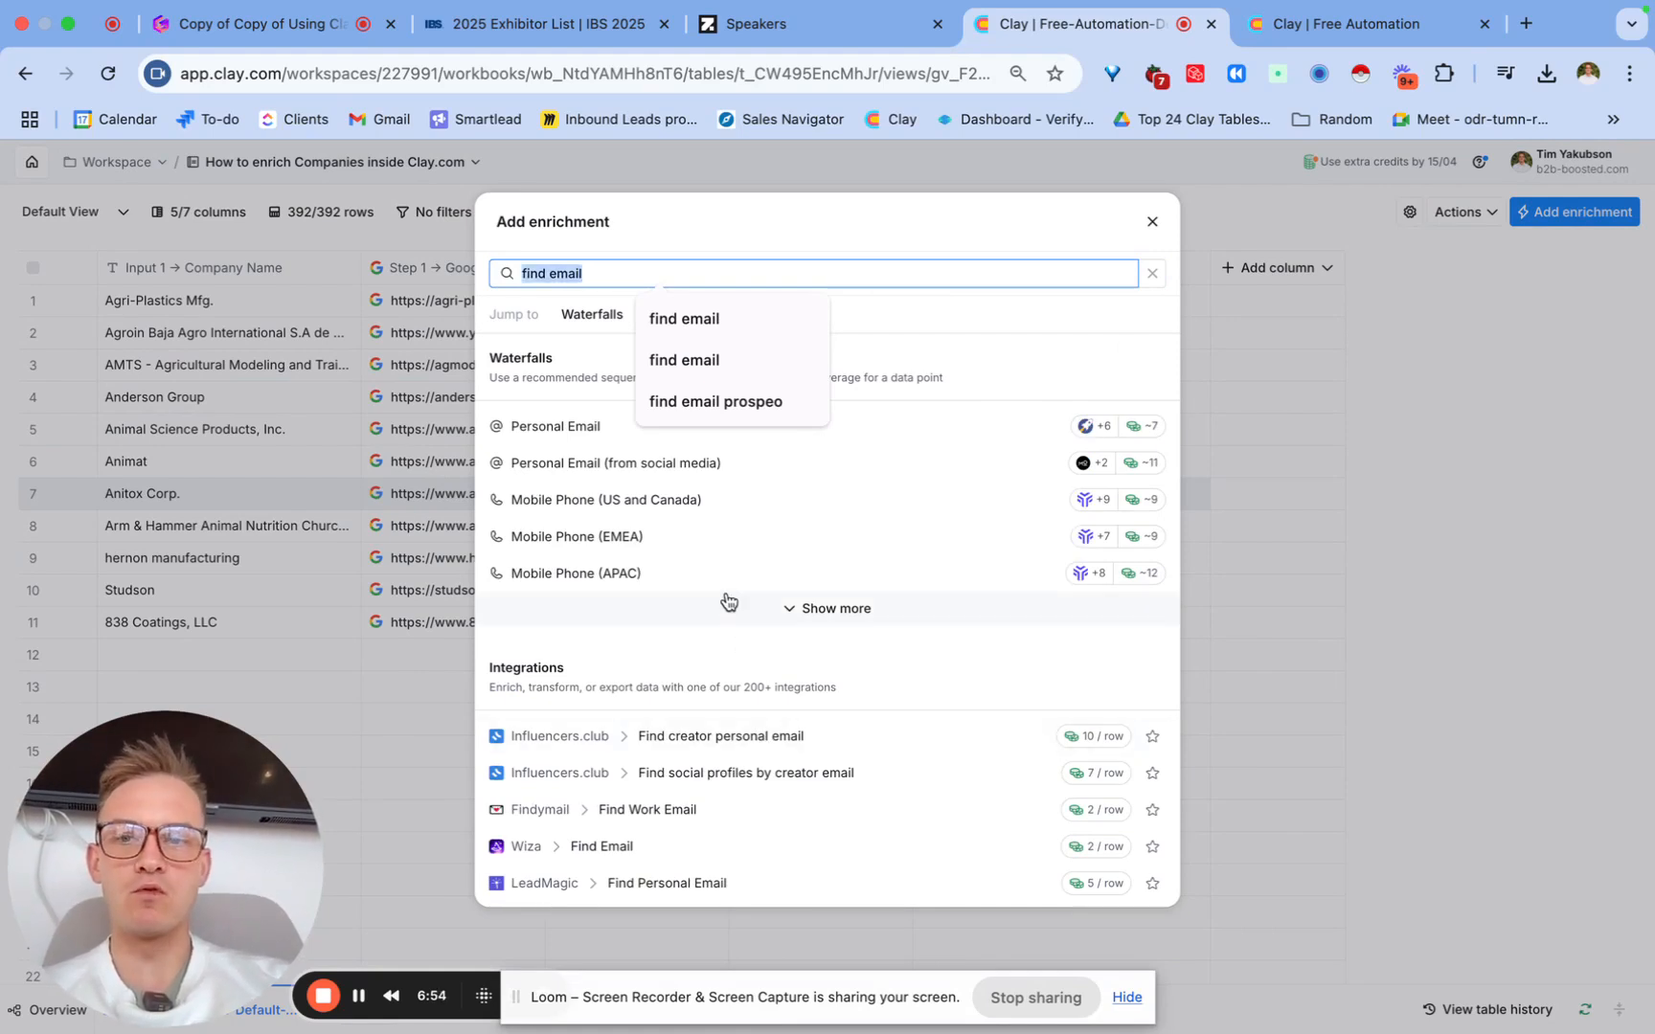
{"action": "key", "text": "Right"}
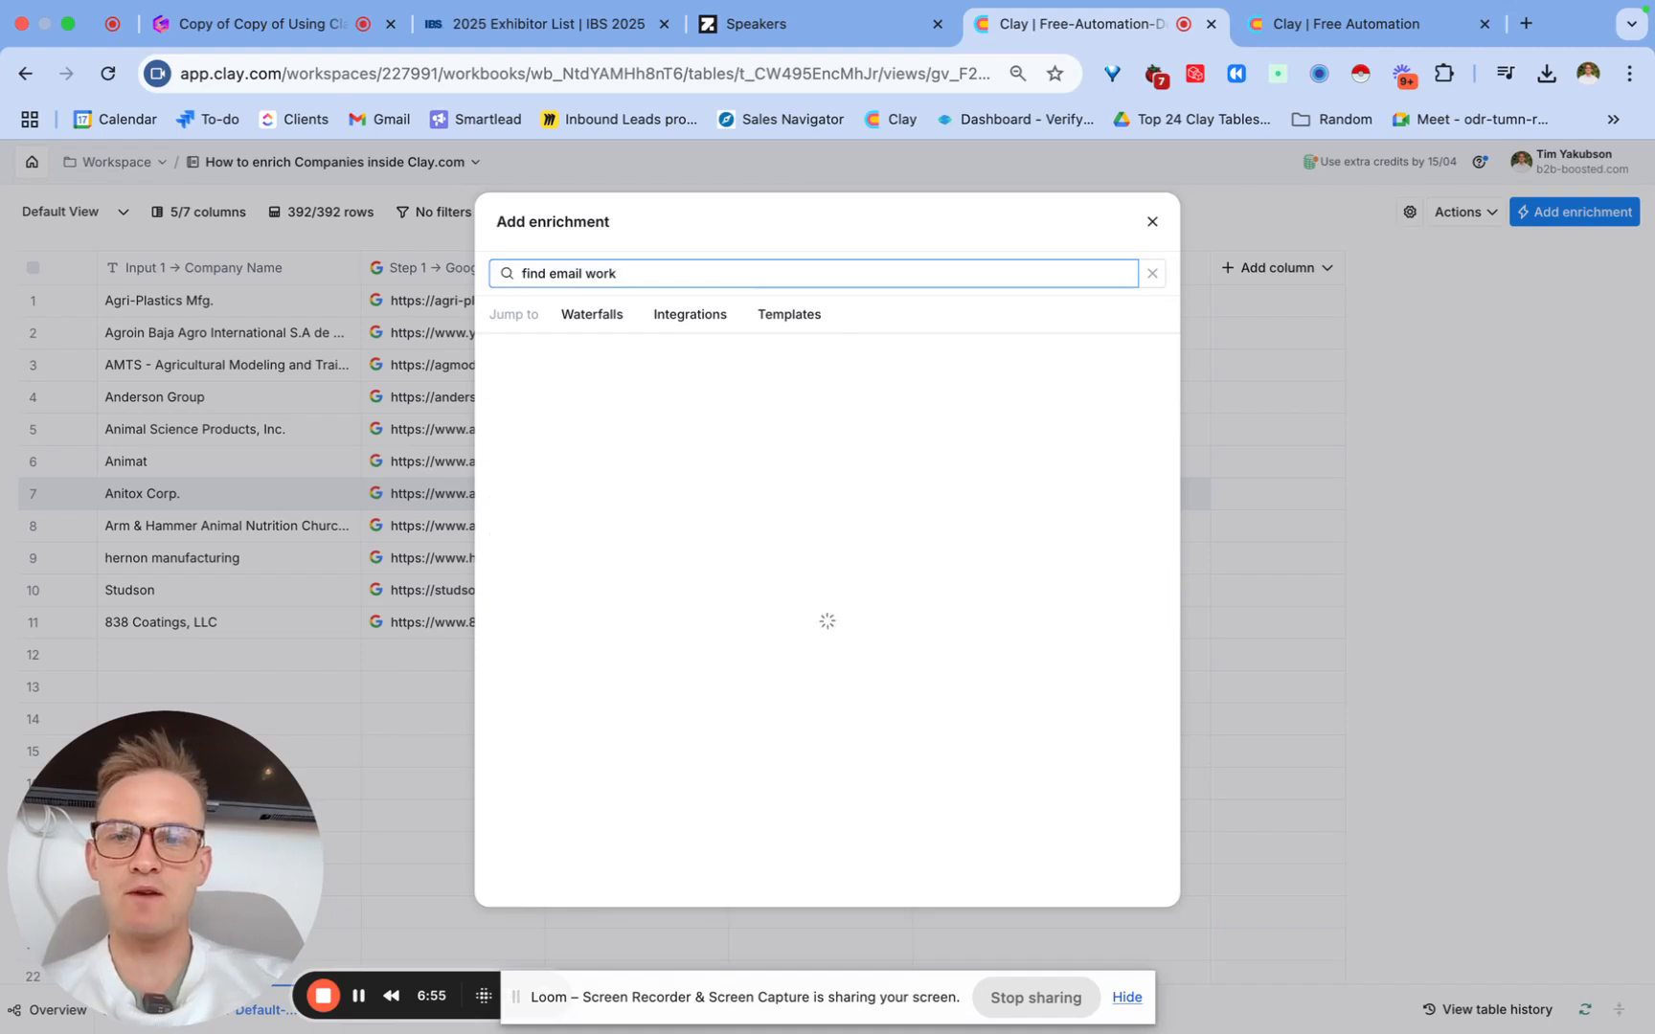
{"action": "key", "text": "BackSpace"}
{"action": "key", "text": "BackSpace"}
{"action": "key", "text": "BackSpace"}
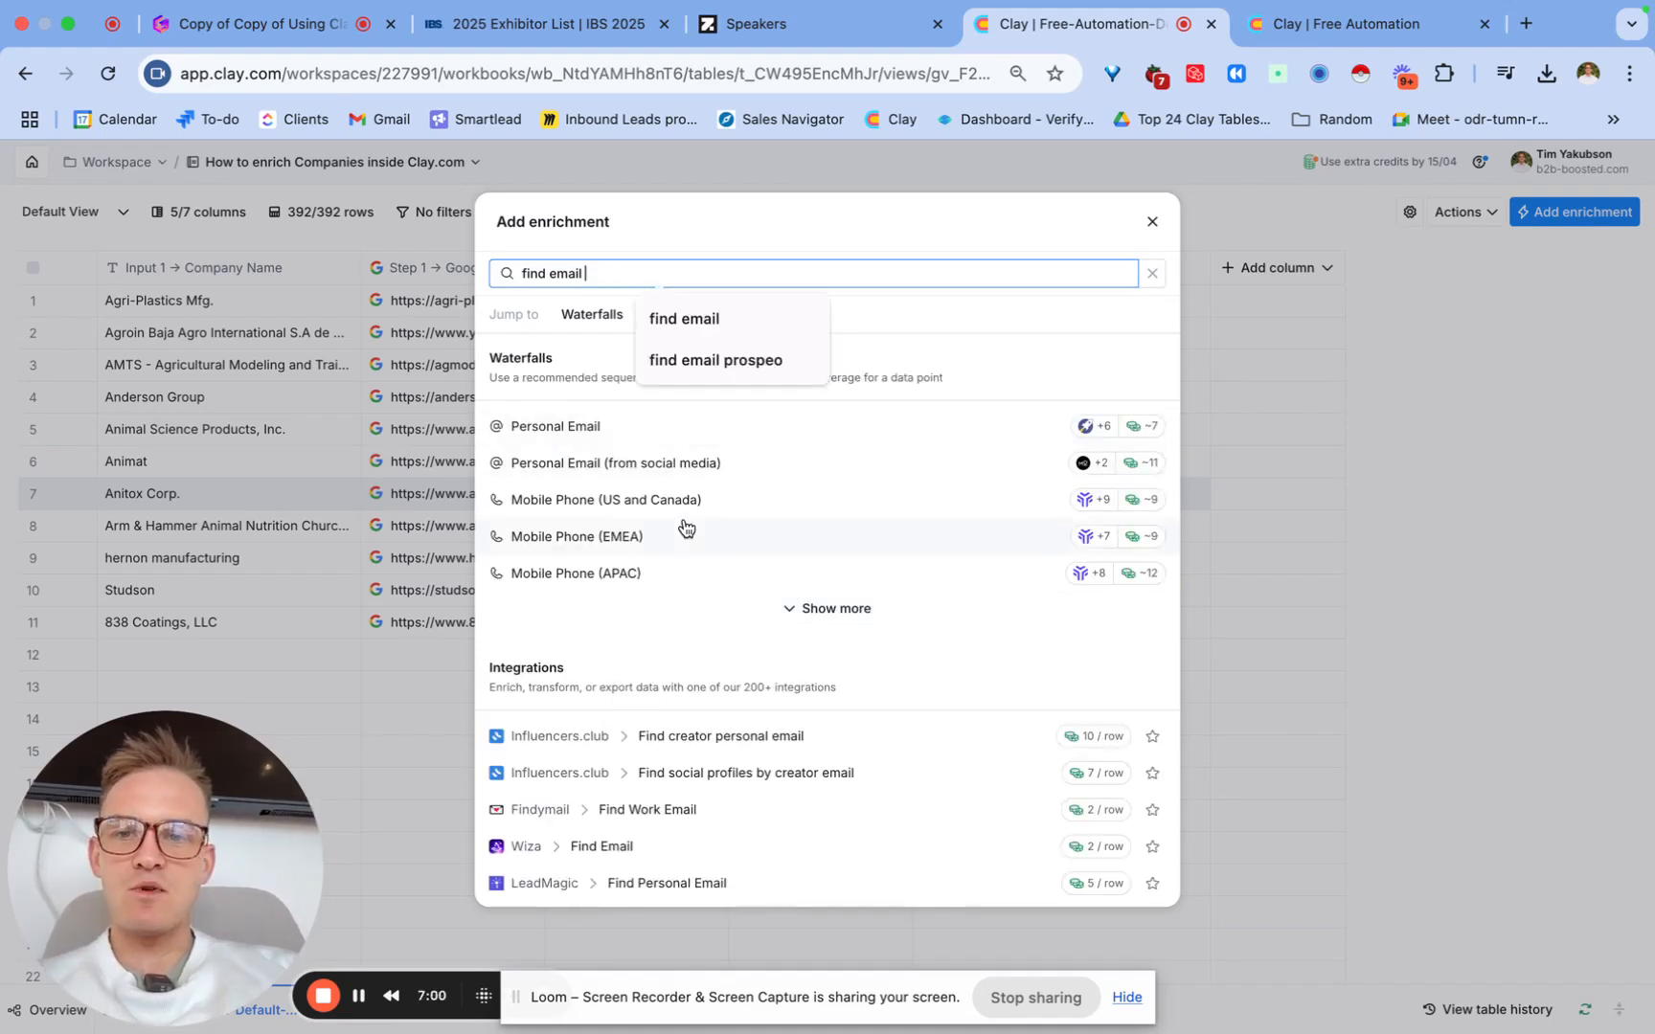
{"action": "left_click", "coordinate": [801, 611]}
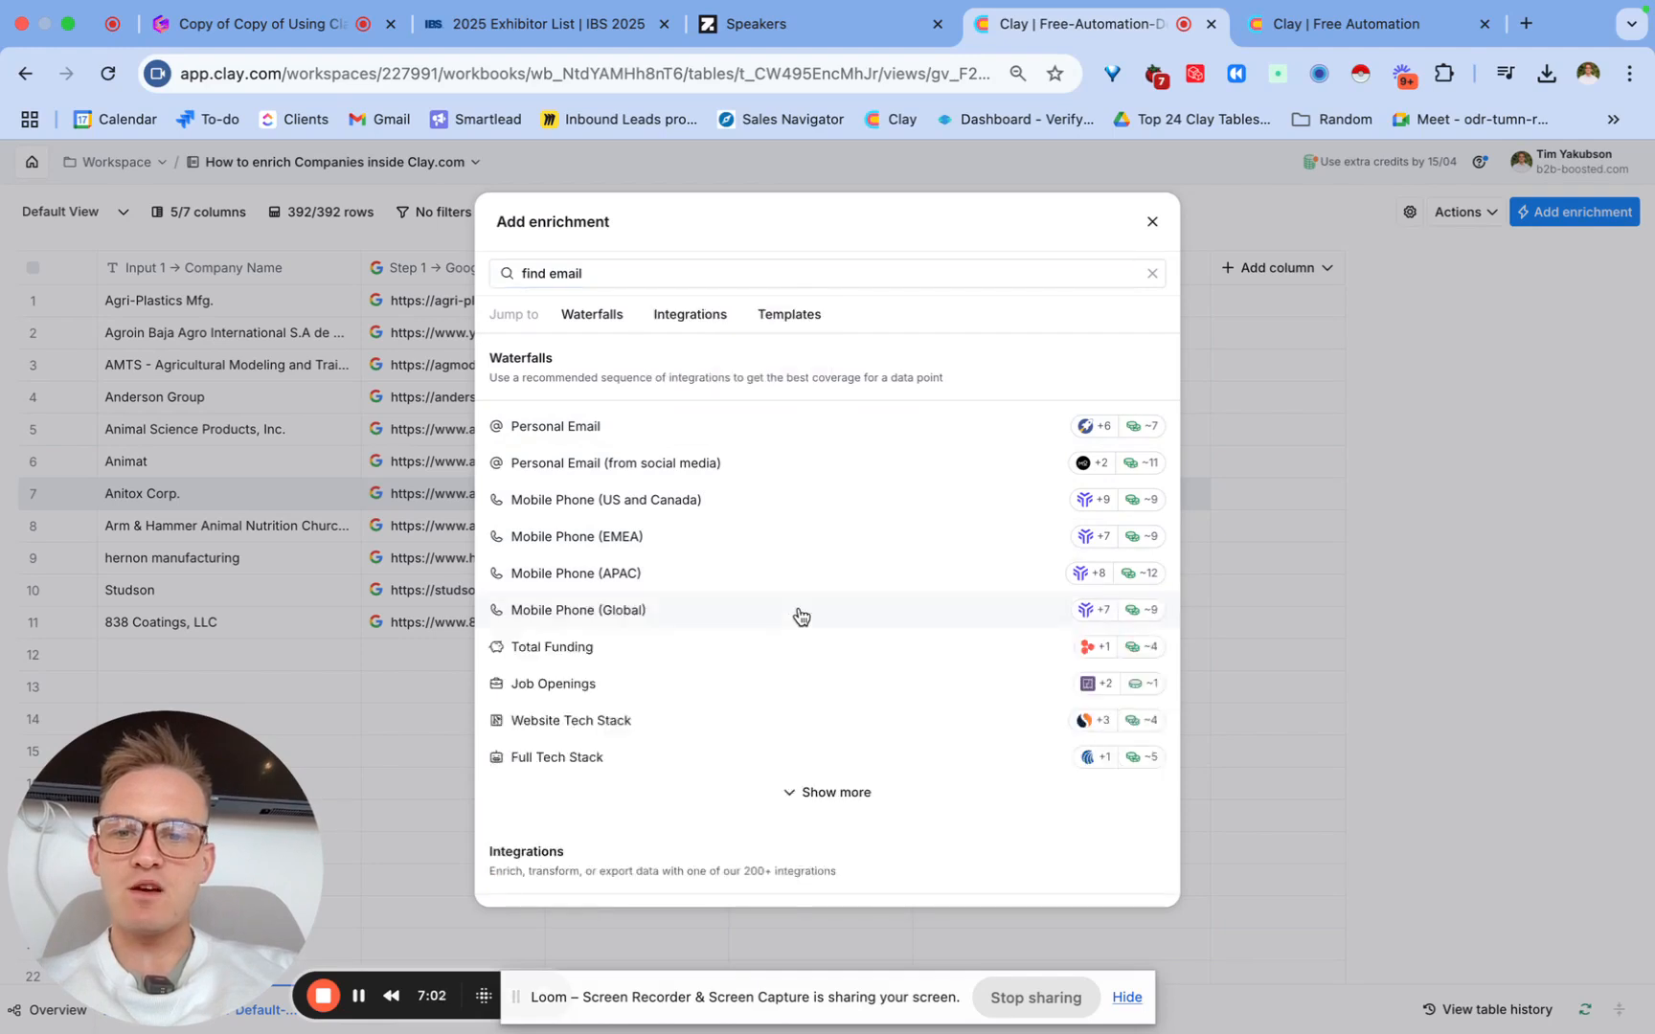
{"action": "scroll", "coordinate": [801, 615], "scroll_direction": "down", "scroll_amount": 2}
{"action": "scroll", "coordinate": [797, 617], "scroll_direction": "up", "scroll_amount": 2}
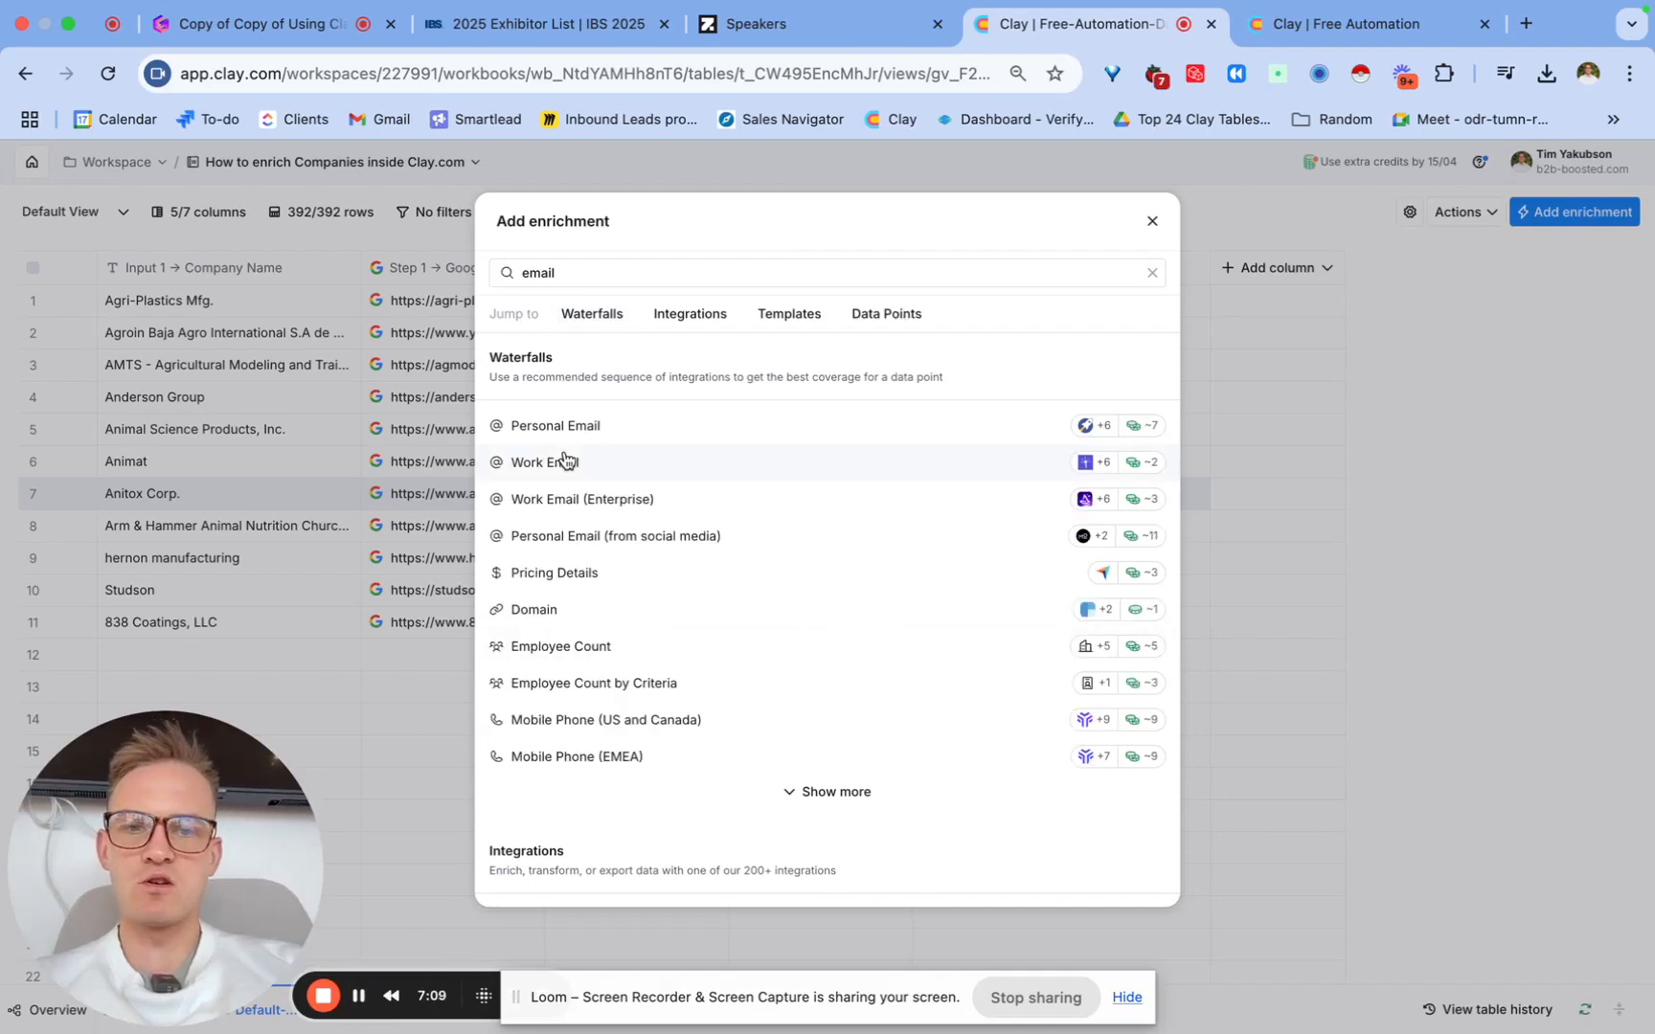
{"action": "left_click", "coordinate": [563, 462]}
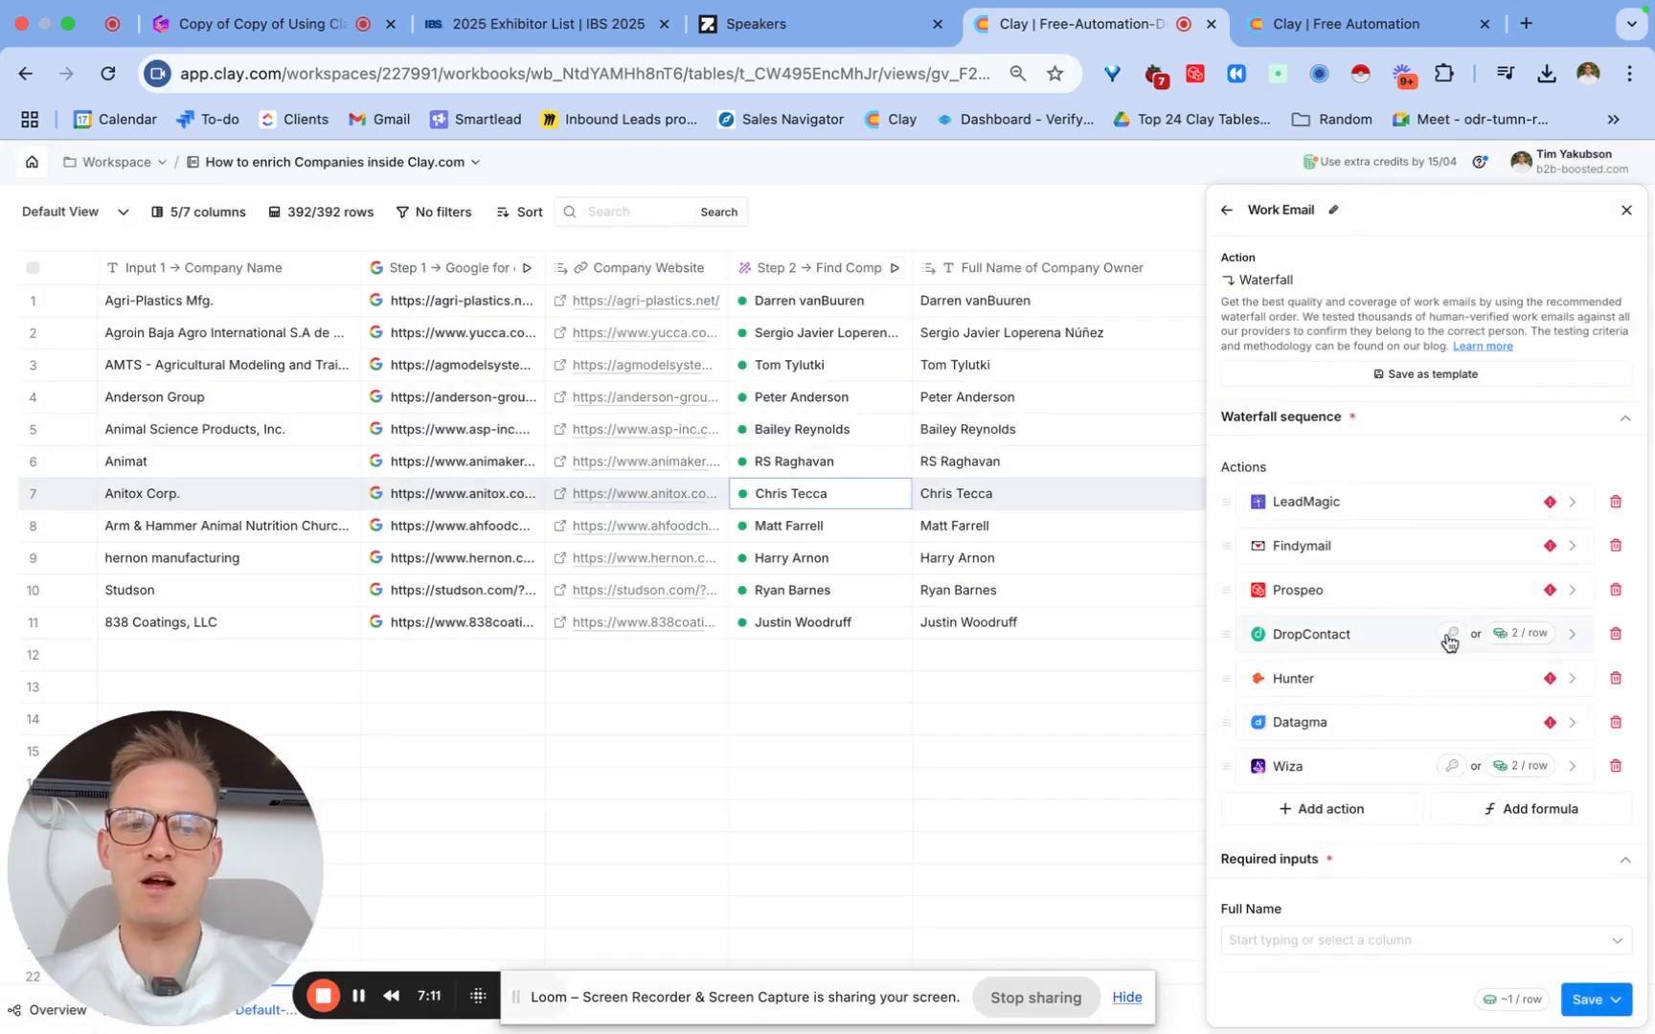
Step: Put Prospeo first in the waterfall sequence and remove every other provider except LeadMagic
{"action": "left_click_drag", "start_coordinate": [1227, 595], "coordinate": [1232, 515]}
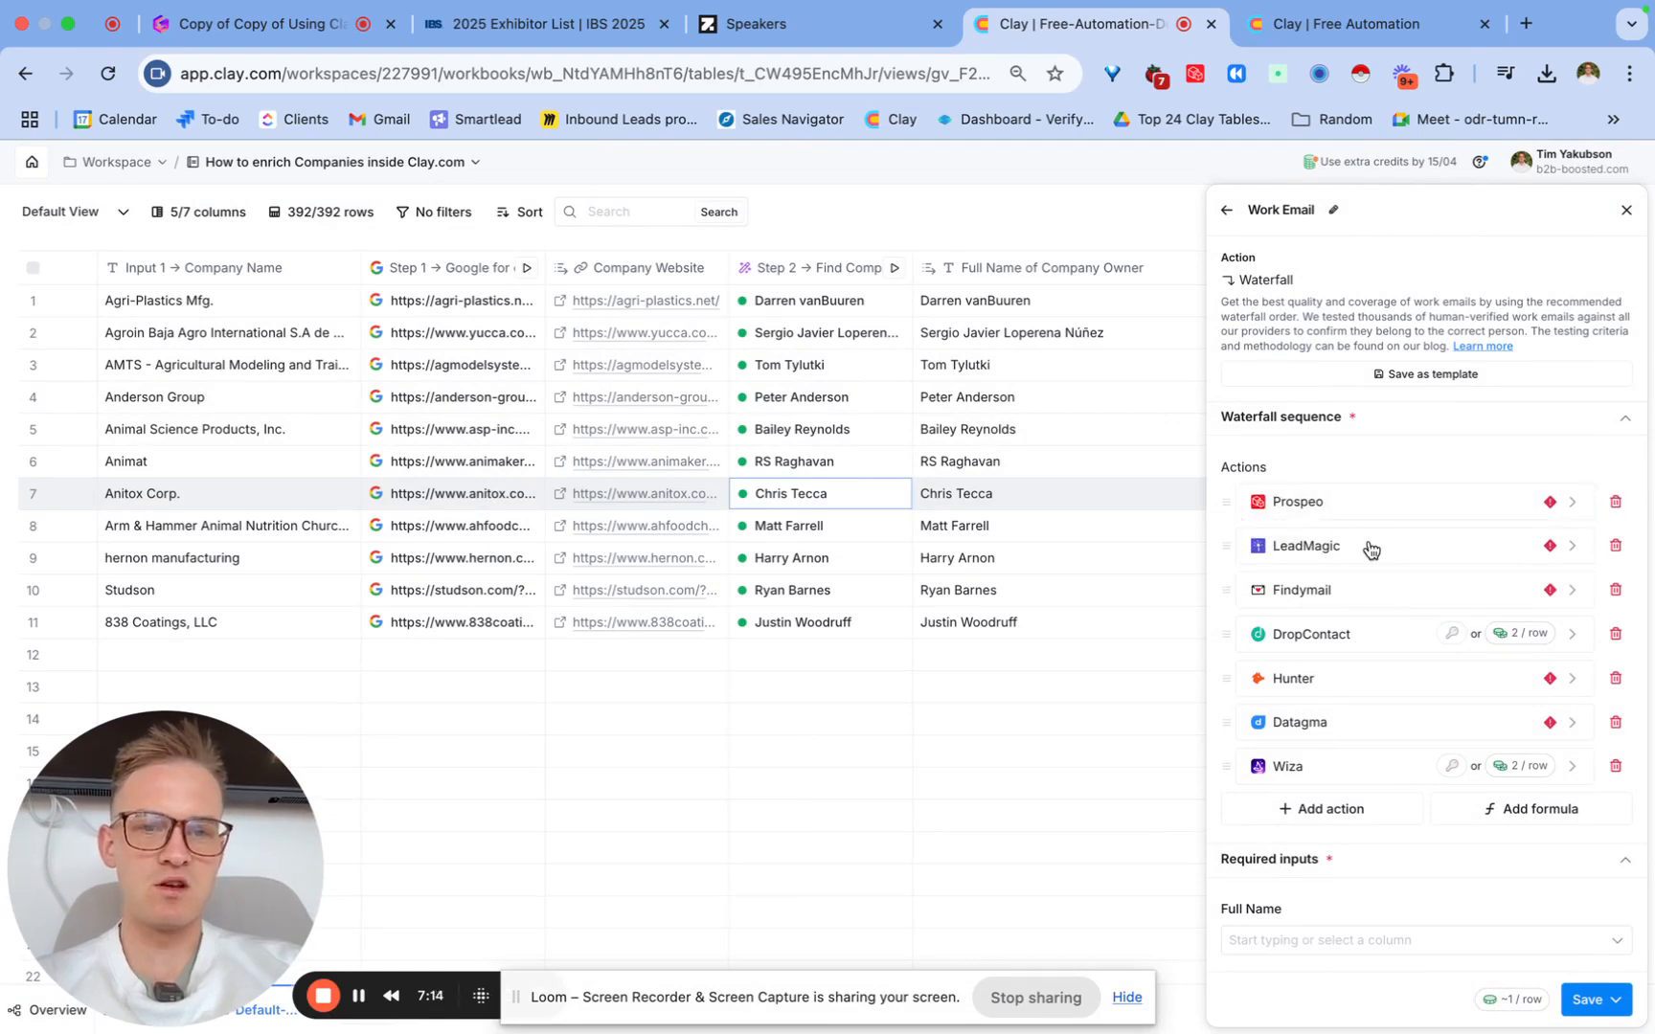
{"action": "left_click", "coordinate": [1617, 592]}
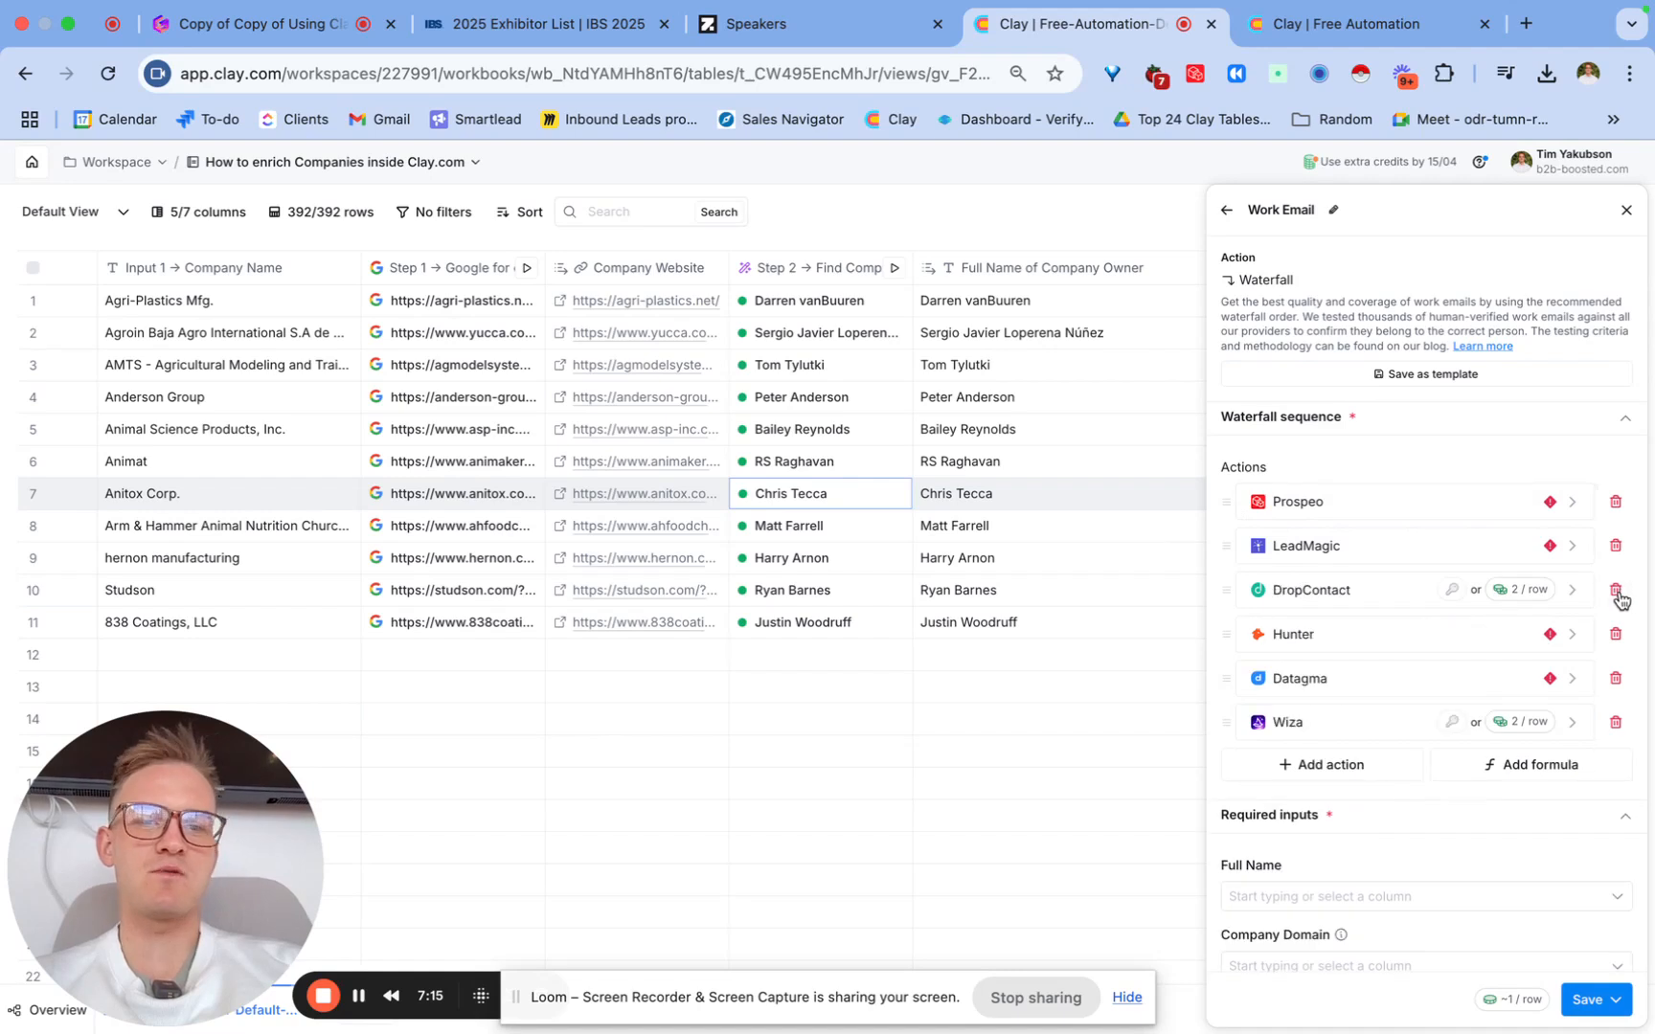
{"action": "left_click", "coordinate": [1616, 592]}
{"action": "left_click", "coordinate": [1617, 592]}
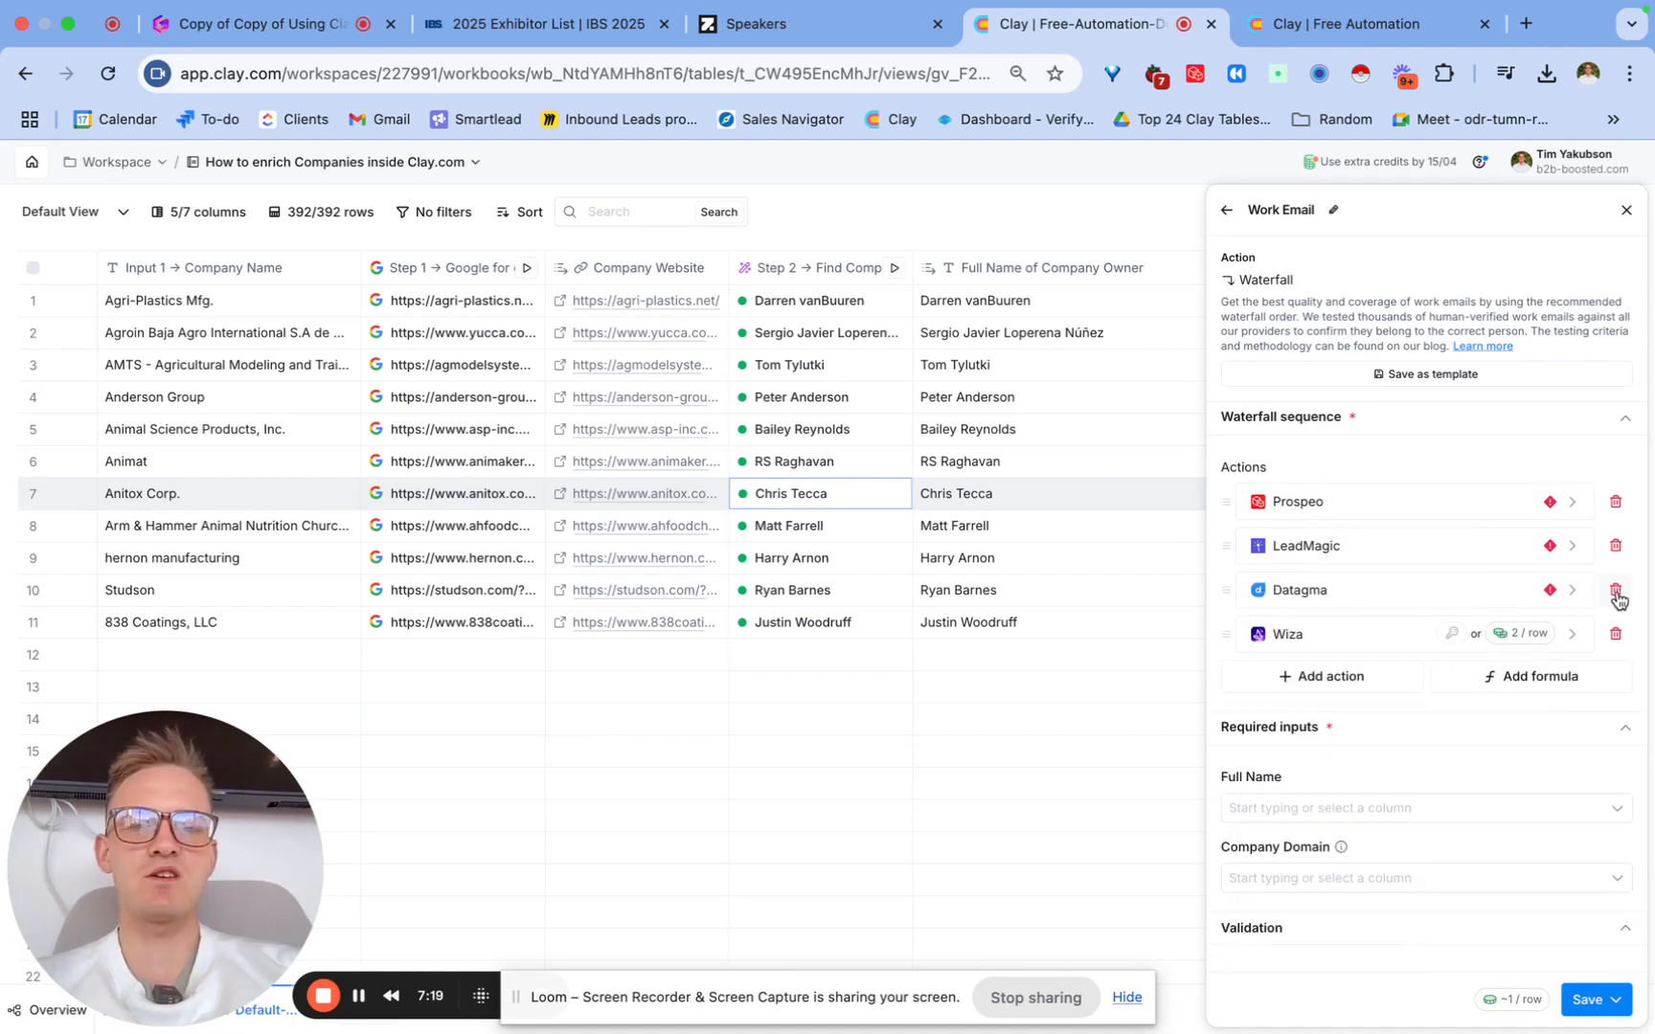
{"action": "left_click", "coordinate": [1617, 592]}
{"action": "left_click", "coordinate": [1617, 592]}
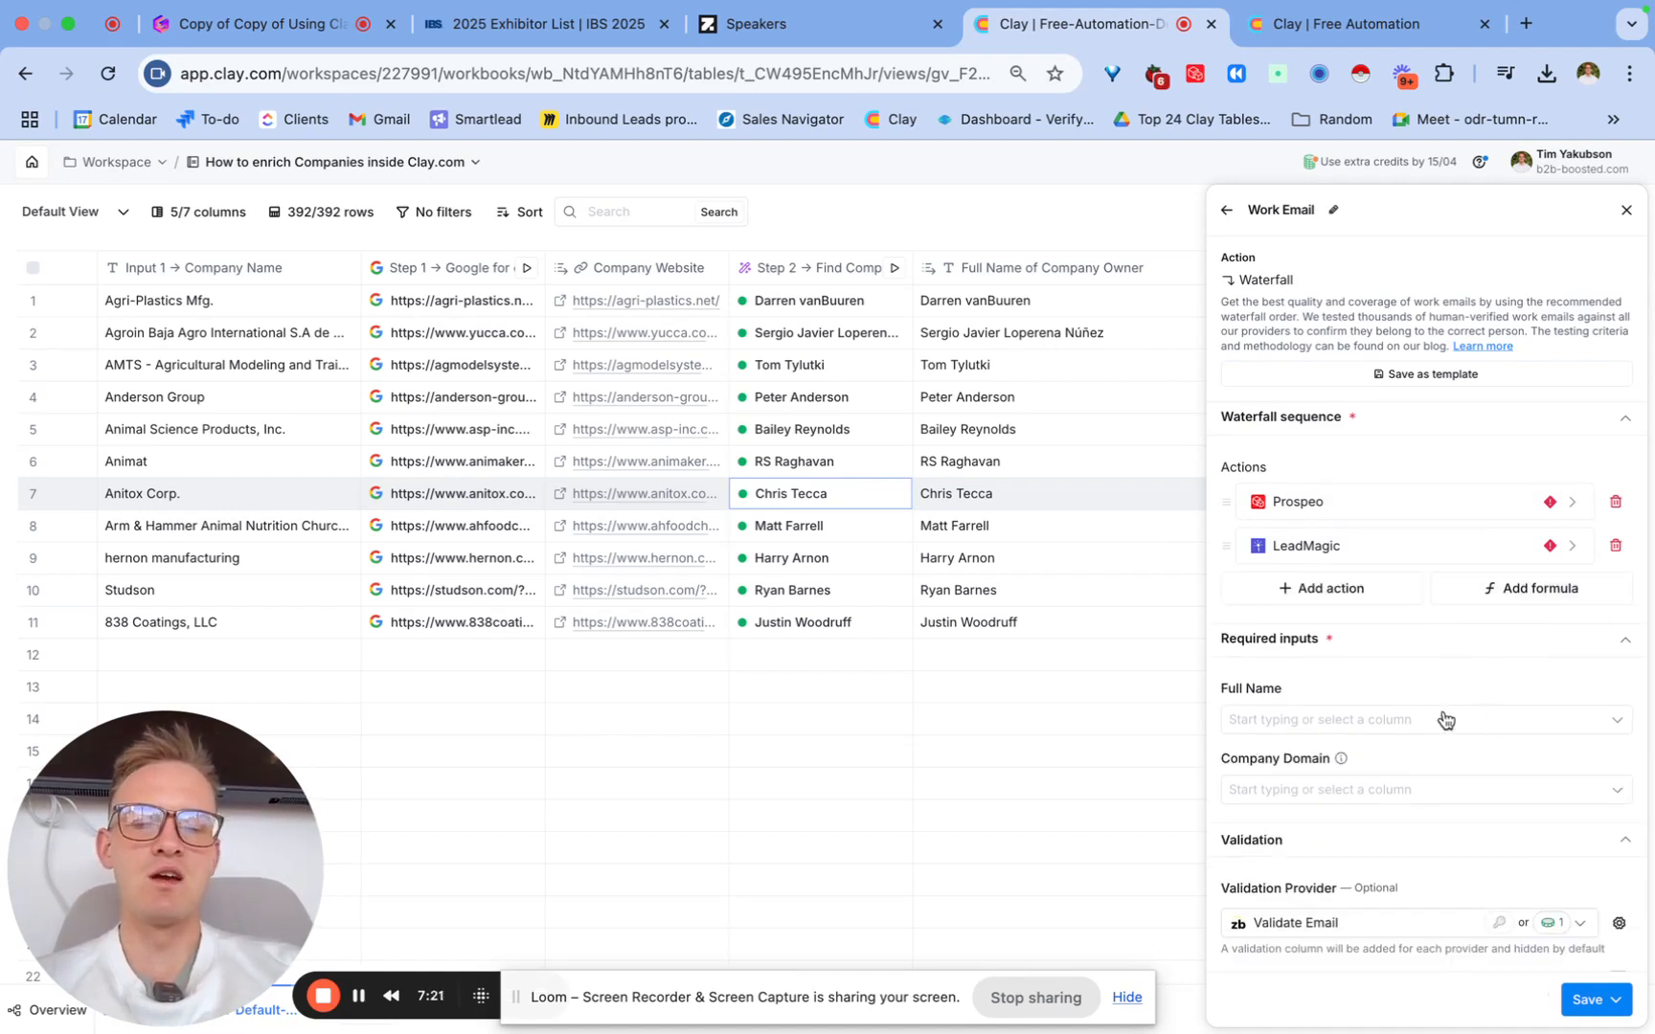
Step: Map the waterfall's Full Name input to "Full Name of Company Owner" and its Company Domain input to "Company Website URL"
{"action": "left_click", "coordinate": [1311, 719]}
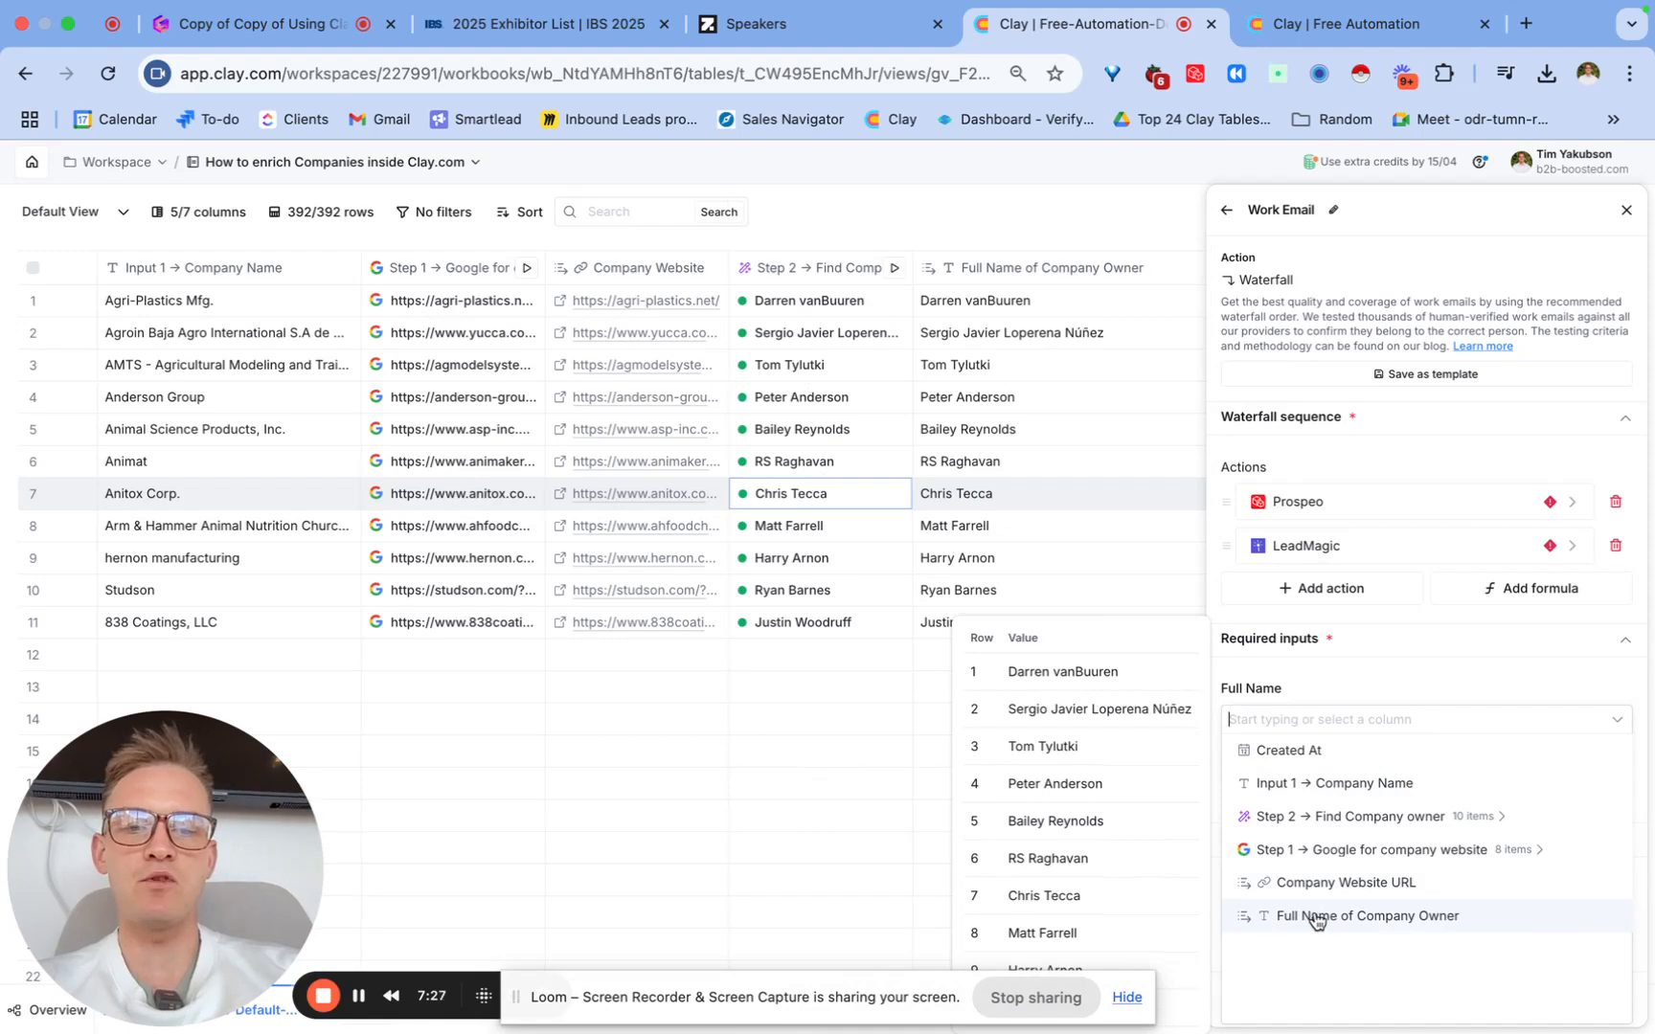
{"action": "left_click", "coordinate": [1318, 917]}
{"action": "left_click", "coordinate": [1299, 795]}
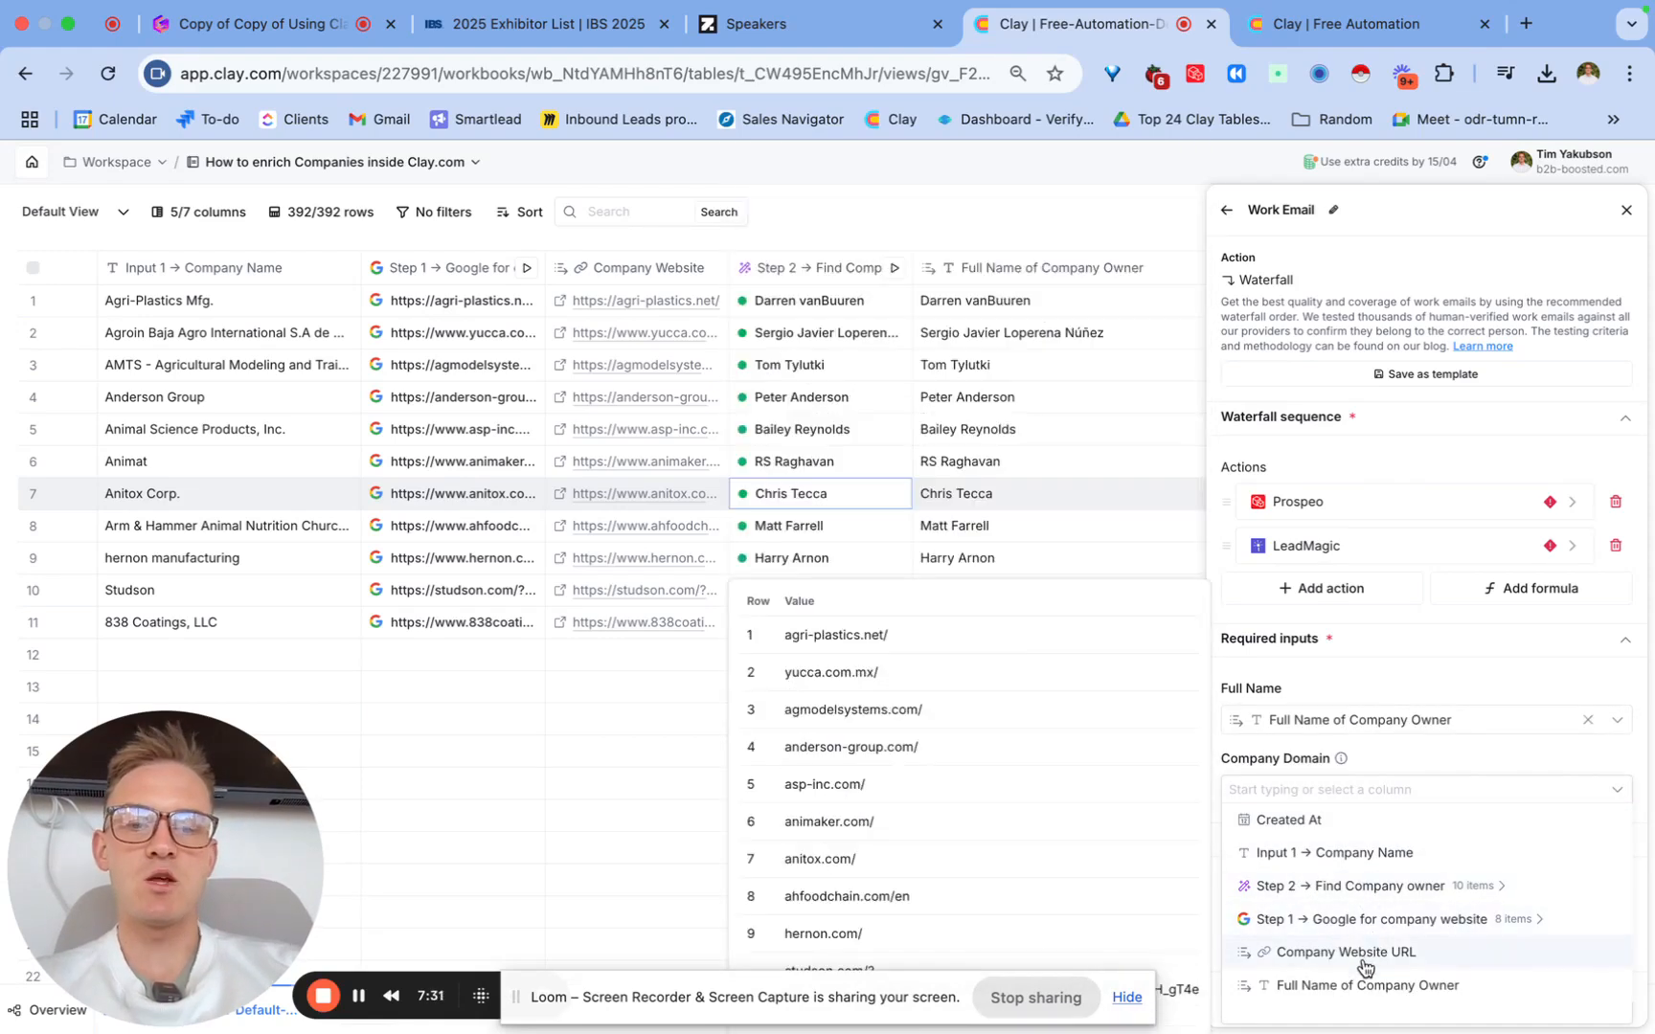
{"action": "left_click", "coordinate": [1362, 954]}
Step: Set the Work Email waterfall's validation provider to LeadMagic's Validate Email, and save and run it on 10 rows
{"action": "scroll", "coordinate": [1388, 807], "scroll_direction": "down", "scroll_amount": 4}
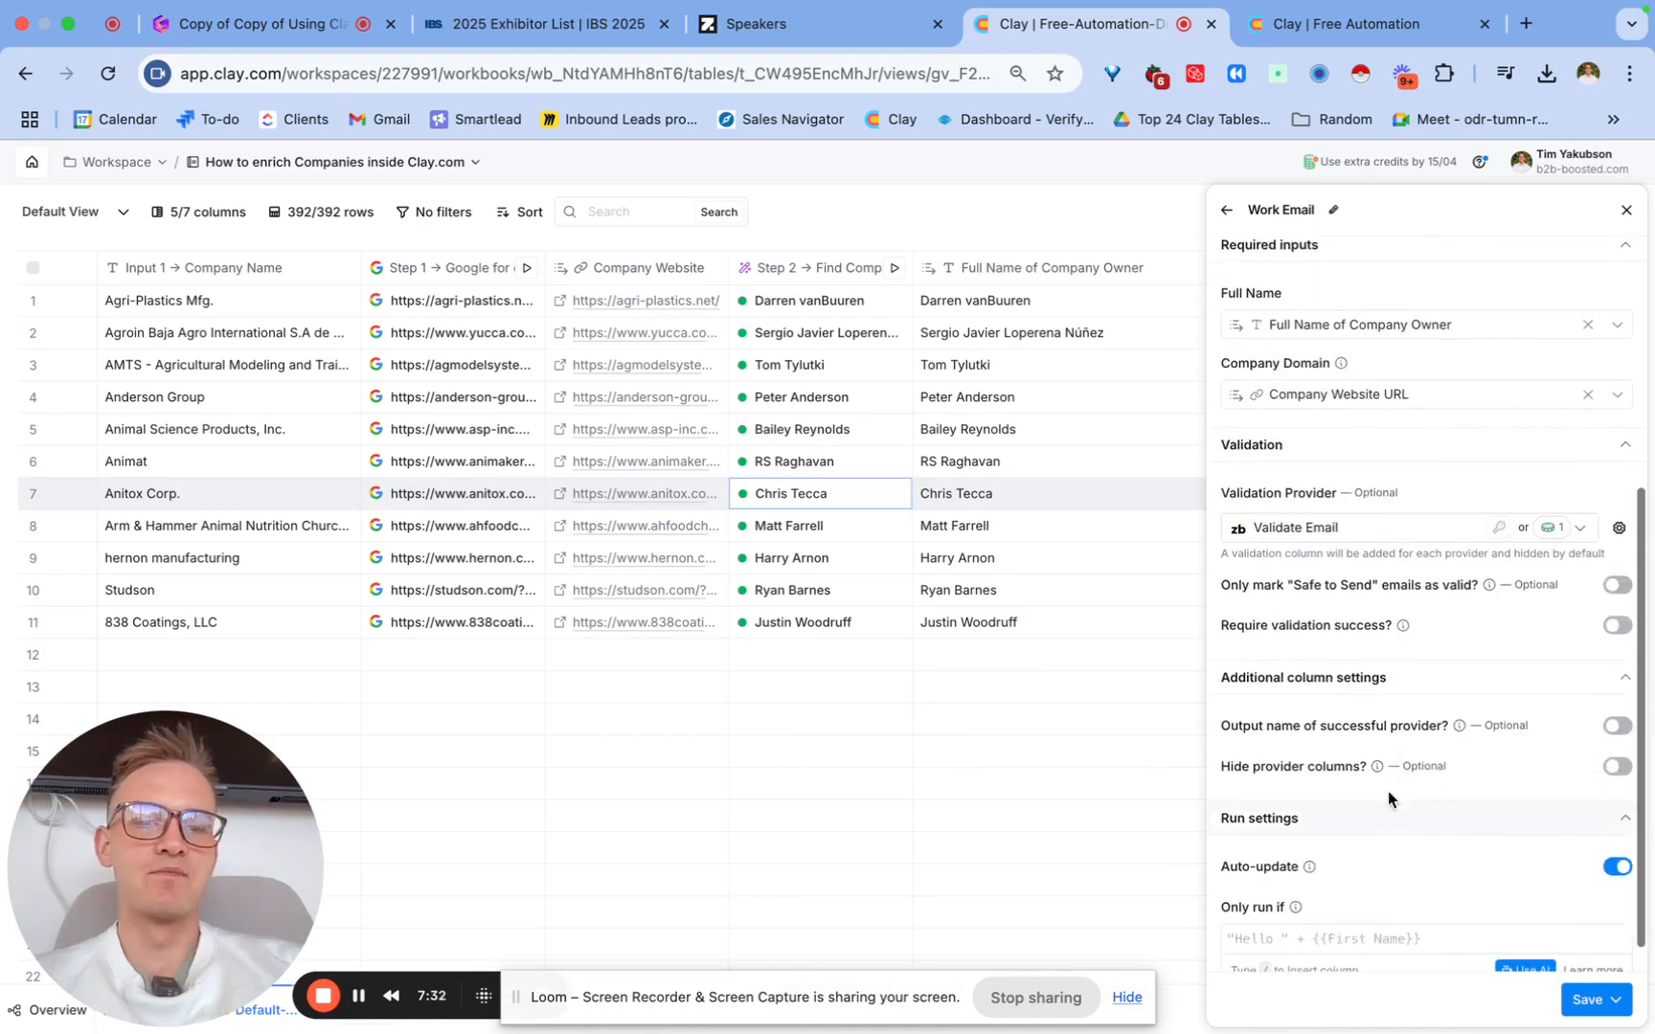
{"action": "left_click", "coordinate": [1391, 540]}
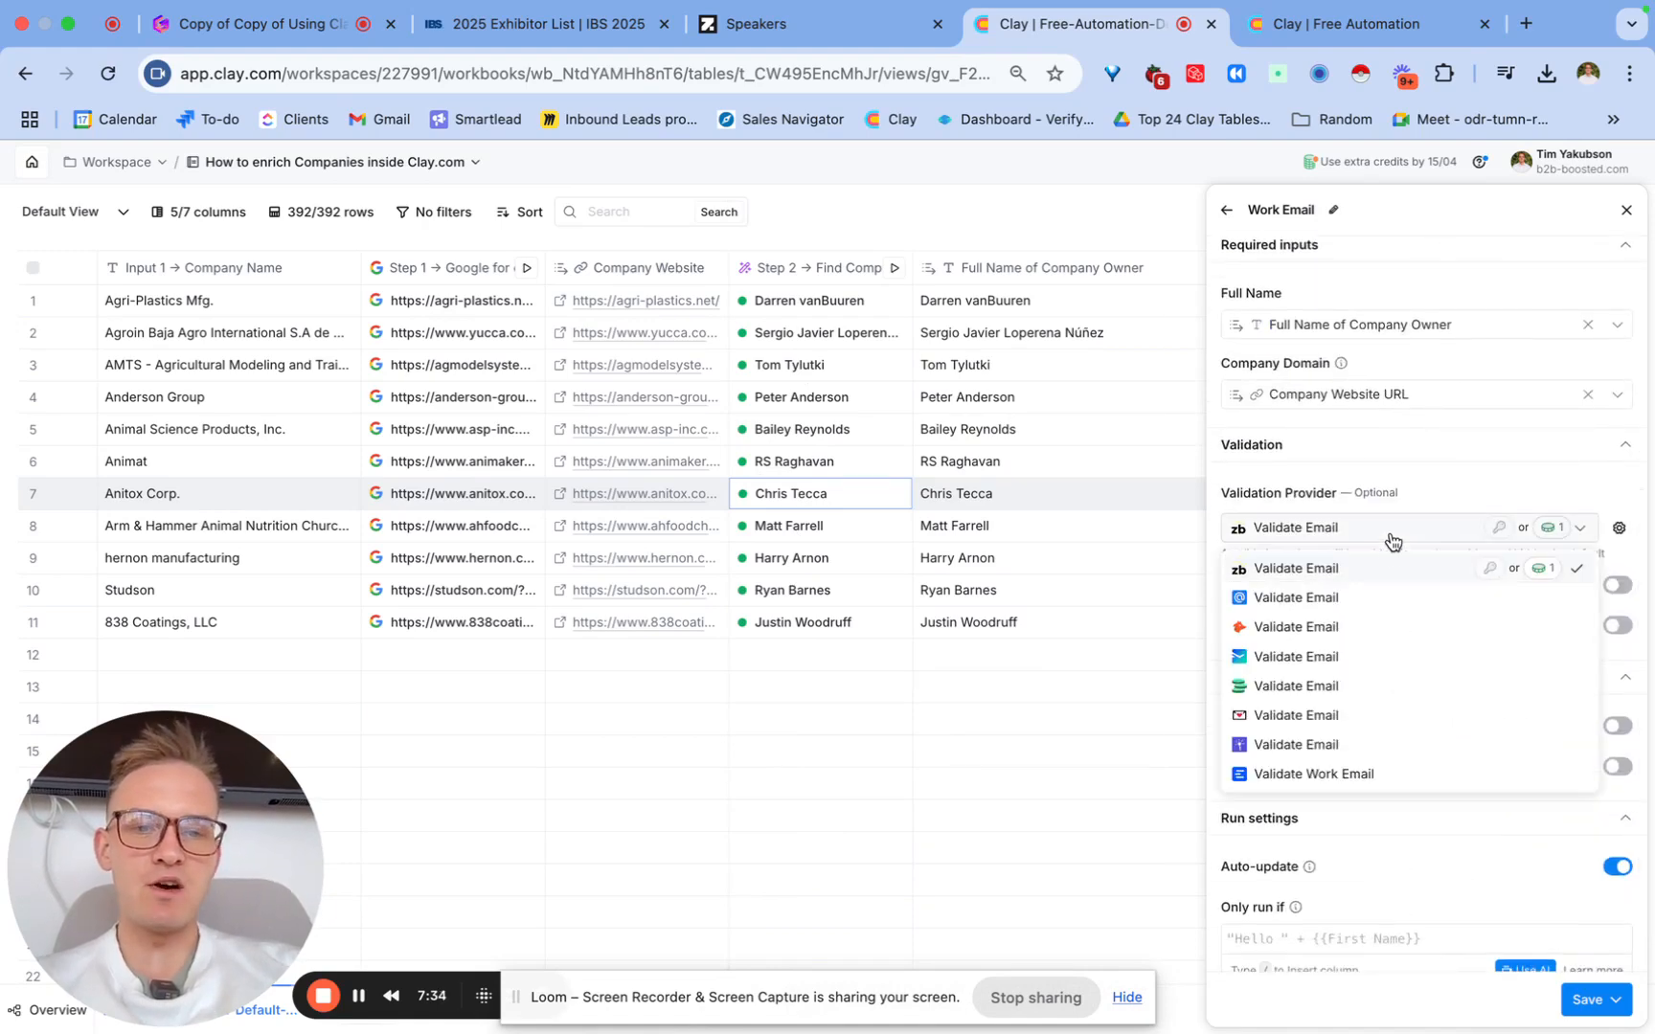
{"action": "left_click", "coordinate": [1328, 745]}
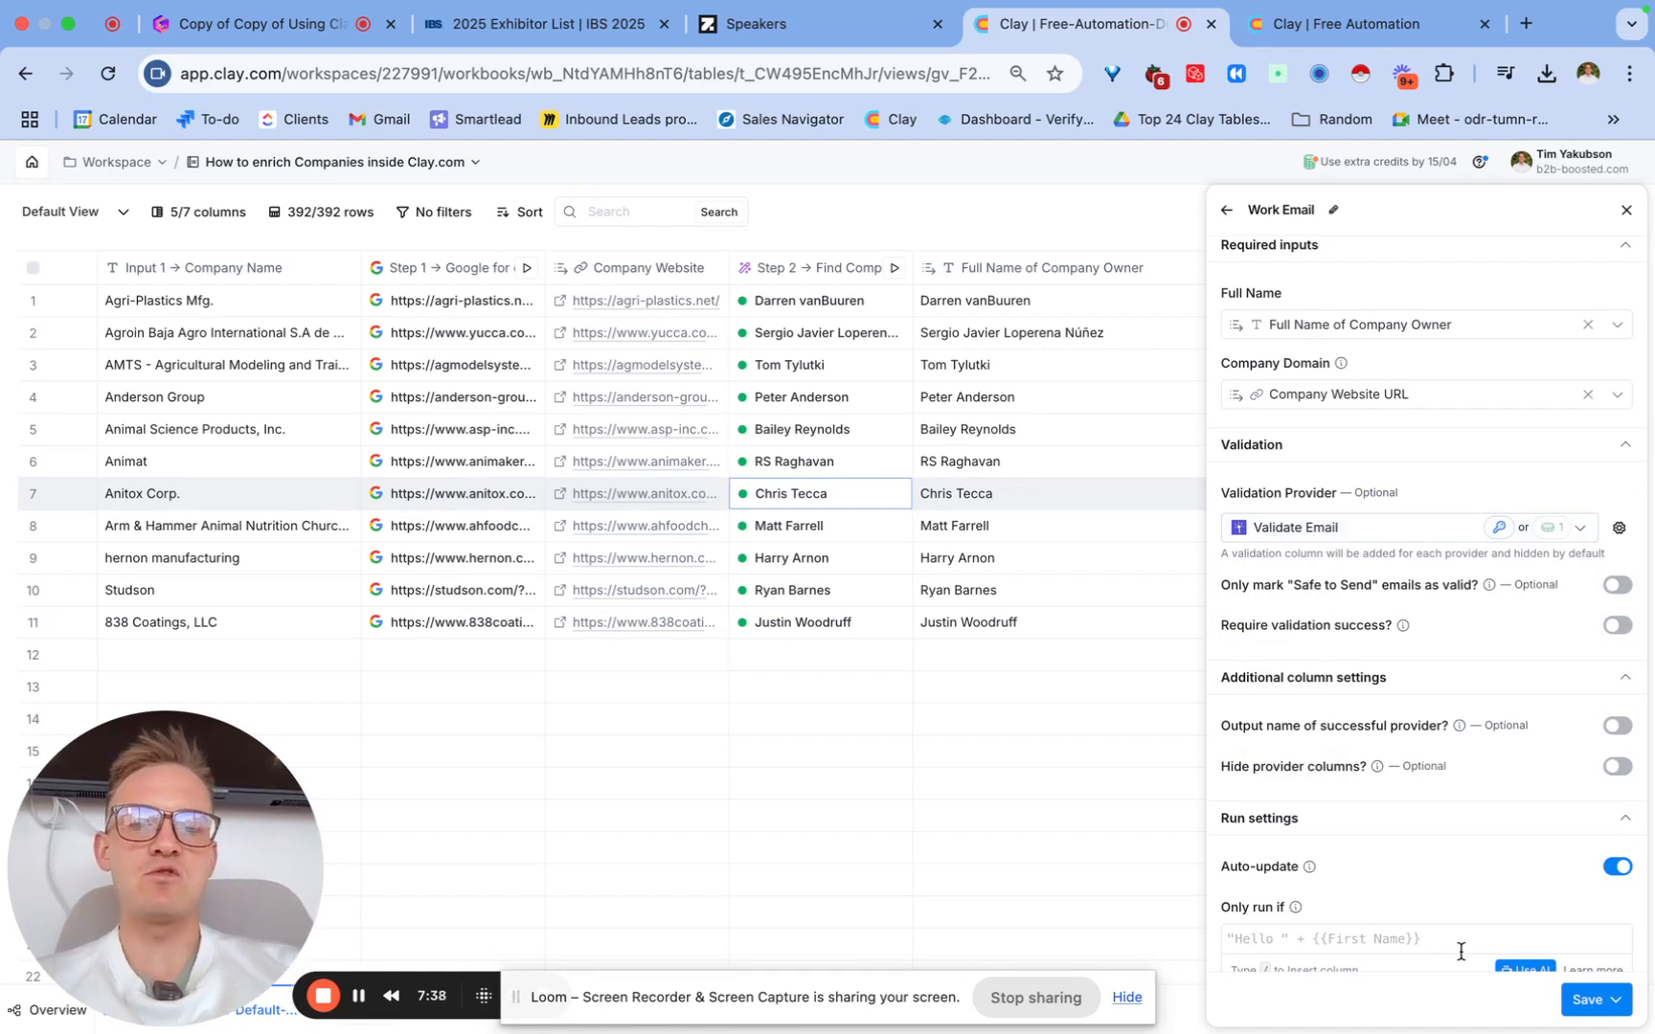
{"action": "left_click", "coordinate": [1613, 999]}
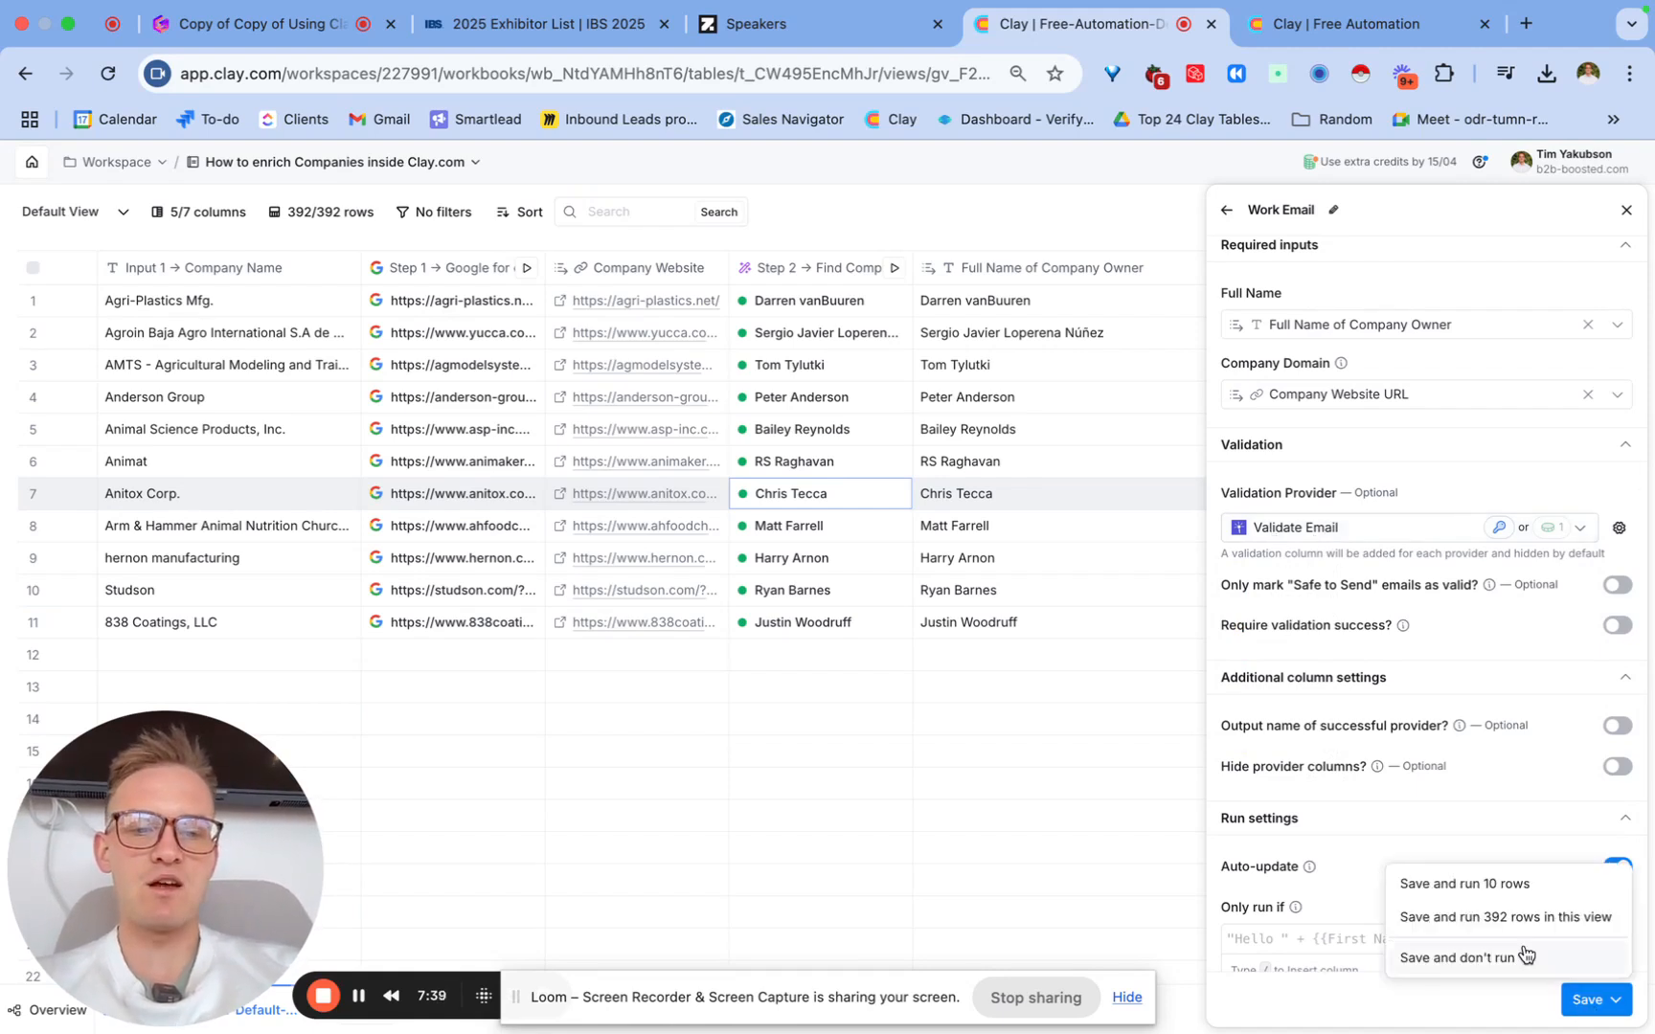
{"action": "left_click", "coordinate": [1506, 887]}
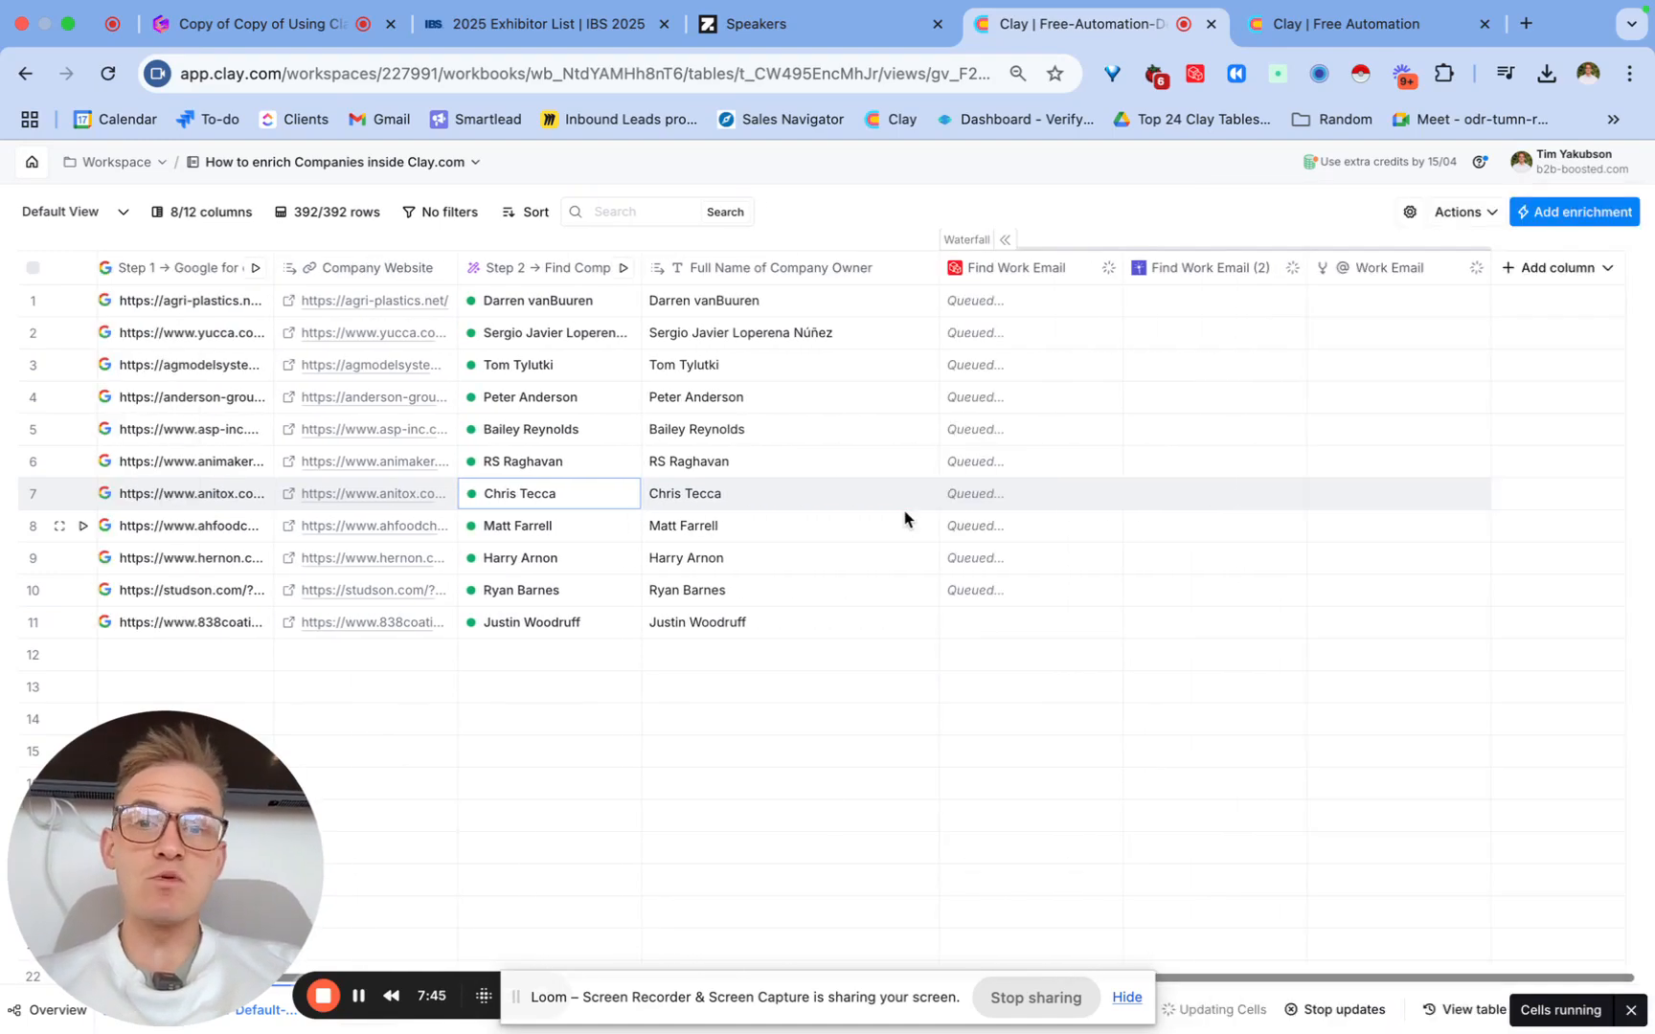
Step: Run the Find Work Email cell in row 11 and rename that column "Step 3 → Find email via email waterfall"
{"action": "left_click", "coordinate": [1111, 624]}
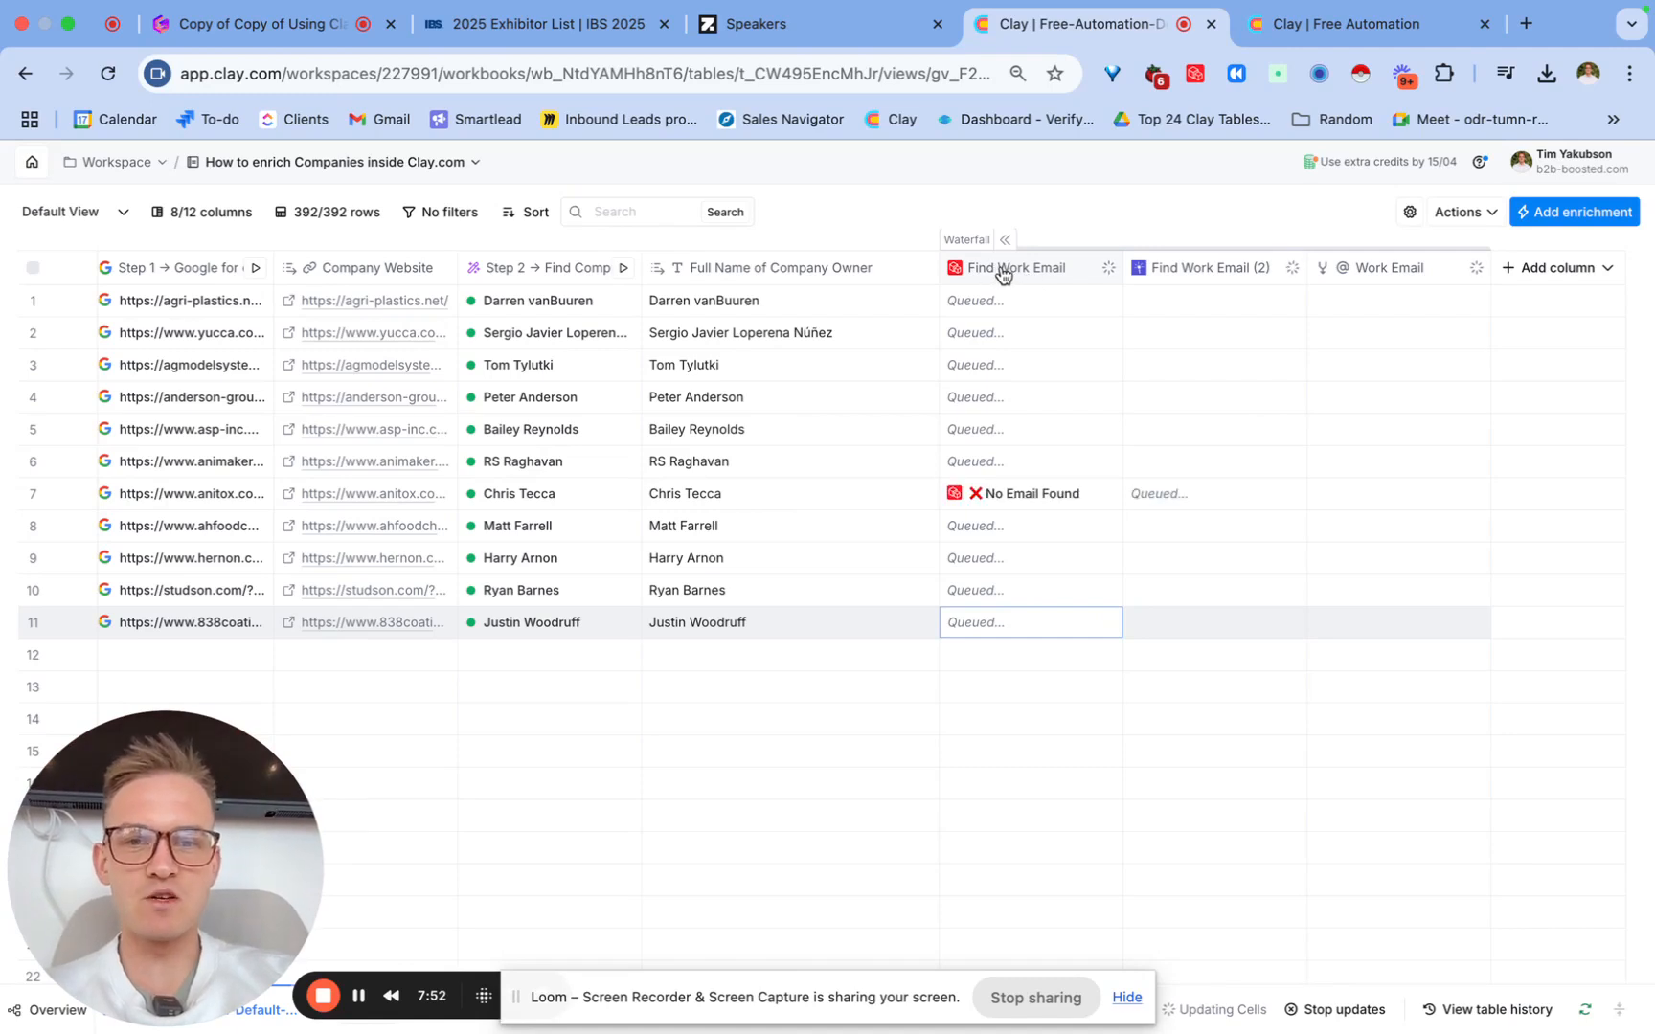
{"action": "left_click", "coordinate": [1002, 275]}
{"action": "left_click", "coordinate": [966, 309]}
{"action": "type", "text": "Step 3 → Find email via email waterfall"}
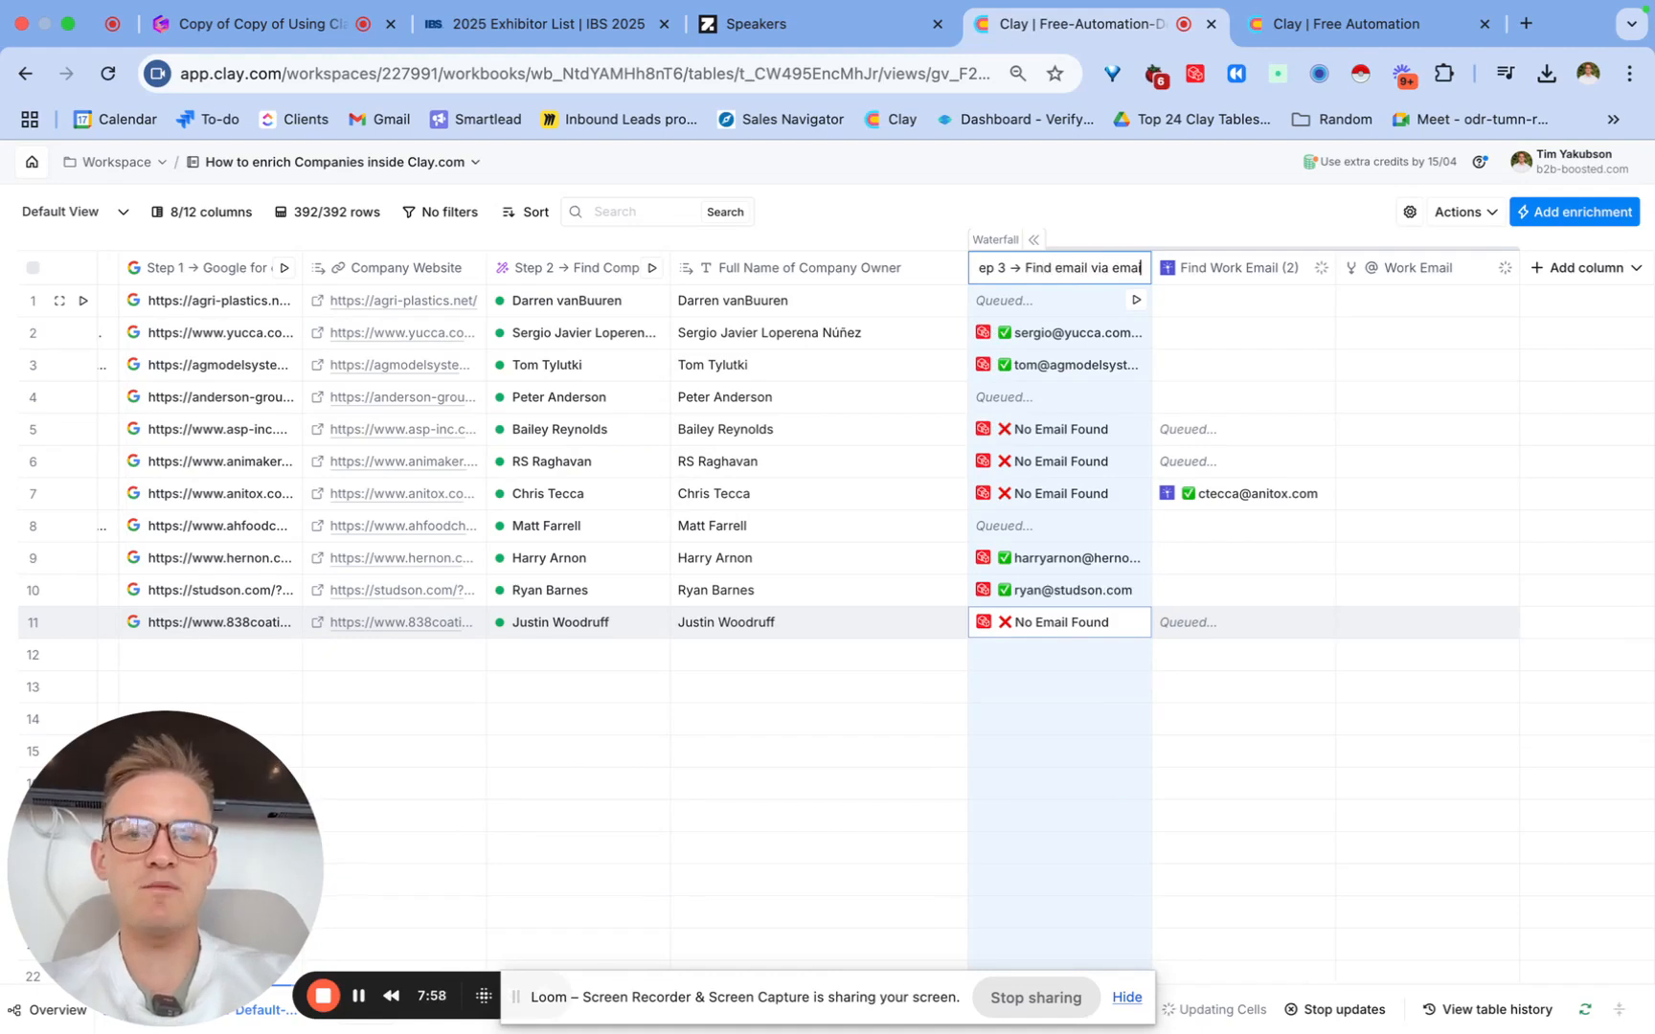
{"action": "key", "text": "Return"}
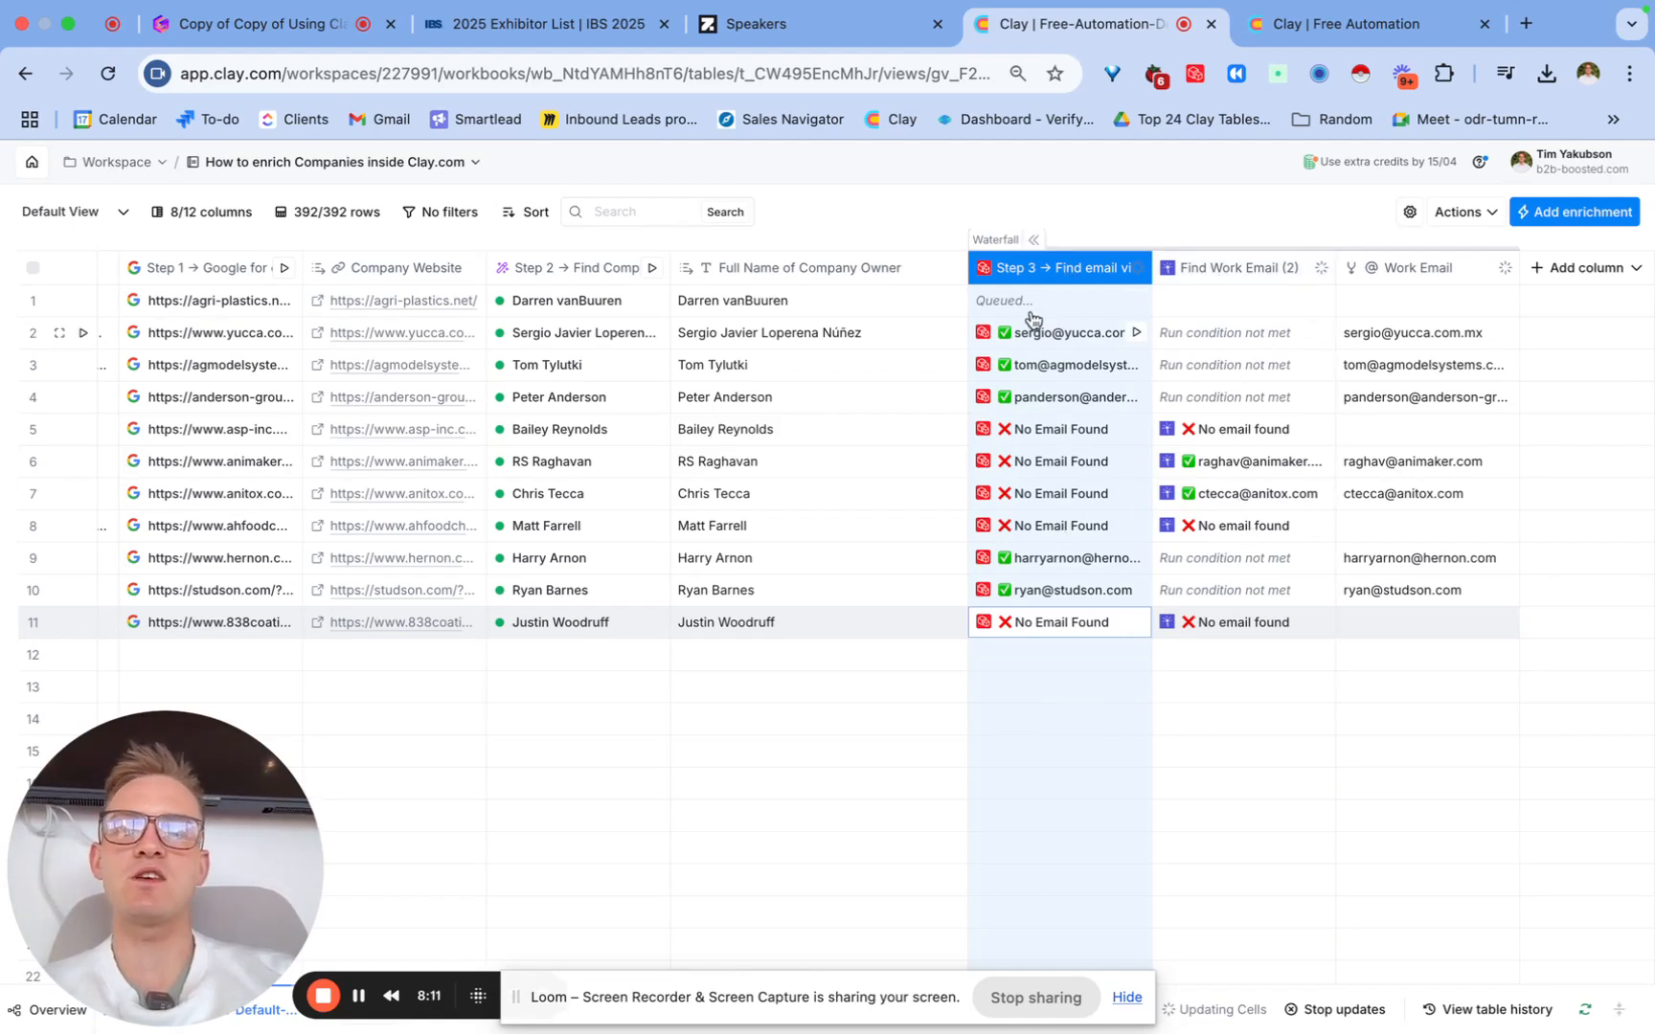
Step: Add a Message column to the table and start editing its body
{"action": "scroll", "coordinate": [1375, 286], "scroll_direction": "right", "scroll_amount": 1}
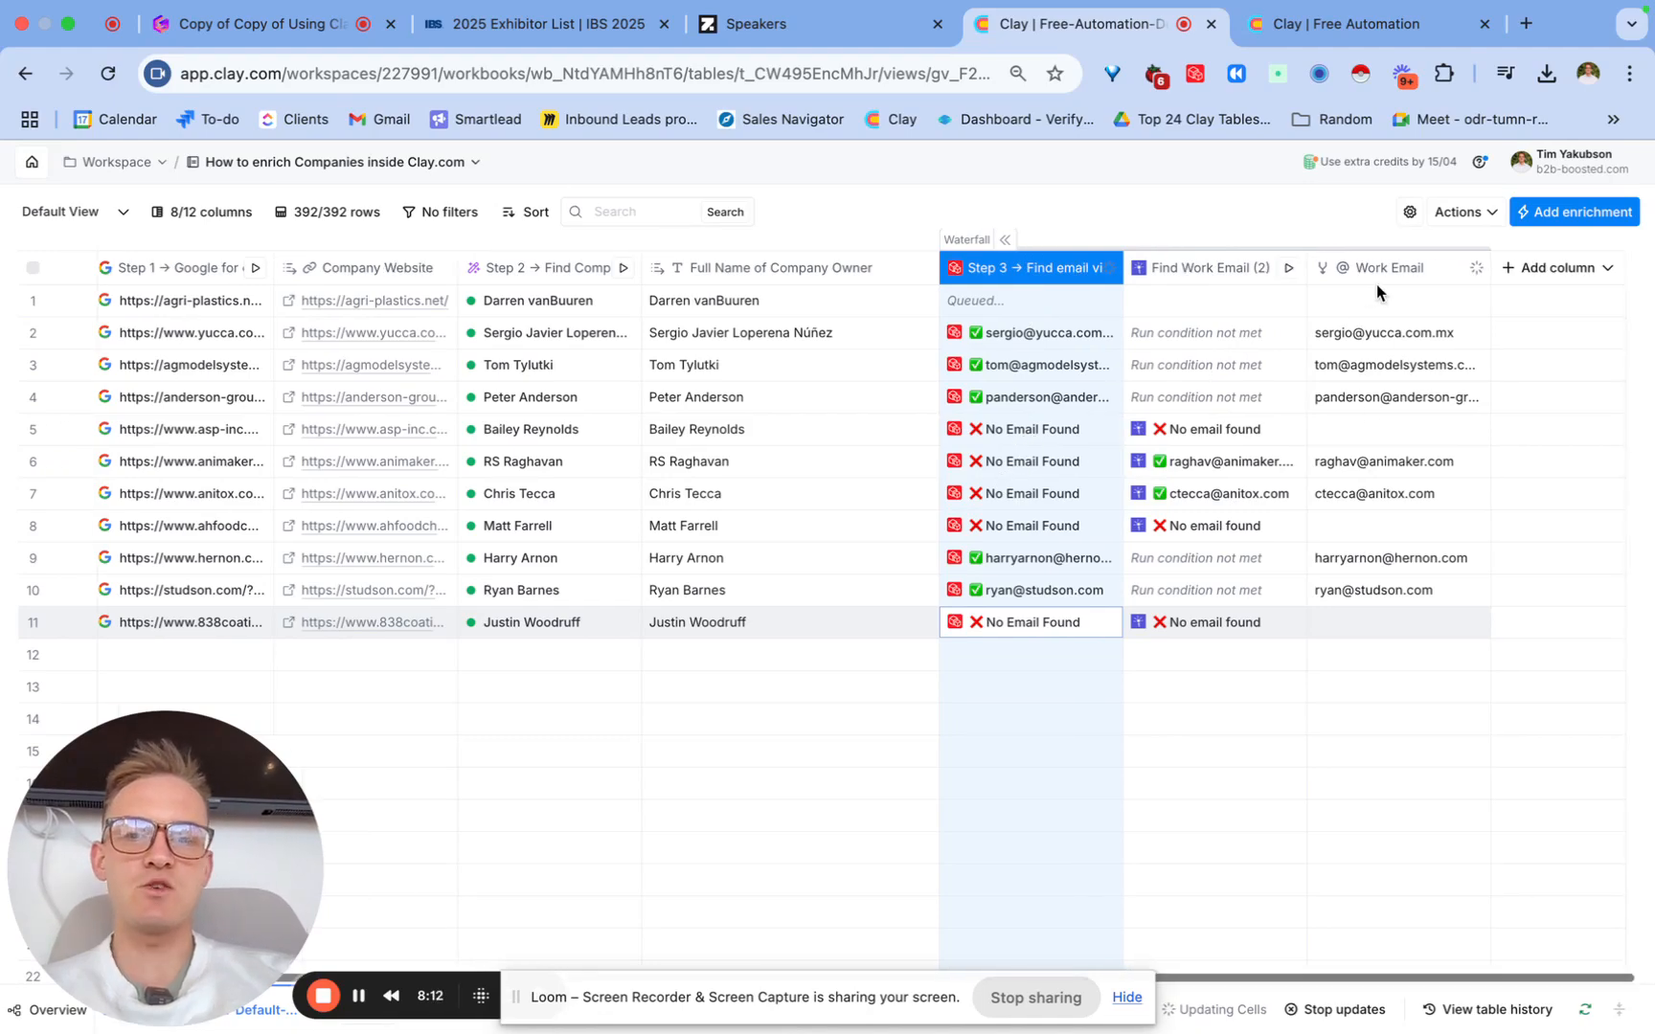
{"action": "scroll", "coordinate": [1134, 528], "scroll_direction": "left", "scroll_amount": 5}
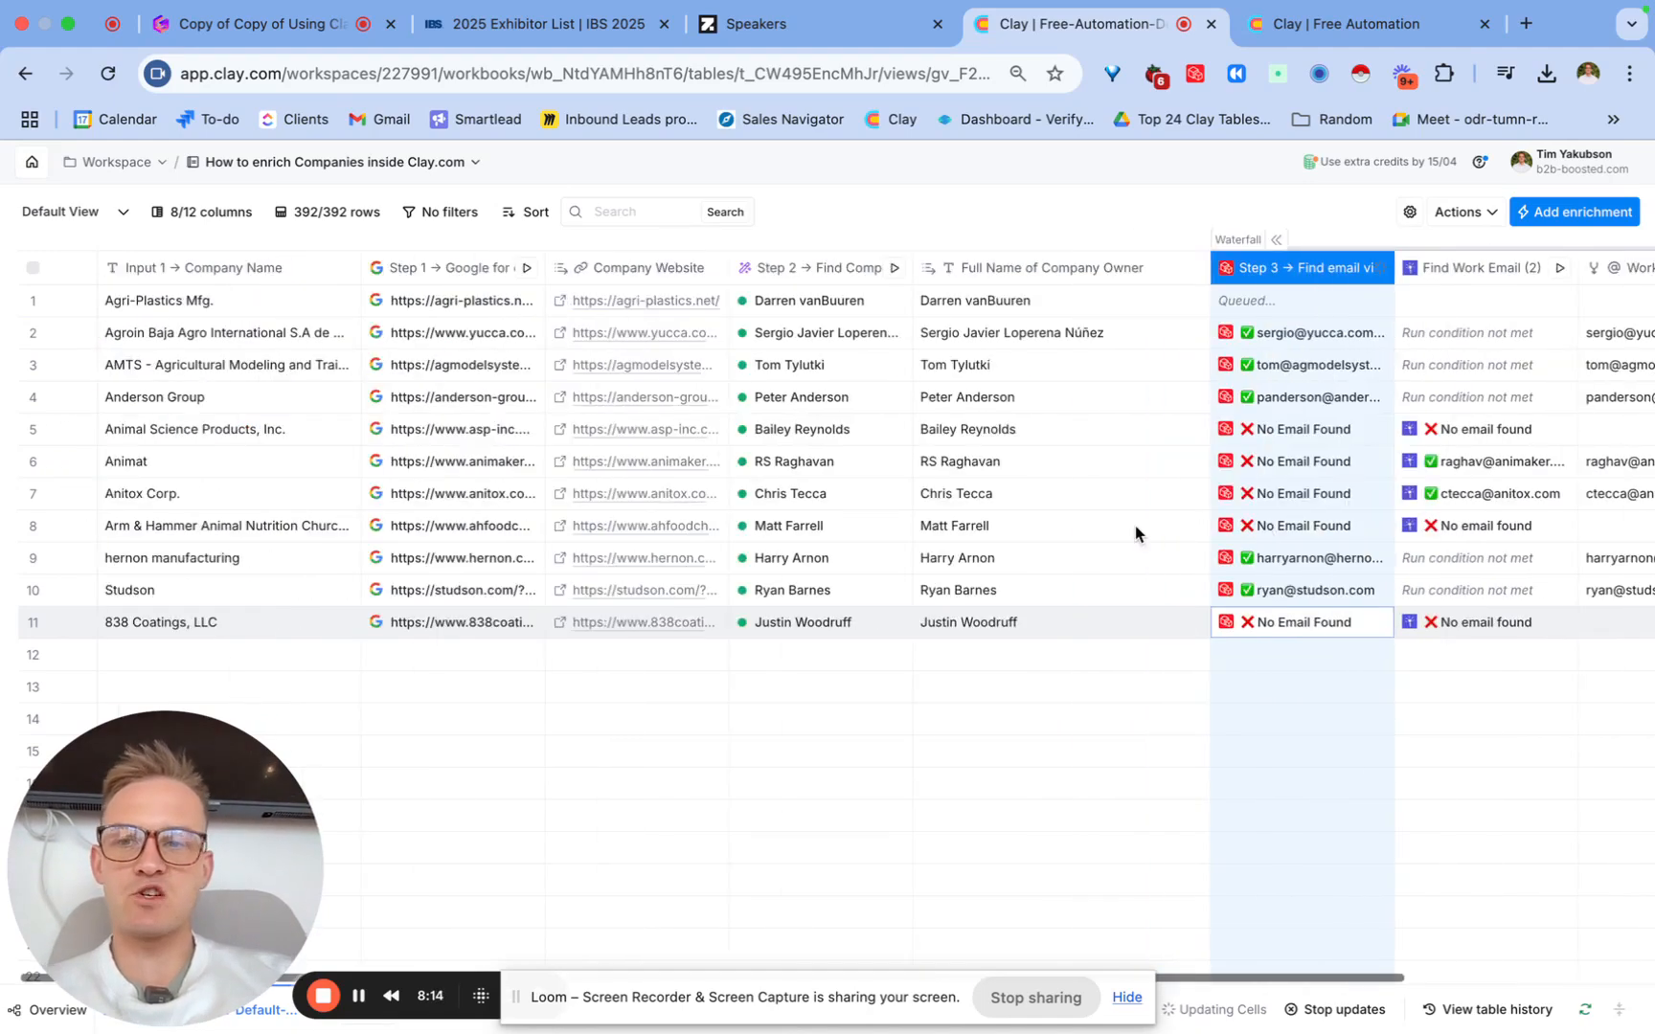
{"action": "scroll", "coordinate": [425, 496], "scroll_direction": "right", "scroll_amount": 5}
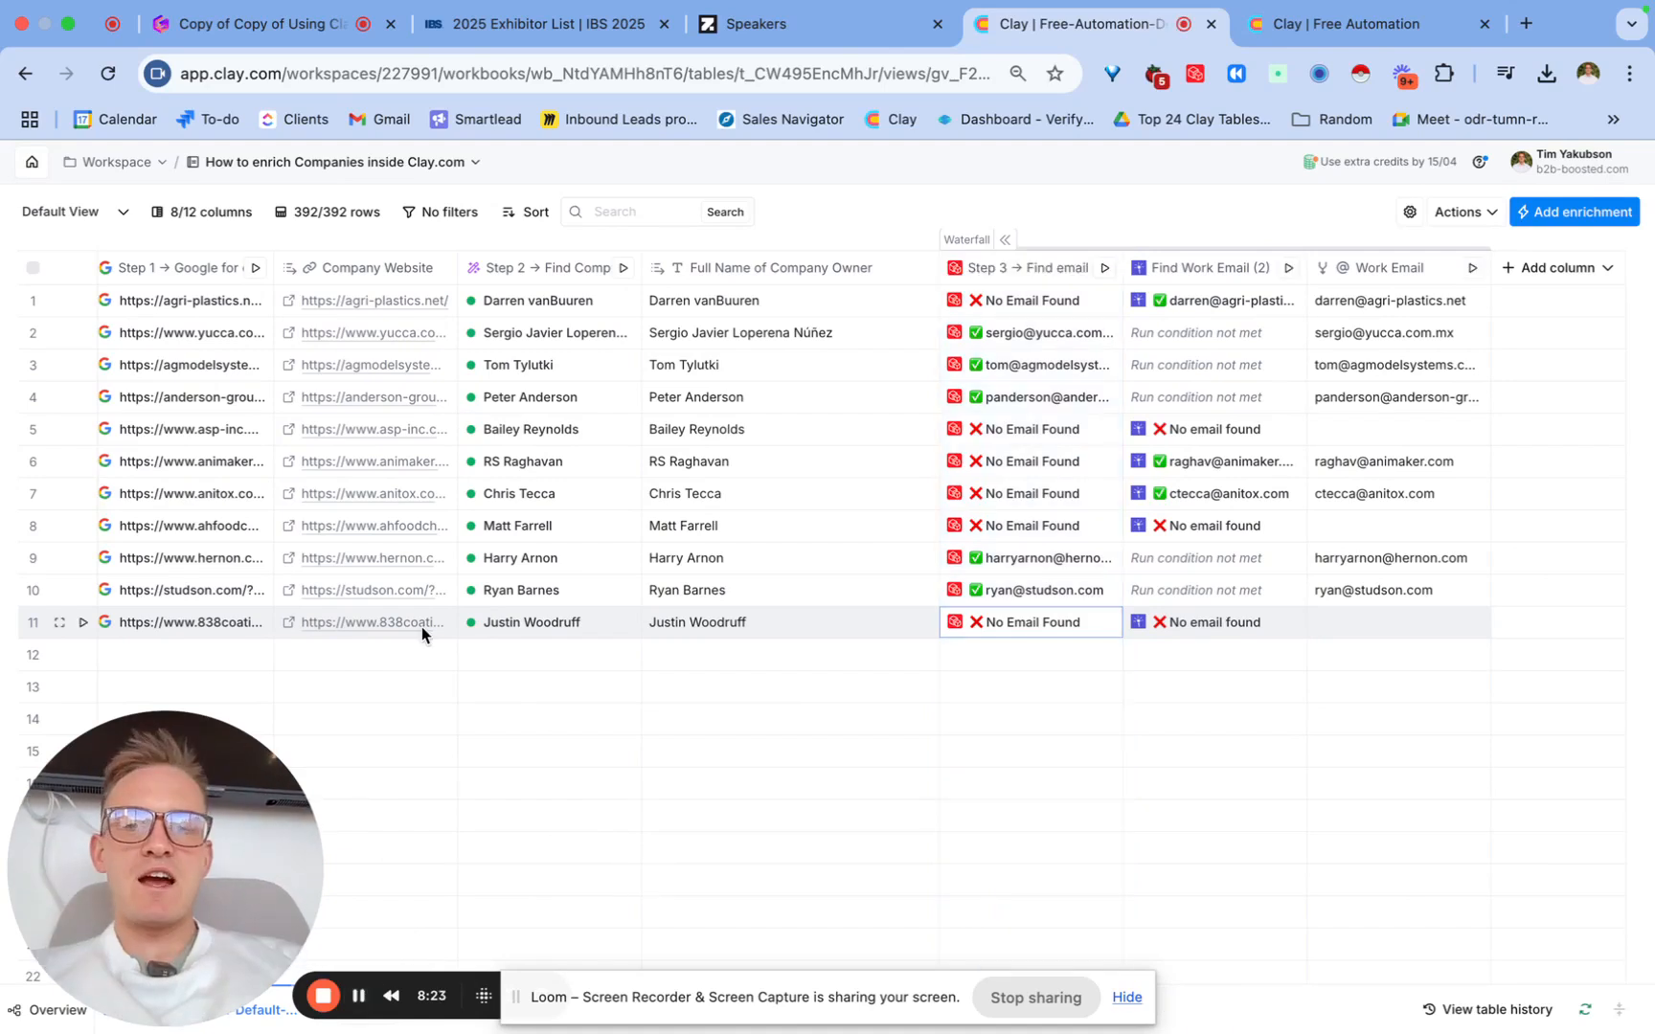
{"action": "left_click", "coordinate": [1559, 269]}
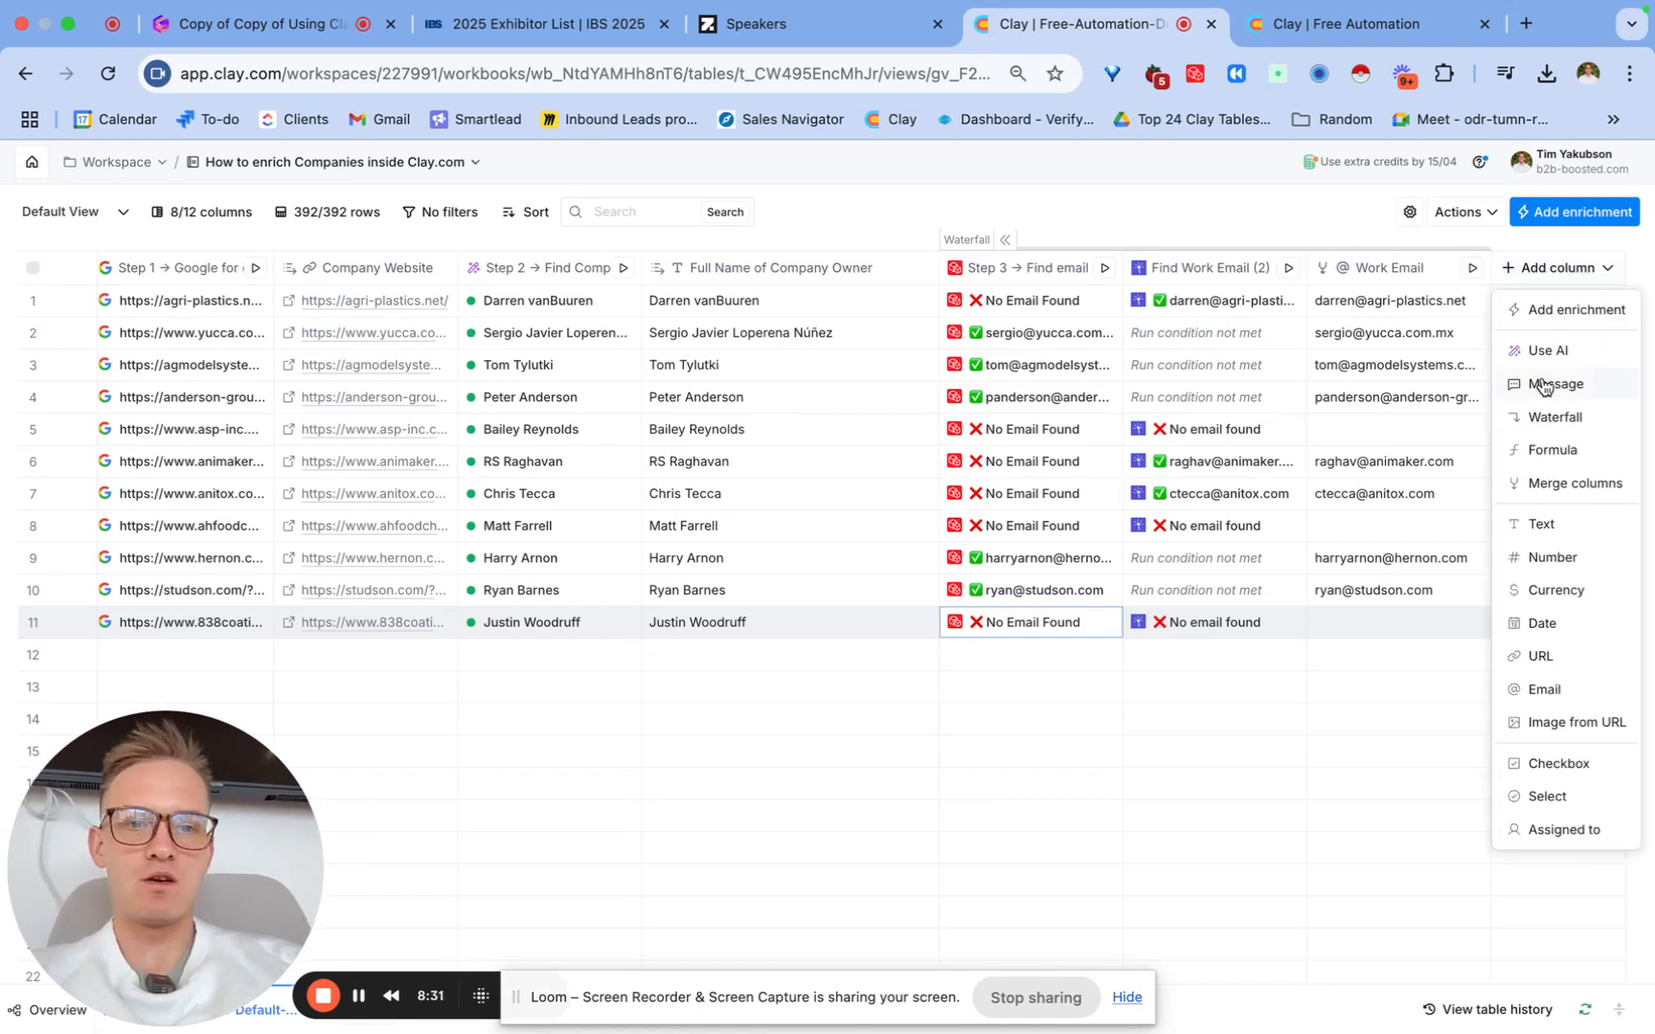
{"action": "left_click", "coordinate": [1510, 388]}
{"action": "left_click", "coordinate": [1278, 500]}
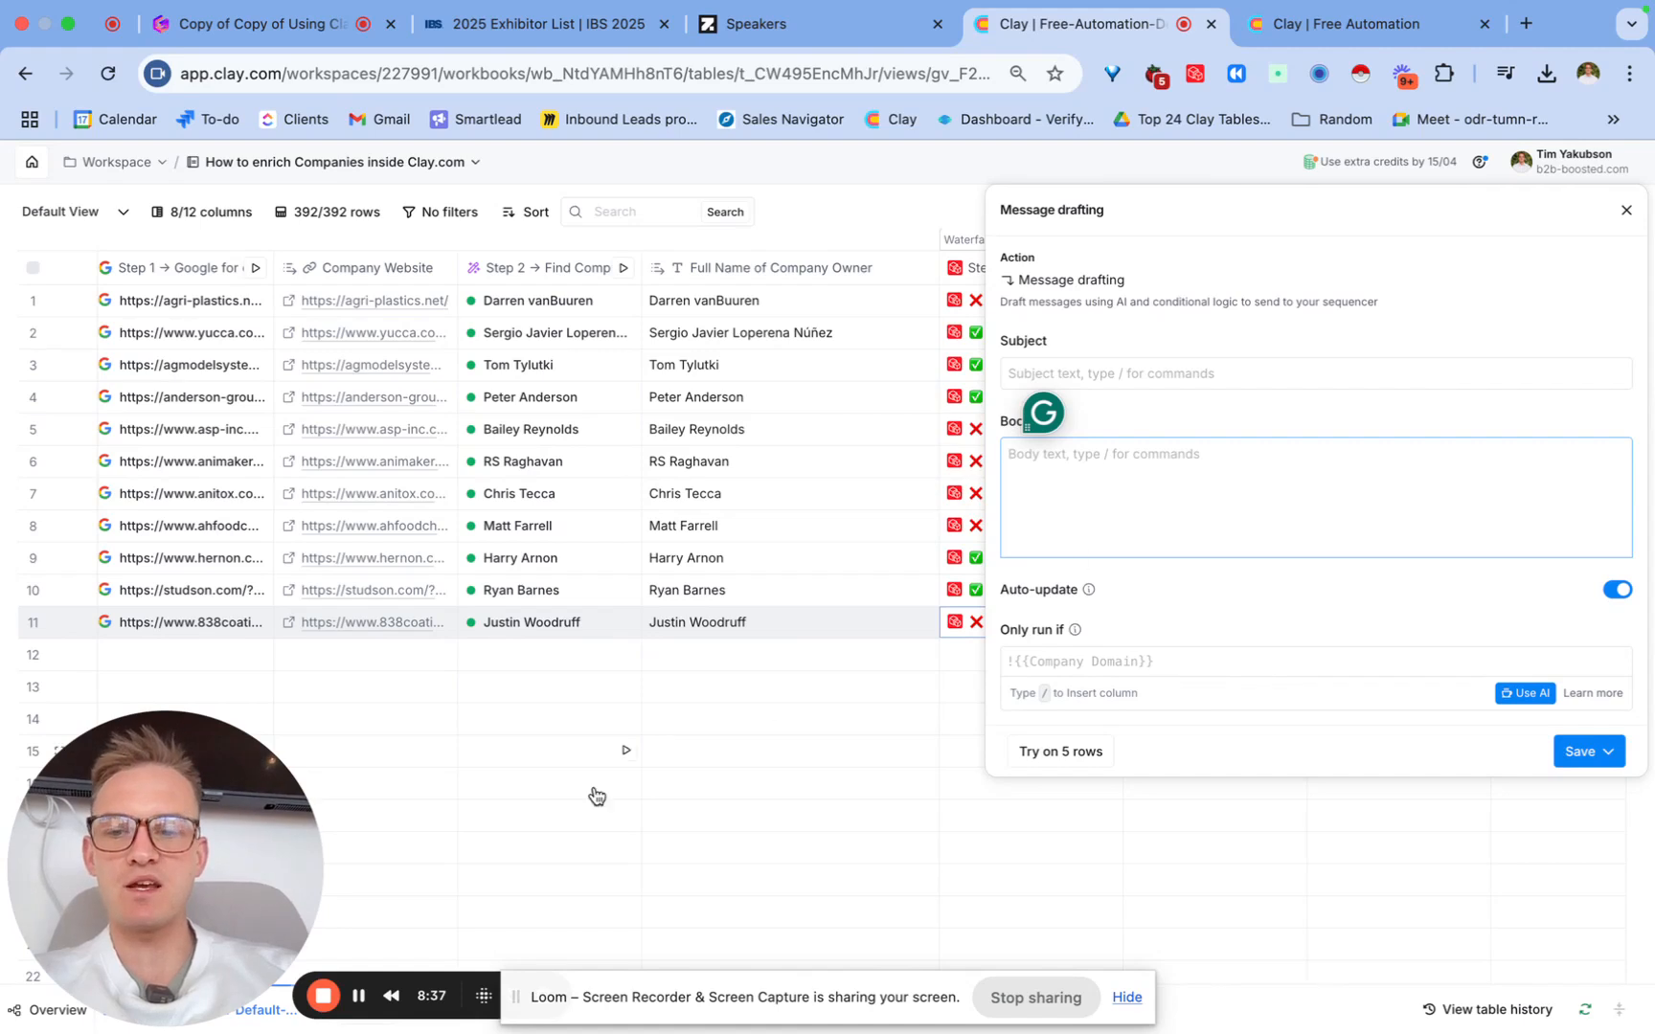
Step: Begin the message body with "Hi" followed by the first_name field from the waterfall's Find Work Email (2) column
{"action": "type", "text": "Hi "}
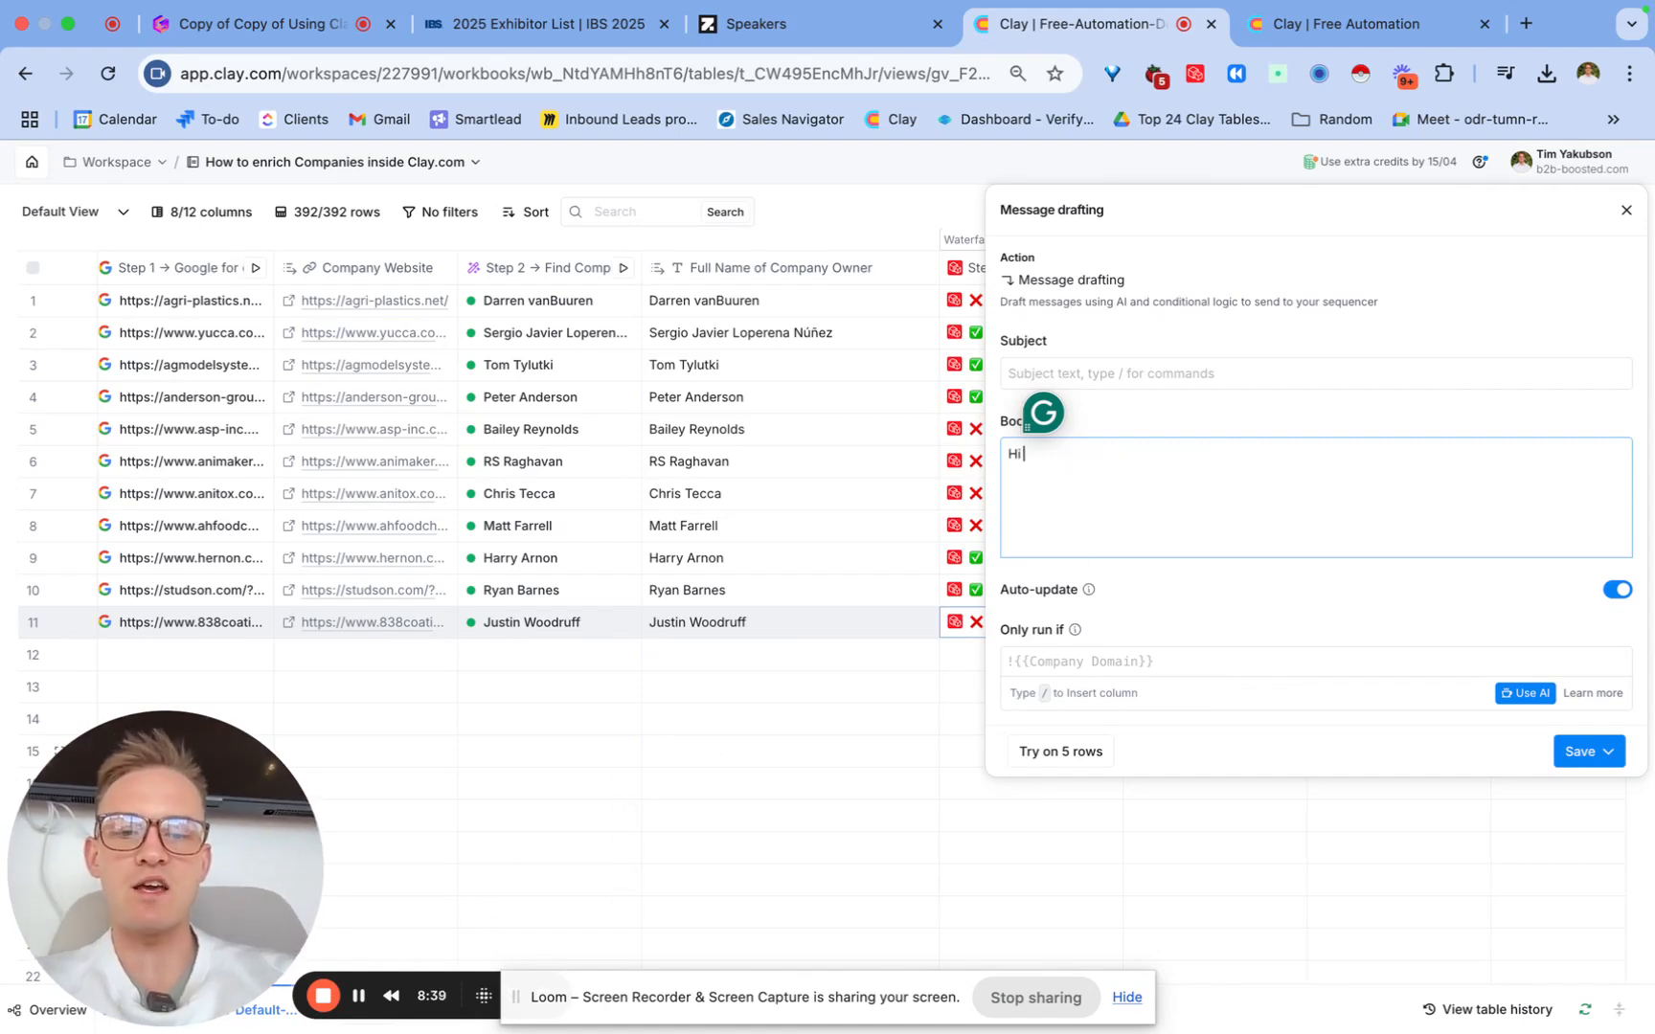
{"action": "type", "text": "/"}
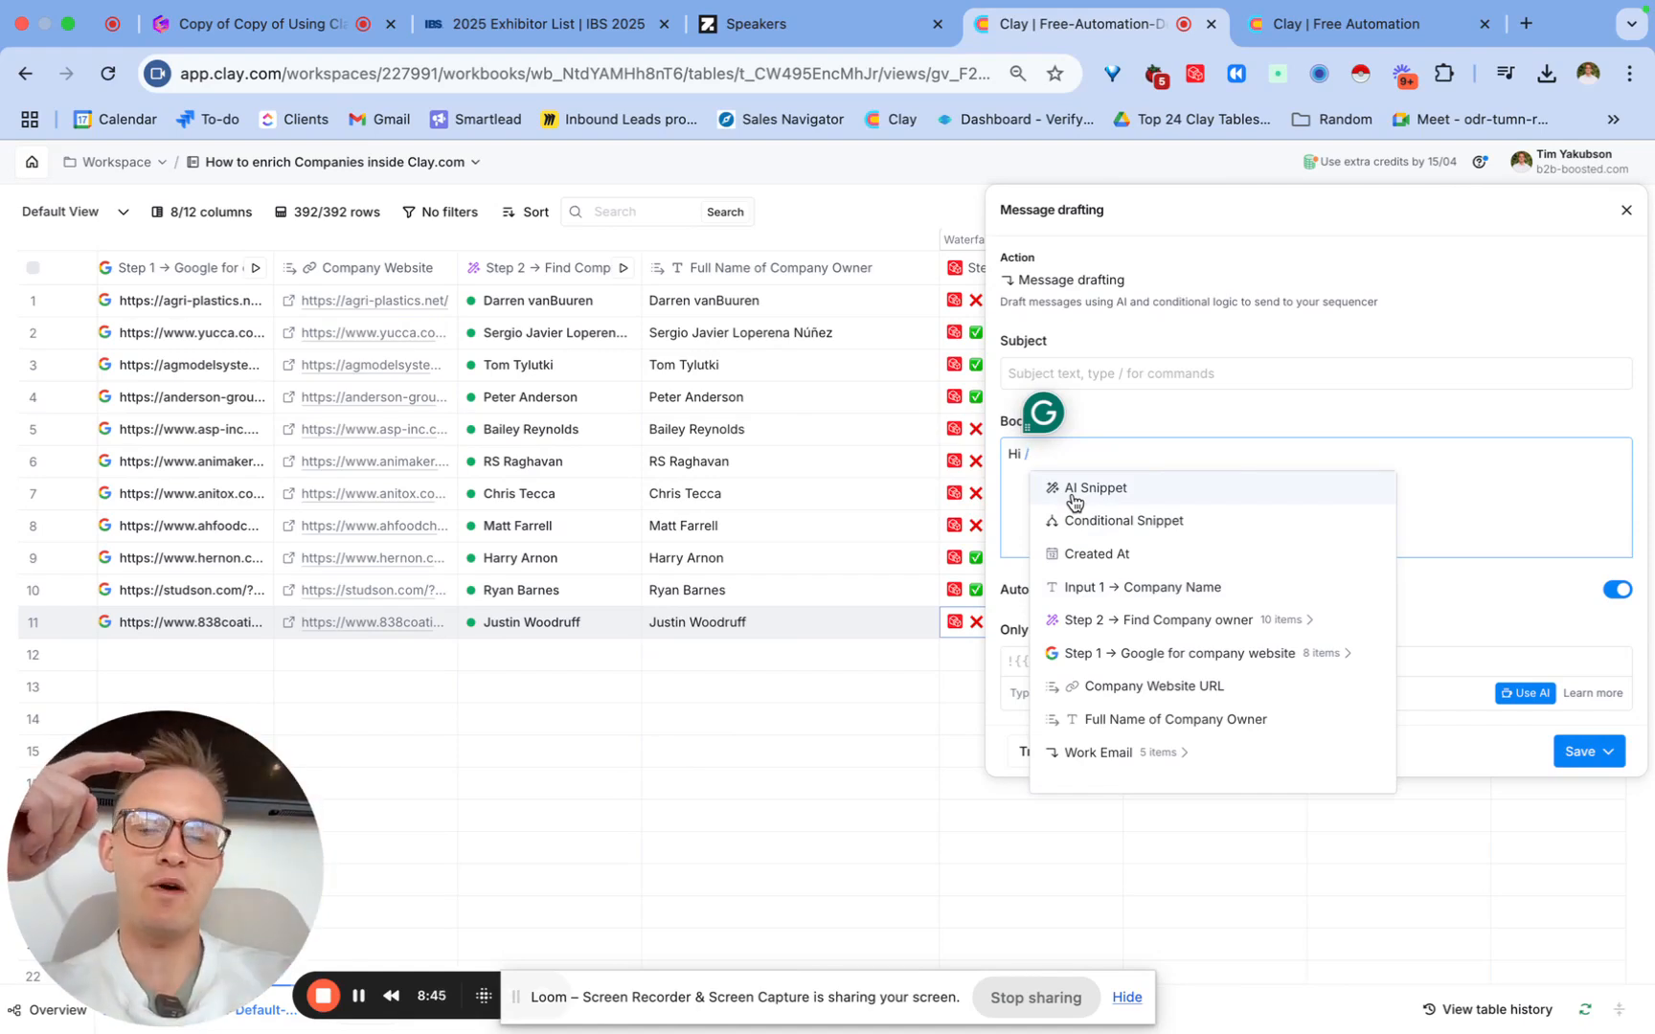
{"action": "key", "text": "BackSpace"}
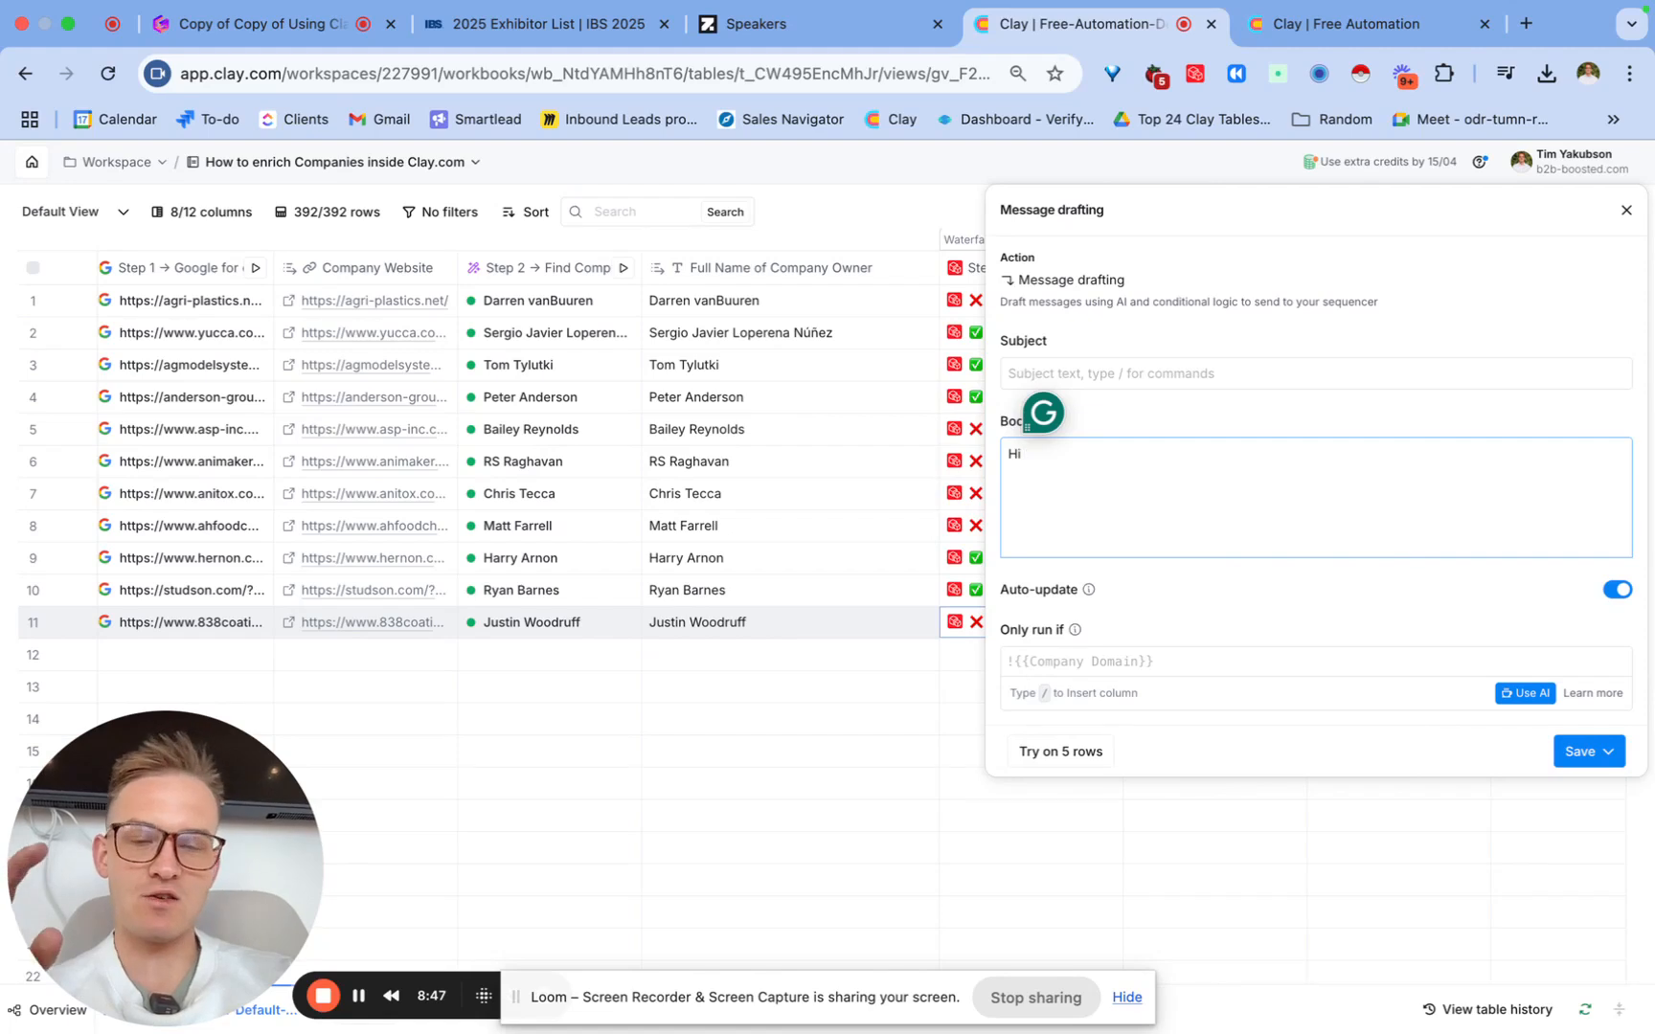
{"action": "type", "text": "/"}
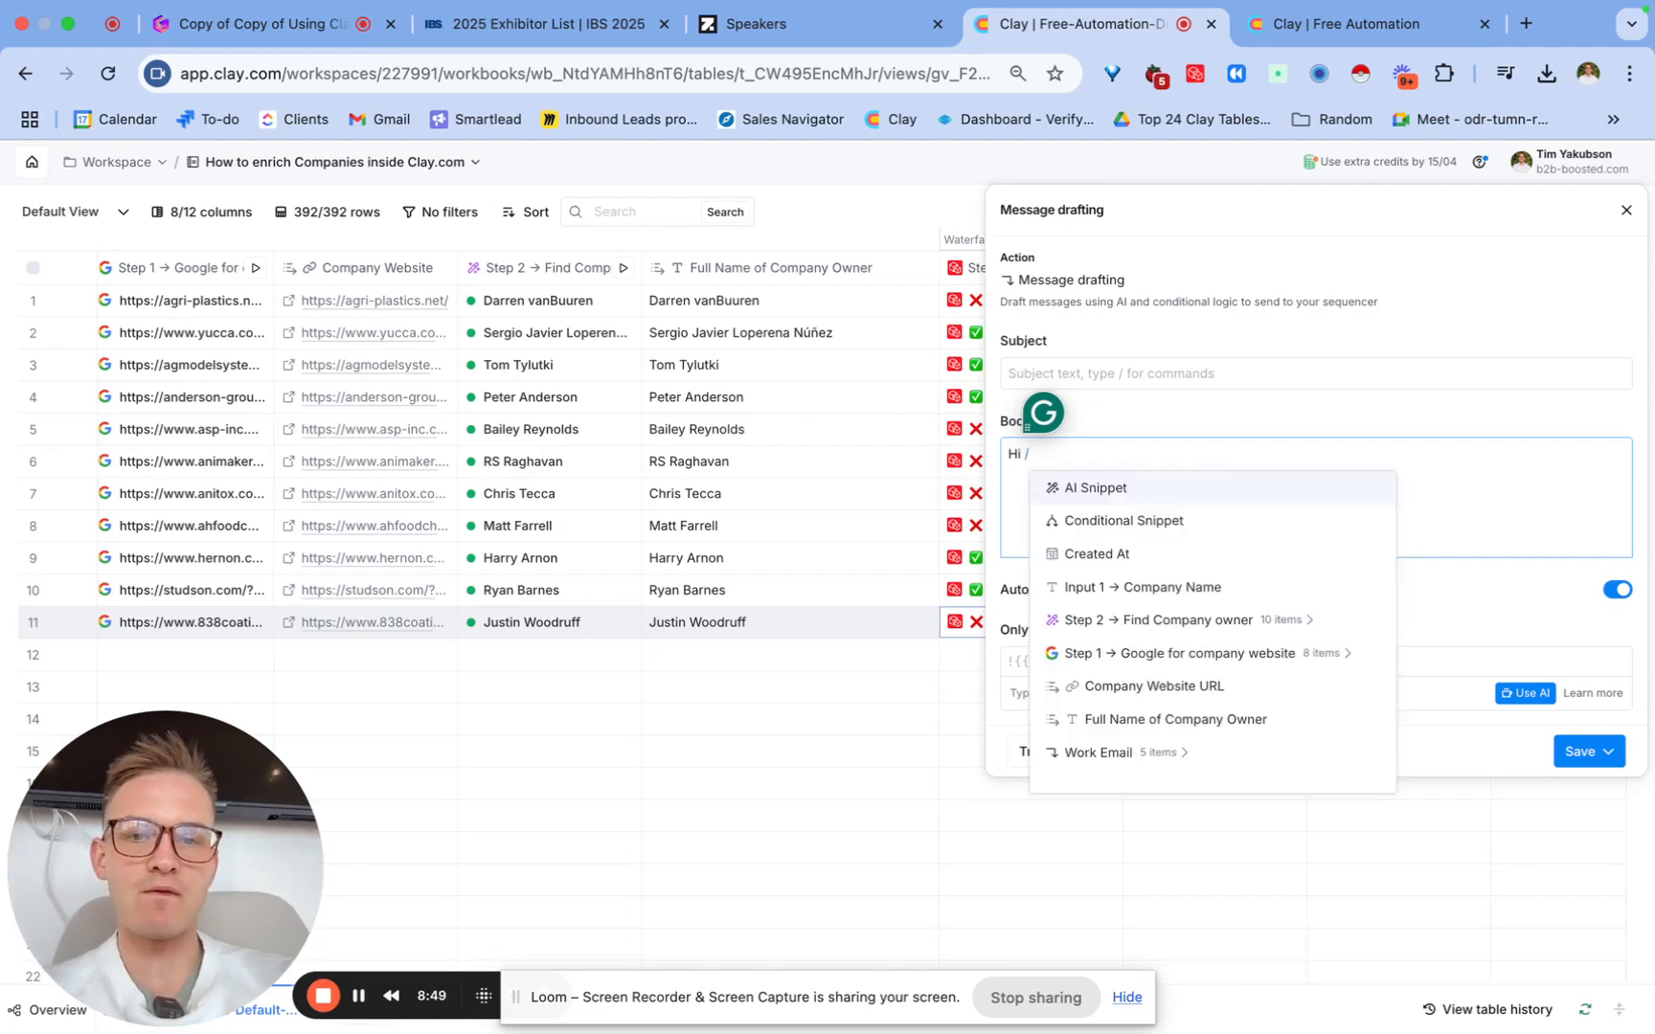
{"action": "type", "text": "first"}
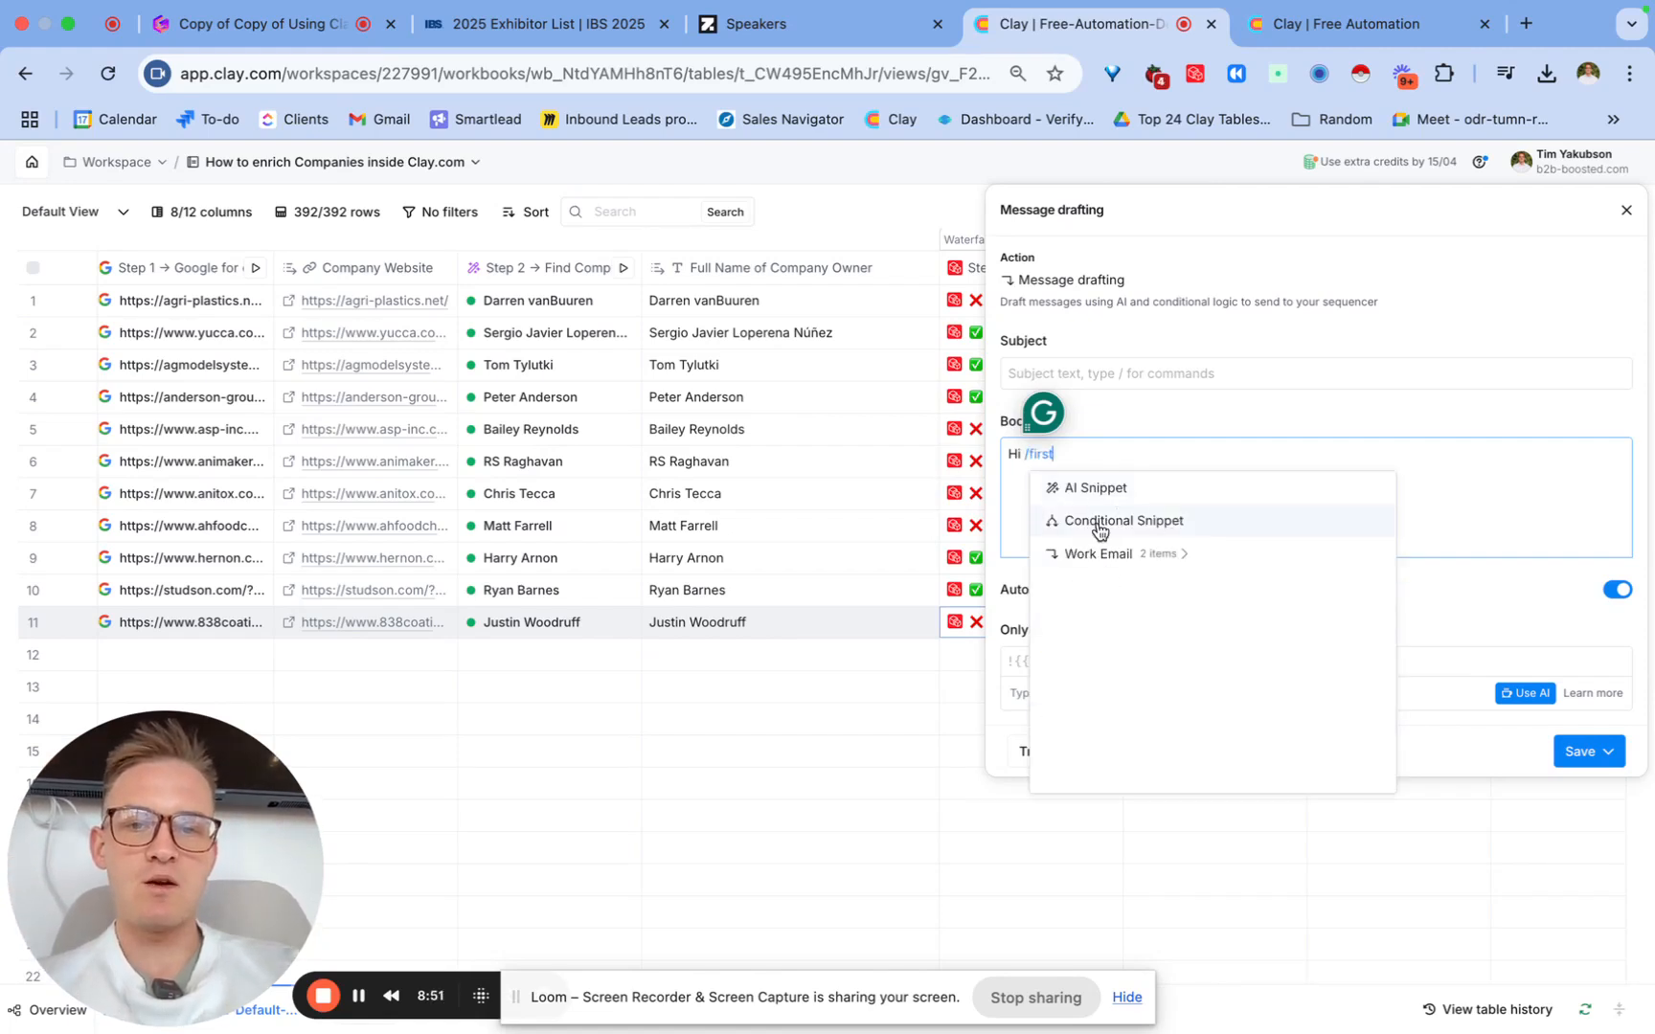
{"action": "left_click", "coordinate": [1098, 555]}
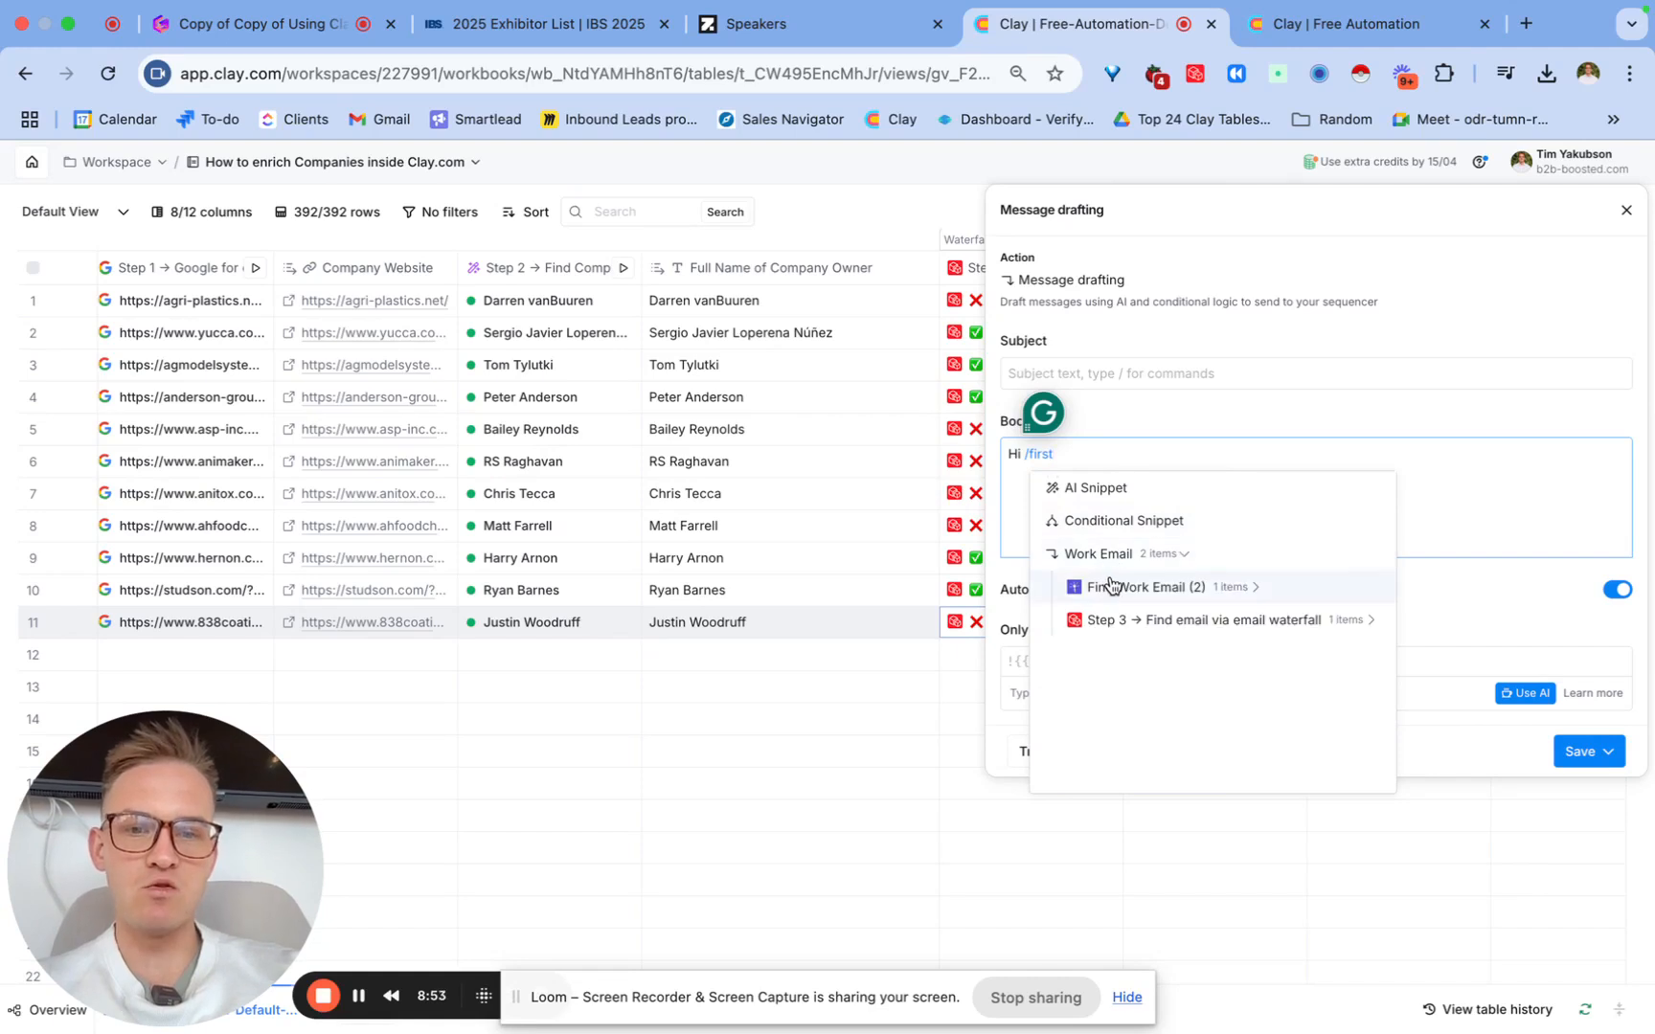
{"action": "left_click", "coordinate": [1110, 587]}
{"action": "left_click", "coordinate": [1134, 653]}
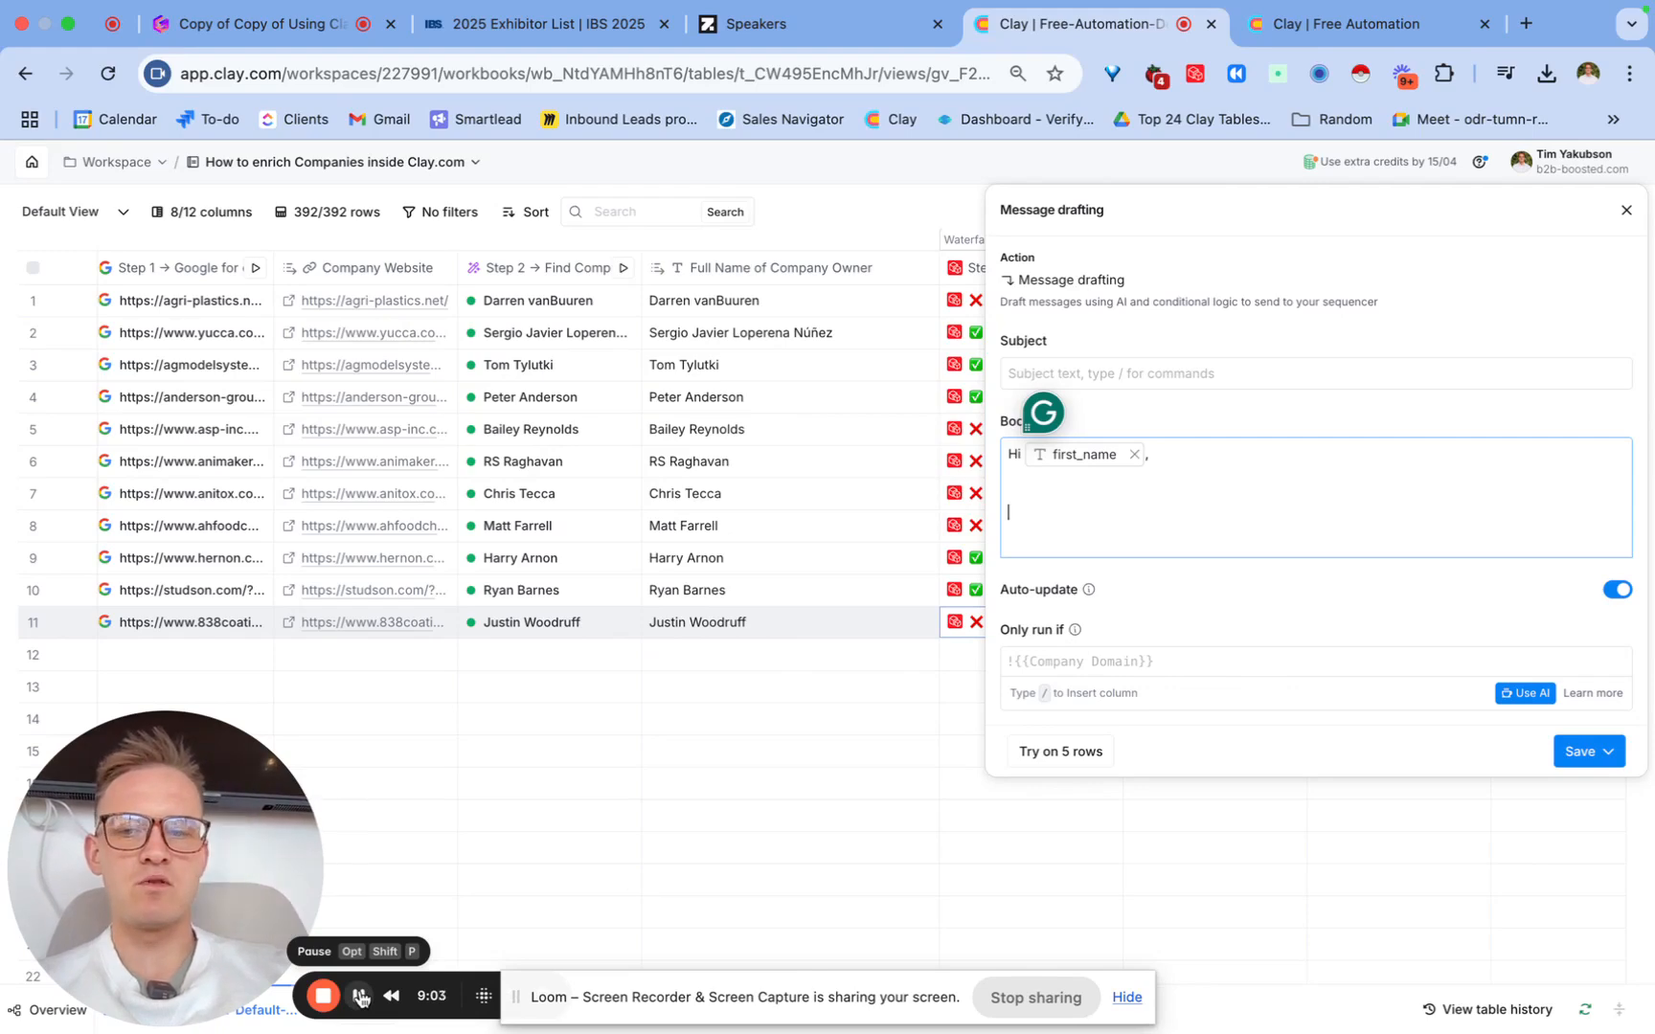
Step: Paste the prepared European market outreach text below the greeting and remove the extra blank line after its opening paragraph
{"action": "key", "text": "super+v"}
{"action": "left_click", "coordinate": [1205, 540]}
{"action": "key", "text": "Return"}
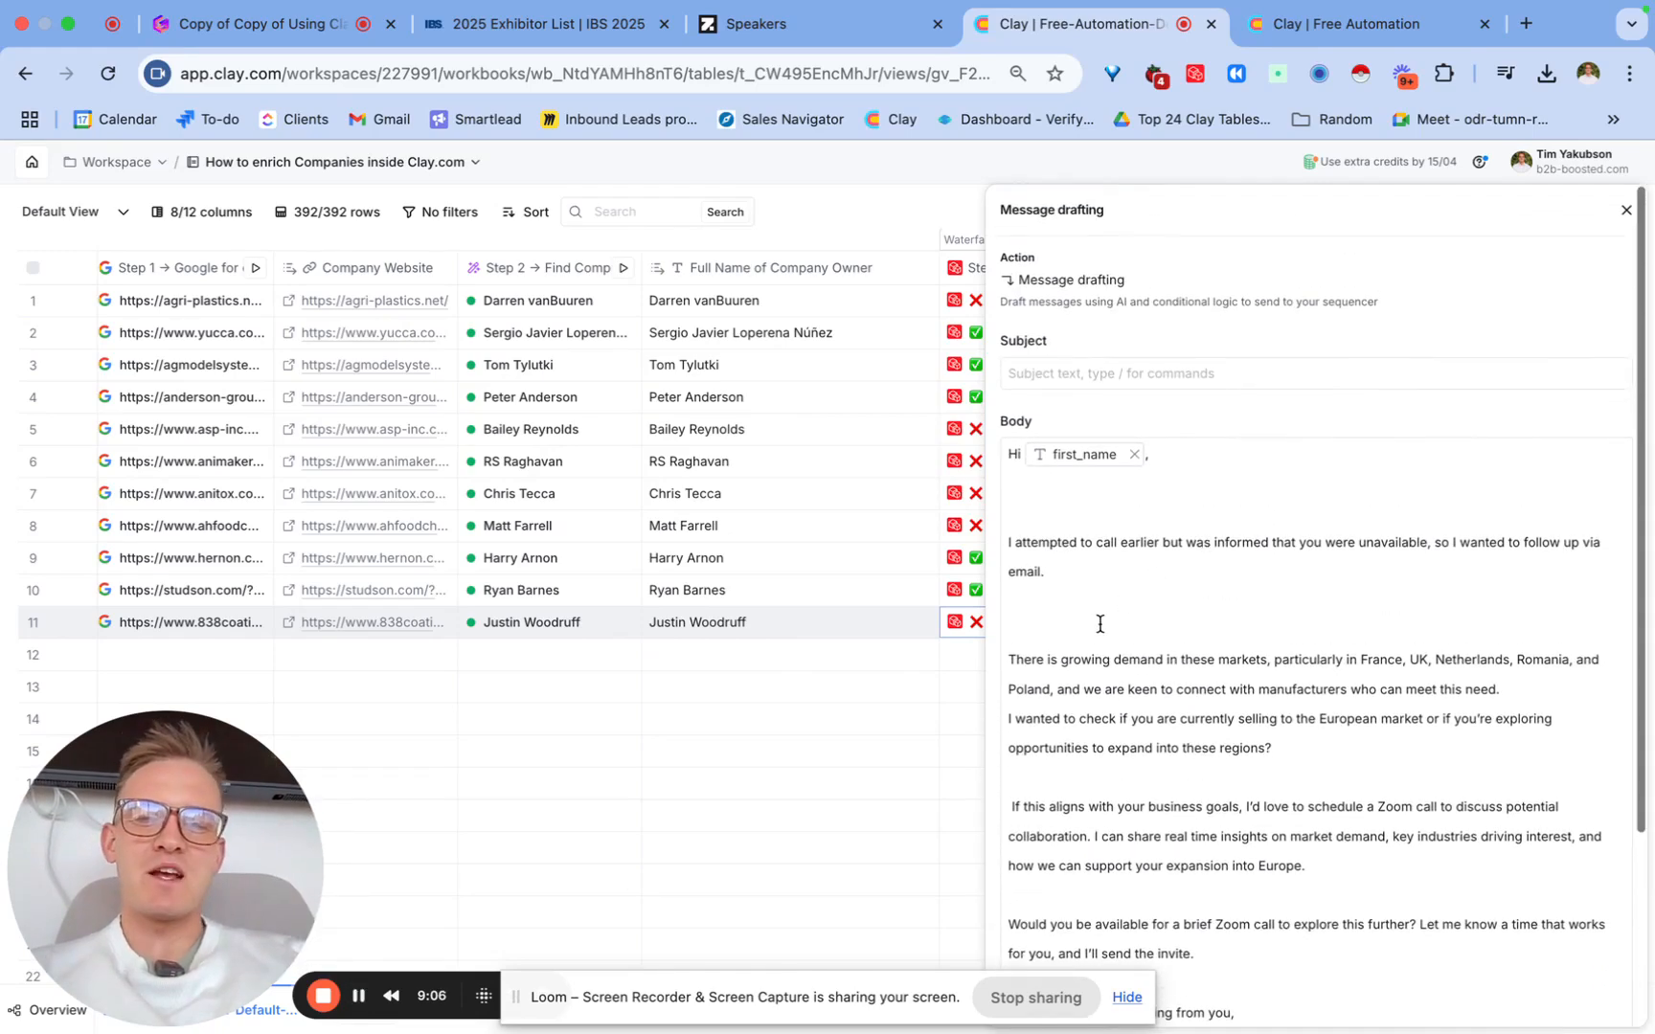
{"action": "key", "text": "BackSpace"}
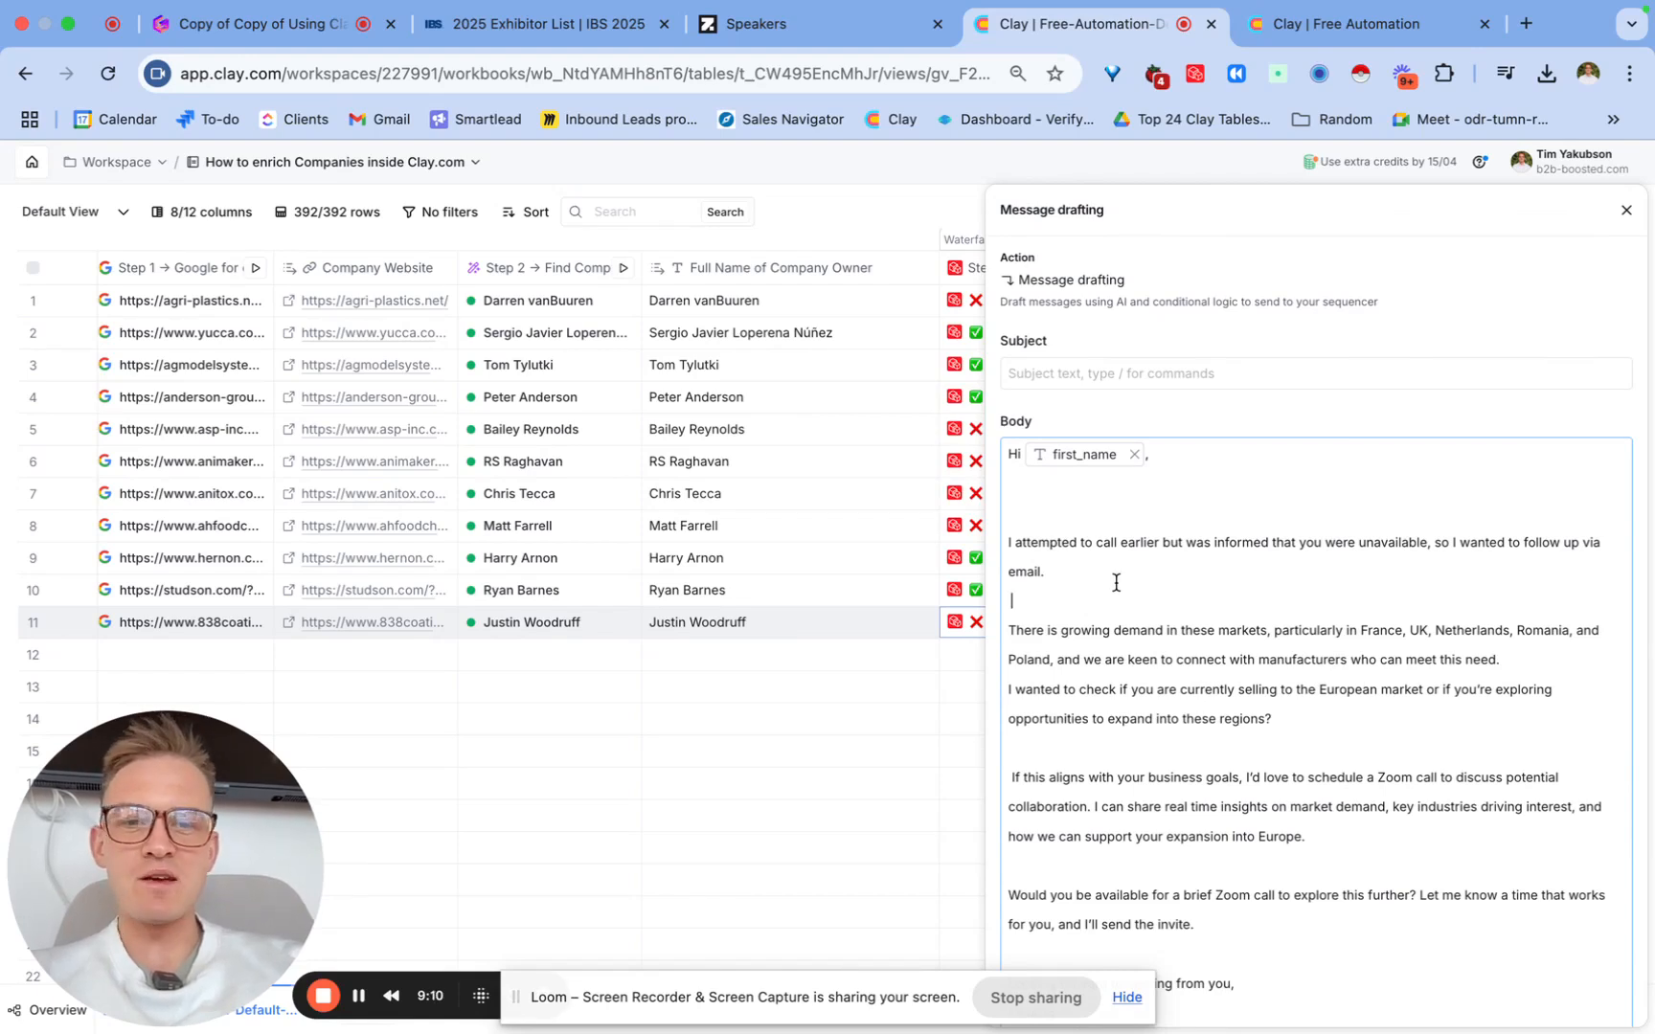
Step: Set the message subject to "Email 1" and save the message column without running it
{"action": "left_click", "coordinate": [1139, 372]}
{"action": "type", "text": "Email 1"}
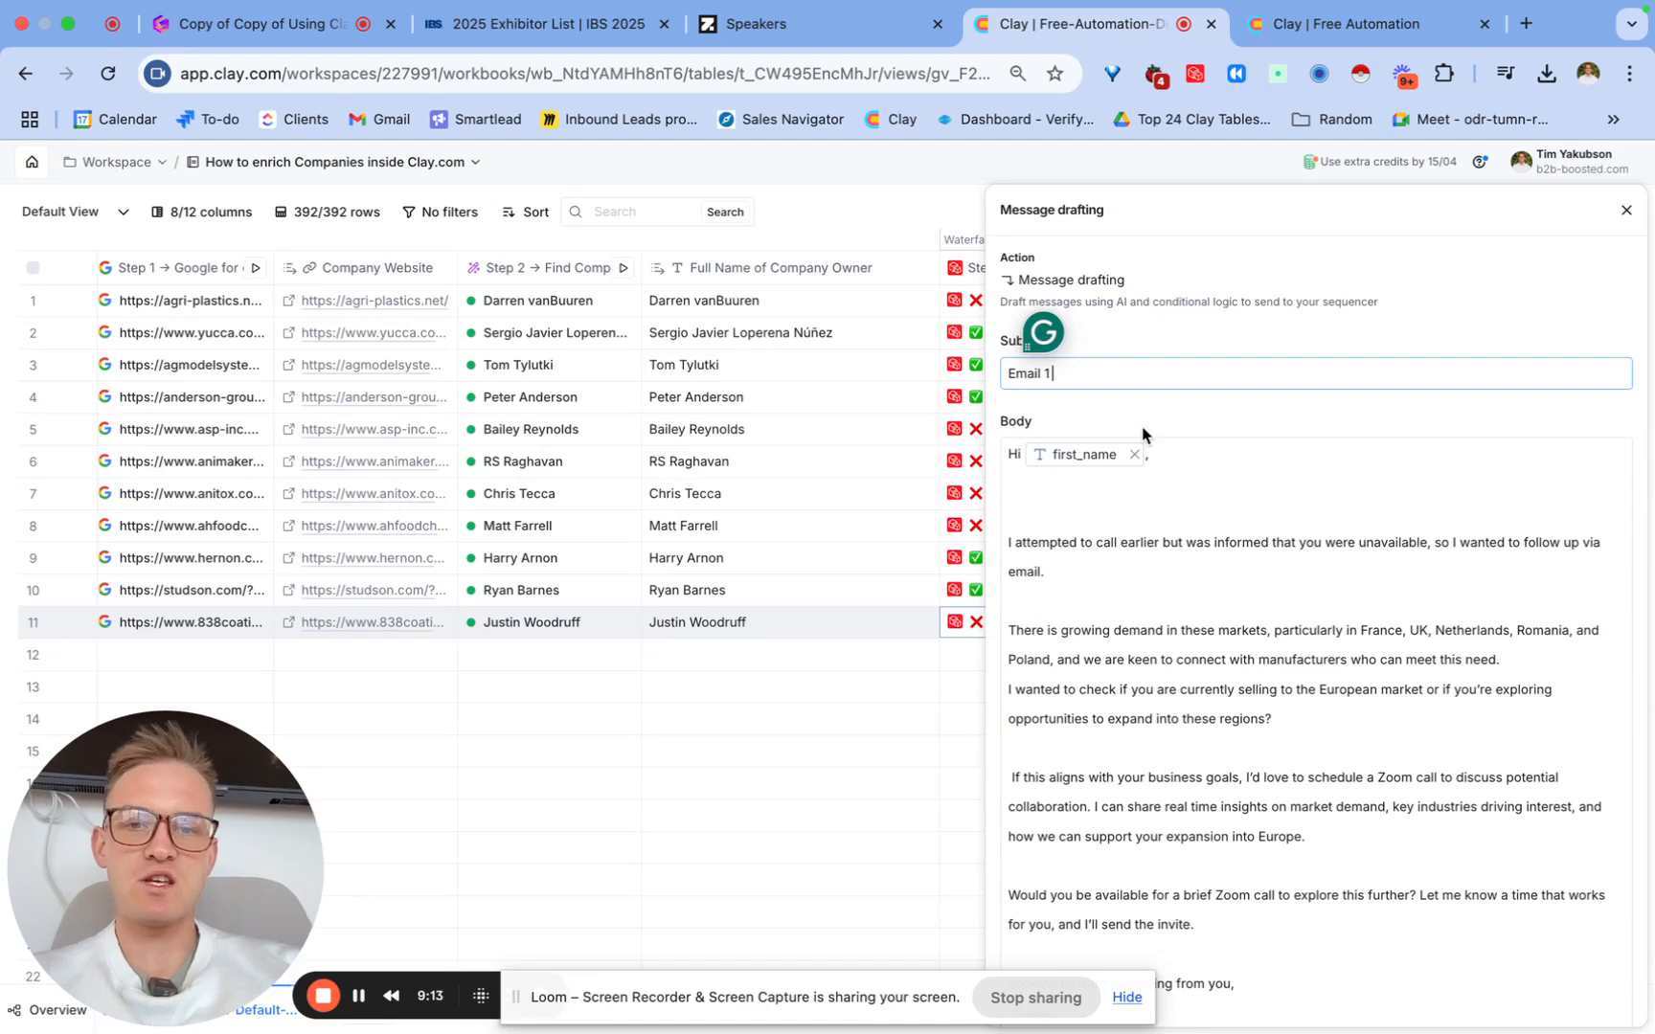
{"action": "scroll", "coordinate": [1156, 551], "scroll_direction": "down", "scroll_amount": 5}
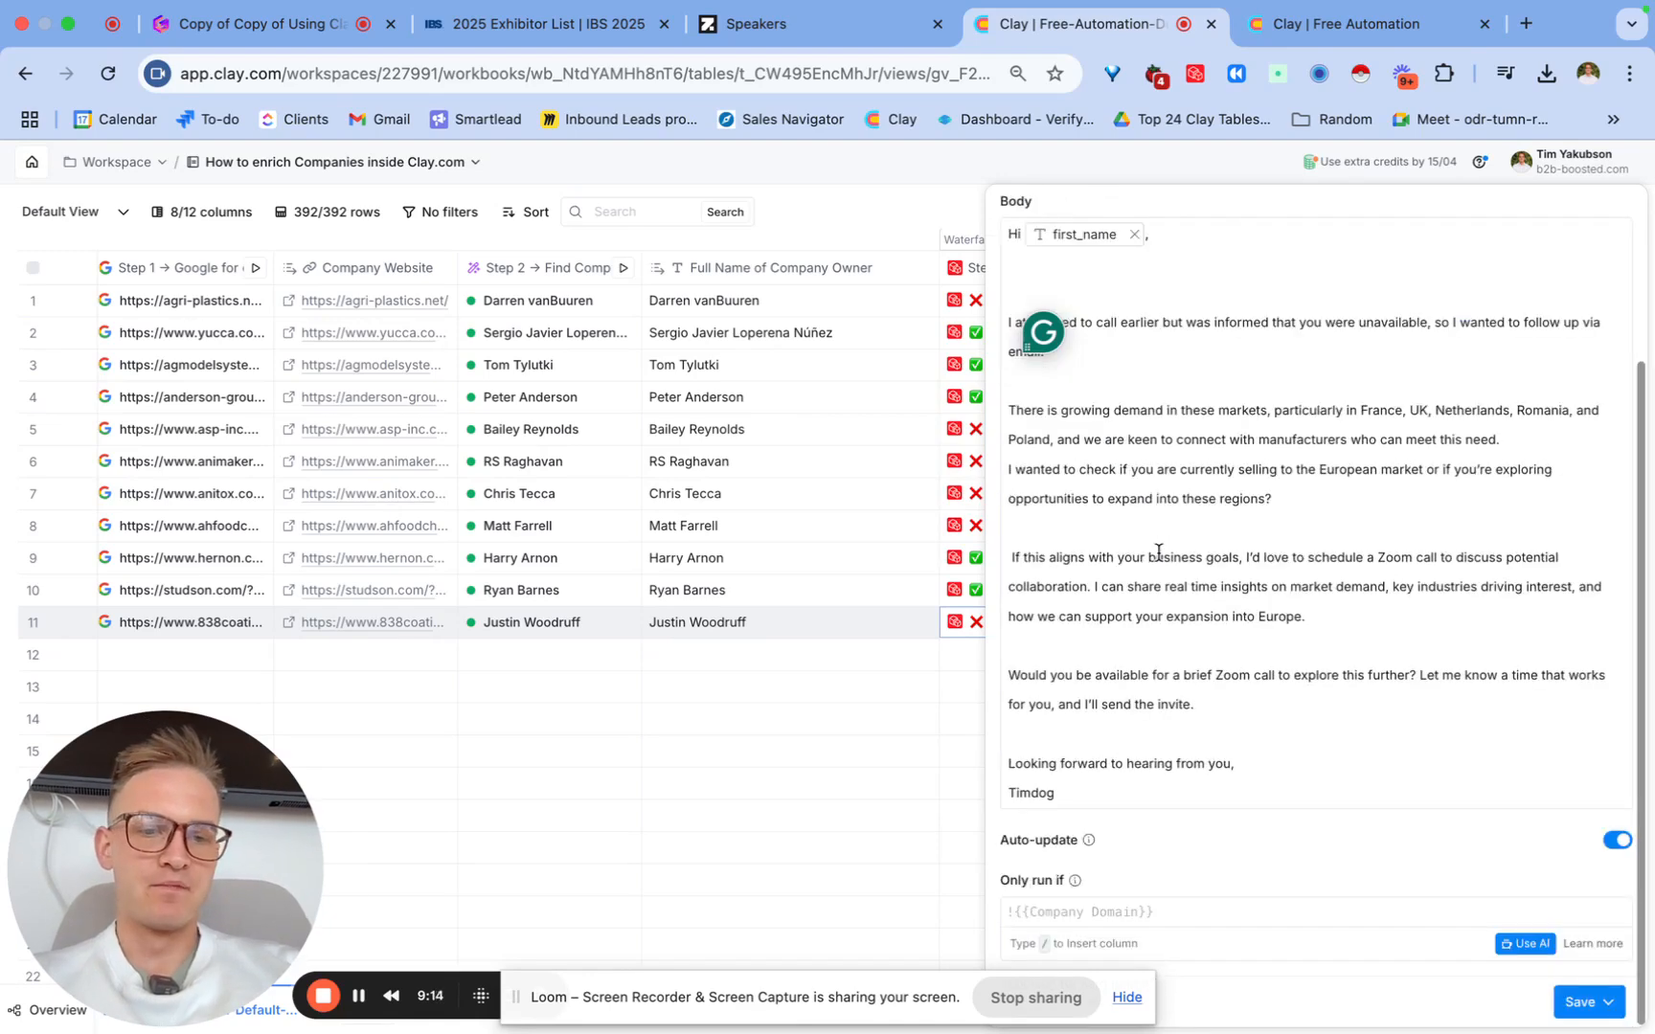
{"action": "left_click", "coordinate": [1580, 1001]}
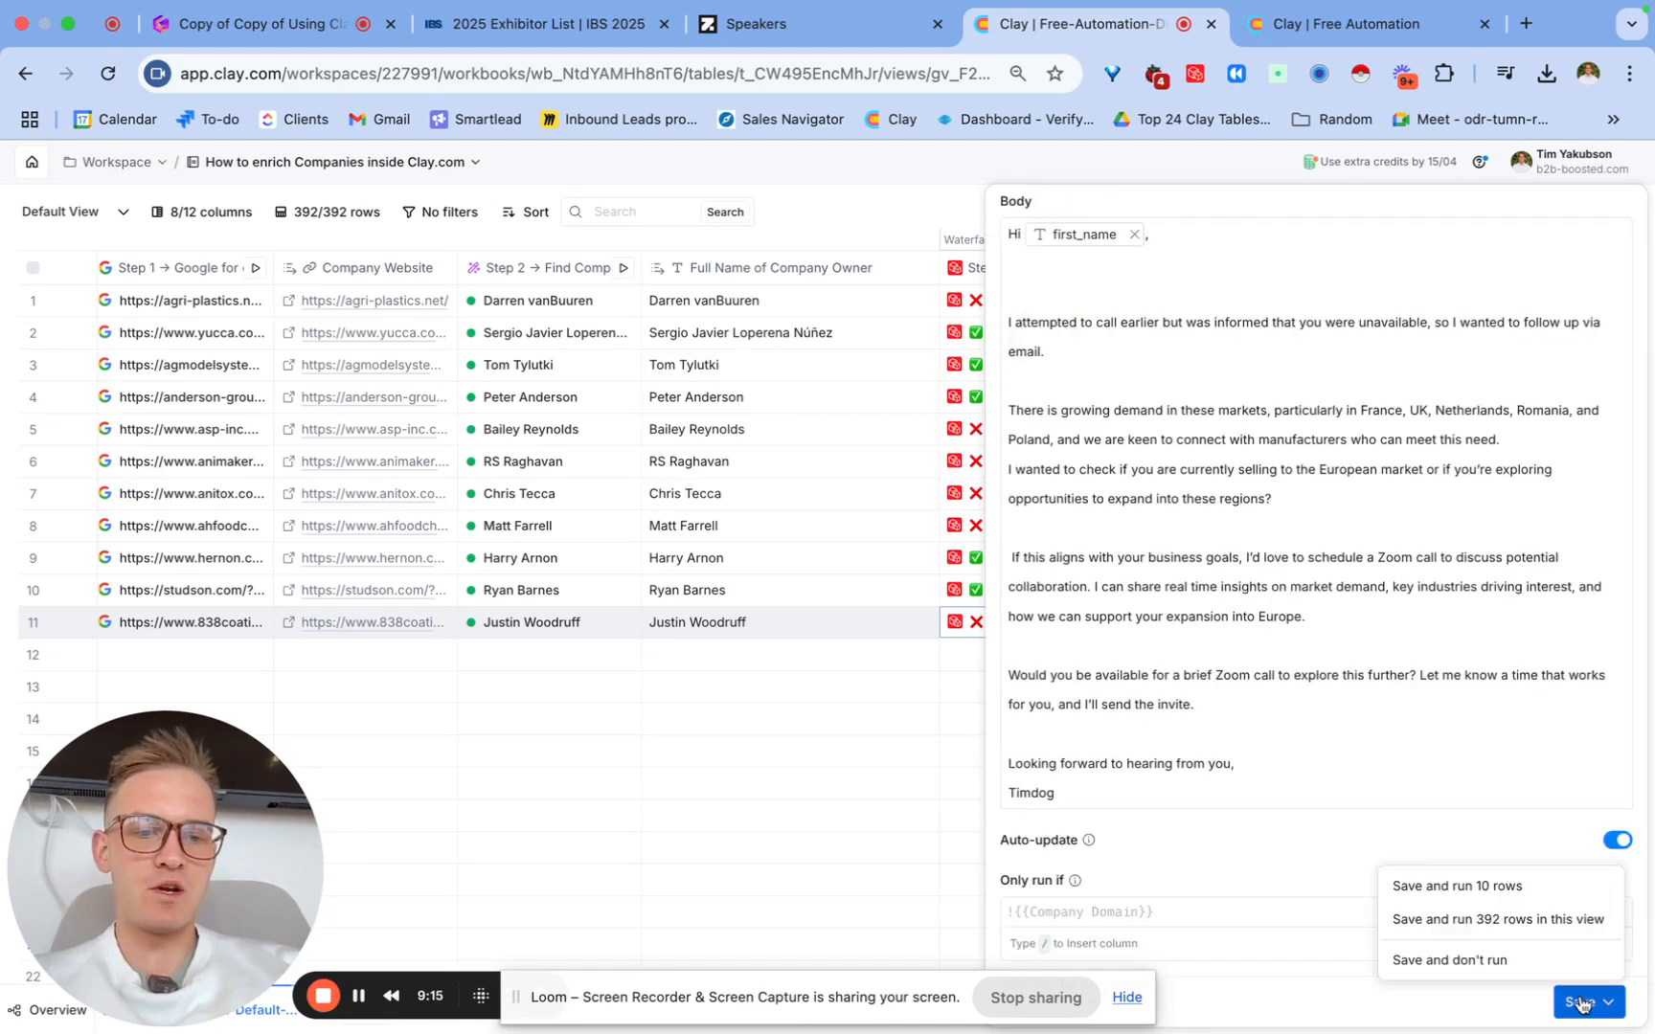
{"action": "left_click", "coordinate": [1523, 965]}
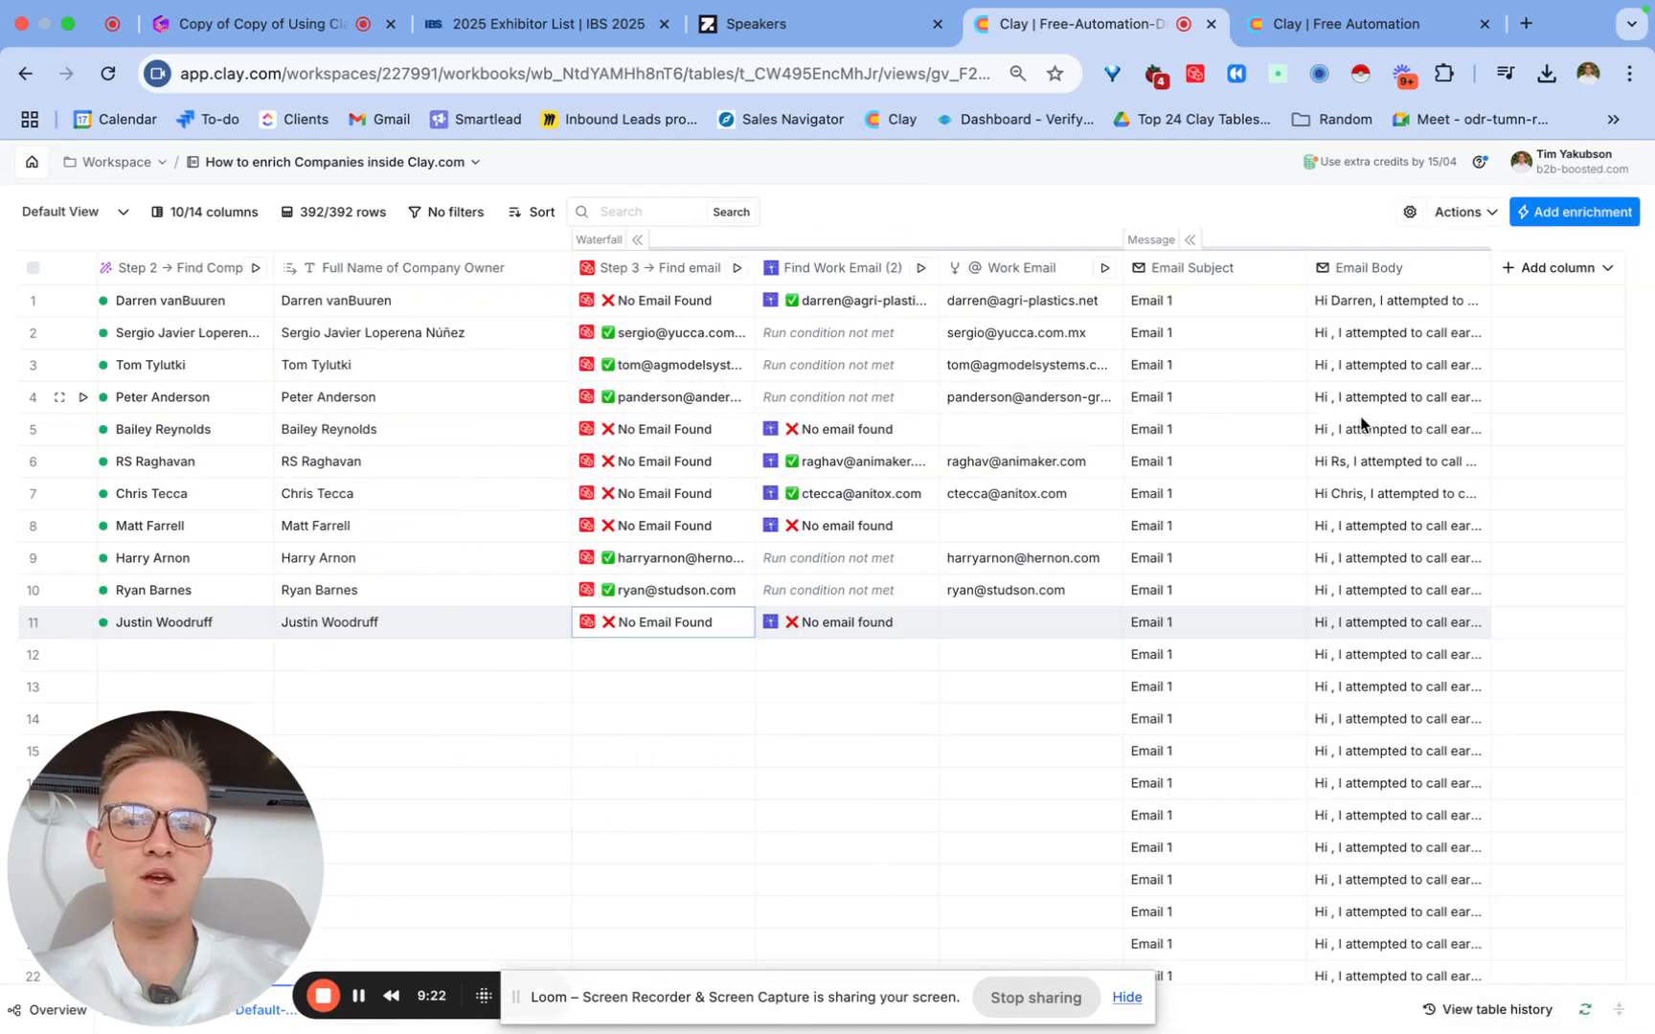
Step: Examine the greeting in the Email Body cells of rows 3 and 4
{"action": "double_click", "coordinate": [1390, 364]}
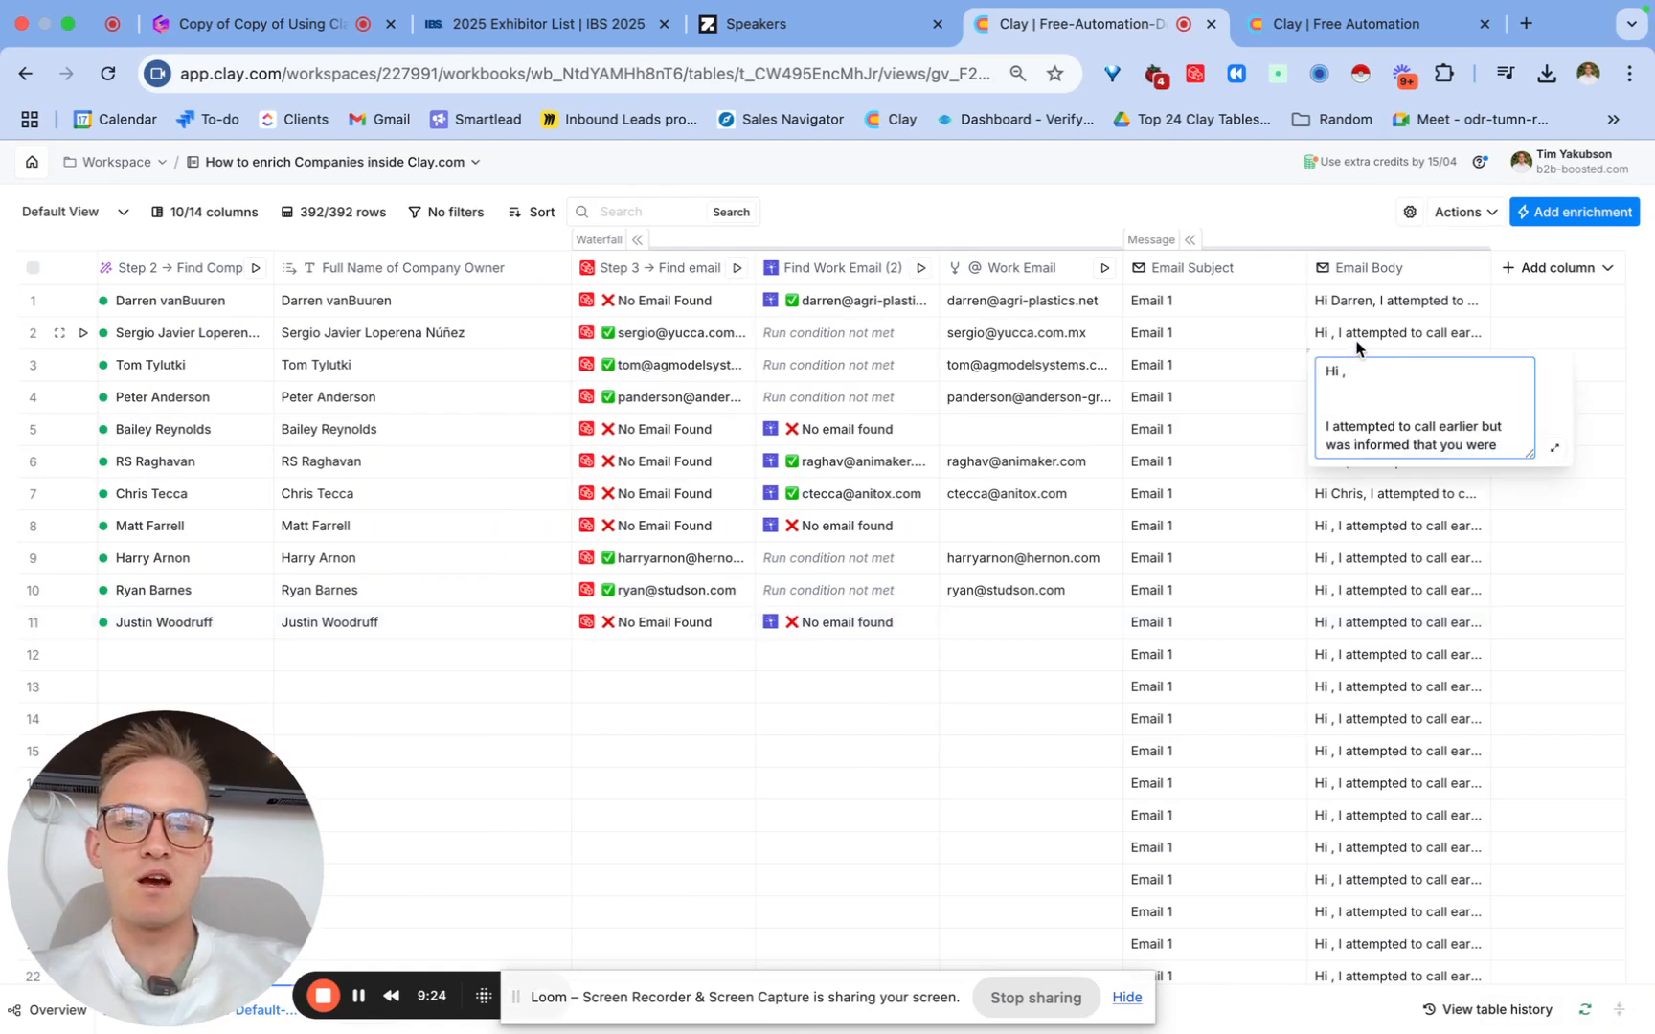
{"action": "left_click", "coordinate": [1351, 337]}
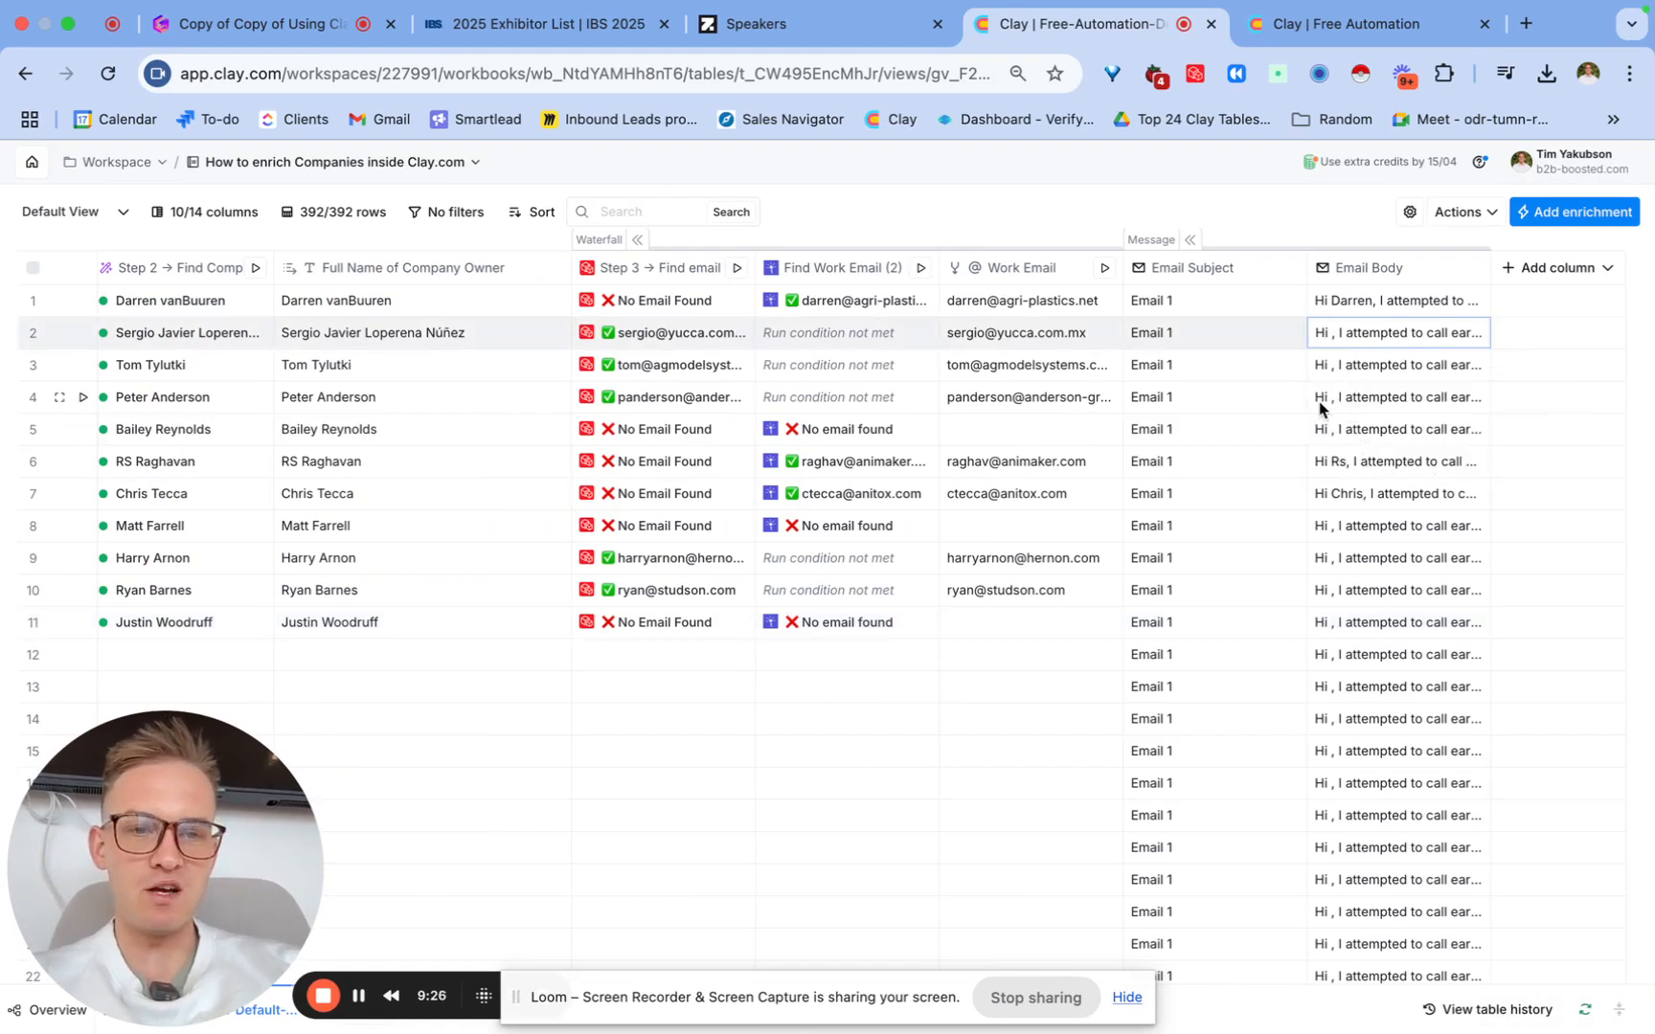
{"action": "double_click", "coordinate": [1322, 400]}
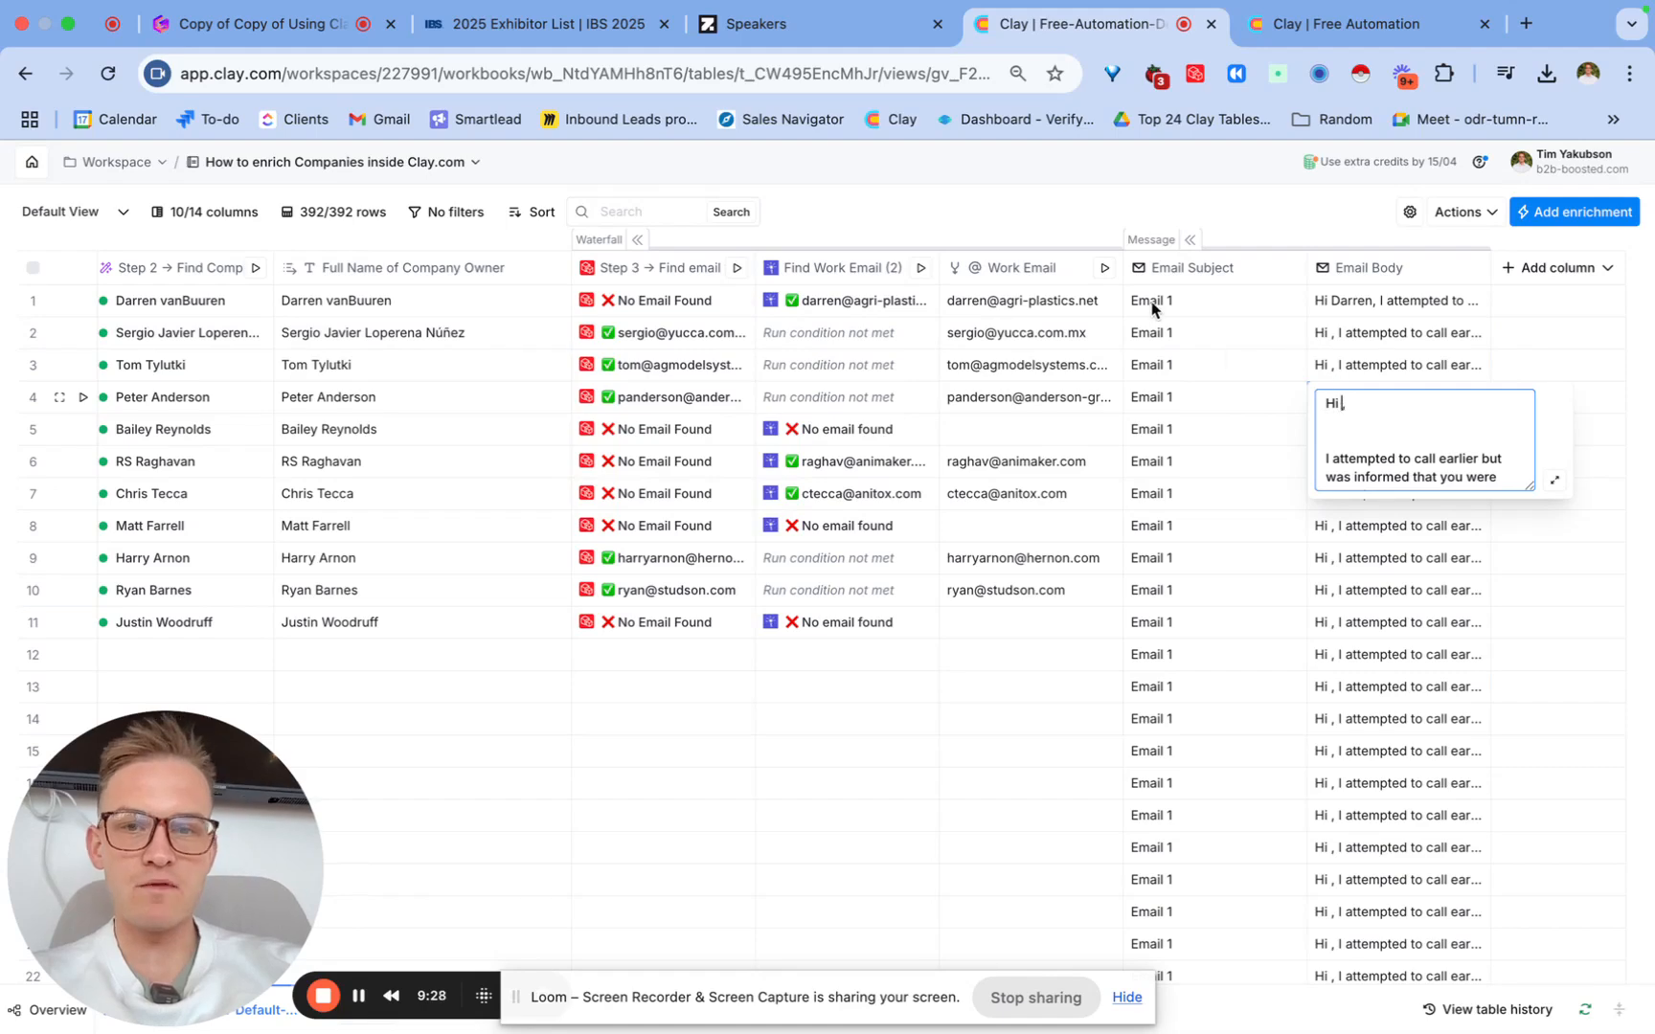
{"action": "left_click", "coordinate": [1193, 199]}
Step: Insert a formula column after Full Name of Company Owner, generated from the prompt "grab the first word from" that column
{"action": "scroll", "coordinate": [809, 450], "scroll_direction": "left", "scroll_amount": 5}
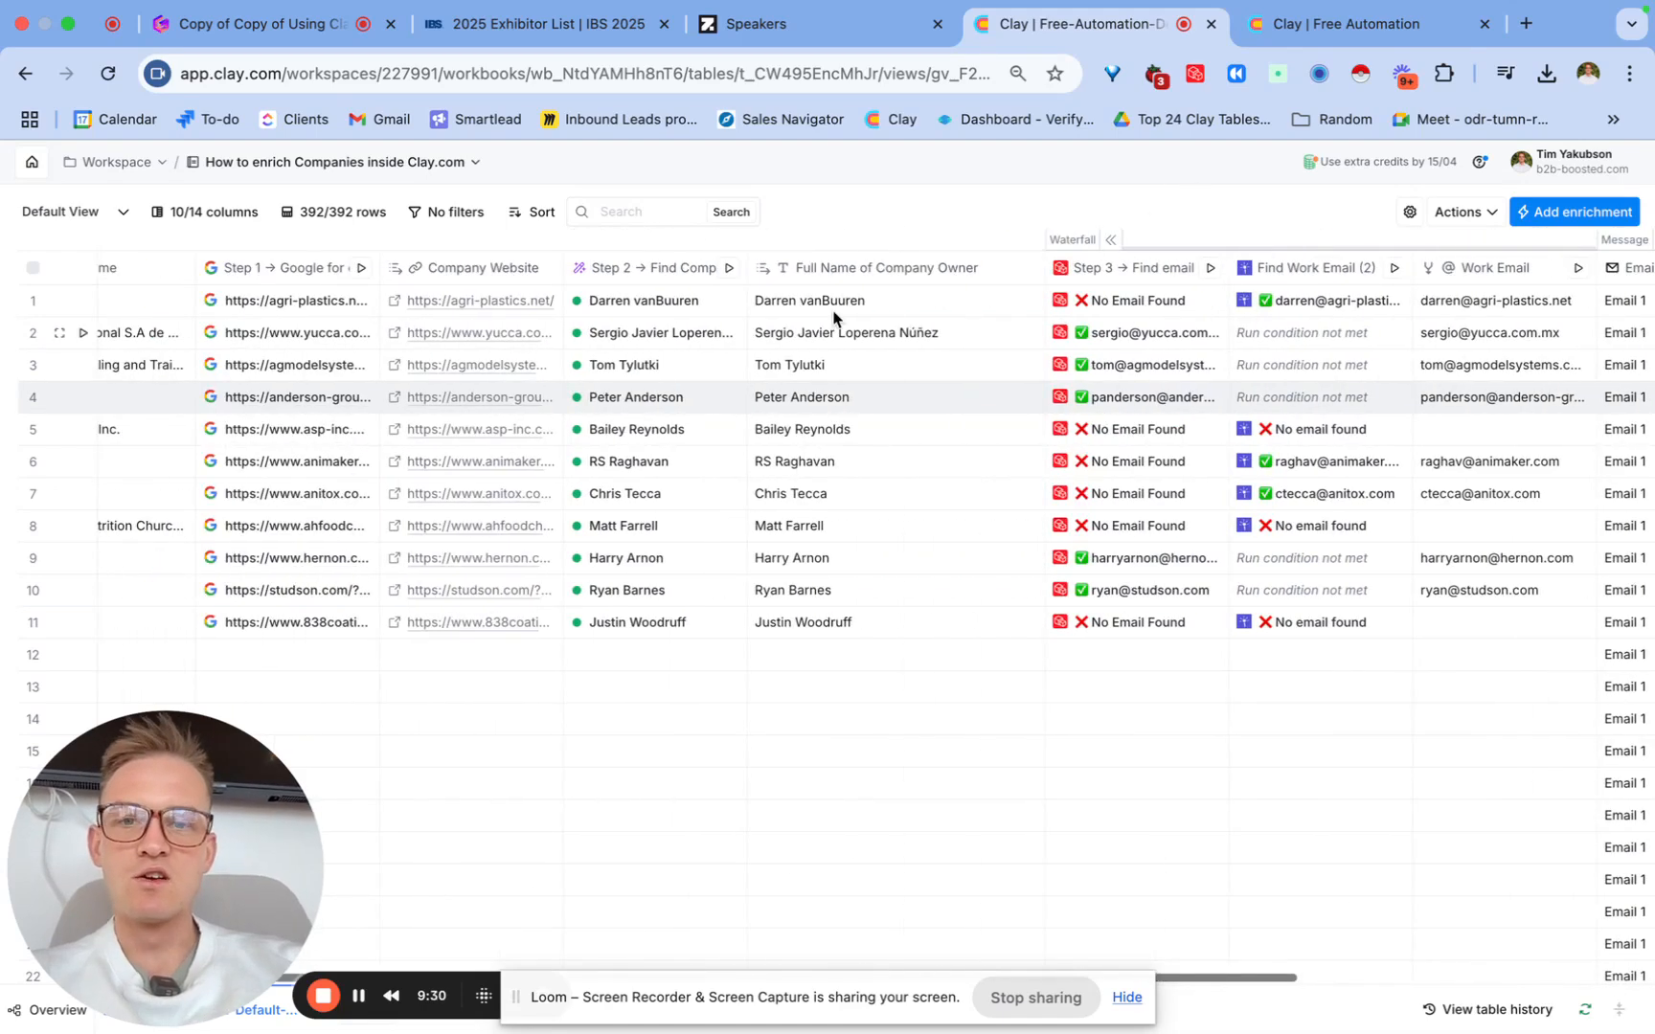
{"action": "left_click", "coordinate": [852, 273]}
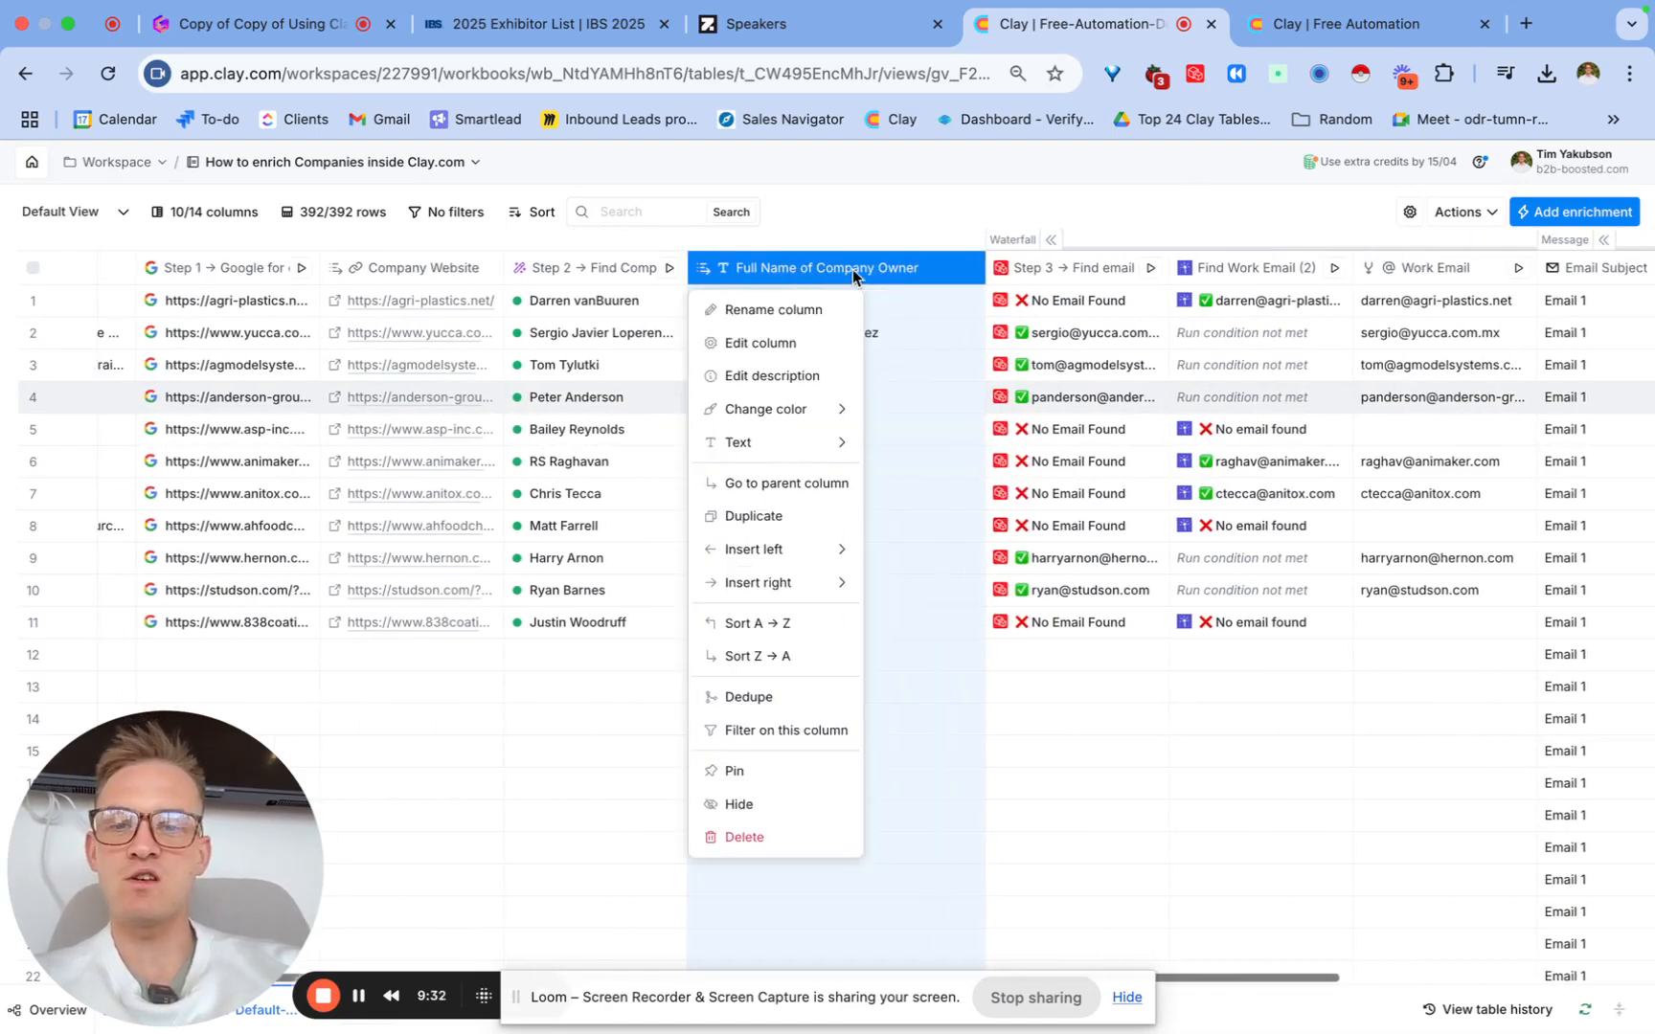
{"action": "mouse_move", "coordinate": [752, 582]}
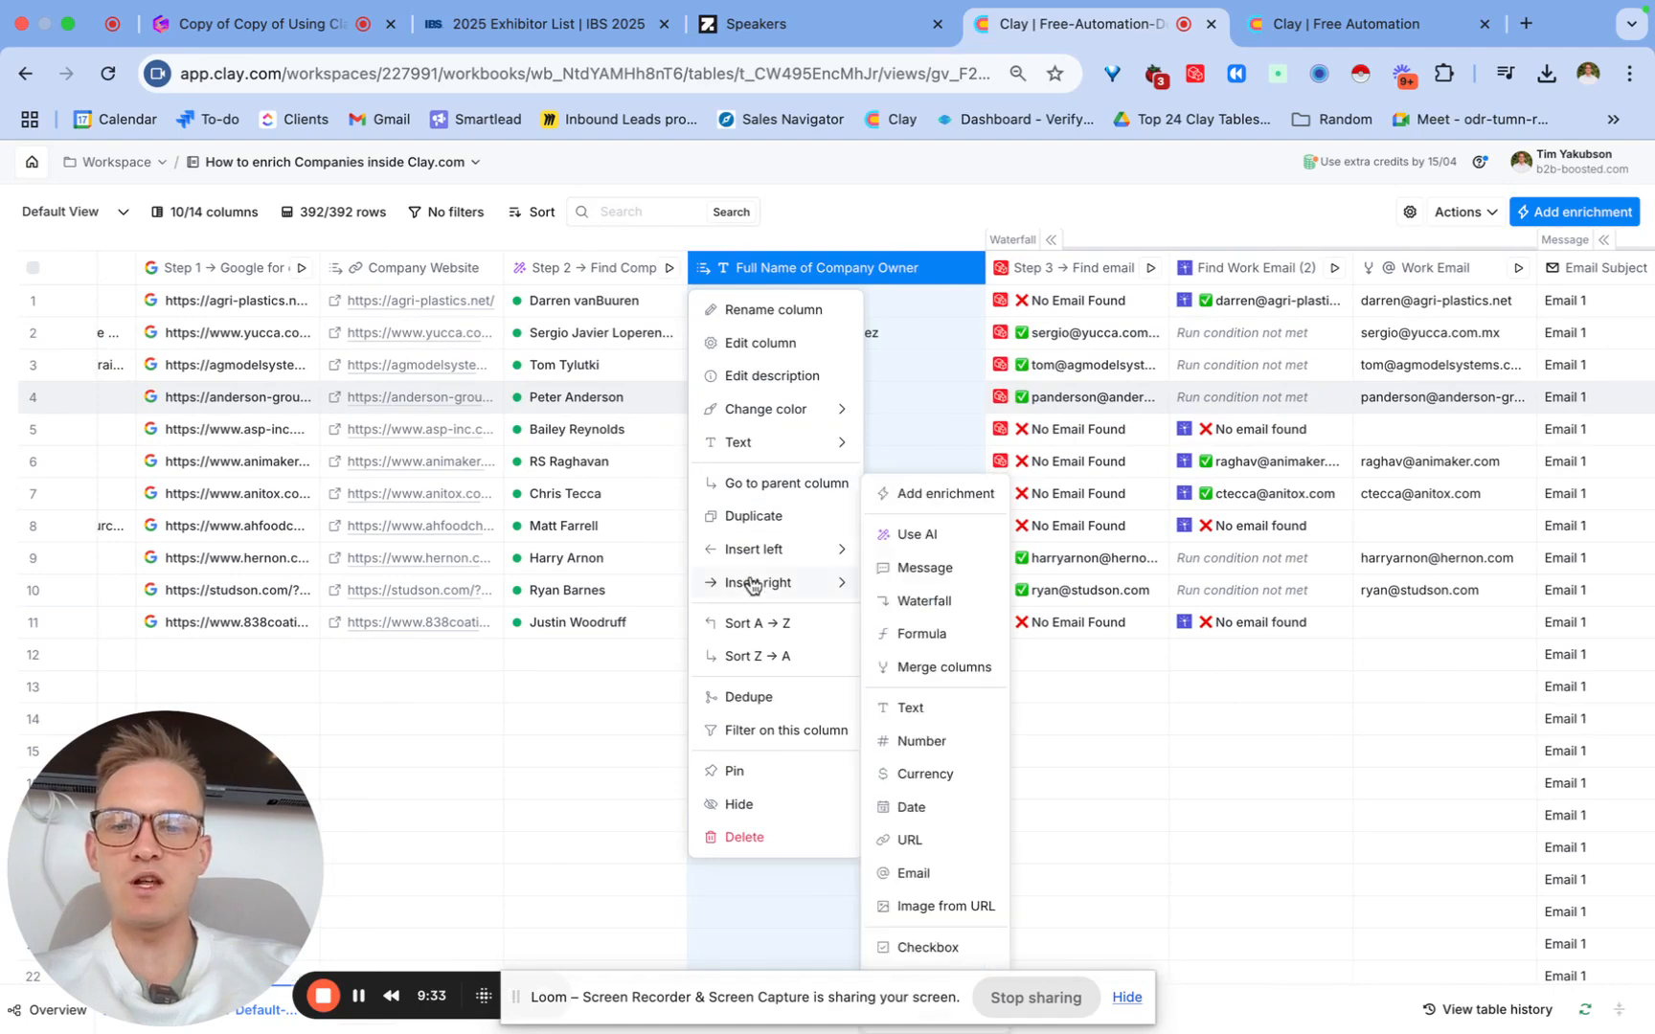
{"action": "left_click", "coordinate": [924, 632]}
{"action": "type", "text": "grab the fi"}
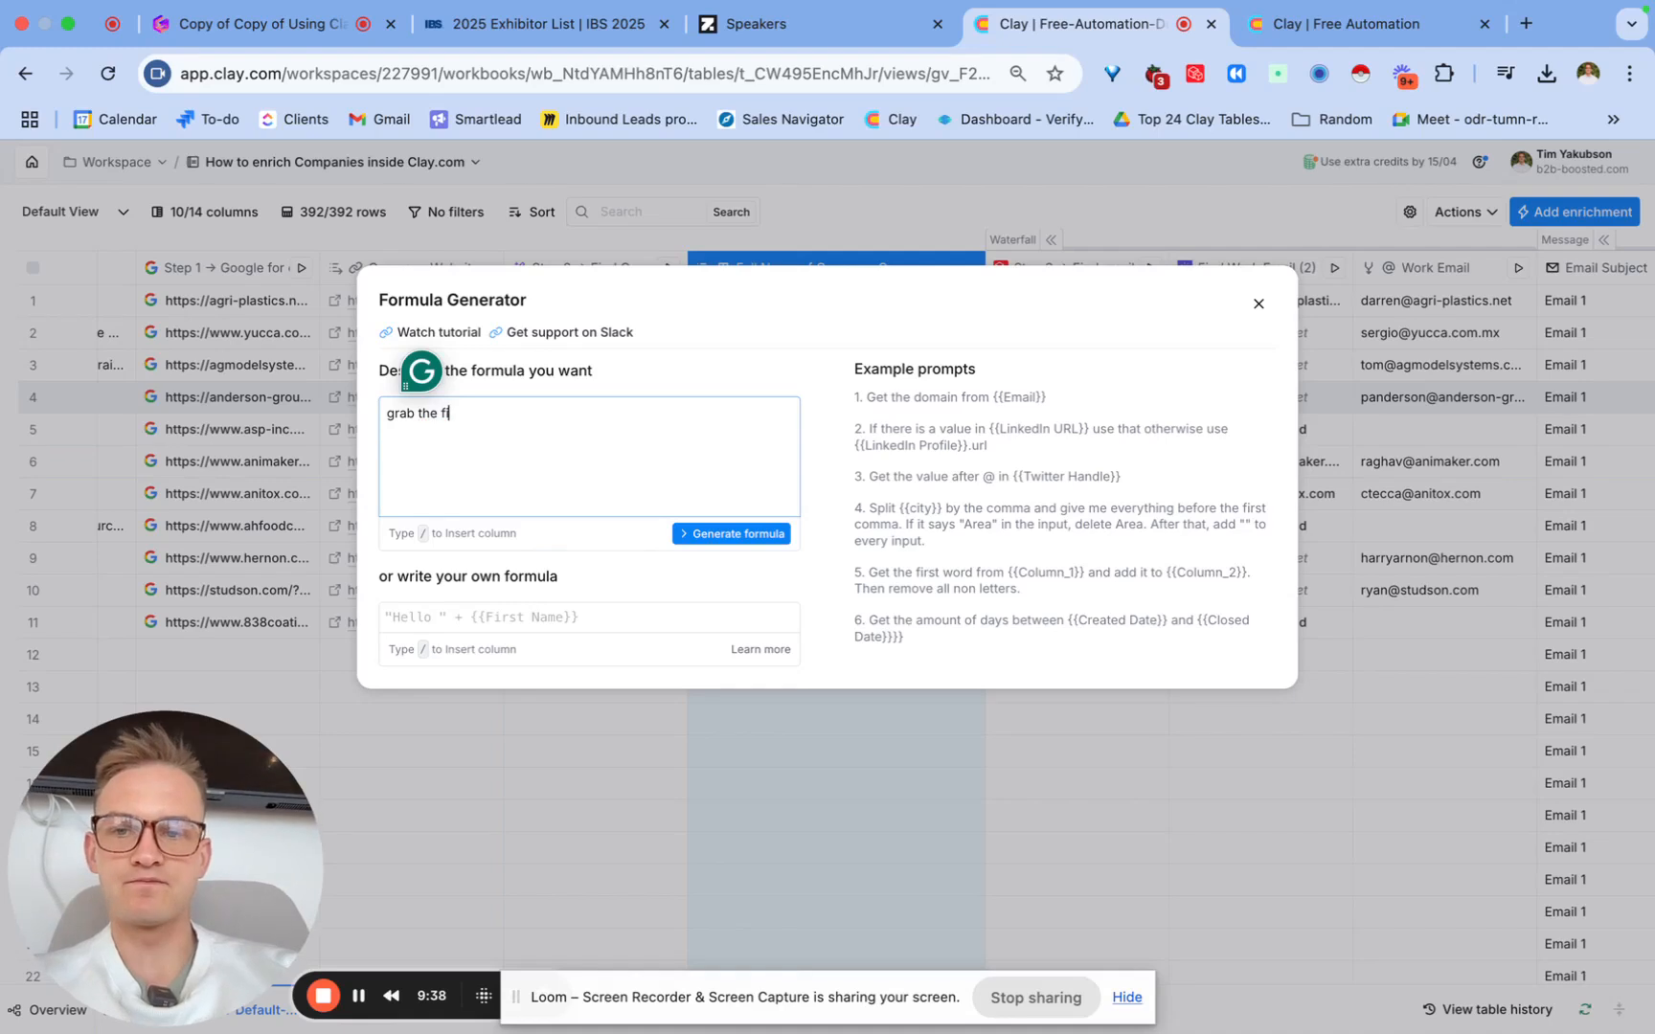
{"action": "type", "text": "rst word from /fu"}
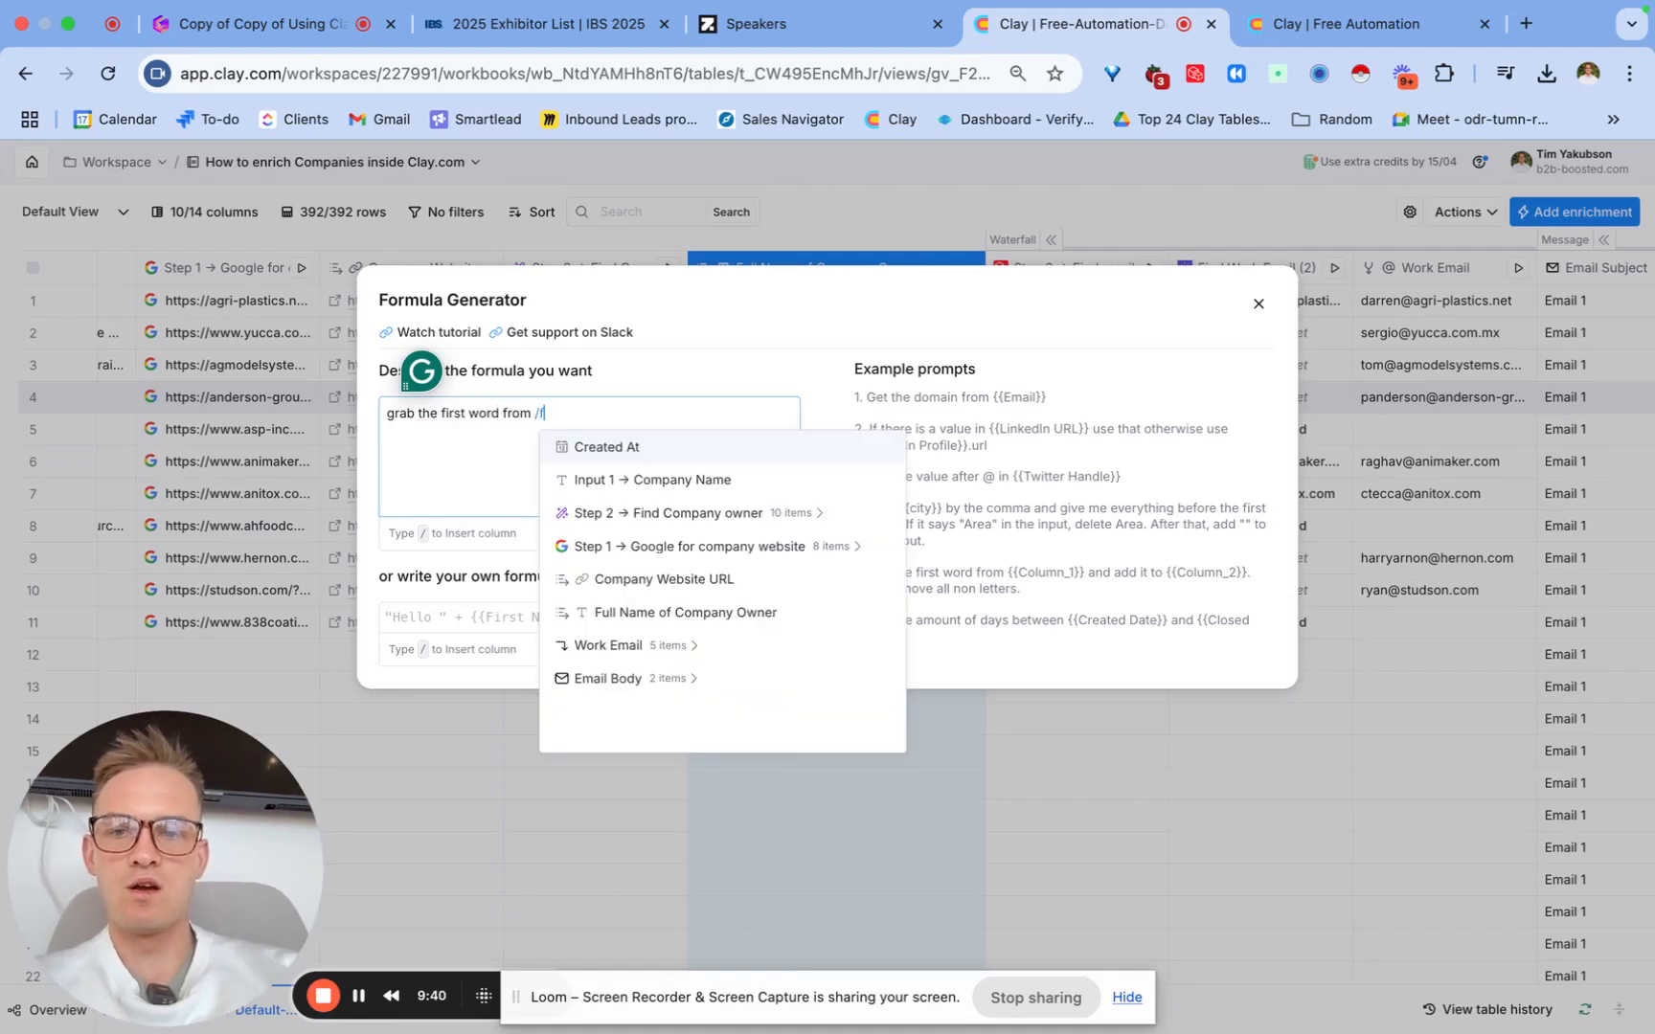
{"action": "left_click", "coordinate": [733, 452]}
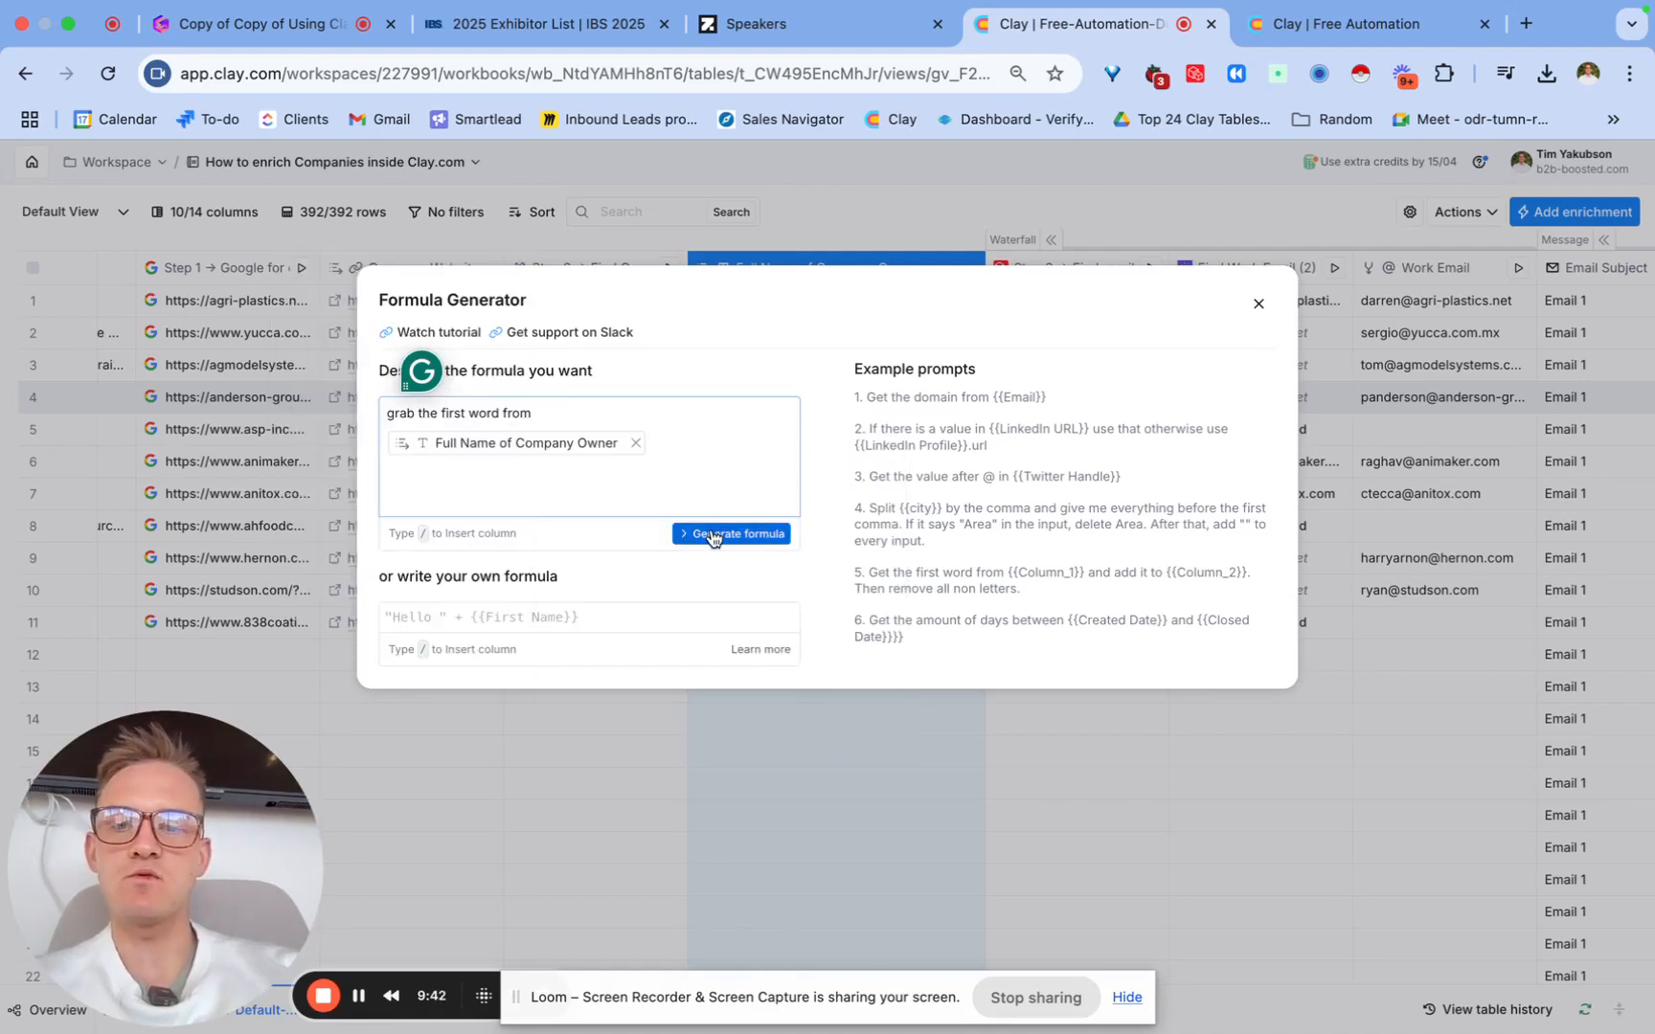
{"action": "left_click", "coordinate": [711, 533]}
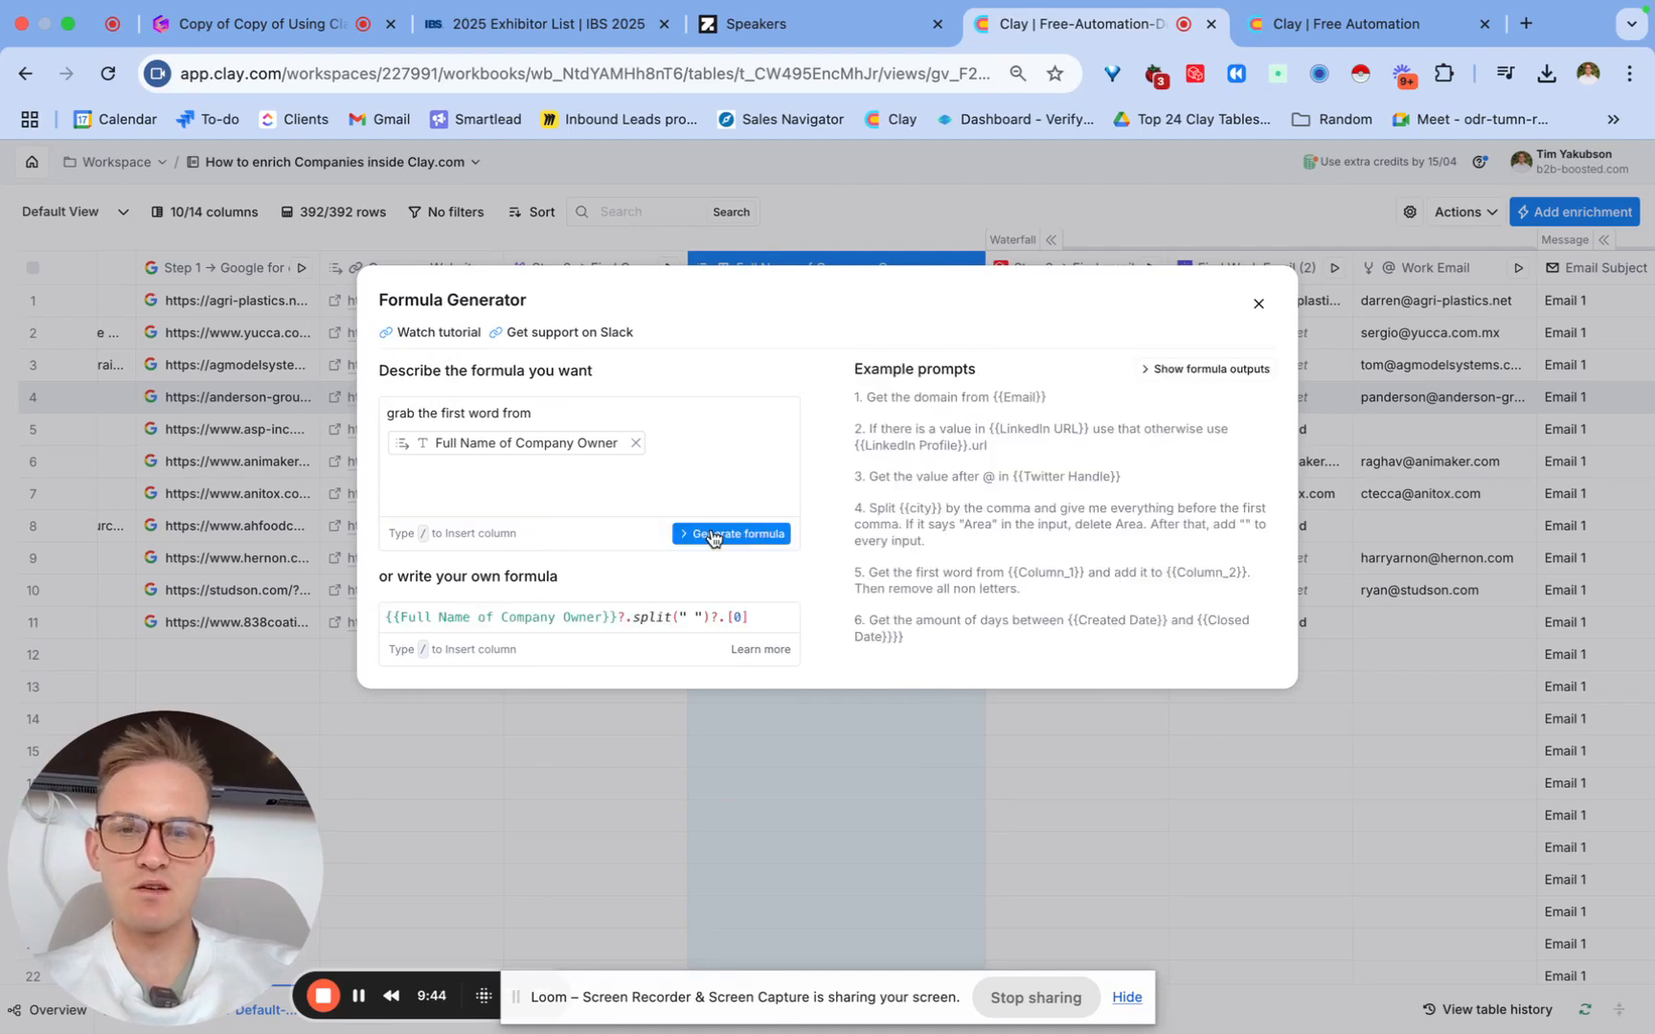
{"action": "left_click", "coordinate": [963, 682]}
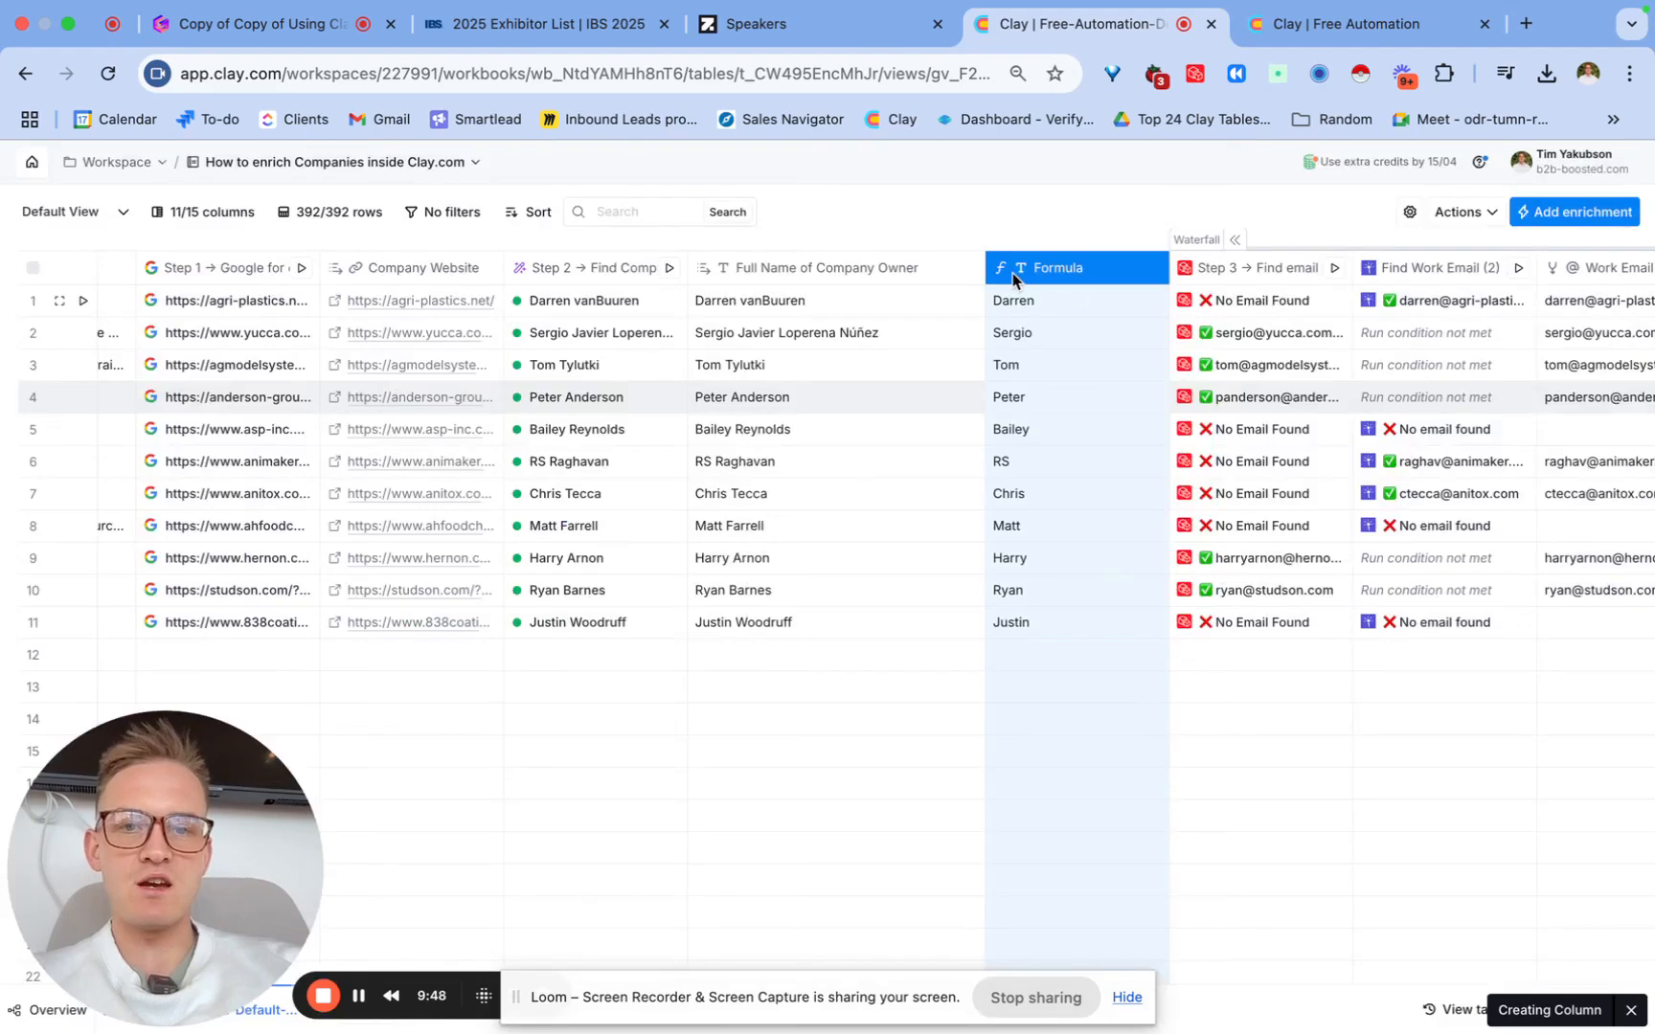
Step: Rename the new formula column as "First Name"
{"action": "double_click", "coordinate": [1036, 279]}
{"action": "type", "text": "First Na"}
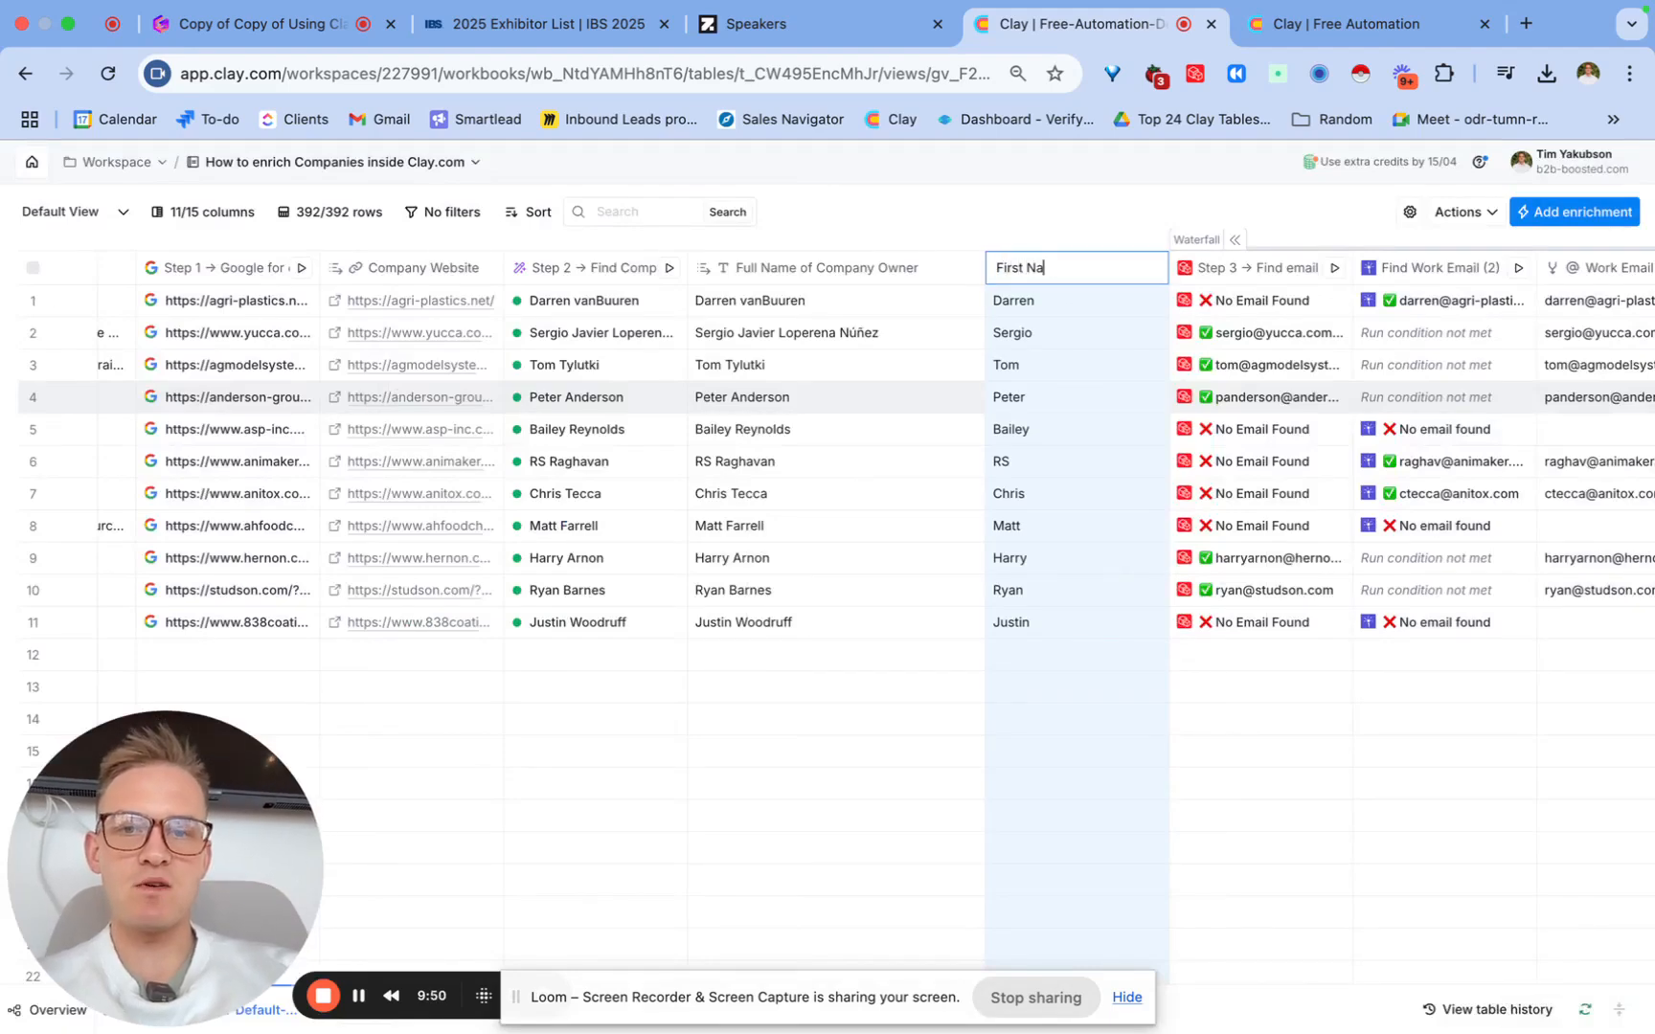
{"action": "type", "text": "me"}
{"action": "key", "text": "Return"}
Step: Replace the greeting's field in the email body with the First Name column, followed by a comma, and save the message column
{"action": "scroll", "coordinate": [991, 461], "scroll_direction": "right", "scroll_amount": 6}
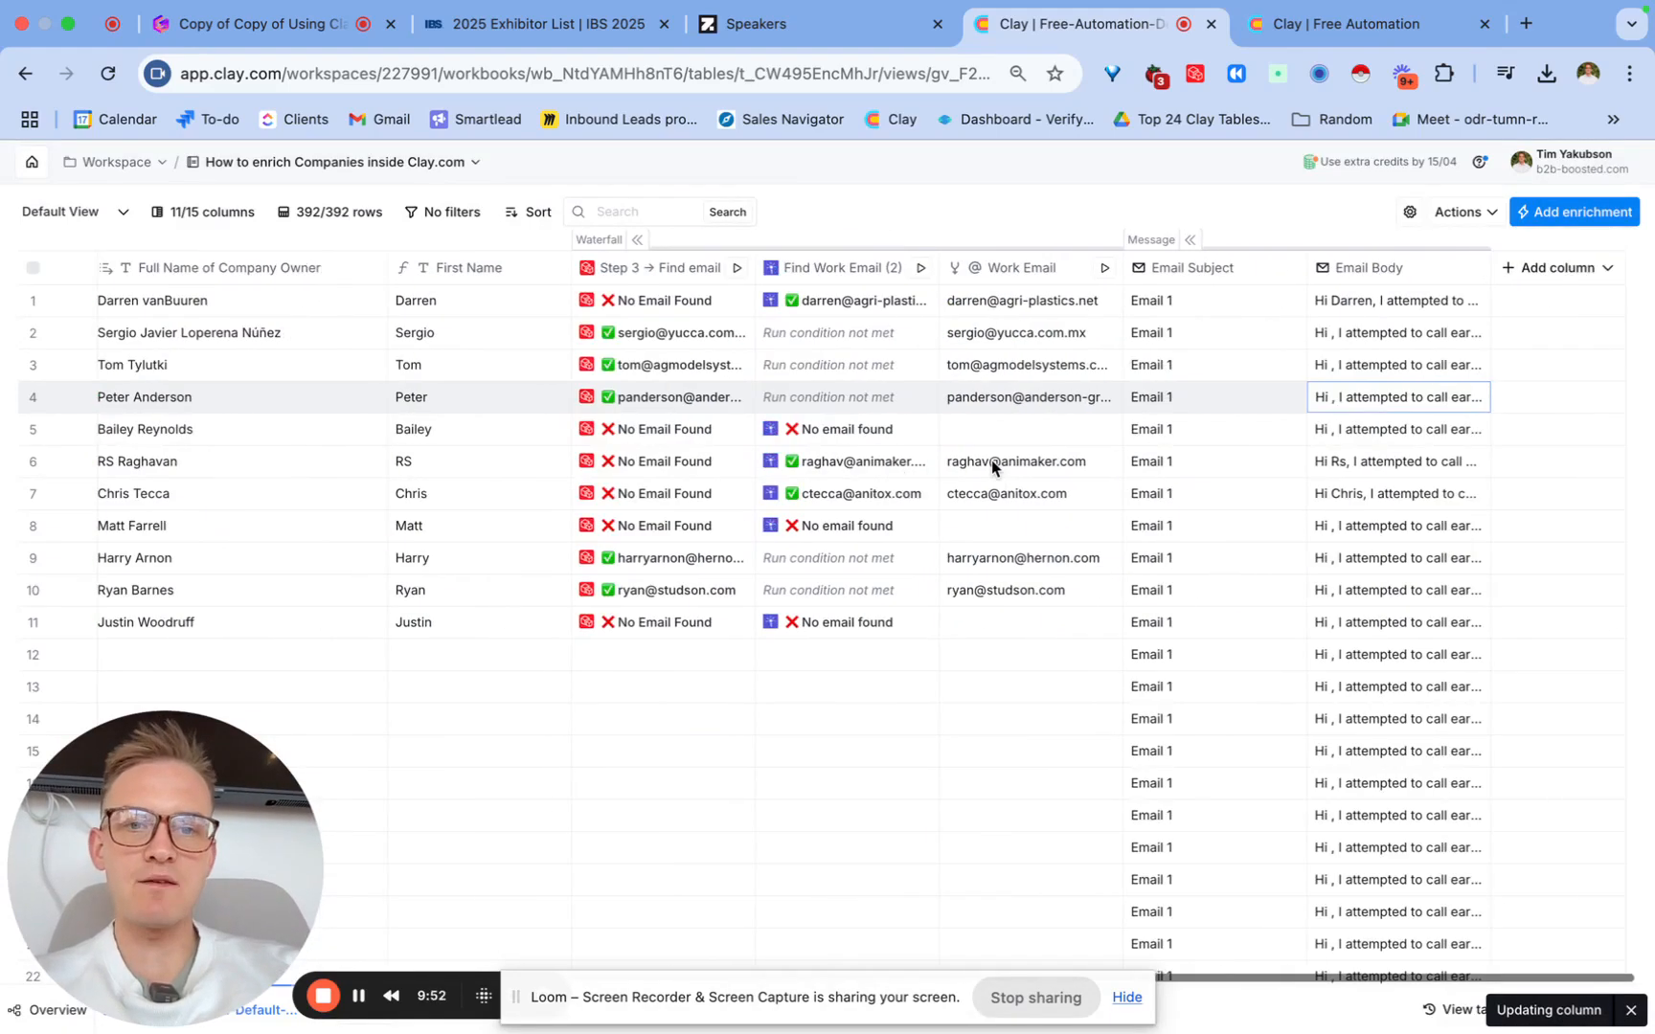
{"action": "left_click", "coordinate": [1369, 268]}
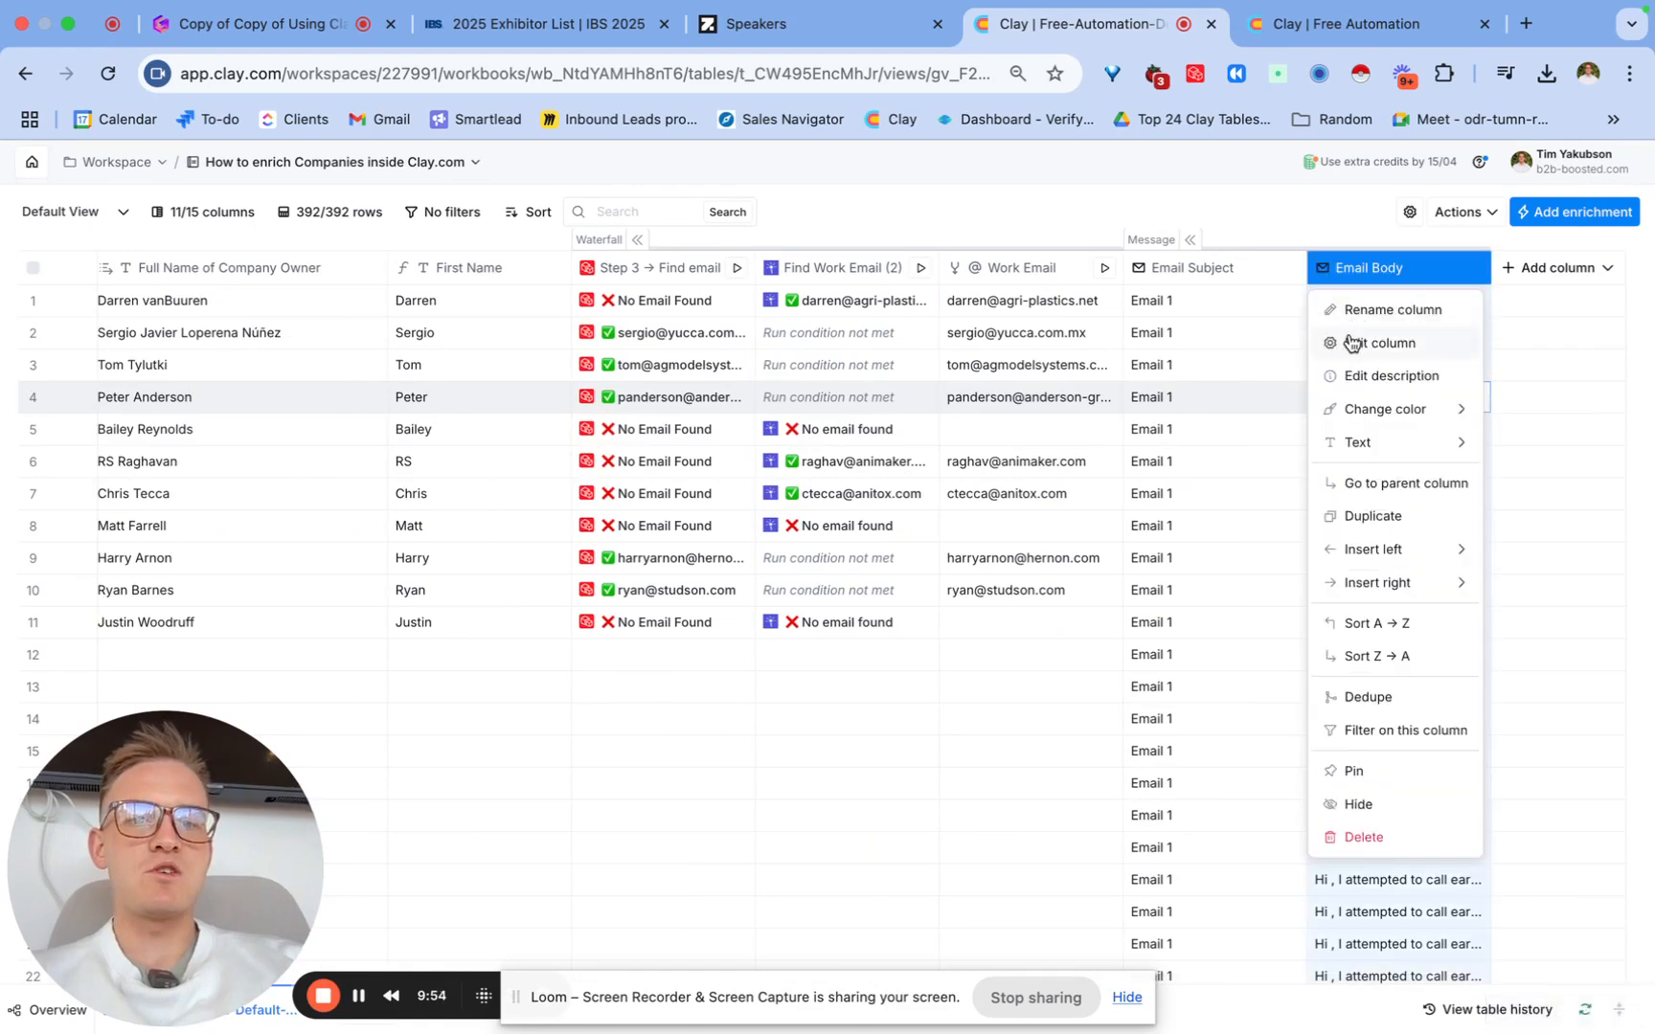
{"action": "left_click", "coordinate": [1351, 343]}
{"action": "left_click", "coordinate": [1135, 456]}
{"action": "left_click", "coordinate": [1051, 454]}
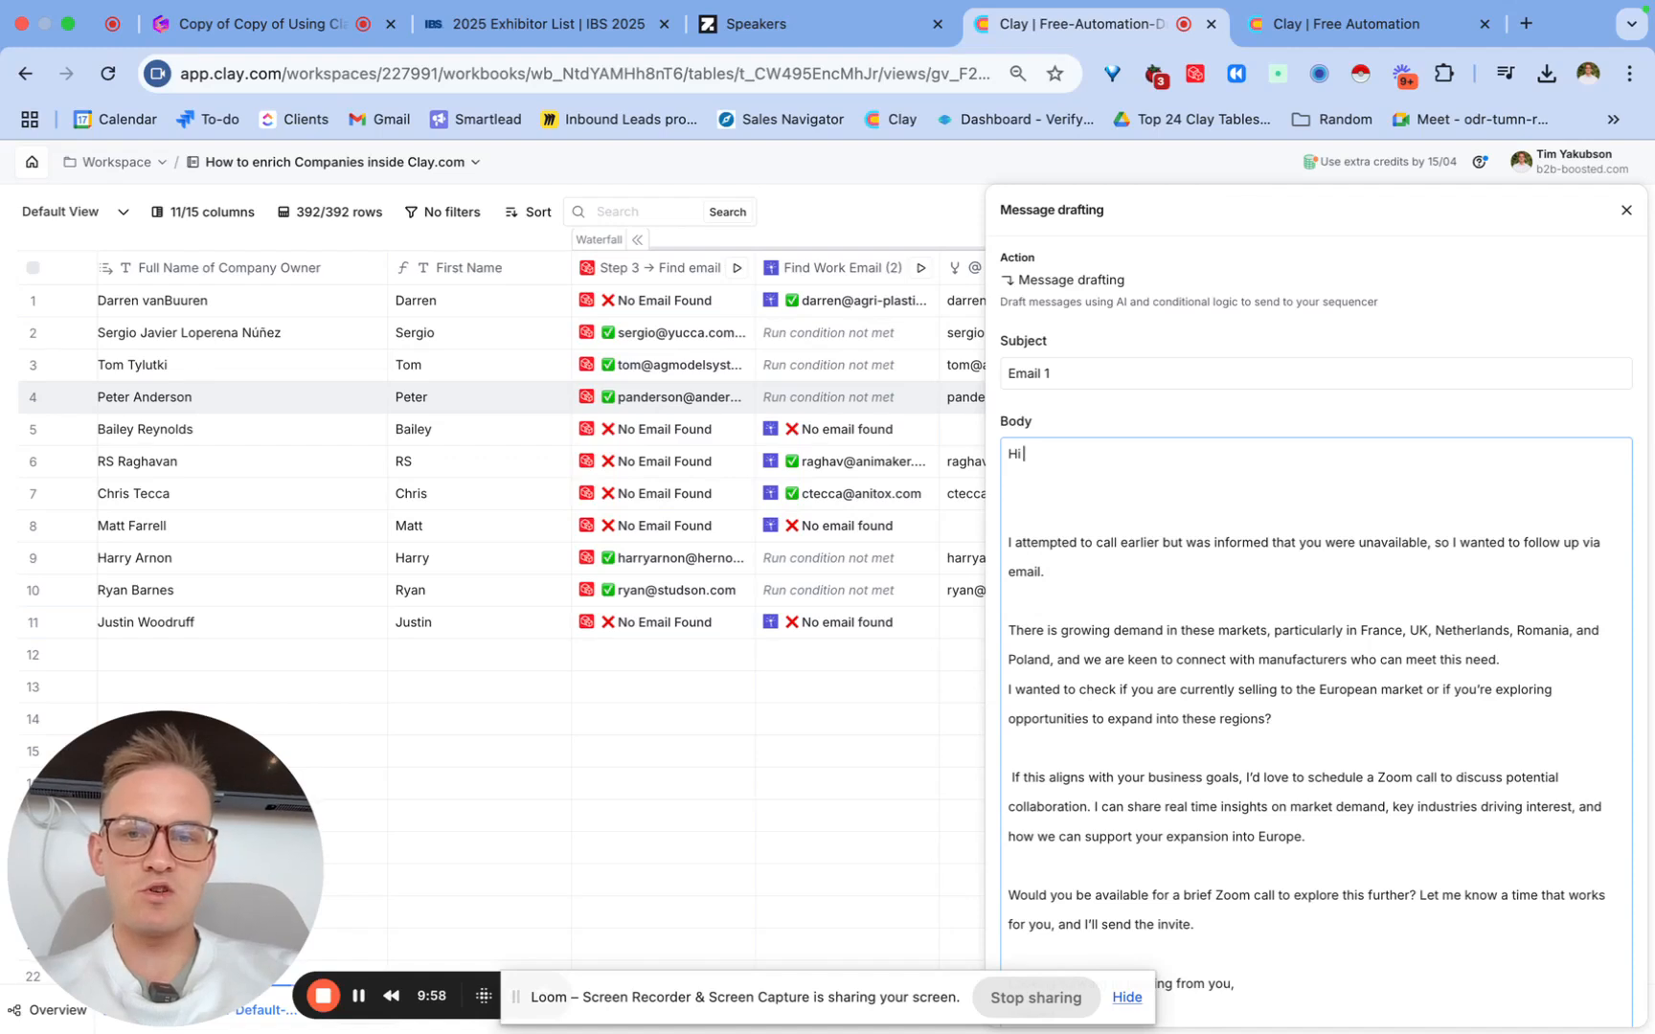
{"action": "type", "text": "/fir"}
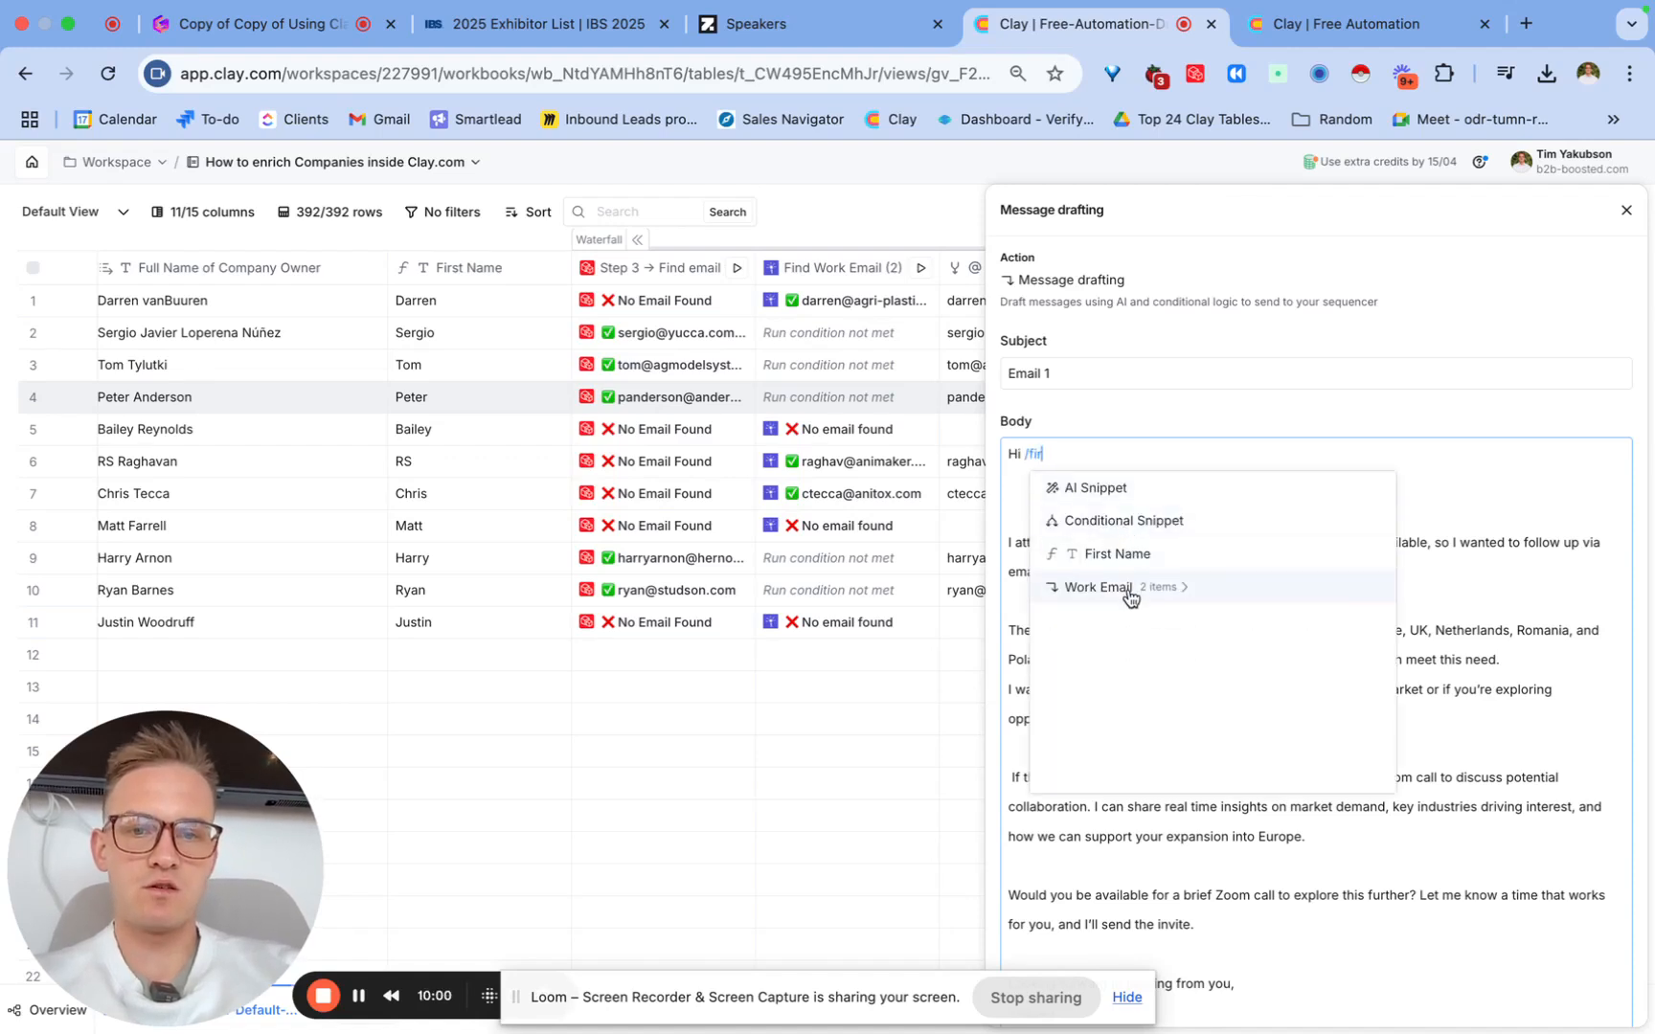
{"action": "left_click", "coordinate": [1121, 556]}
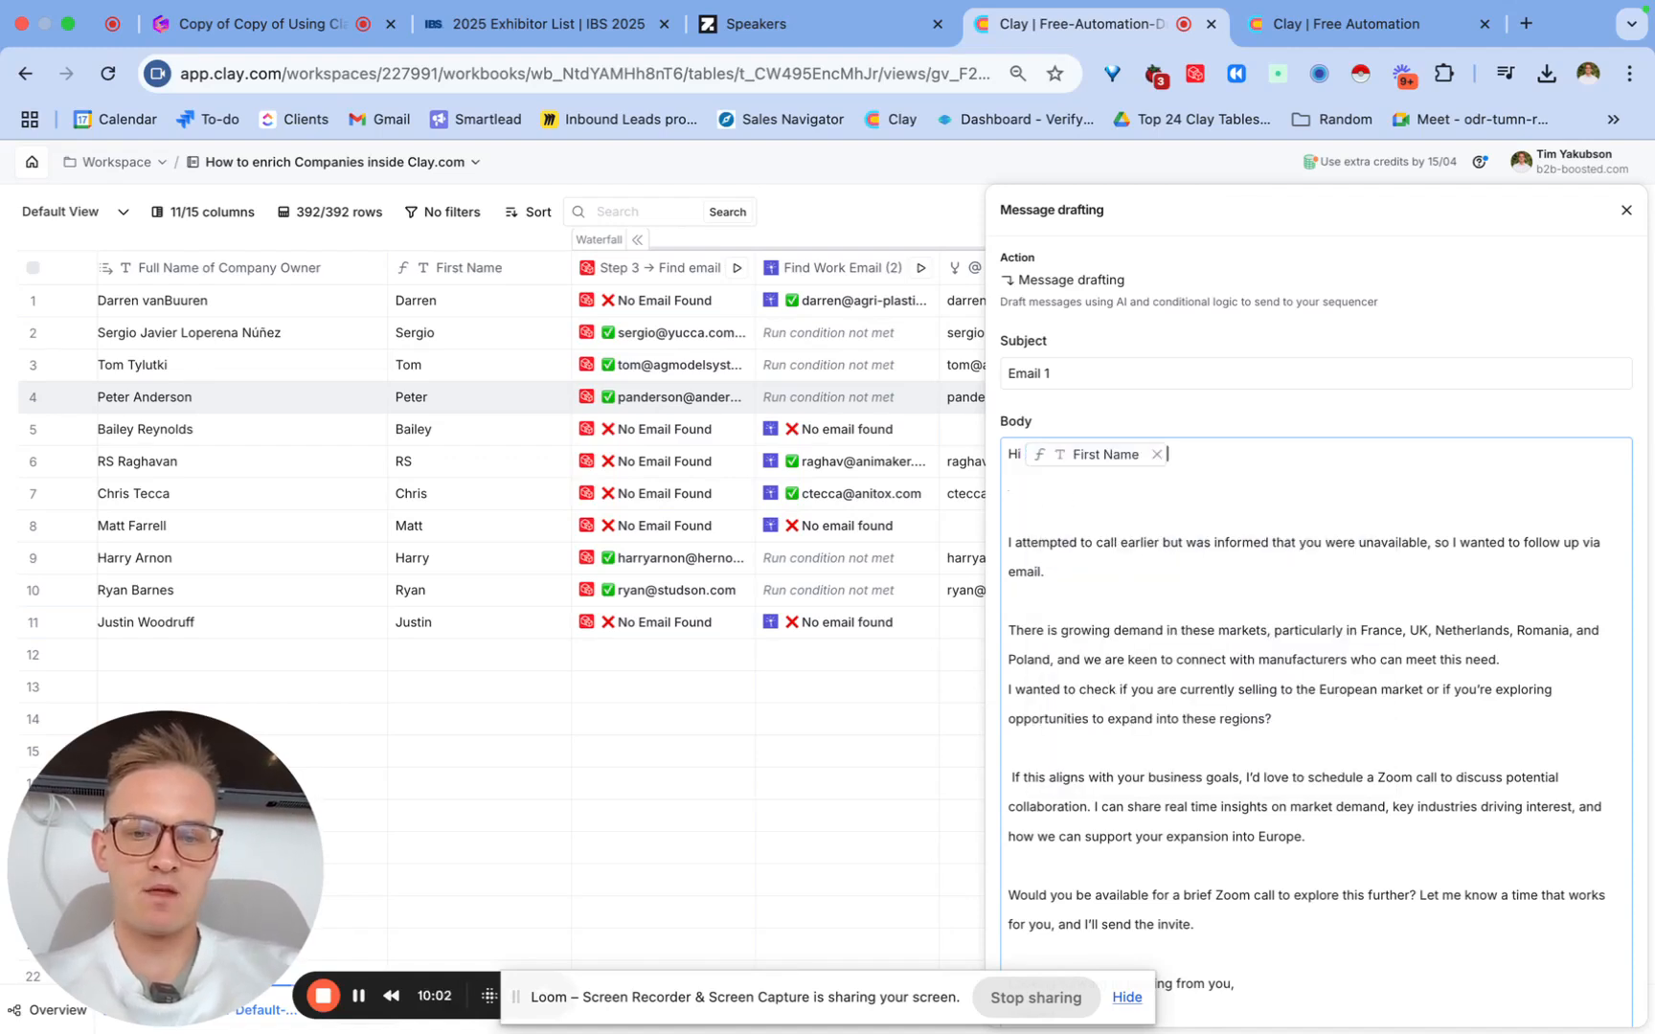
{"action": "scroll", "coordinate": [1085, 744], "scroll_direction": "down", "scroll_amount": 3}
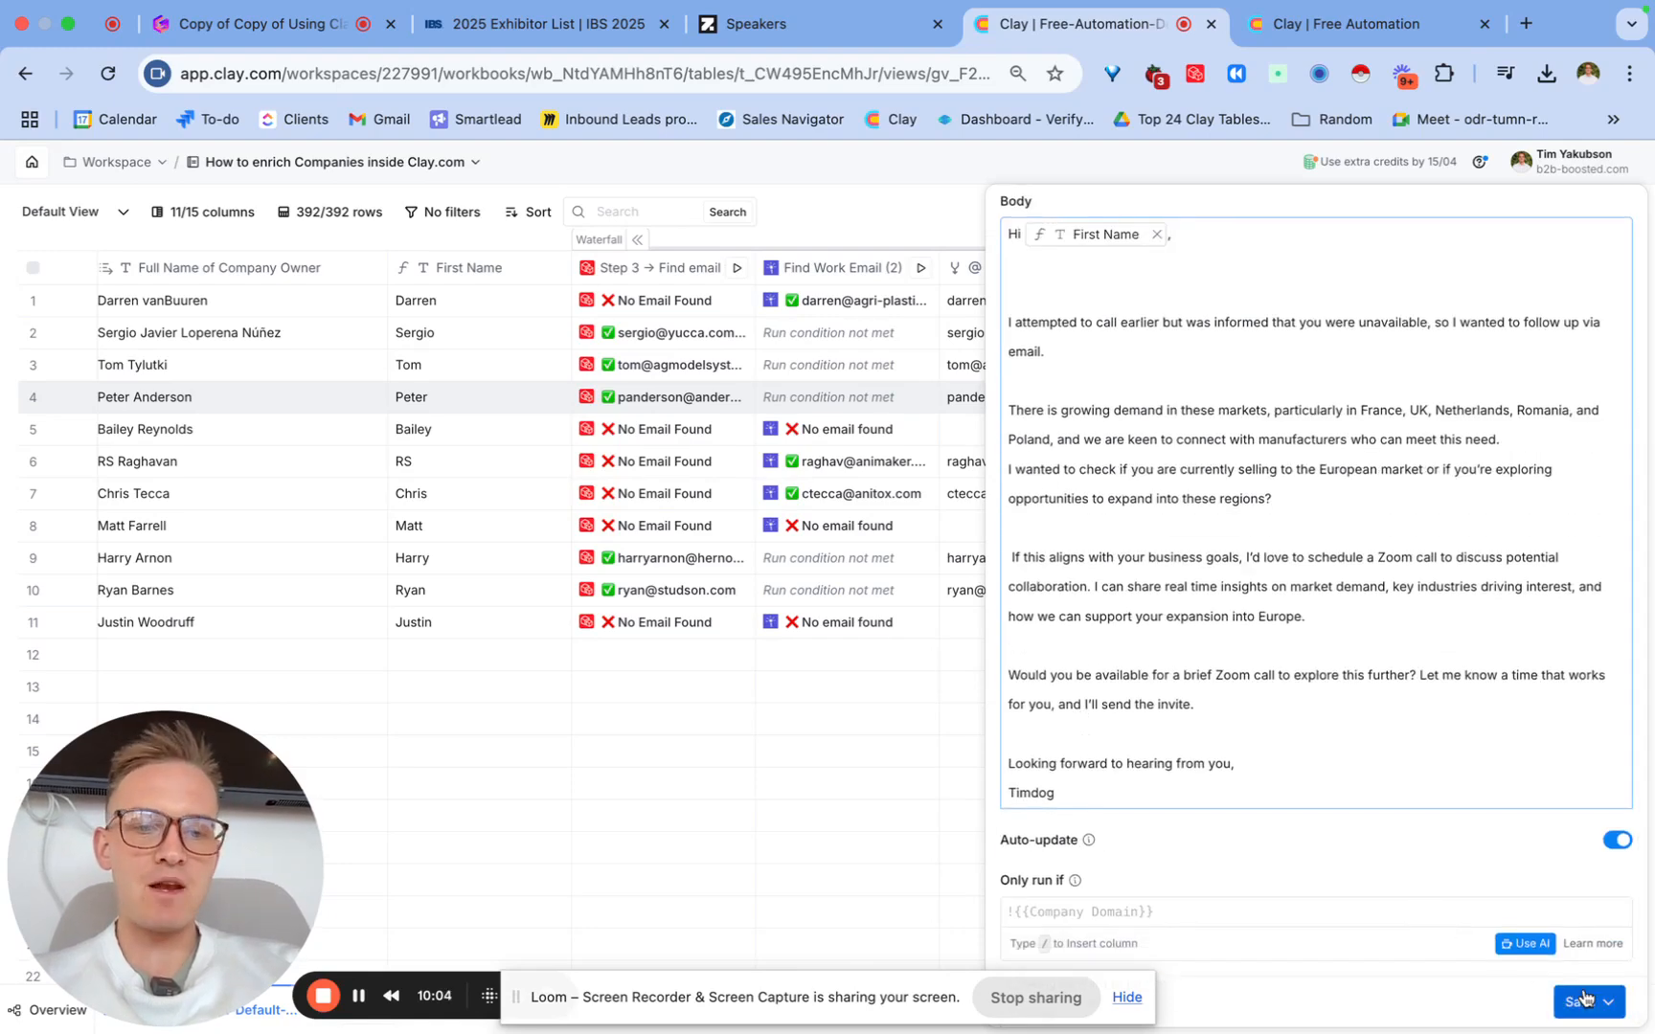
{"action": "left_click", "coordinate": [1582, 1002]}
{"action": "left_click", "coordinate": [1482, 961]}
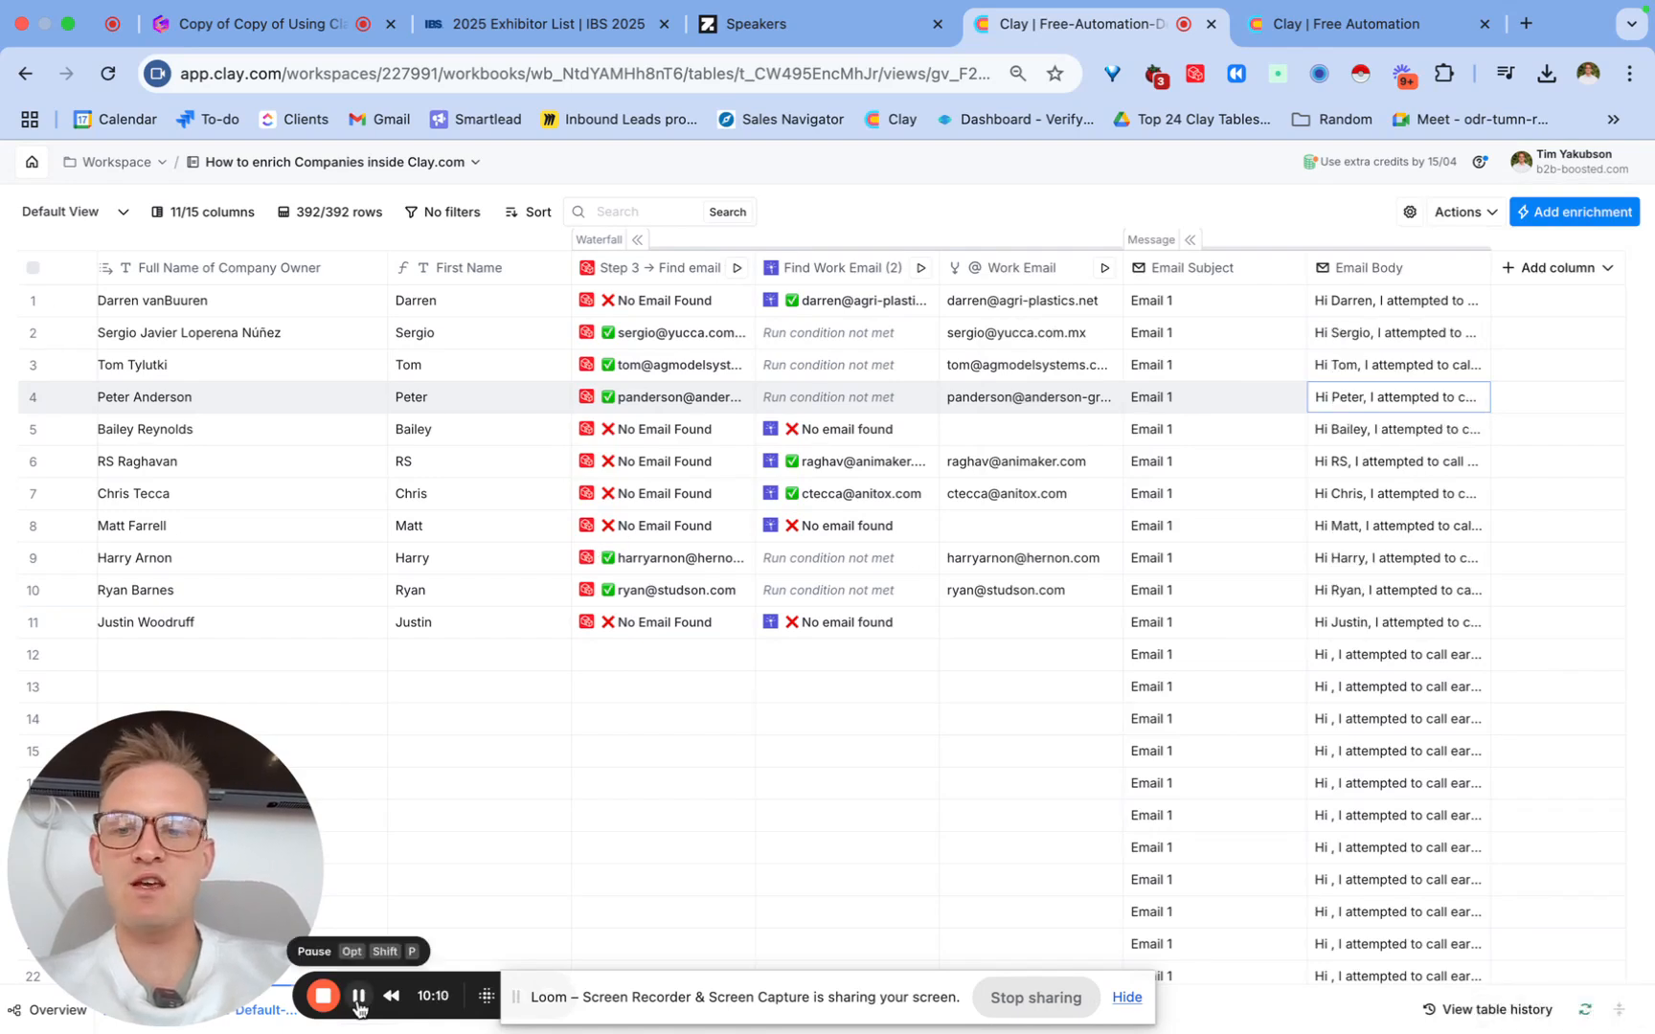
Step: Add a Claygent enrichment and paste the prepared prompt that writes a product-specific supplier sentence from the company's website
{"action": "left_click", "coordinate": [1558, 213]}
{"action": "type", "text": "claygent"}
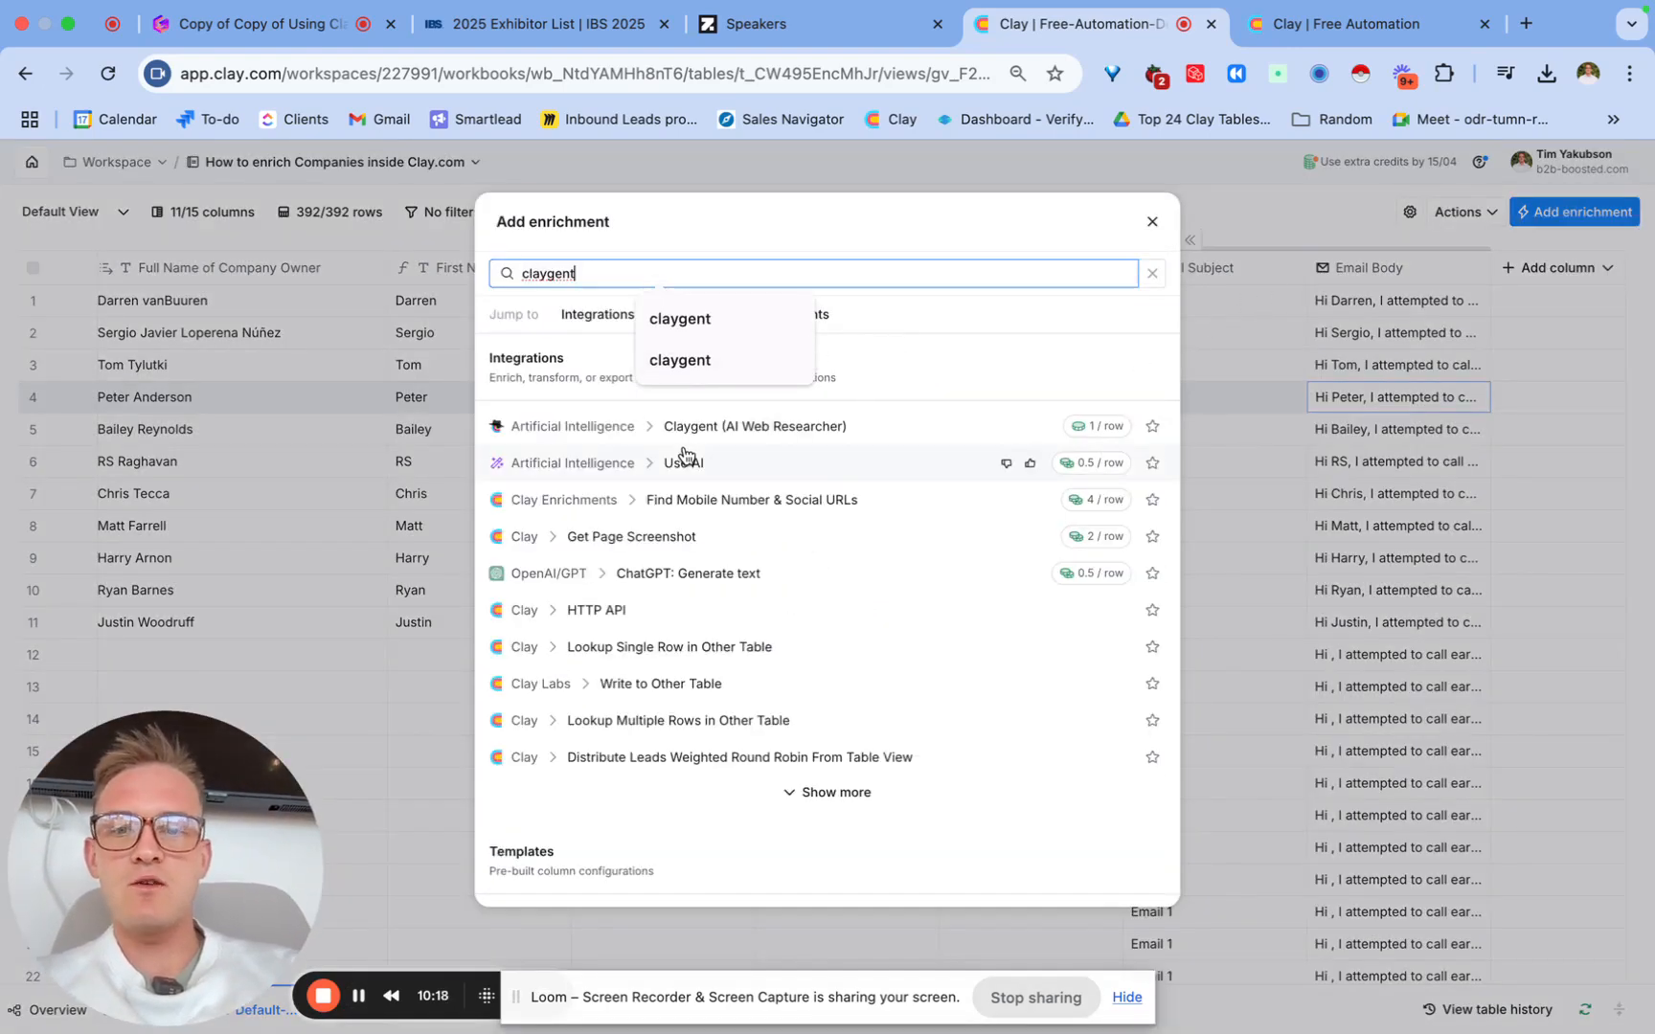
{"action": "left_click", "coordinate": [738, 440]}
{"action": "left_click", "coordinate": [738, 427]}
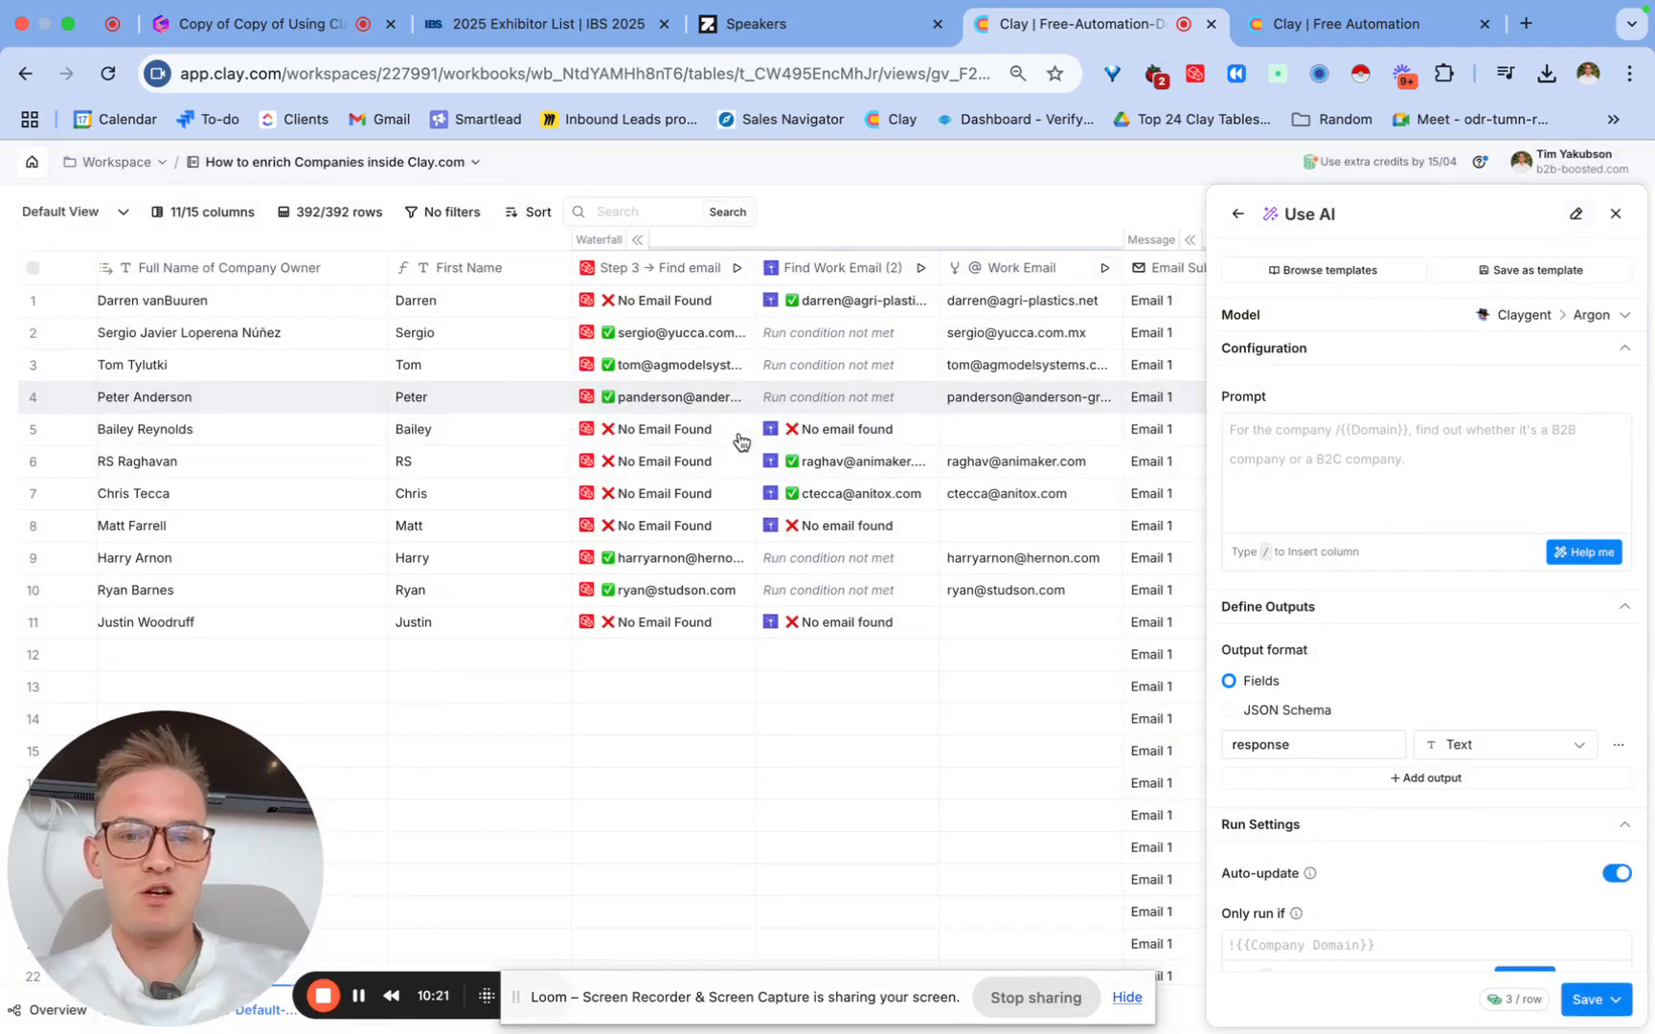
{"action": "left_click", "coordinate": [1300, 481]}
{"action": "type", "text": "Replace the curly brackets with the output.  for example, if the company sells External Waterproofing Products and waterproofing systems for exterior decks  then say We are currently looking for a supplier of External Waterproofing Products and waterproofing systems for exterior decks to support our distribution partners across Europe.  Here's the website to visit: f_We5PX7v7B7UF  Output just the sentence with the output following my prefix, nothing else."}
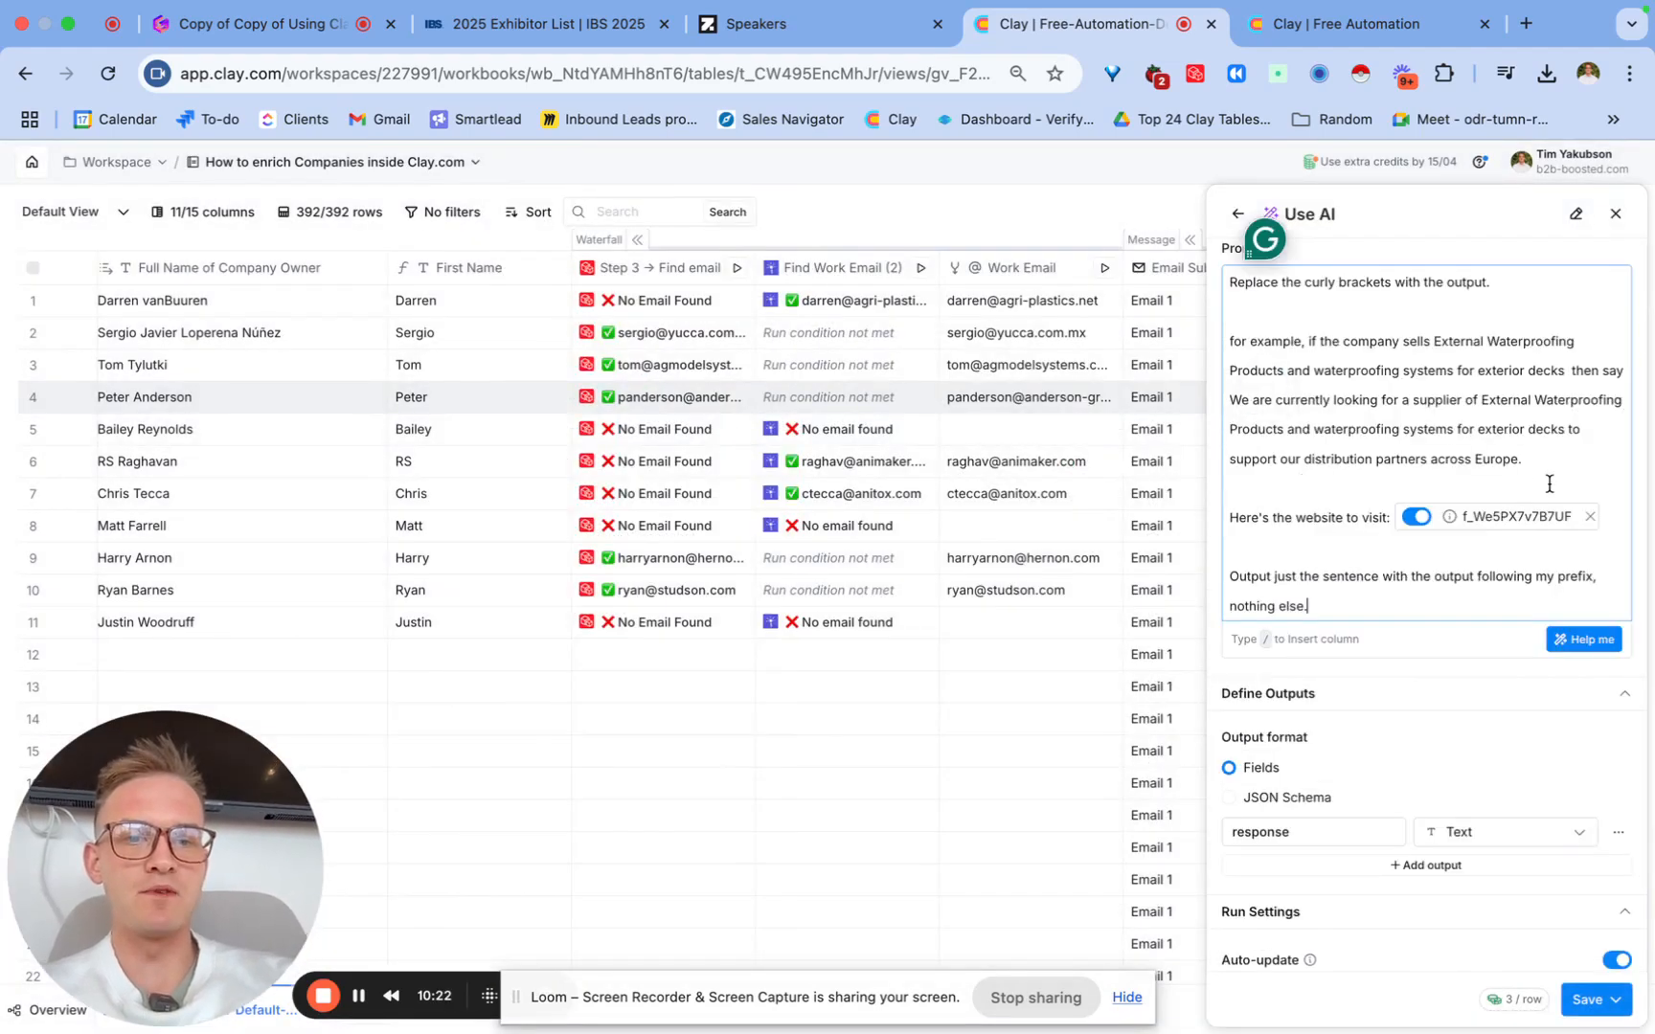
Step: Replace the unresolved field after "Here's the website to visit:" in the prompt with the Company Website URL column
{"action": "left_click", "coordinate": [1588, 518]}
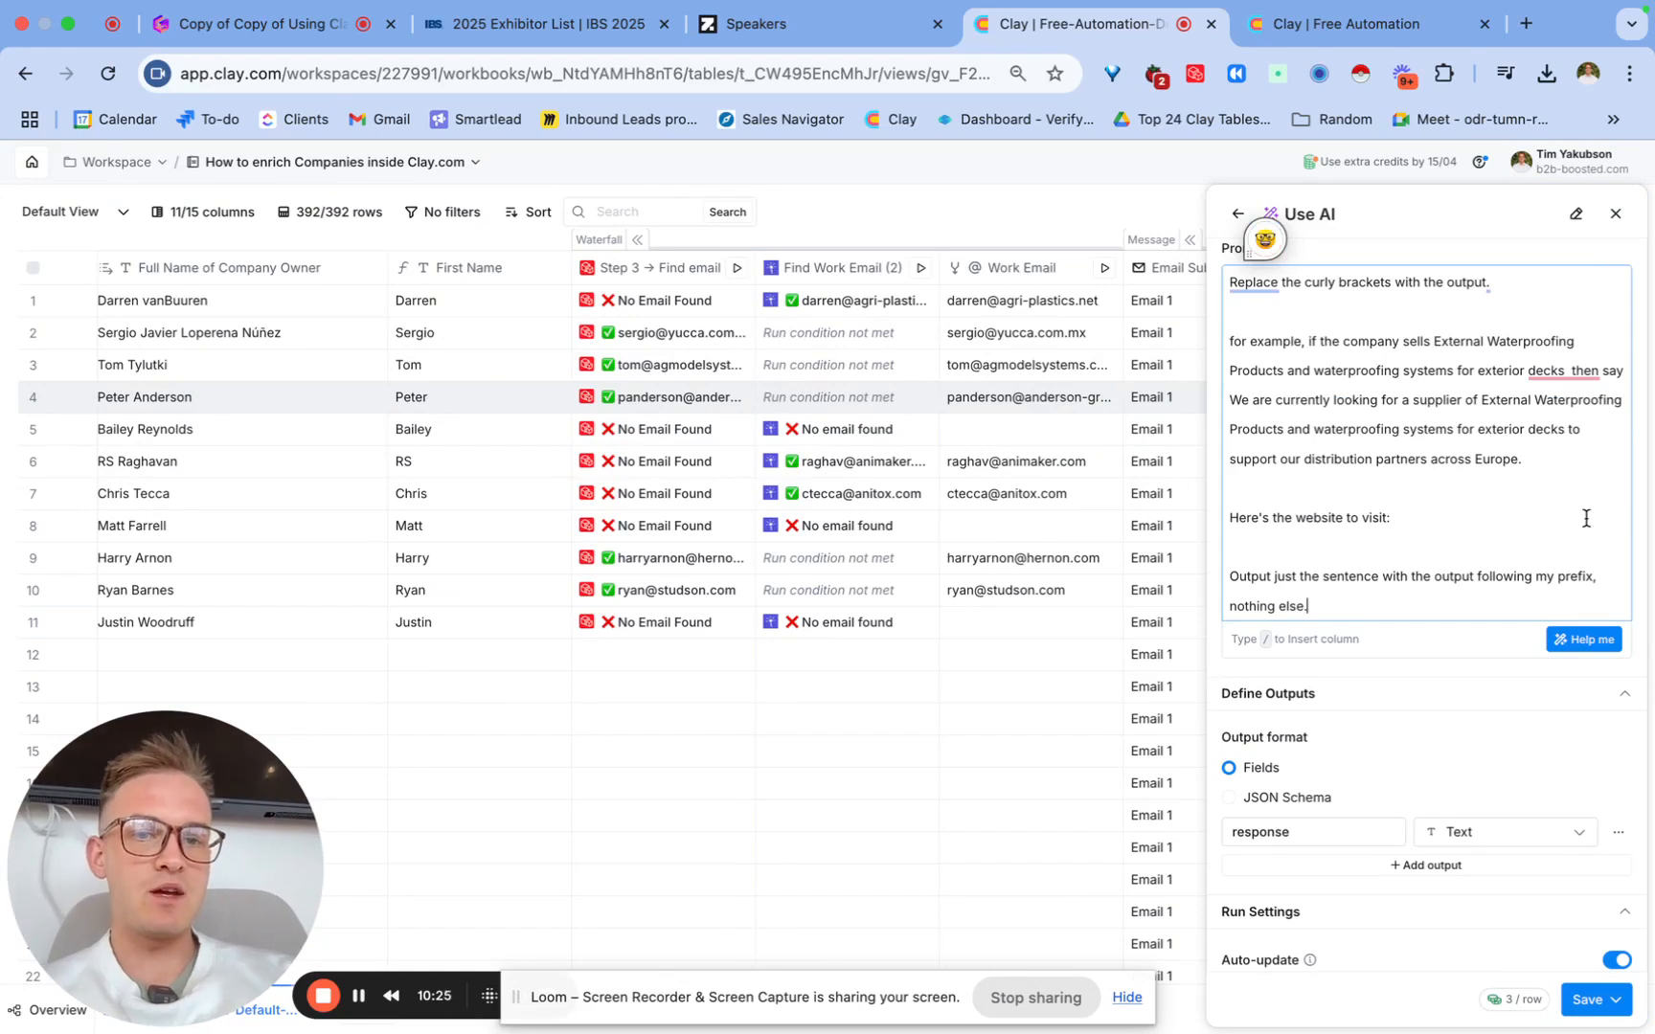
{"action": "type", "text": "/web"}
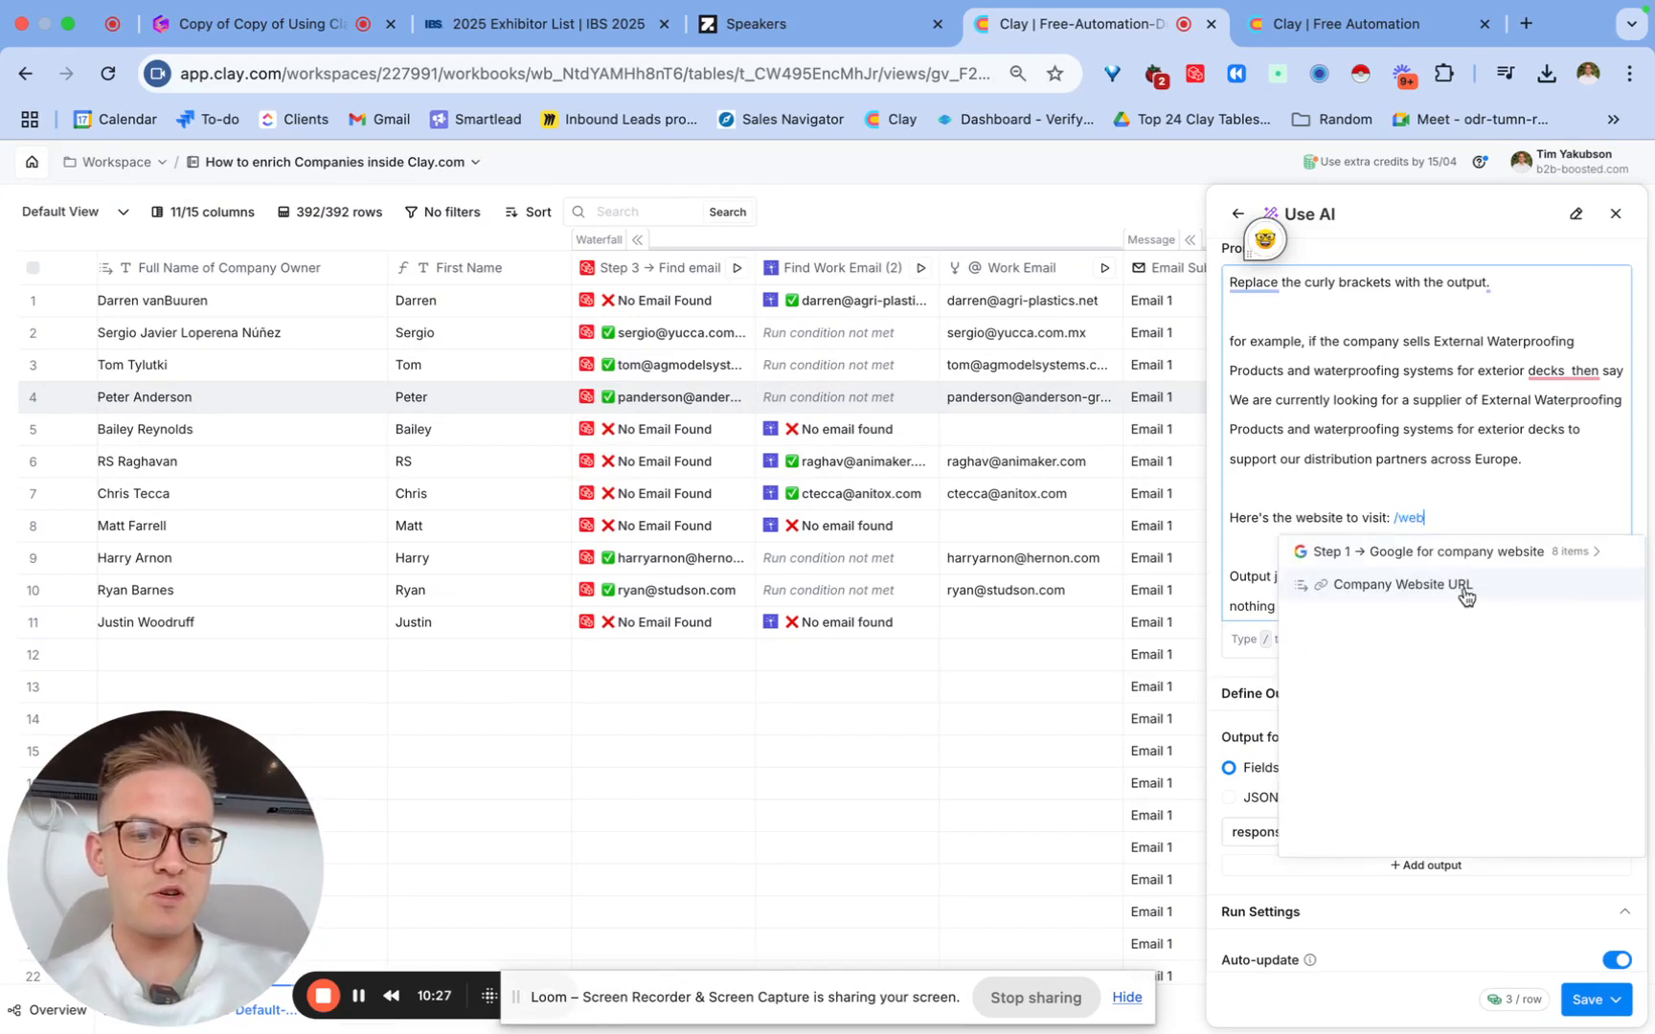
{"action": "left_click", "coordinate": [1463, 593]}
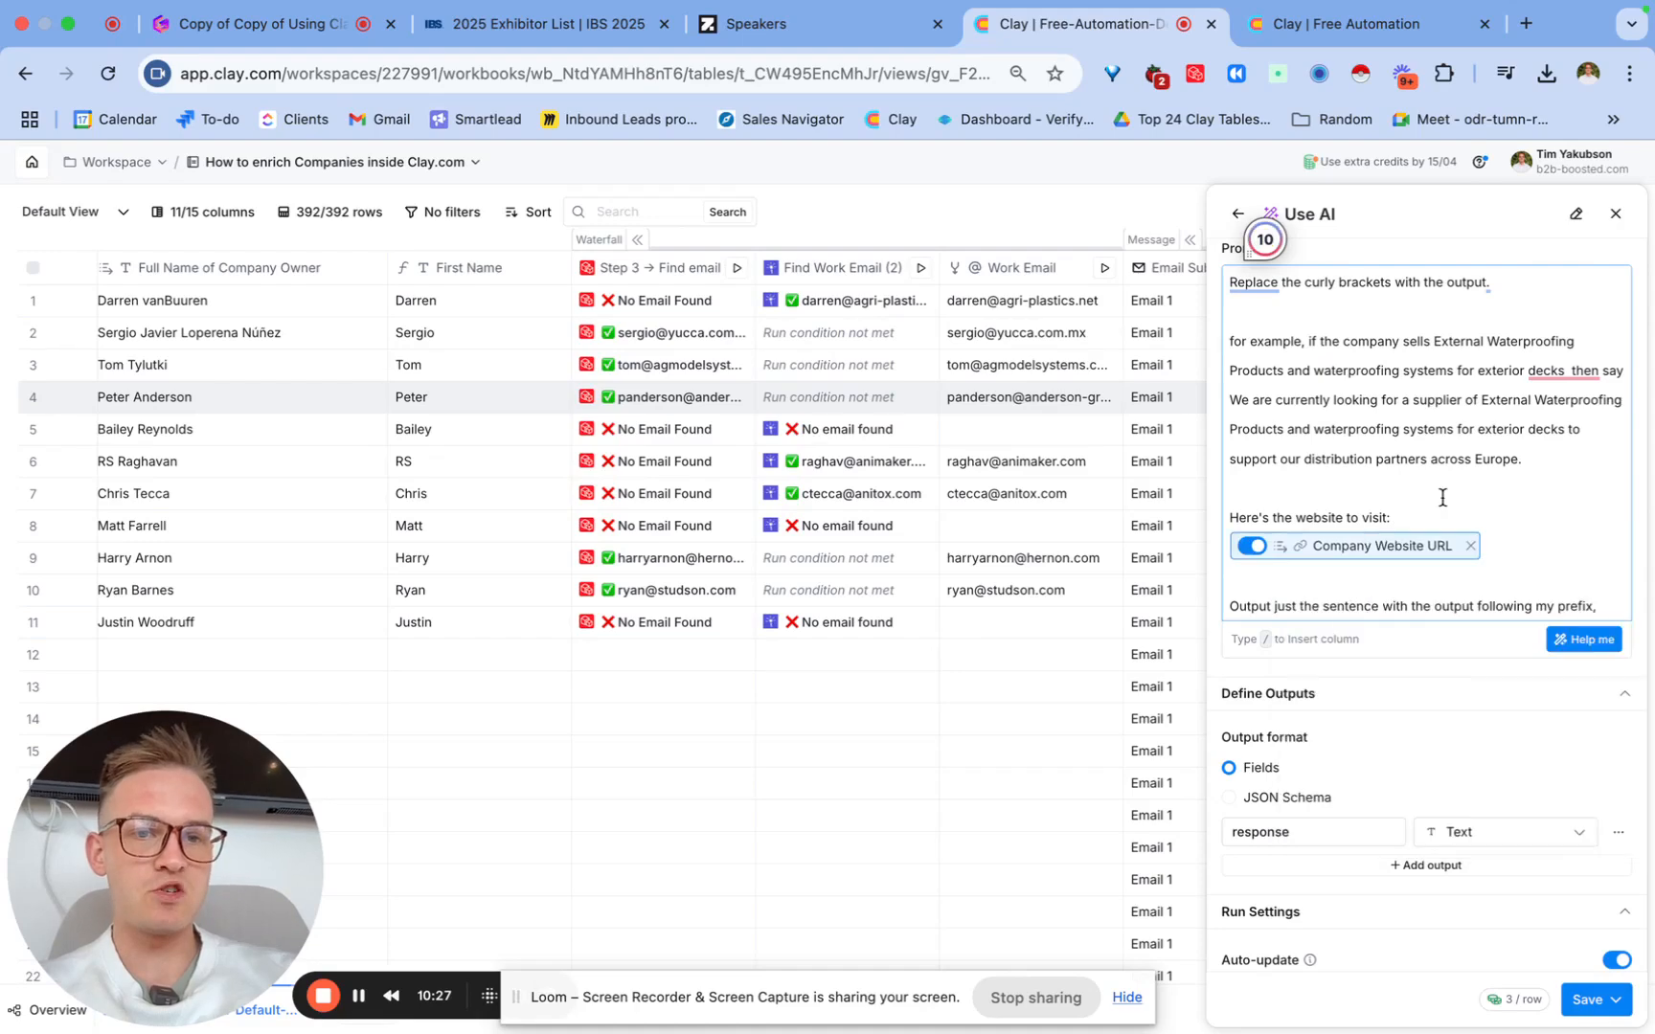
Step: Examine the prompt's instructions, its {type of product} prefix sentence and the External Waterproofing Products example
{"action": "scroll", "coordinate": [1441, 492], "scroll_direction": "up", "scroll_amount": 5}
{"action": "scroll", "coordinate": [1441, 495], "scroll_direction": "up", "scroll_amount": 3}
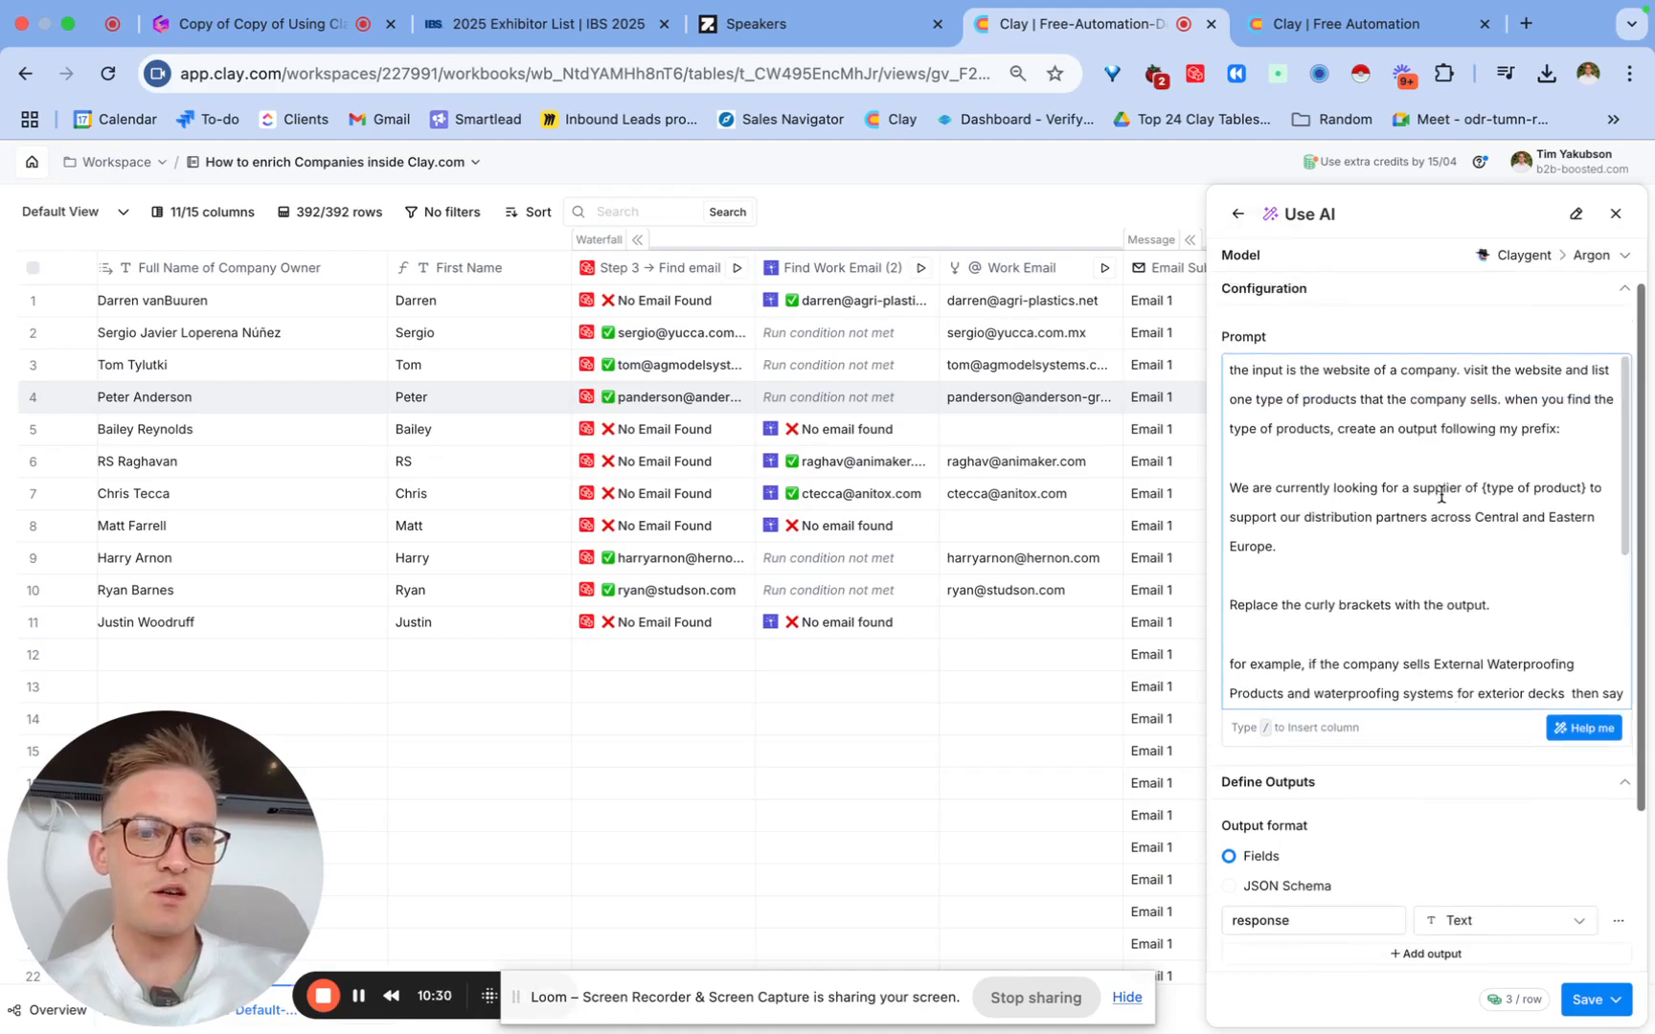
{"action": "scroll", "coordinate": [1440, 494], "scroll_direction": "down", "scroll_amount": 5}
{"action": "scroll", "coordinate": [1440, 492], "scroll_direction": "down", "scroll_amount": 1}
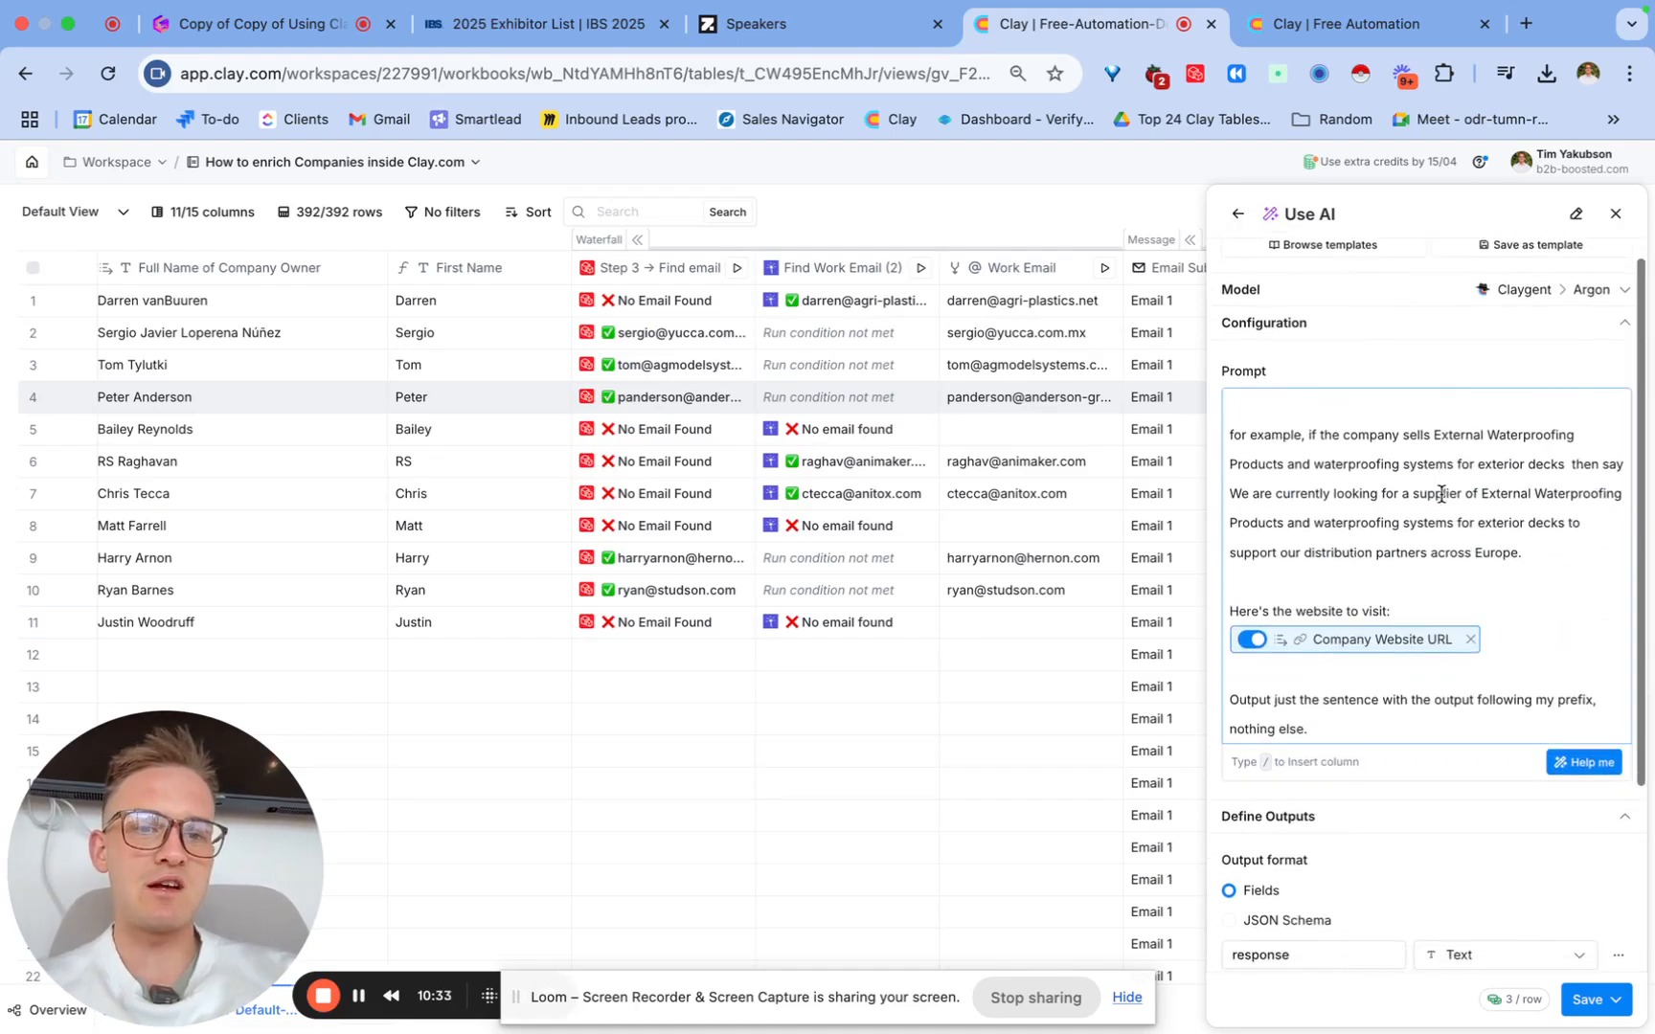
{"action": "left_click_drag", "start_coordinate": [1436, 437], "coordinate": [1525, 556]}
{"action": "left_click", "coordinate": [1533, 556]}
{"action": "scroll", "coordinate": [1542, 557], "scroll_direction": "down", "scroll_amount": 4}
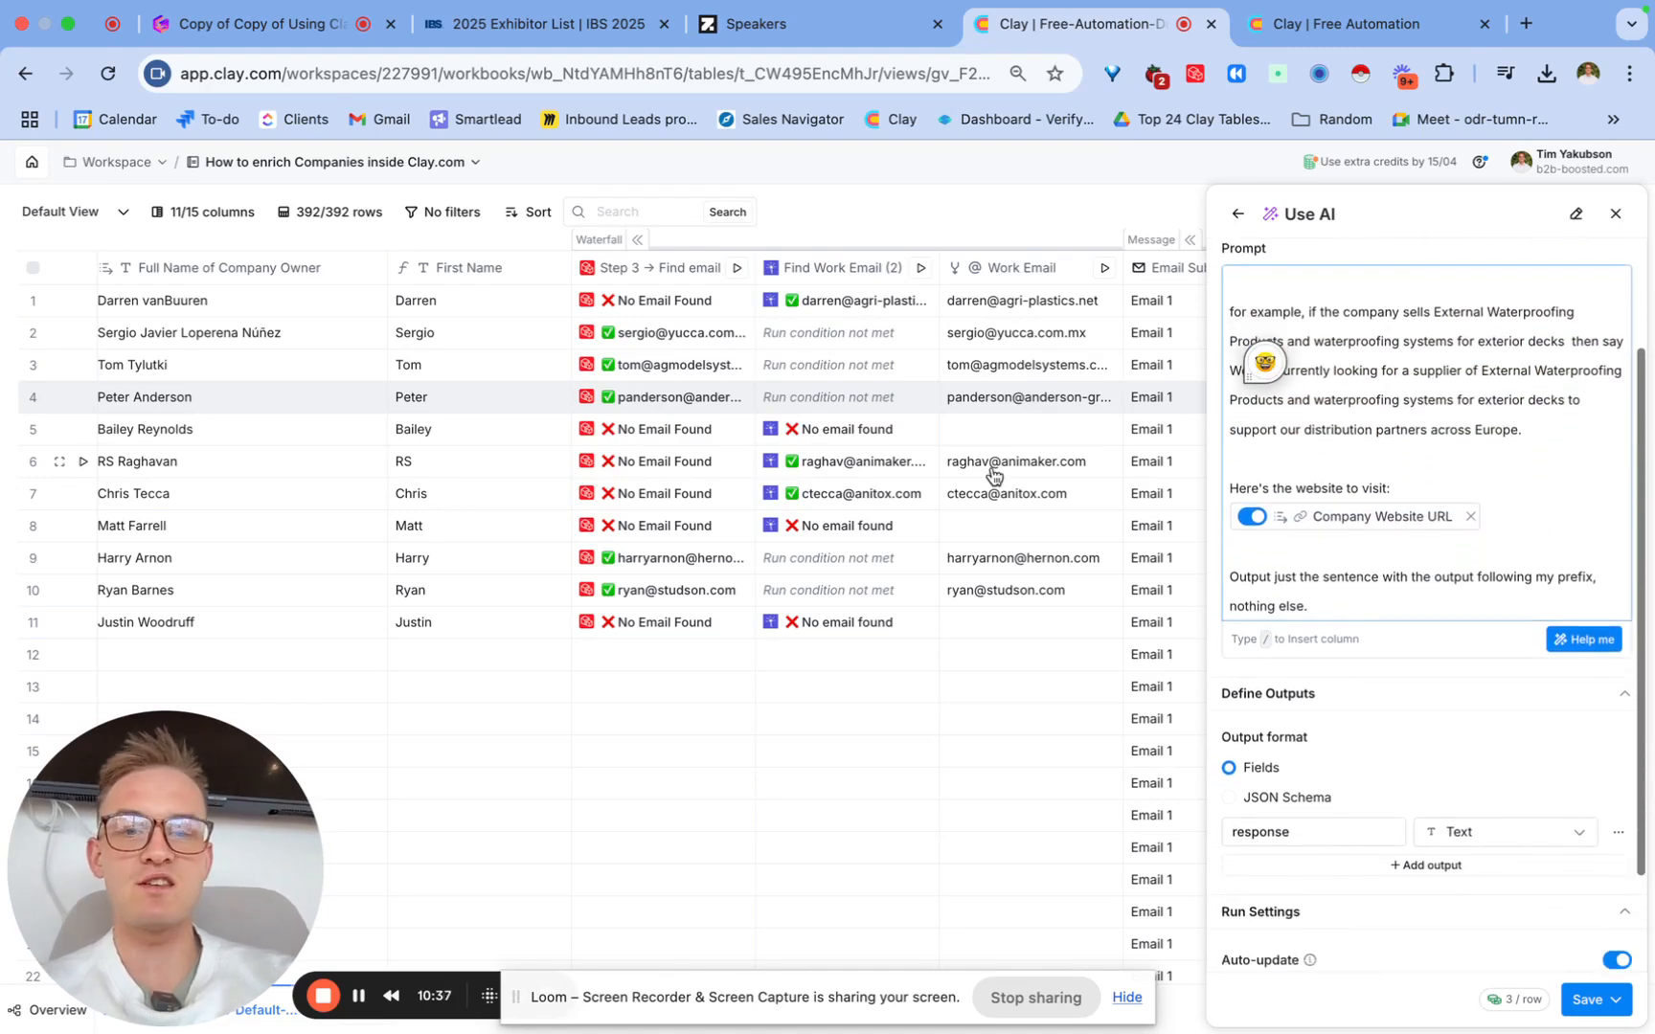
Step: Save and run the Claygent enrichment on the first 10 rows, and move its column between Work Email and Email Subject
{"action": "left_click", "coordinate": [1609, 1013]}
{"action": "left_click", "coordinate": [1479, 897]}
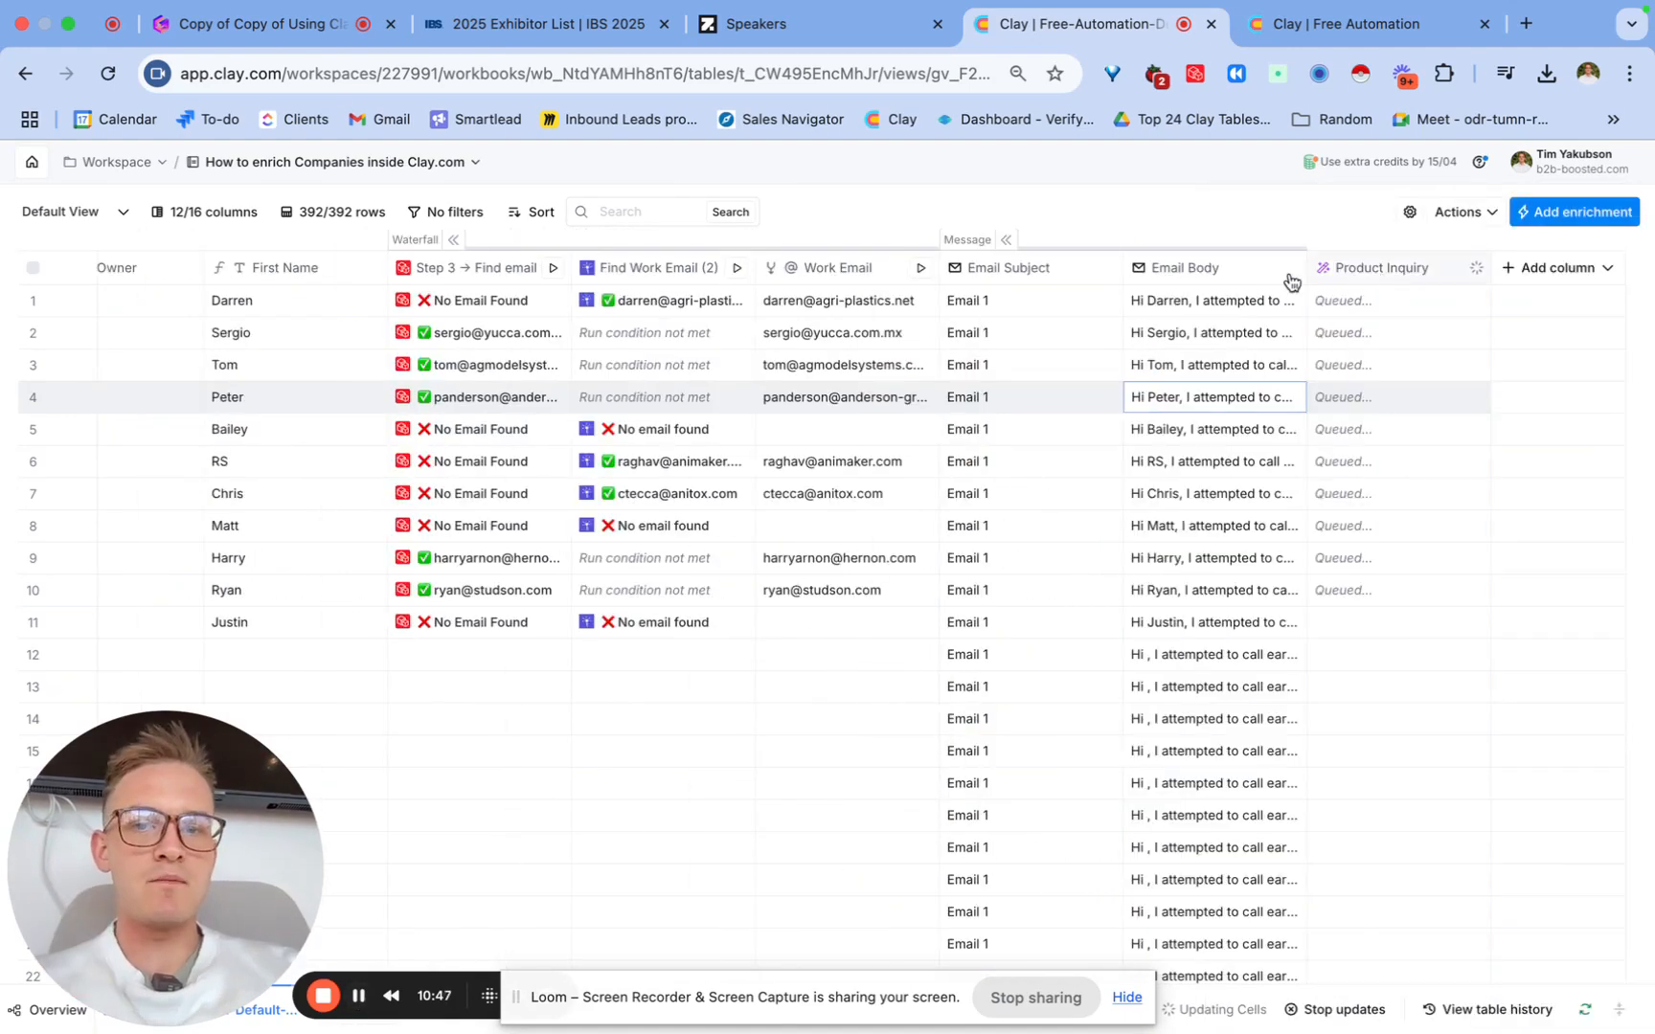
{"action": "left_click_drag", "start_coordinate": [1316, 273], "coordinate": [1042, 297]}
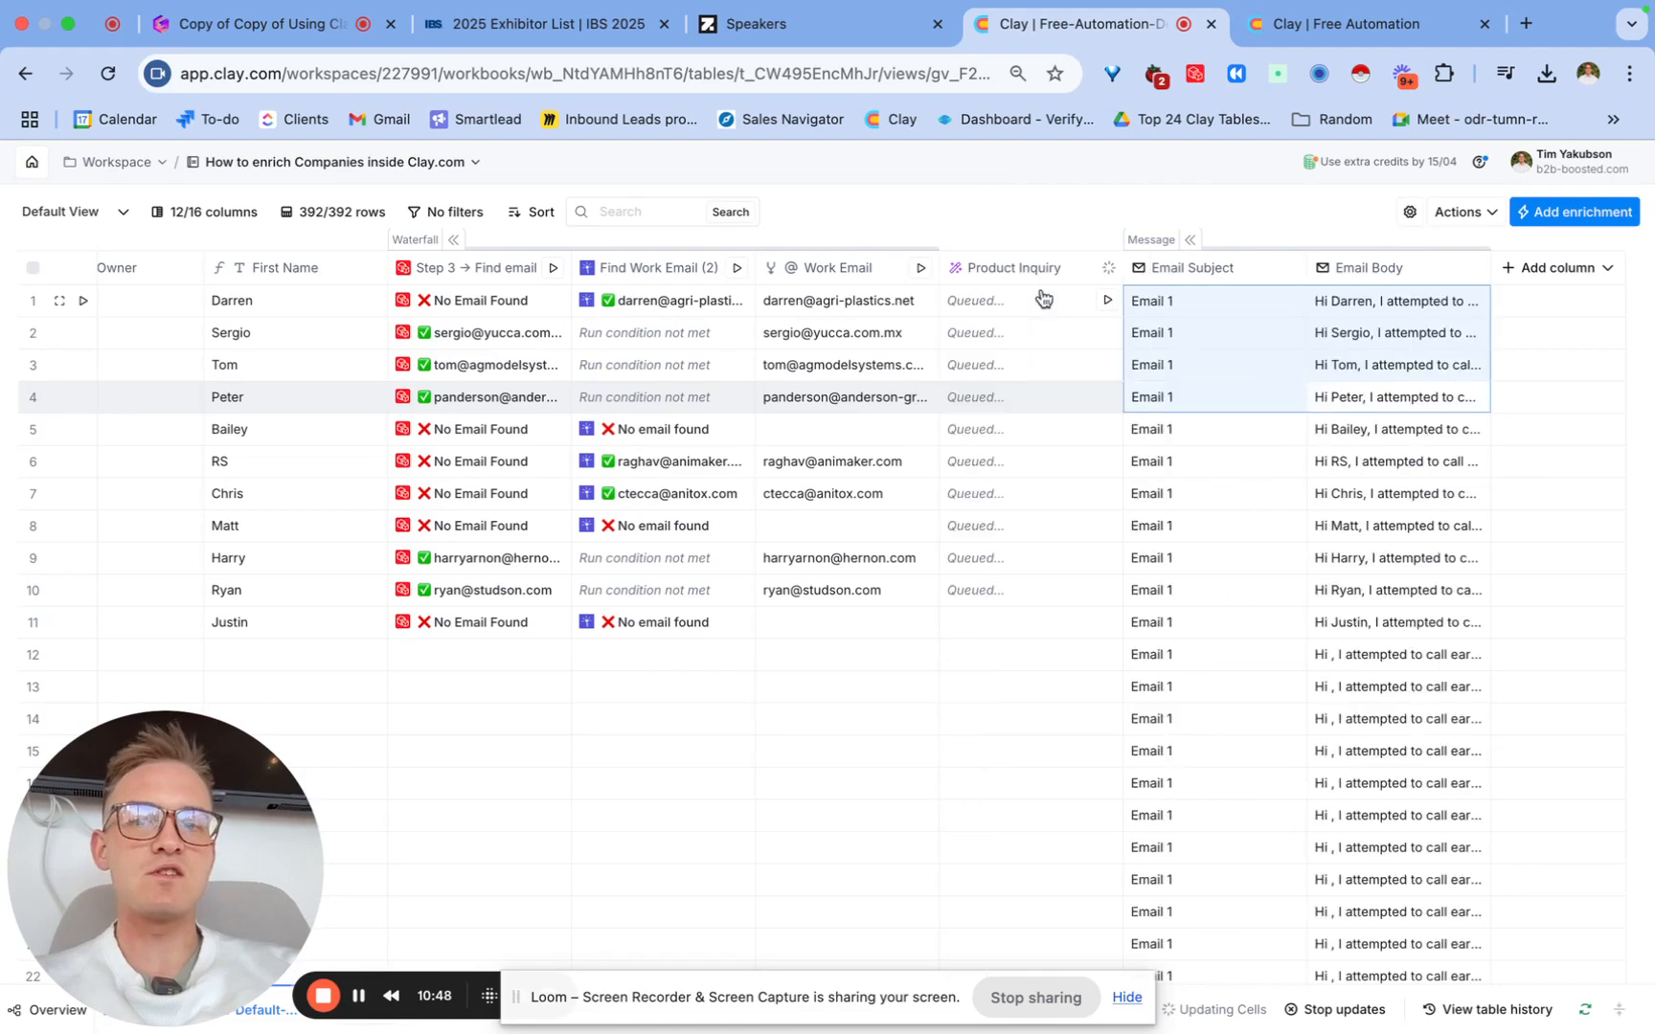
Step: Rename the Claygent column as "Step 4 → Generate personalised statement"
{"action": "left_click", "coordinate": [1035, 280]}
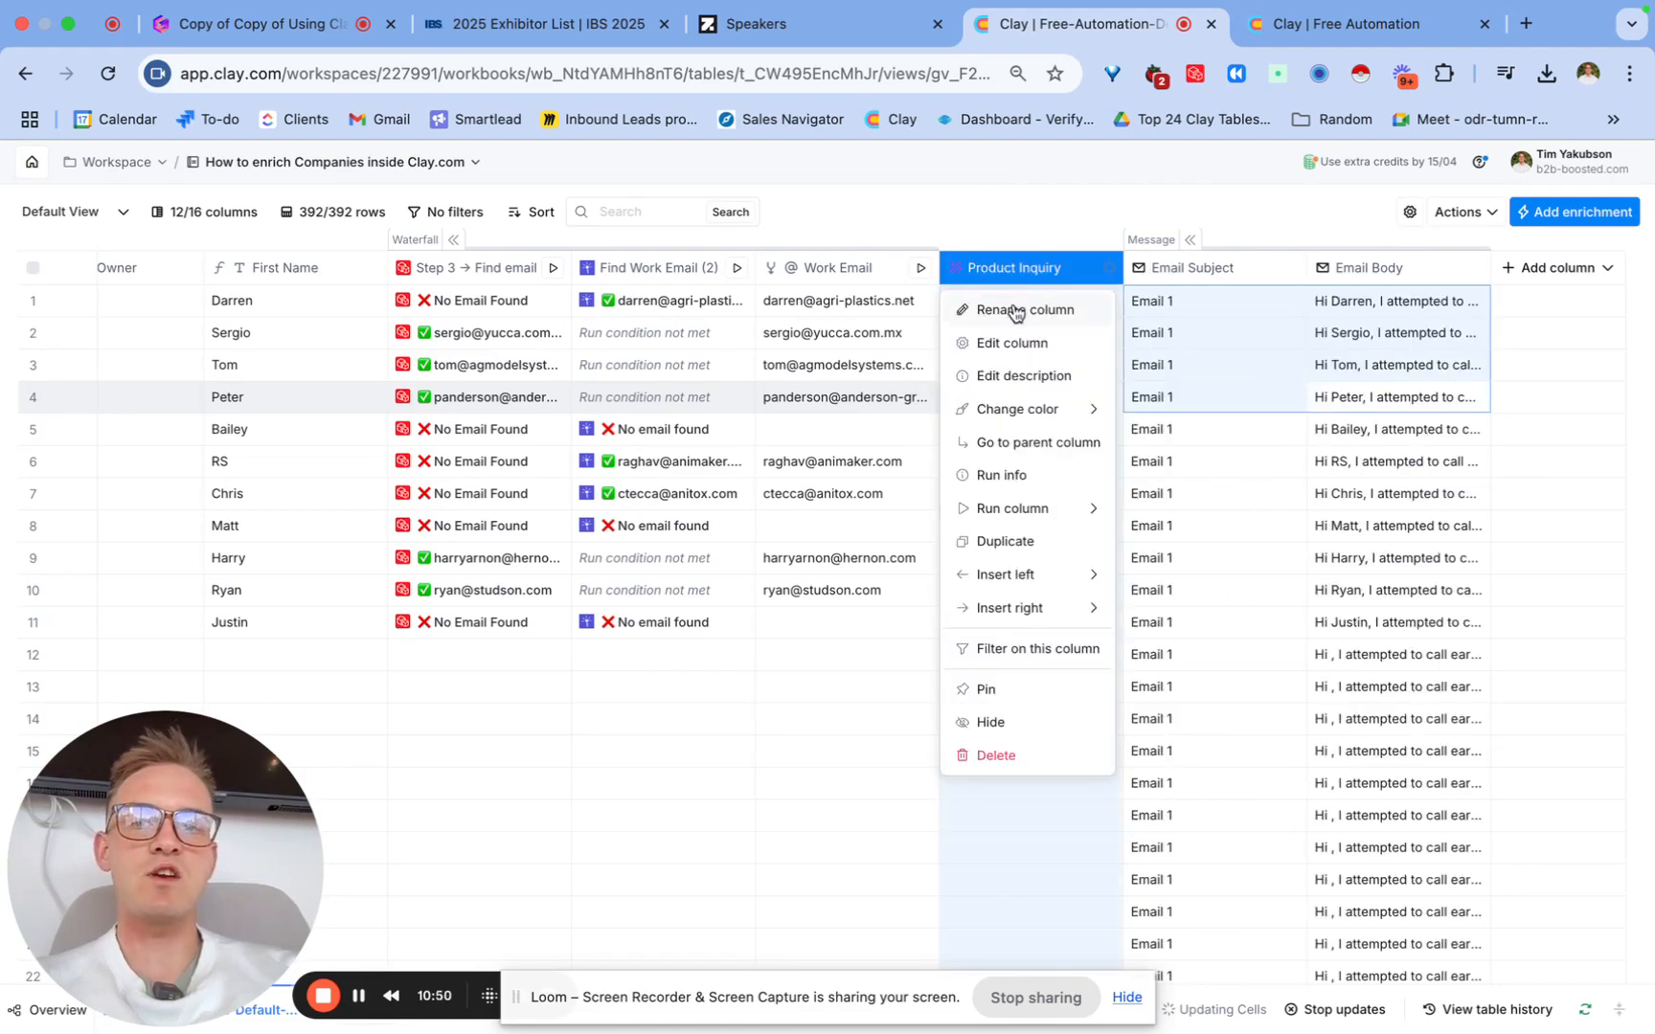
{"action": "left_click", "coordinate": [1010, 308]}
{"action": "type", "text": "Step 4 -"}
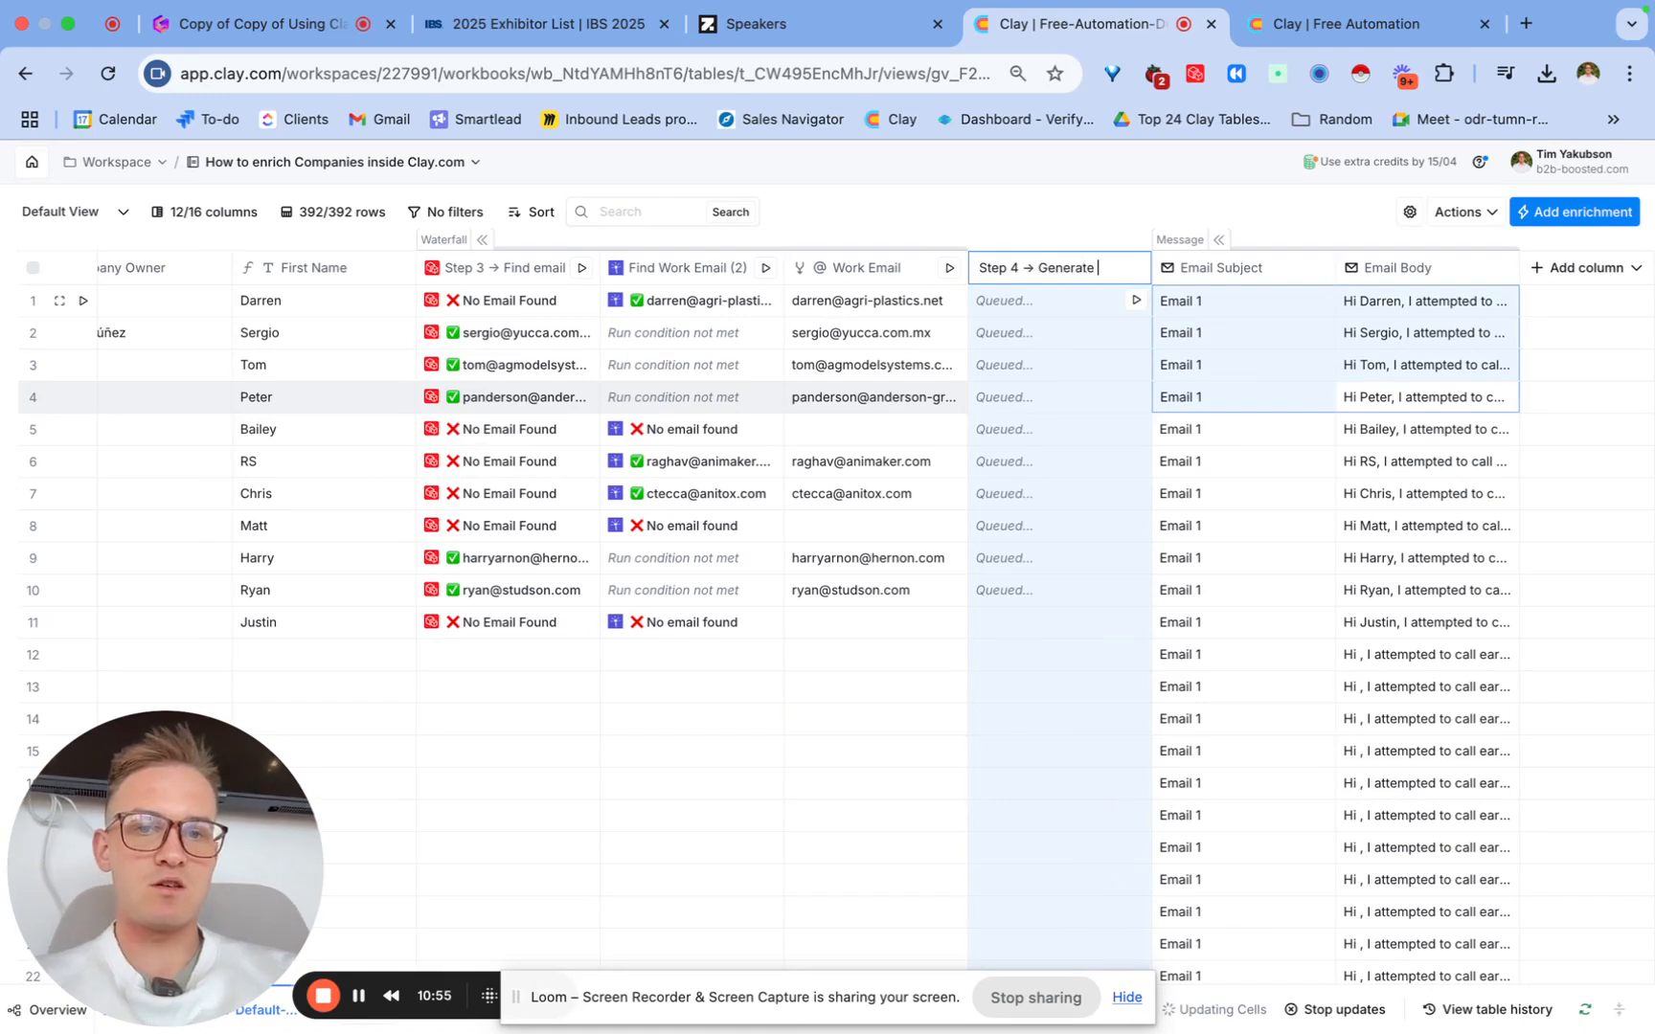
{"action": "type", "text": "> Generate personalised st"}
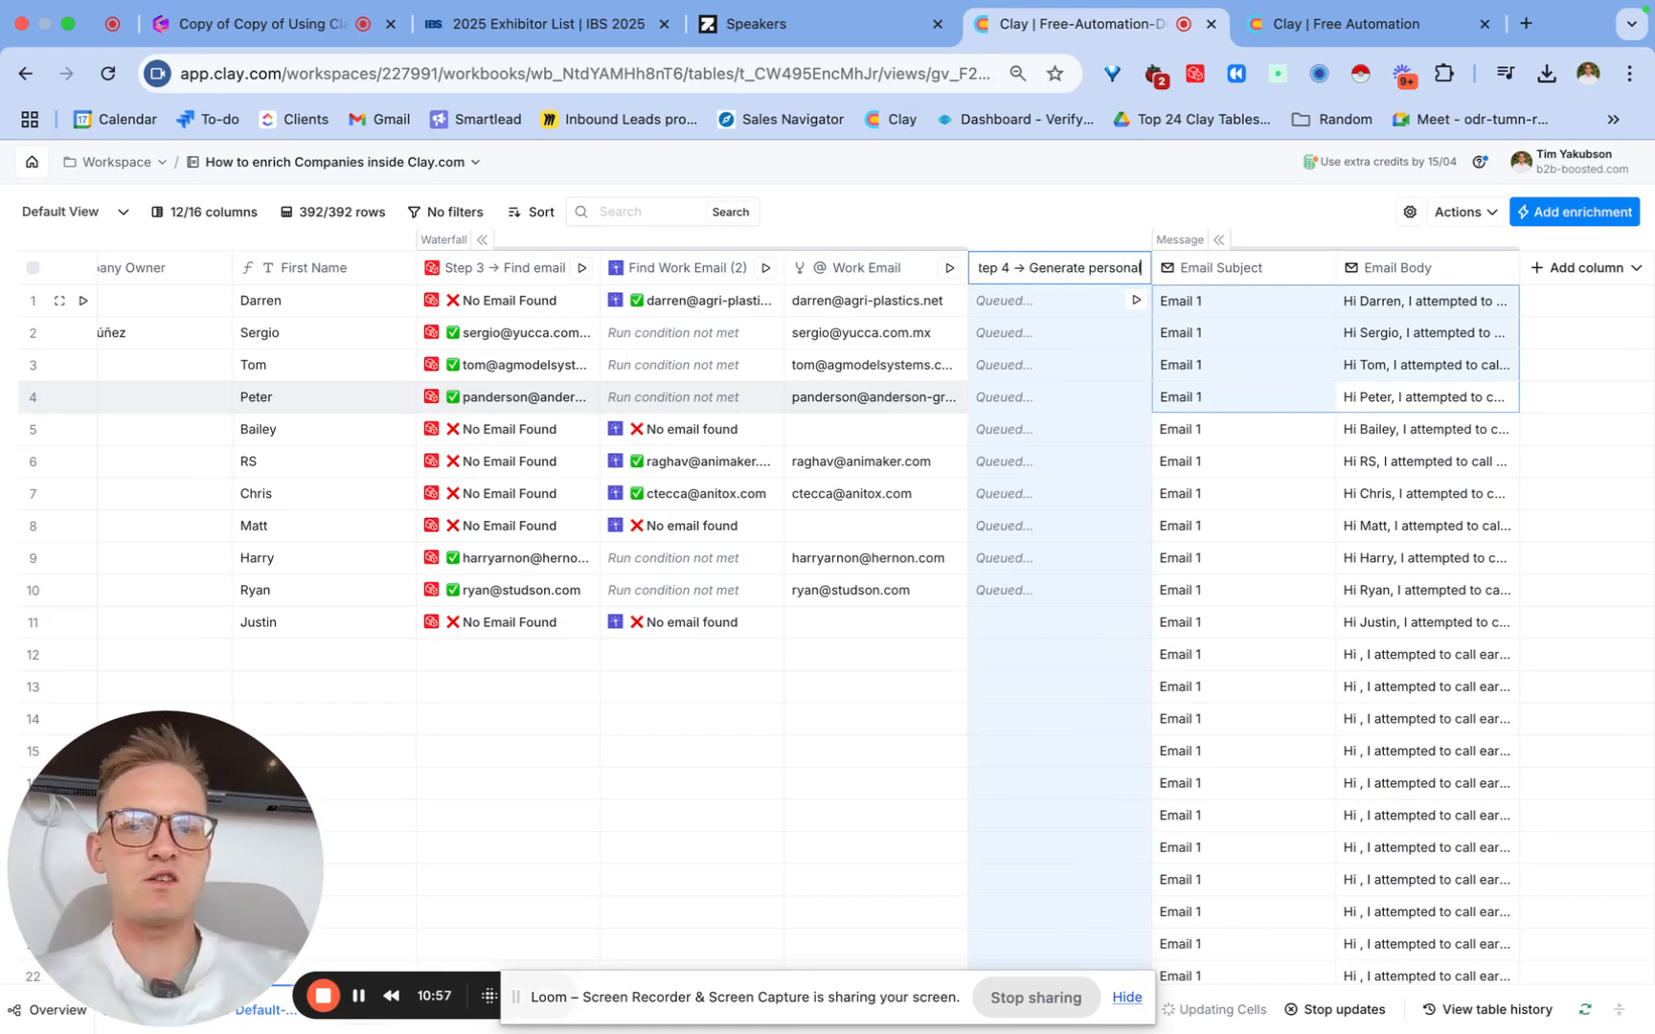
{"action": "type", "text": "atement"}
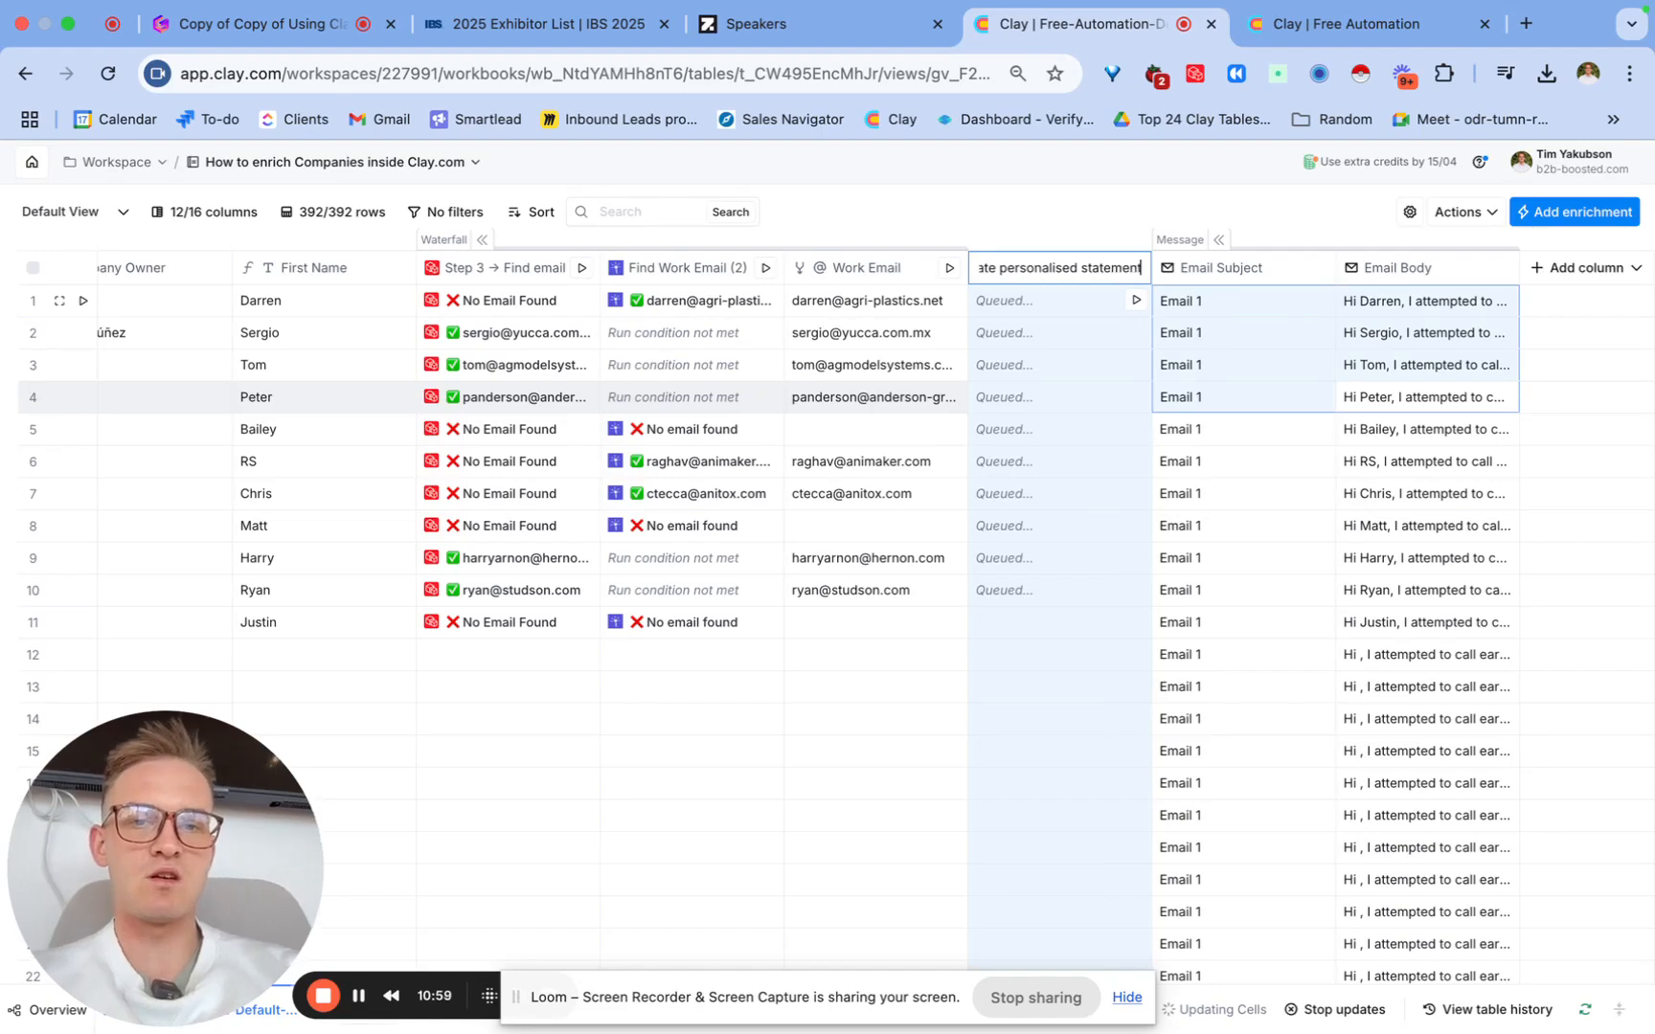
{"action": "key", "text": "Return"}
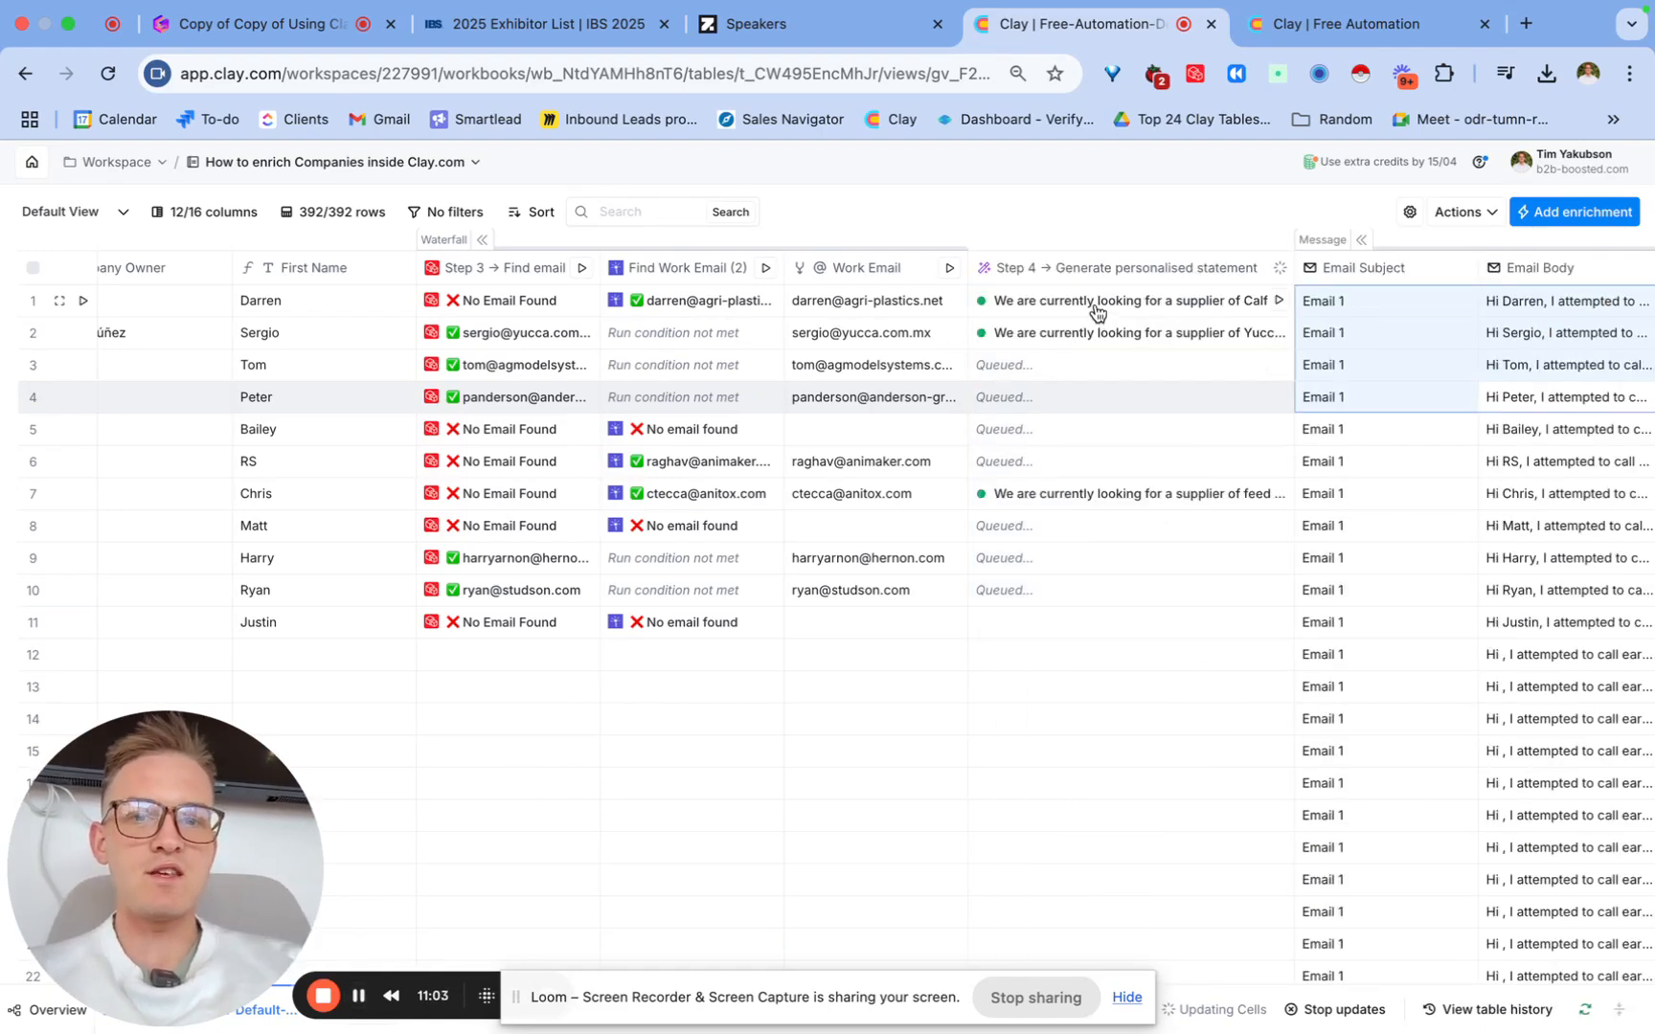
Step: Examine the response and reasoning of the personalised statements in rows 1 and 5, and close the cell details
{"action": "left_click", "coordinate": [1095, 307]}
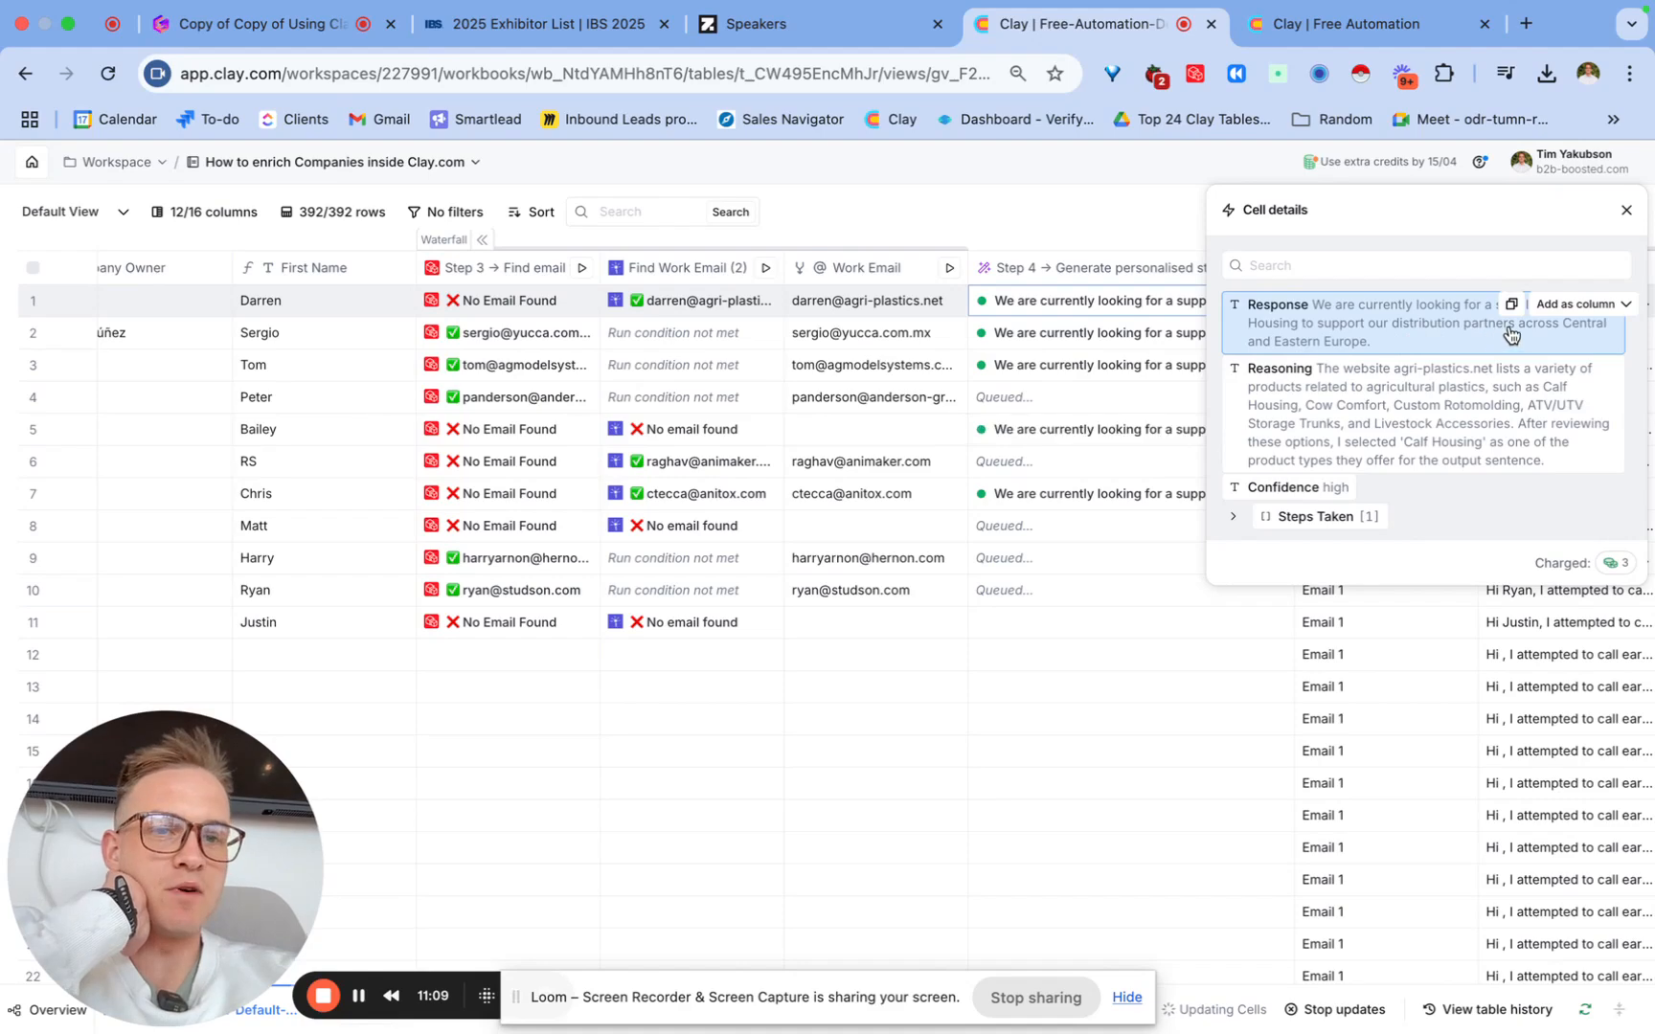
{"action": "left_click", "coordinate": [1050, 430]}
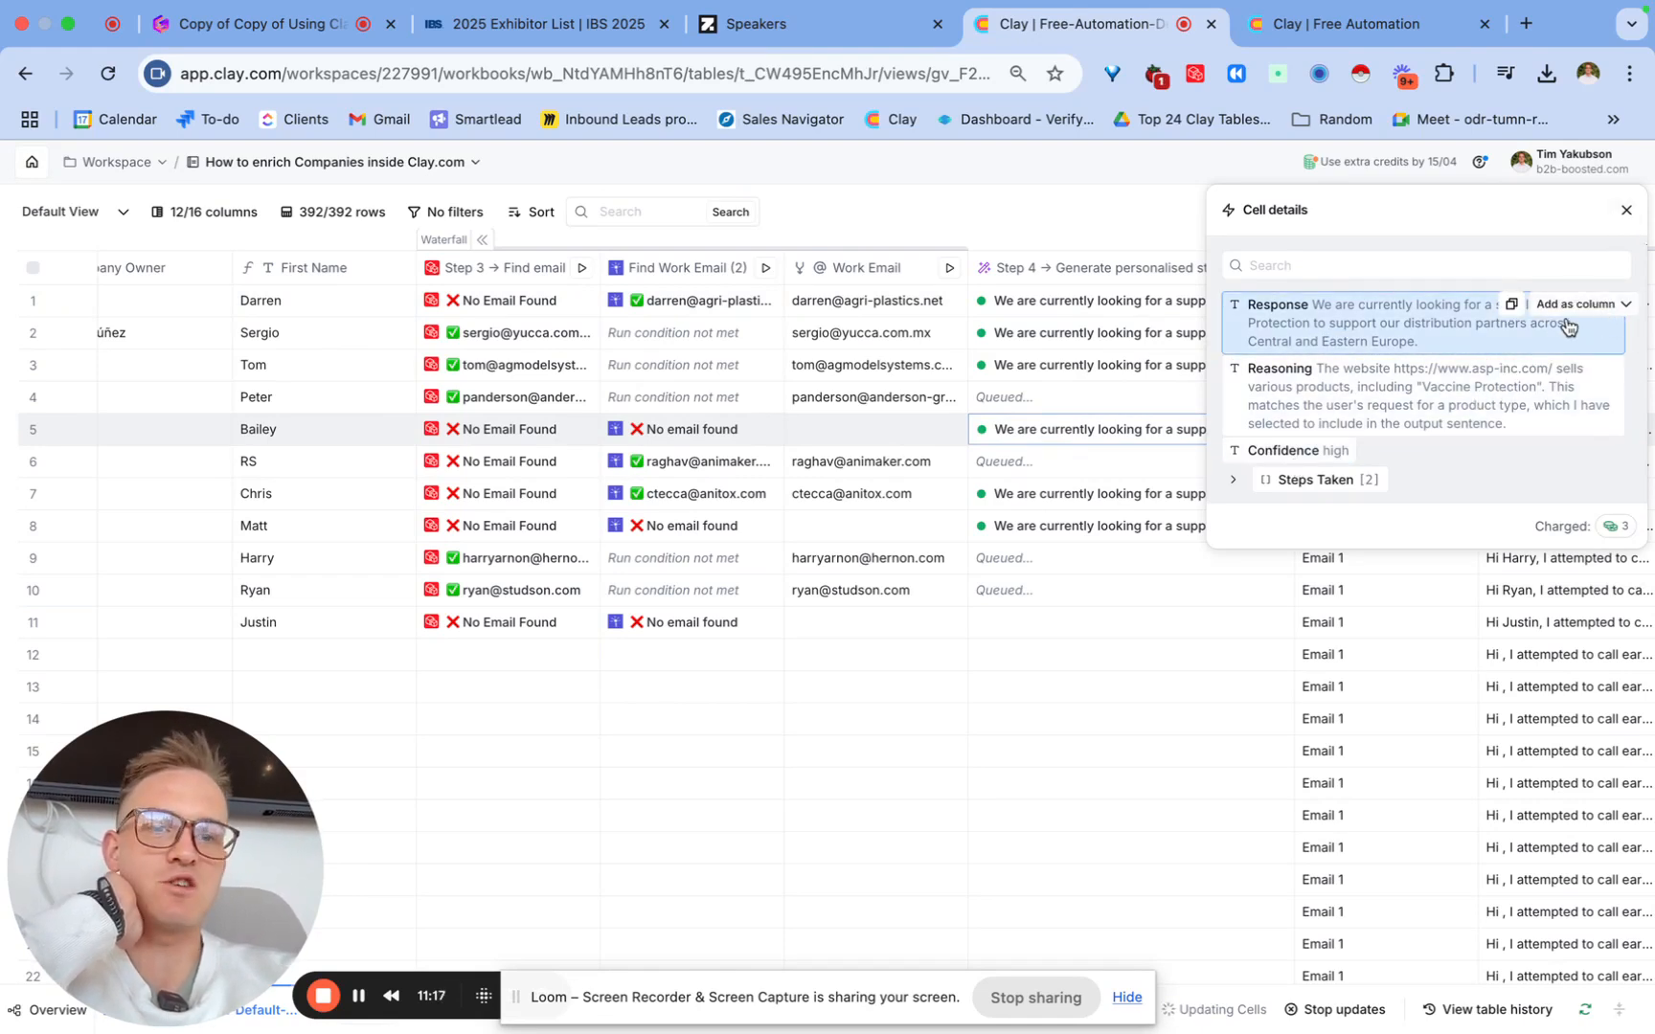
{"action": "left_click", "coordinate": [1626, 210]}
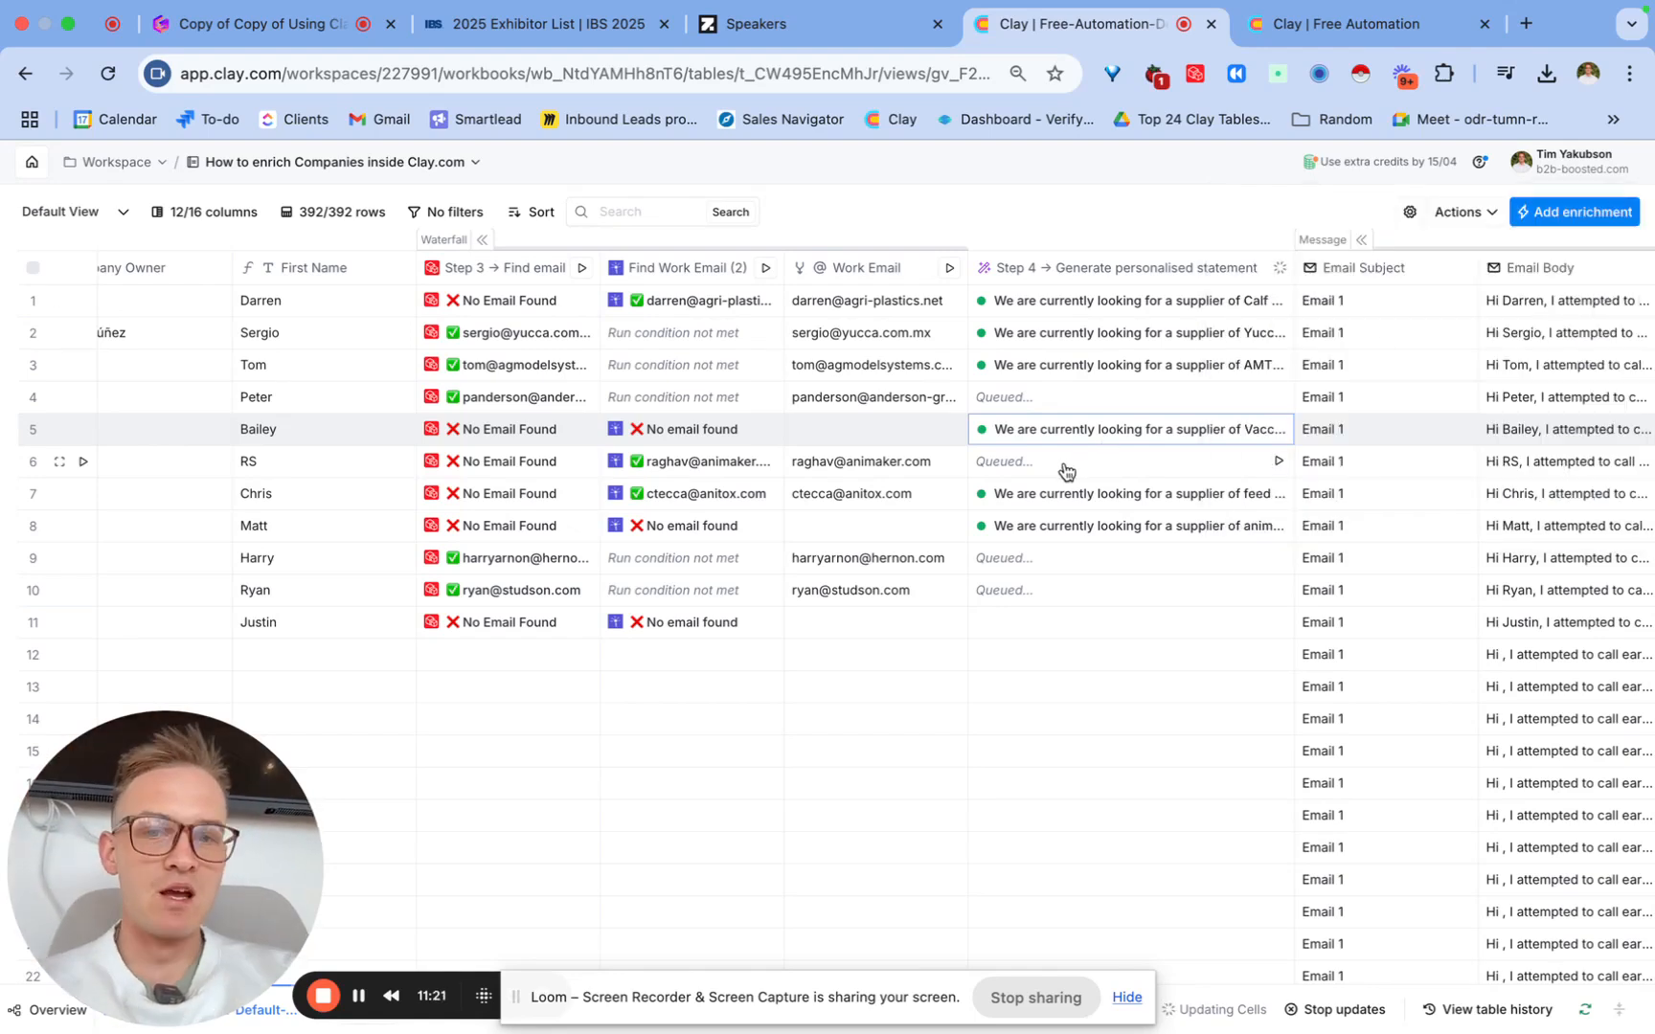
Step: Examine the response and reasoning of the personalised statements in rows 3 and 7
{"action": "scroll", "coordinate": [1065, 470], "scroll_direction": "right", "scroll_amount": 2}
{"action": "left_click", "coordinate": [1010, 369]}
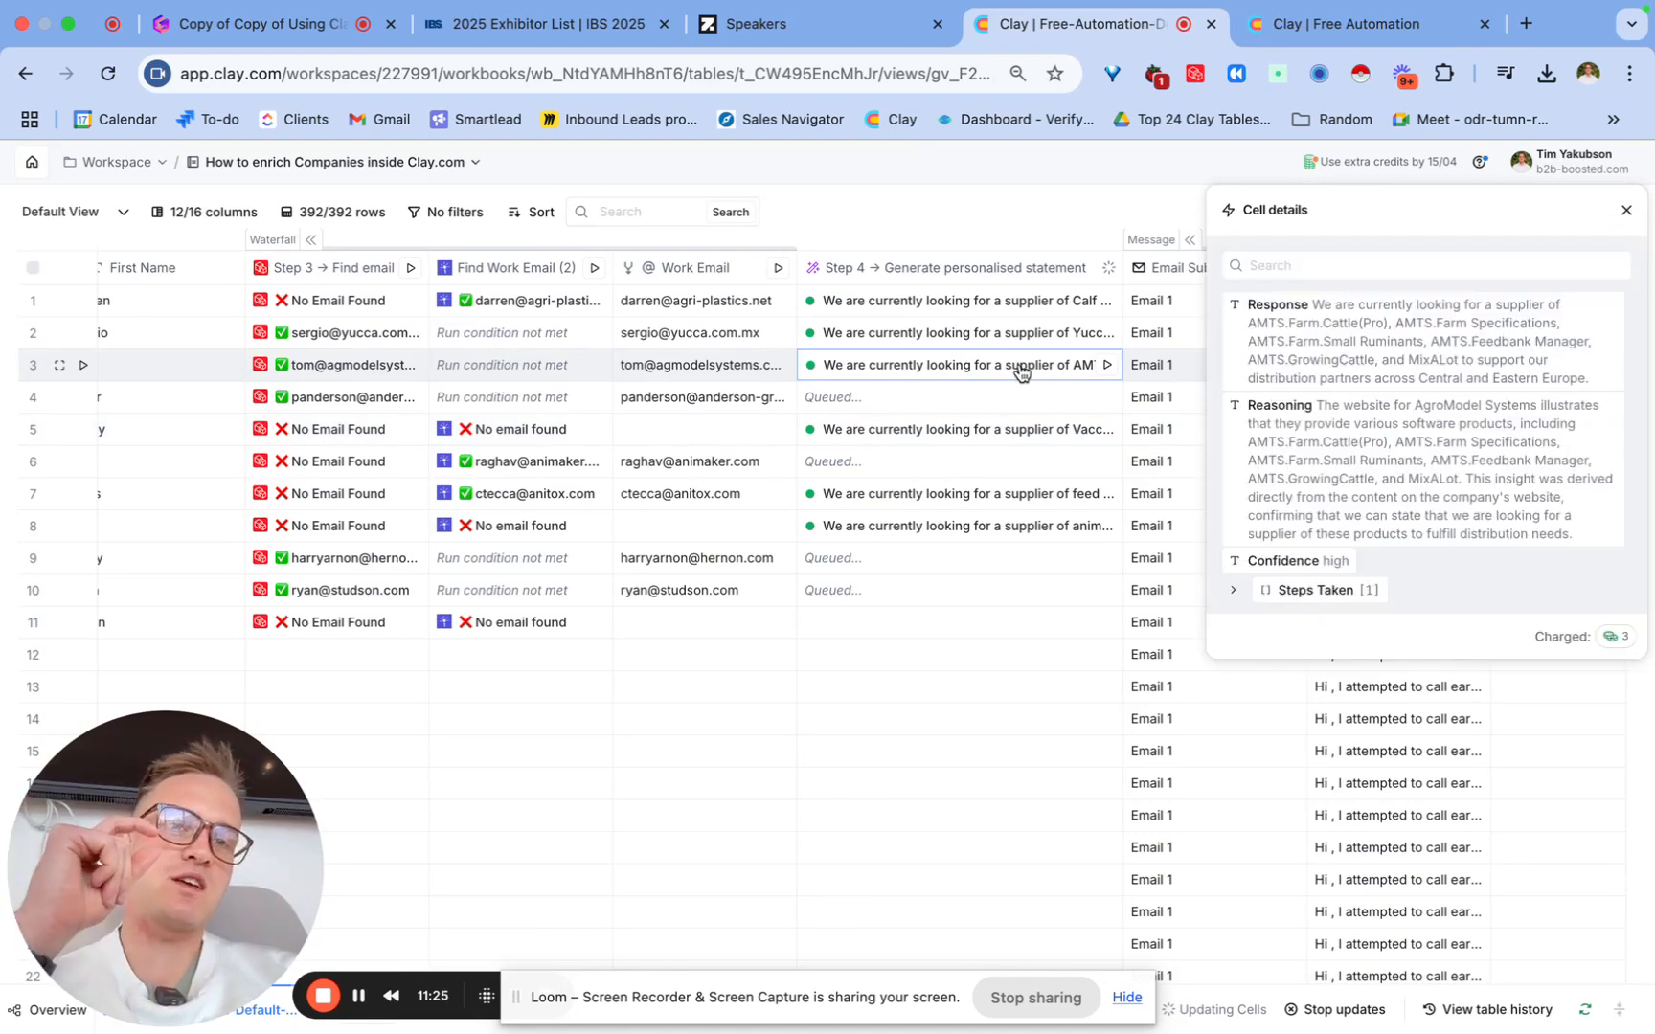
{"action": "left_click", "coordinate": [922, 498]}
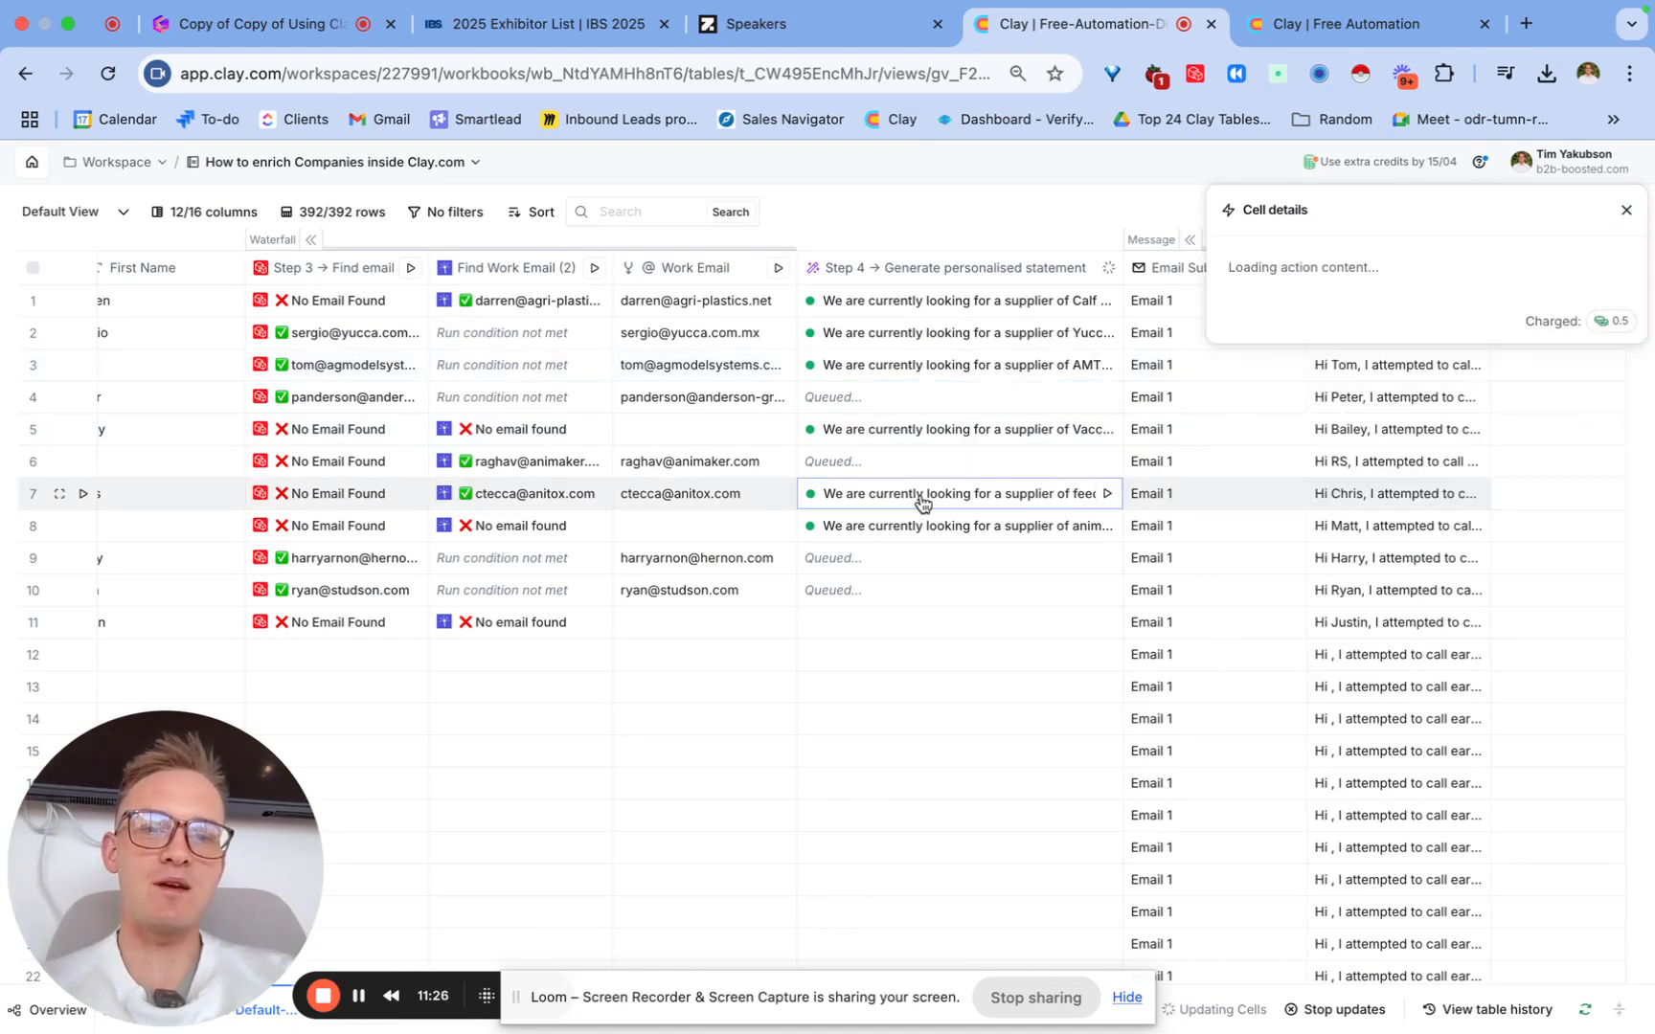
Step: Add row 7's Response output as a new column named "{sentence}" and close the cell details
{"action": "mouse_move", "coordinate": [1404, 325]}
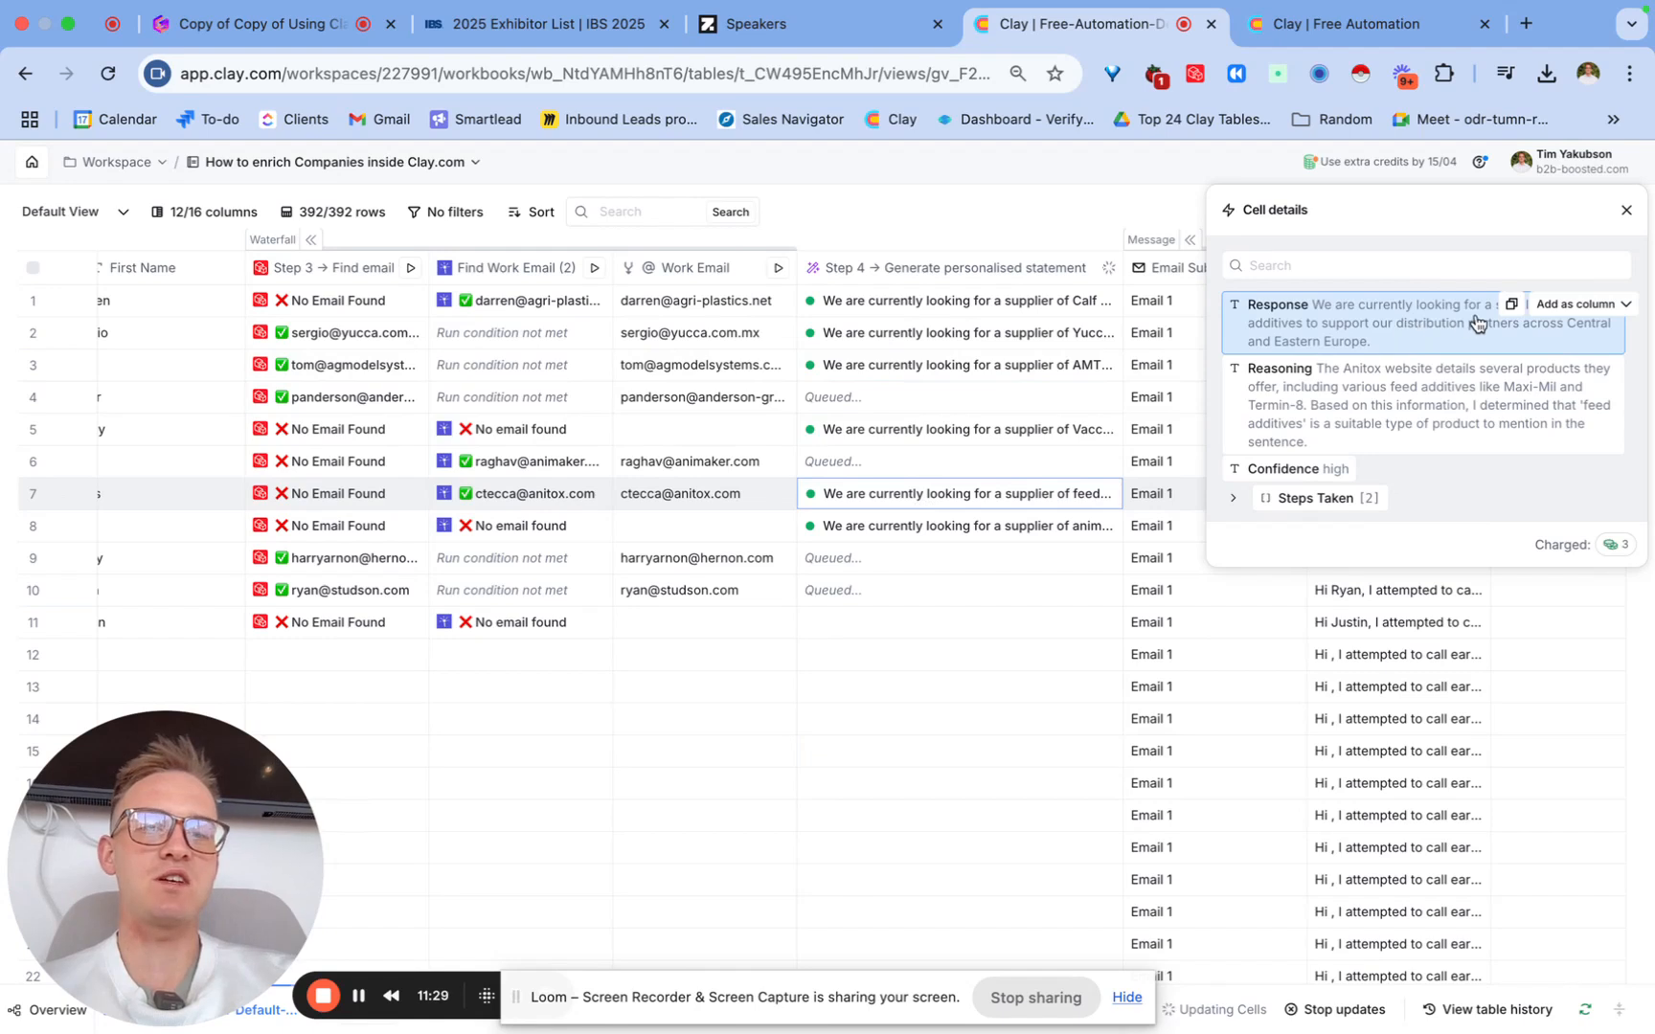
{"action": "left_click", "coordinate": [1547, 309]}
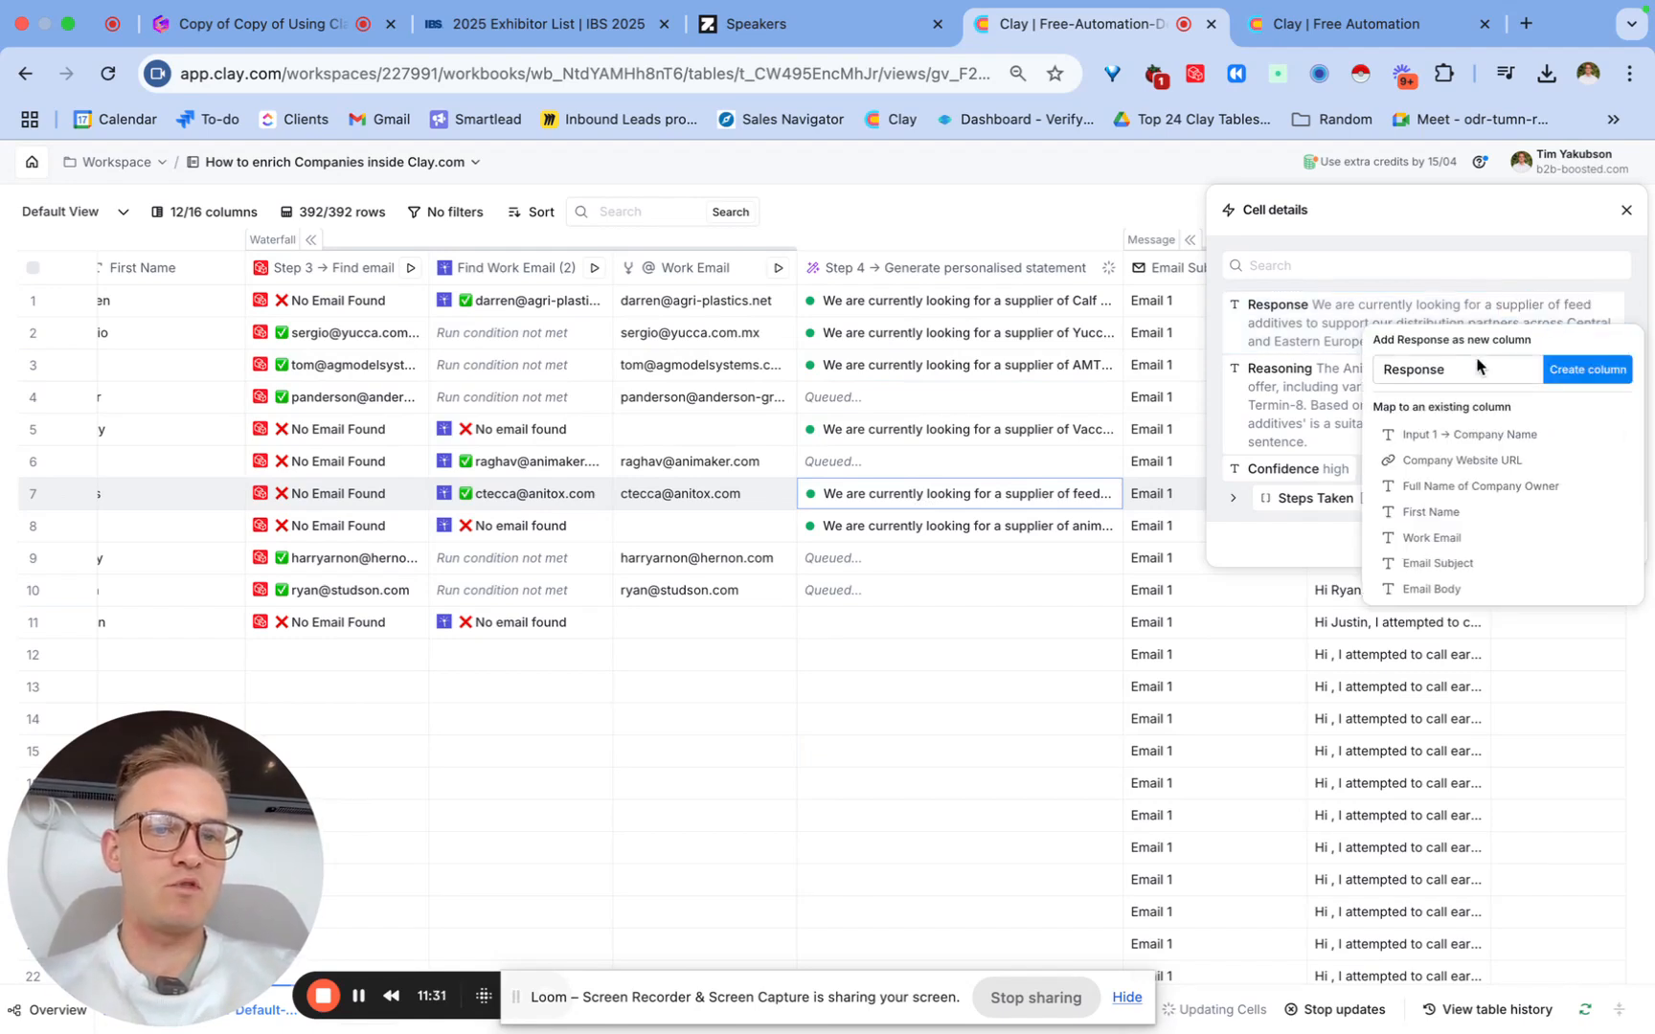
{"action": "left_click", "coordinate": [1453, 374]}
{"action": "double_click", "coordinate": [1453, 374]}
{"action": "type", "text": "{sentence"}
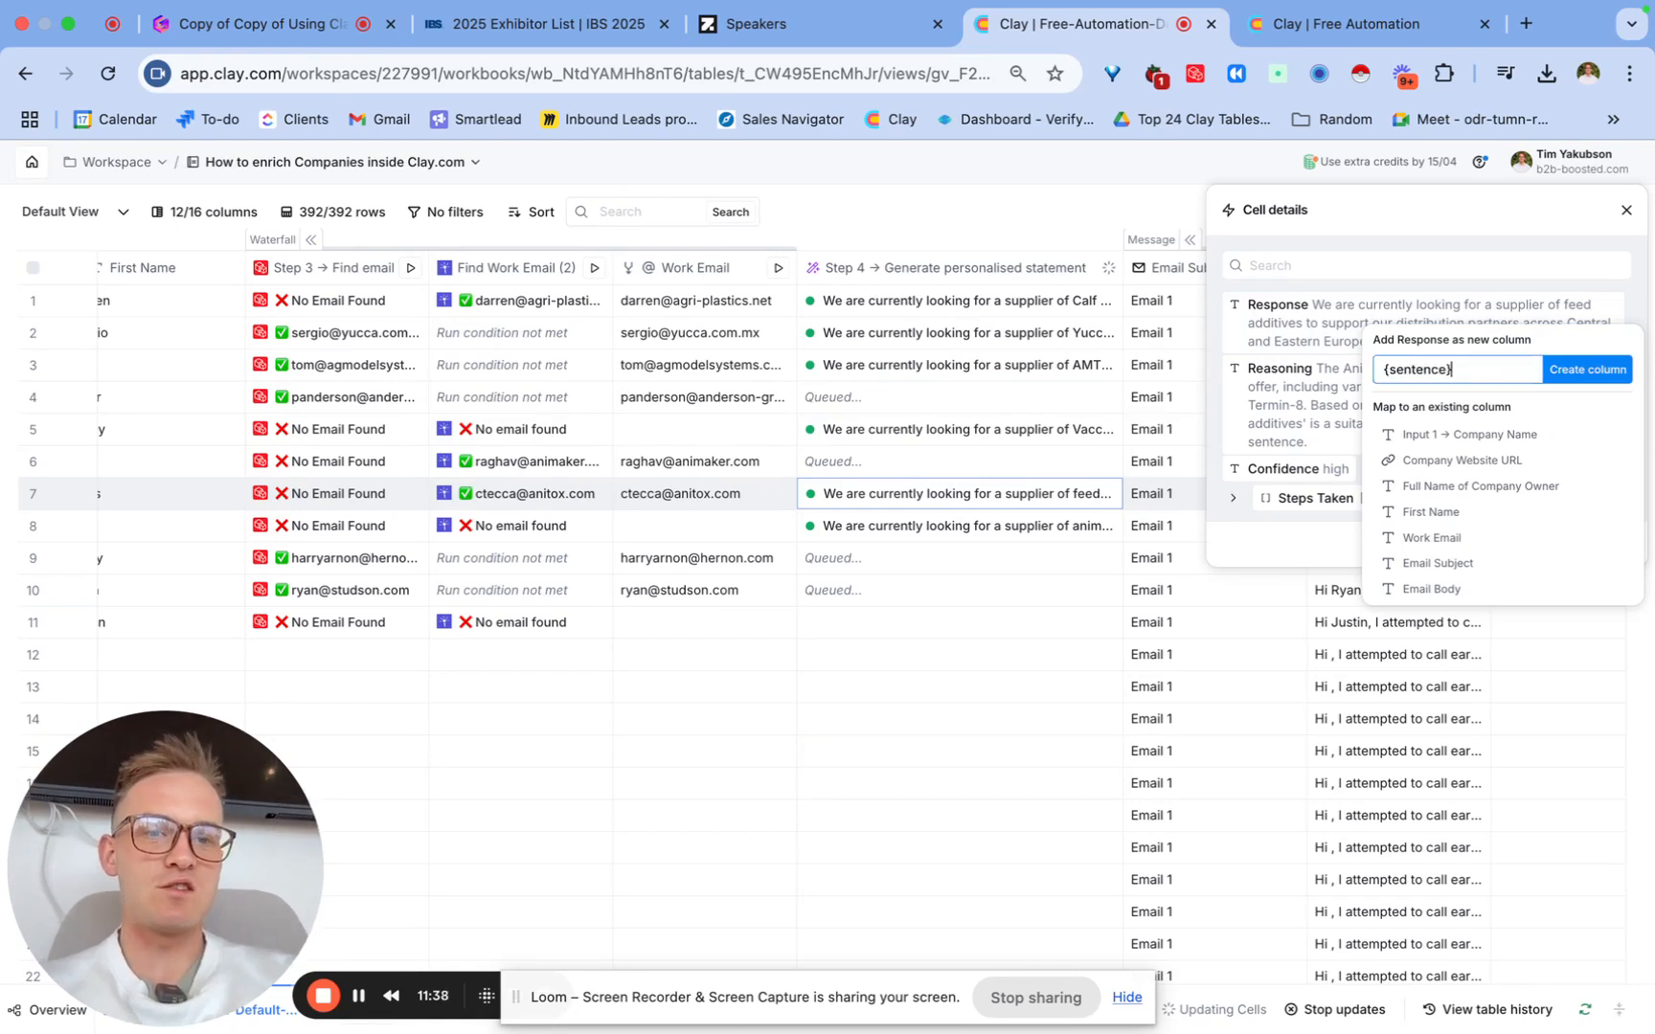
{"action": "left_click", "coordinate": [1587, 370]}
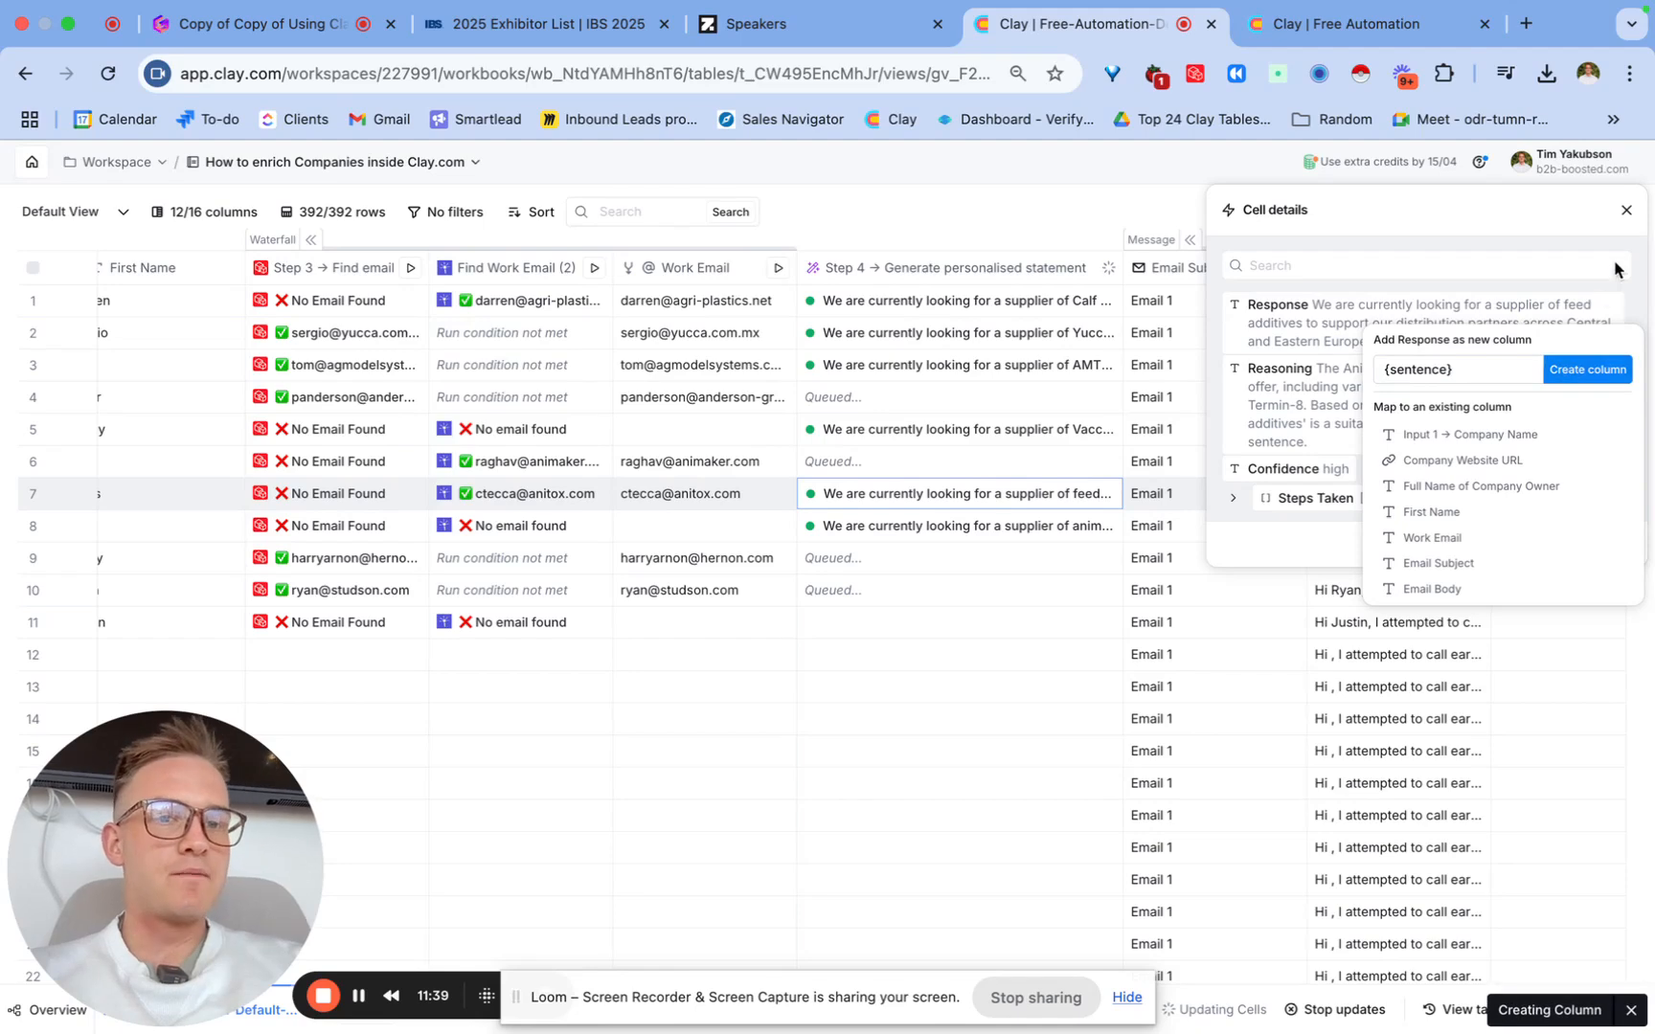
{"action": "left_click", "coordinate": [1626, 211]}
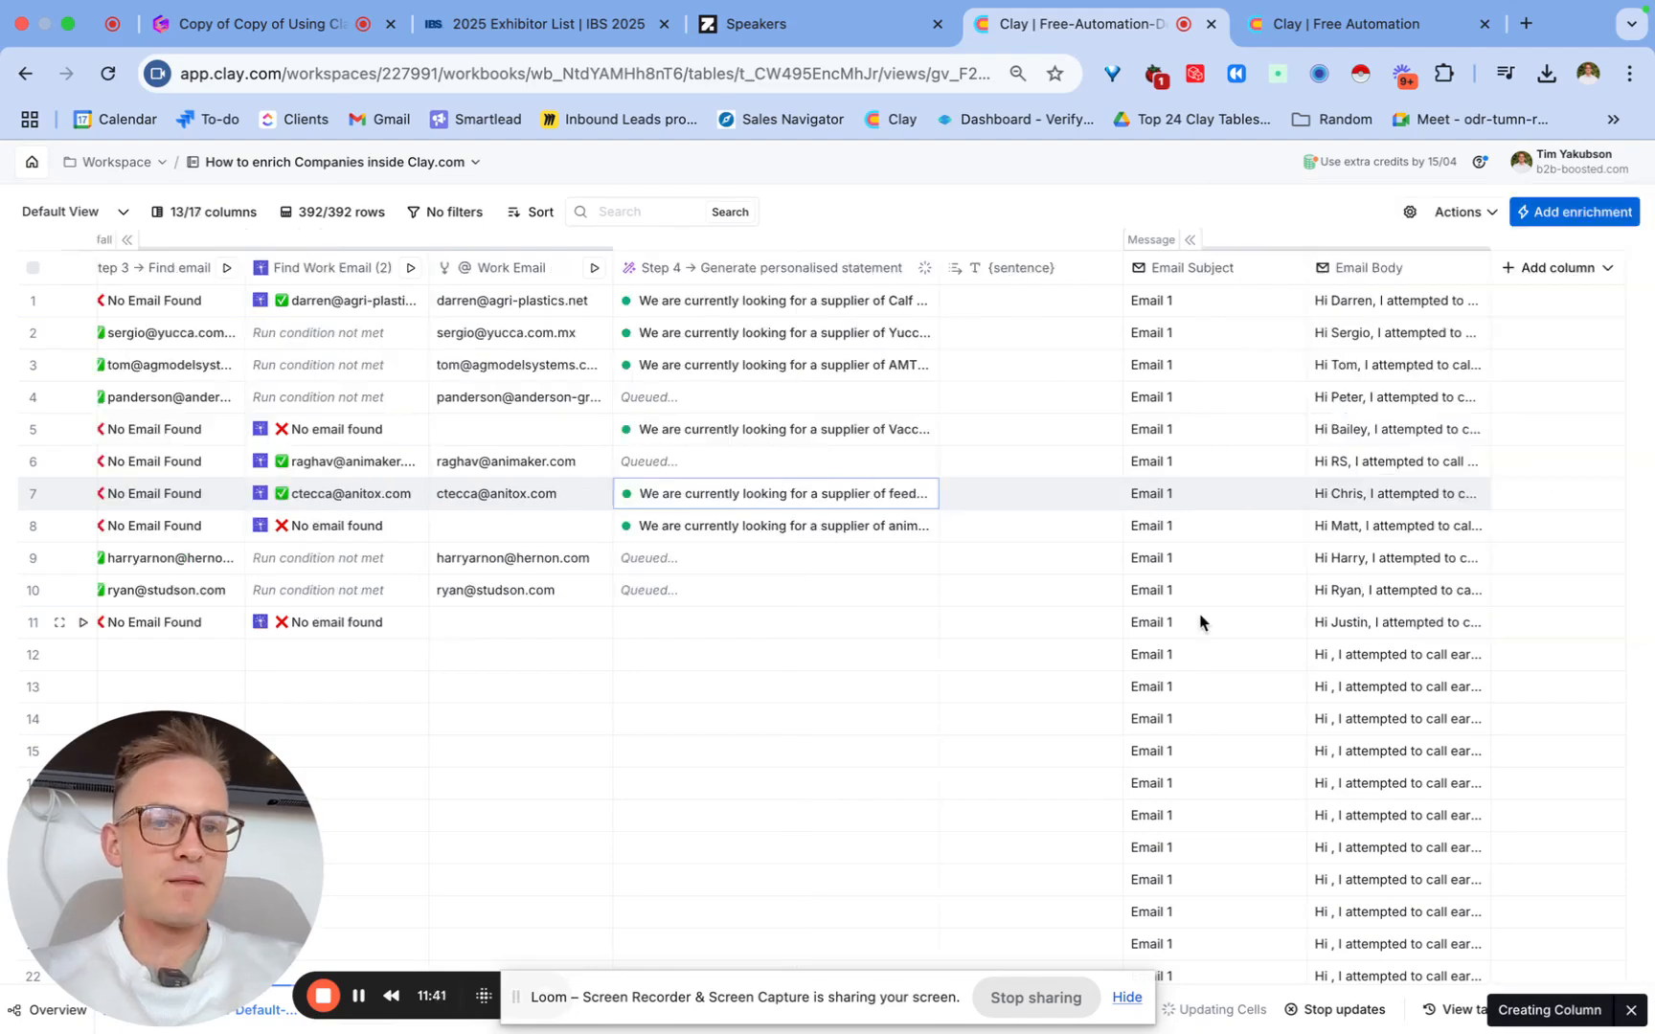
Step: Edit the Email Body column and insert the {sentence} column on a new line below the opening paragraph about the attempted call
{"action": "left_click", "coordinate": [1405, 271]}
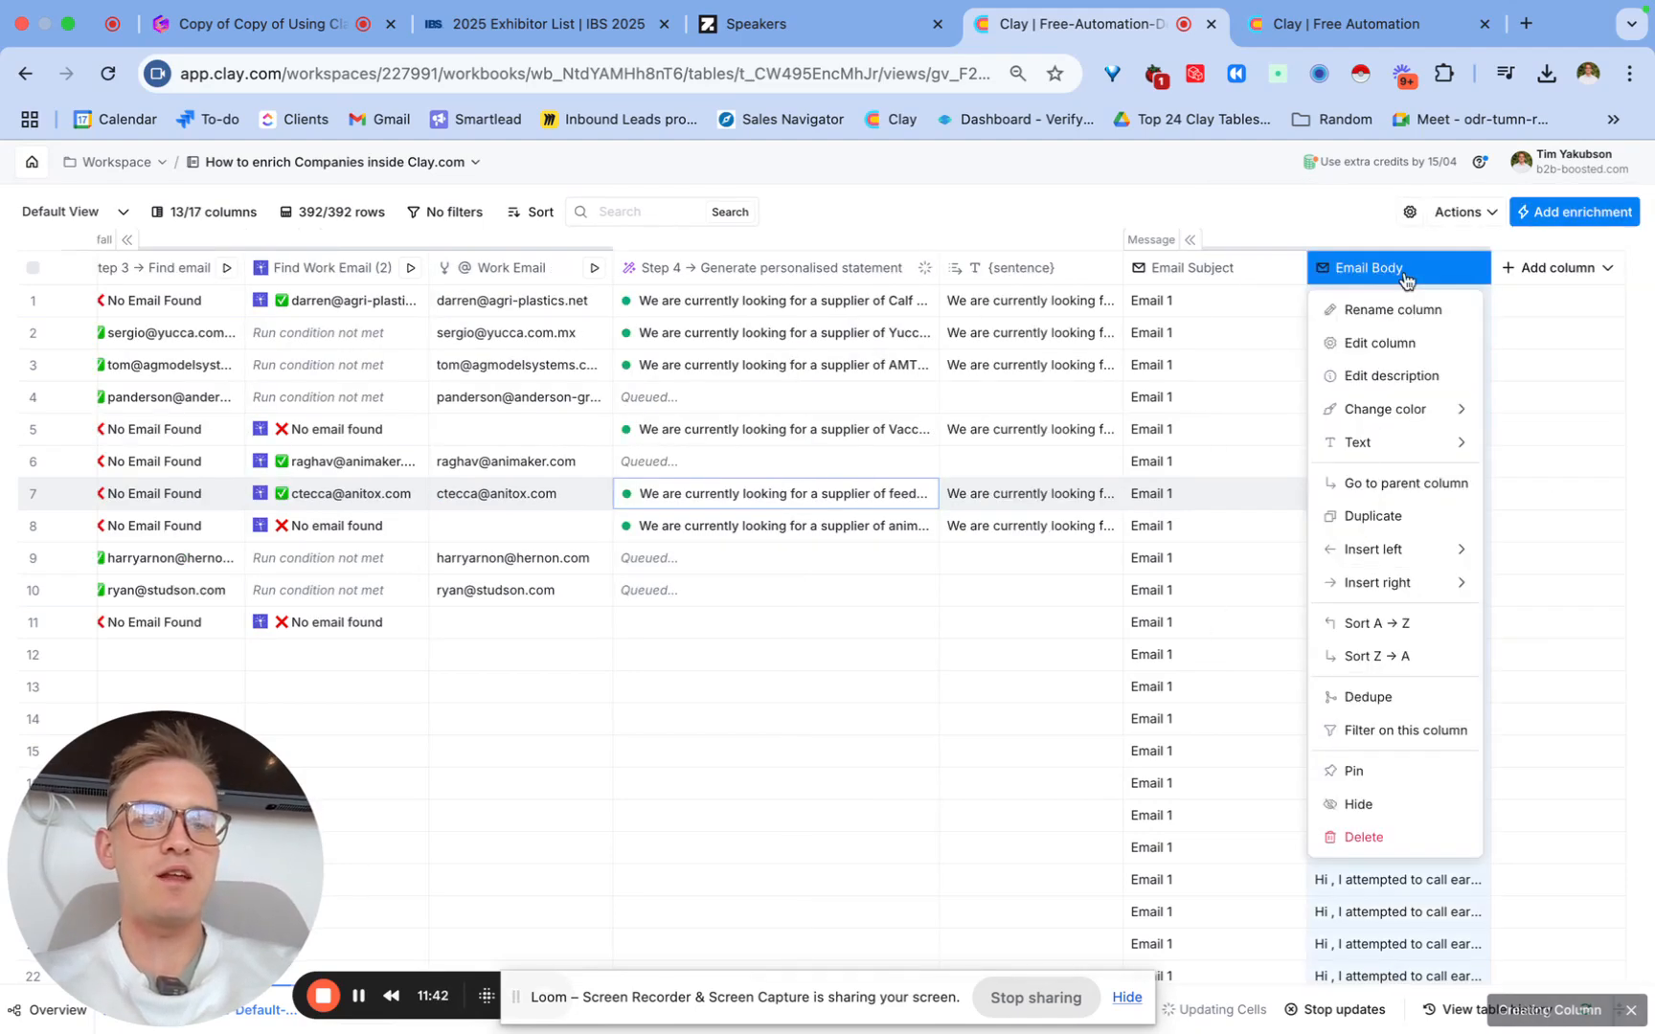
{"action": "left_click", "coordinate": [1376, 345]}
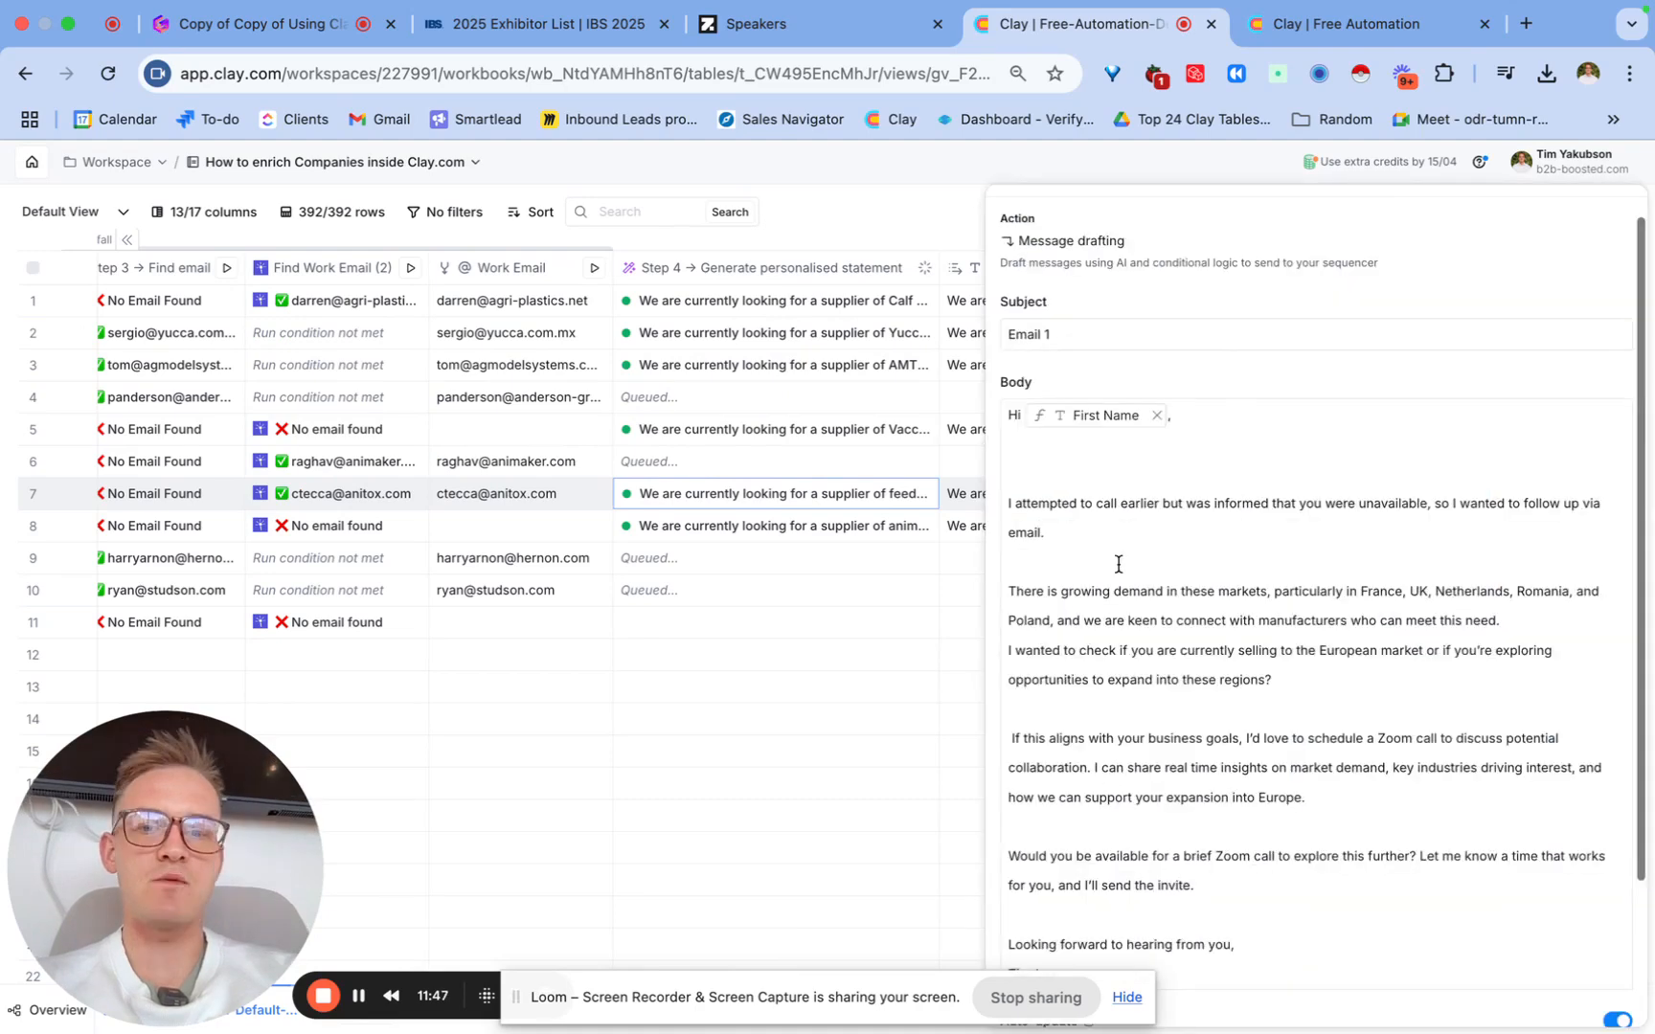
{"action": "left_click", "coordinate": [1115, 563]}
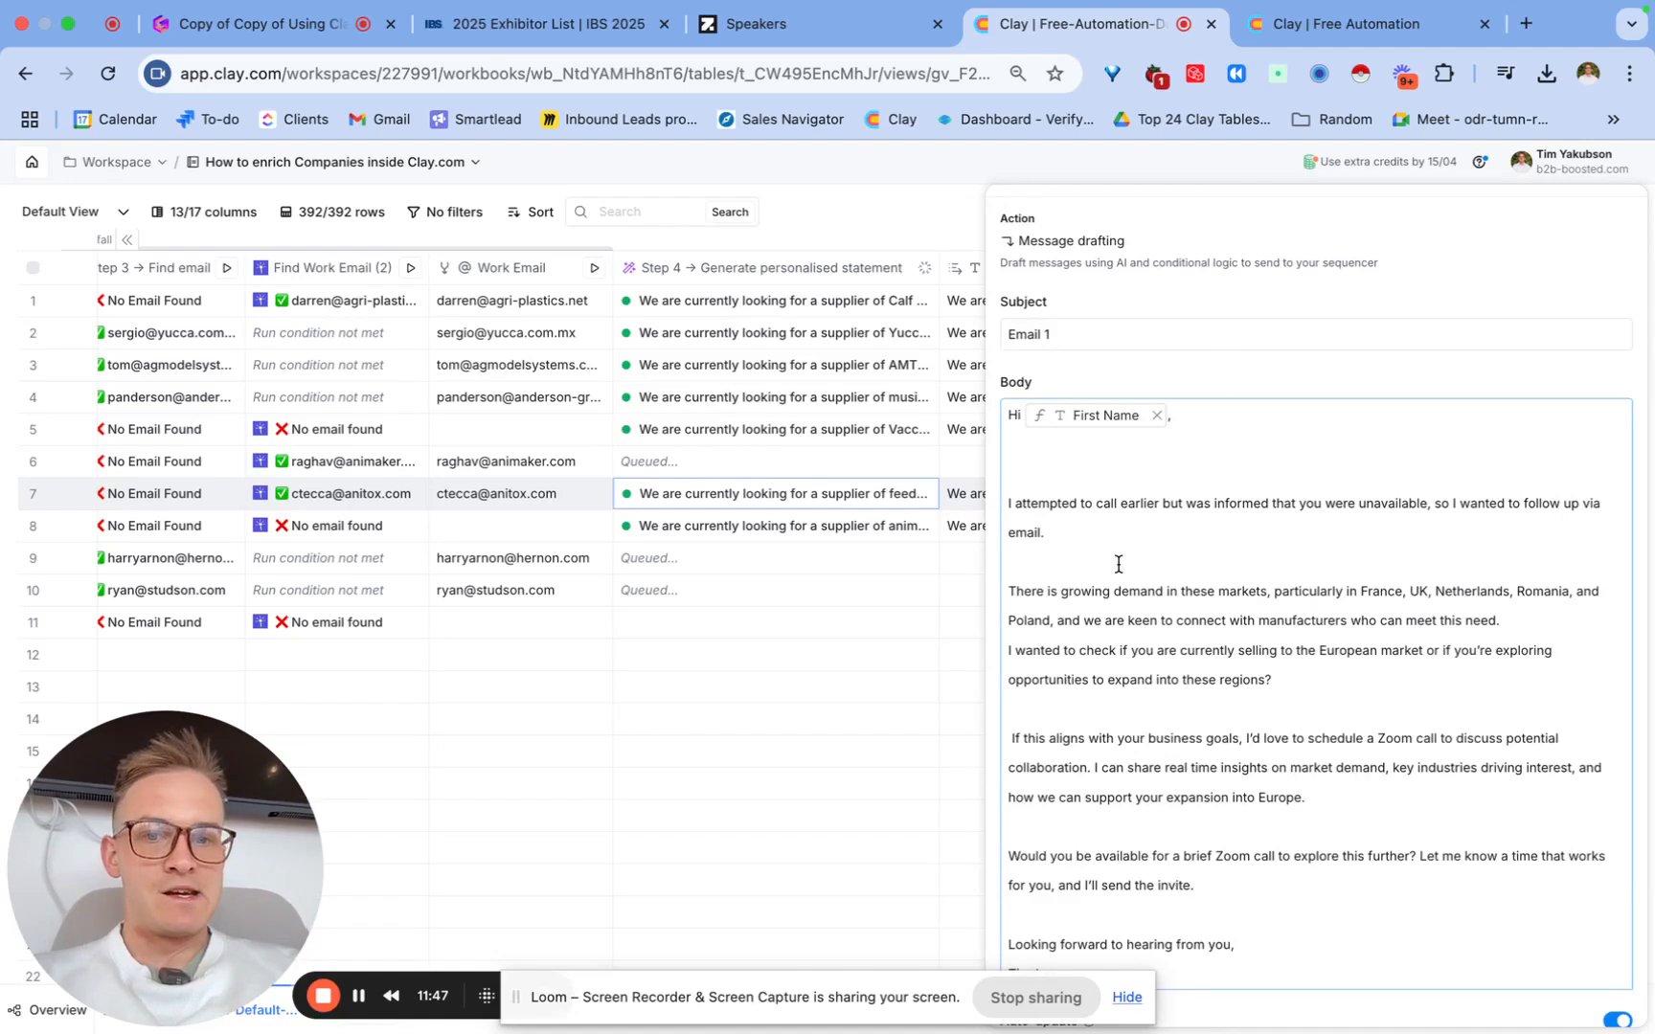
{"action": "key", "text": "Return"}
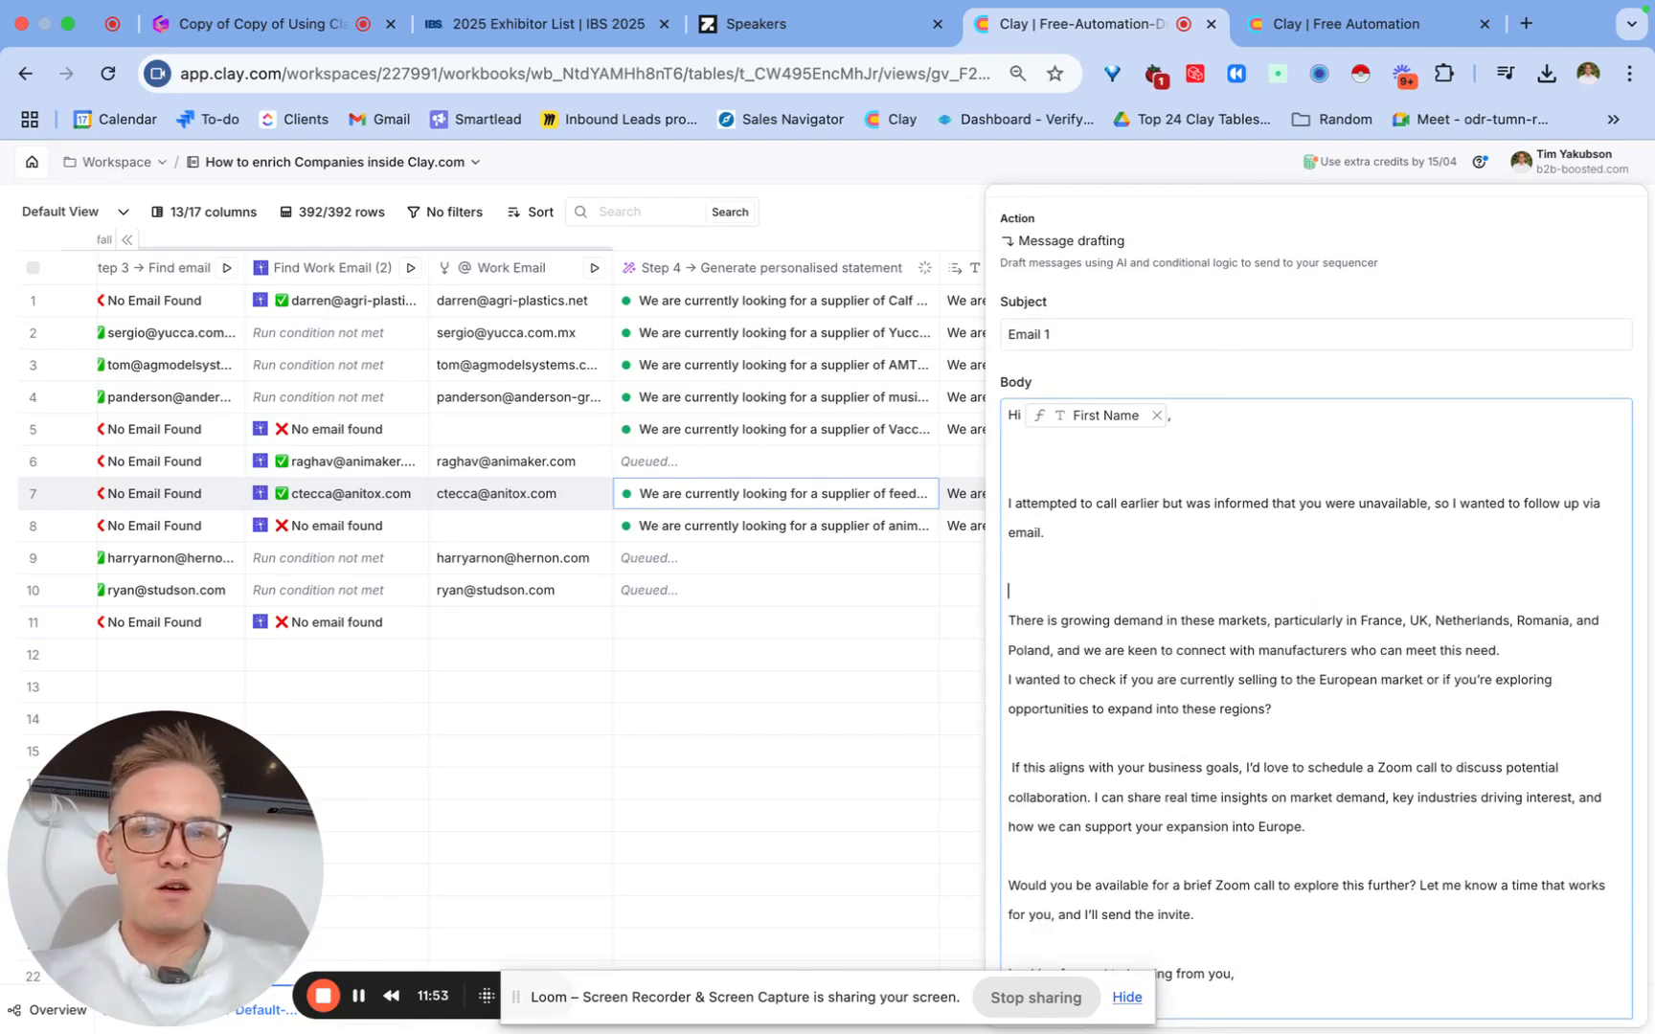
{"action": "type", "text": "/sente"}
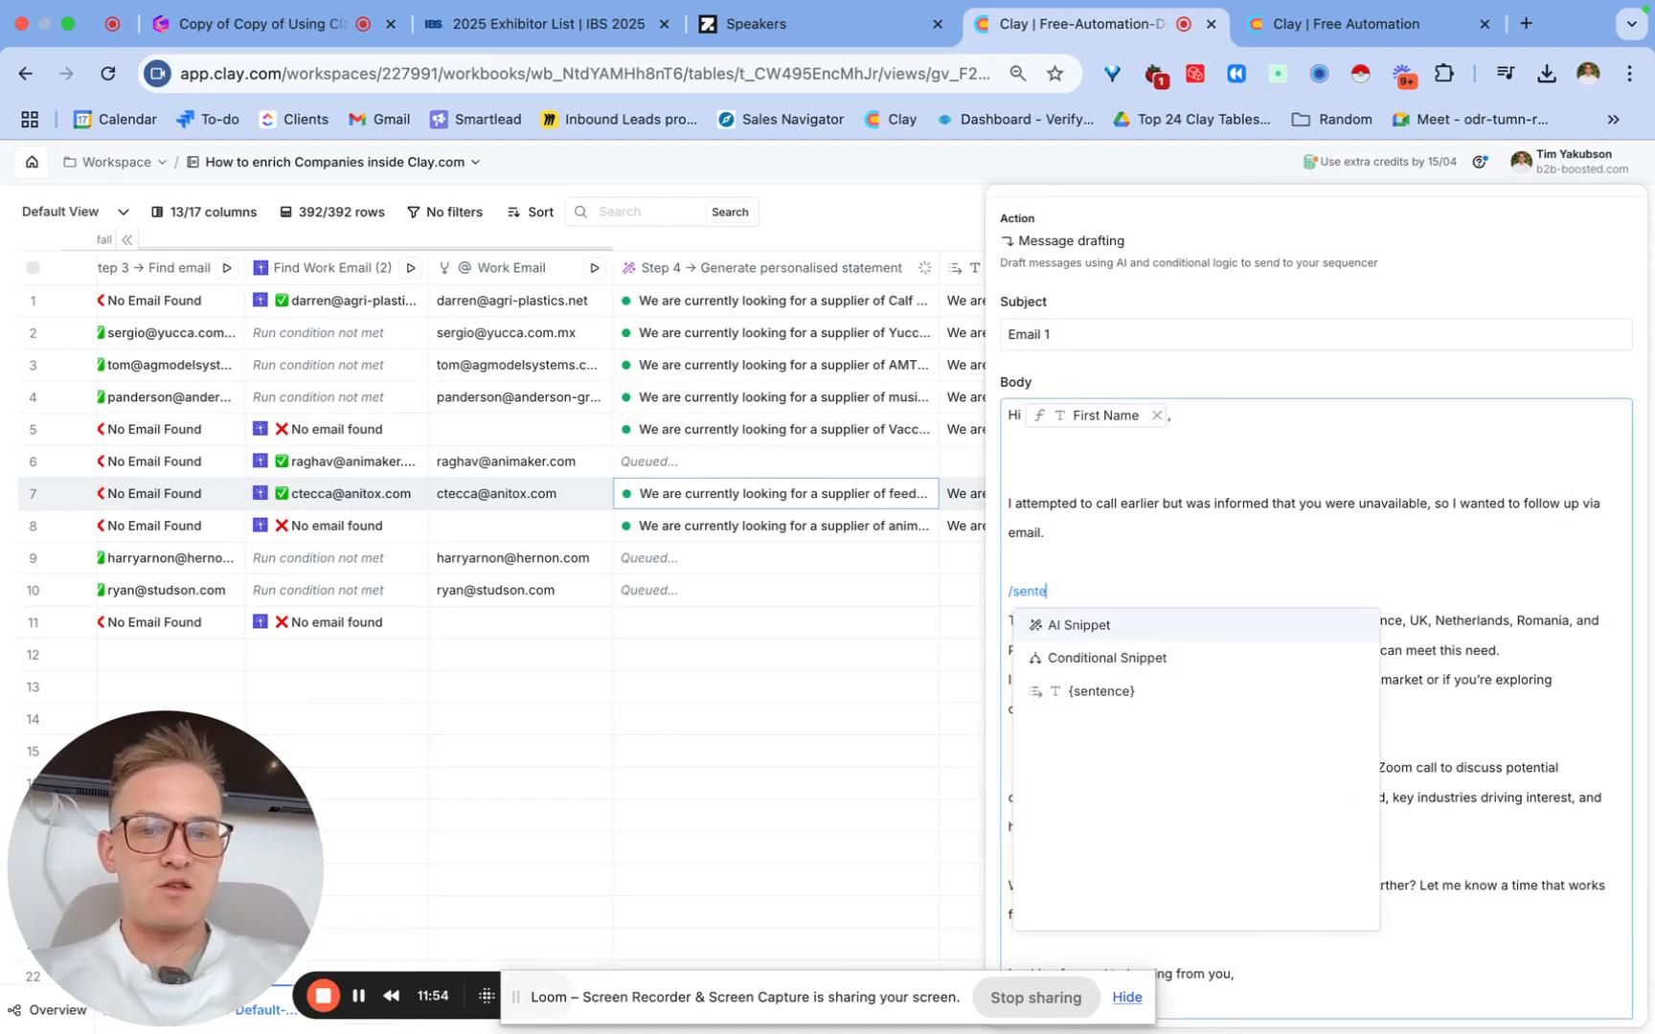
{"action": "left_click", "coordinate": [1077, 692]}
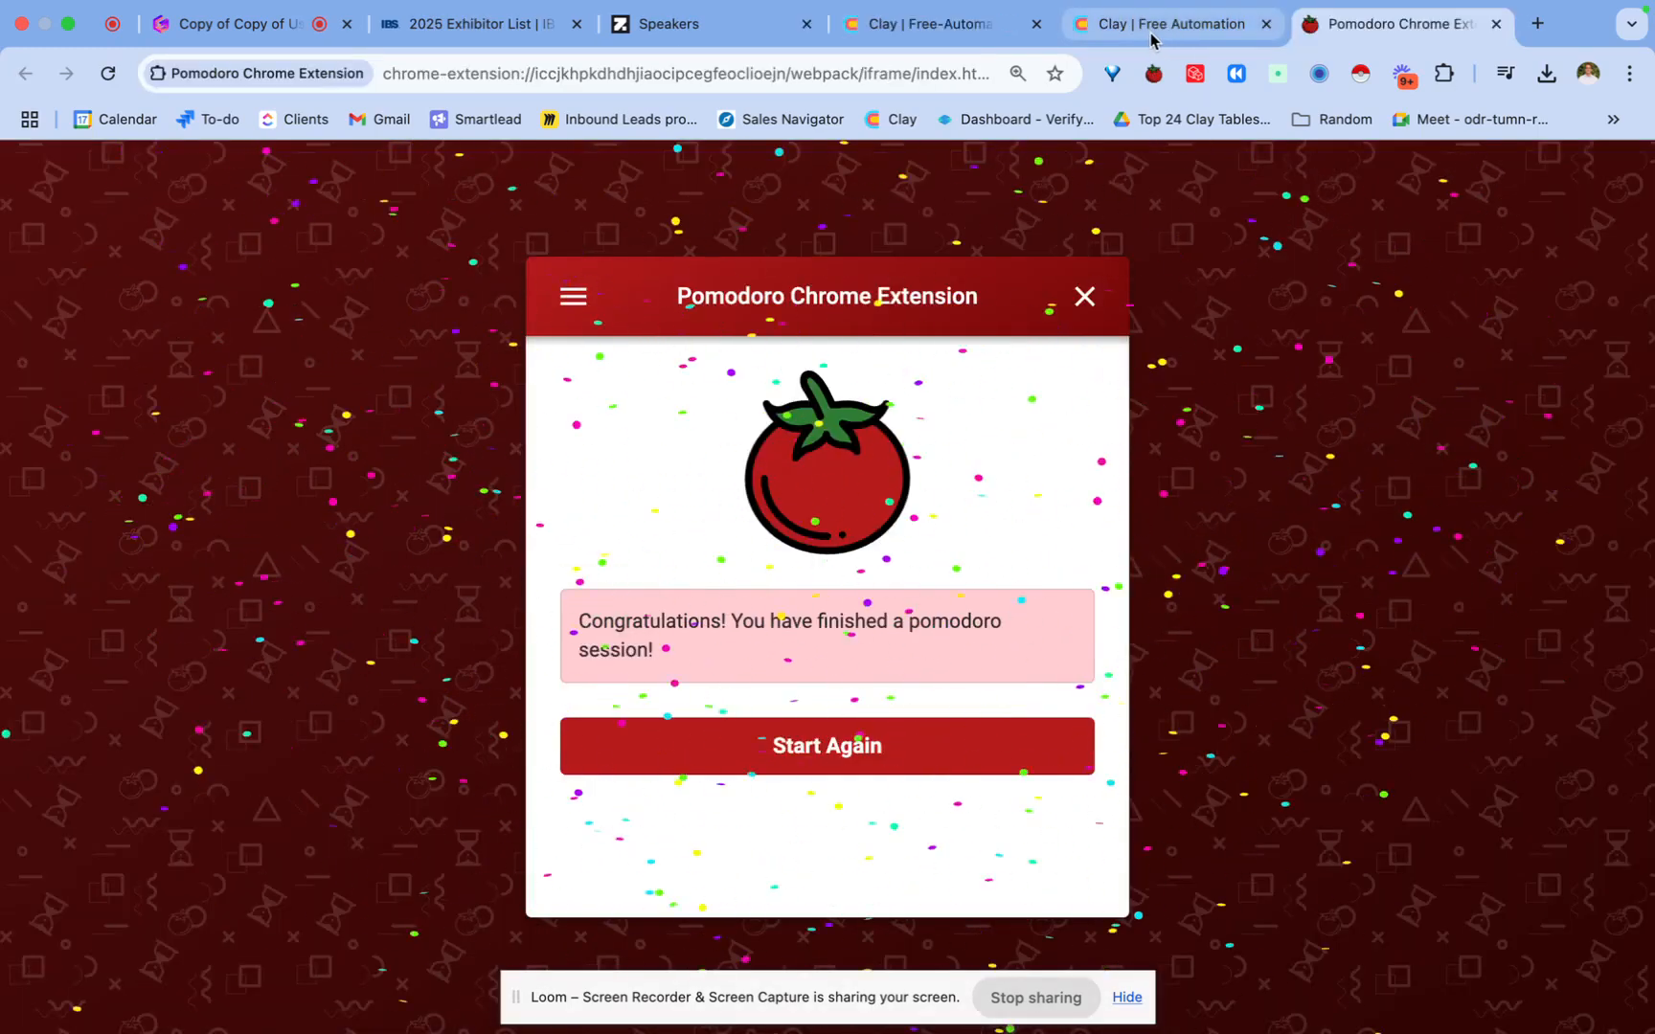
Step: Return to the Clay exhibitor table and save the message draft with a blank line after the {sentence} placeholder
{"action": "left_click", "coordinate": [1149, 37]}
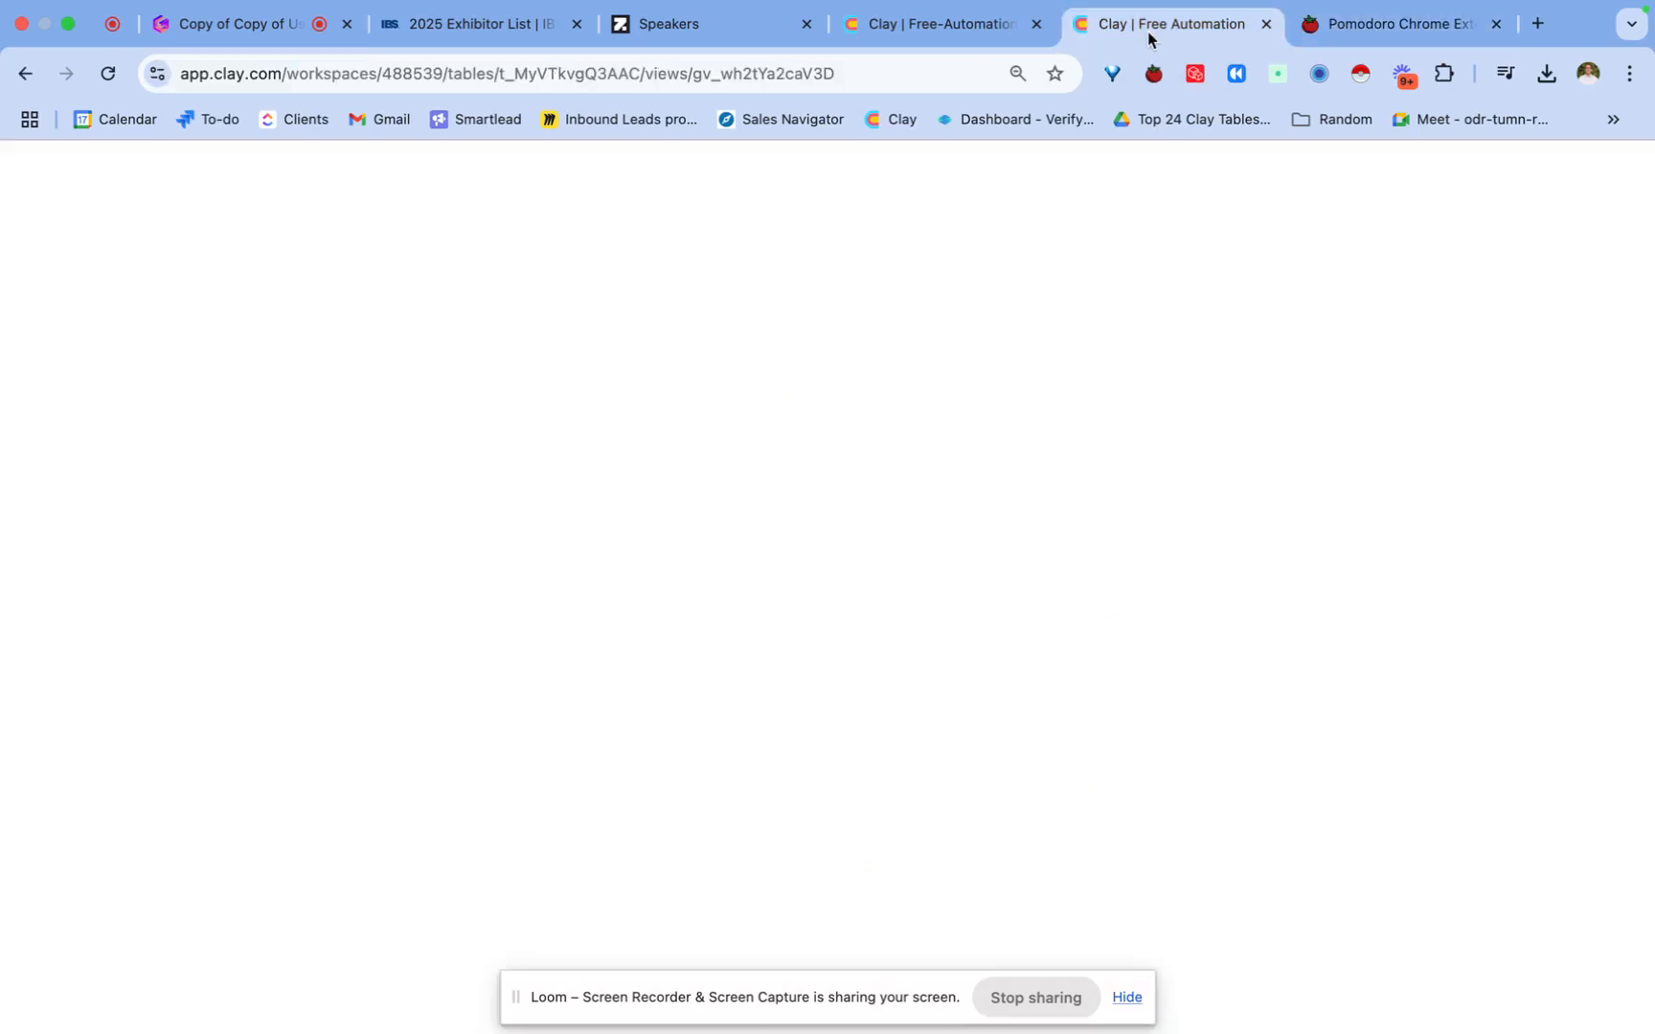
{"action": "left_click", "coordinate": [925, 37]}
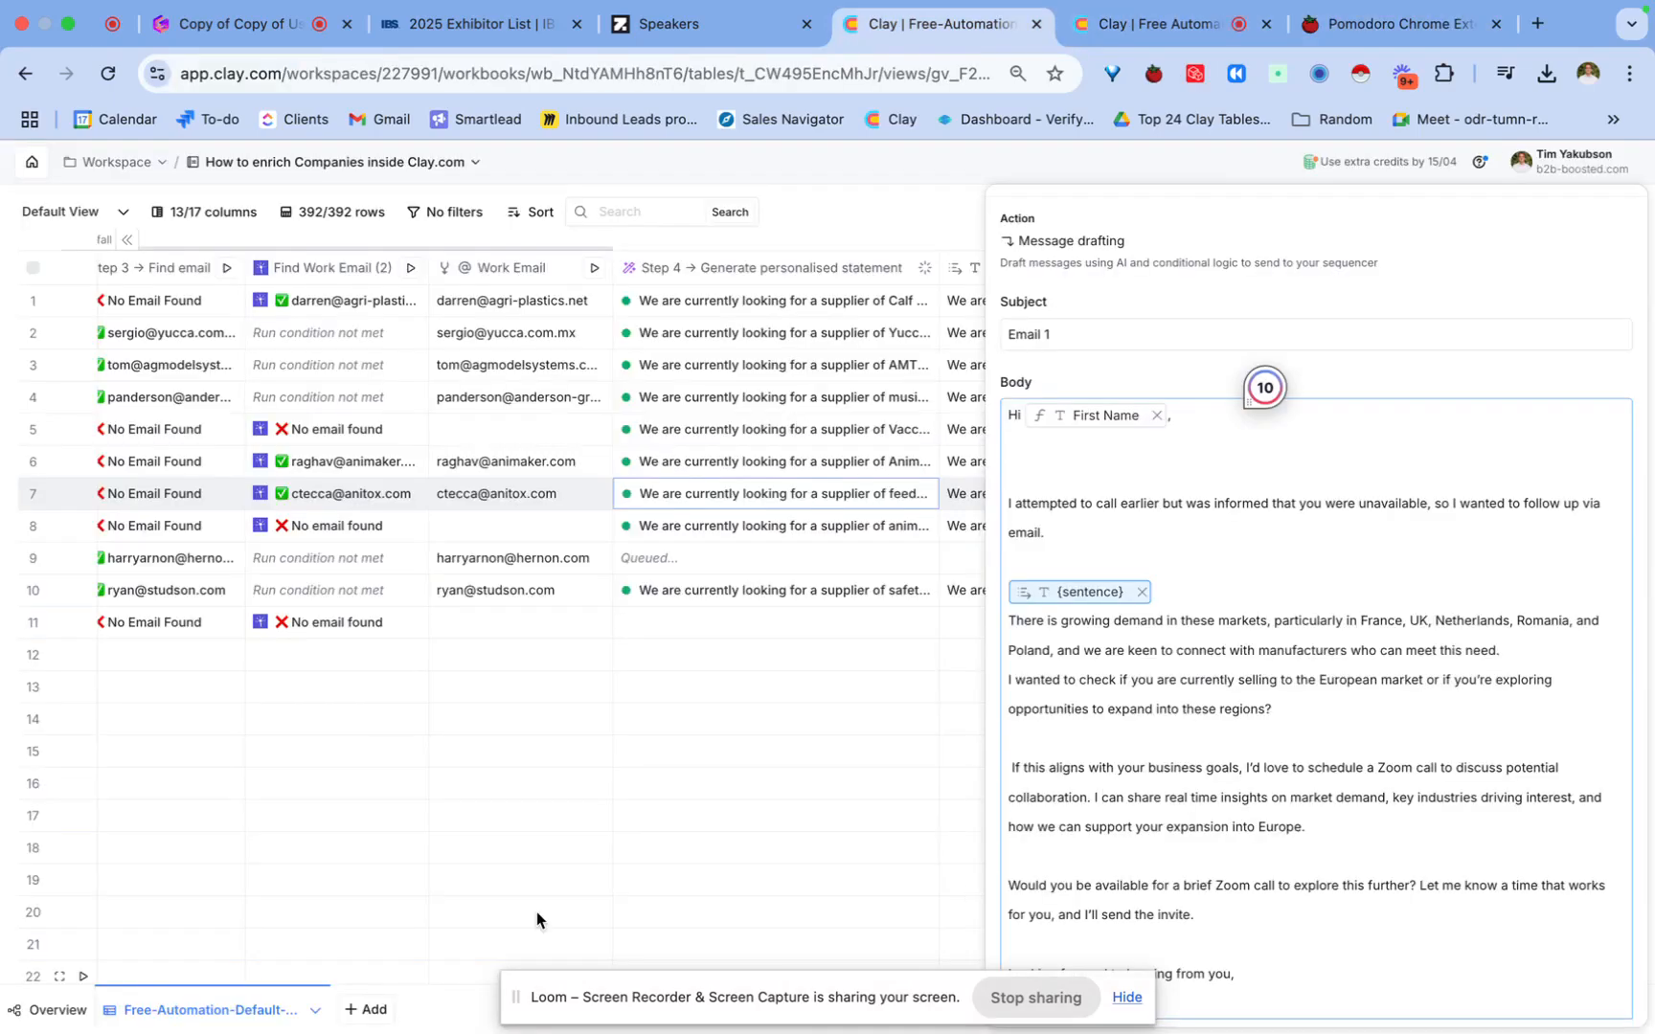
{"action": "scroll", "coordinate": [1249, 727], "scroll_direction": "down", "scroll_amount": 1}
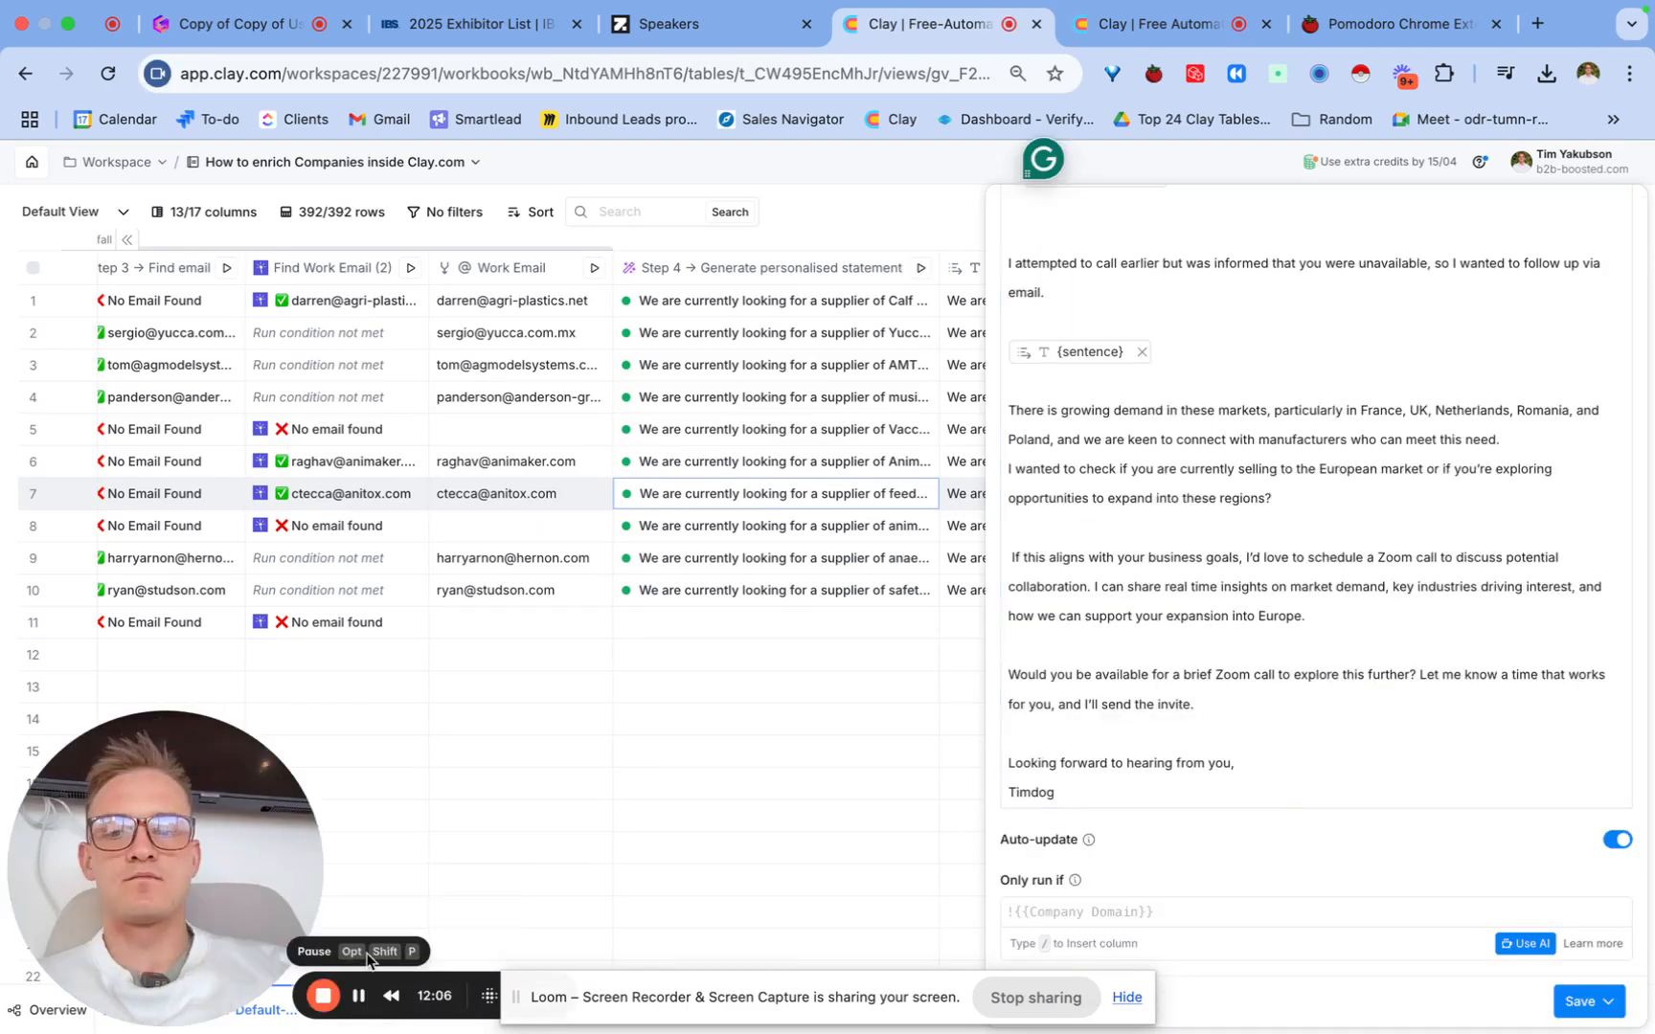
{"action": "left_click", "coordinate": [1570, 1000]}
{"action": "left_click", "coordinate": [1549, 975]}
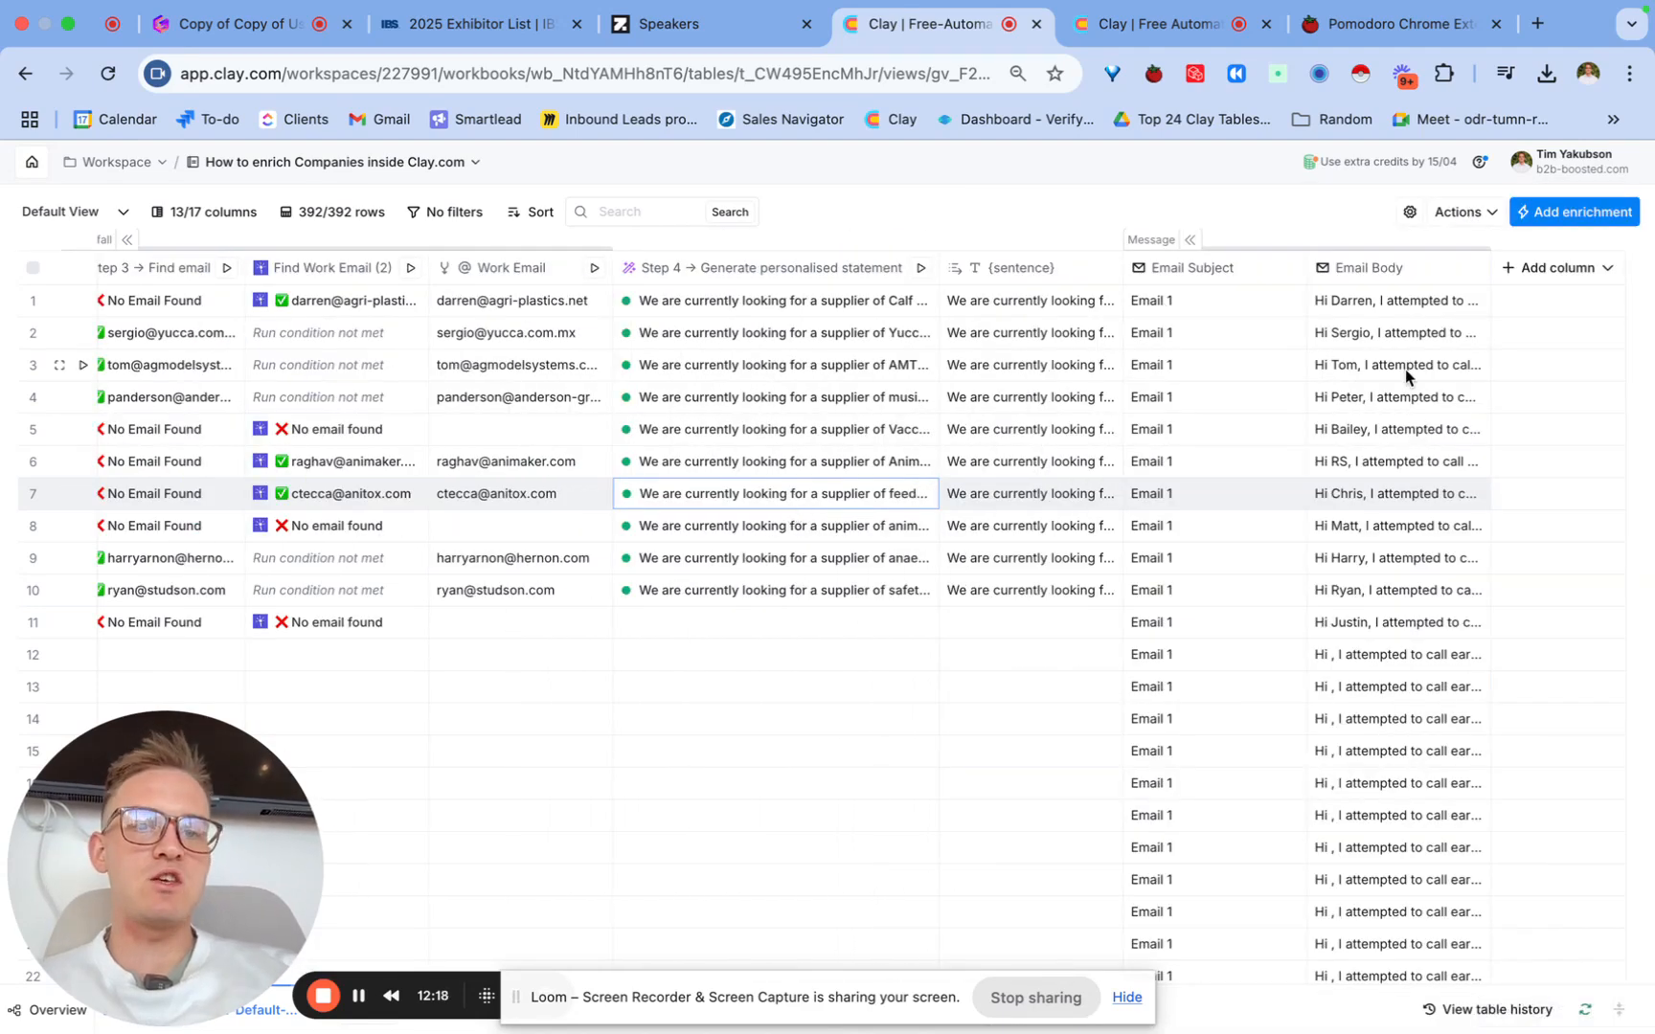
Step: Examine the personalised sentence and its "Yucca schidigera" product mention in row 2's email body, and close the cell
{"action": "double_click", "coordinate": [1370, 332]}
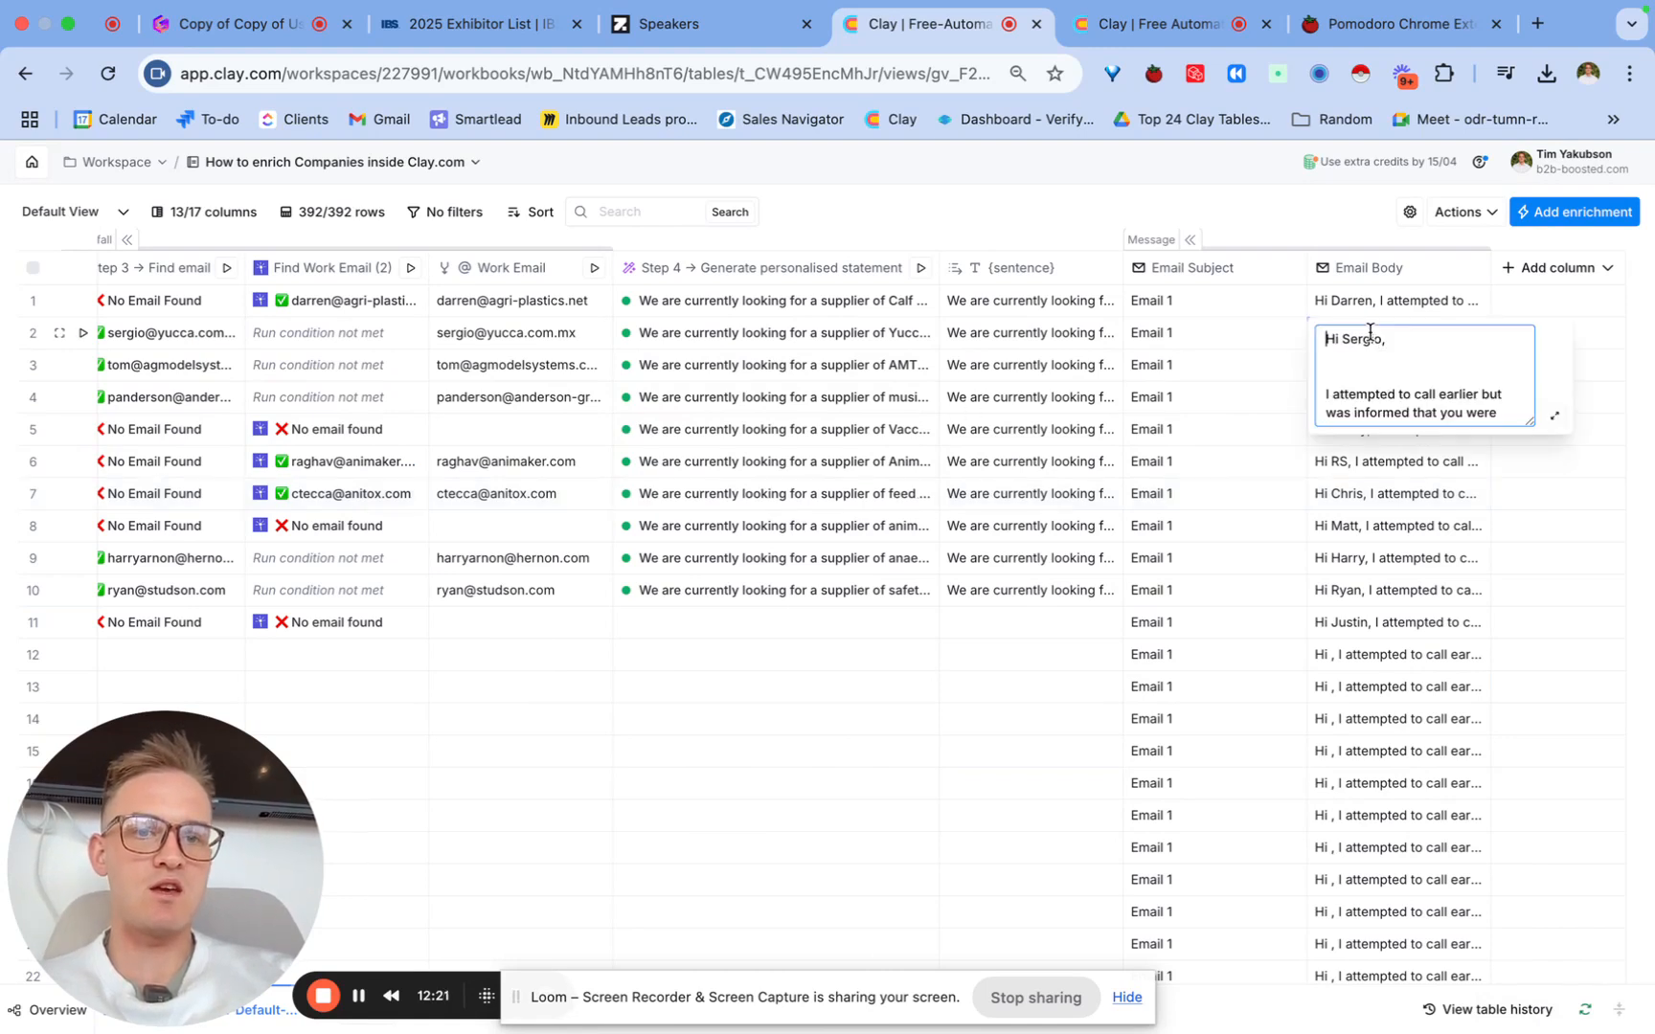
{"action": "scroll", "coordinate": [1370, 331], "scroll_direction": "down", "scroll_amount": 5}
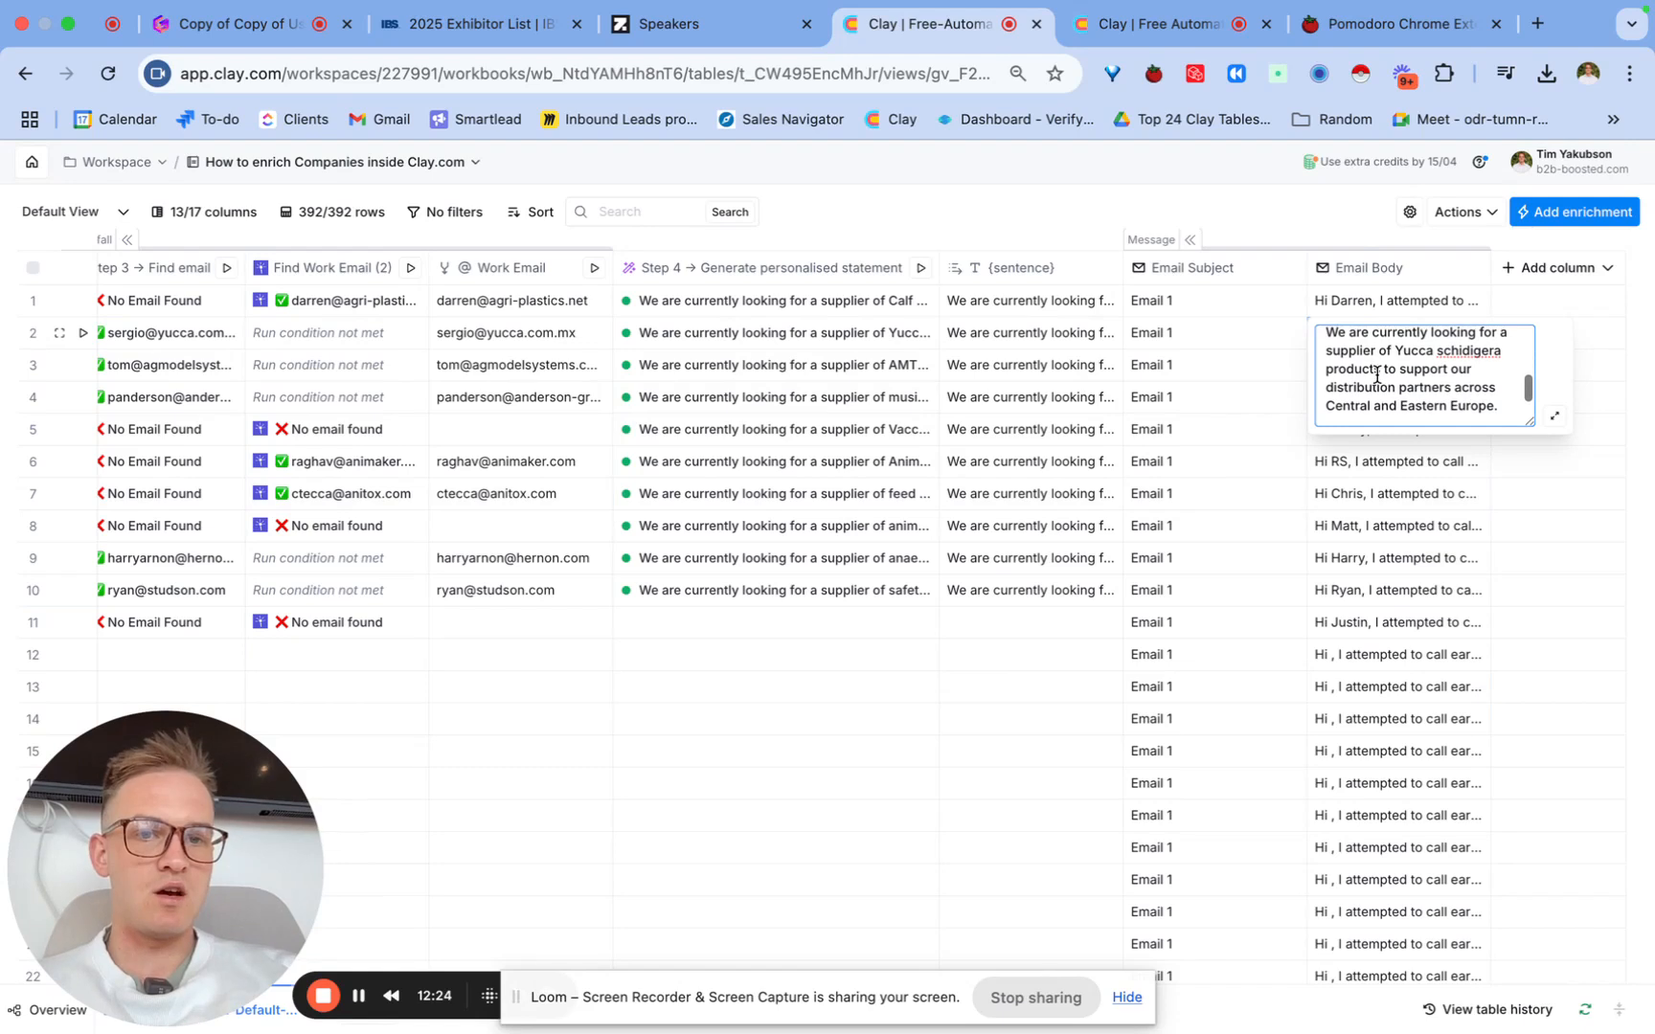
{"action": "left_click_drag", "start_coordinate": [1398, 349], "coordinate": [1503, 347]}
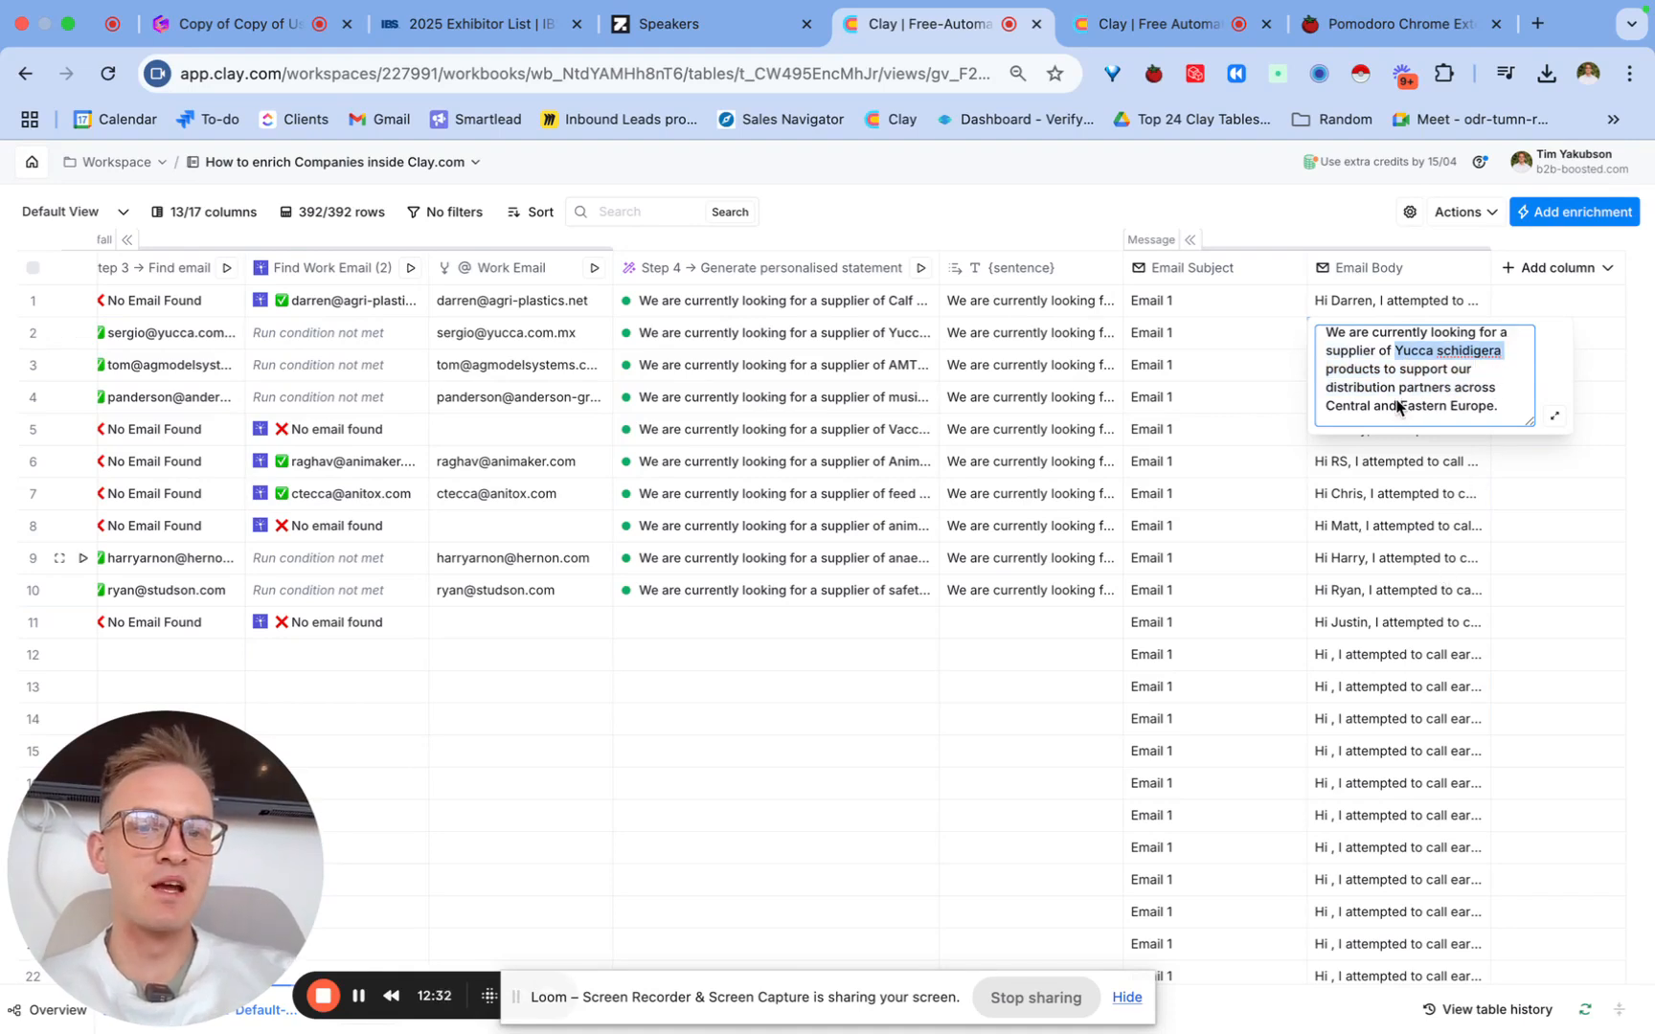
{"action": "left_click", "coordinate": [1437, 563]}
Step: Rename the Email Body column as "{email 1}"
{"action": "left_click", "coordinate": [1400, 278]}
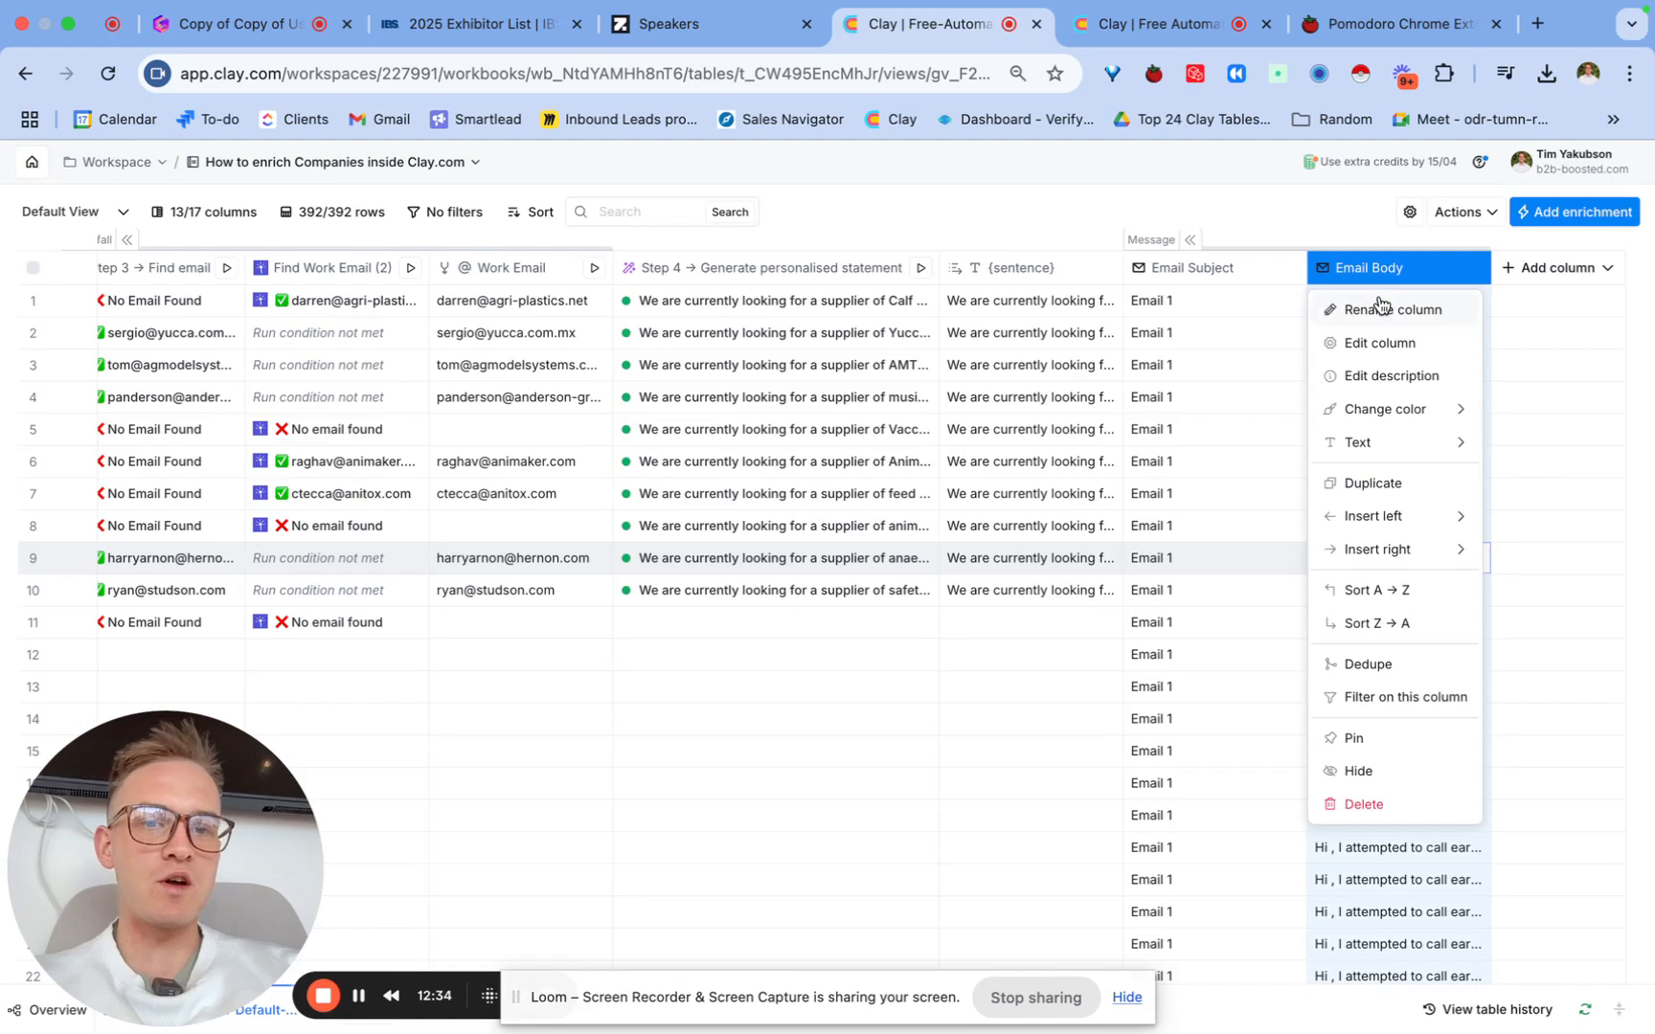
{"action": "left_click", "coordinate": [1377, 308]}
{"action": "type", "text": "{e"}
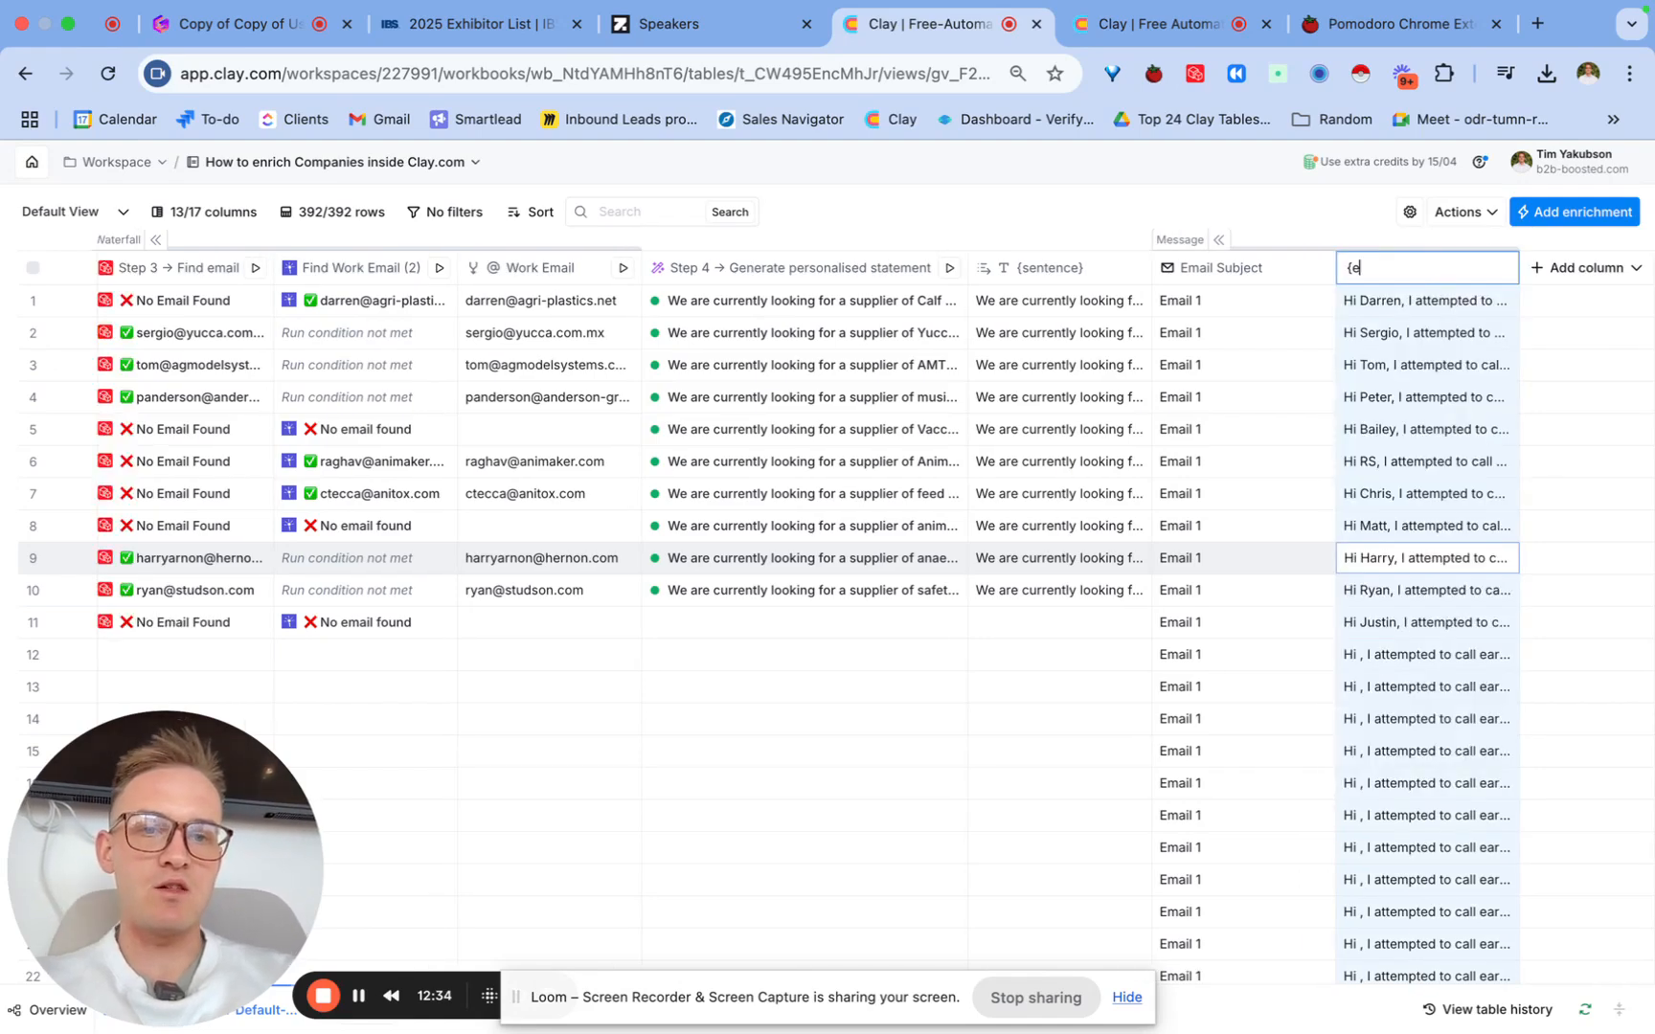
{"action": "type", "text": "mail 1}"}
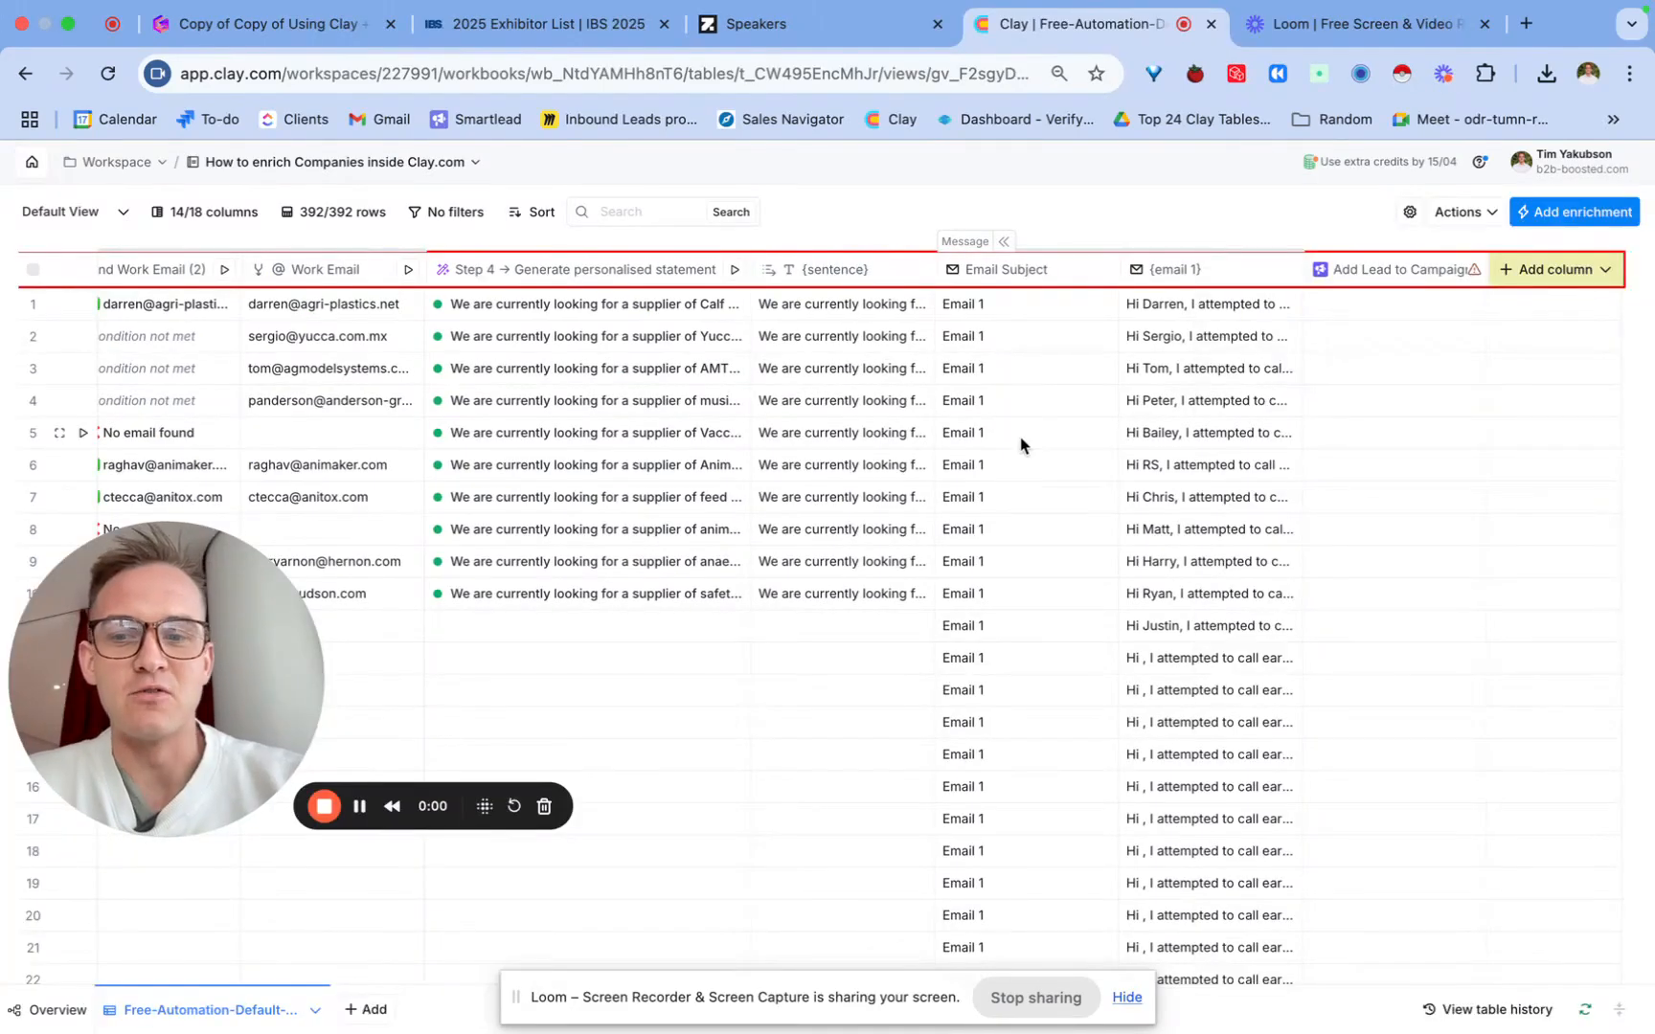
Step: Add Smartlead.ai's Add Lead to Campaign enrichment and choose "test 1234567" as the campaign
{"action": "left_click", "coordinate": [1565, 217]}
{"action": "type", "text": "smartlead"}
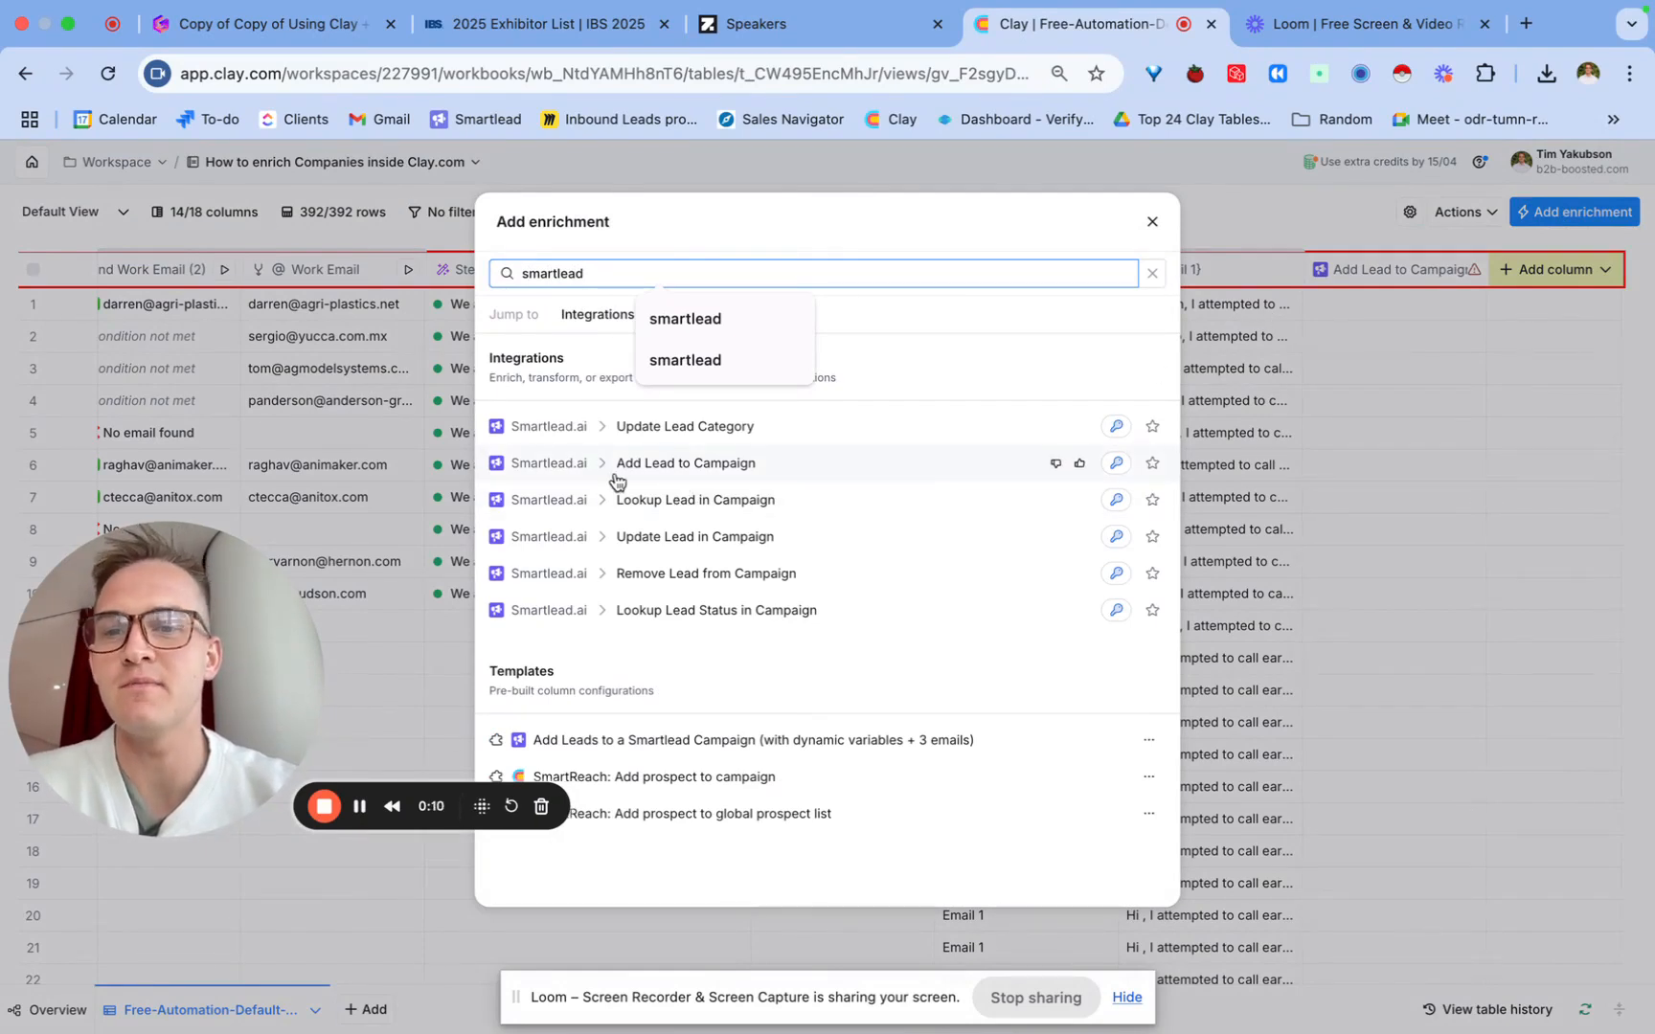
{"action": "left_click", "coordinate": [697, 464]}
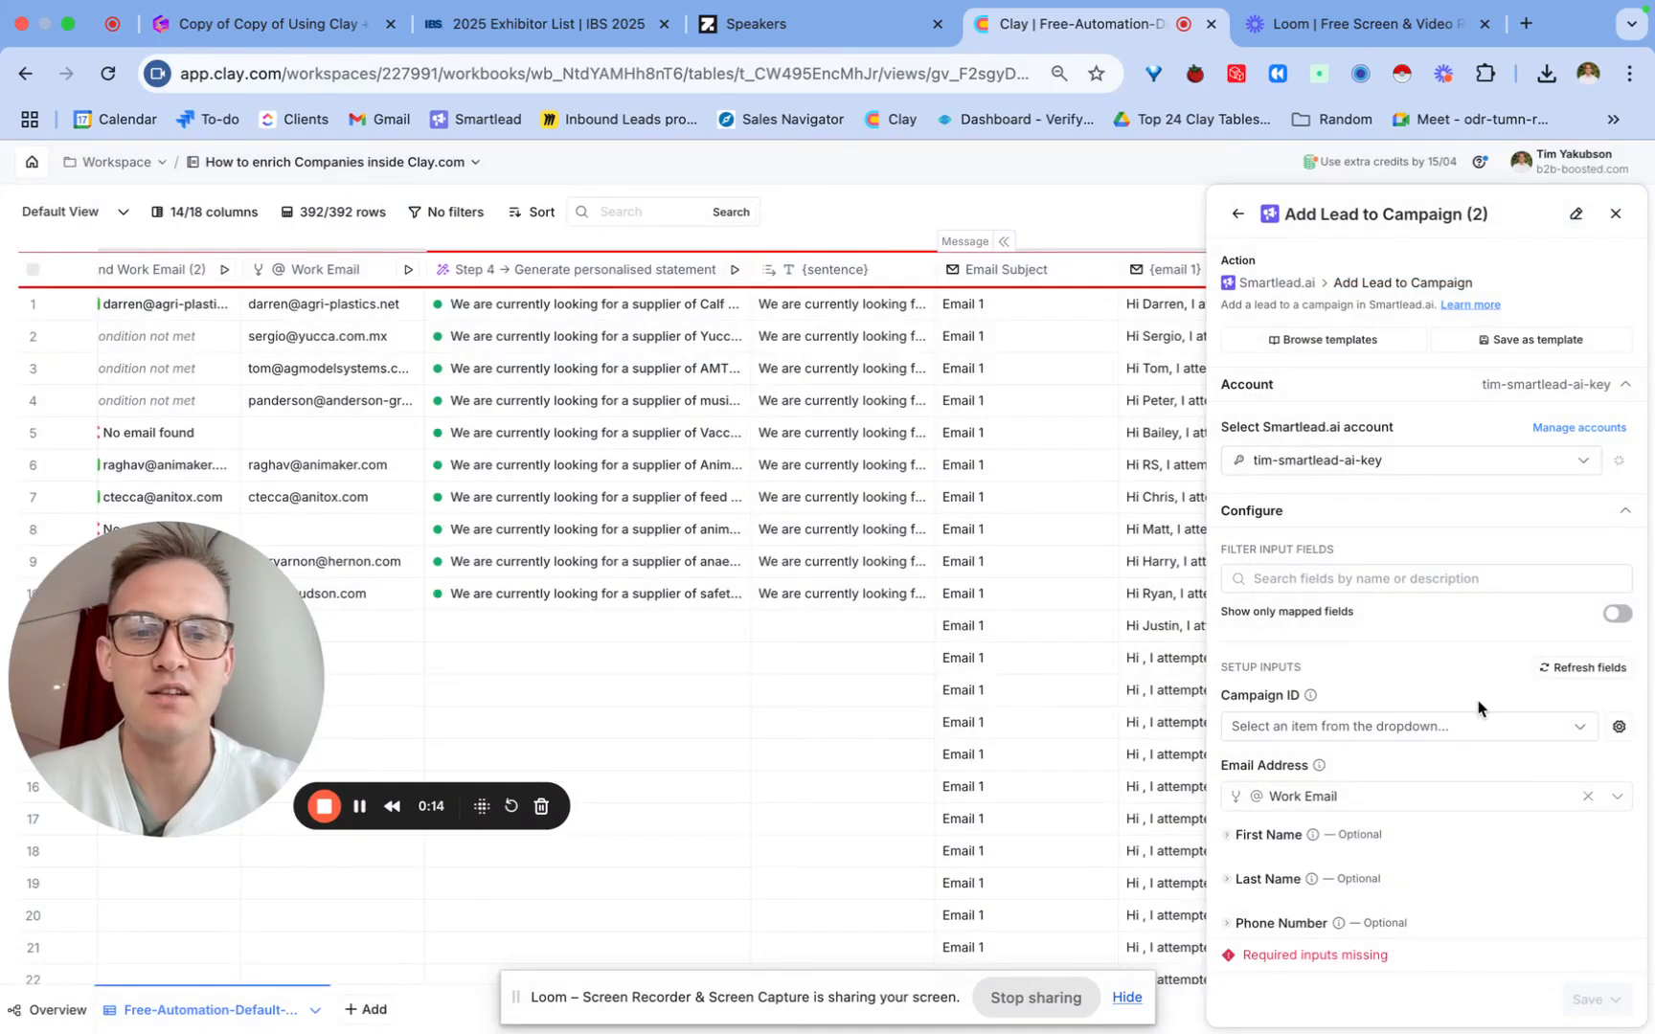
{"action": "left_click", "coordinate": [1379, 730]}
{"action": "type", "text": "test"}
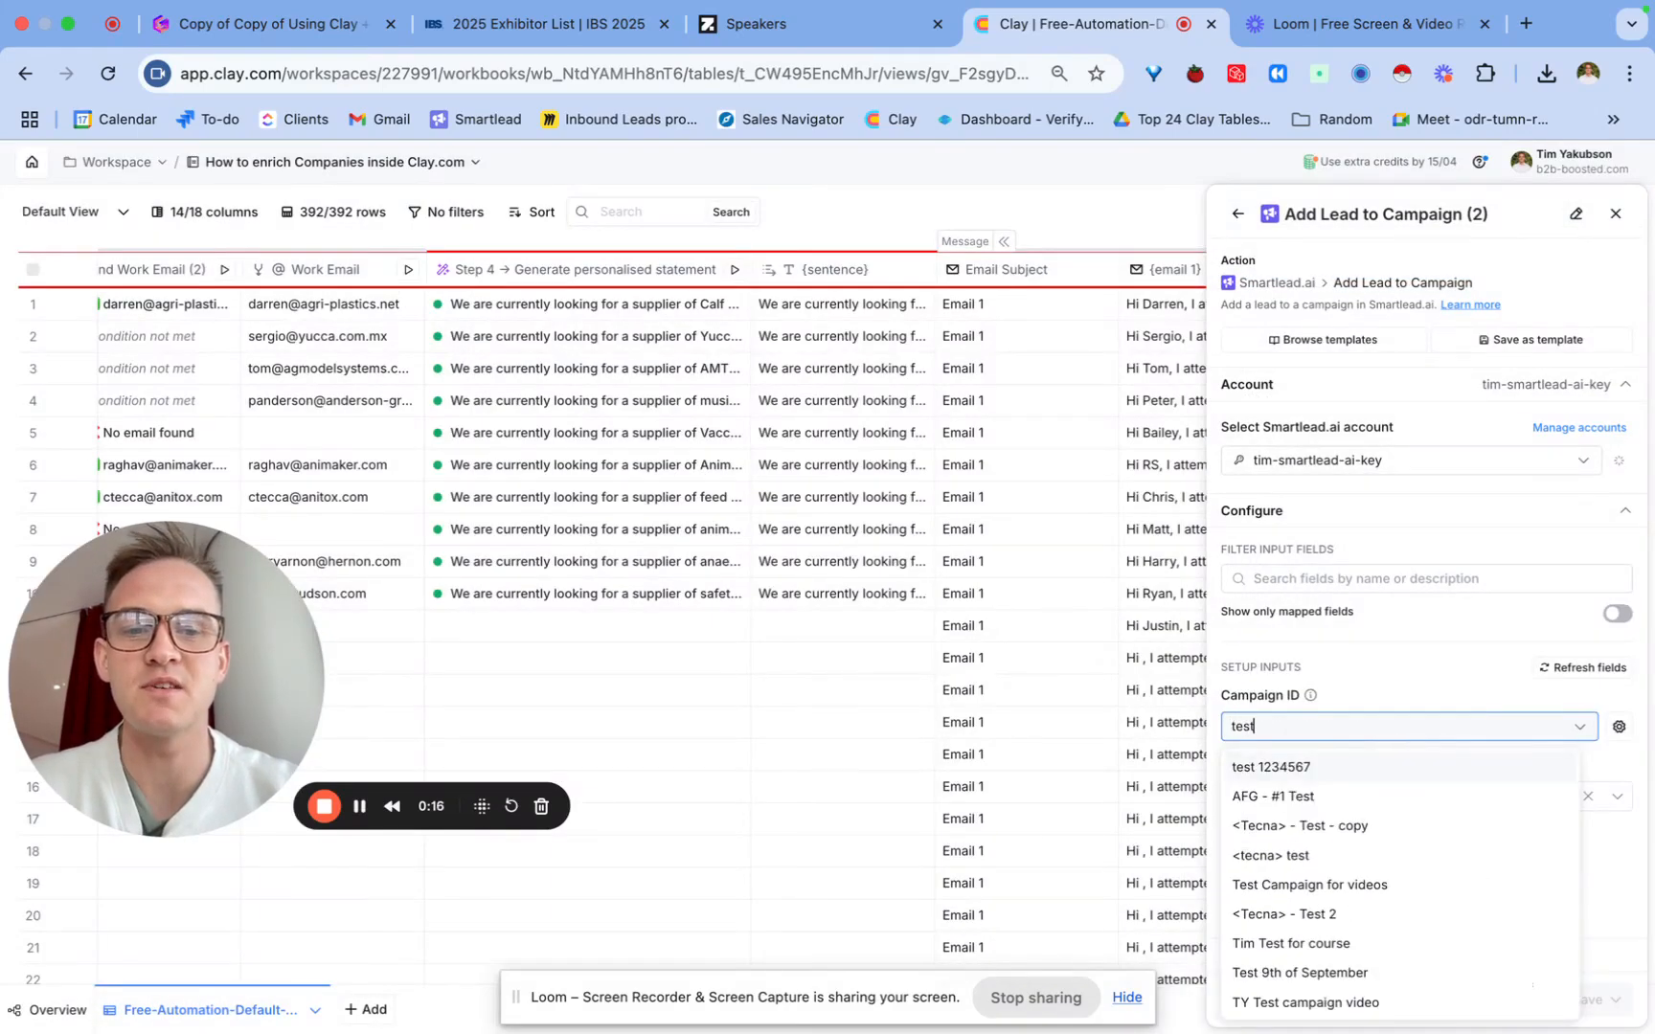
{"action": "left_click", "coordinate": [1359, 766]}
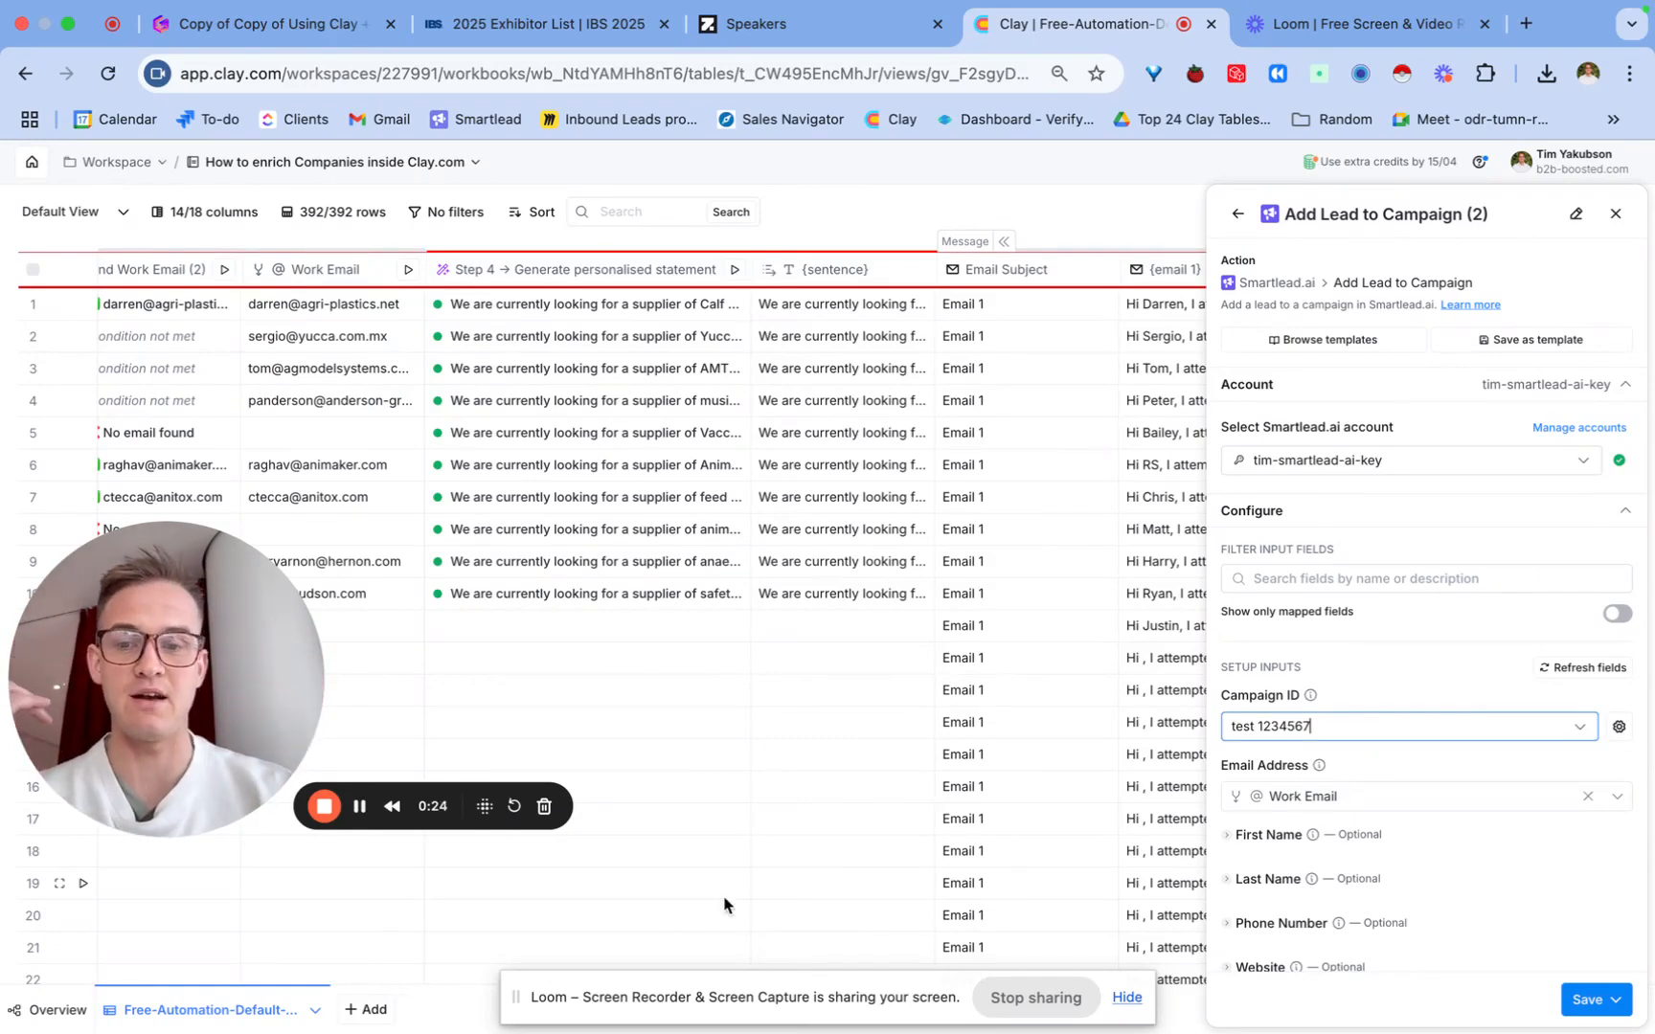
{"action": "left_click", "coordinate": [359, 807]}
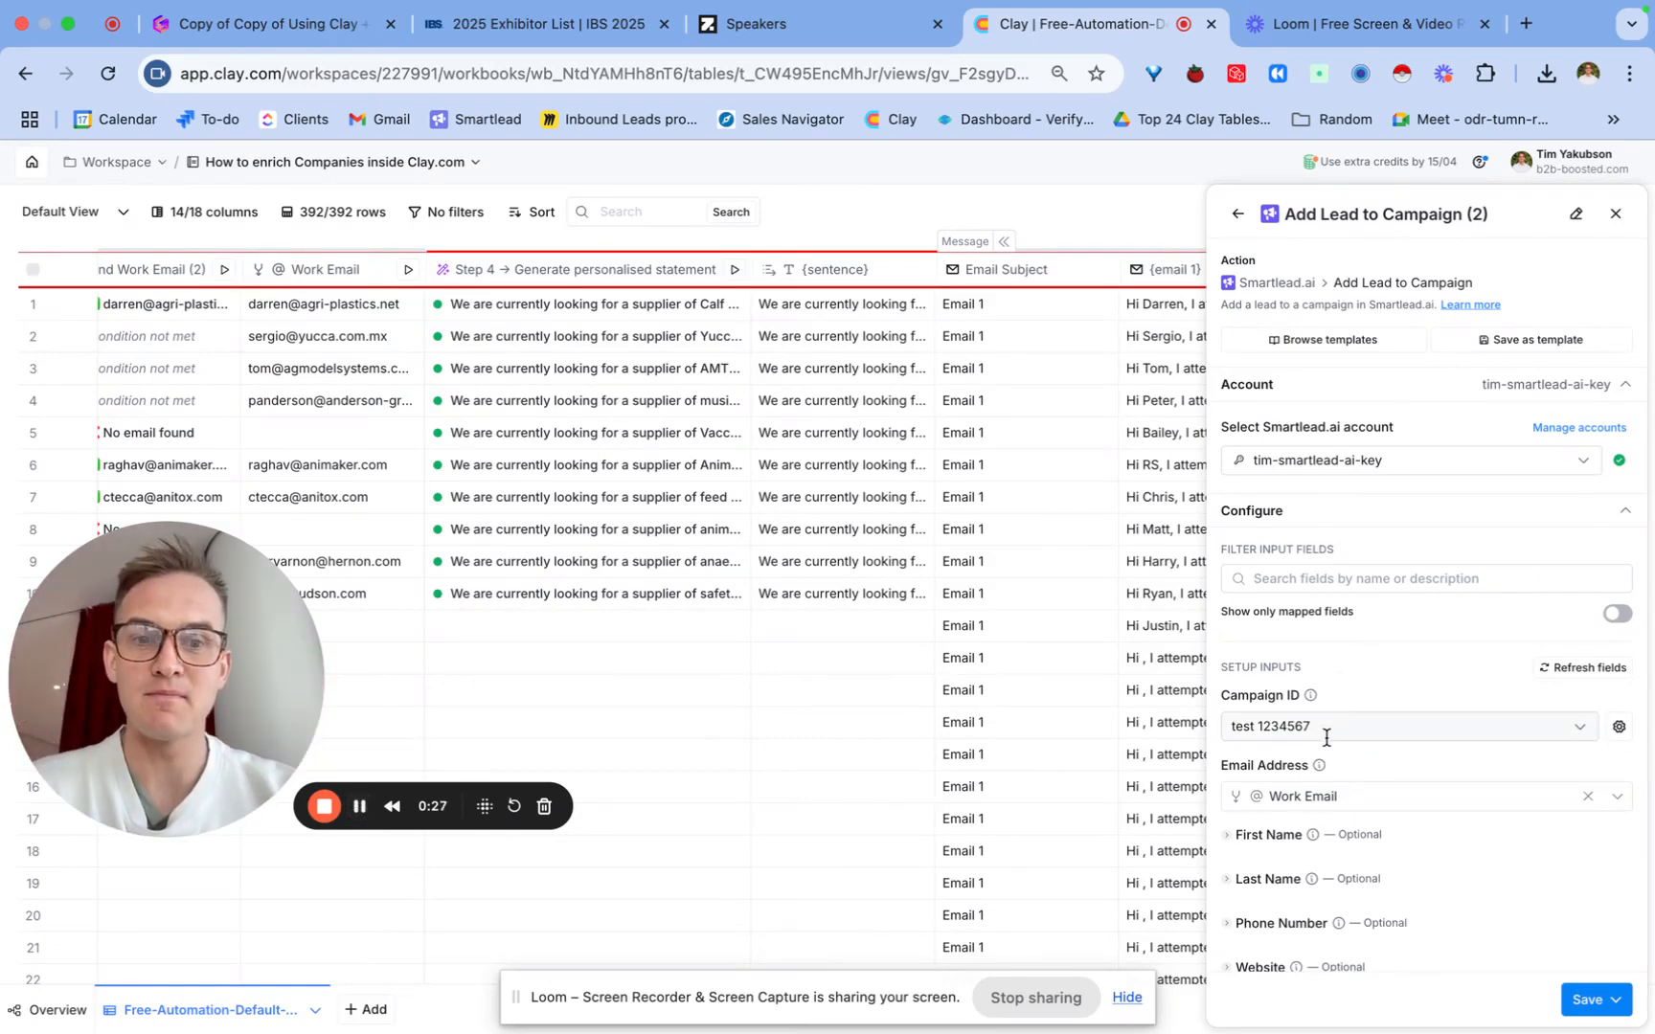
Step: Add a custom field named "email1" to the Add Lead to Campaign inputs
{"action": "scroll", "coordinate": [1290, 667], "scroll_direction": "down", "scroll_amount": 6}
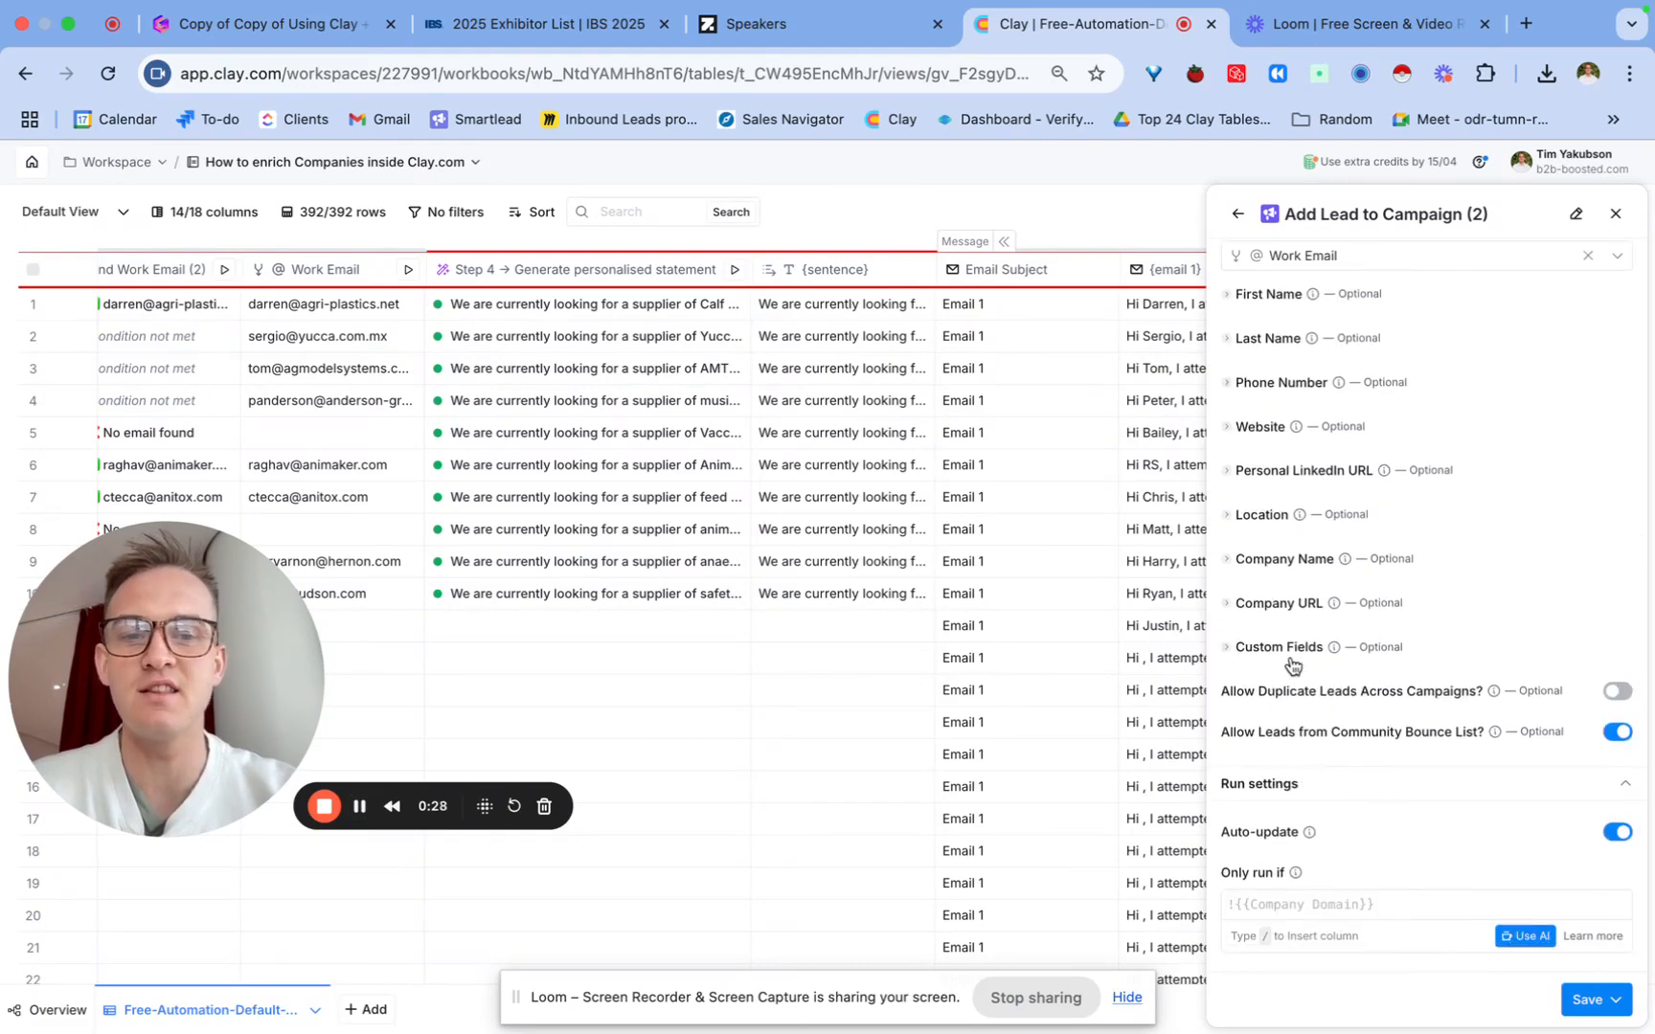
{"action": "left_click", "coordinate": [1291, 659]}
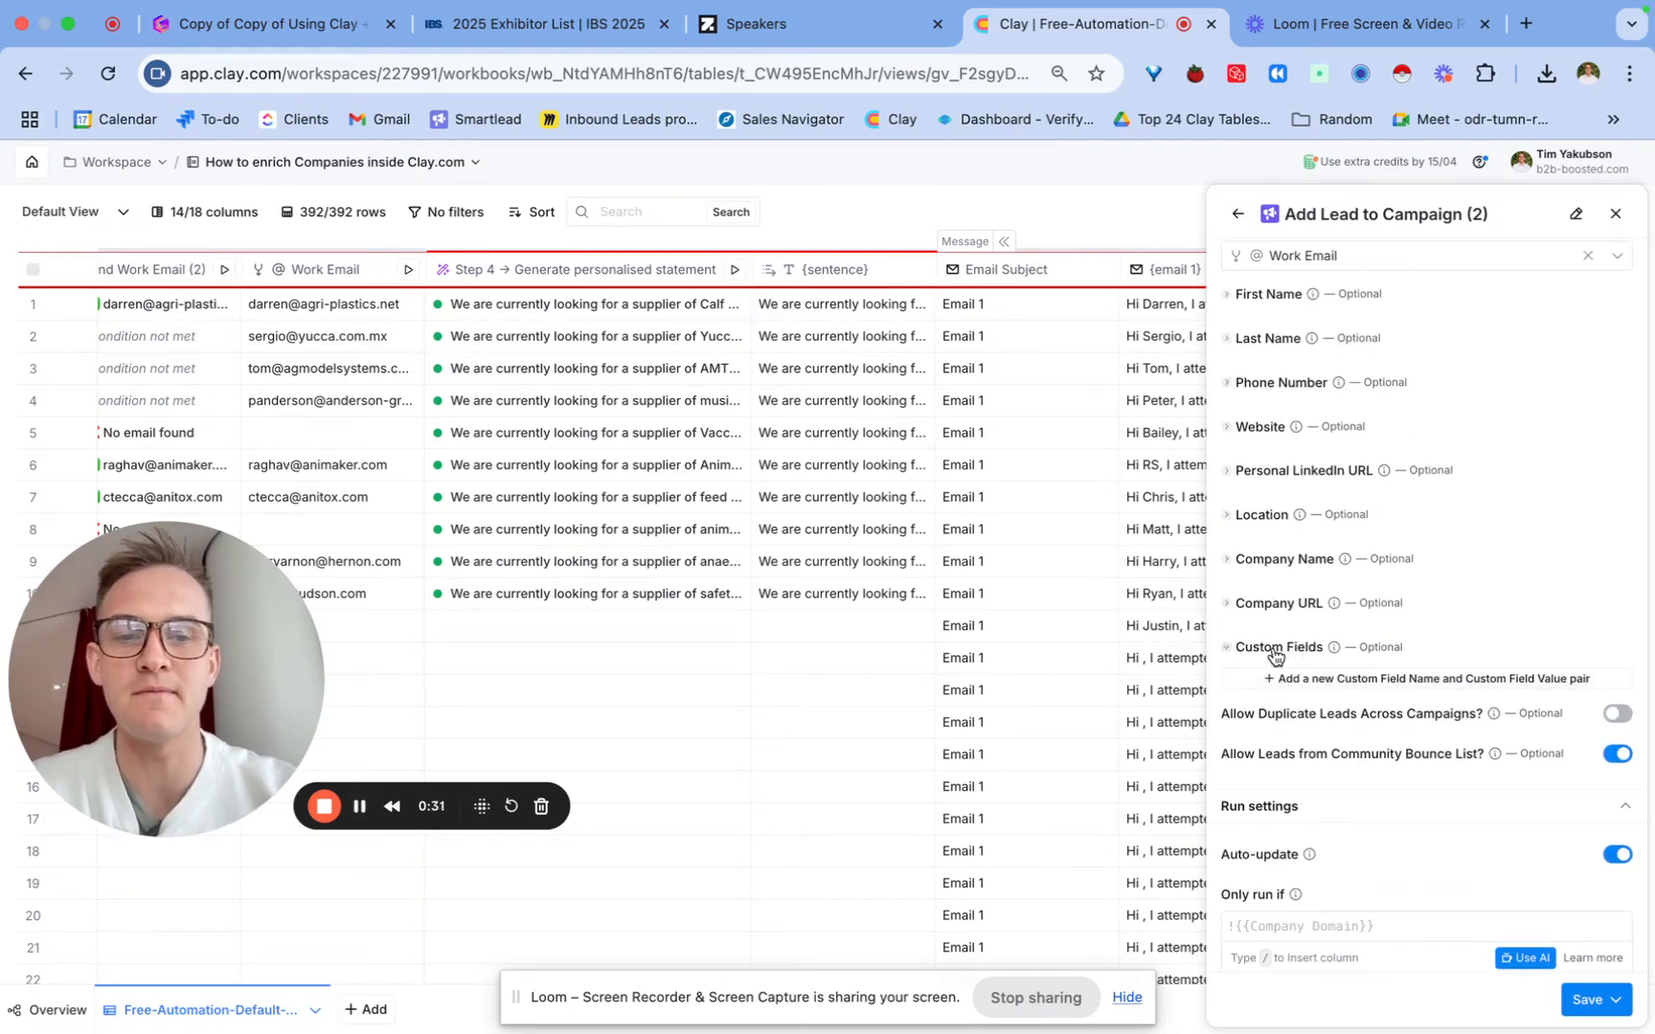
{"action": "left_click", "coordinate": [1452, 686]}
{"action": "left_click", "coordinate": [1325, 678]}
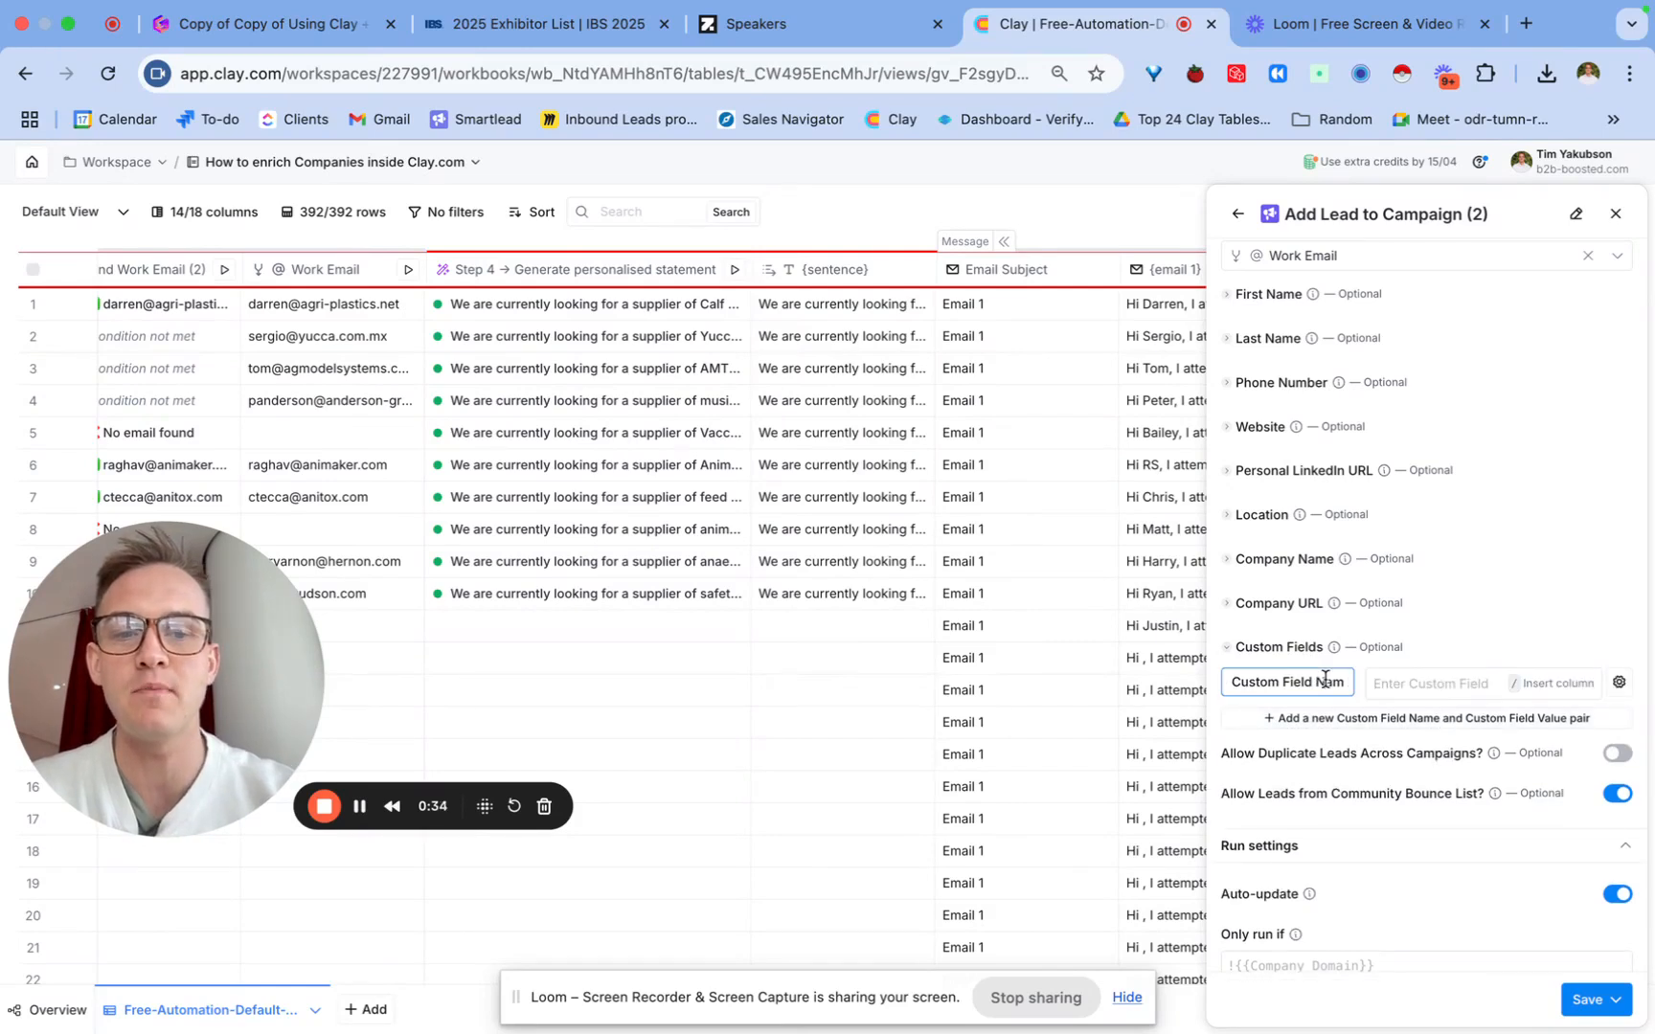
{"action": "type", "text": "{email"}
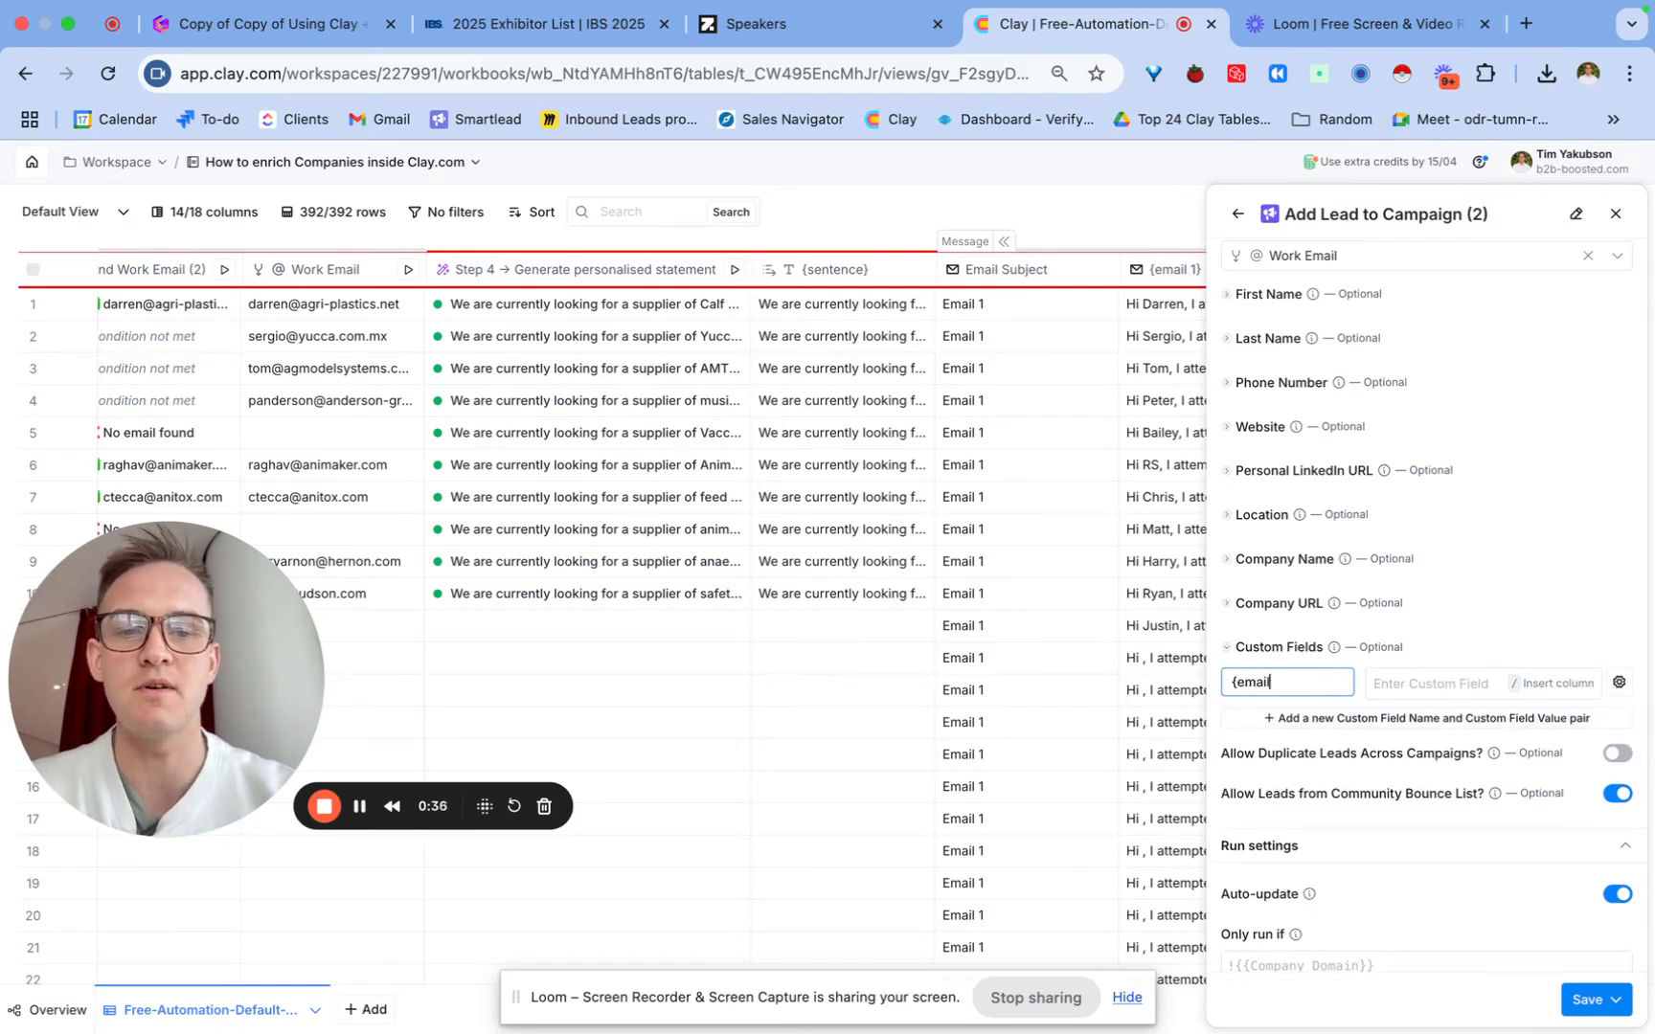
{"action": "type", "text": "_1"}
{"action": "key", "text": "super+a"}
{"action": "type", "text": "email1"}
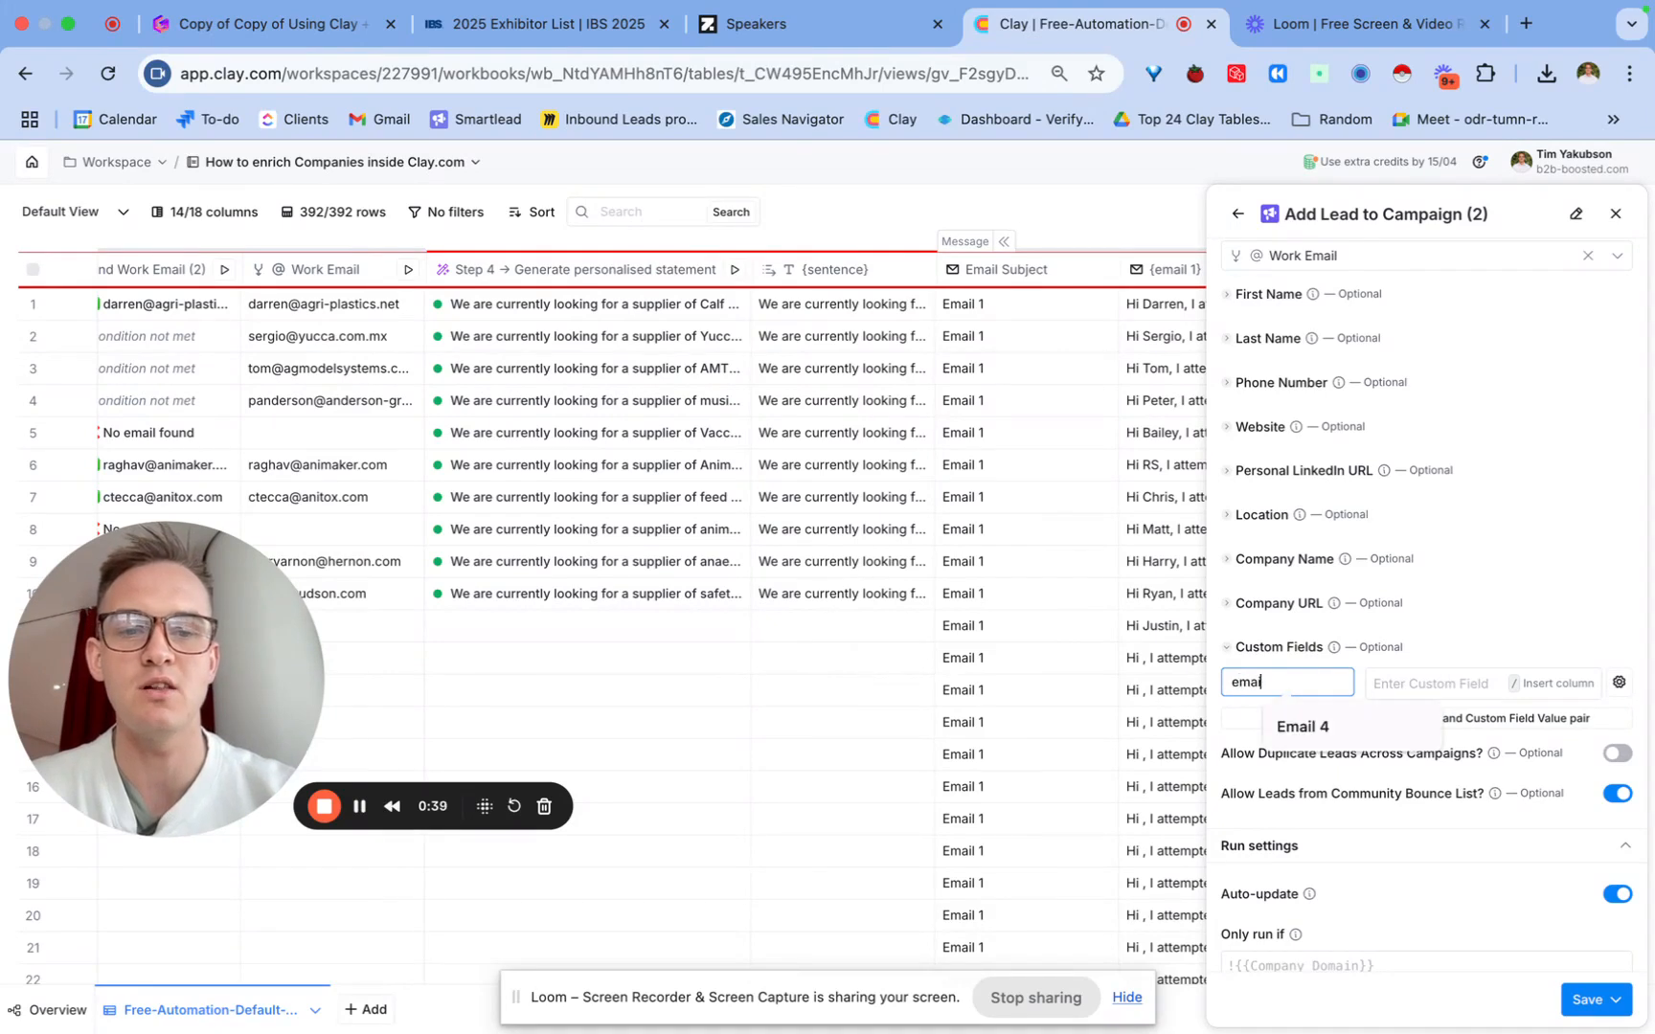
Step: Map the email1 custom field to the {email 1} column and save the enrichment without running it
{"action": "left_click", "coordinate": [1475, 681]}
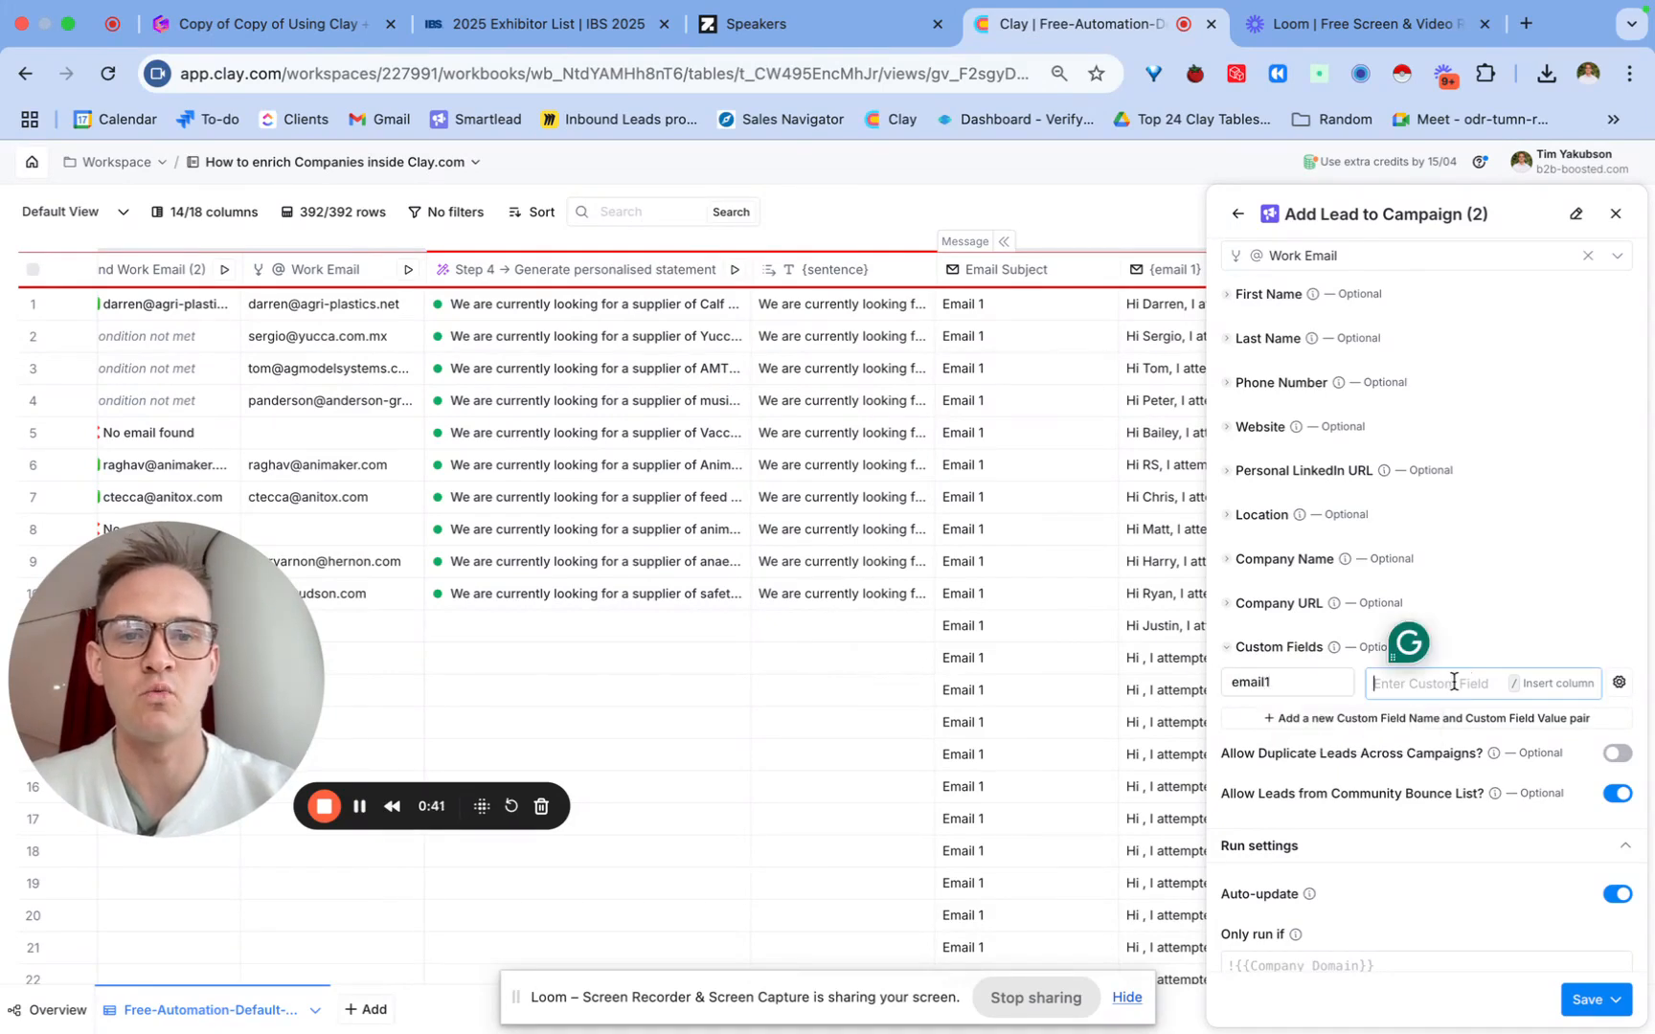
{"action": "type", "text": "/email"}
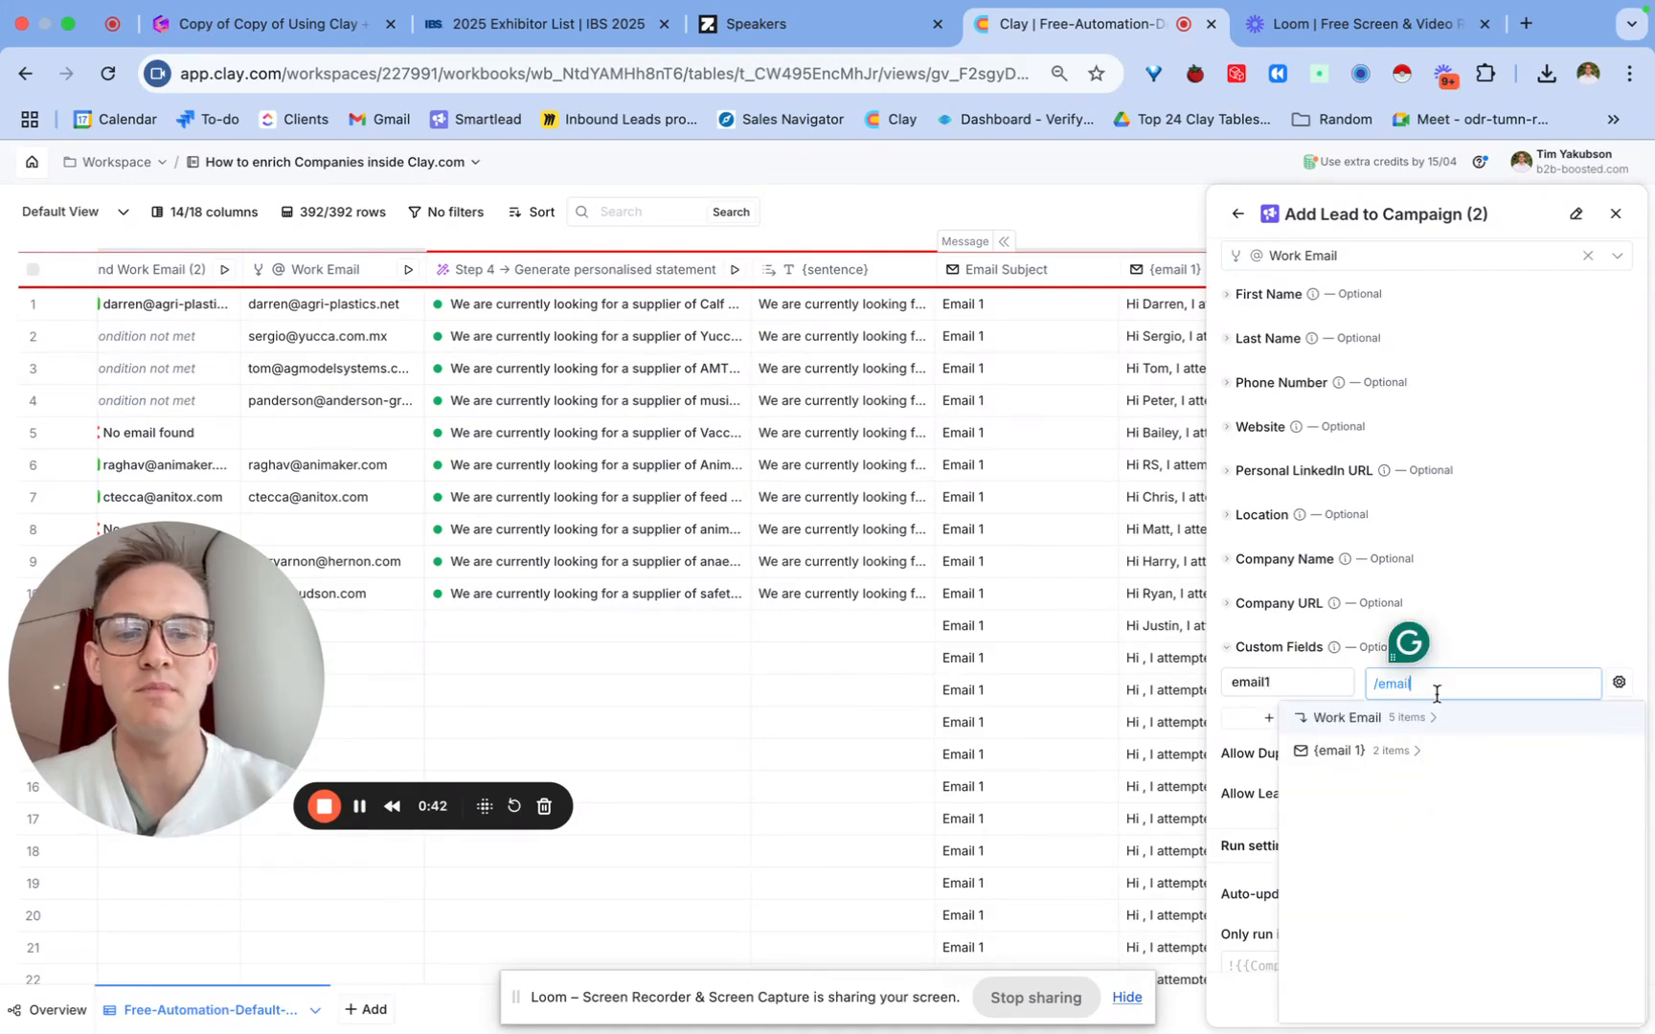
{"action": "left_click", "coordinate": [1386, 749]}
{"action": "left_click", "coordinate": [1361, 817]}
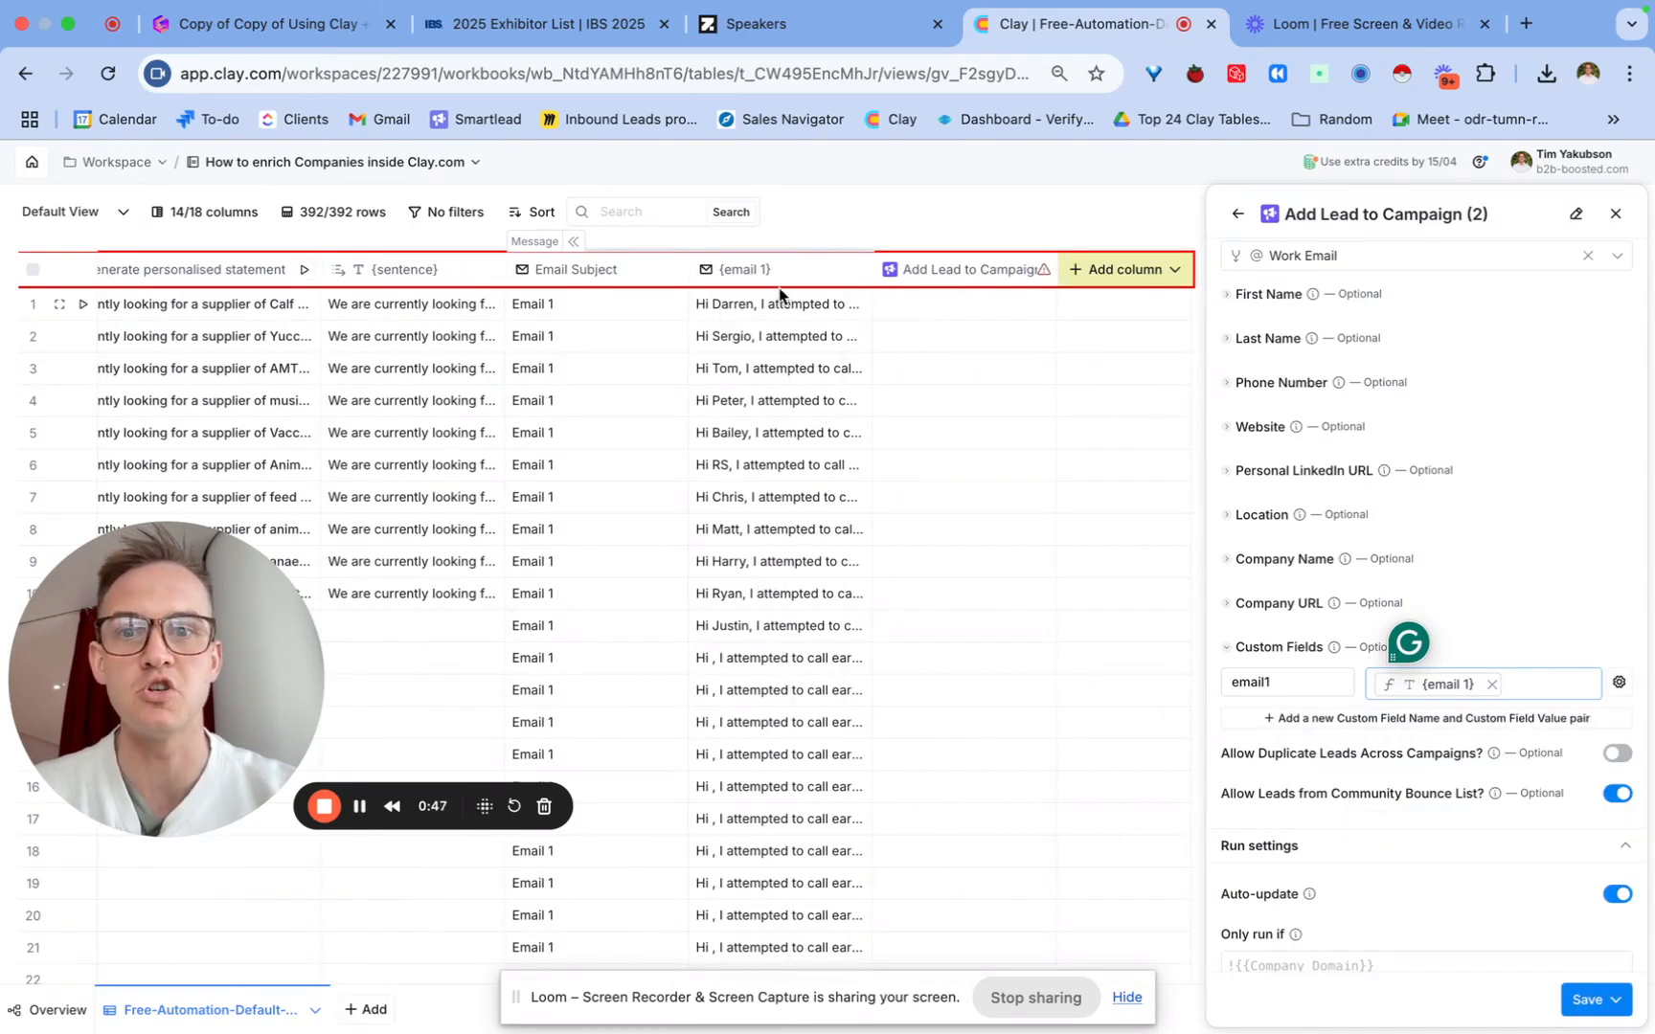
{"action": "left_click", "coordinate": [1598, 999]}
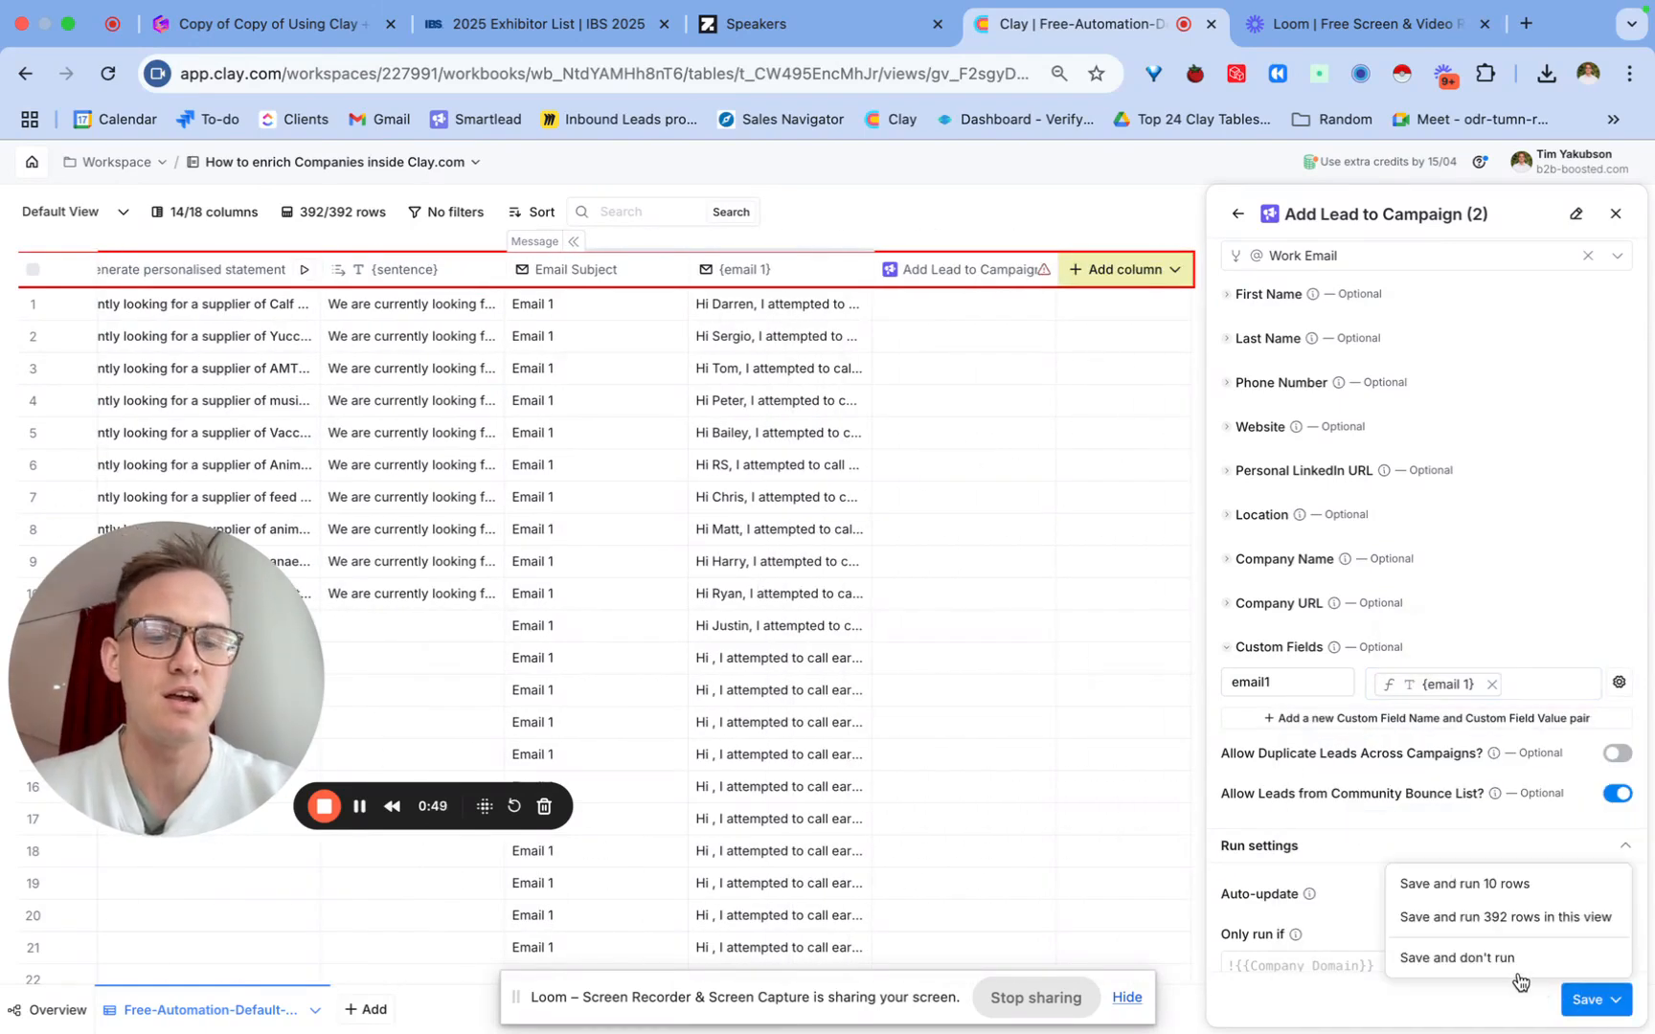
{"action": "left_click", "coordinate": [1515, 969]}
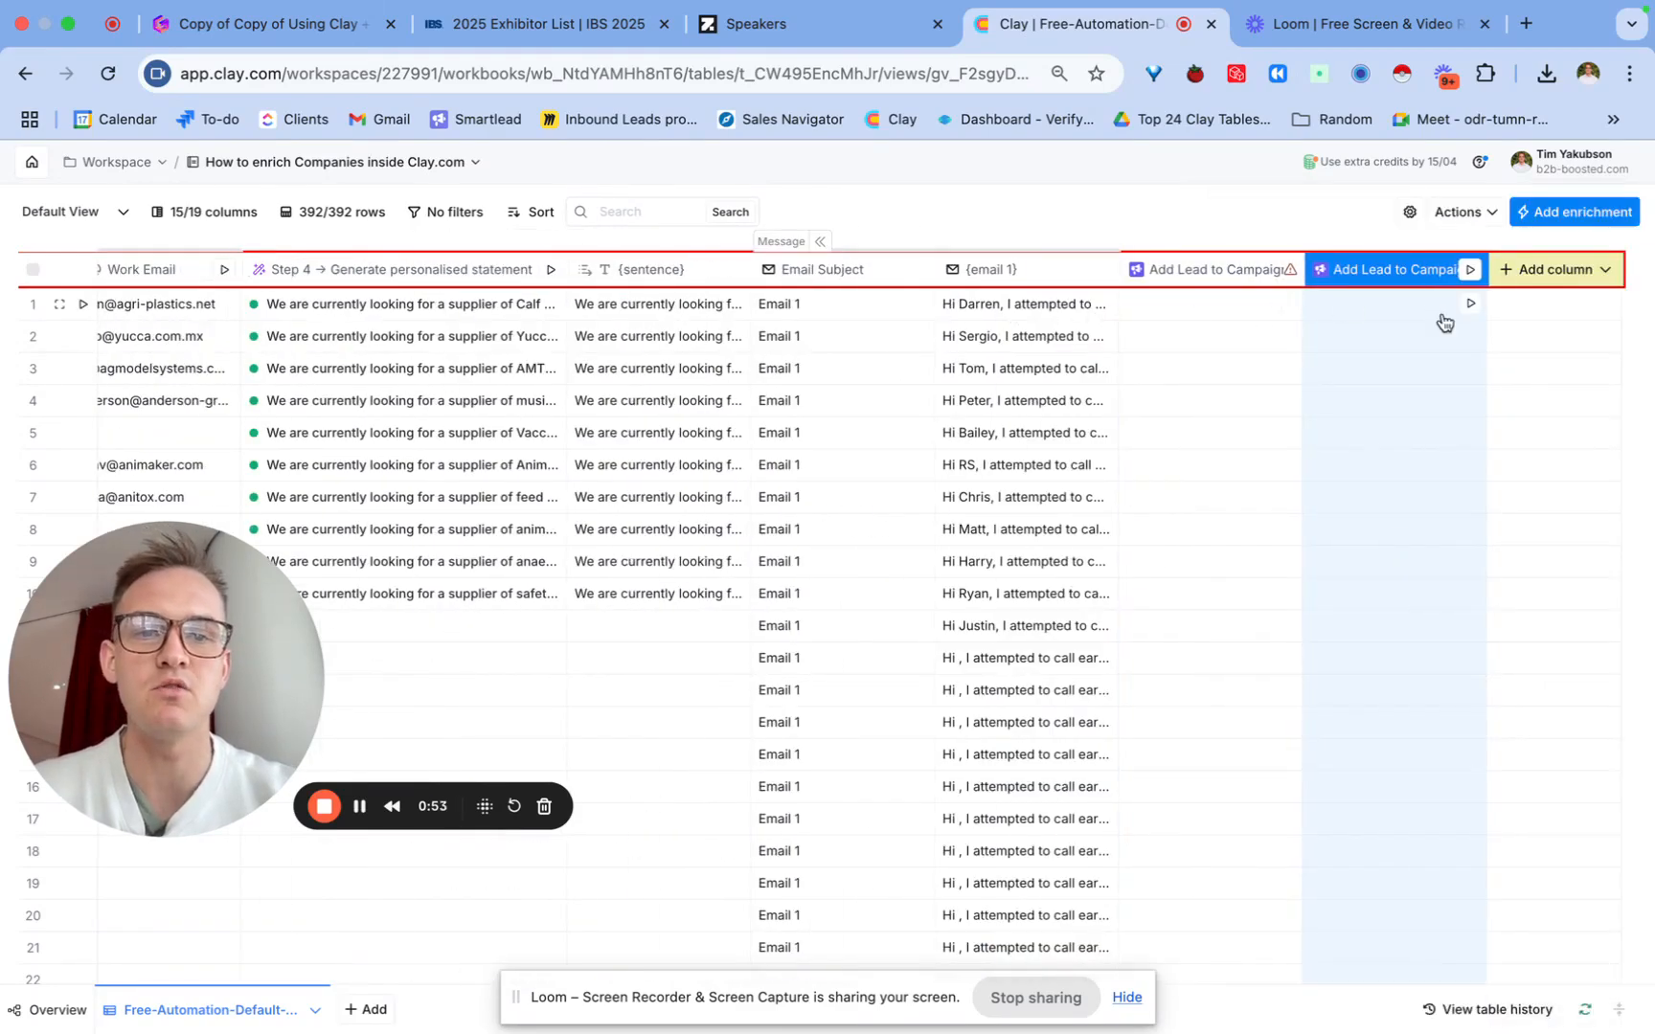
Step: Run the new Add Lead to Campaign column for rows 1 to 5 and review its campaign and email settings
{"action": "left_click", "coordinate": [1470, 305]}
{"action": "left_click", "coordinate": [1466, 337]}
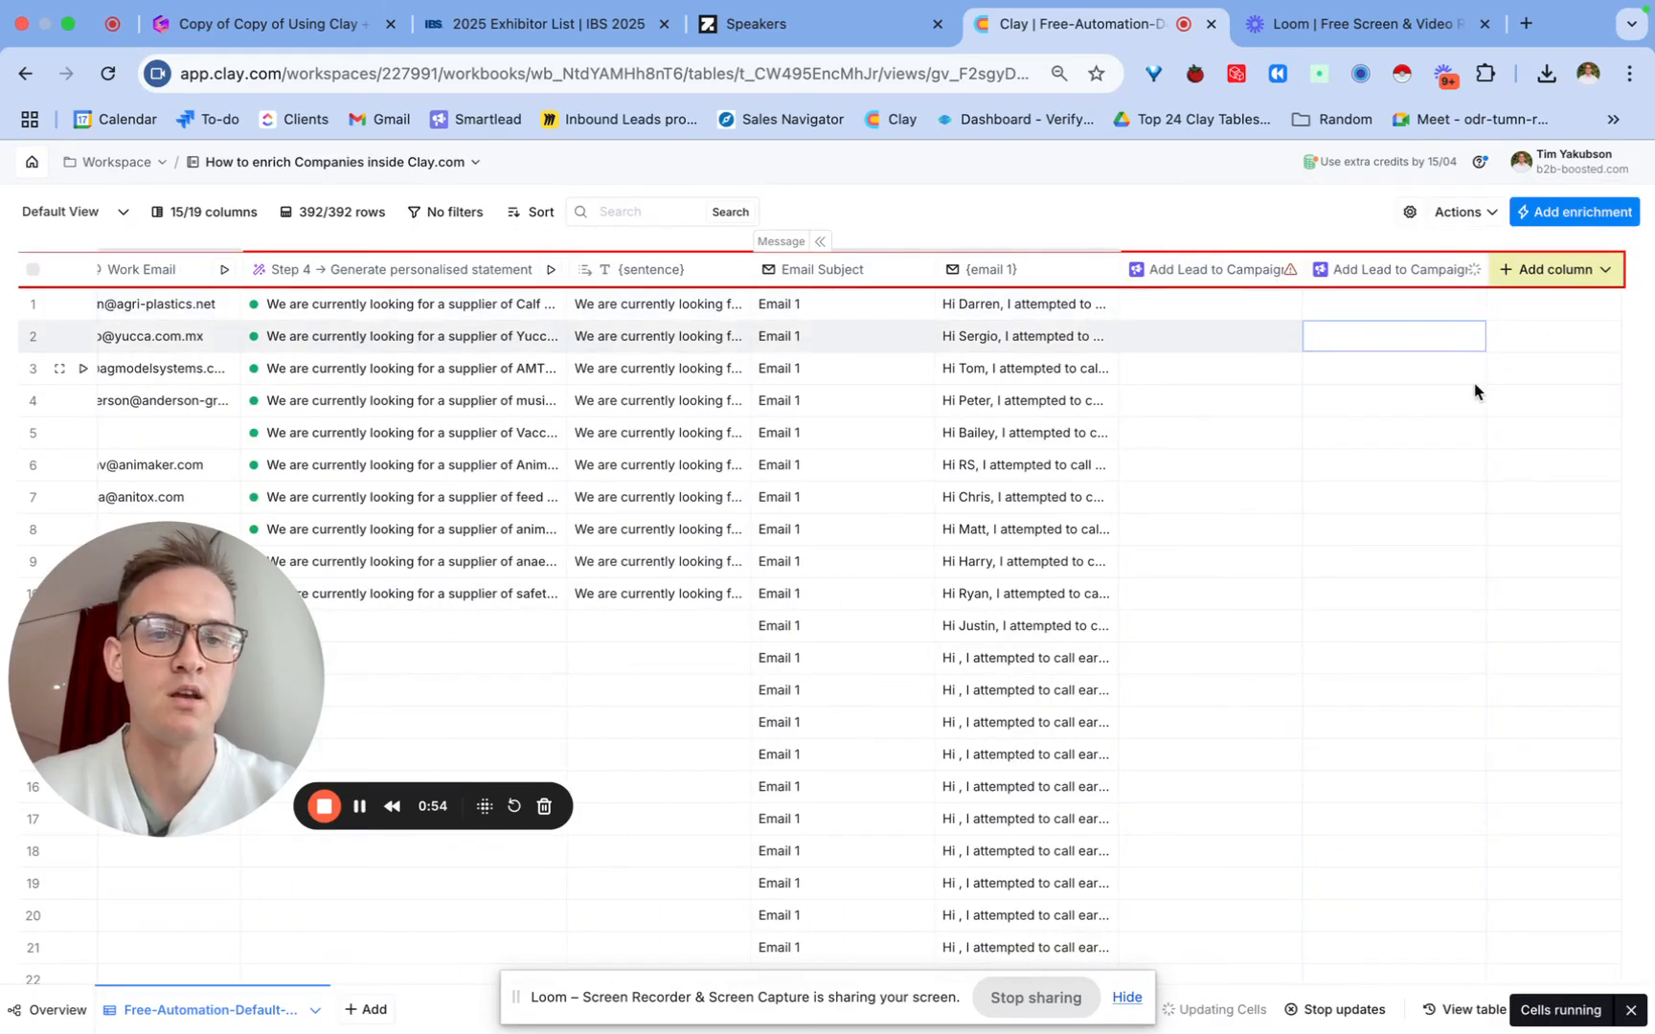
{"action": "left_click", "coordinate": [1470, 367]}
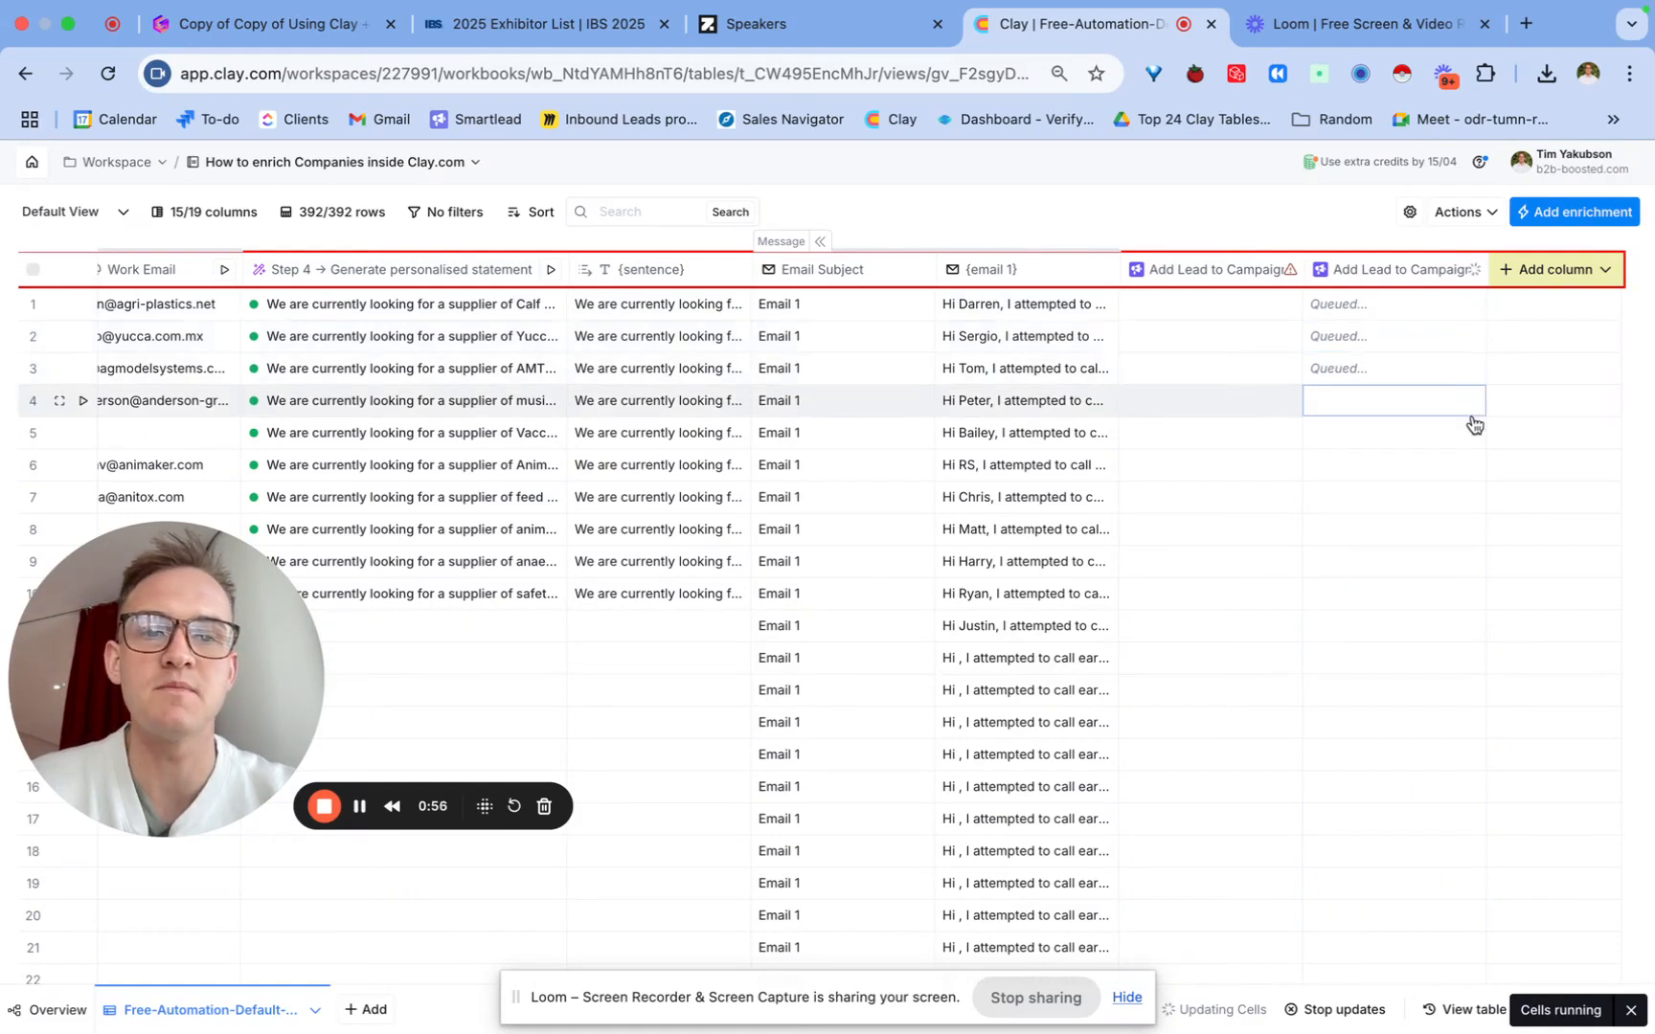
{"action": "left_click", "coordinate": [1470, 432]}
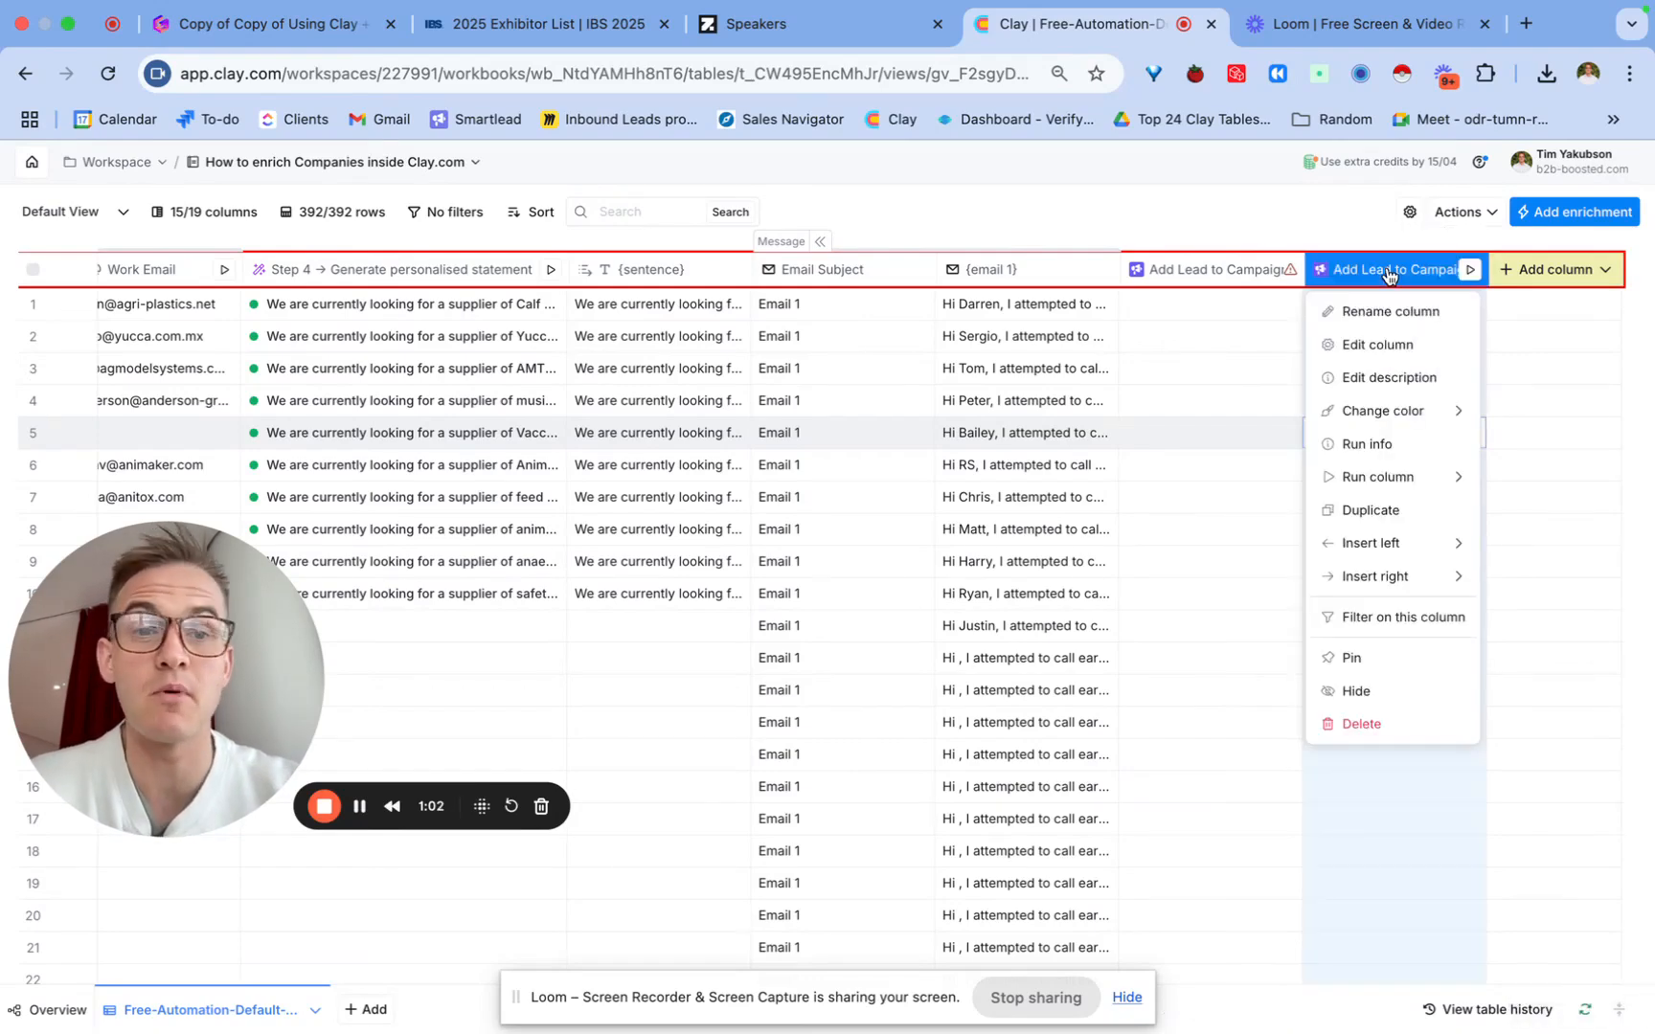
{"action": "left_click", "coordinate": [1377, 345]}
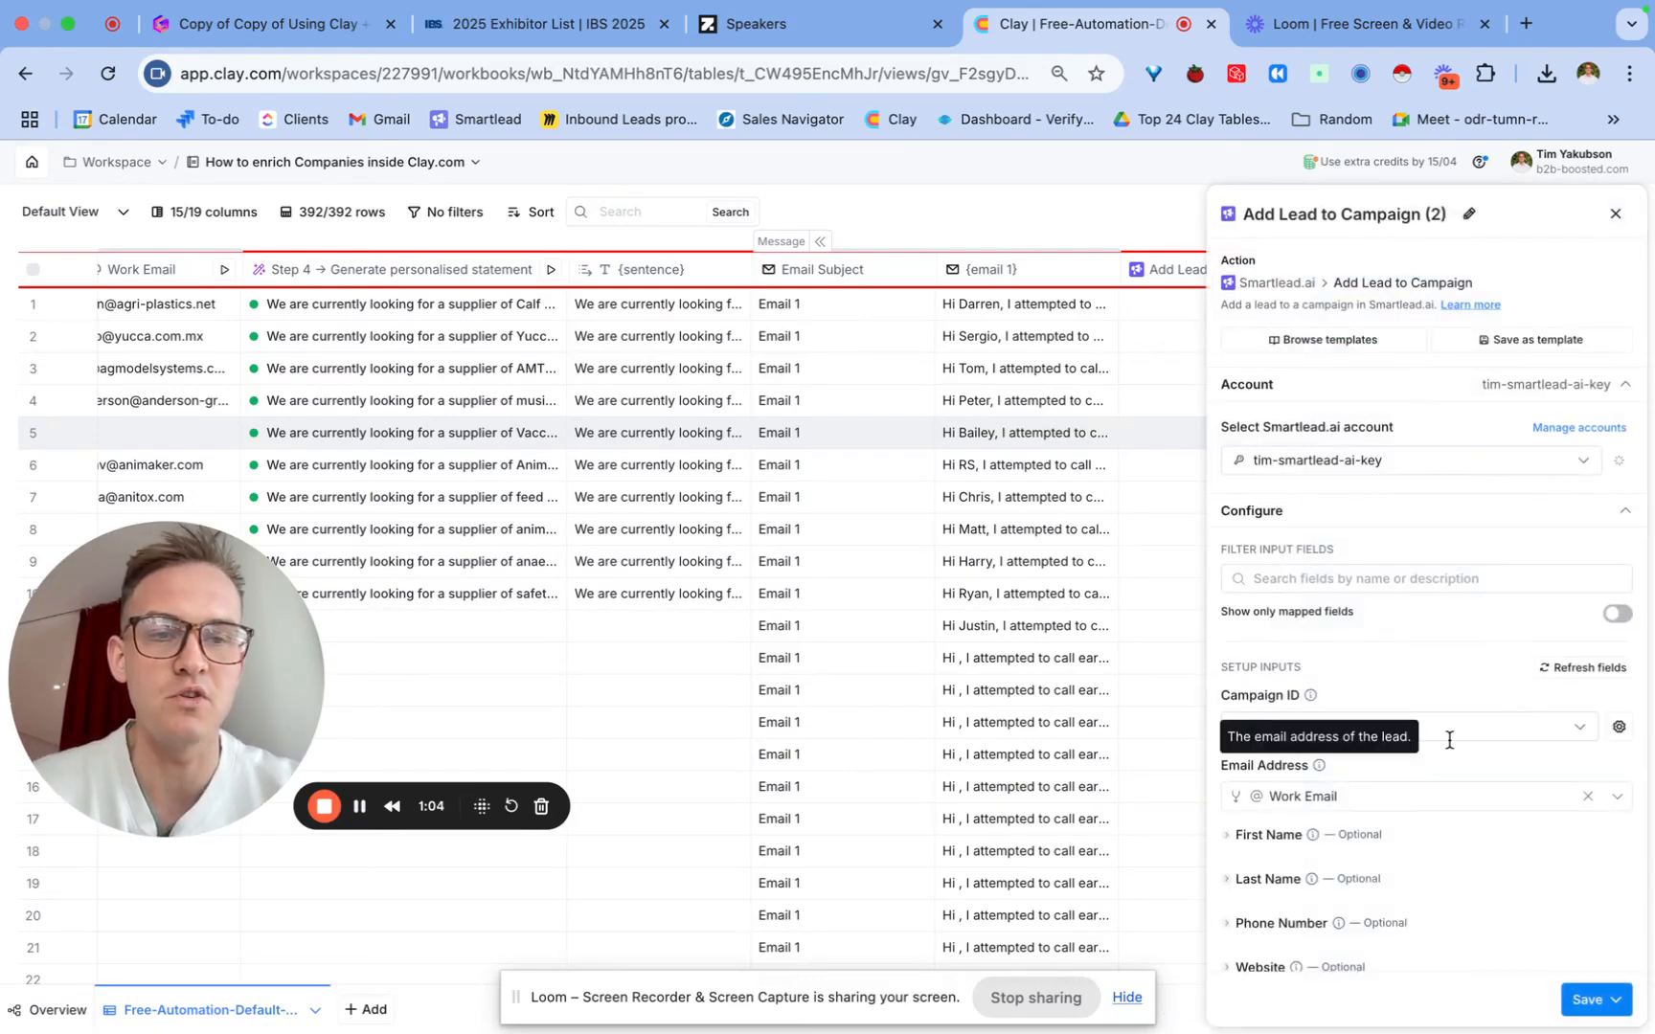
{"action": "left_click", "coordinate": [1616, 214]}
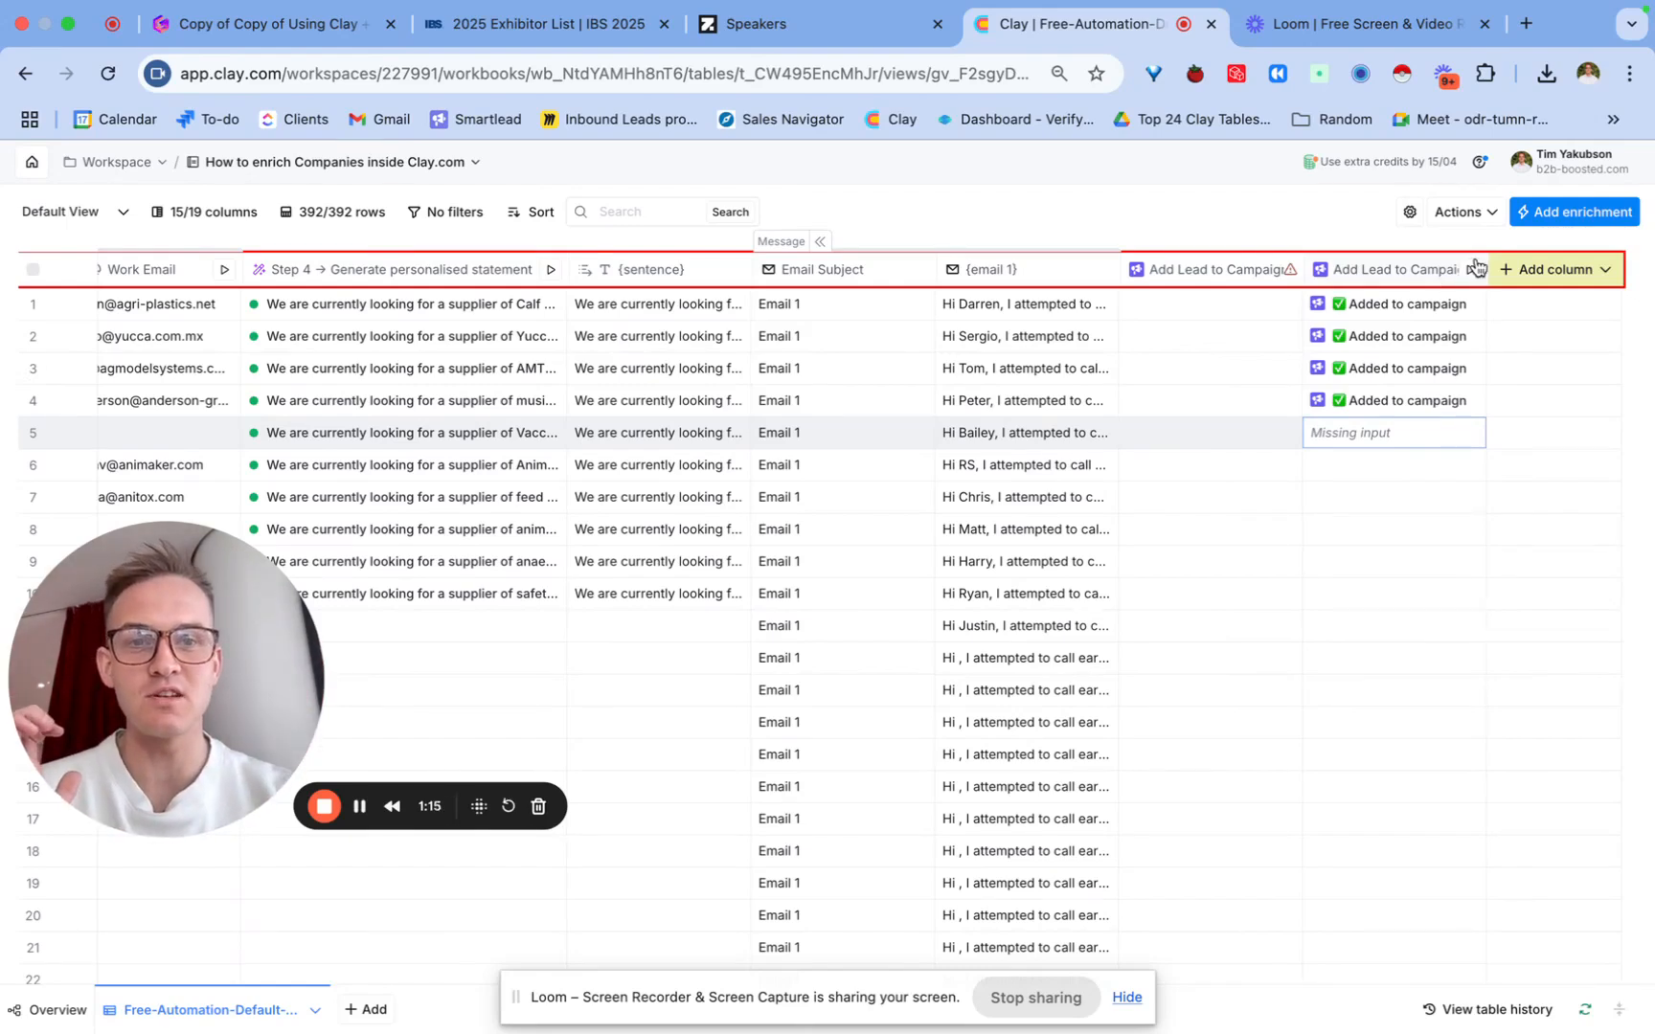
{"action": "left_click", "coordinate": [1366, 38]}
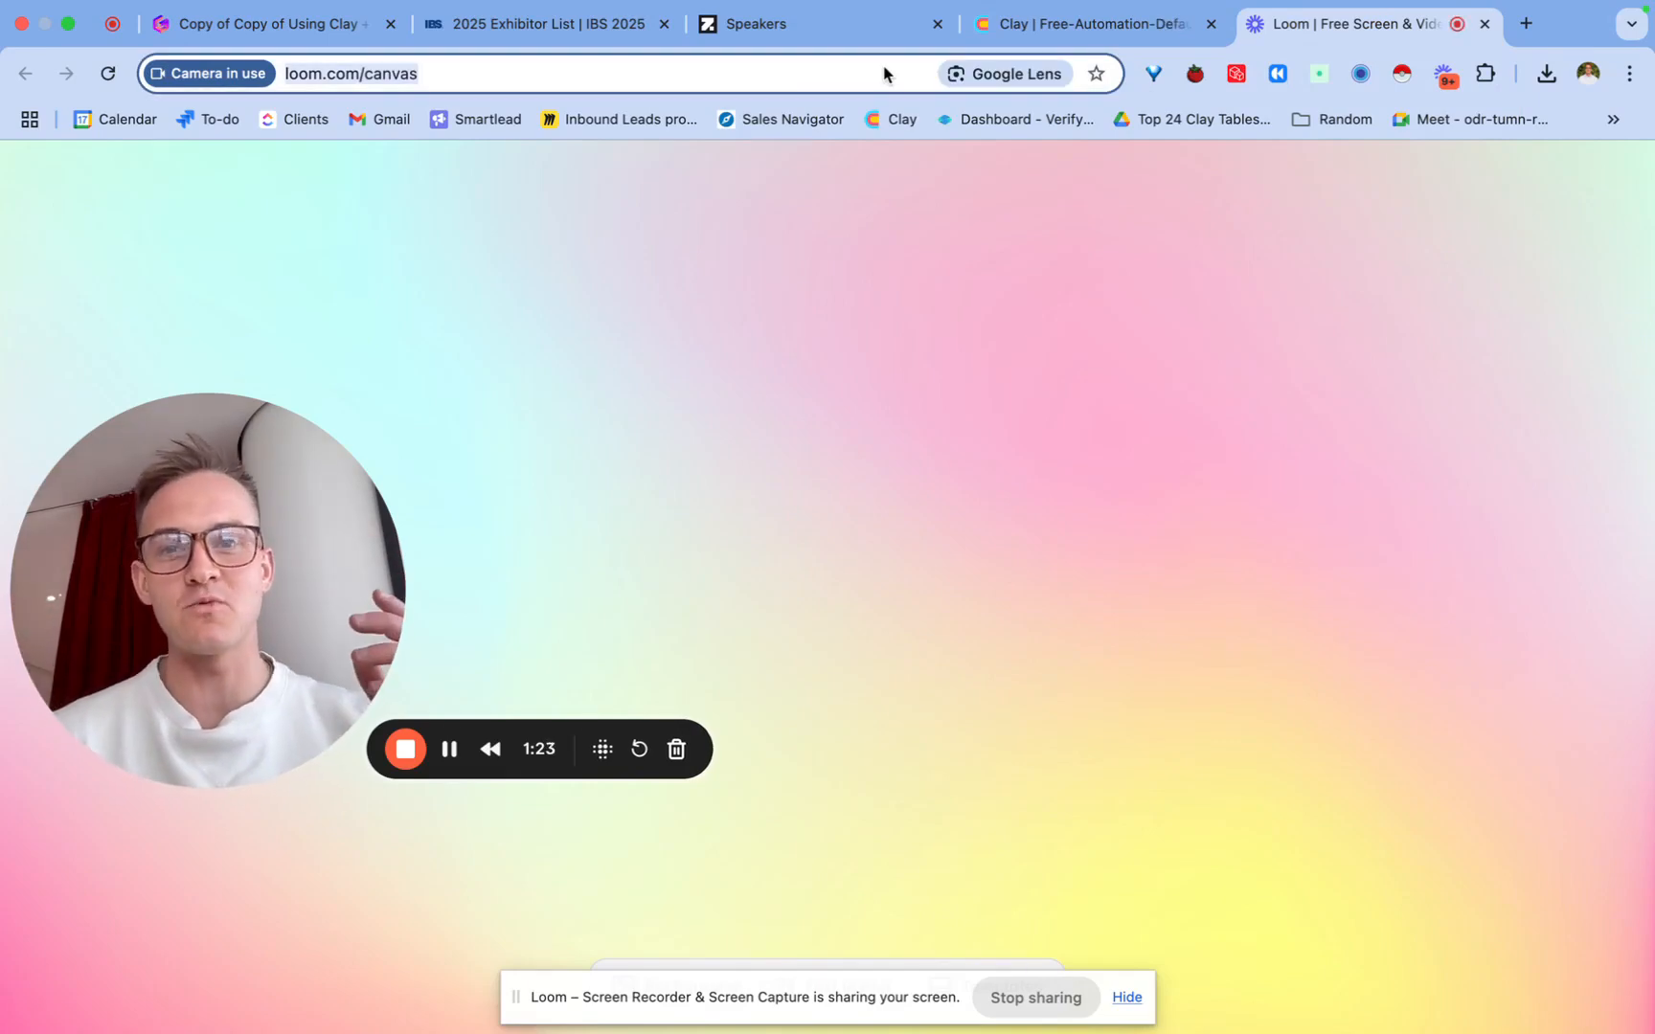
{"action": "type", "text": "un"}
{"action": "key", "text": "Return"}
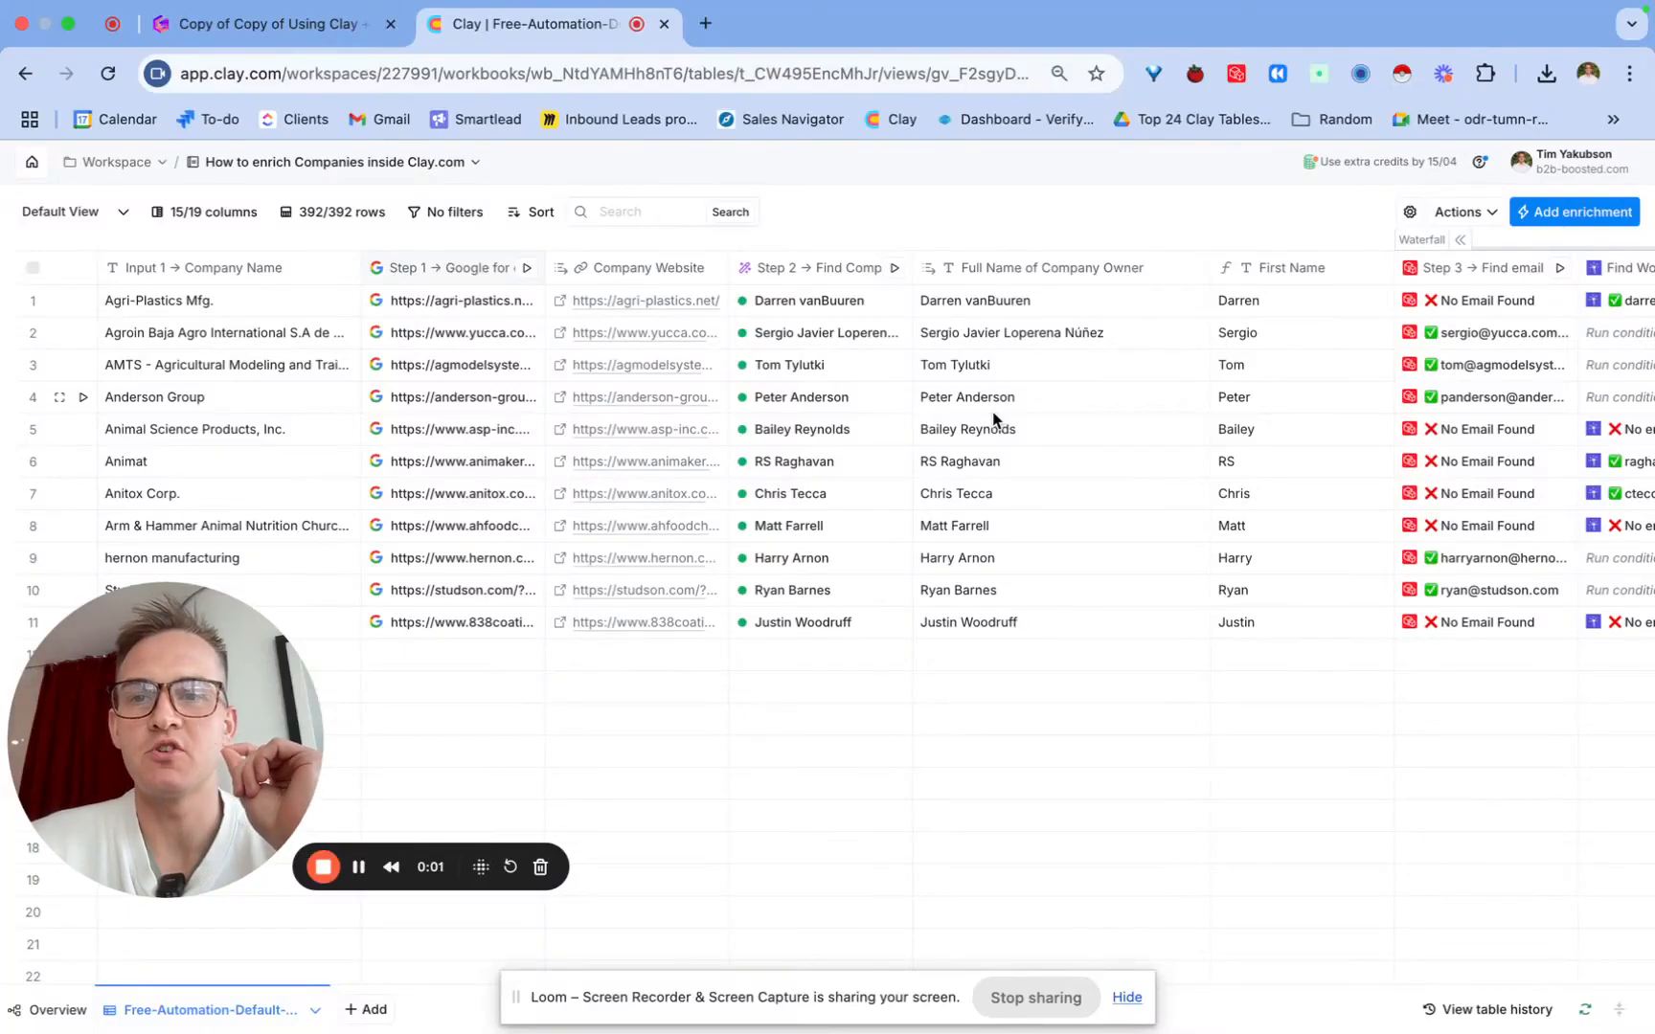
Step: Look over the finished Clay table and duplicate the "How to enrich Companies inside Clay.com" workbook
{"action": "scroll", "coordinate": [690, 394], "scroll_direction": "right", "scroll_amount": 15}
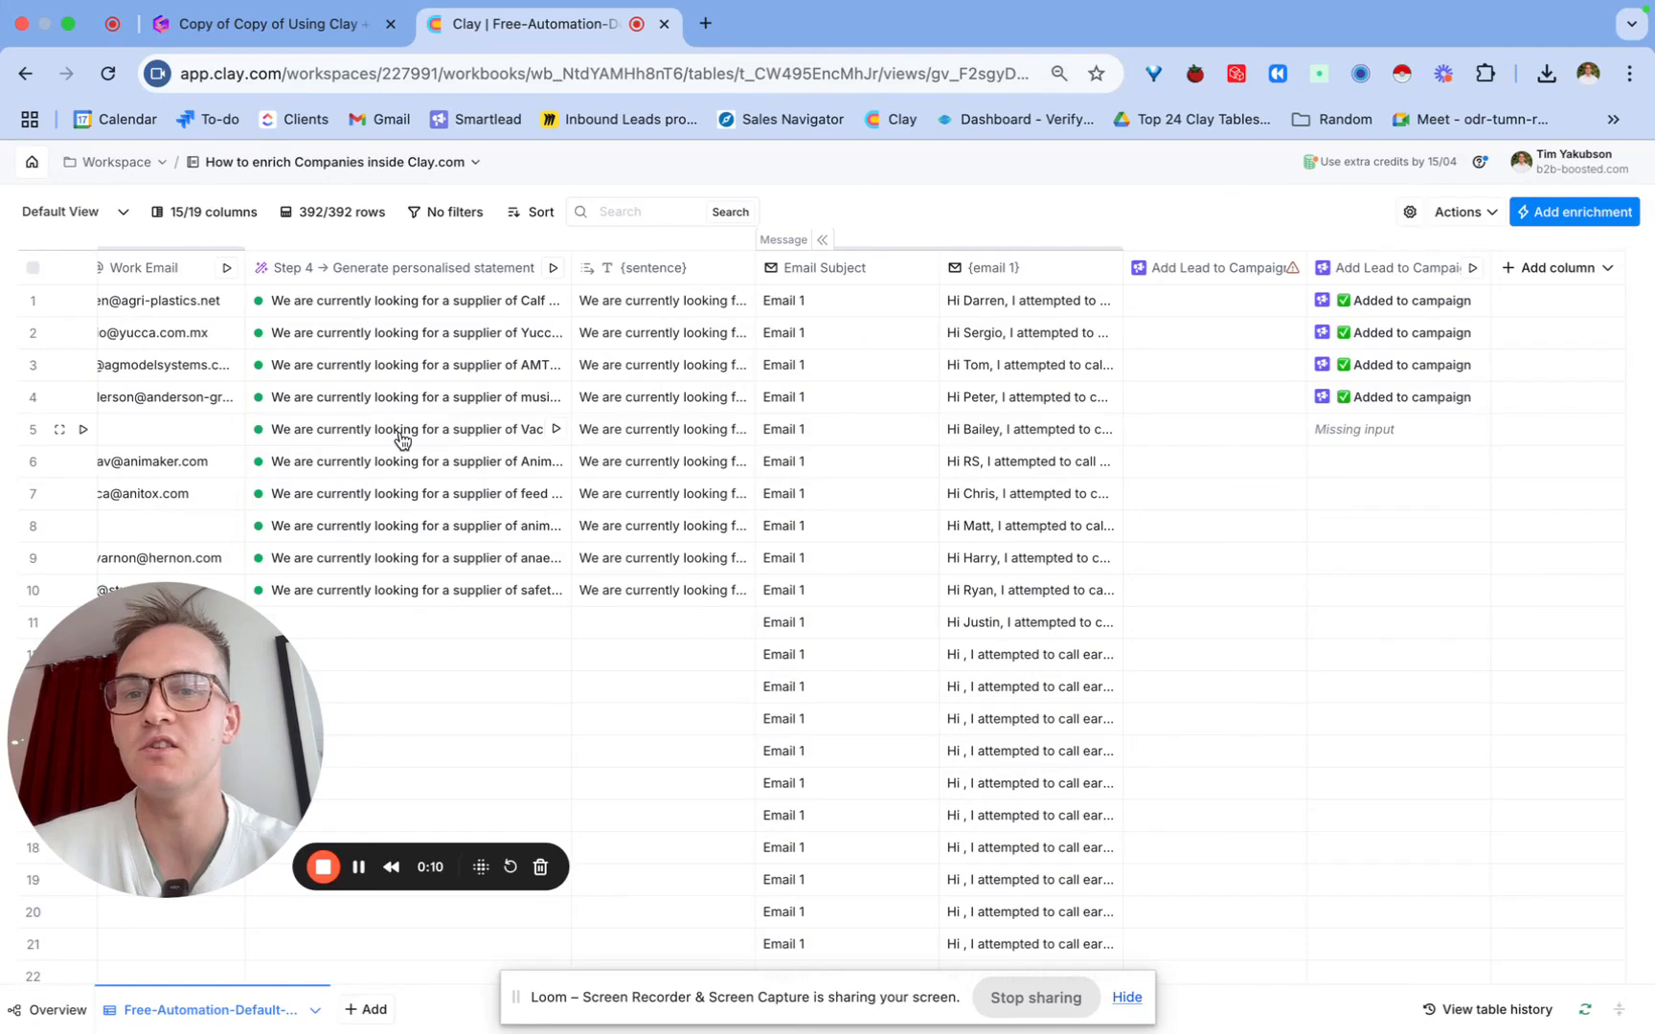
{"action": "scroll", "coordinate": [396, 432], "scroll_direction": "left", "scroll_amount": 15}
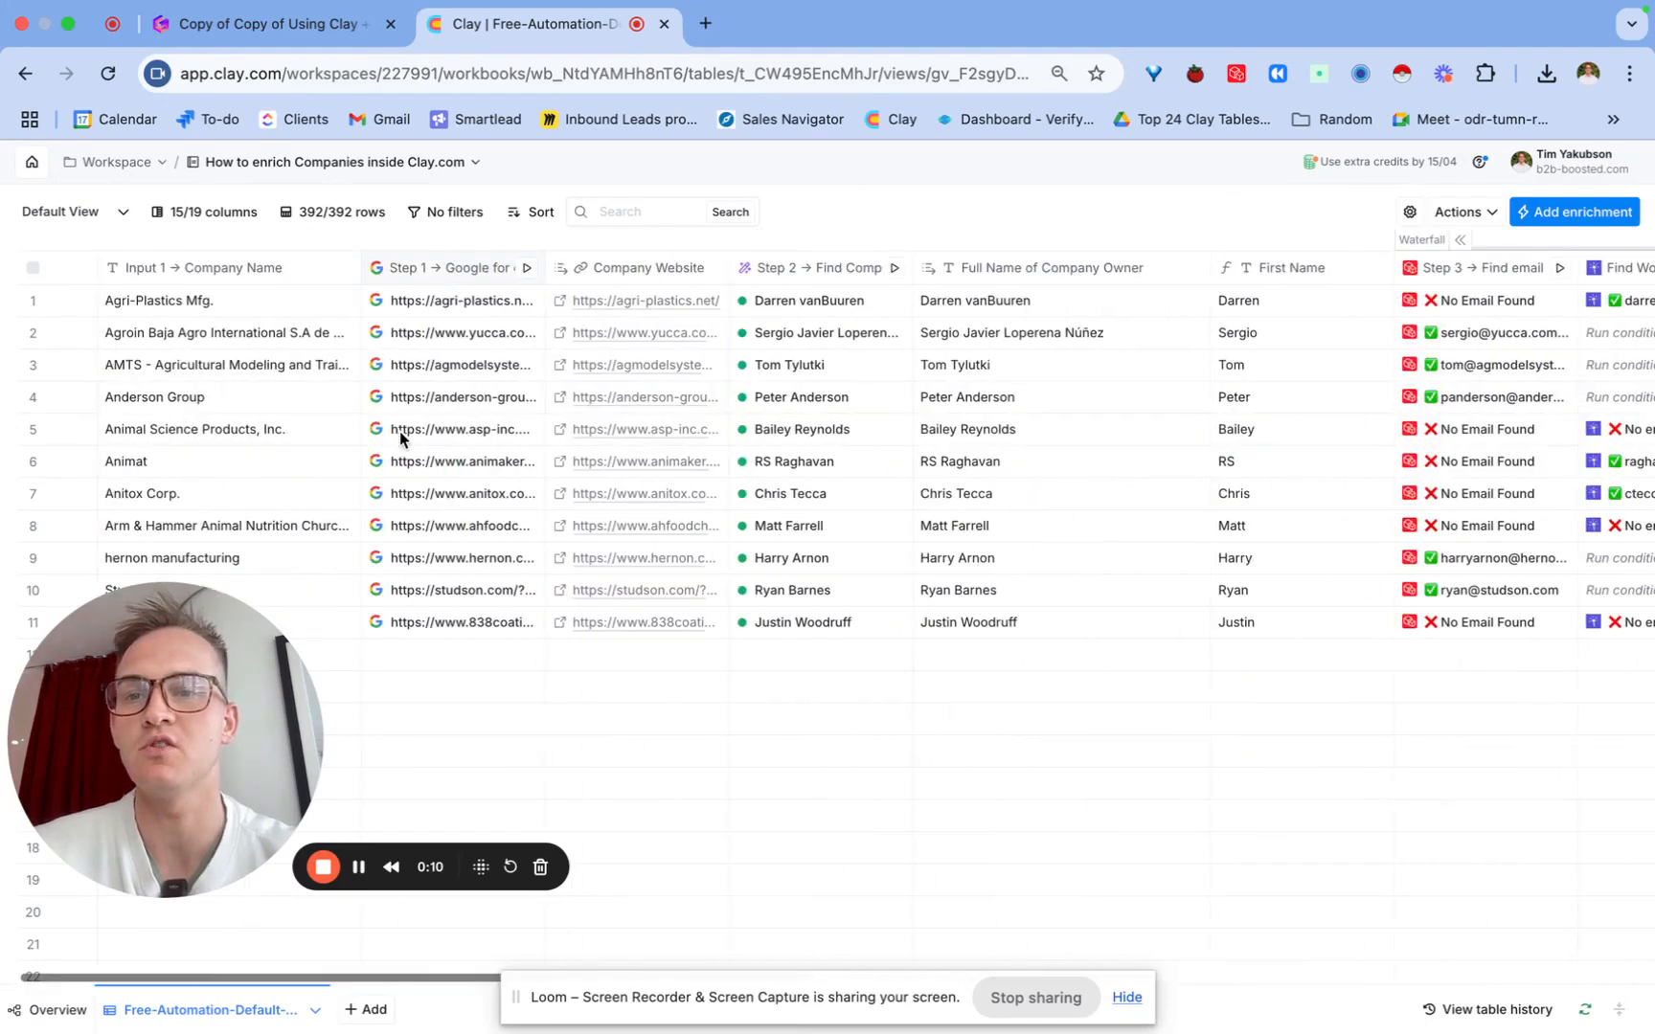
{"action": "left_click", "coordinate": [386, 165]}
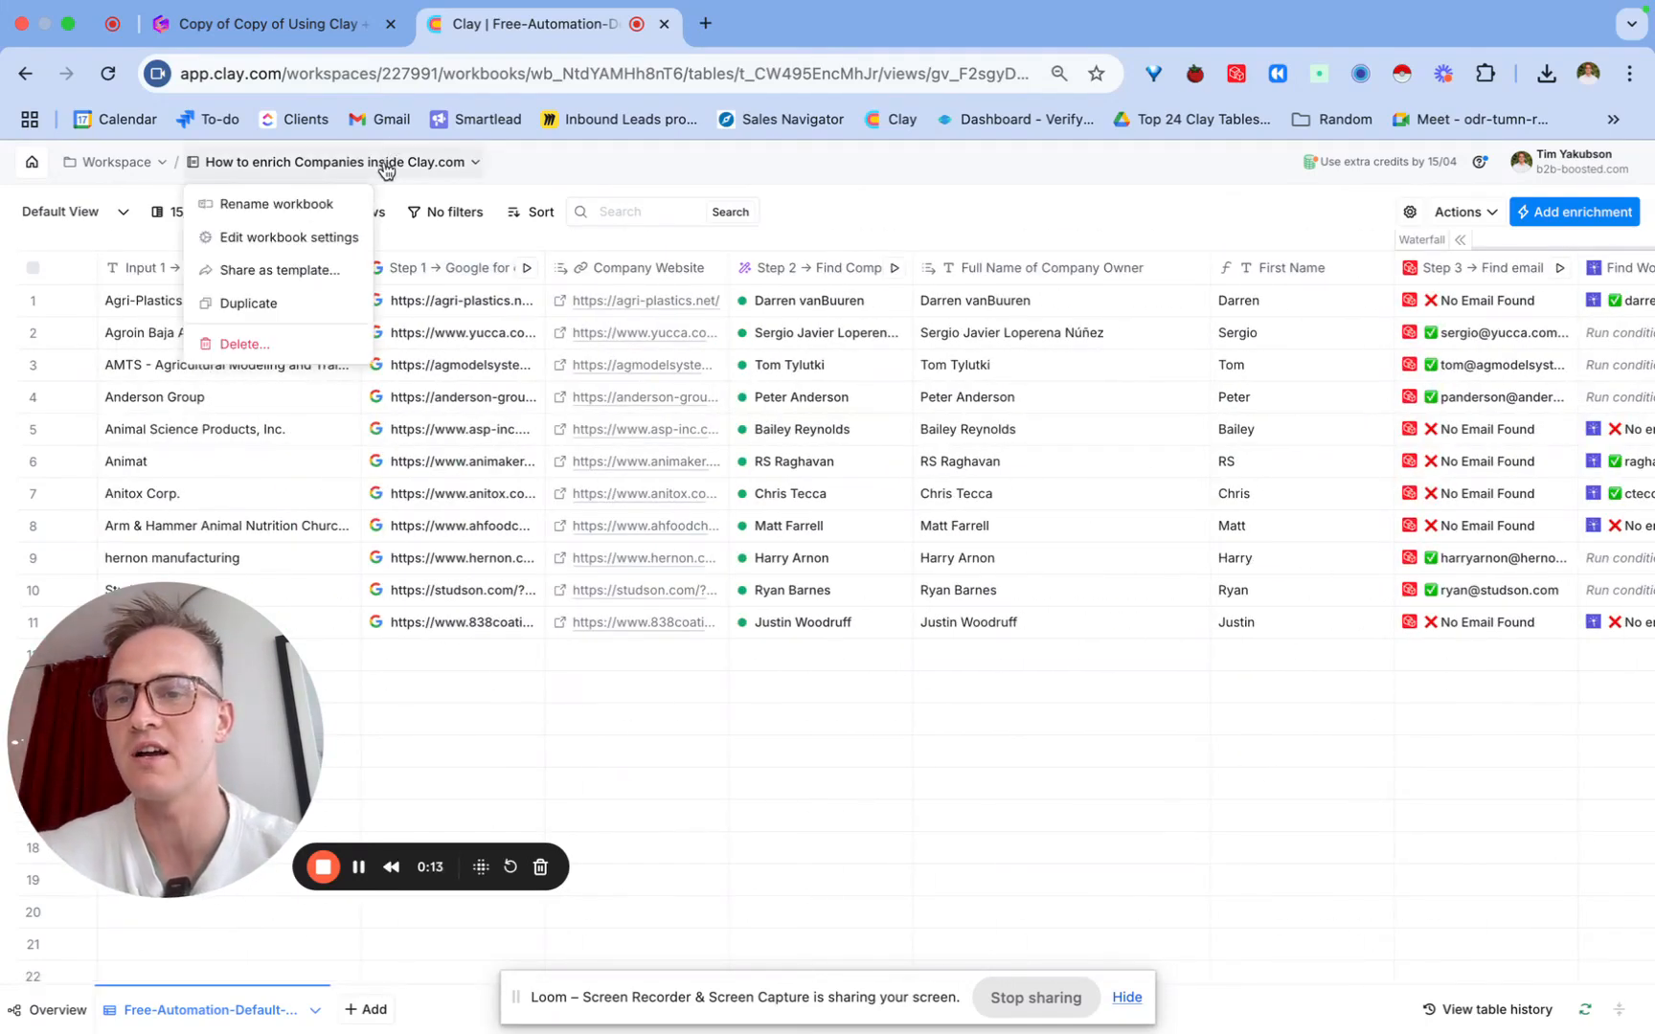
{"action": "left_click", "coordinate": [231, 306]}
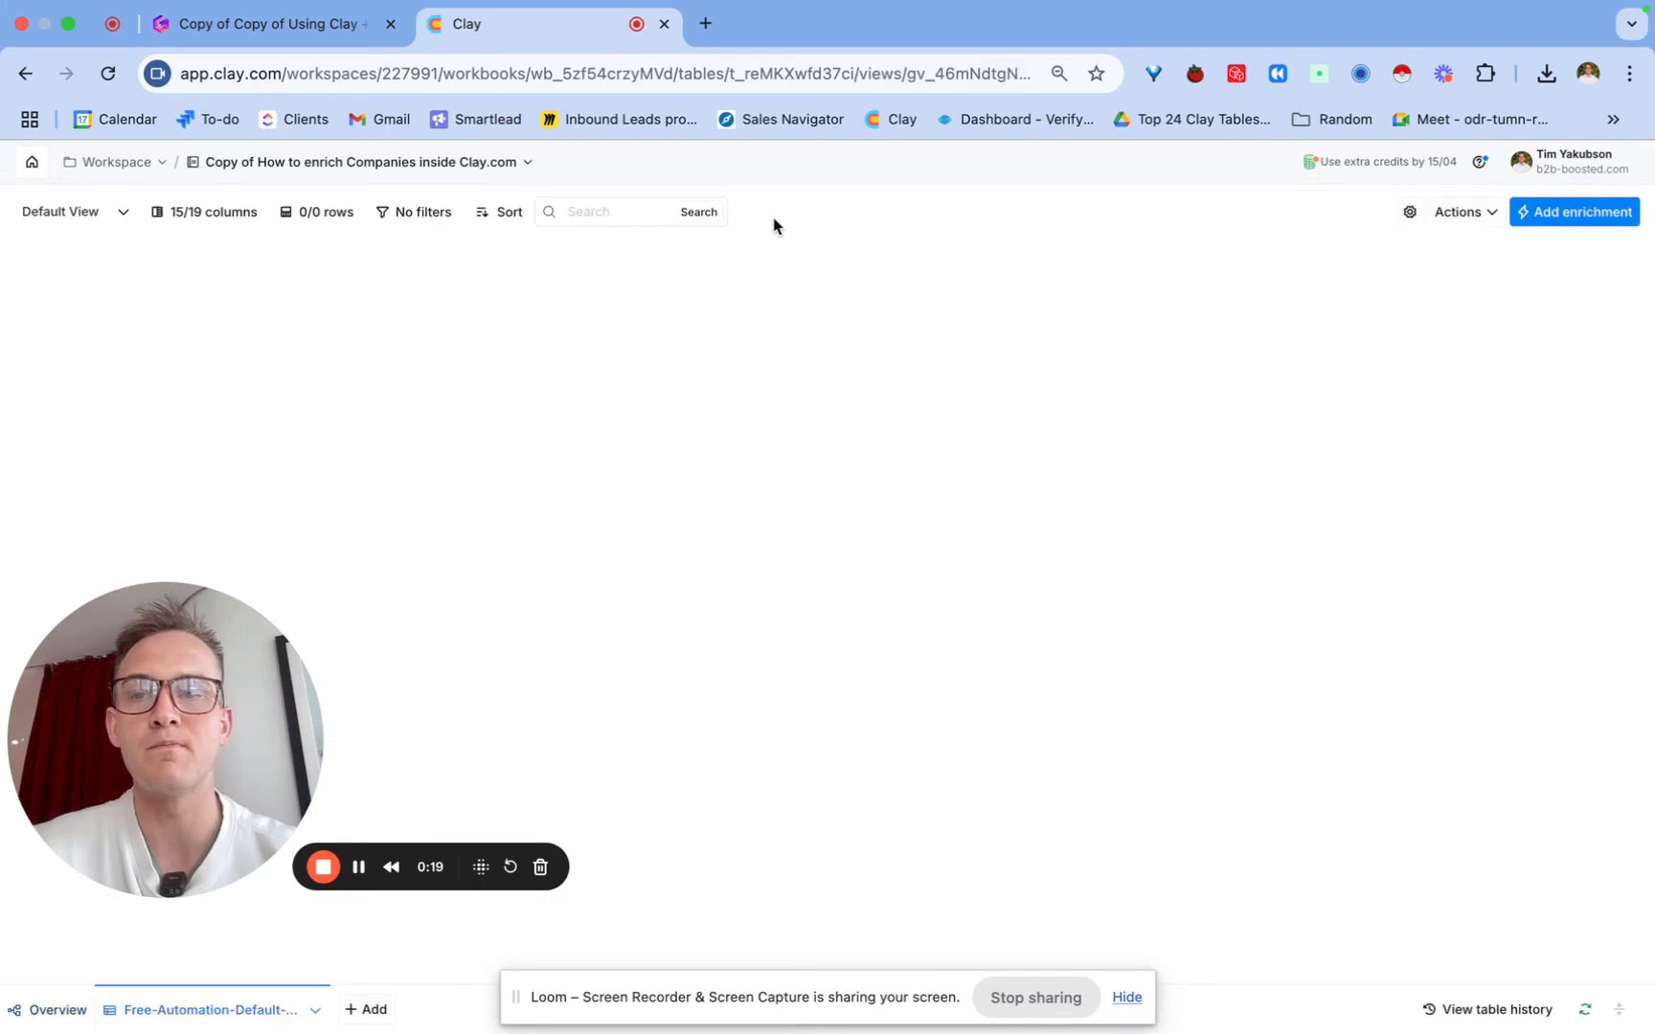
Step: Import Free-Automation-Default-View-export-1742290412596.csv from the recent downloads as a CSV source for the copied table
{"action": "scroll", "coordinate": [473, 285], "scroll_direction": "right", "scroll_amount": 15}
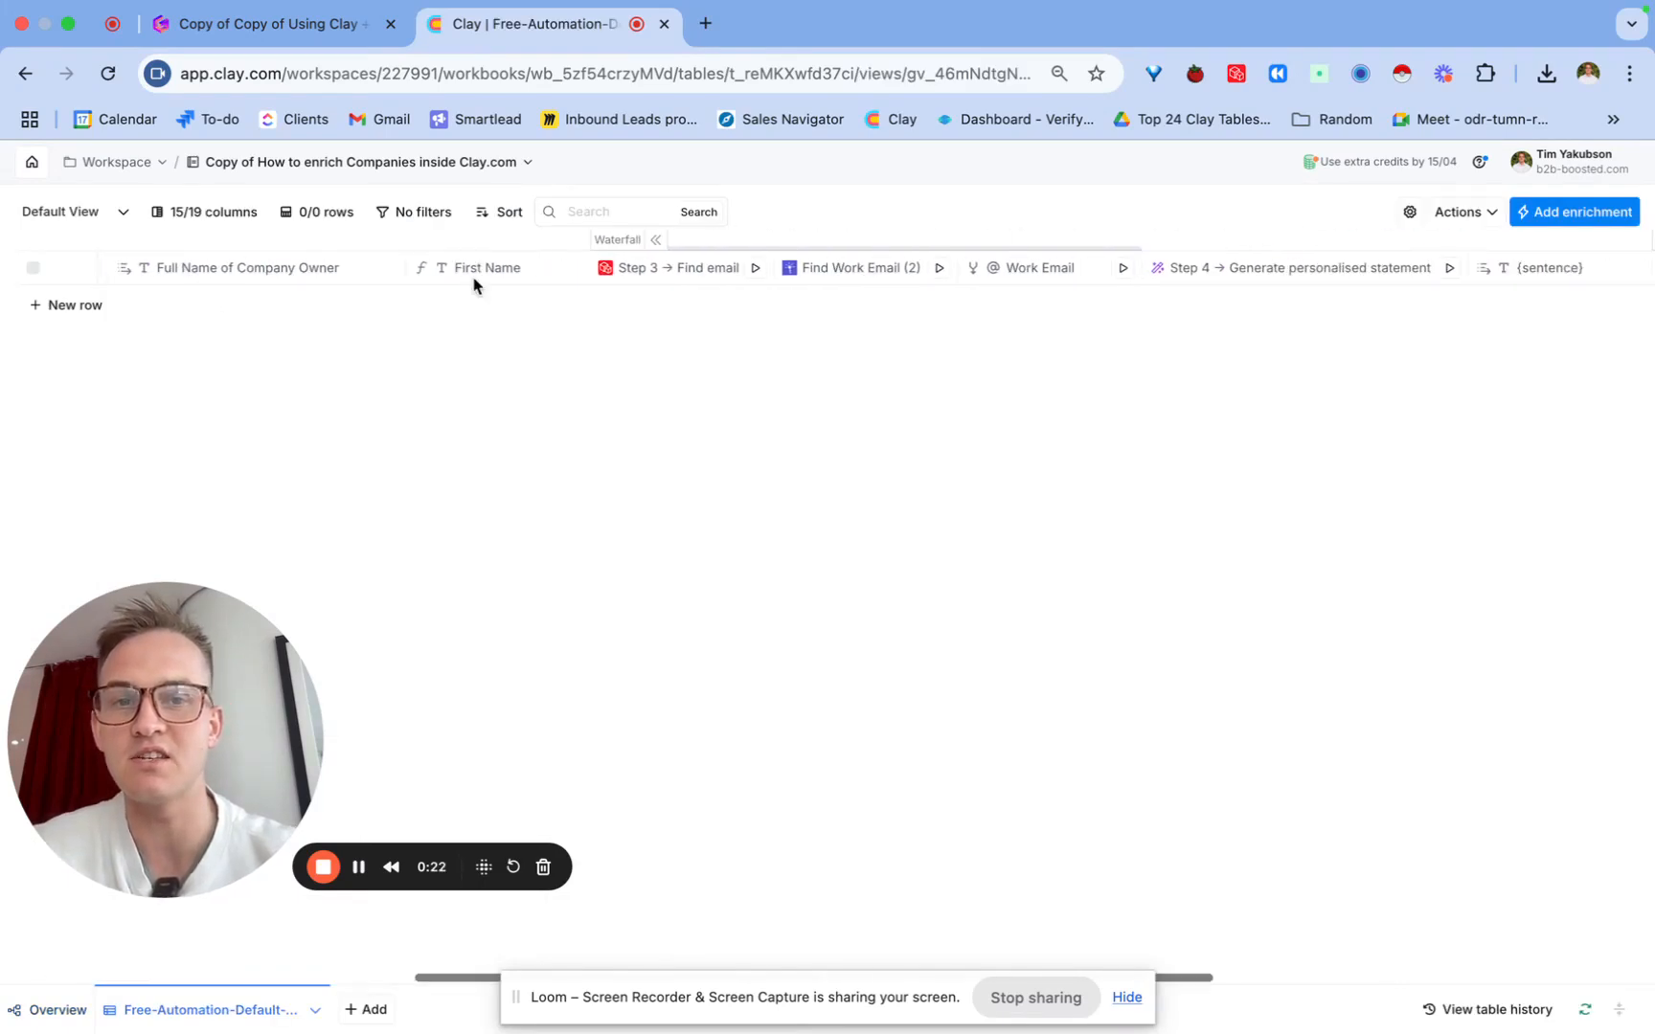
{"action": "scroll", "coordinate": [474, 285], "scroll_direction": "left", "scroll_amount": 15}
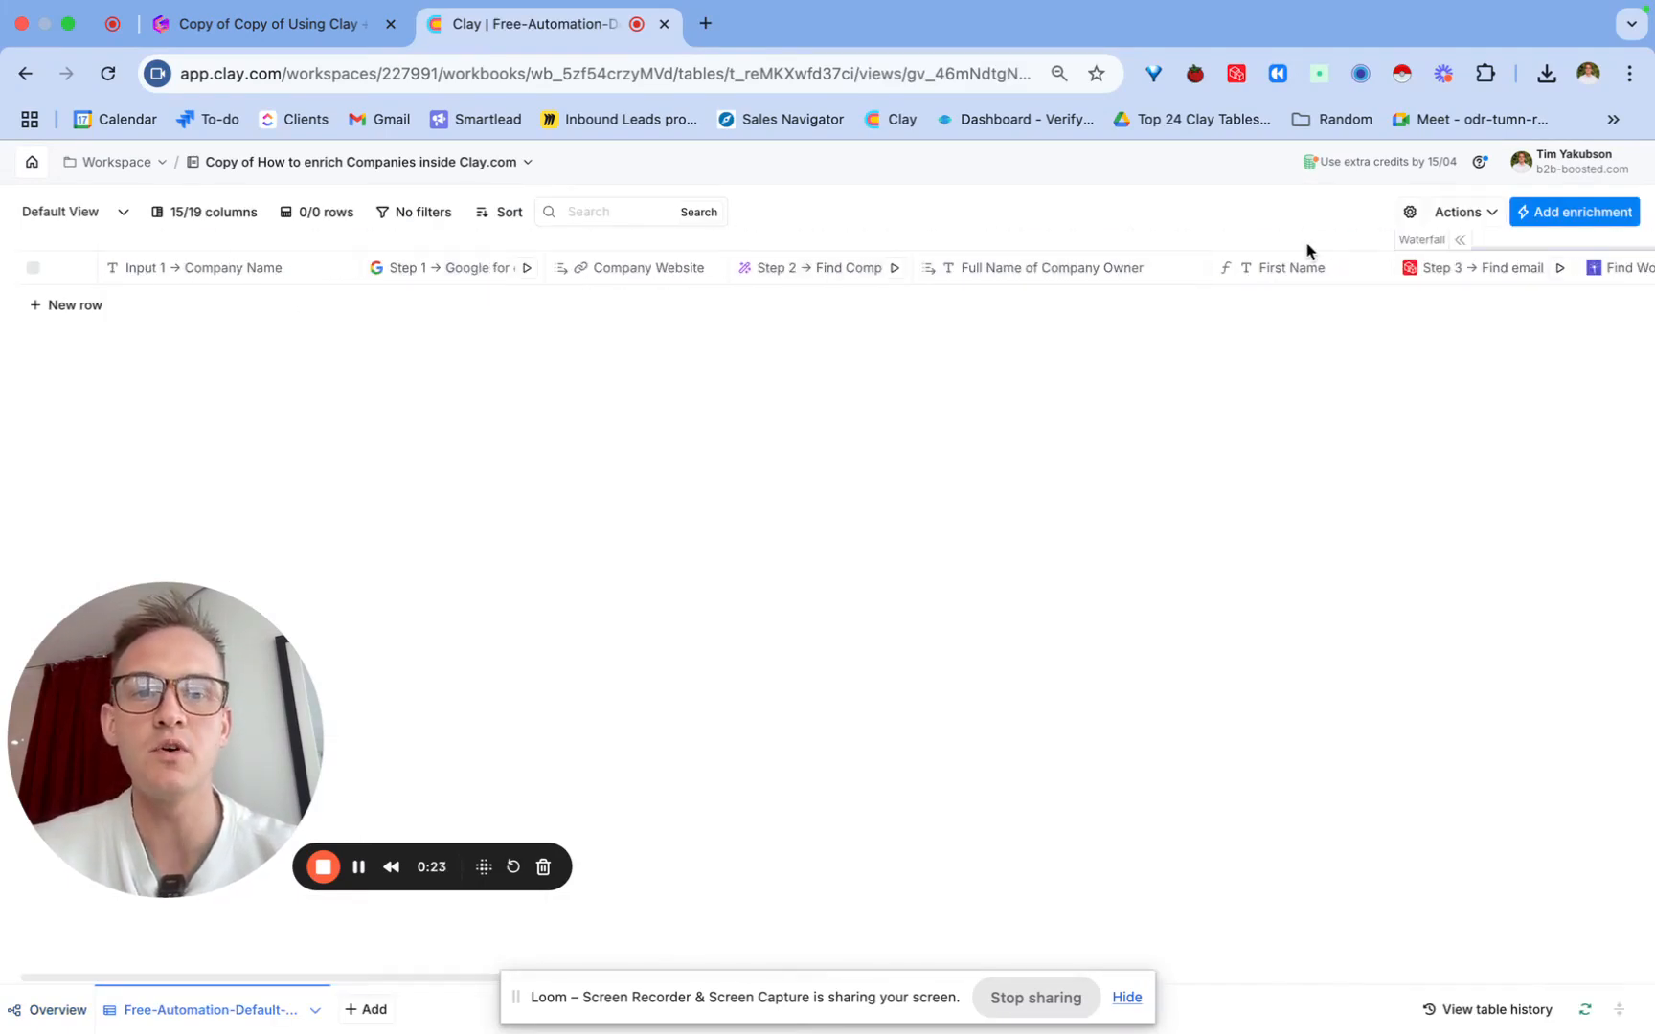
{"action": "left_click", "coordinate": [1480, 219]}
{"action": "left_click", "coordinate": [1379, 282]}
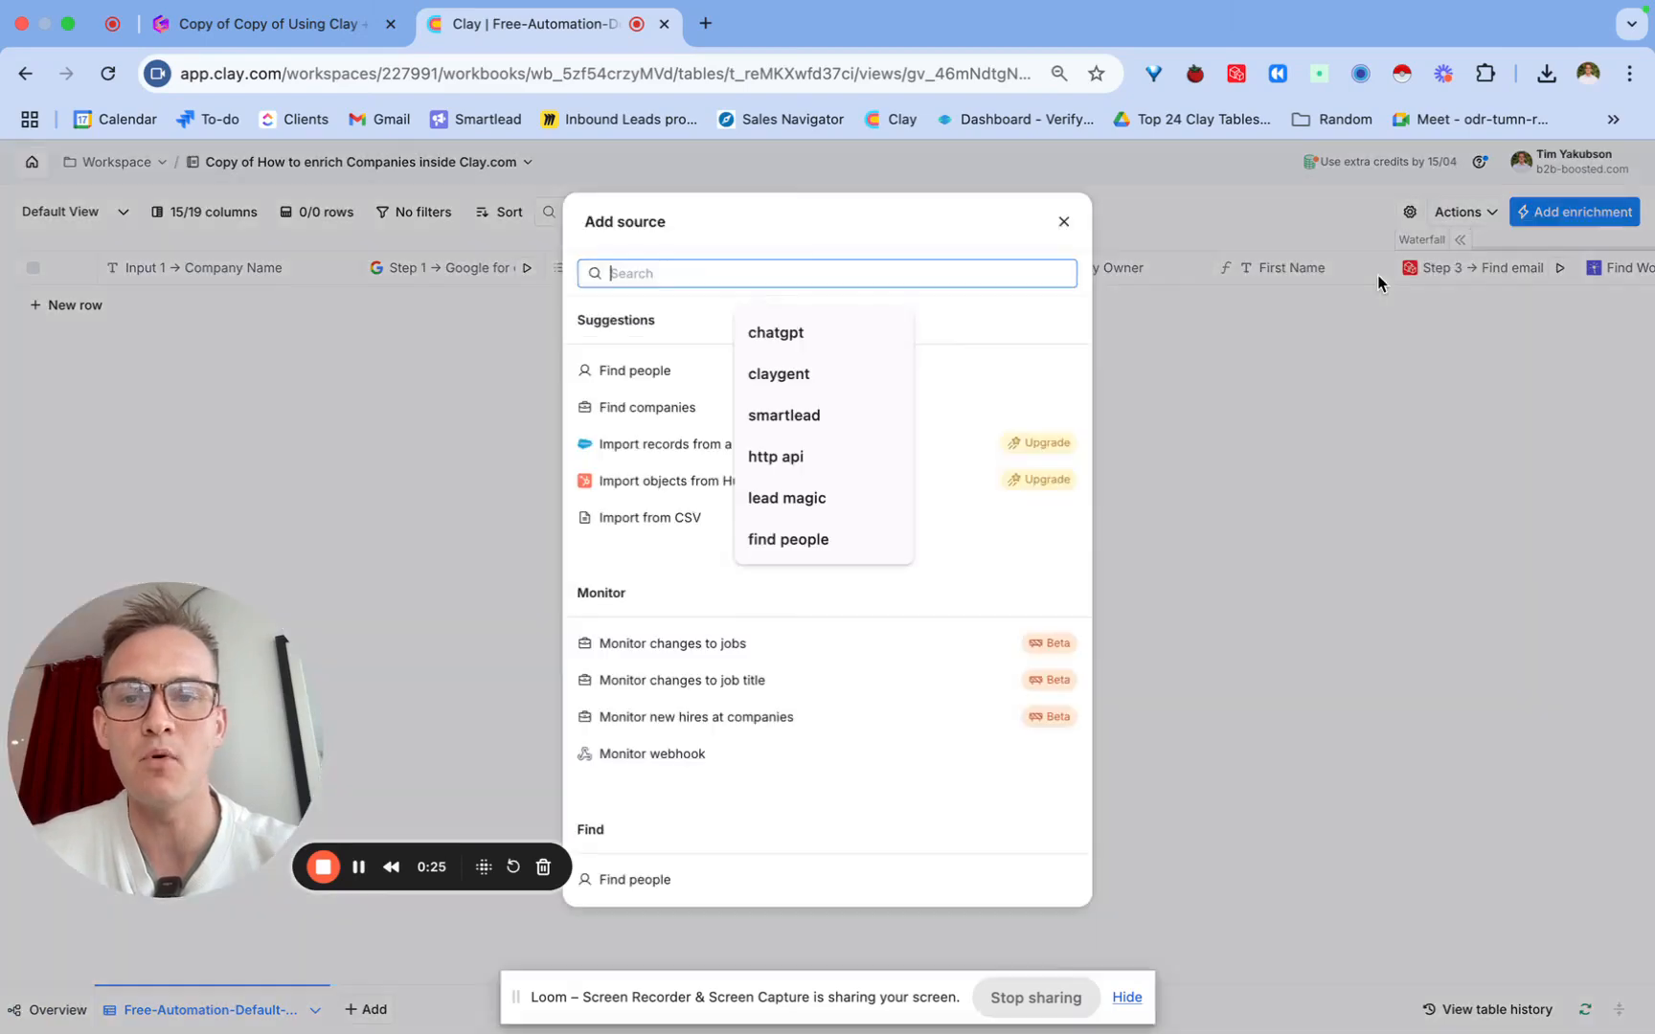
{"action": "left_click", "coordinate": [661, 525]}
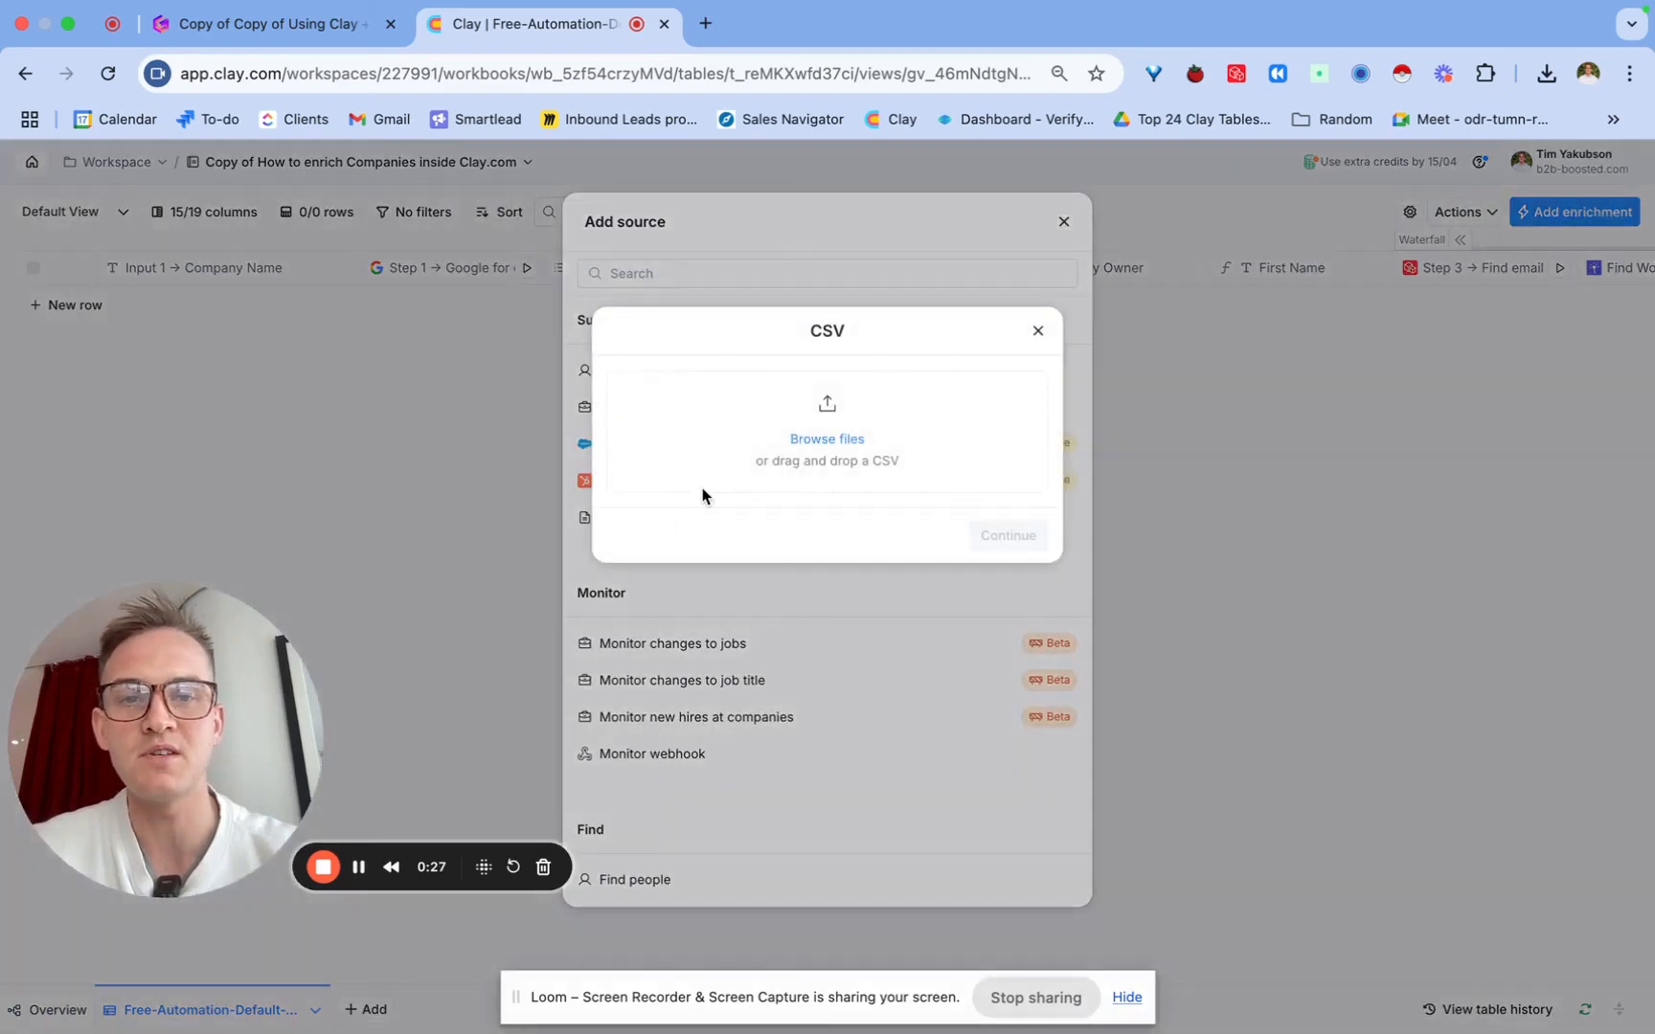
{"action": "left_click", "coordinate": [1487, 72]}
{"action": "left_click", "coordinate": [1547, 75]}
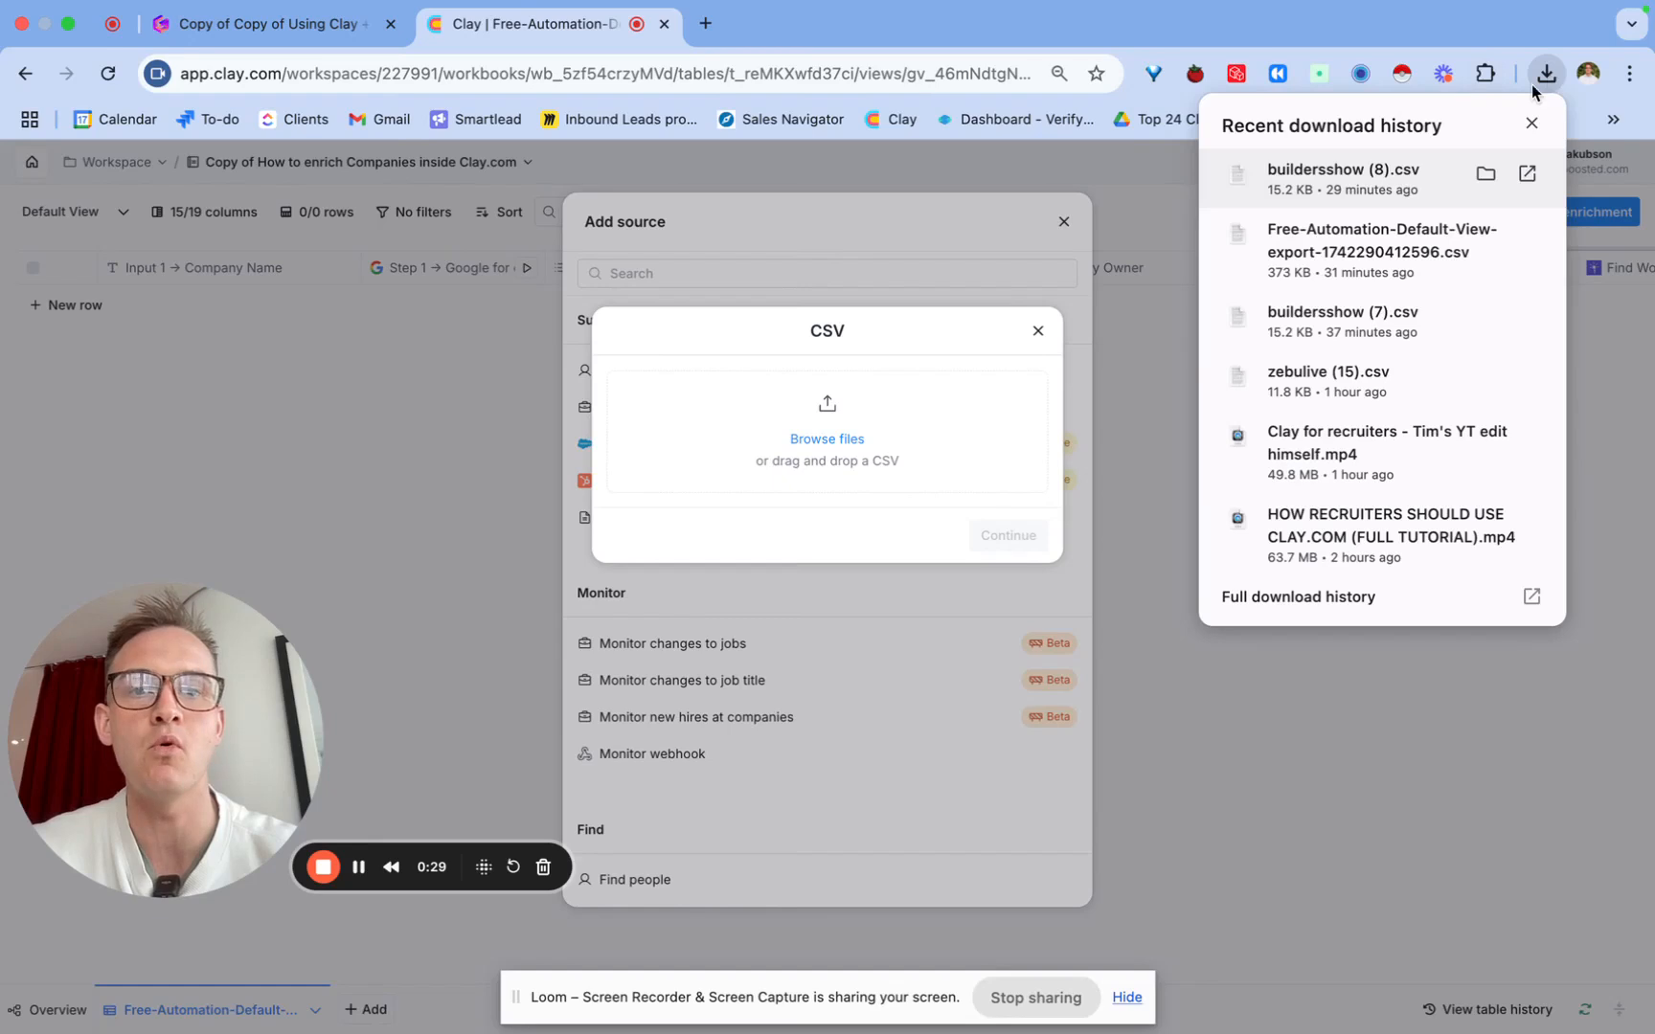
{"action": "left_click_drag", "start_coordinate": [1332, 251], "coordinate": [847, 430]}
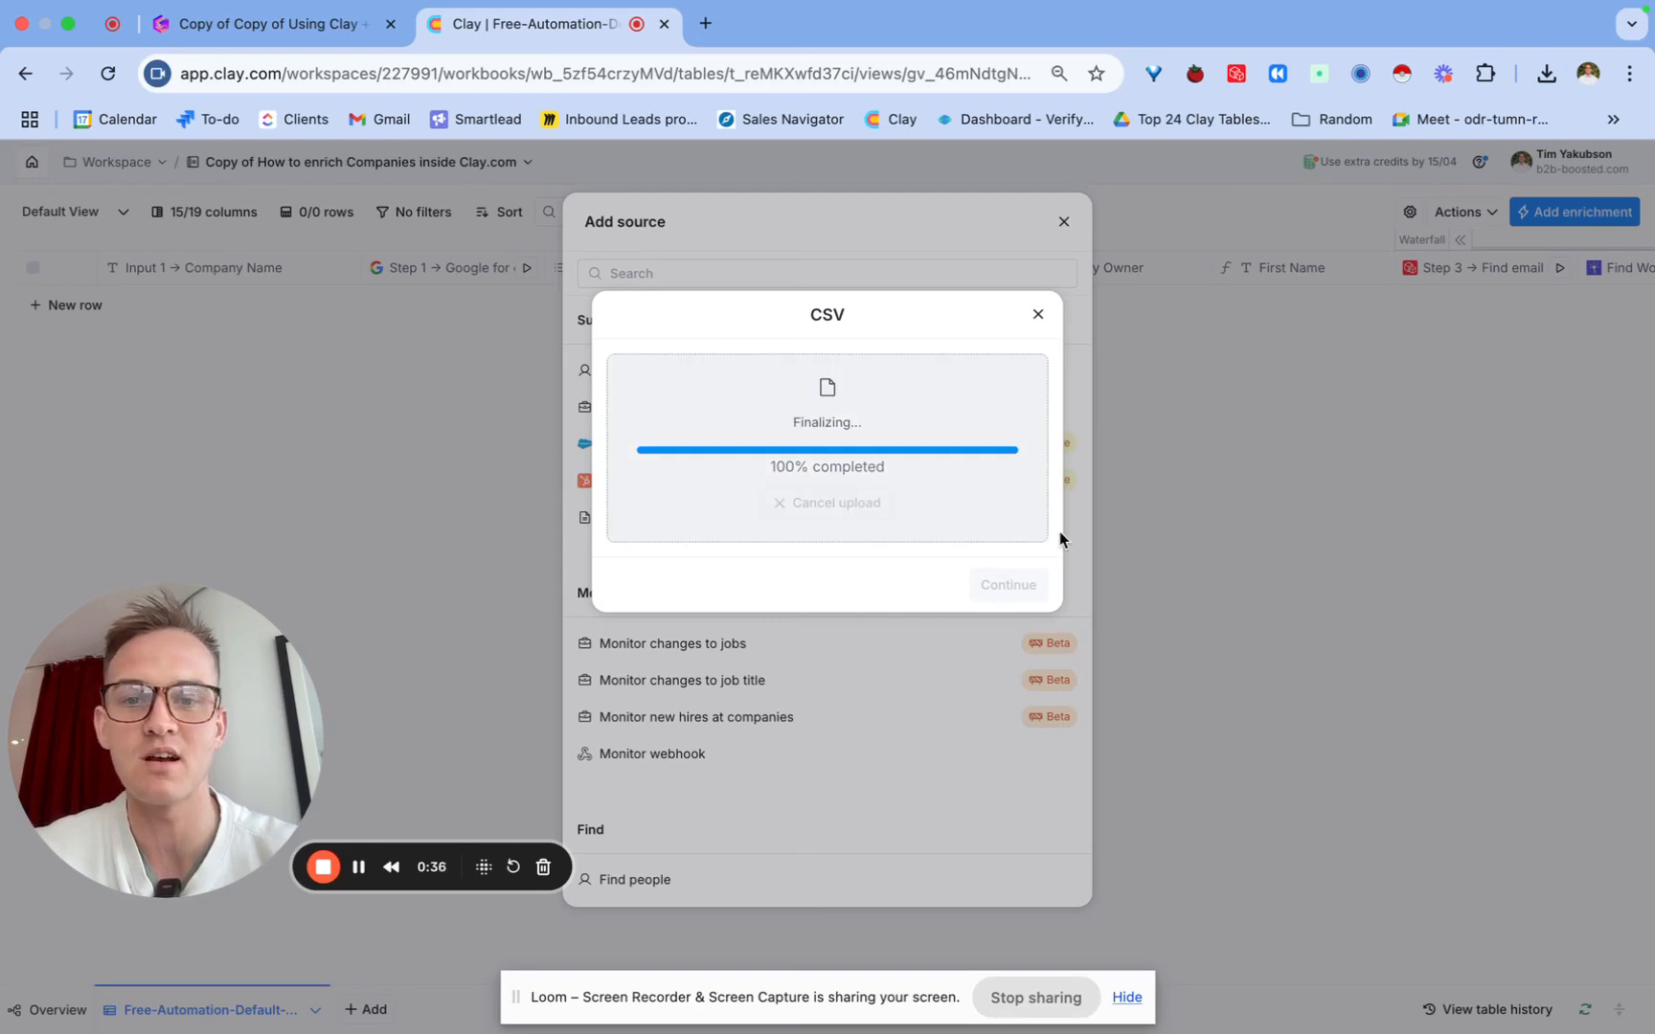
{"action": "left_click", "coordinate": [1001, 661]}
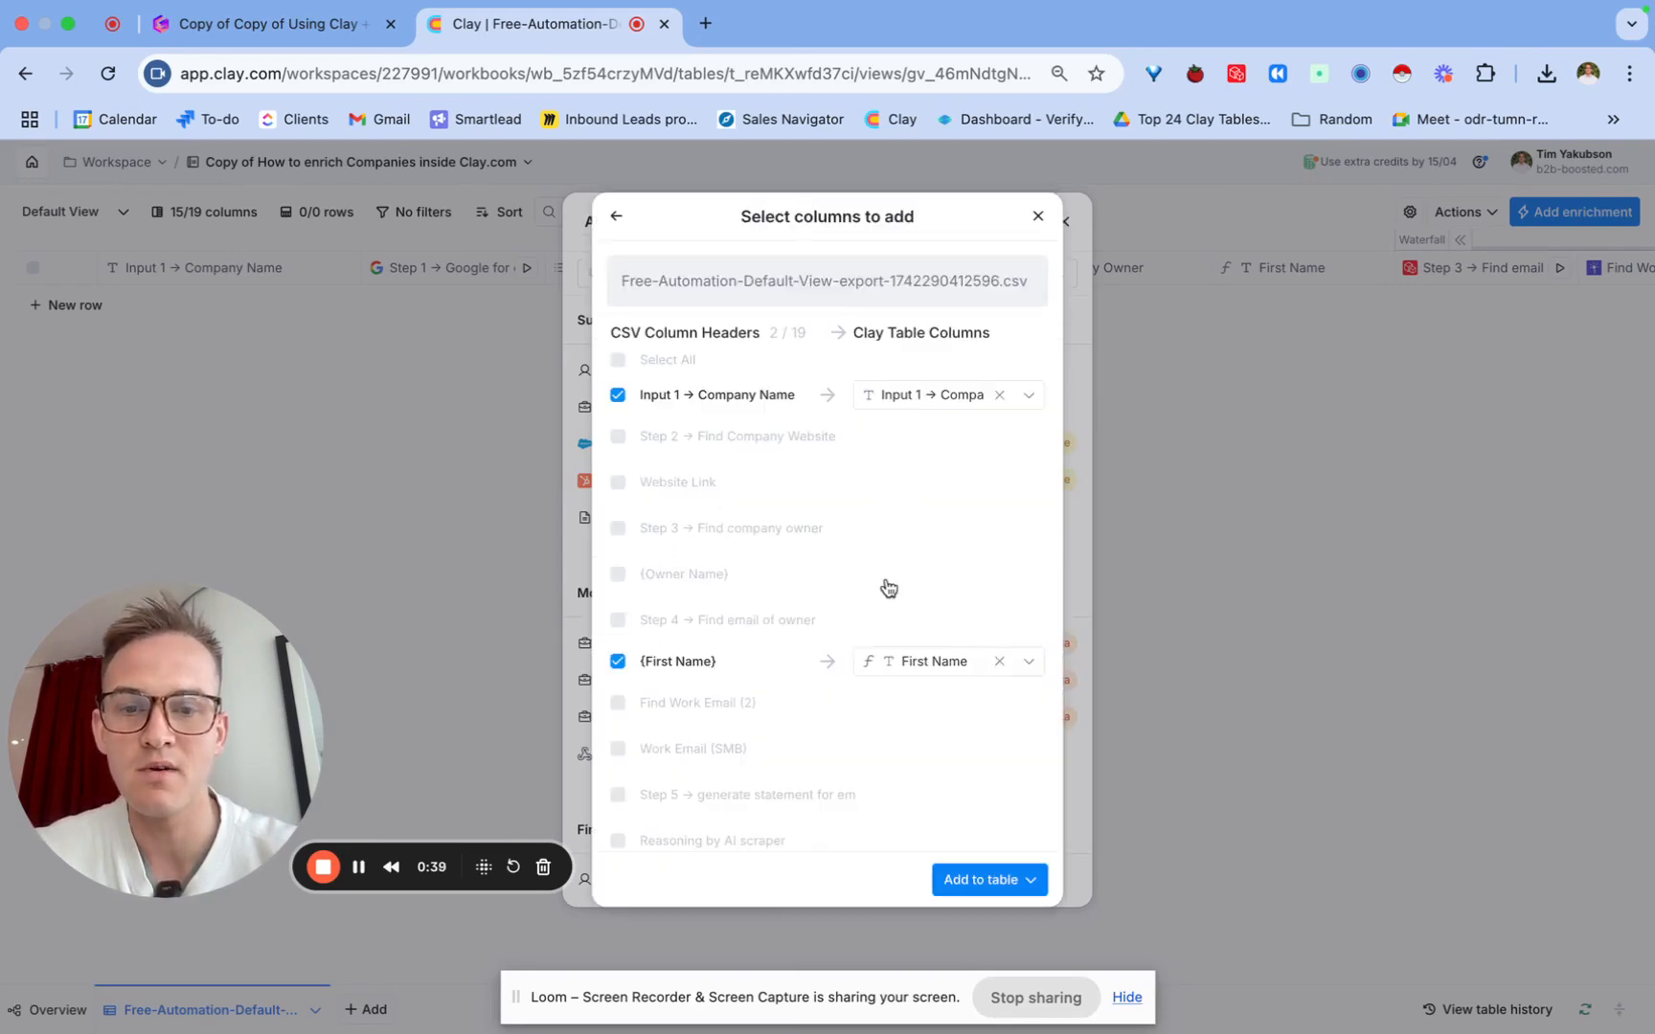
Step: Map only the CSV's "Input 1 → Company Name" column to the table and save without running the rows
{"action": "left_click", "coordinate": [999, 662]}
{"action": "left_click", "coordinate": [619, 361]}
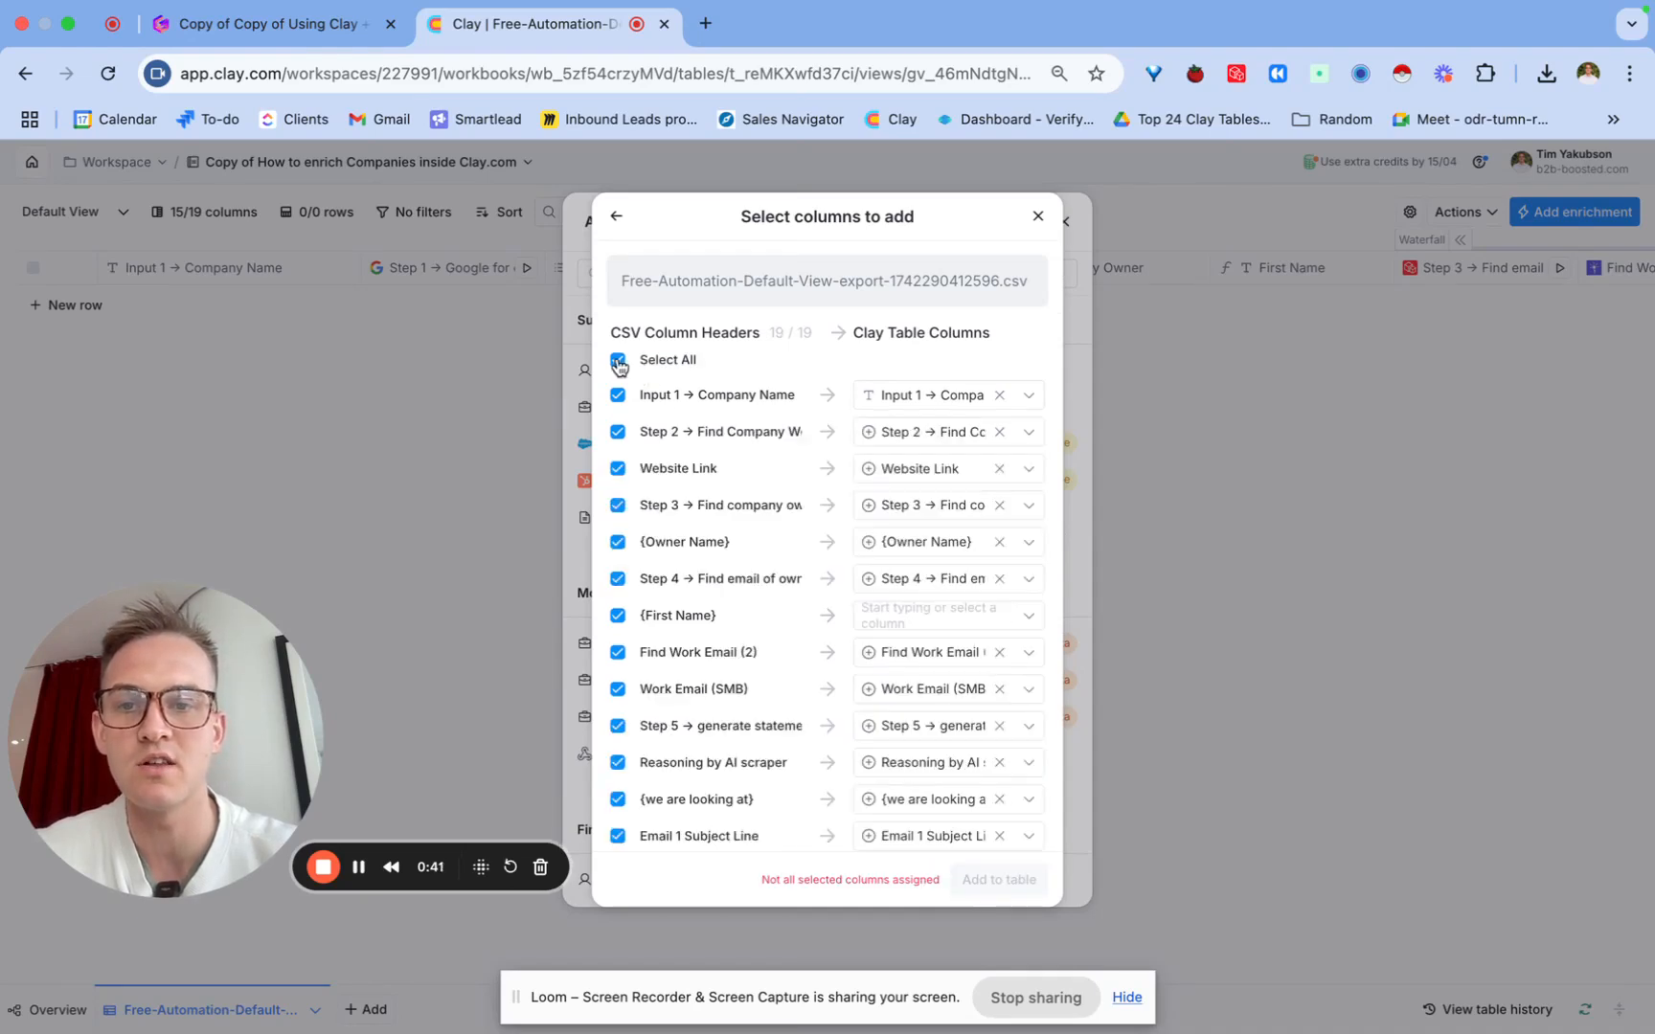
{"action": "left_click", "coordinate": [619, 361]}
{"action": "left_click", "coordinate": [618, 401]}
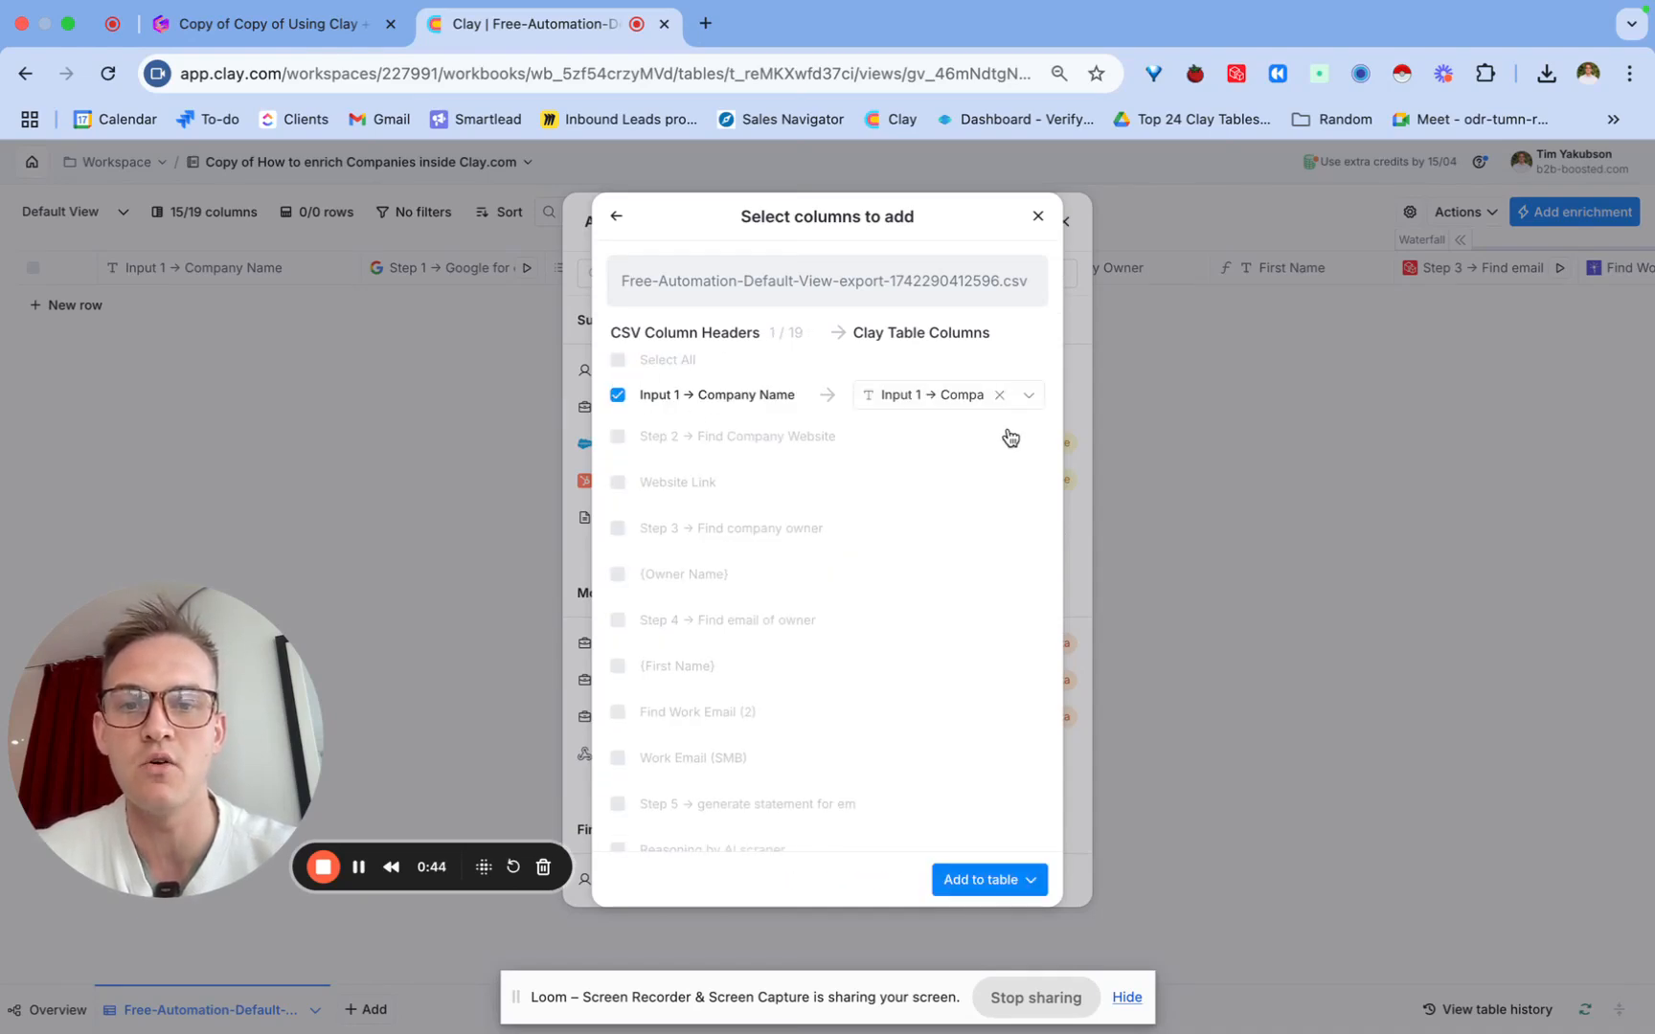
{"action": "scroll", "coordinate": [853, 603], "scroll_direction": "down", "scroll_amount": 5}
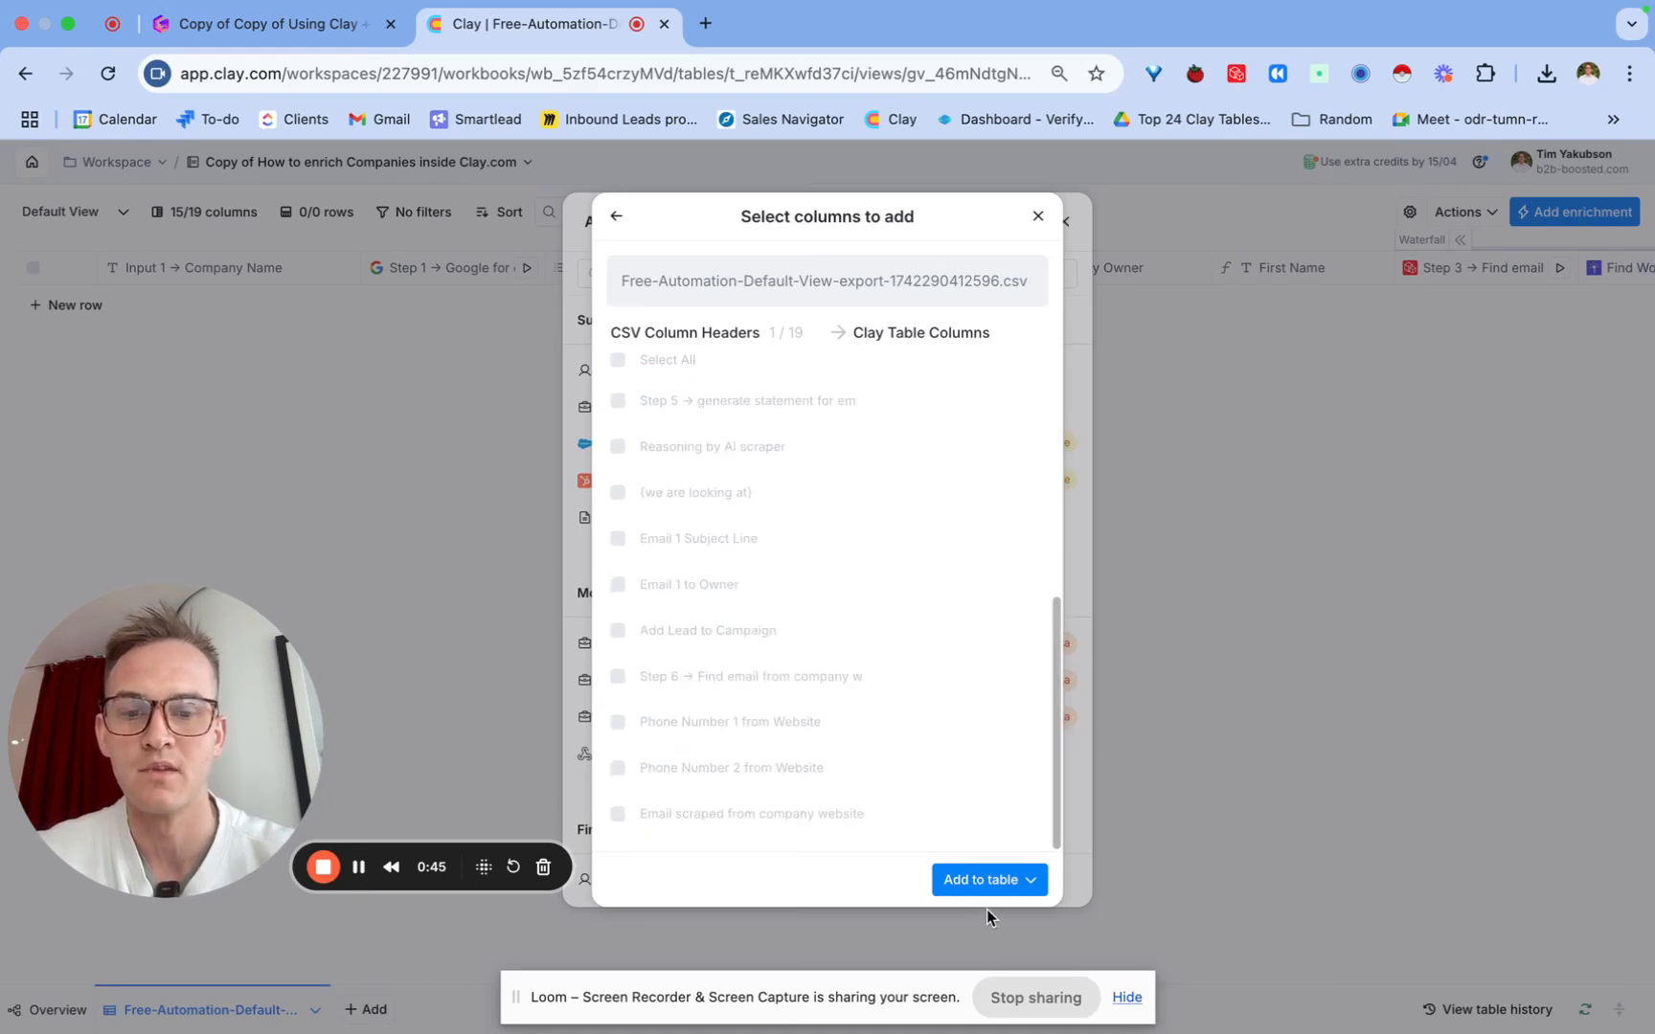
{"action": "left_click", "coordinate": [1013, 882]}
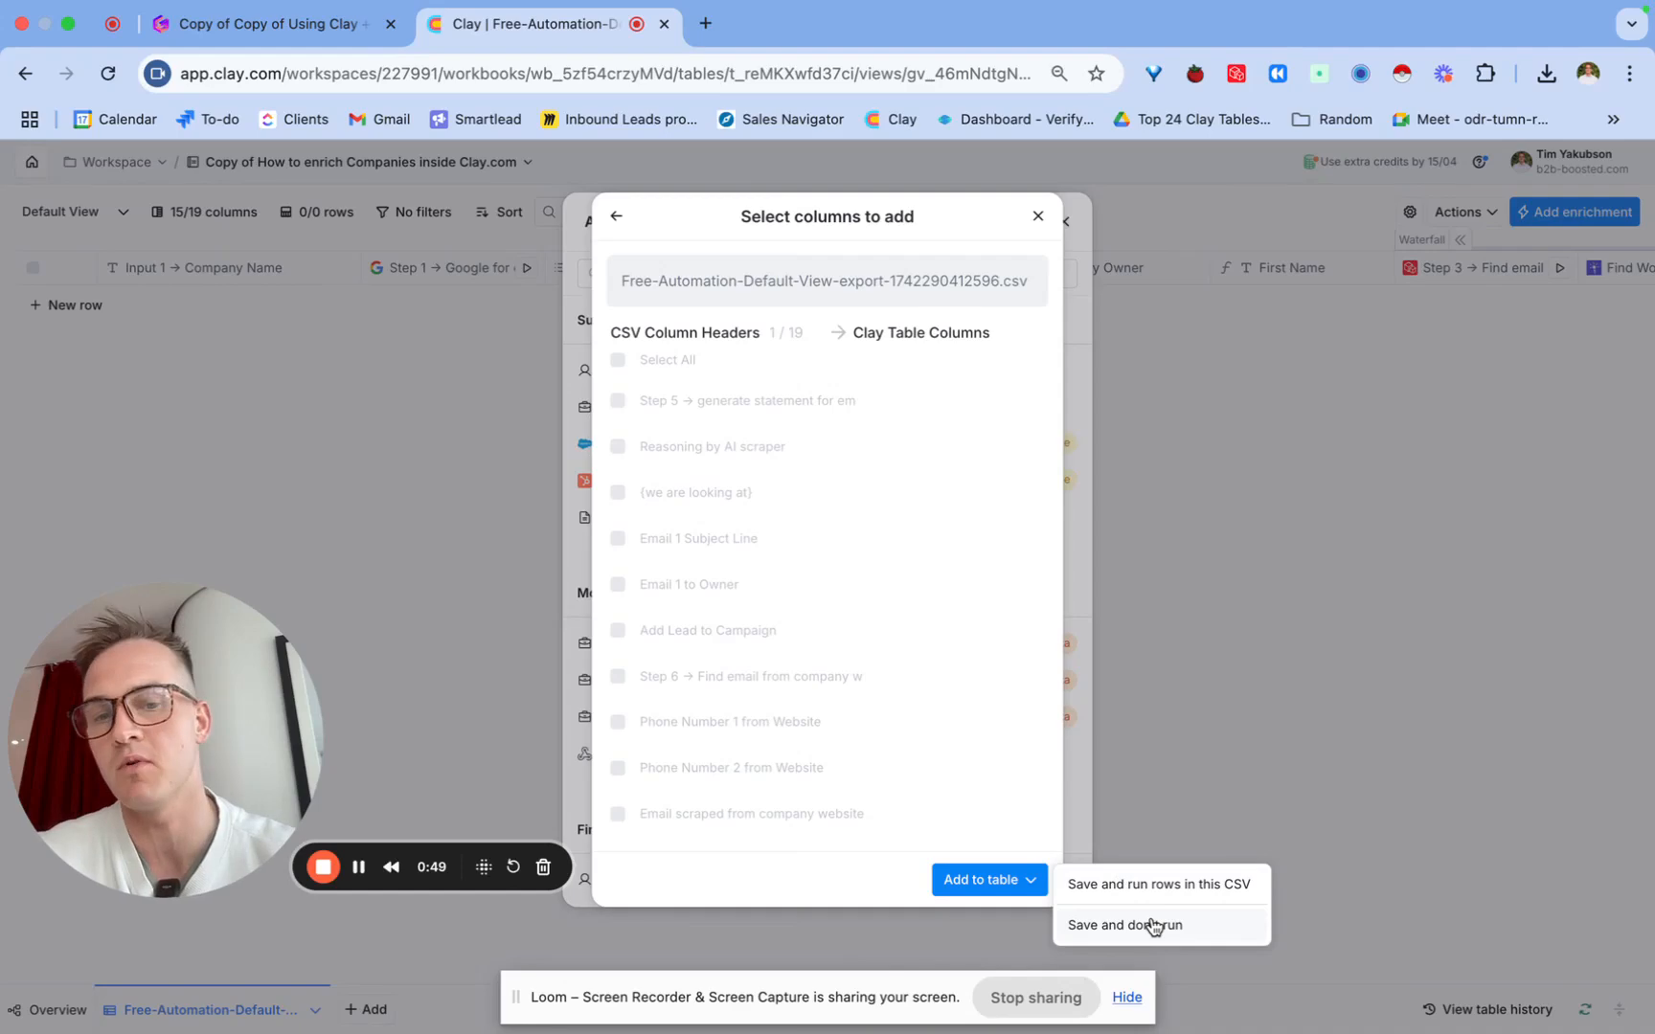
{"action": "left_click", "coordinate": [1152, 925]}
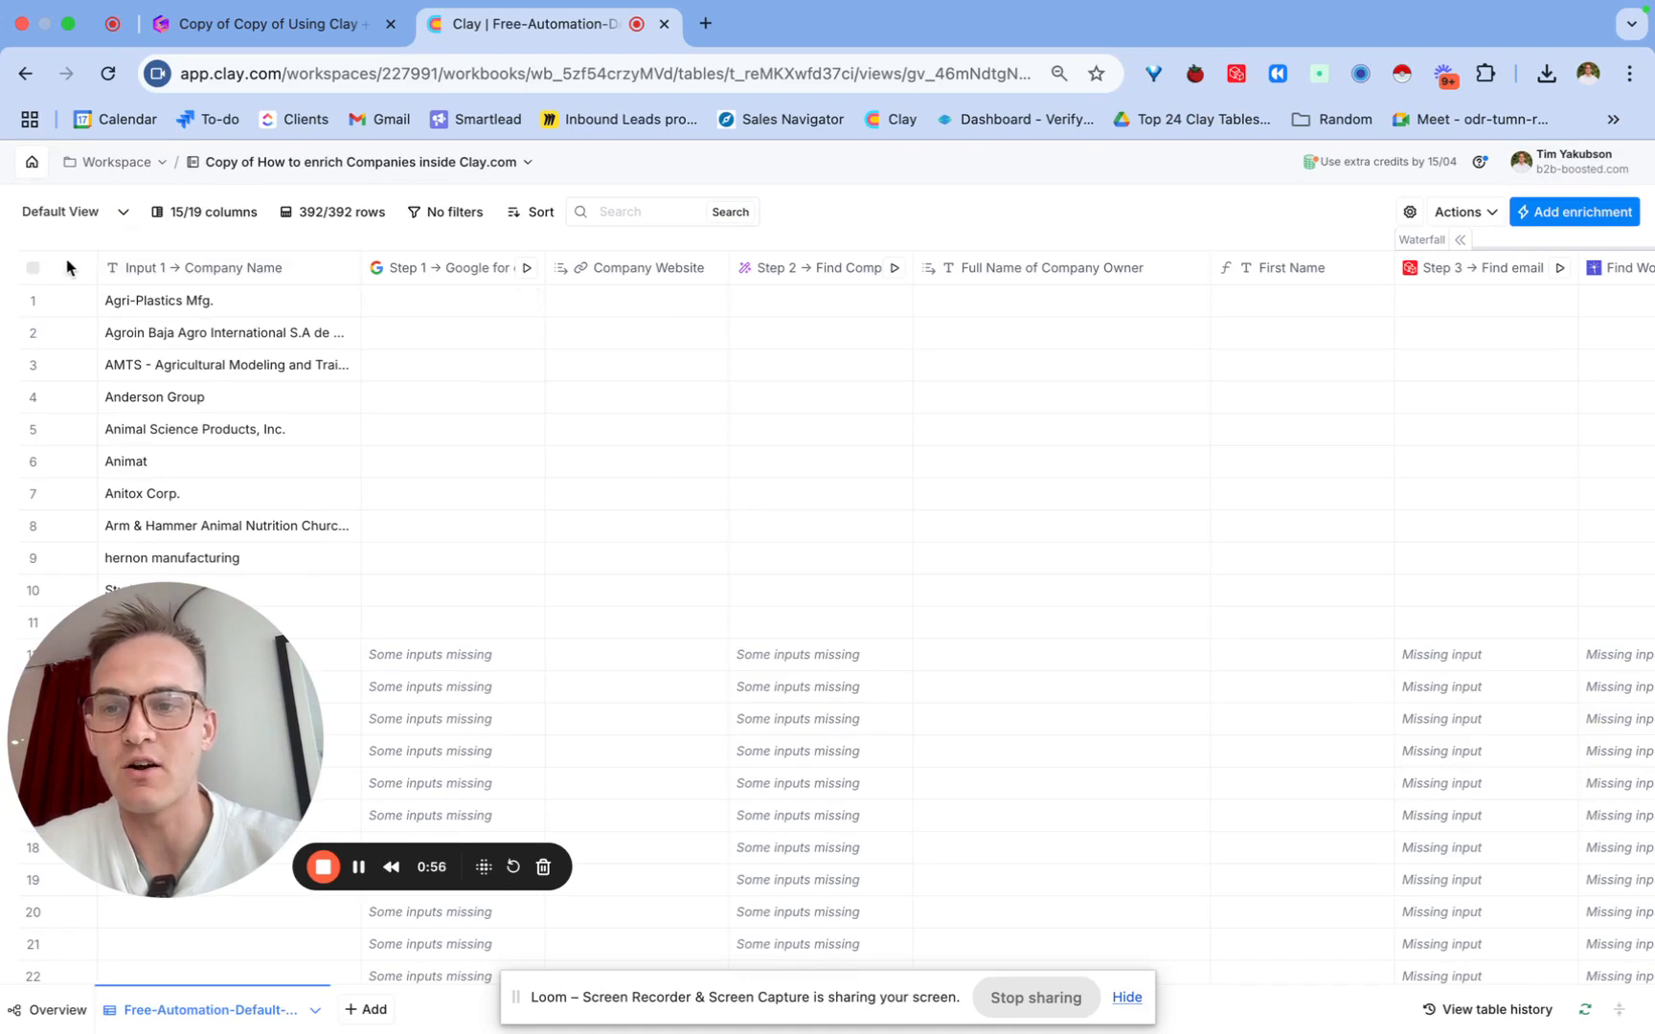
Step: Select the first two rows and run the enrichments on rows 1 to 4
{"action": "left_click", "coordinate": [32, 300]}
{"action": "left_click", "coordinate": [34, 335]}
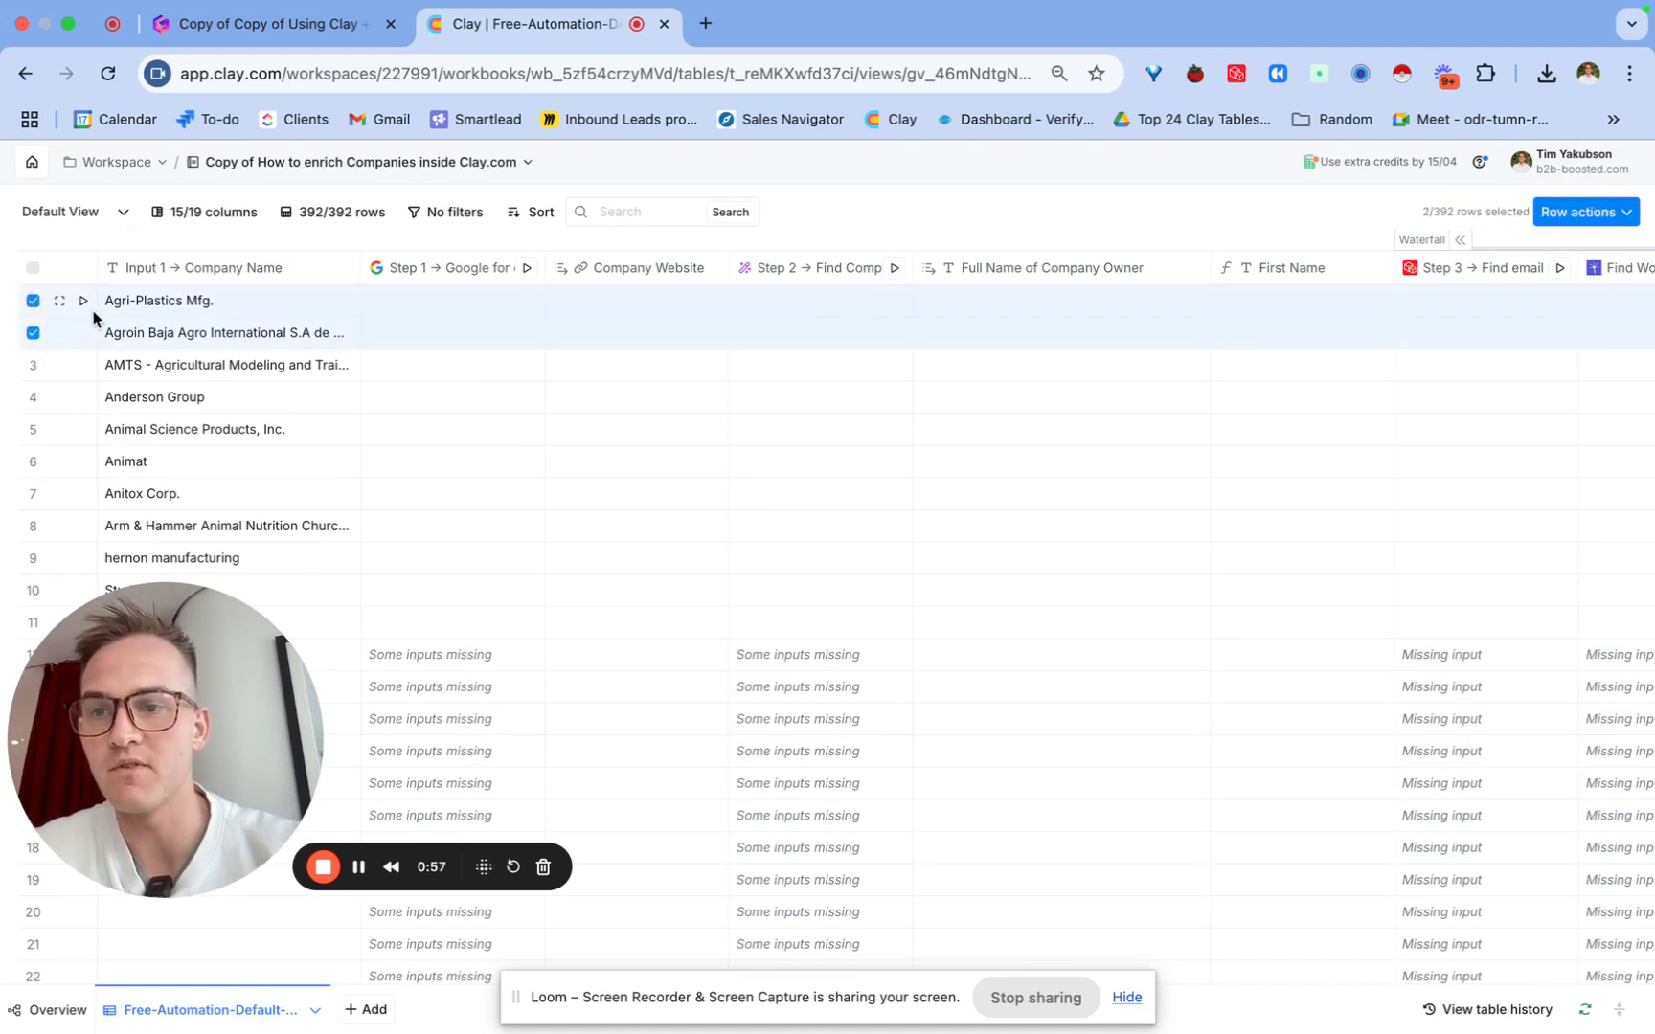
{"action": "left_click", "coordinate": [84, 302]}
{"action": "left_click", "coordinate": [84, 335]}
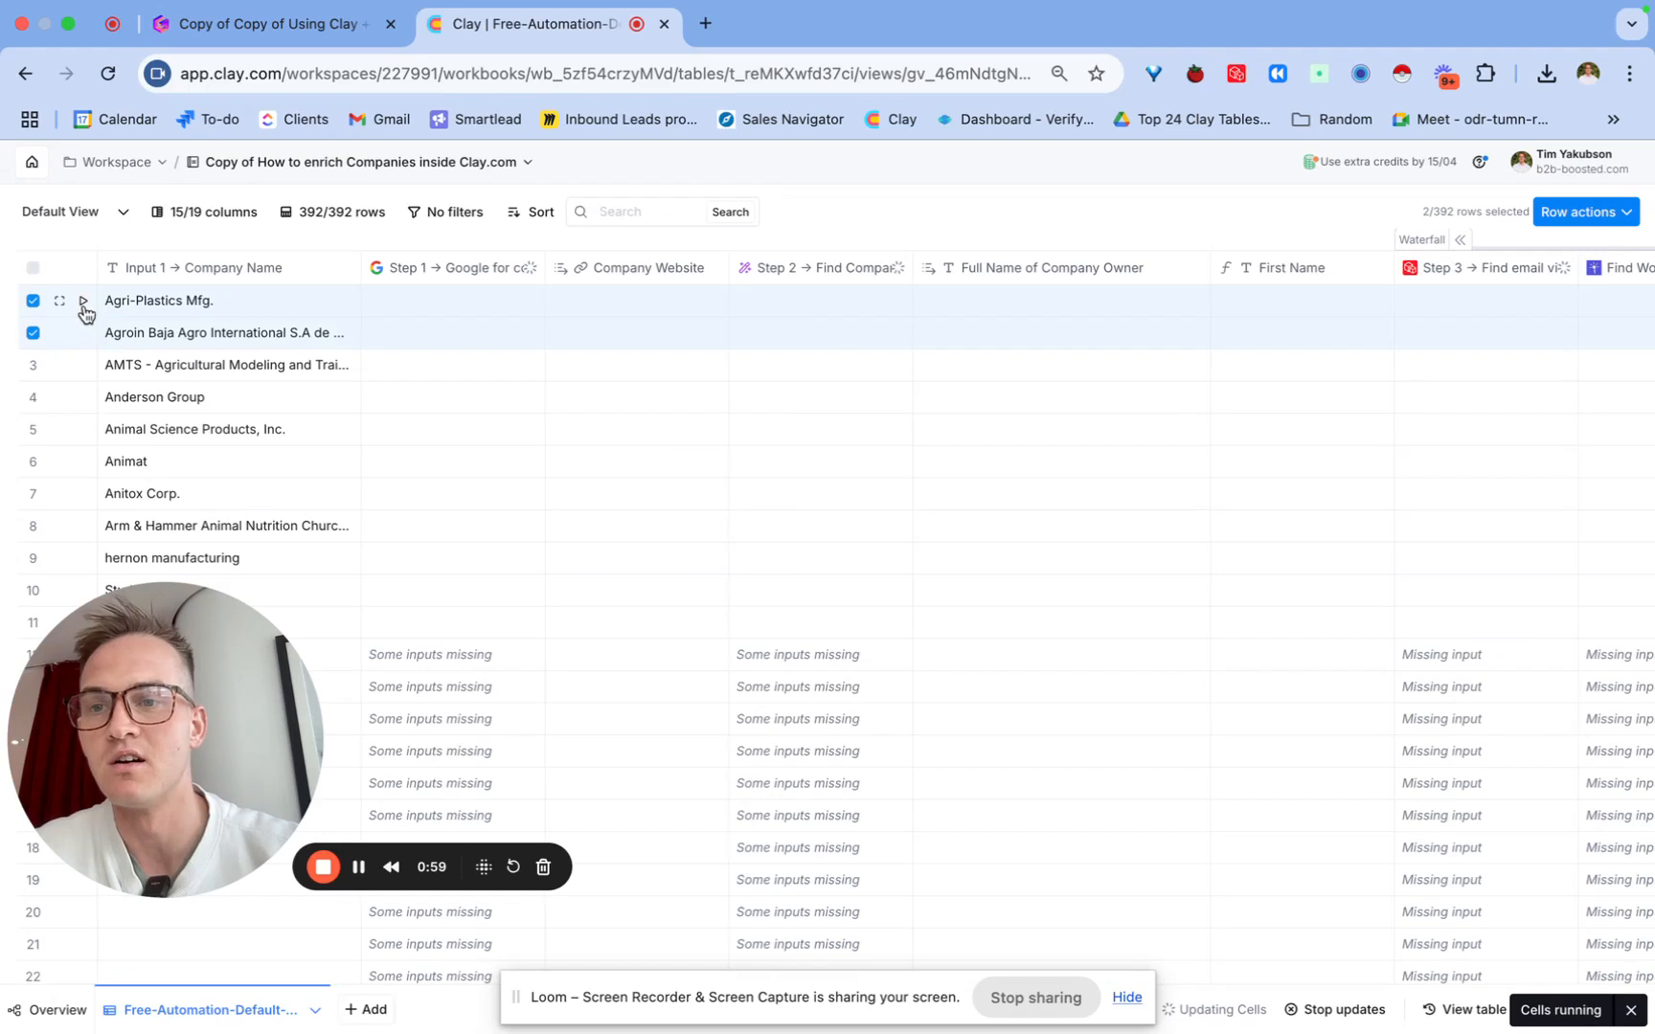
{"action": "left_click", "coordinate": [85, 303]}
{"action": "left_click", "coordinate": [85, 367]}
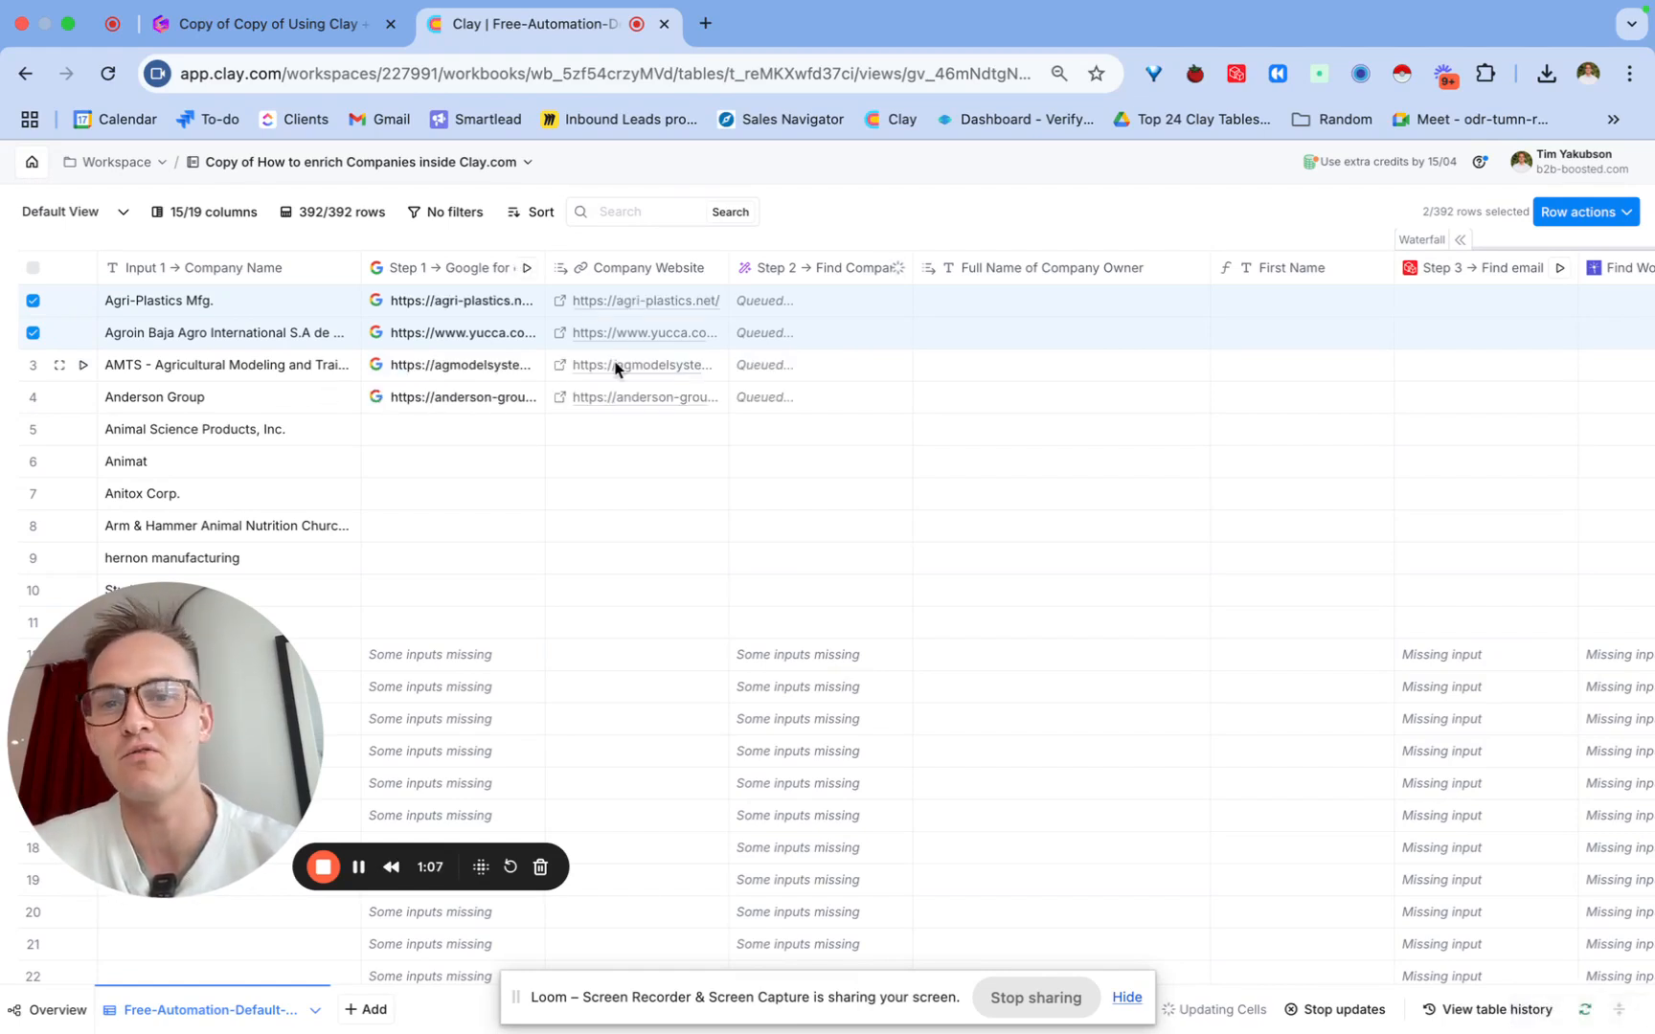
Step: Examine the enrichment columns across the copied table while the rows run, and check the workbook's options
{"action": "scroll", "coordinate": [661, 433], "scroll_direction": "right", "scroll_amount": 1}
{"action": "scroll", "coordinate": [665, 432], "scroll_direction": "right", "scroll_amount": 5}
{"action": "scroll", "coordinate": [664, 432], "scroll_direction": "left", "scroll_amount": 6}
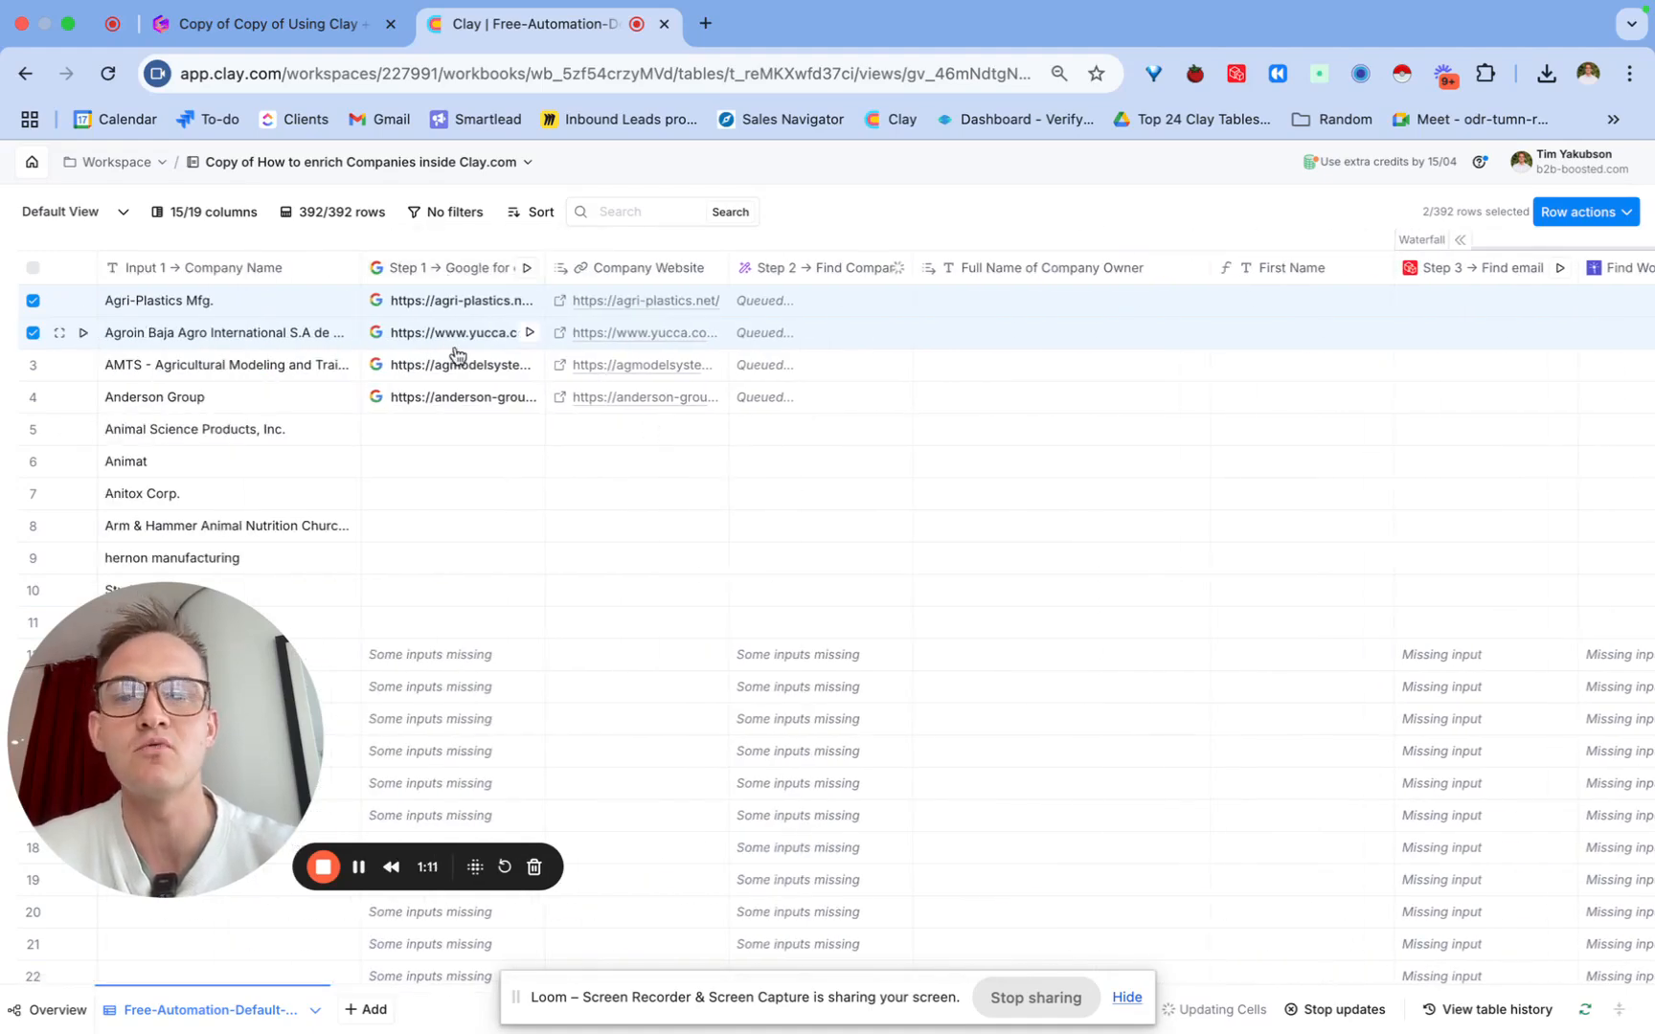
{"action": "scroll", "coordinate": [613, 316], "scroll_direction": "right", "scroll_amount": 4}
{"action": "scroll", "coordinate": [634, 364], "scroll_direction": "right", "scroll_amount": 10}
{"action": "scroll", "coordinate": [646, 391], "scroll_direction": "right", "scroll_amount": 10}
{"action": "scroll", "coordinate": [648, 395], "scroll_direction": "left", "scroll_amount": 15}
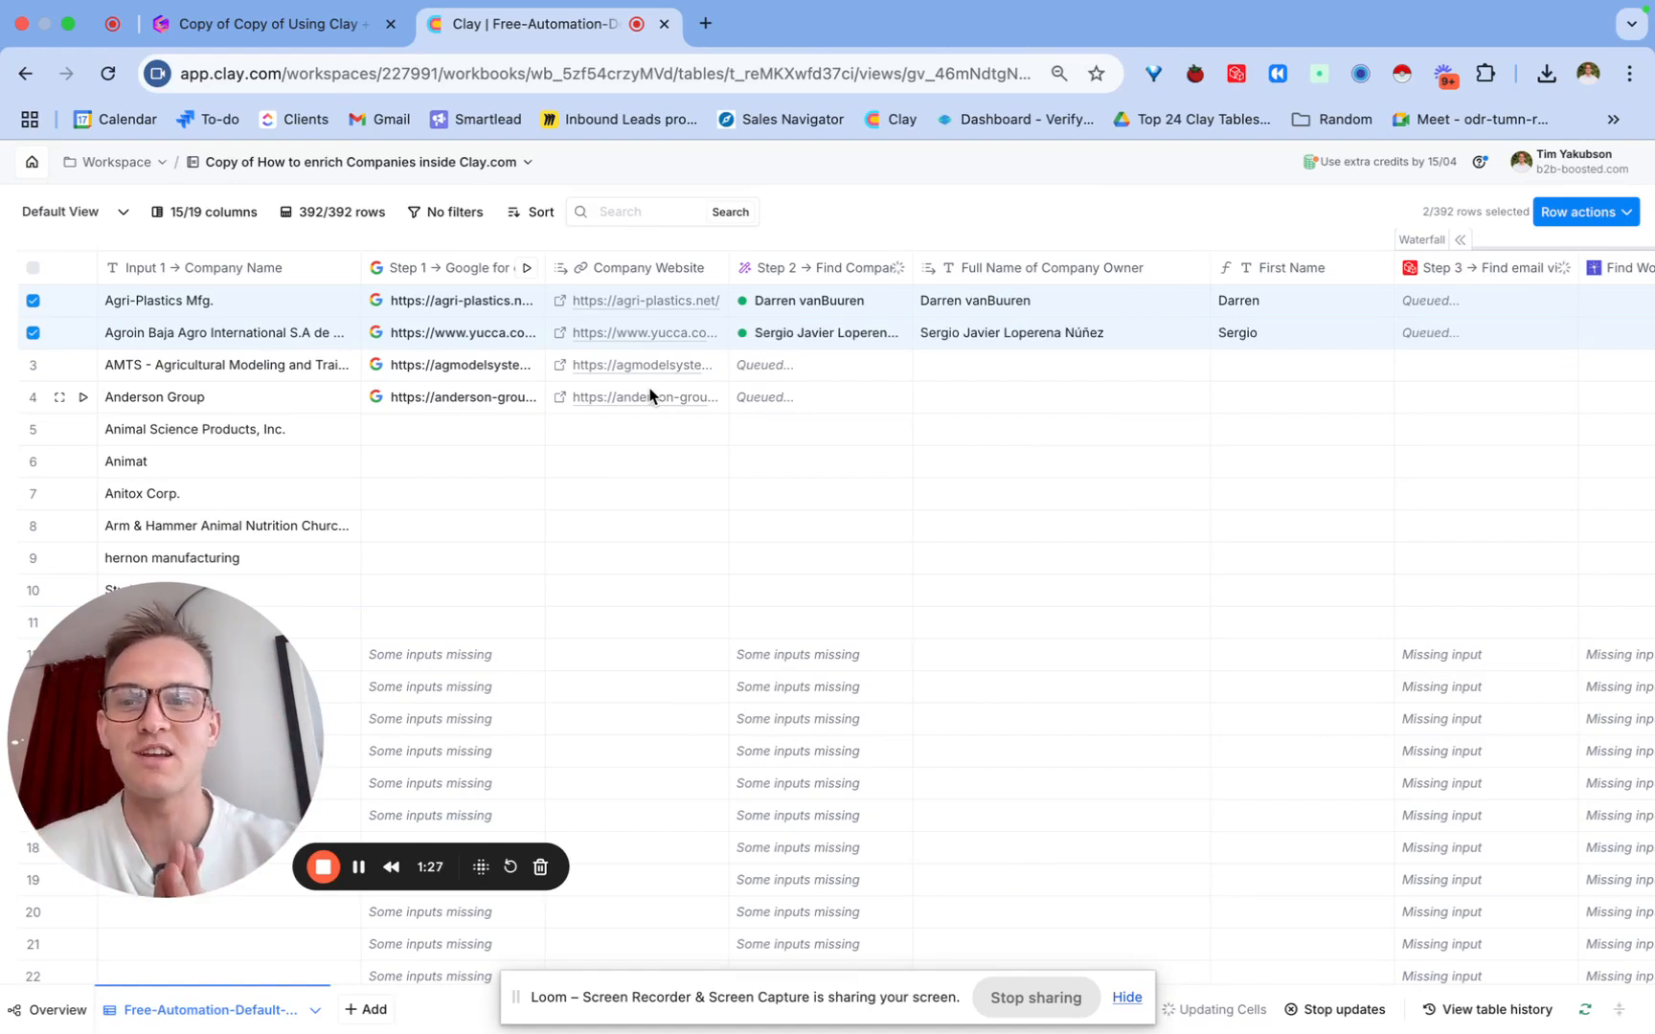
{"action": "left_click", "coordinate": [436, 164]}
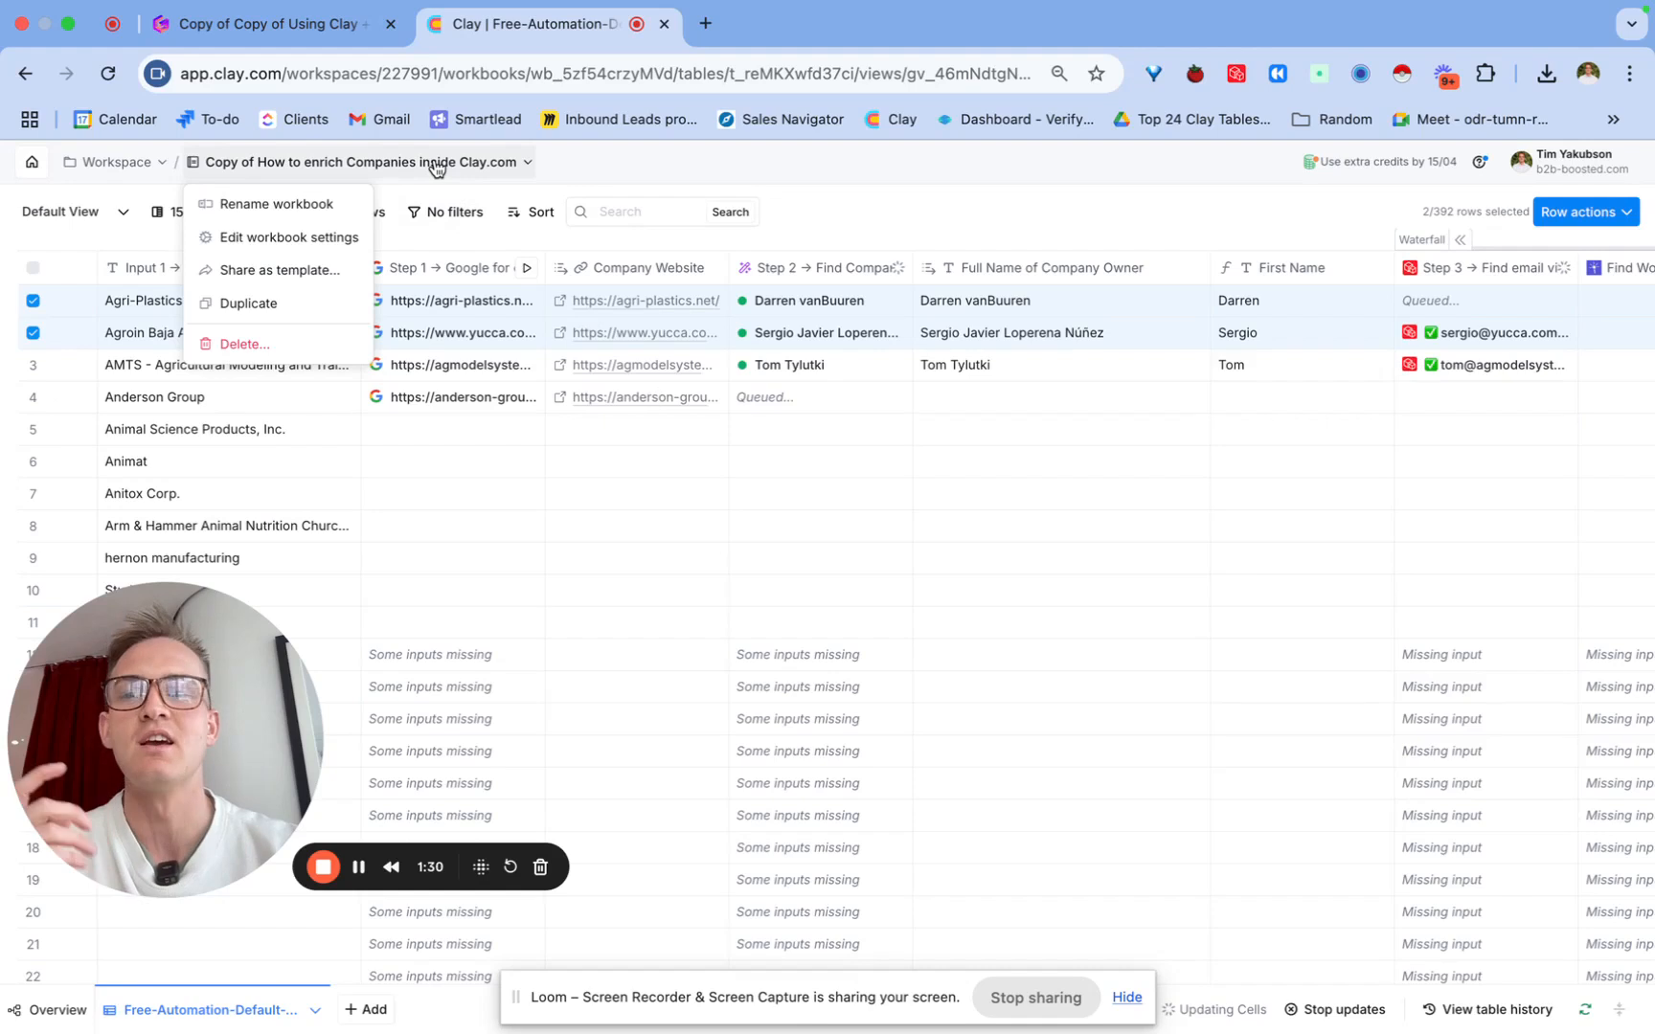
{"action": "left_click", "coordinate": [885, 220]}
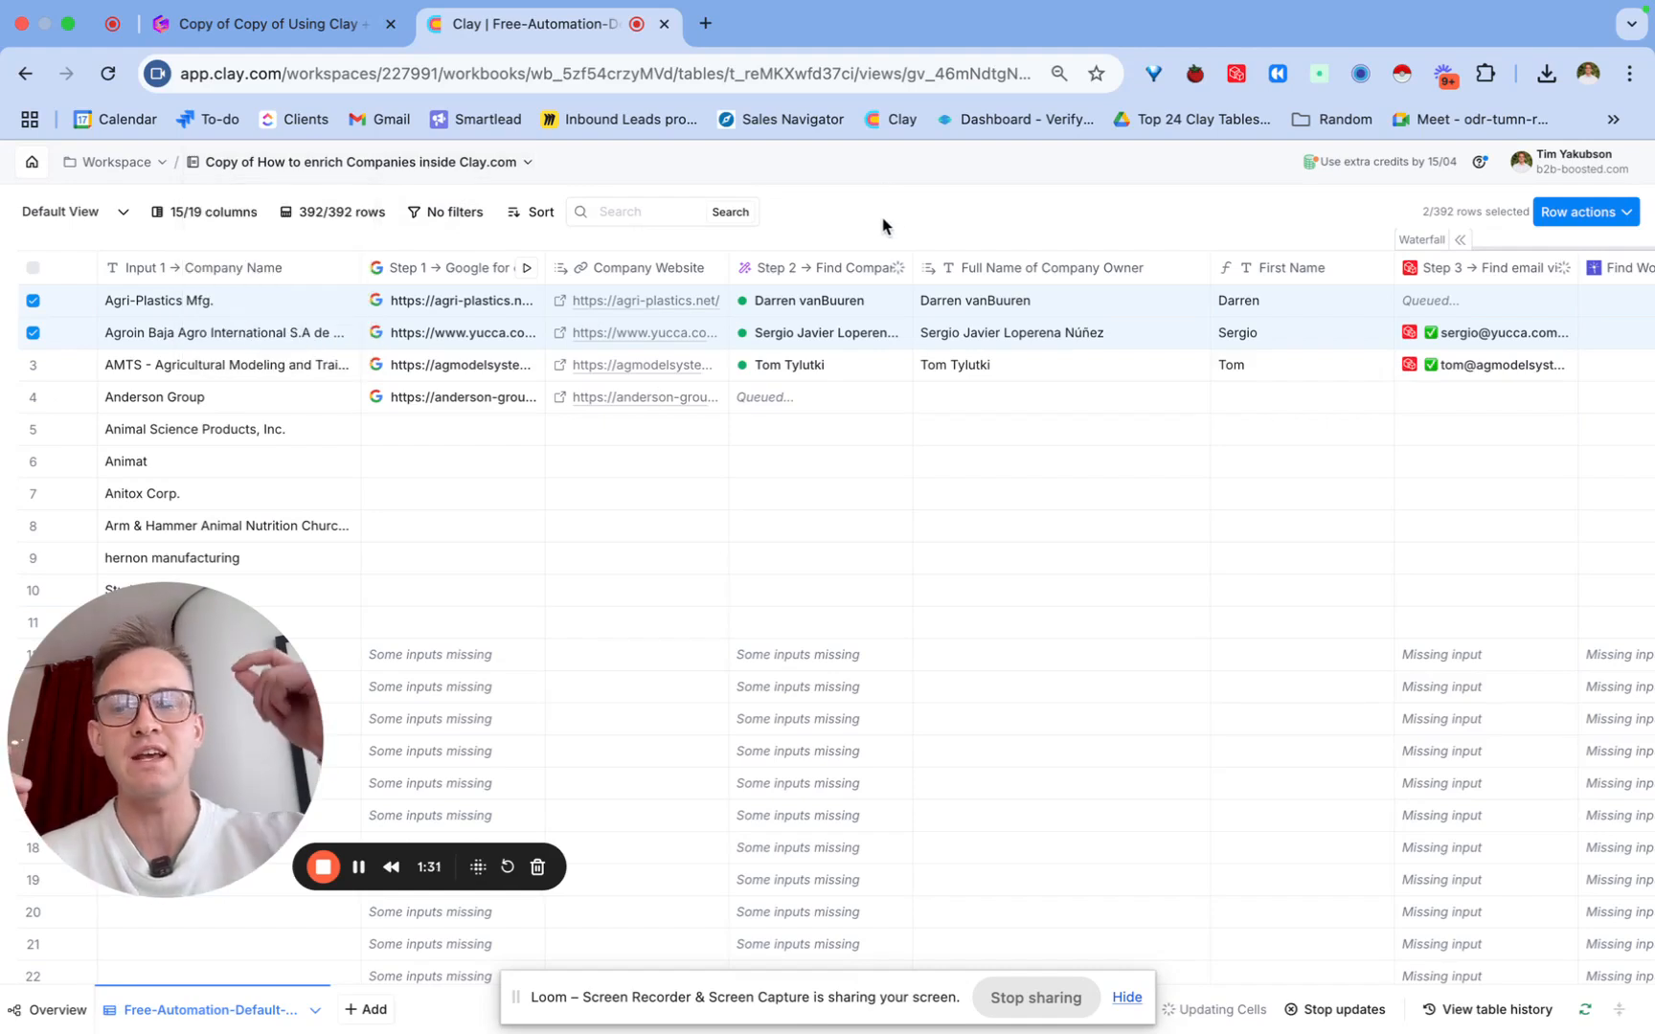